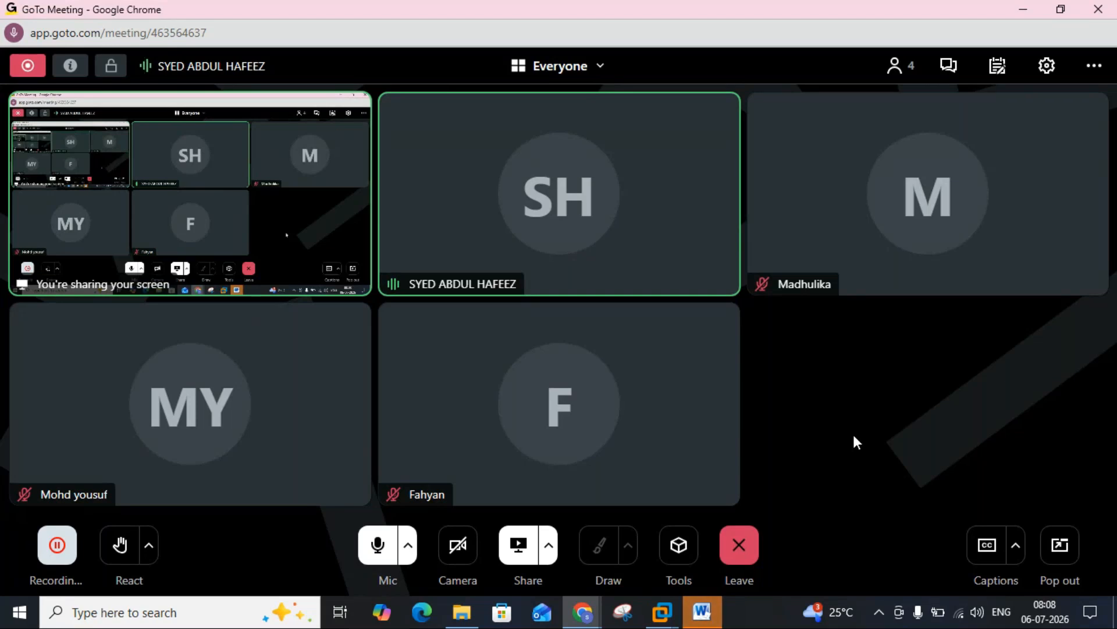
Minimize the meeting window, dismiss the Office activation notice over the pricing procedure notes, and switch to the ECC virtual machine
click(1023, 8)
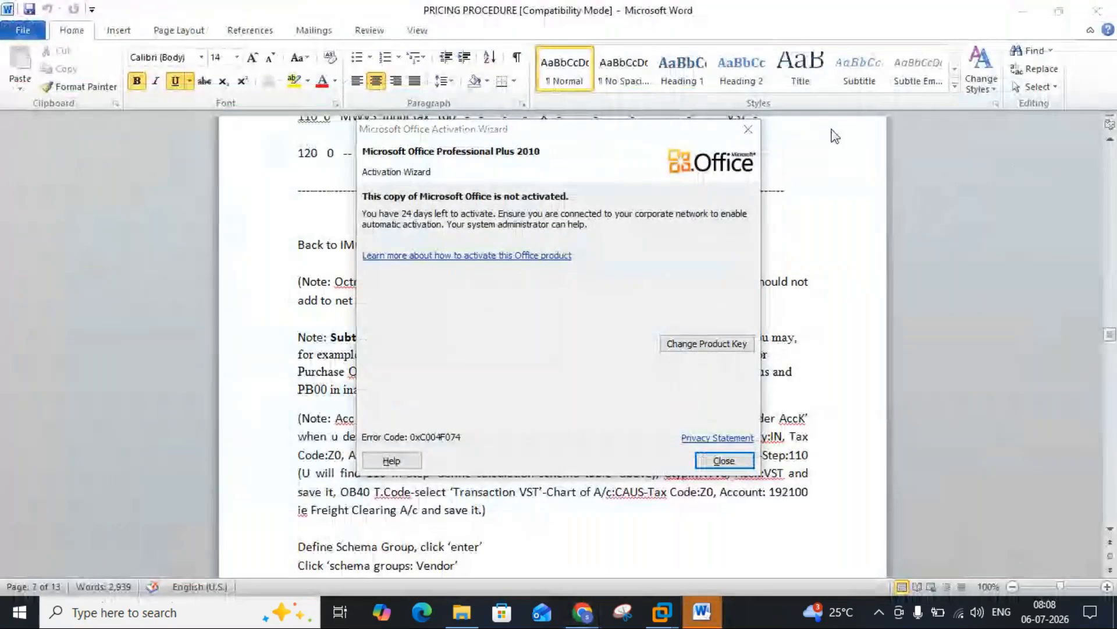
click(749, 129)
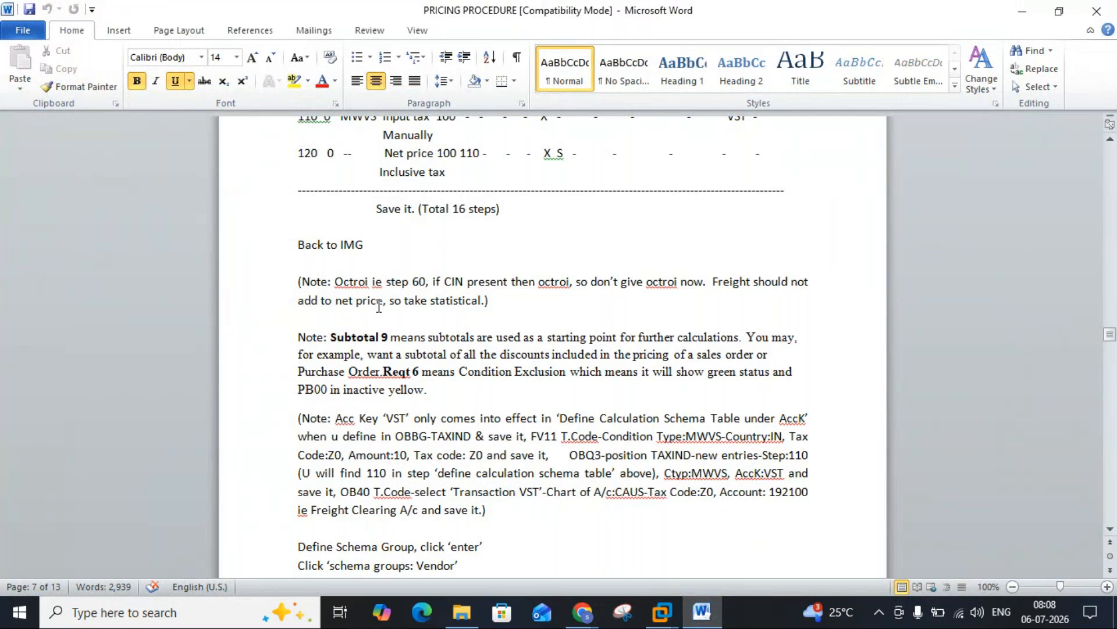
click(668, 620)
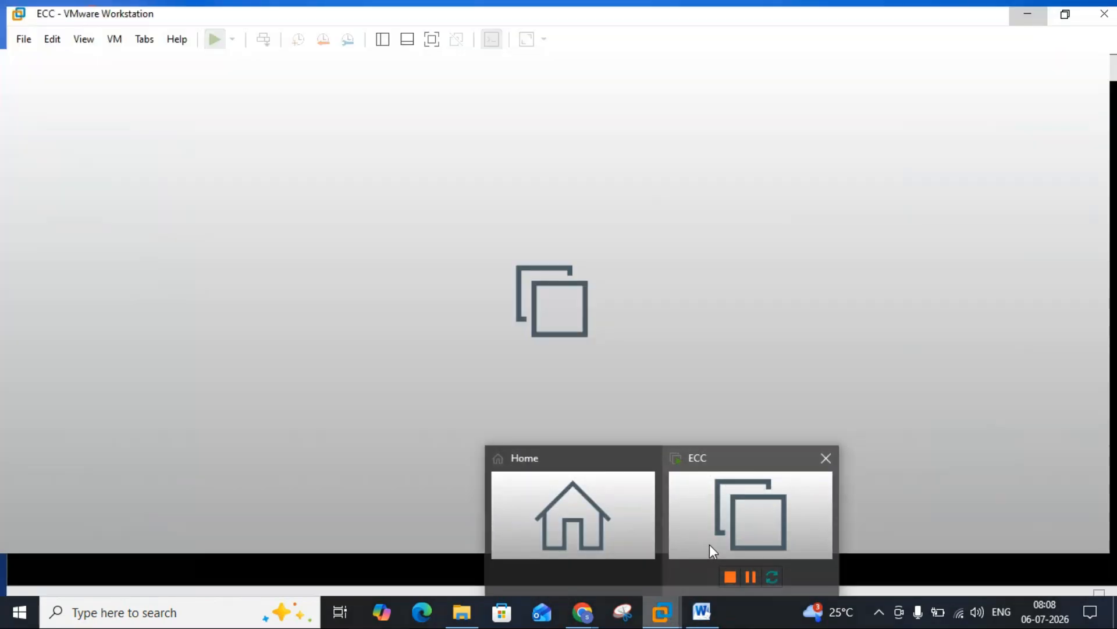
click(710, 544)
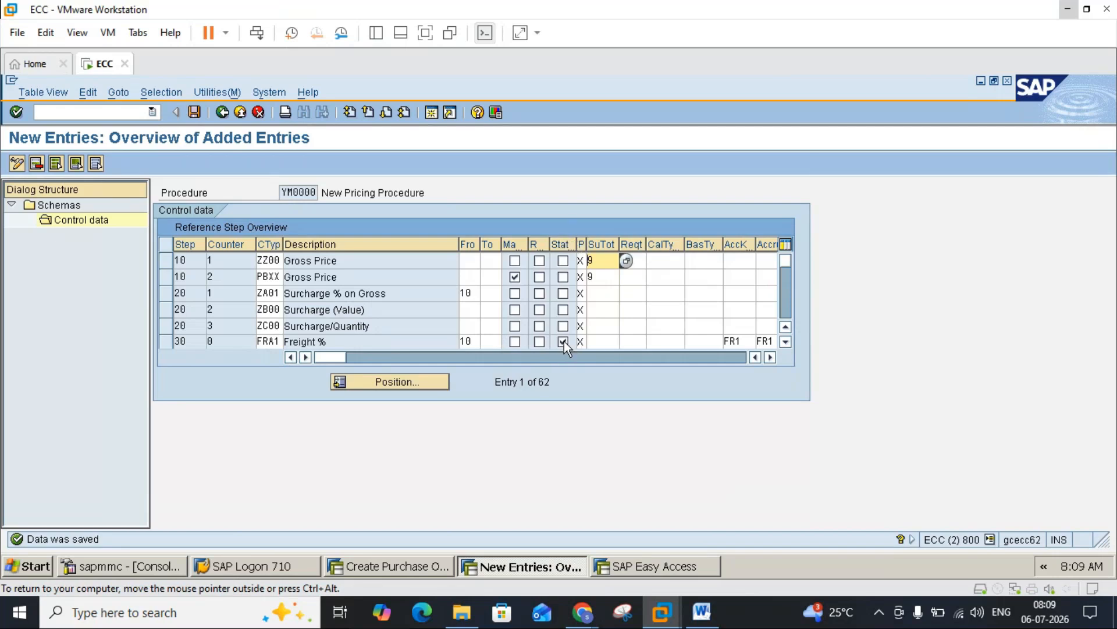
Examine the account key and statistical flag of the FRA1 Freight % row and compare them with the freight note in Word
click(745, 338)
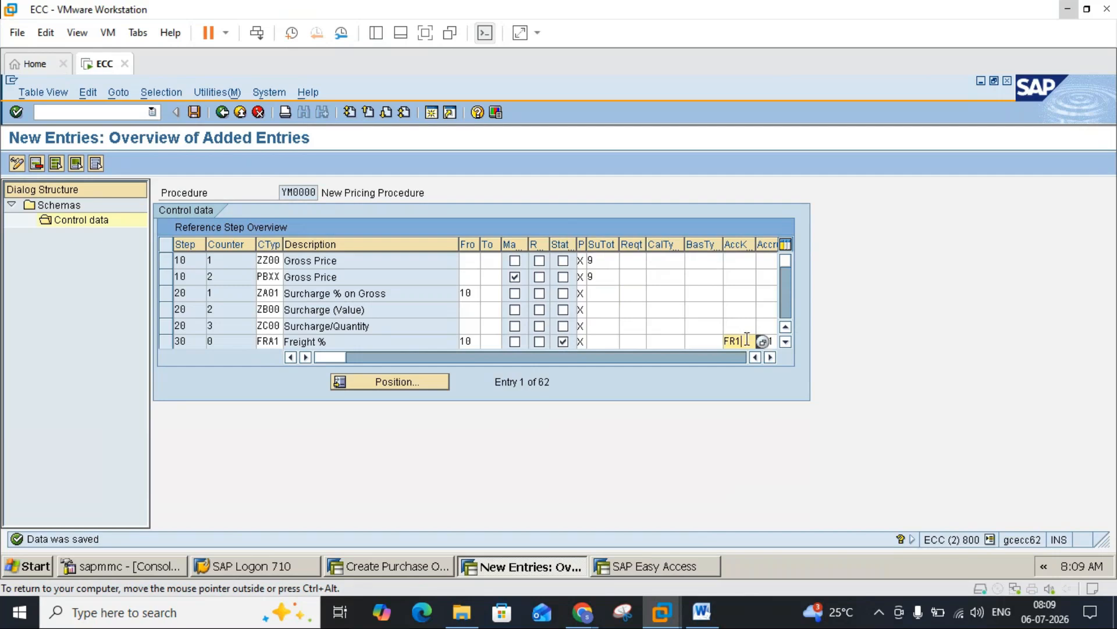
click(563, 344)
click(701, 611)
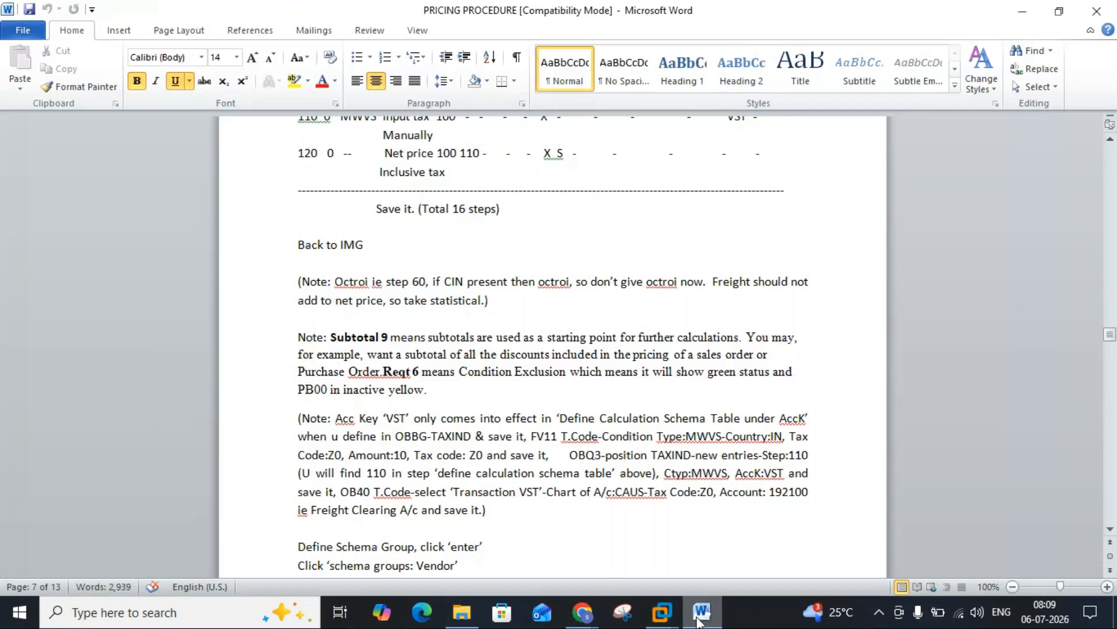
mouse_move(669, 614)
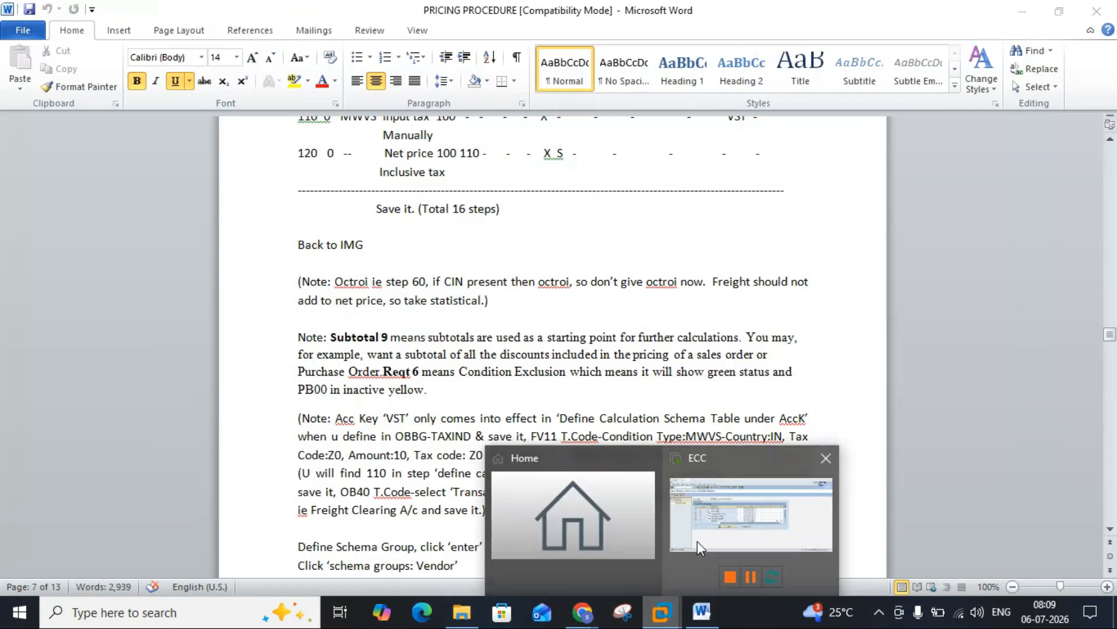
click(699, 534)
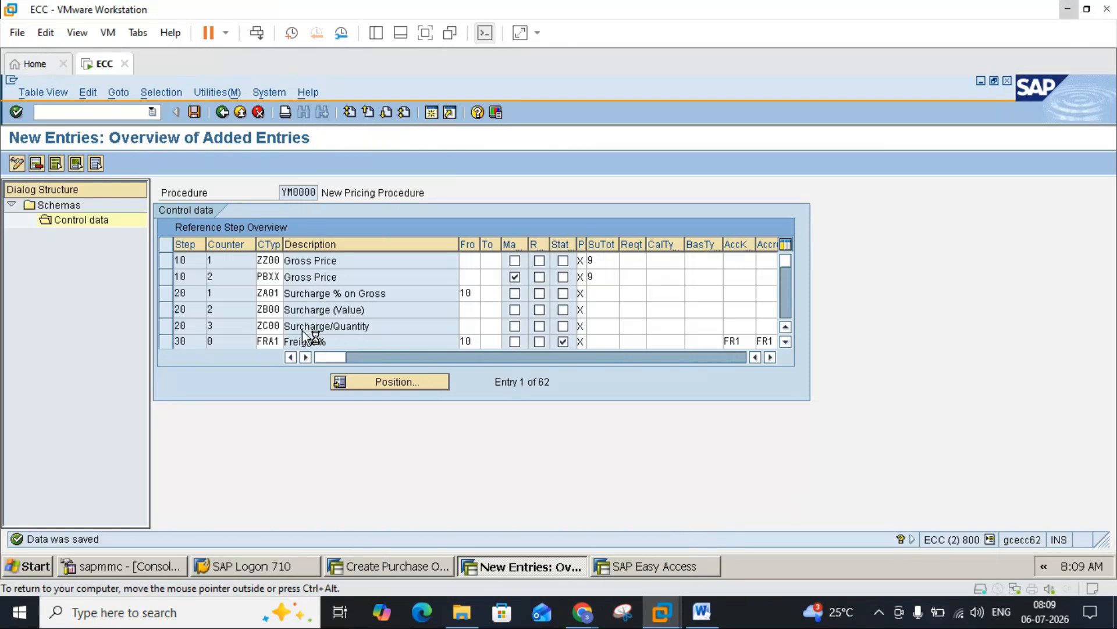
Review the control data rows of procedure YM0000 from the first Gross Price entry through SUBTOTAL 2 and NET PRICE
key(F1)
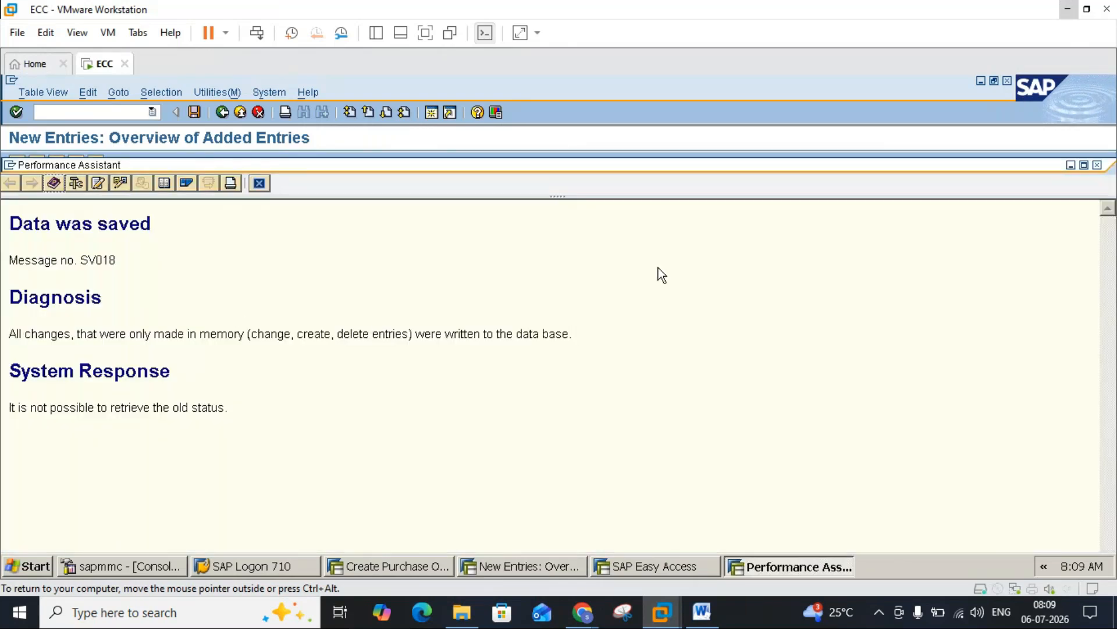
click(1099, 166)
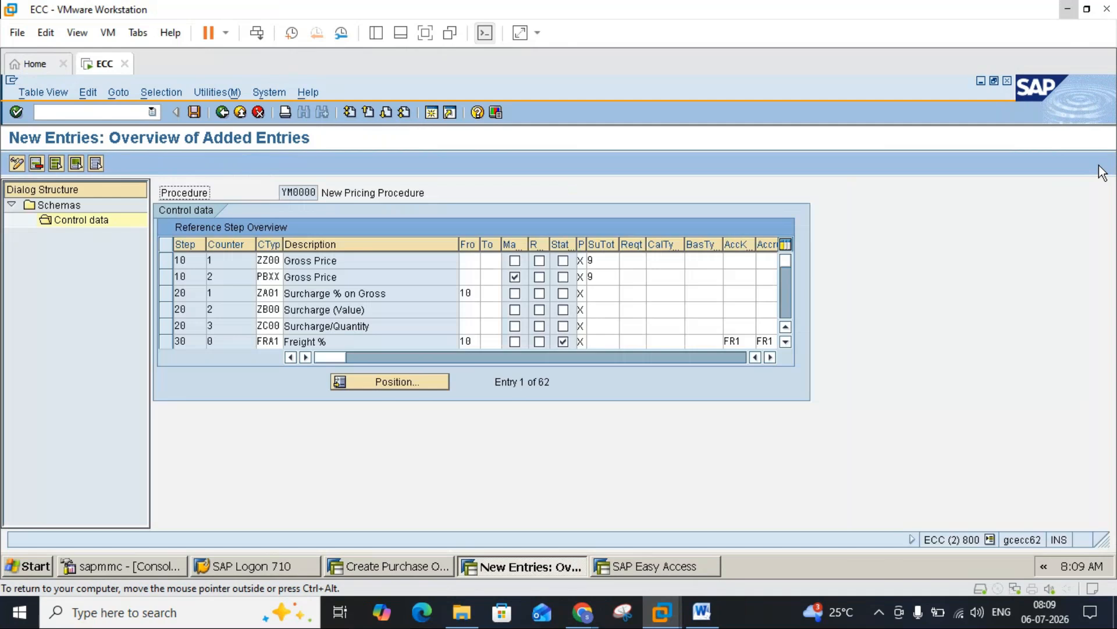
click(788, 345)
click(788, 344)
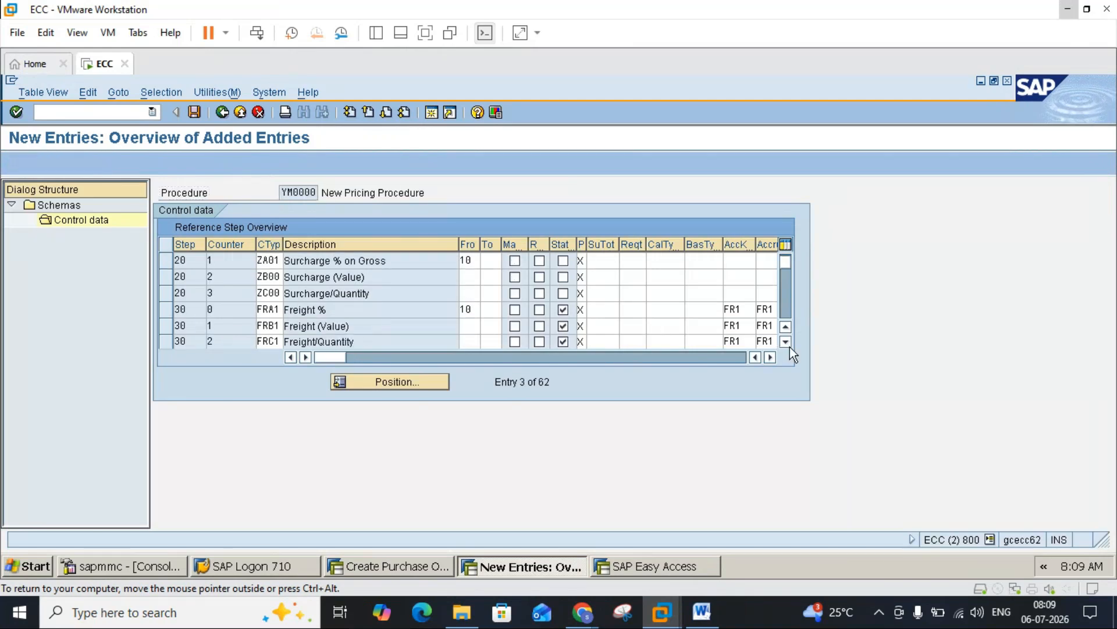
click(788, 344)
click(788, 344)
click(790, 346)
click(789, 346)
click(789, 345)
click(789, 346)
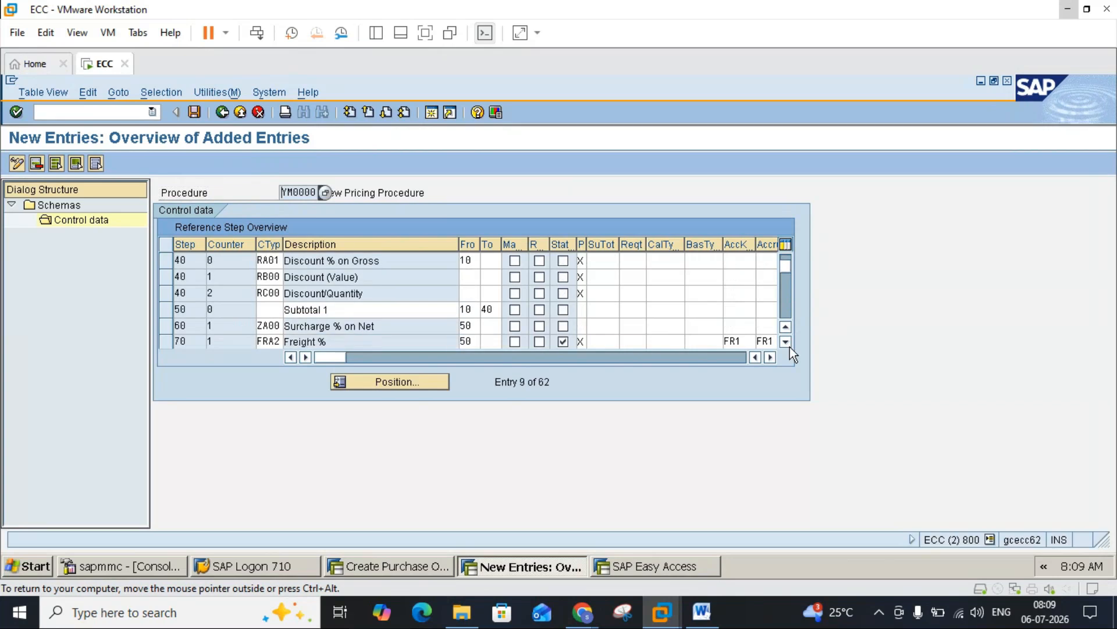
click(790, 347)
click(790, 347)
click(790, 347)
click(790, 347)
click(789, 346)
click(790, 346)
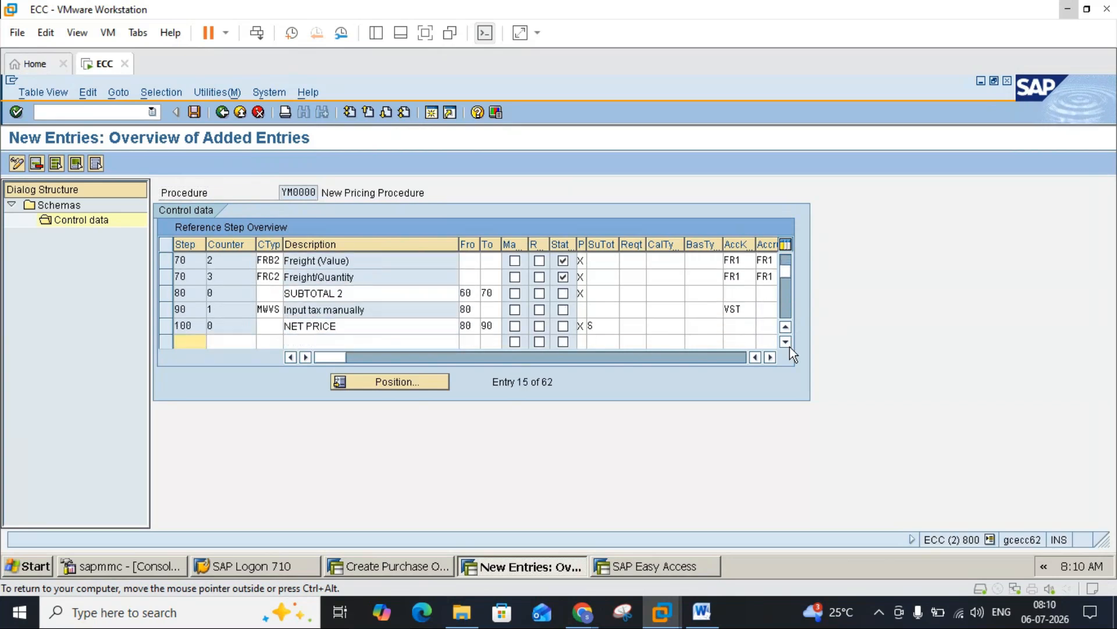
click(790, 346)
click(790, 345)
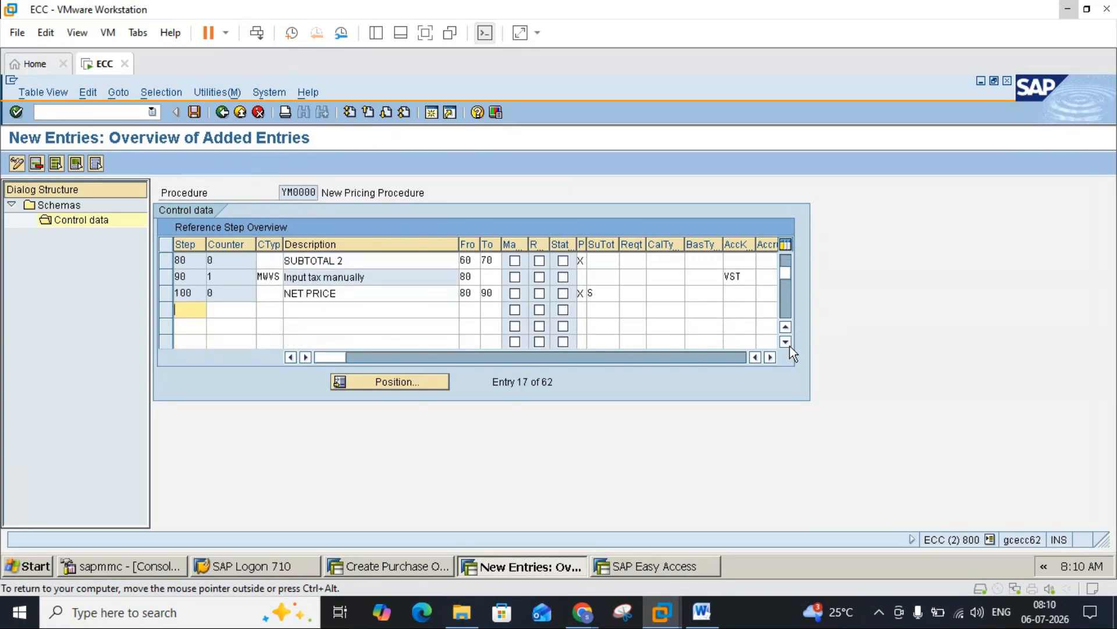
click(343, 260)
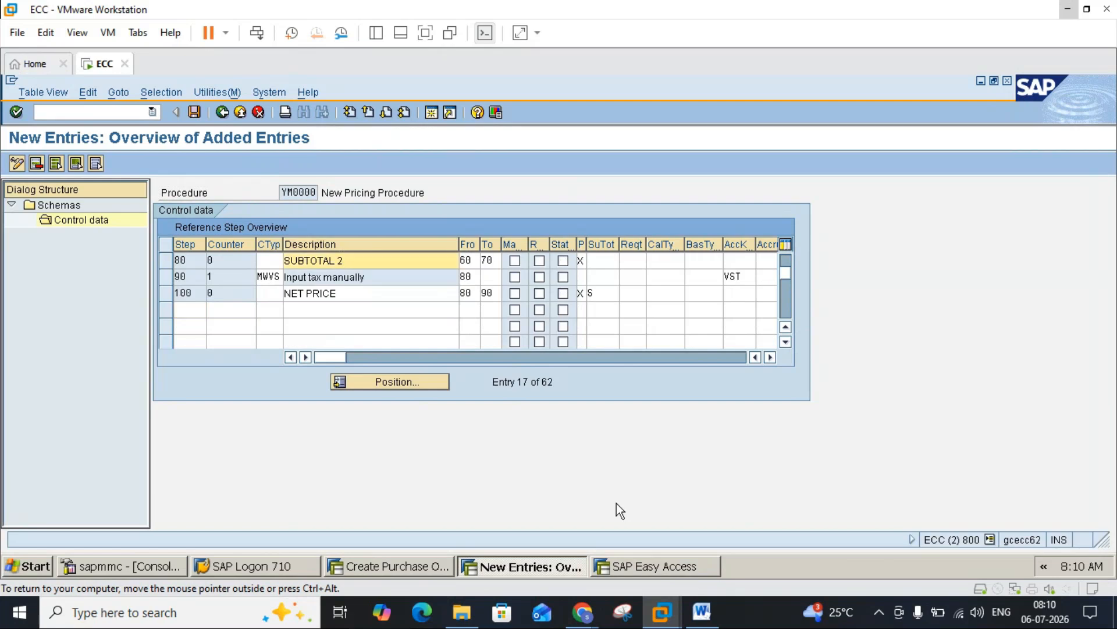
Read the subtotal note in Word and return to the first Gross Price rows of the YM0000 control data in SAP
click(702, 612)
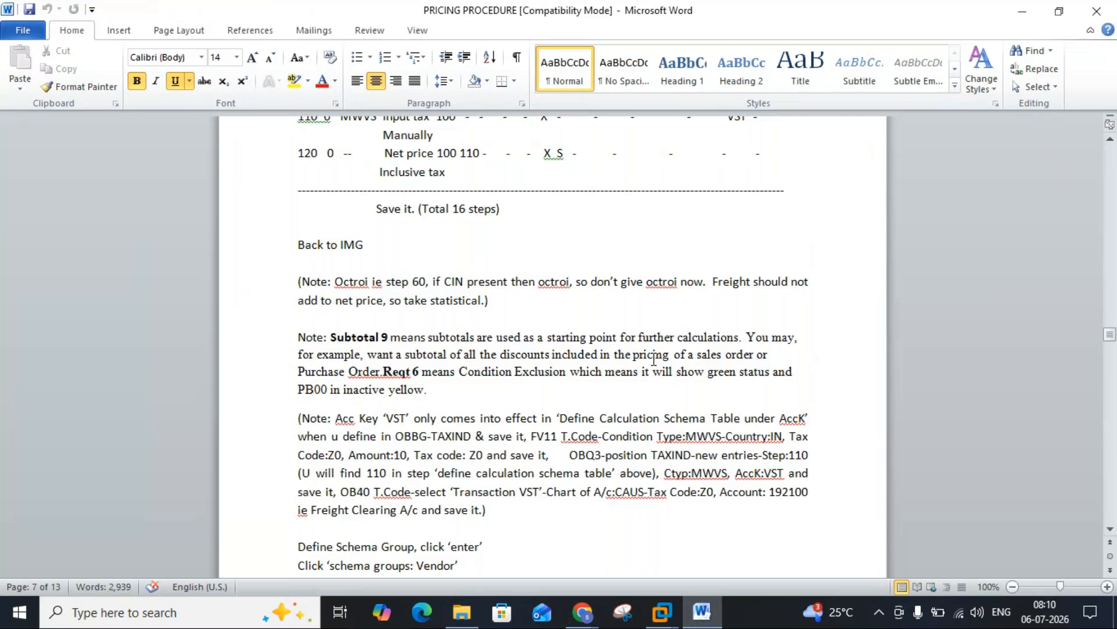
mouse_move(665, 609)
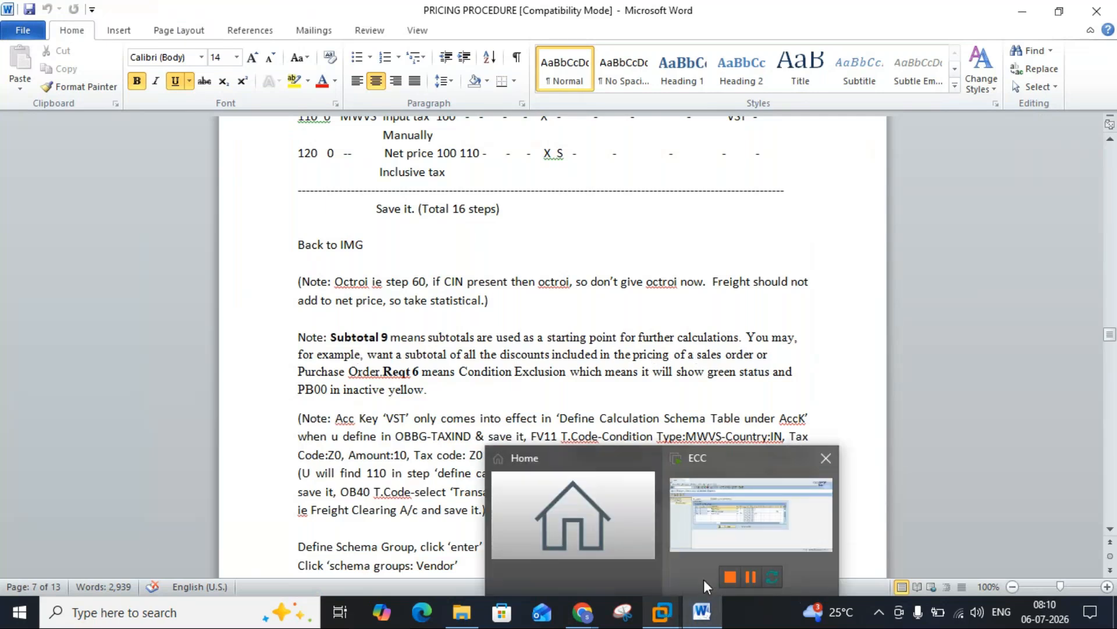
click(732, 539)
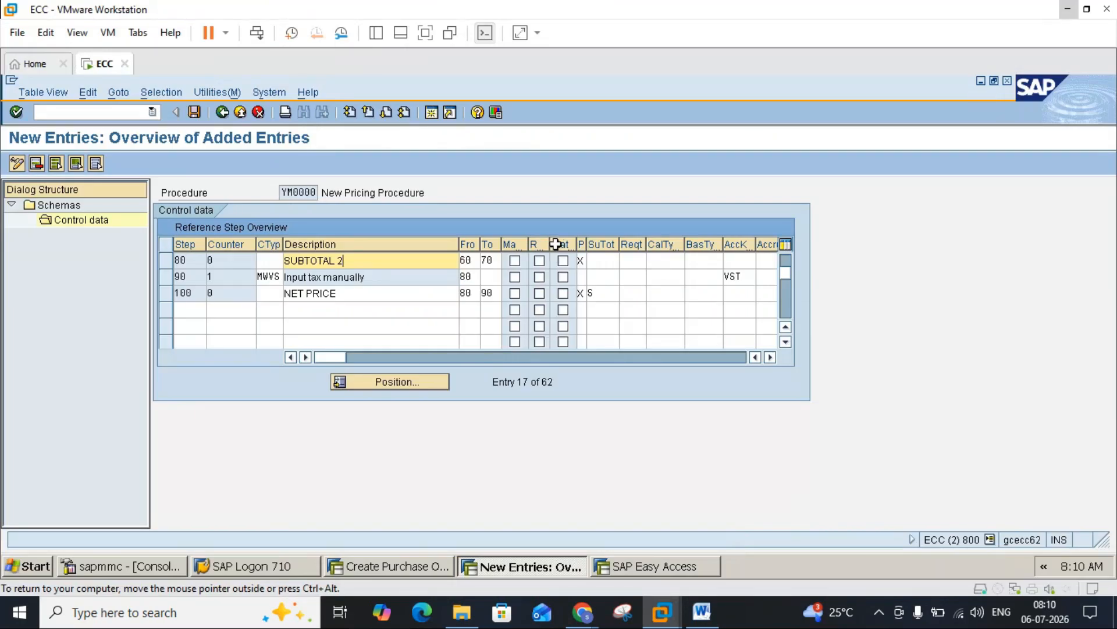
click(786, 307)
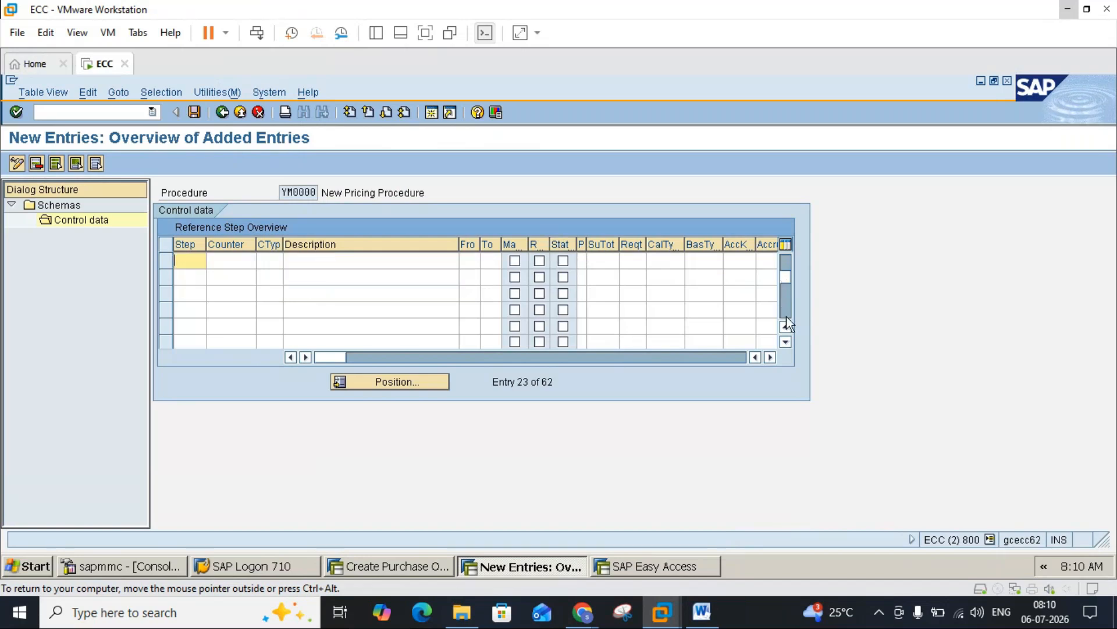
click(787, 331)
click(787, 330)
click(787, 330)
click(787, 330)
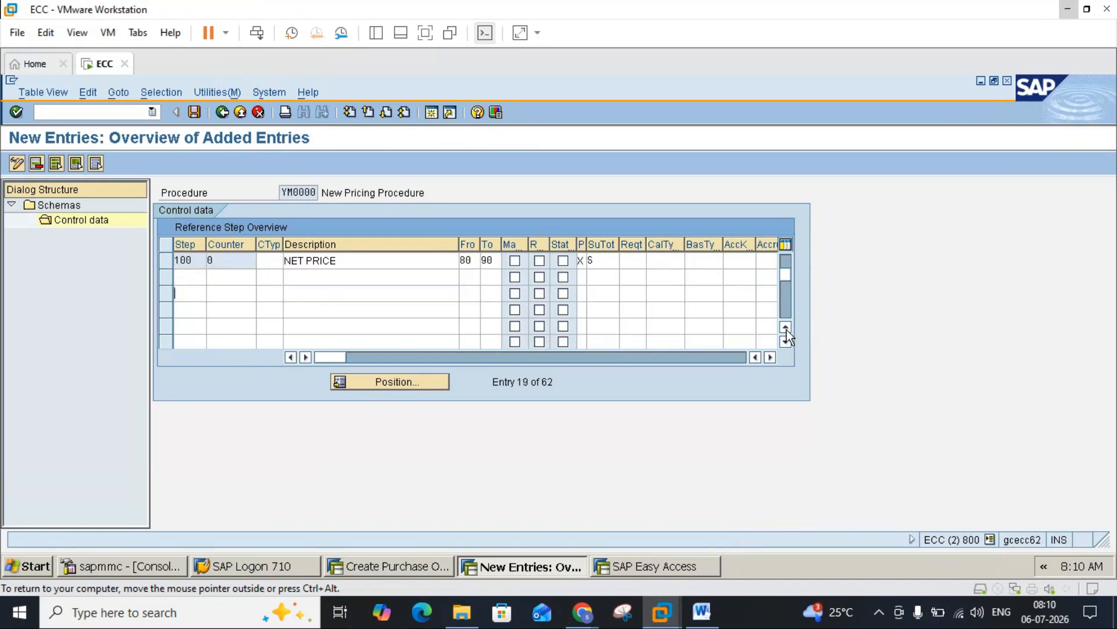
click(787, 330)
click(787, 330)
click(787, 330)
click(787, 330)
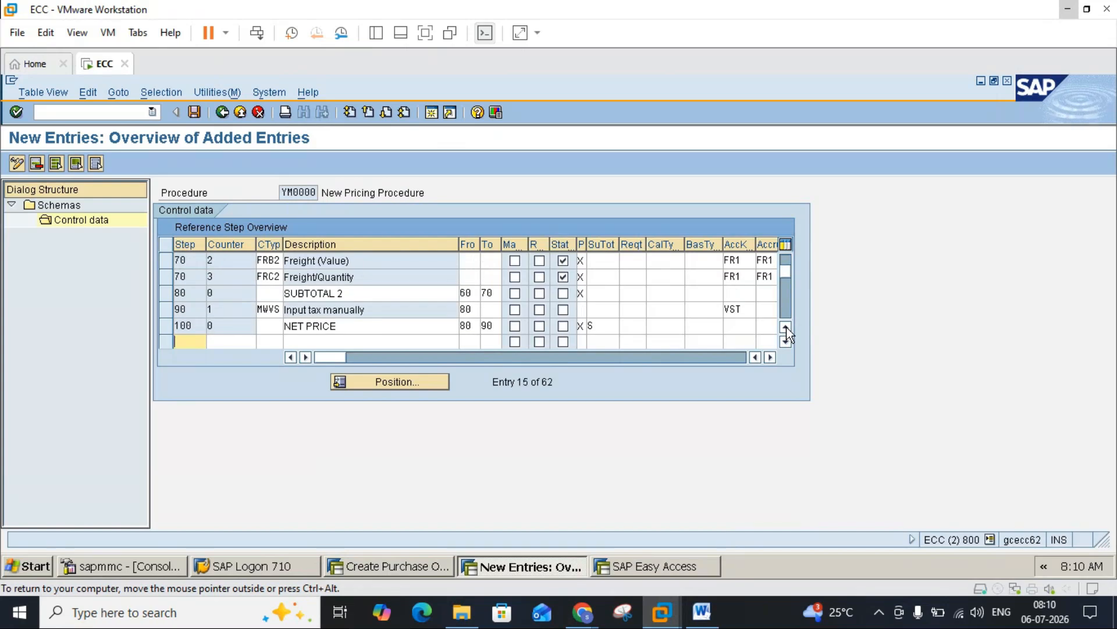
click(787, 330)
click(787, 330)
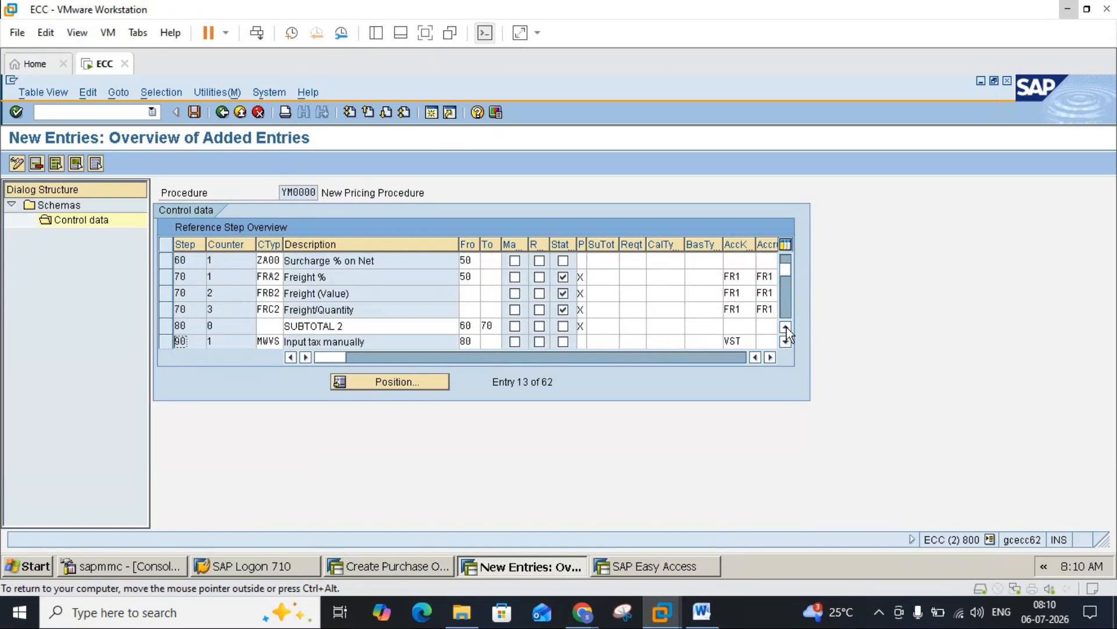
click(787, 329)
click(787, 329)
click(787, 328)
click(787, 329)
click(787, 329)
click(787, 329)
click(787, 329)
click(787, 329)
click(787, 330)
click(787, 330)
click(787, 330)
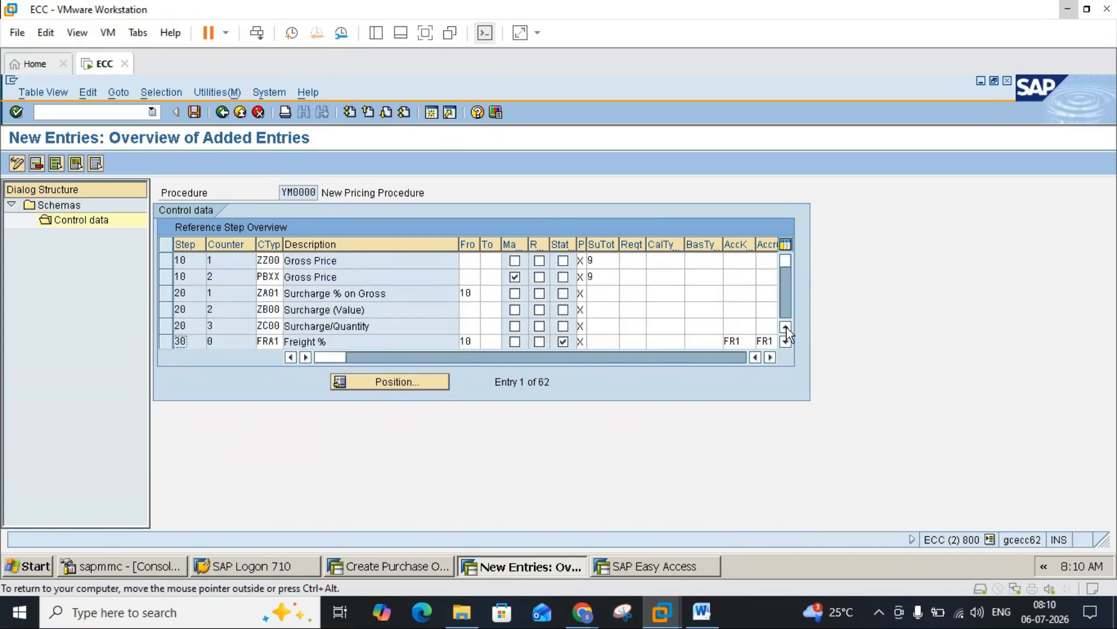
Look up subtotal 9 in the list of condition subtotals for the ZZ00 Gross Price row and compare it with the Word note
click(596, 260)
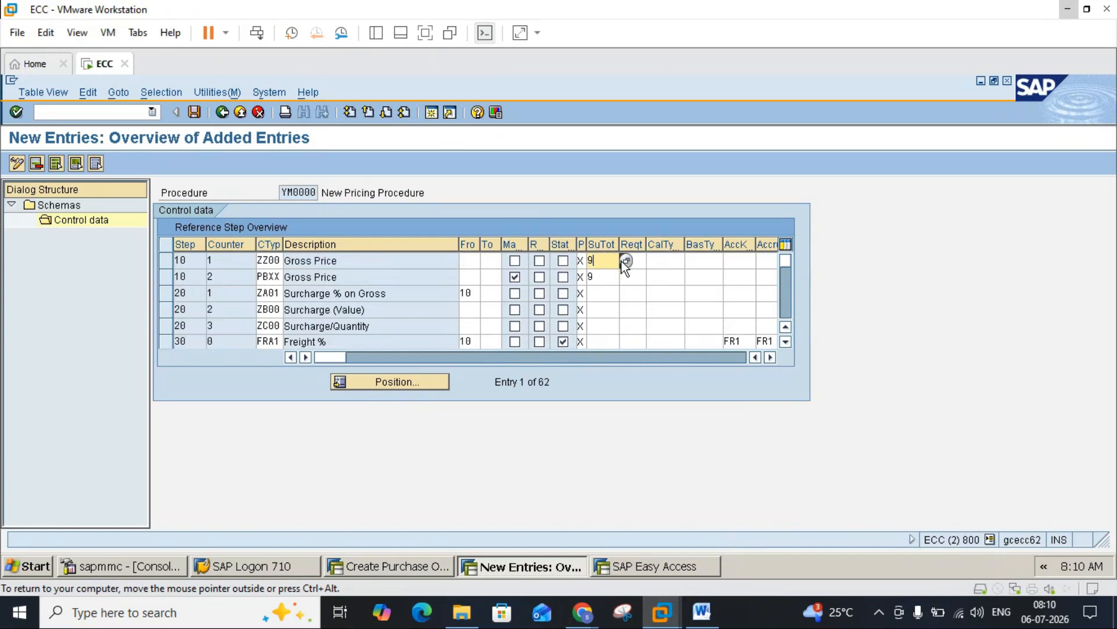
click(625, 262)
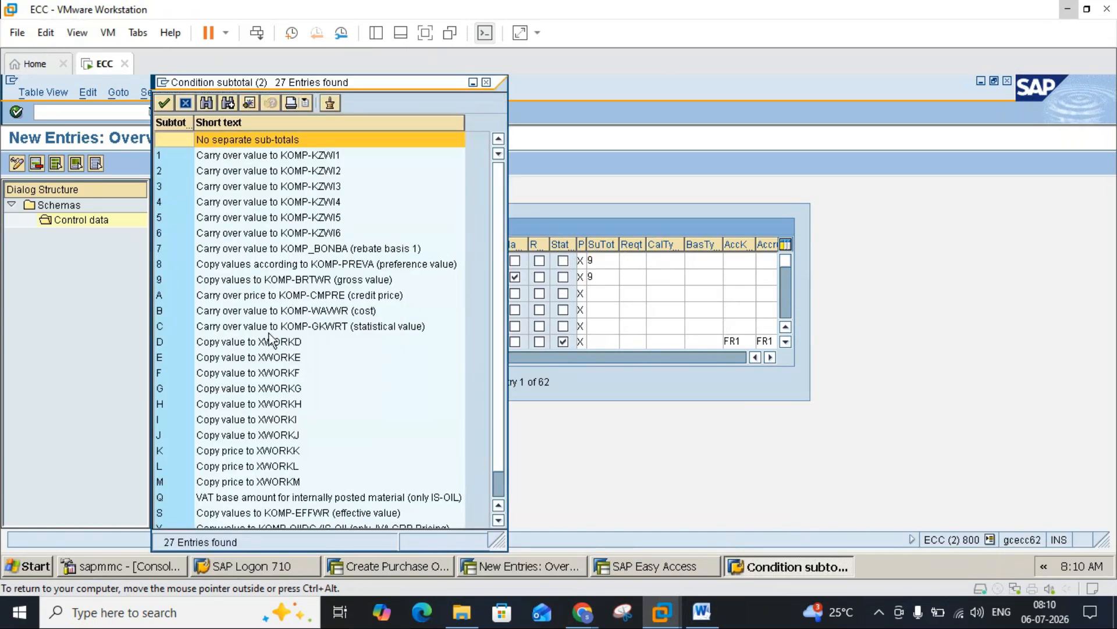
click(169, 281)
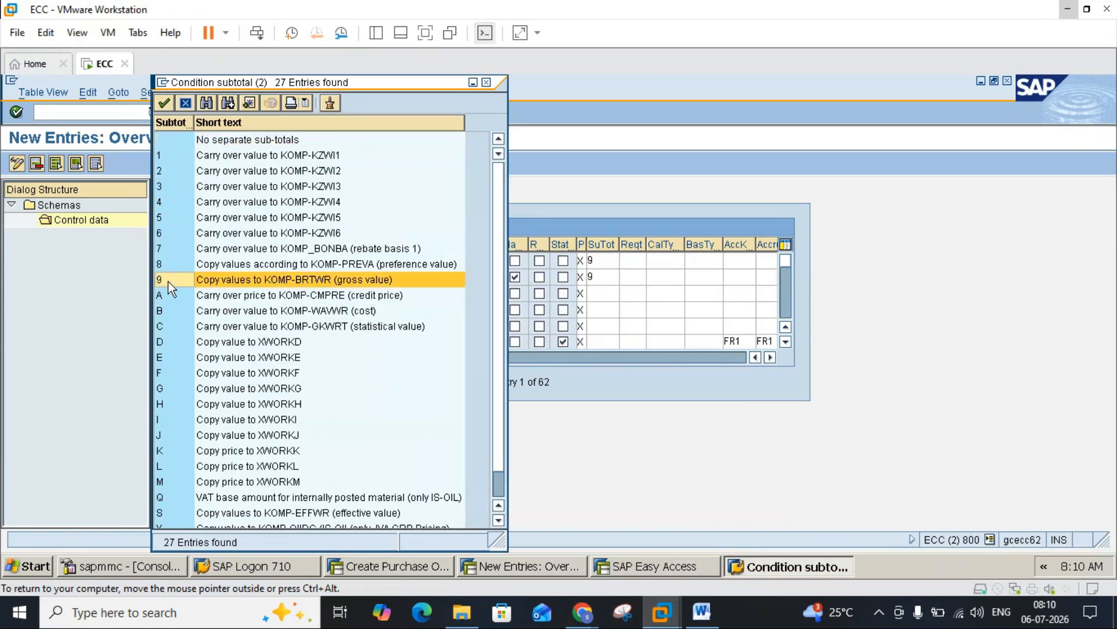
click(702, 613)
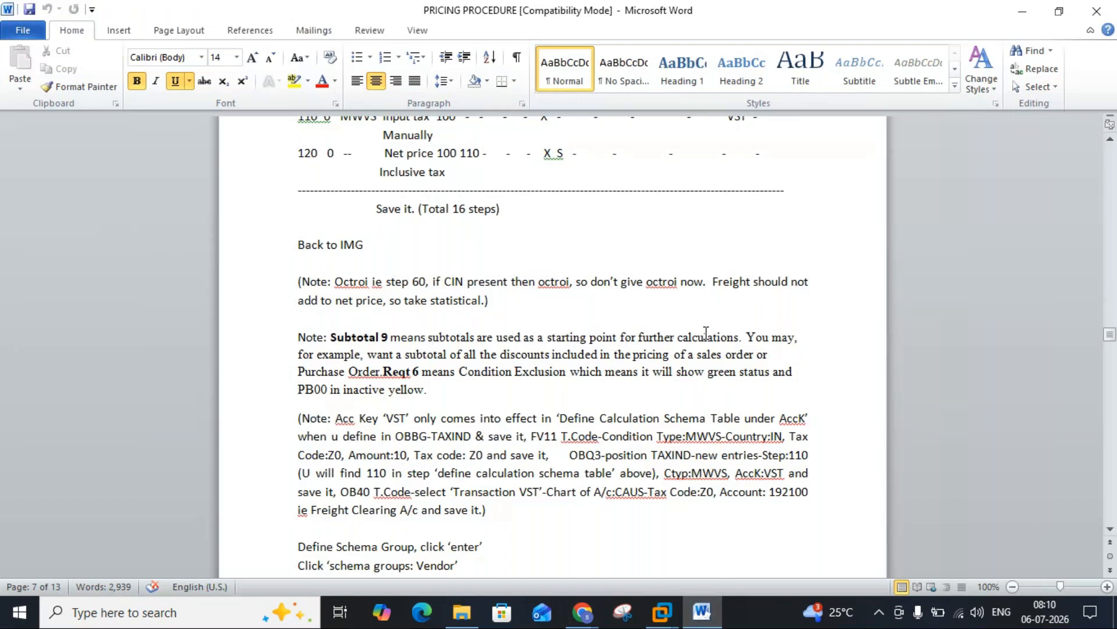
click(702, 615)
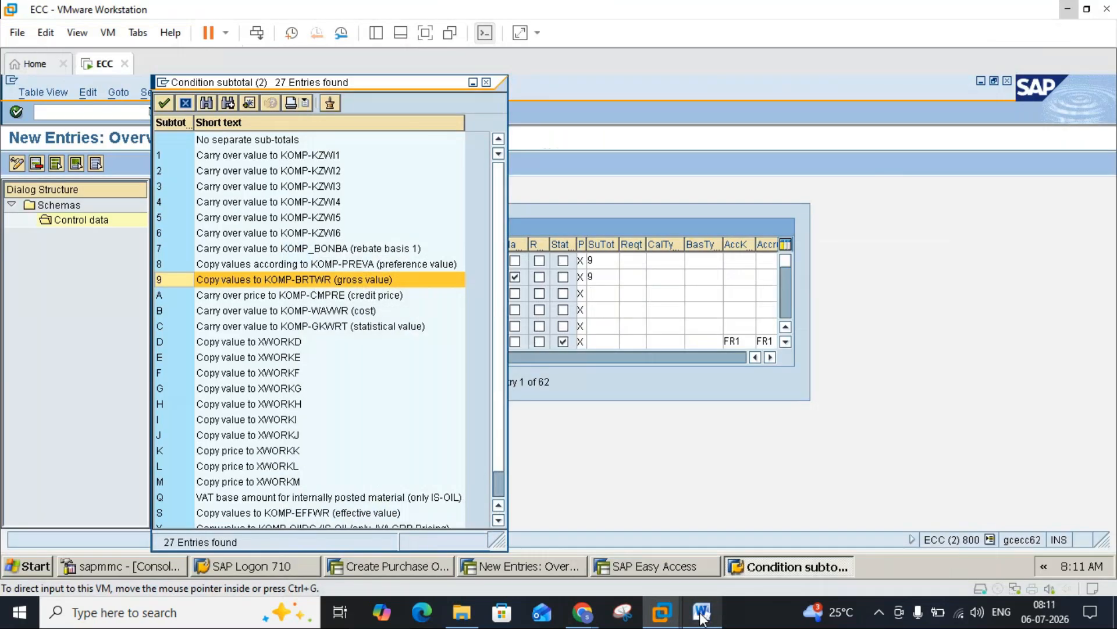
click(487, 82)
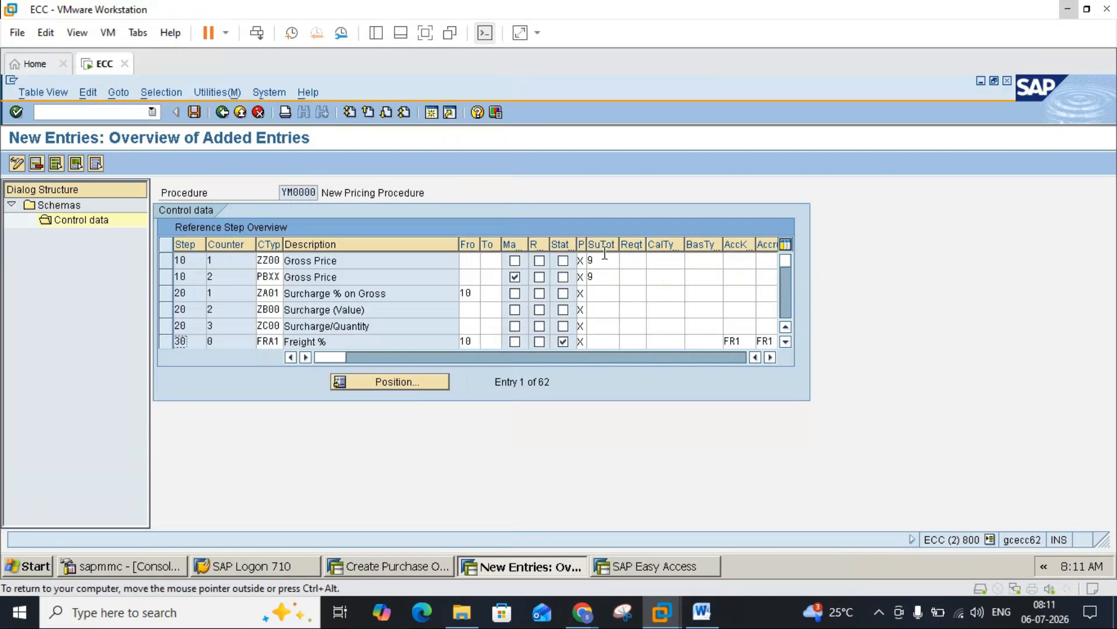
Read the Reqt 6 note in the Word document and examine the requirement column of the control data in SAP
click(702, 611)
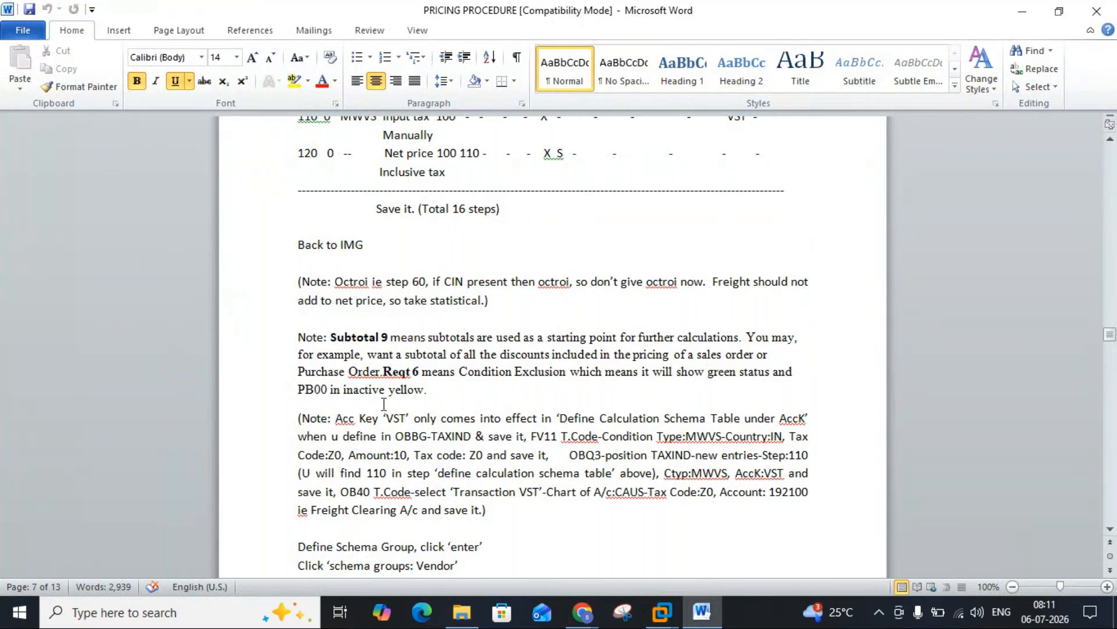
mouse_move(703, 612)
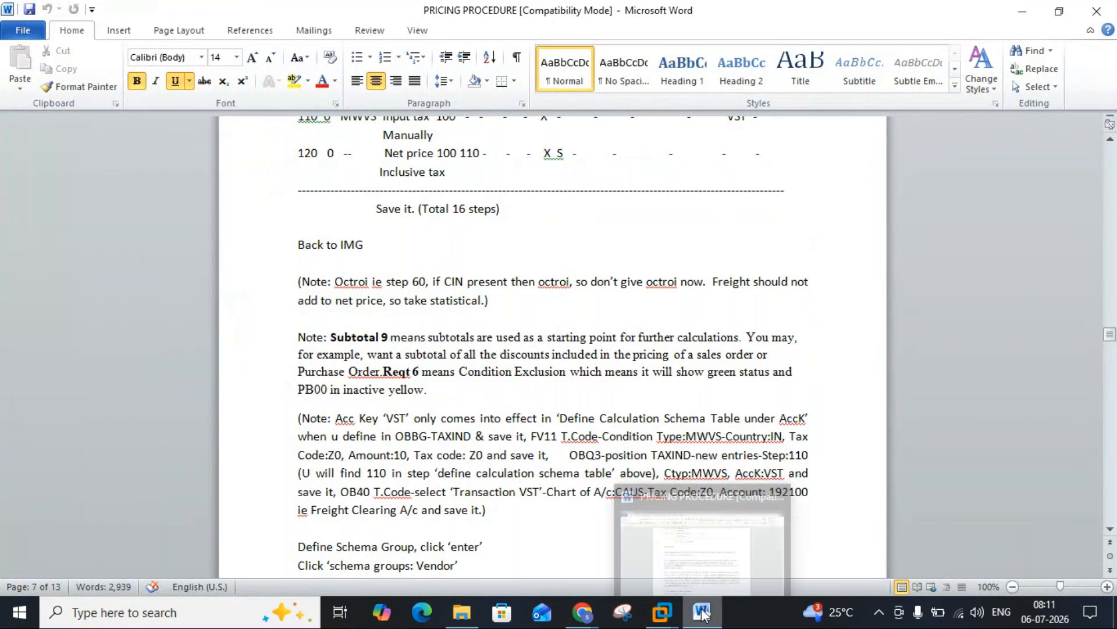
click(703, 613)
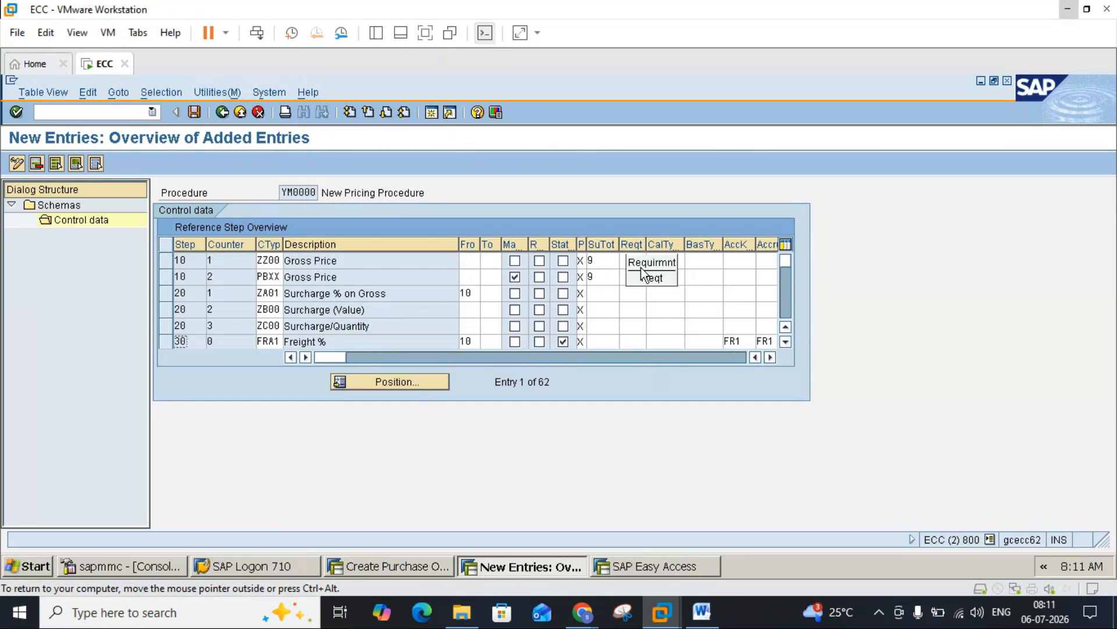
Read the account key VST note in Word and examine the YM0000 control data rows down to the account key of Input tax manually
click(700, 613)
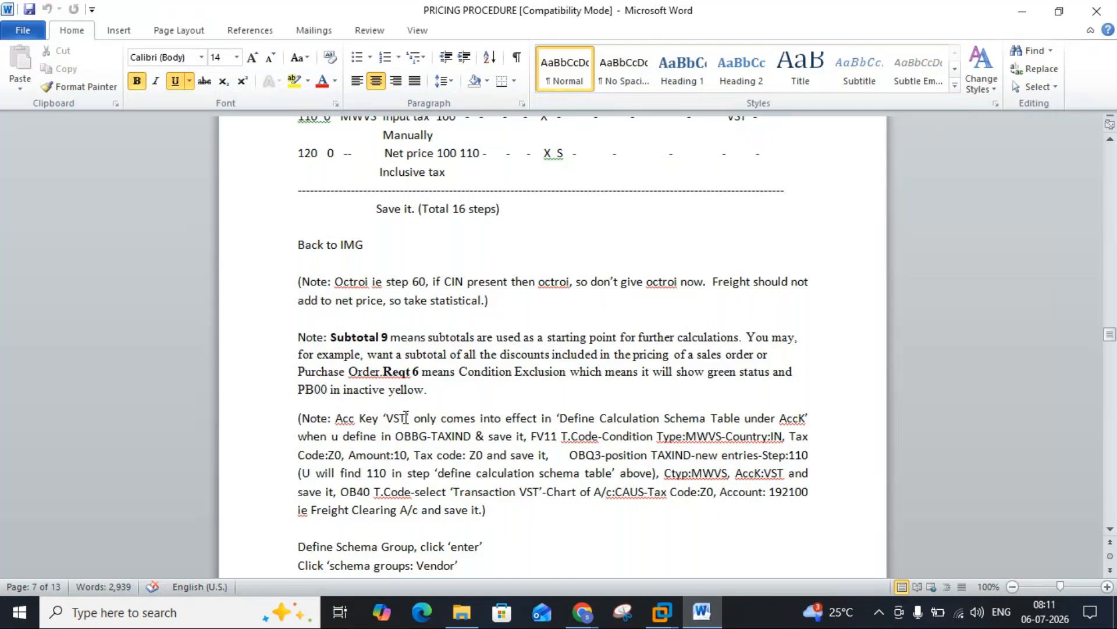
click(707, 617)
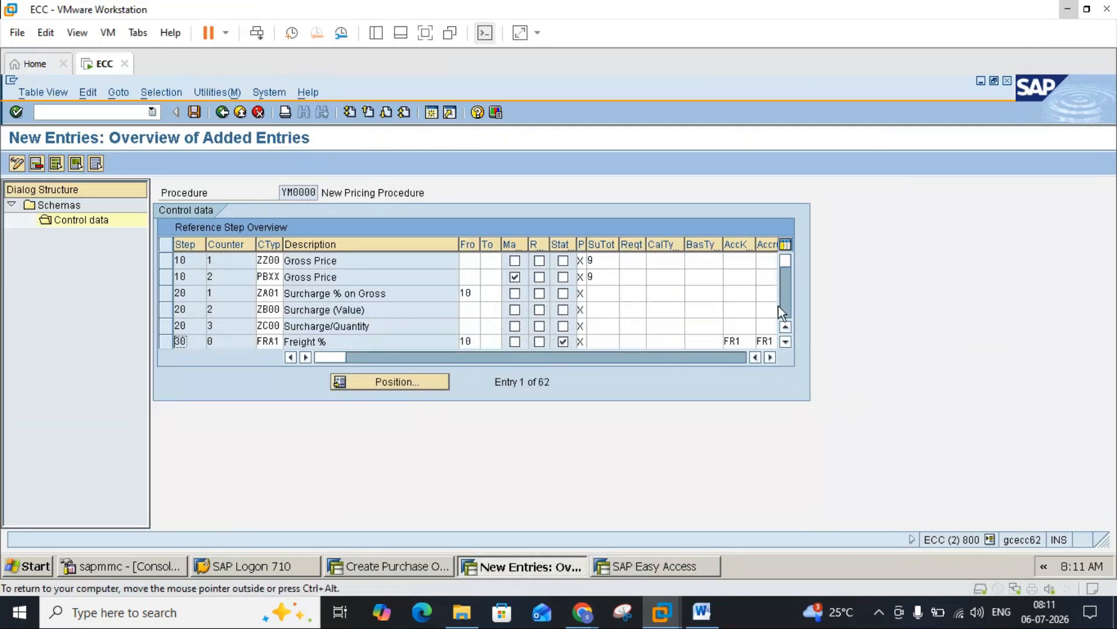
click(786, 342)
click(785, 342)
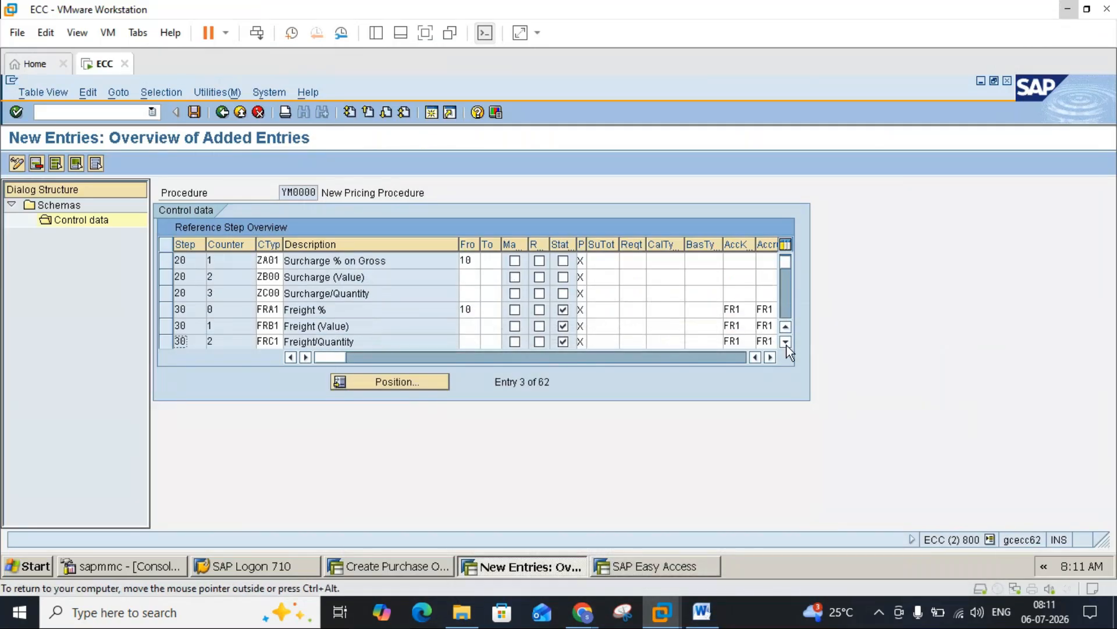
click(785, 343)
click(786, 342)
click(785, 342)
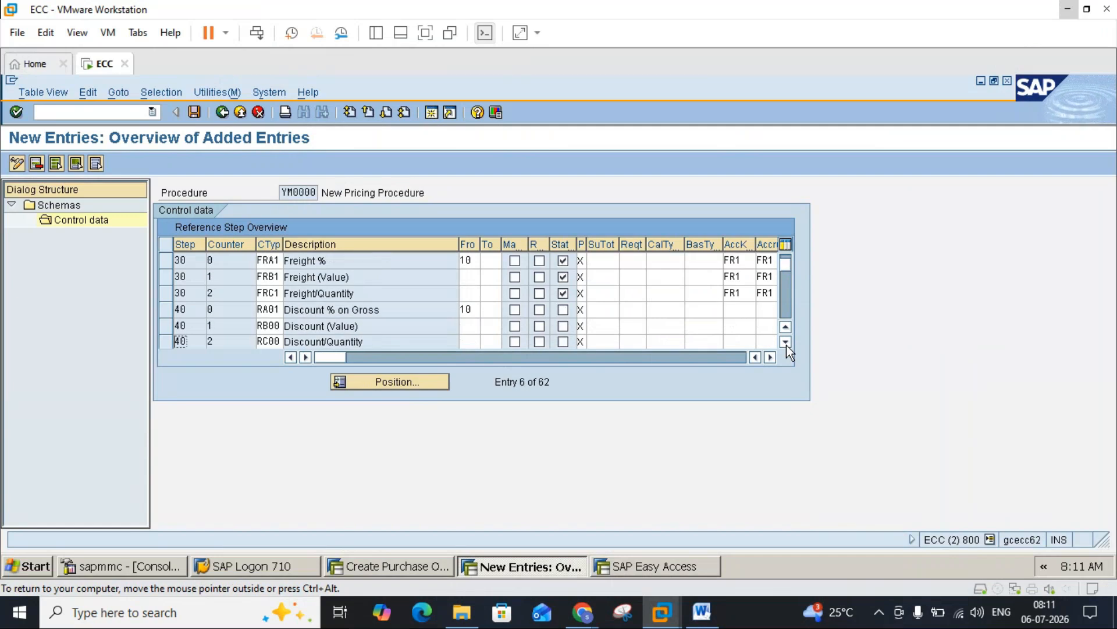
click(786, 342)
click(785, 342)
click(786, 342)
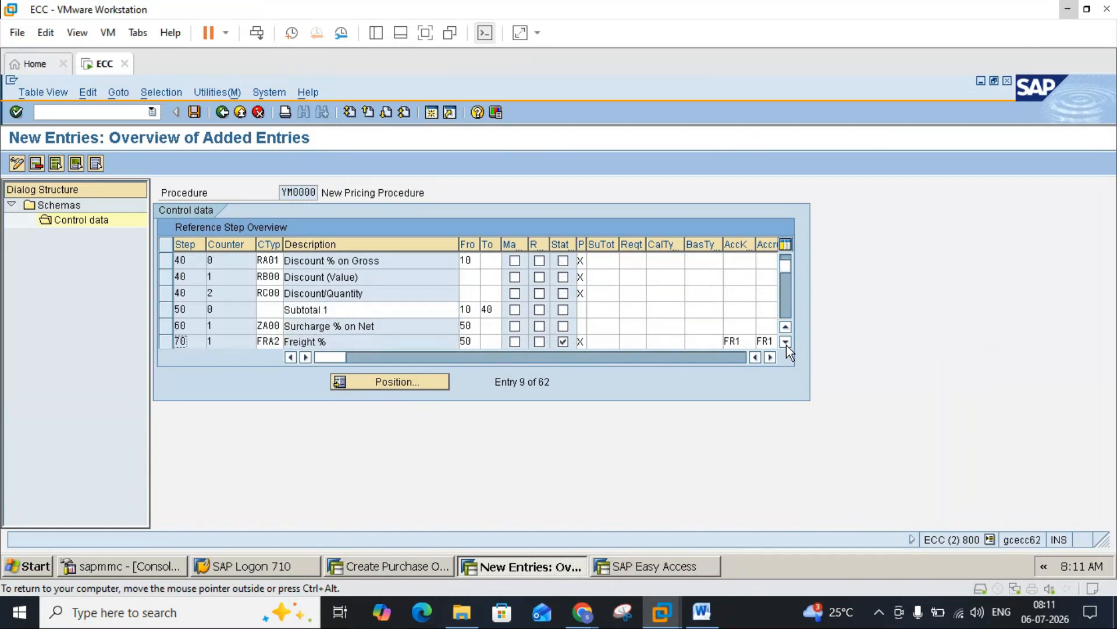
click(785, 342)
click(786, 342)
click(786, 342)
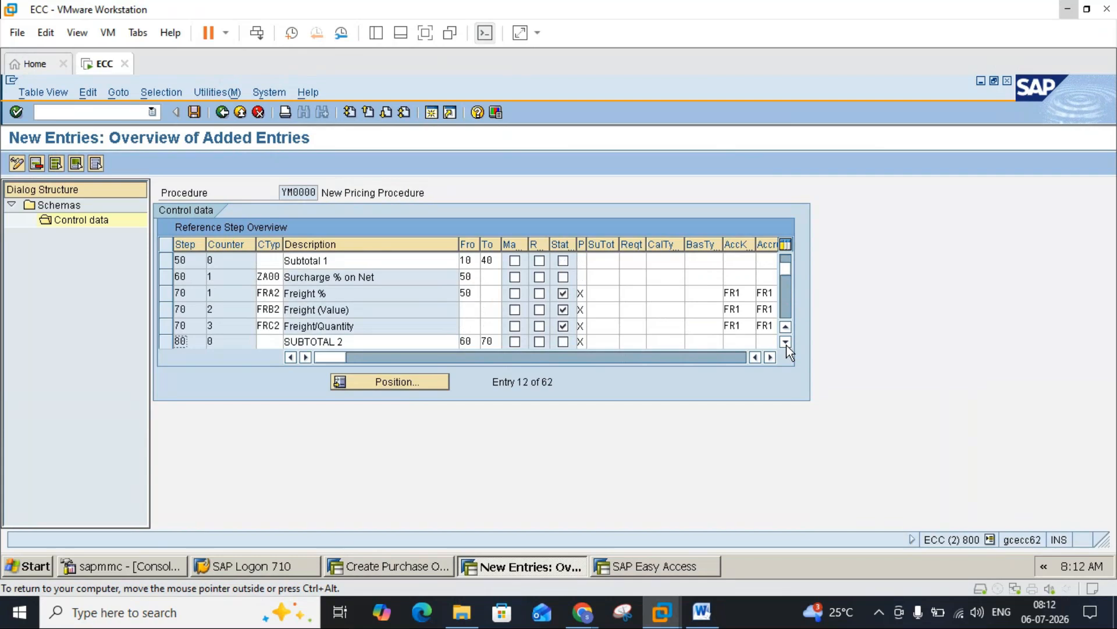
click(785, 342)
click(786, 342)
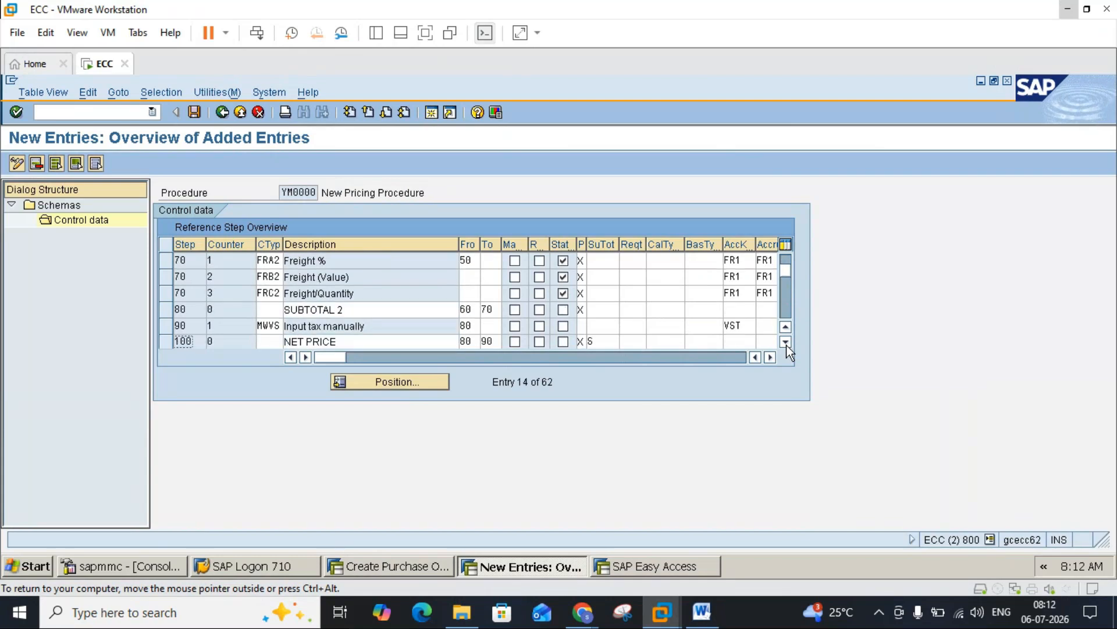
click(785, 342)
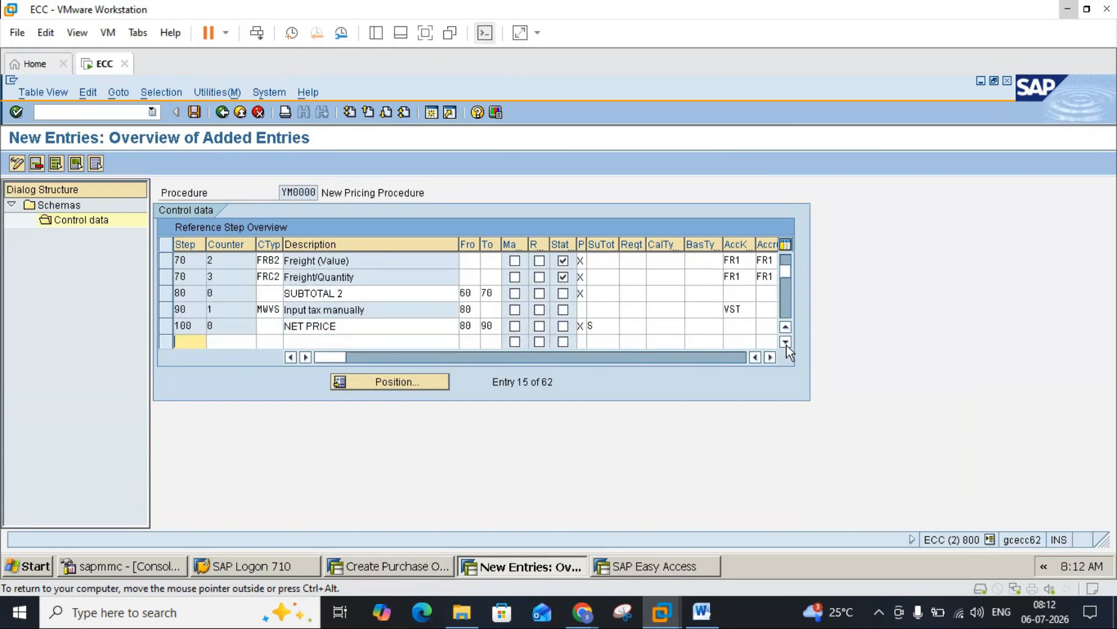
click(747, 314)
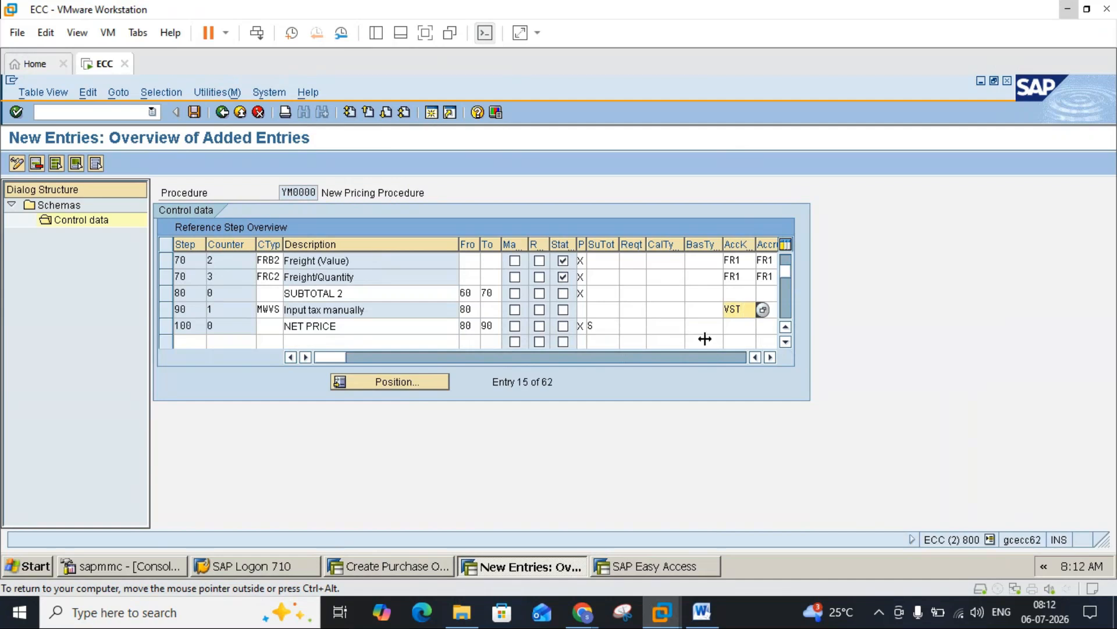
Leave the new entries, find New Pricing Procedure YM0000 in the schemas overview and open its control data
click(227, 116)
click(227, 117)
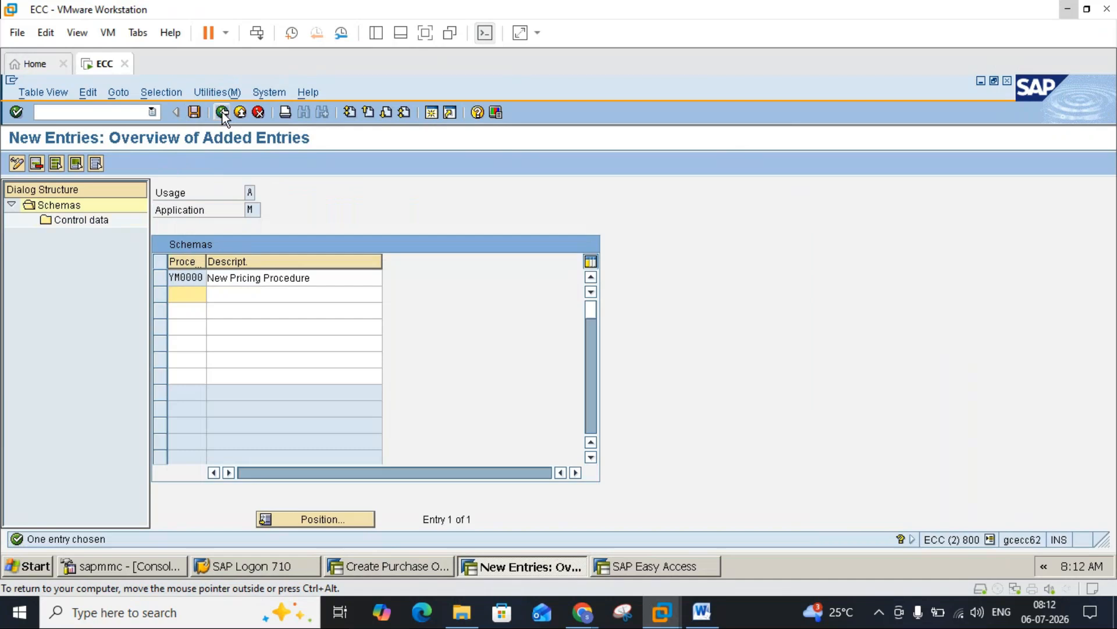
click(220, 112)
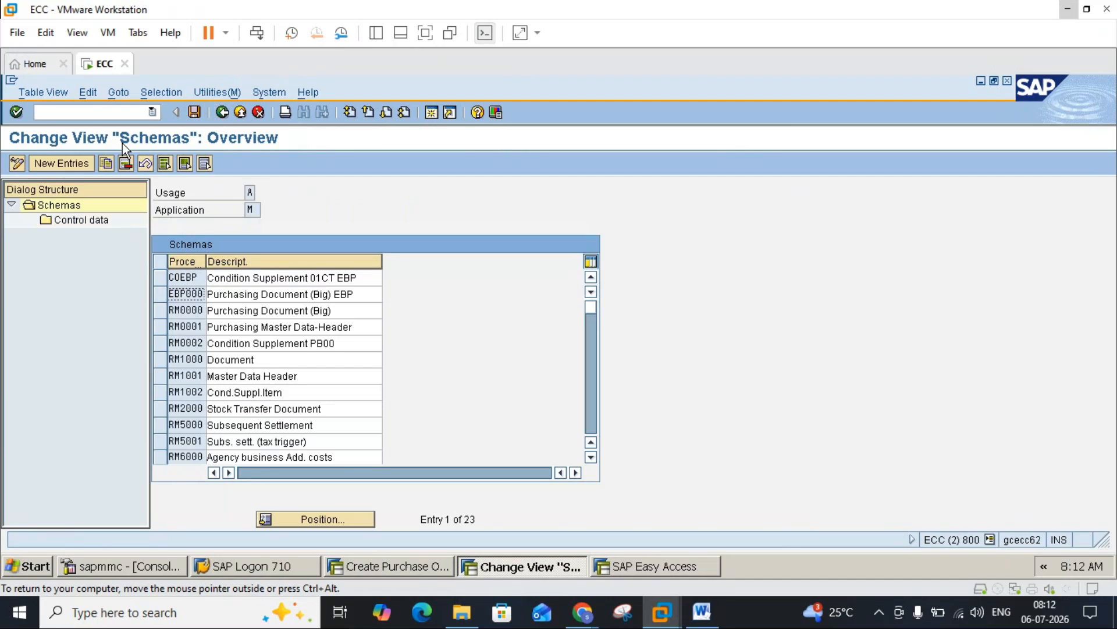
click(595, 412)
click(595, 412)
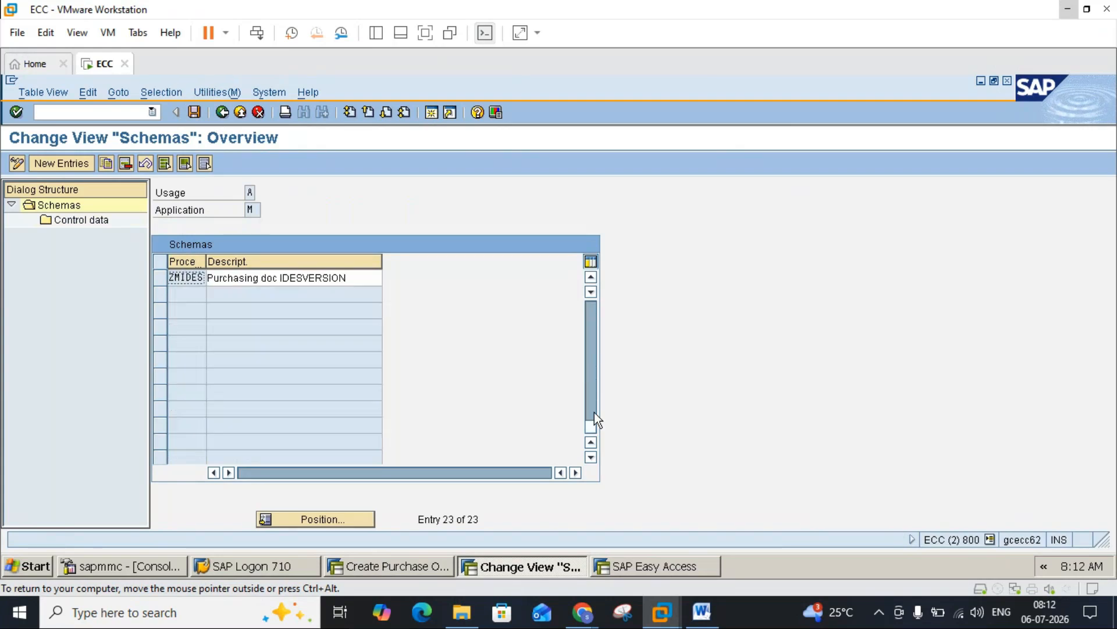
click(596, 333)
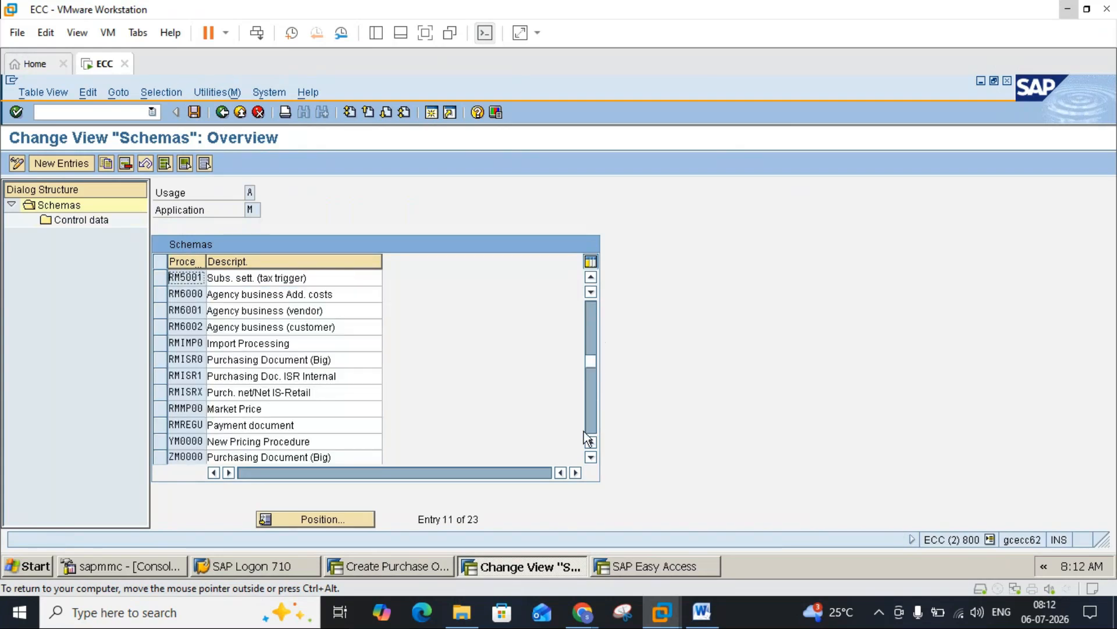
click(592, 463)
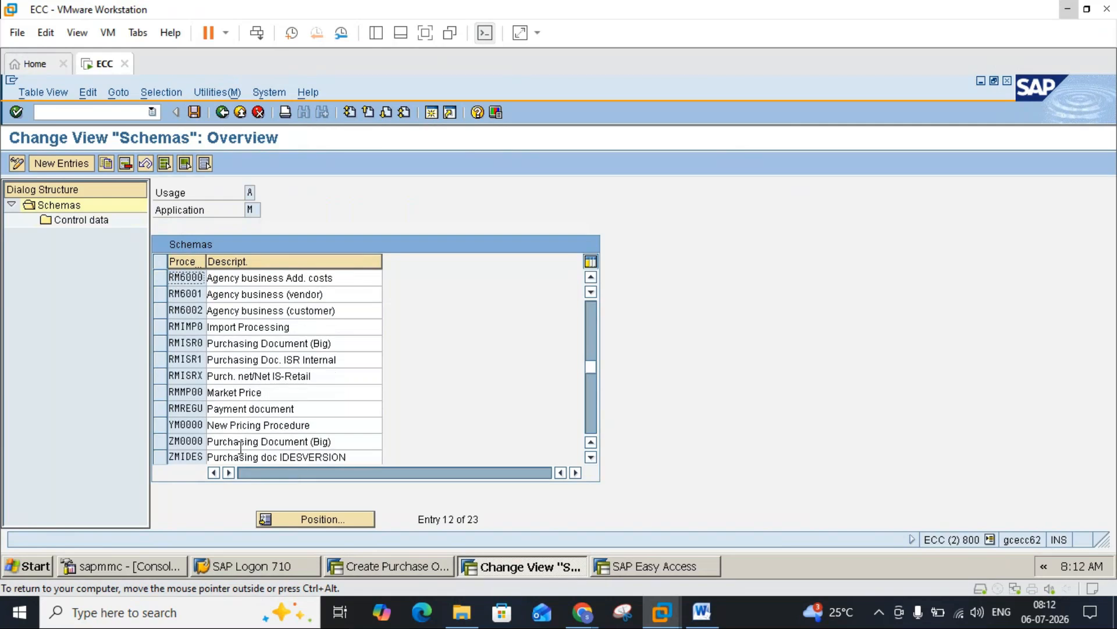
click(162, 426)
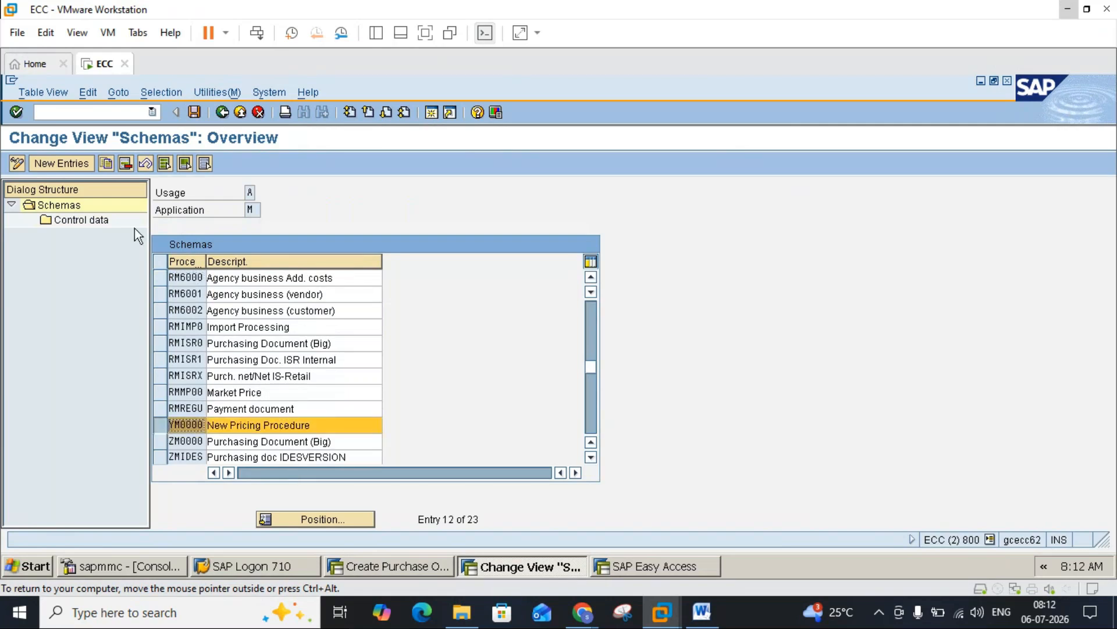
double_click(83, 221)
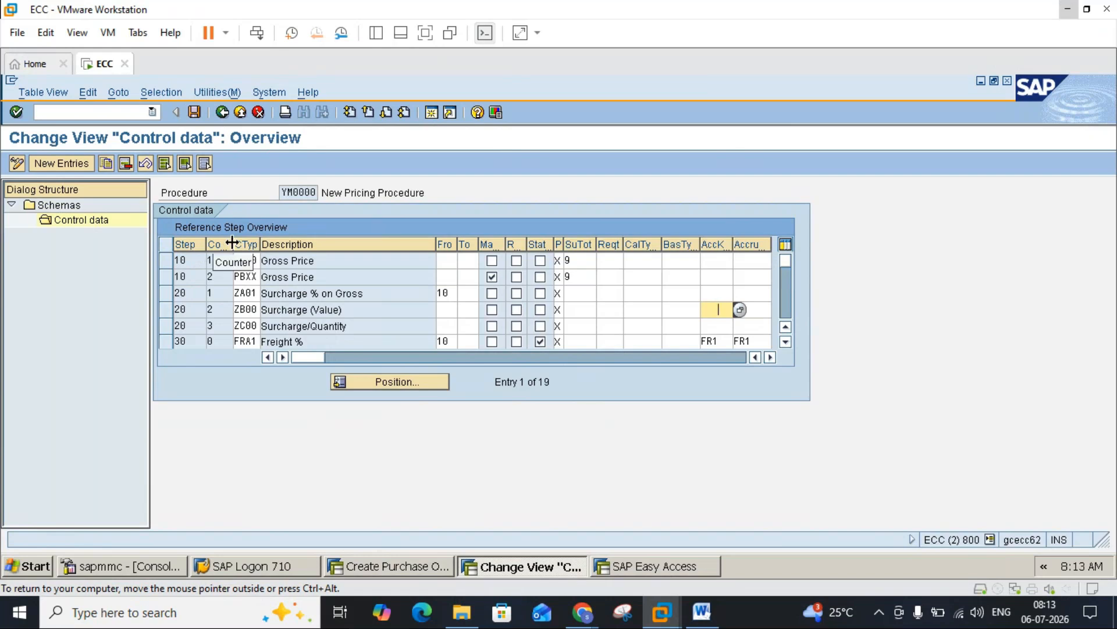
View the list of available condition types for the ZZ00 Gross Price row and close it without choosing one
click(259, 264)
click(263, 265)
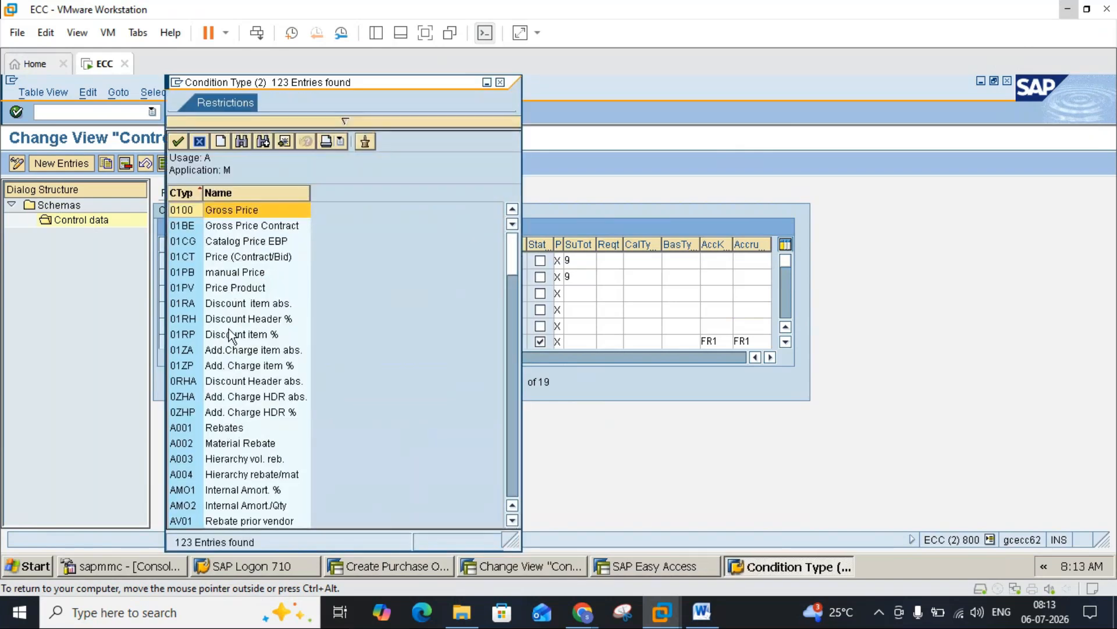
click(501, 83)
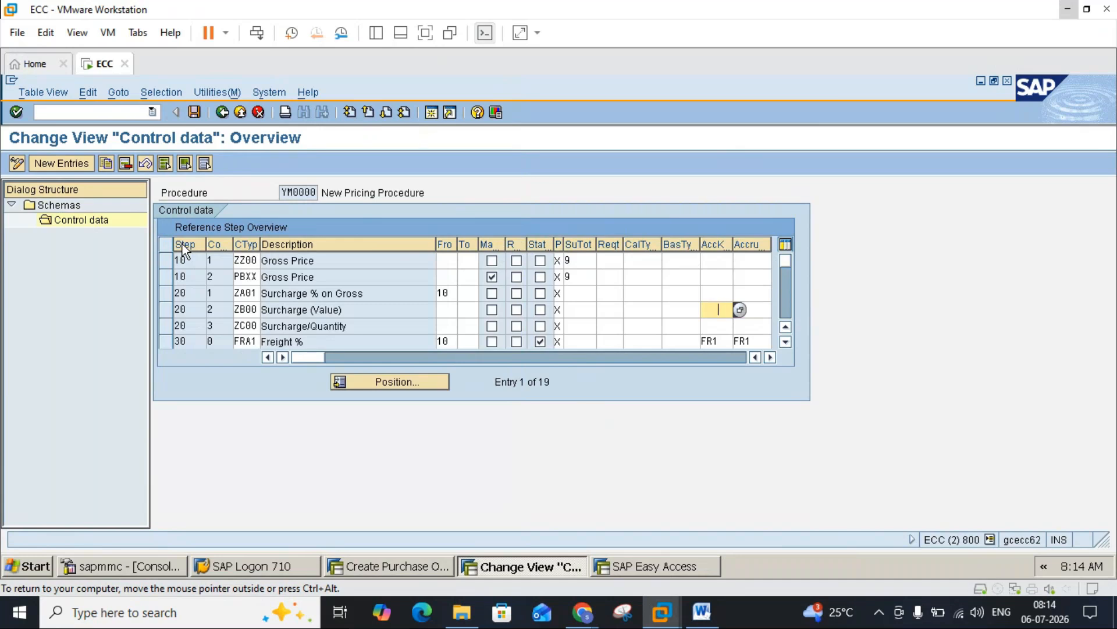
Read the Define Schema Group instructions in the Word document and return to the SAP session
click(701, 612)
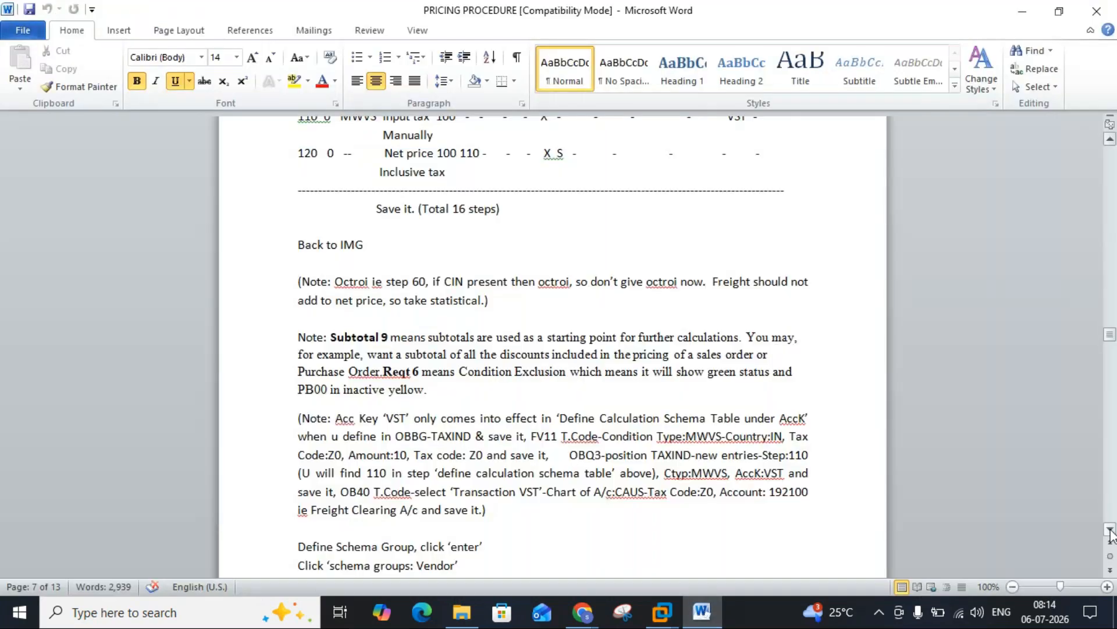
scroll(1111, 531, down, 5)
scroll(1111, 532, down, 2)
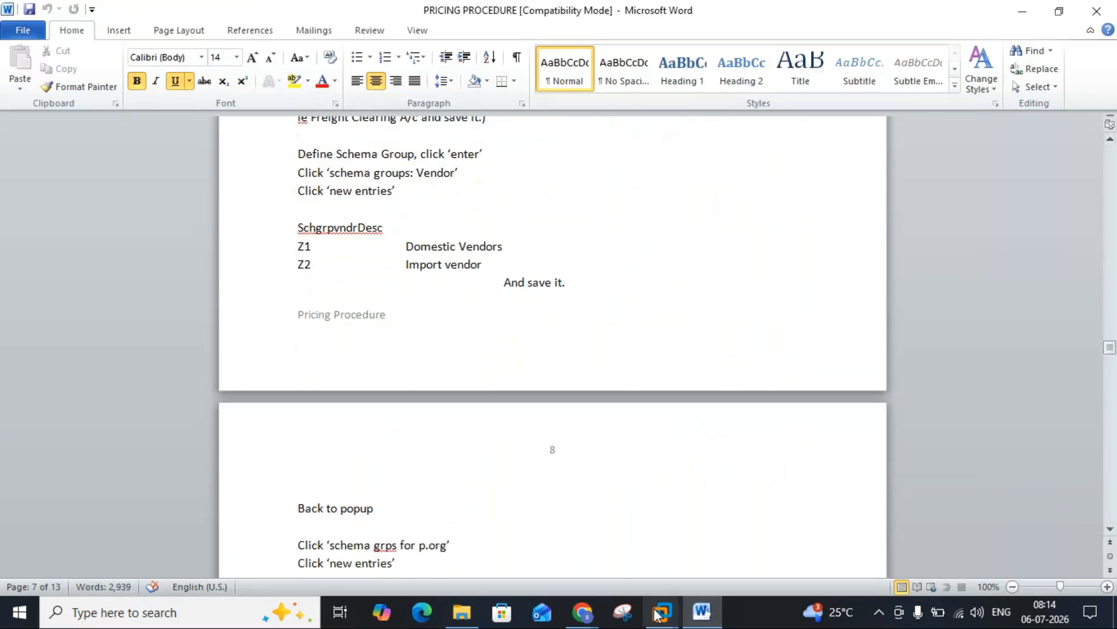
mouse_move(657, 612)
click(693, 536)
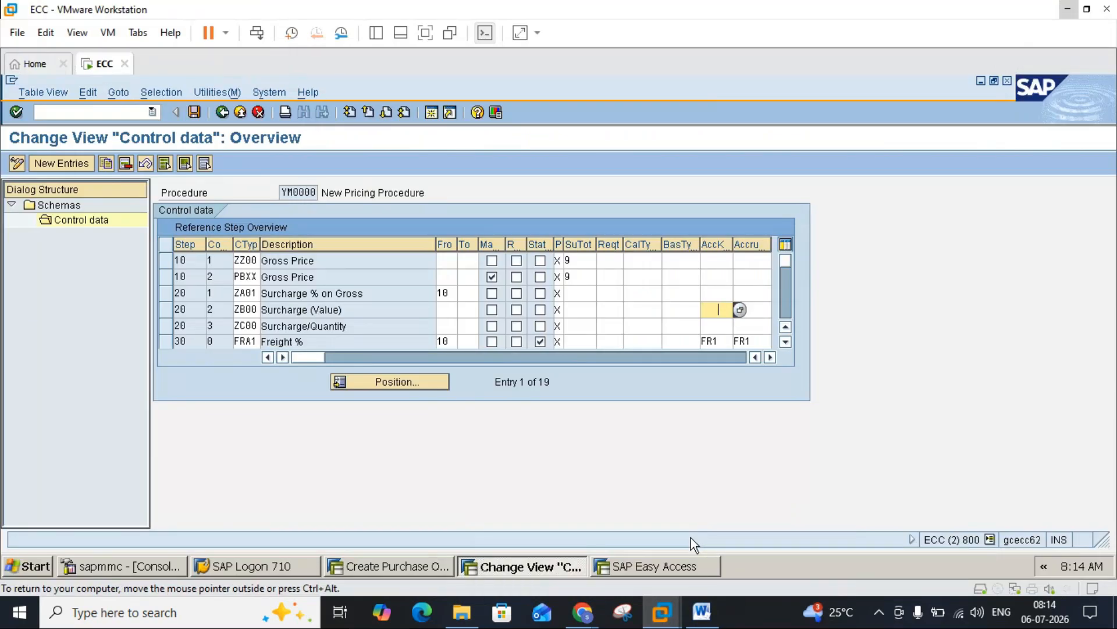
Switch to the SAP Easy Access session, run transaction SPRO and display the SAP Customizing Implementation Guide
click(416, 564)
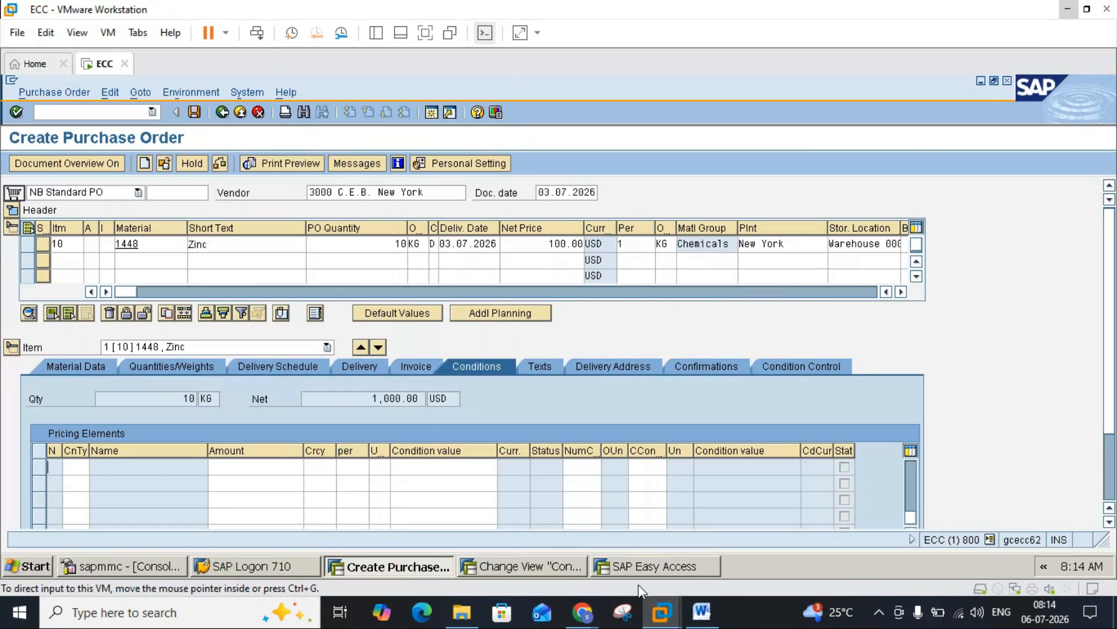
click(642, 565)
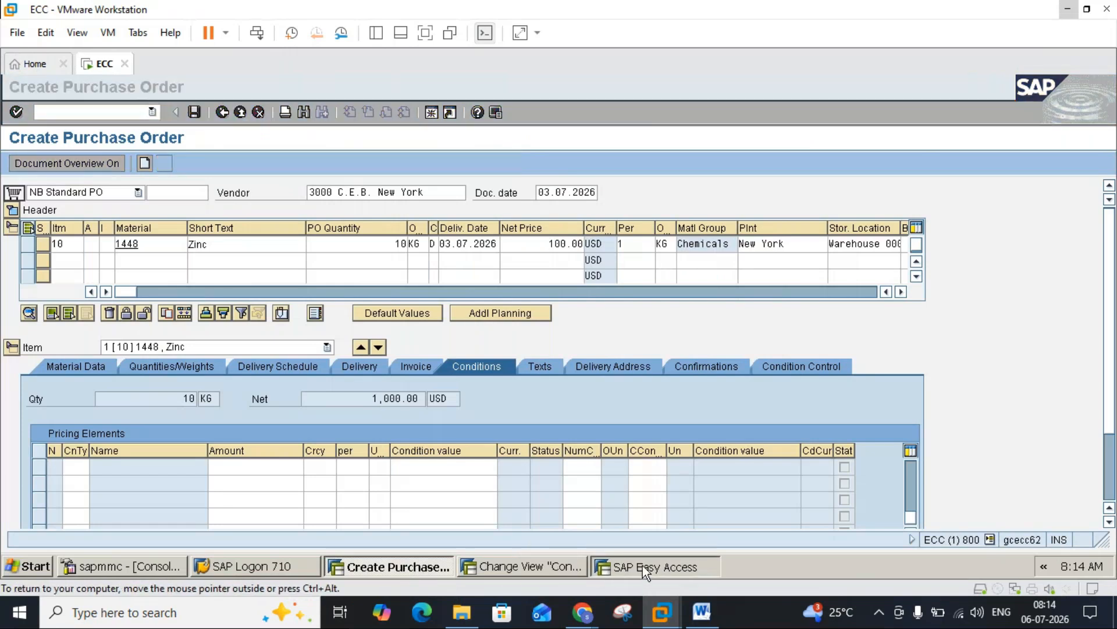
click(643, 567)
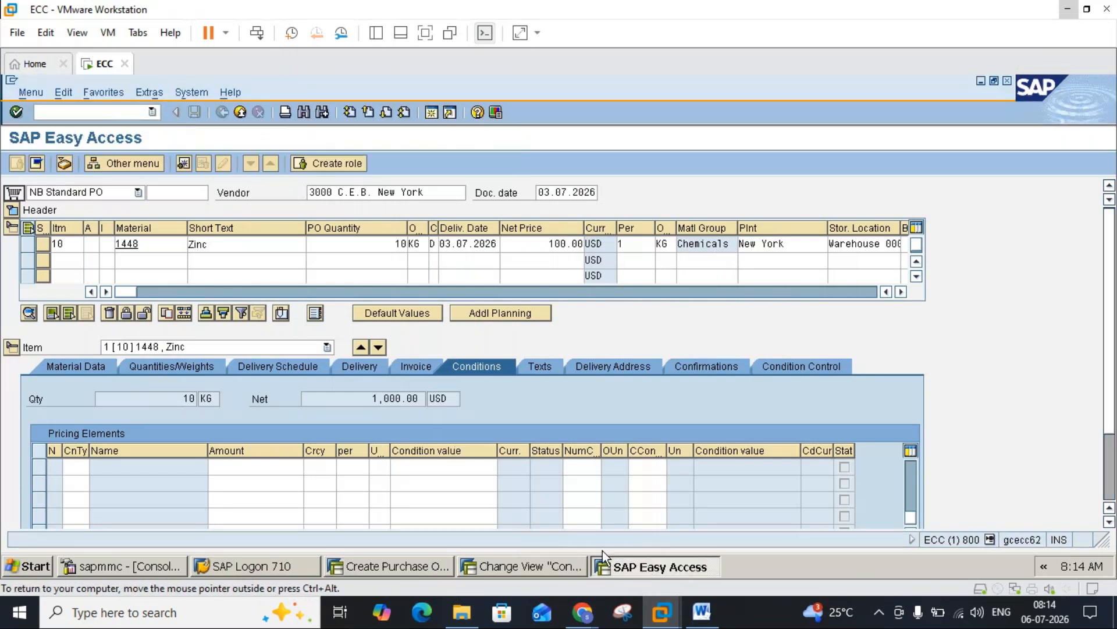
click(106, 113)
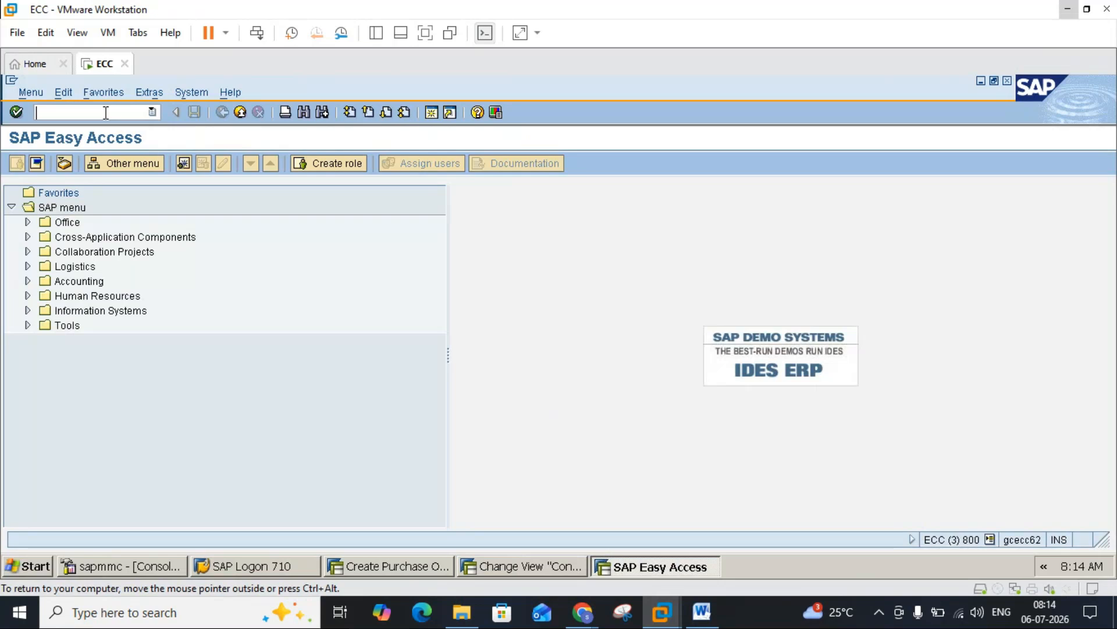
text(SRO)
key(BackSpace)
key(BackSpace)
text(PRO)
key(Return)
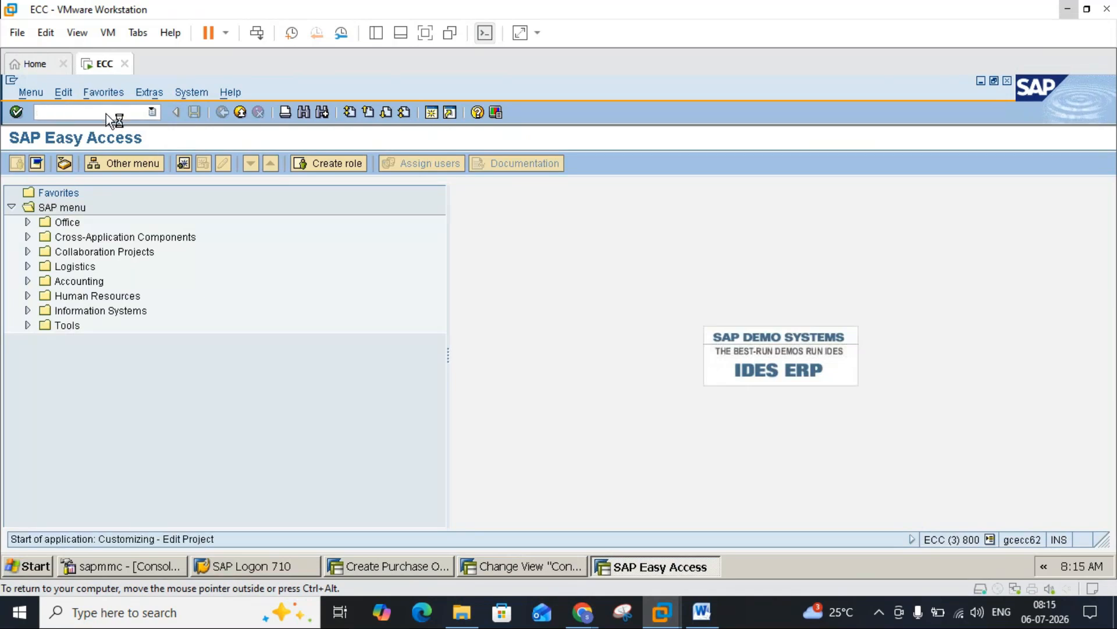
click(82, 165)
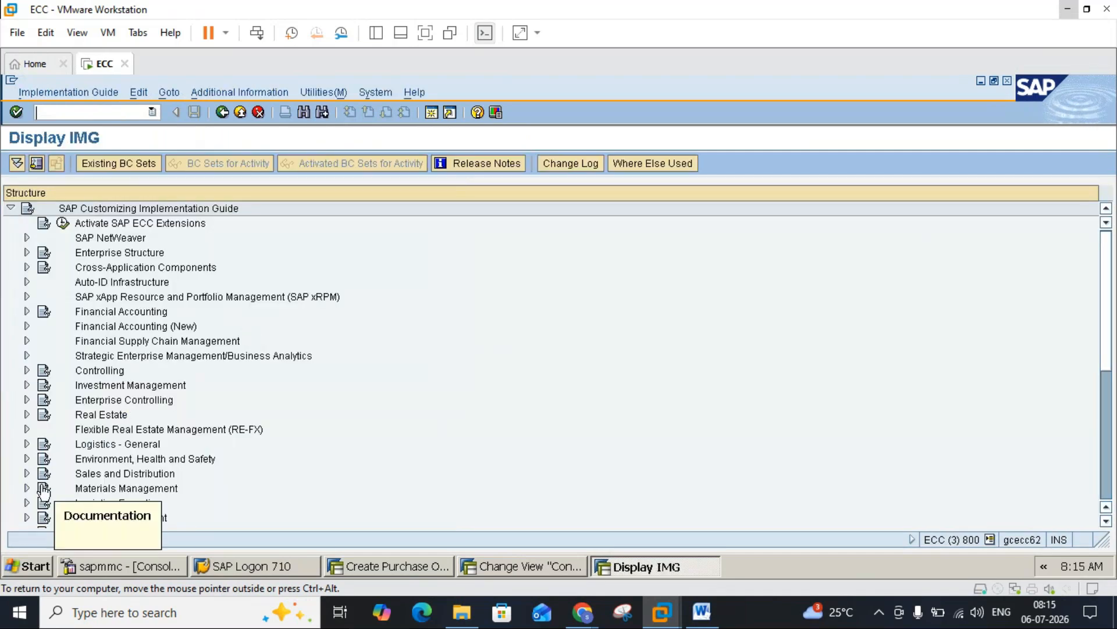
Open Define Schema Group under Materials Management, Purchasing, Conditions, Define Price Determination Process, and consult the schema group notes in Word
click(27, 489)
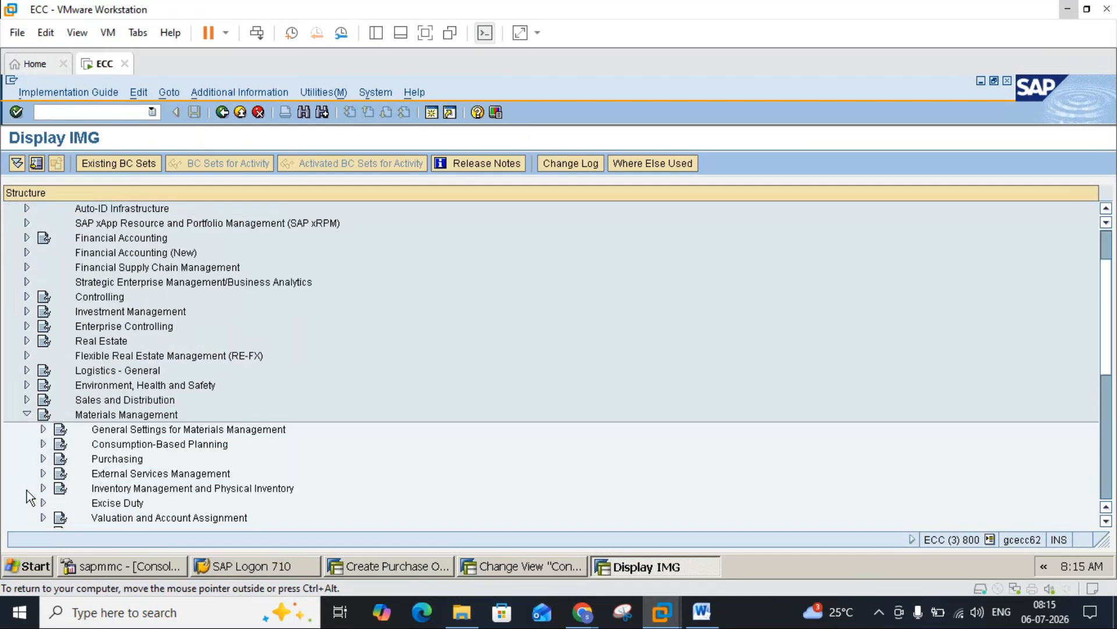
click(42, 459)
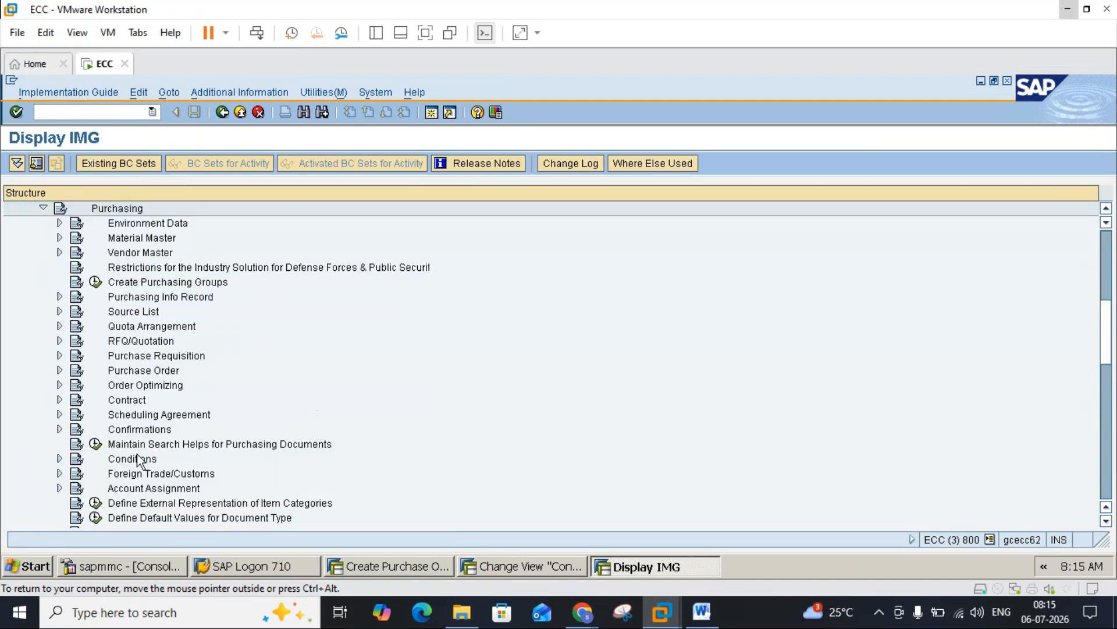
click(59, 459)
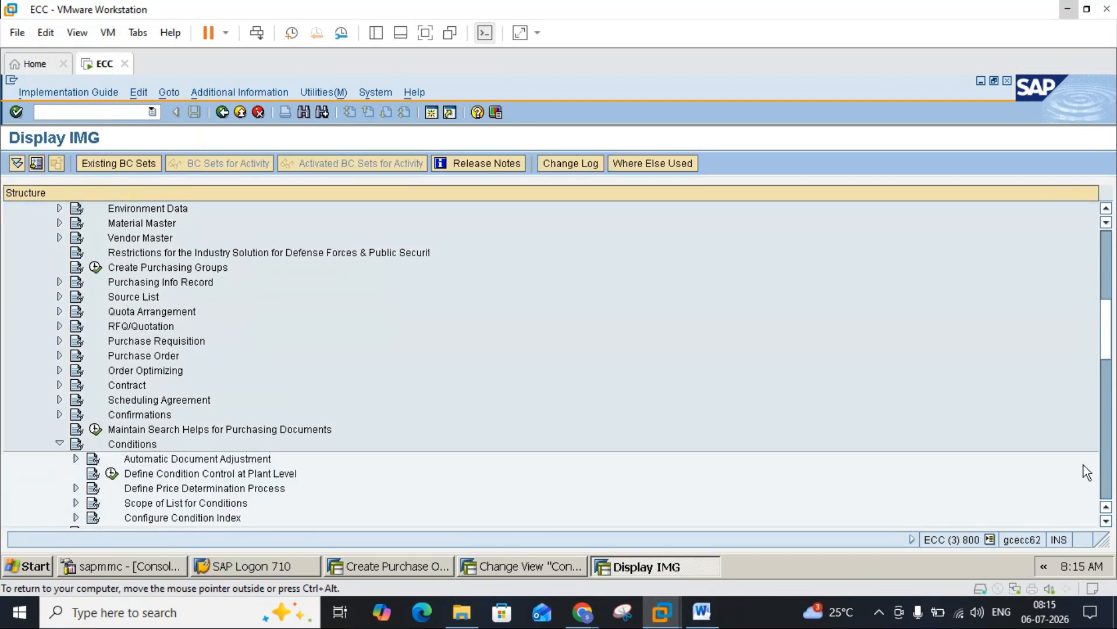
click(1106, 520)
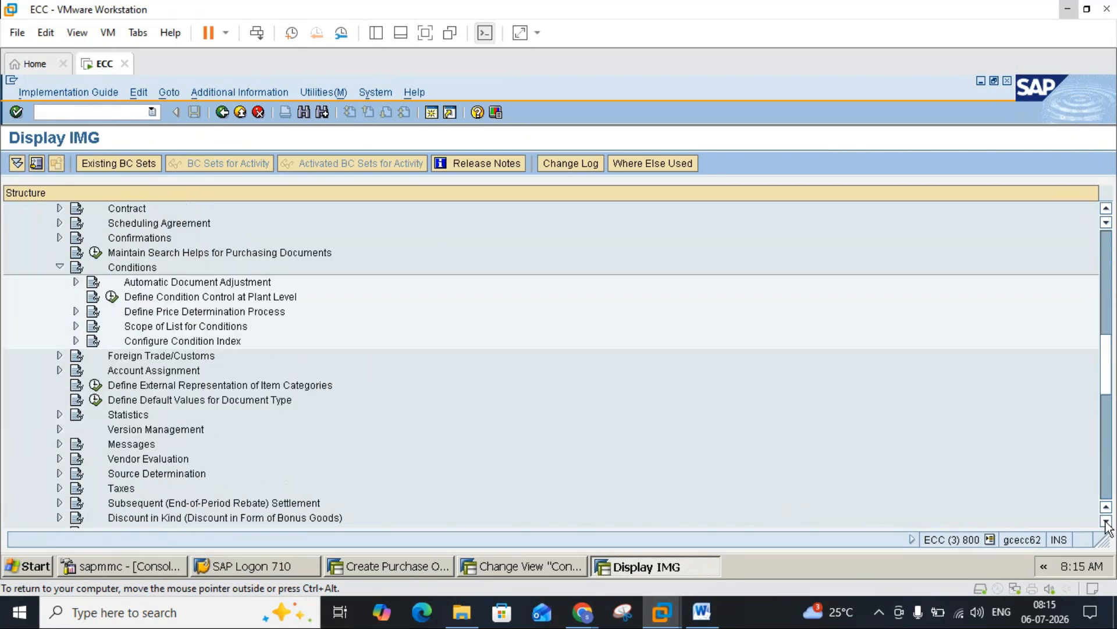
scroll(1110, 217, up, 3)
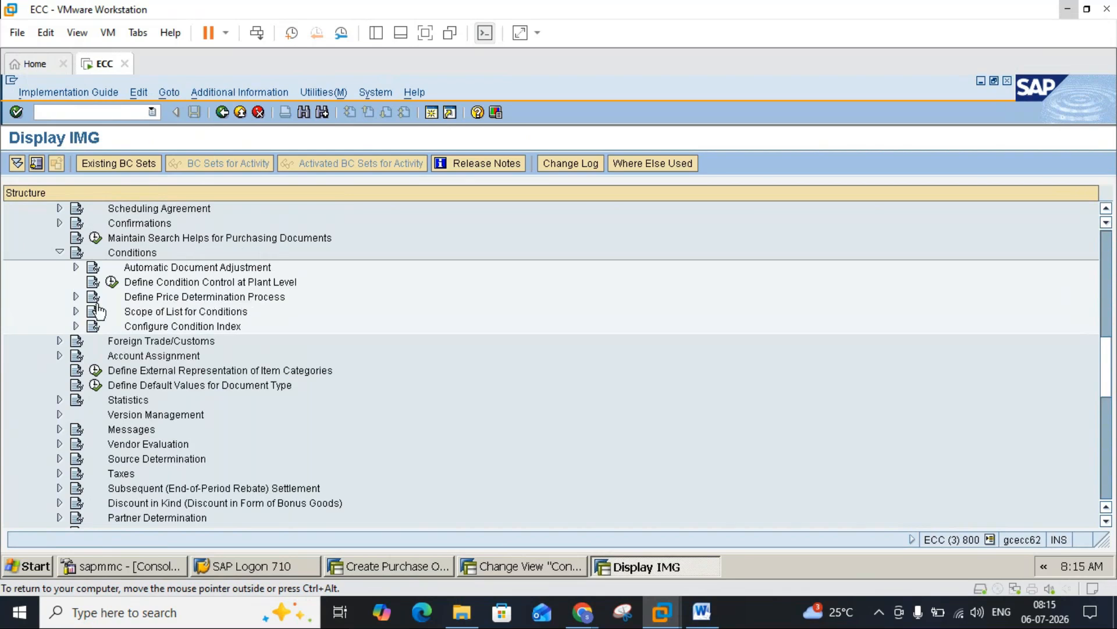
click(76, 296)
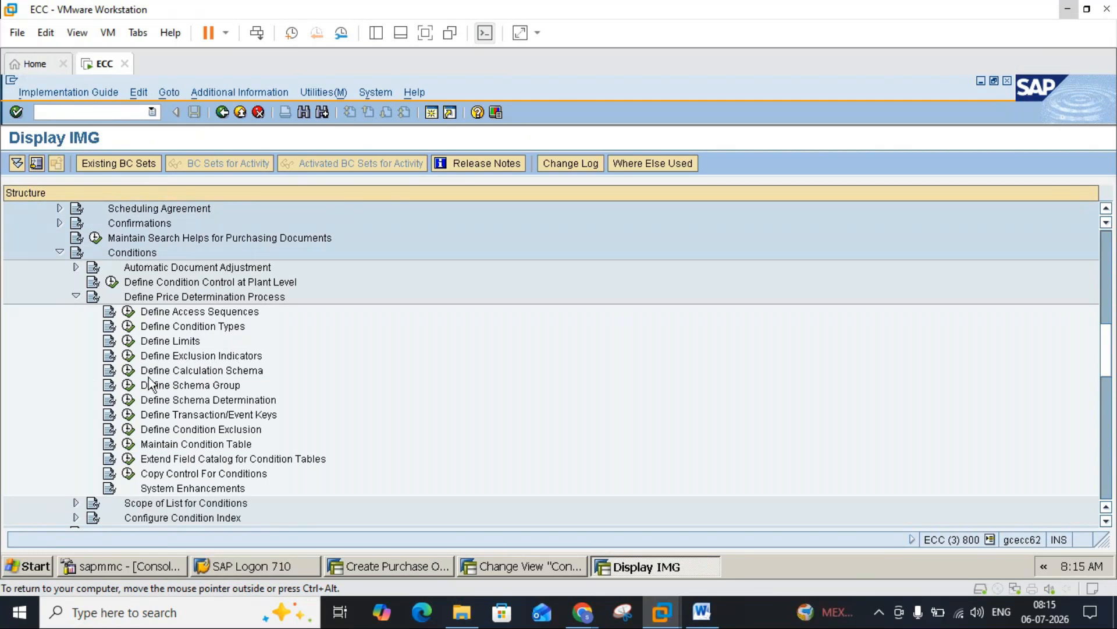
click(129, 387)
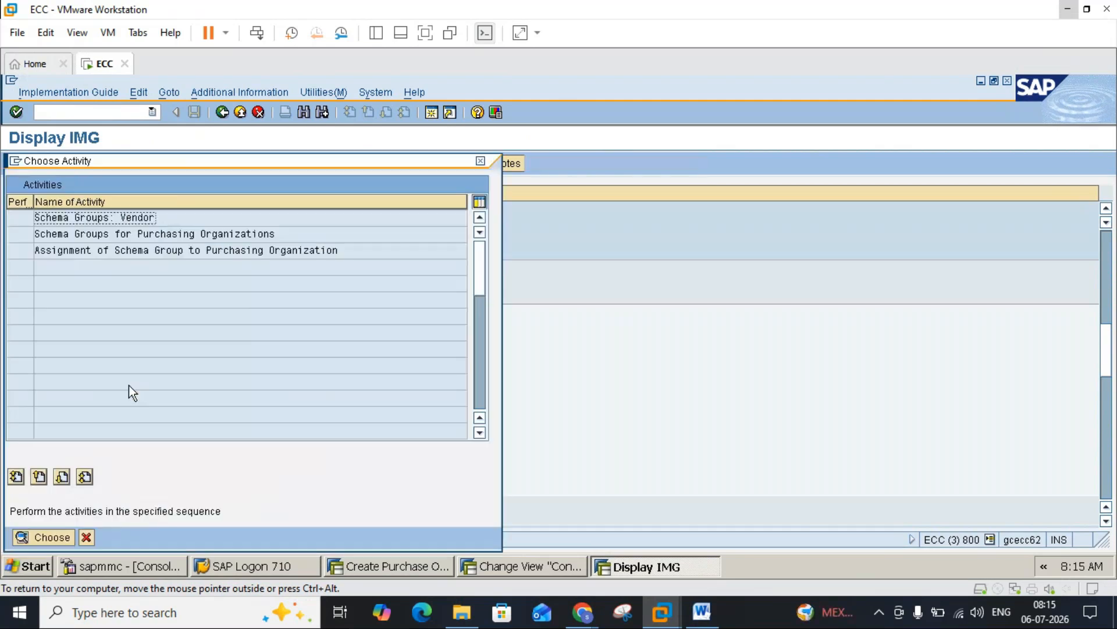
click(701, 611)
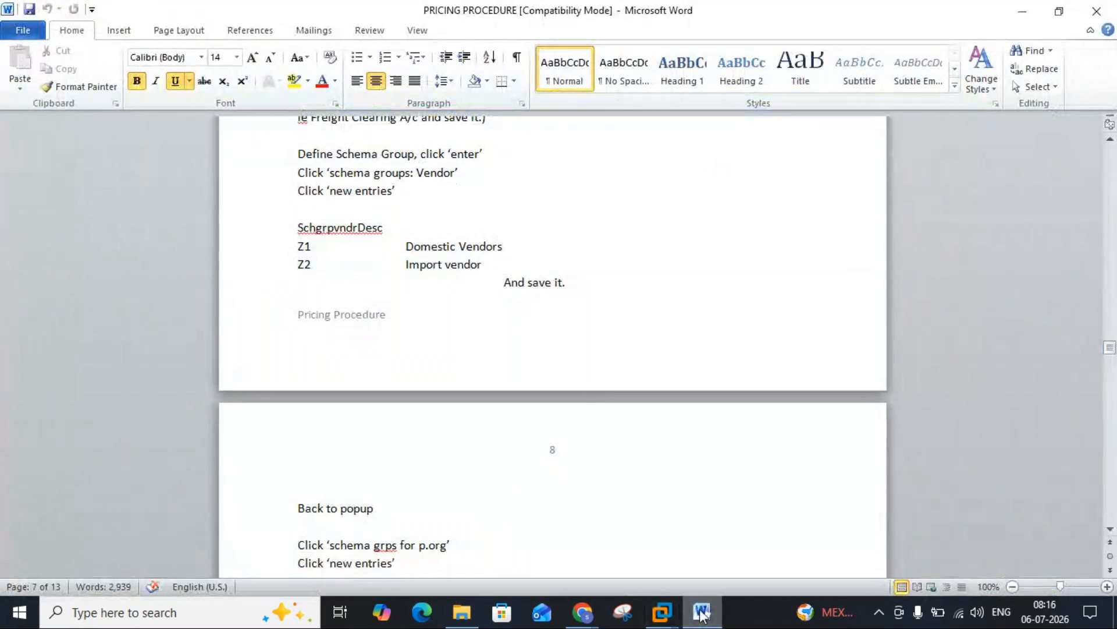
Open the Schema Groups: Vendor activity and check the vendor schema group entries in the Word notes
mouse_move(703, 618)
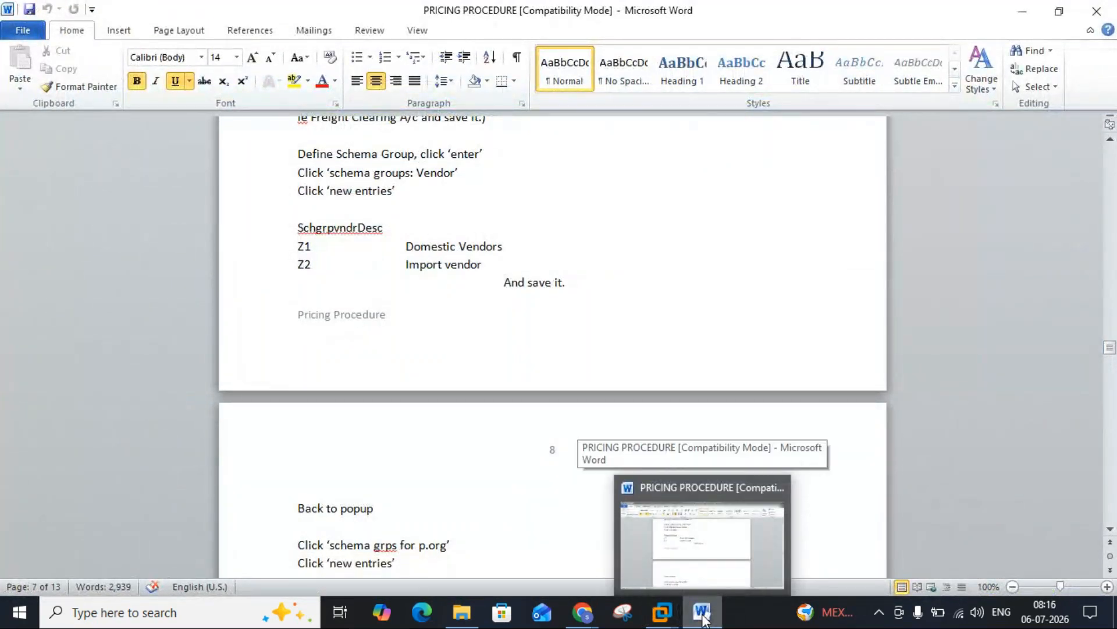
click(702, 612)
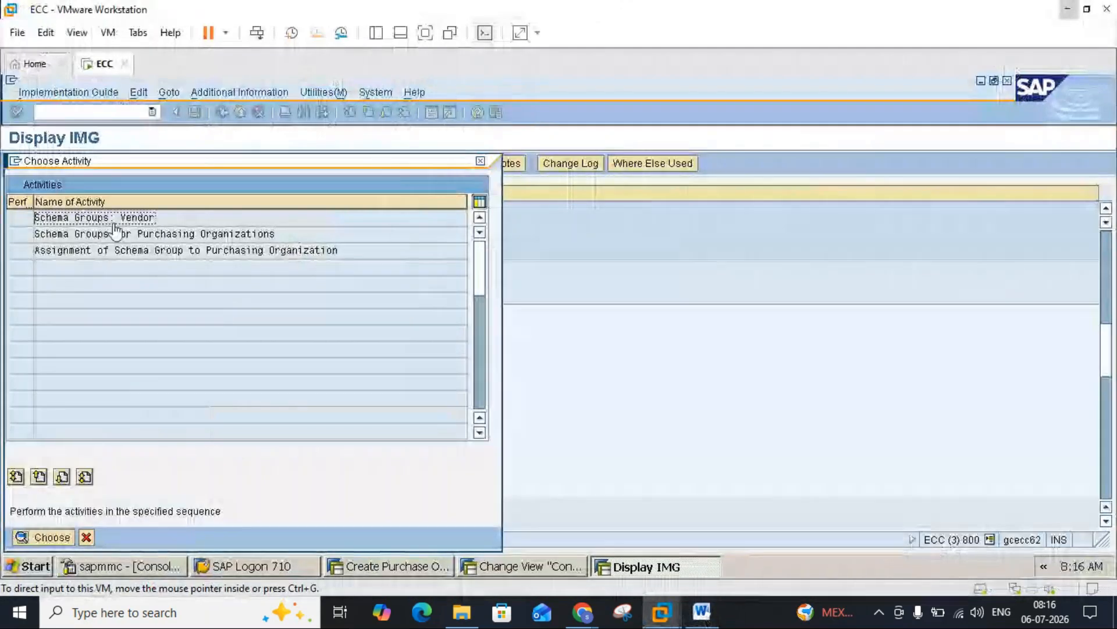
click(90, 223)
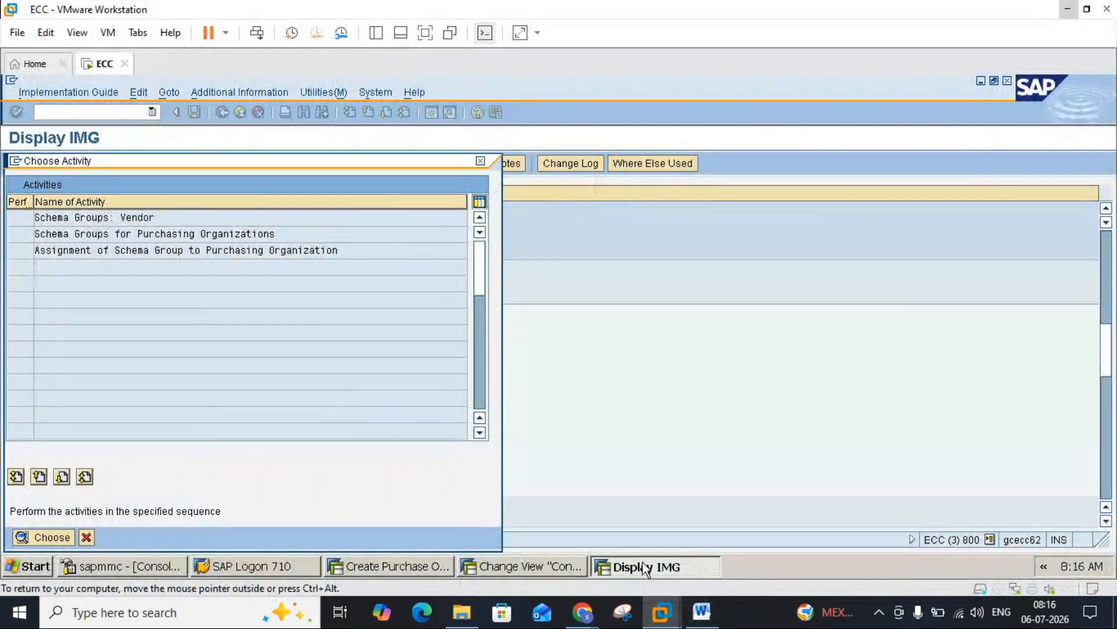
click(699, 621)
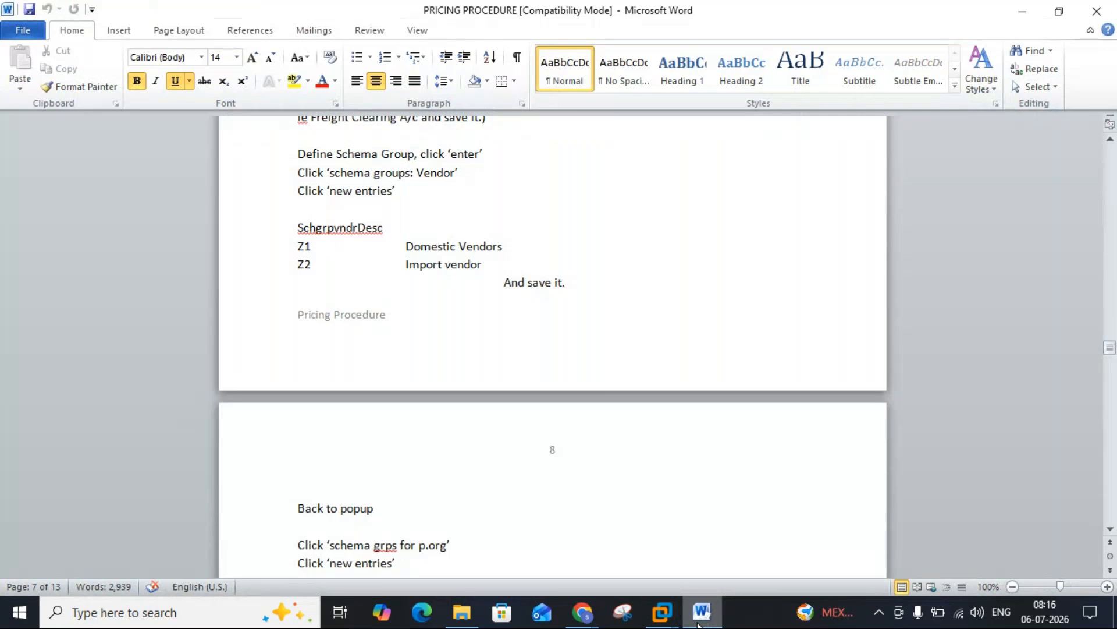
click(699, 621)
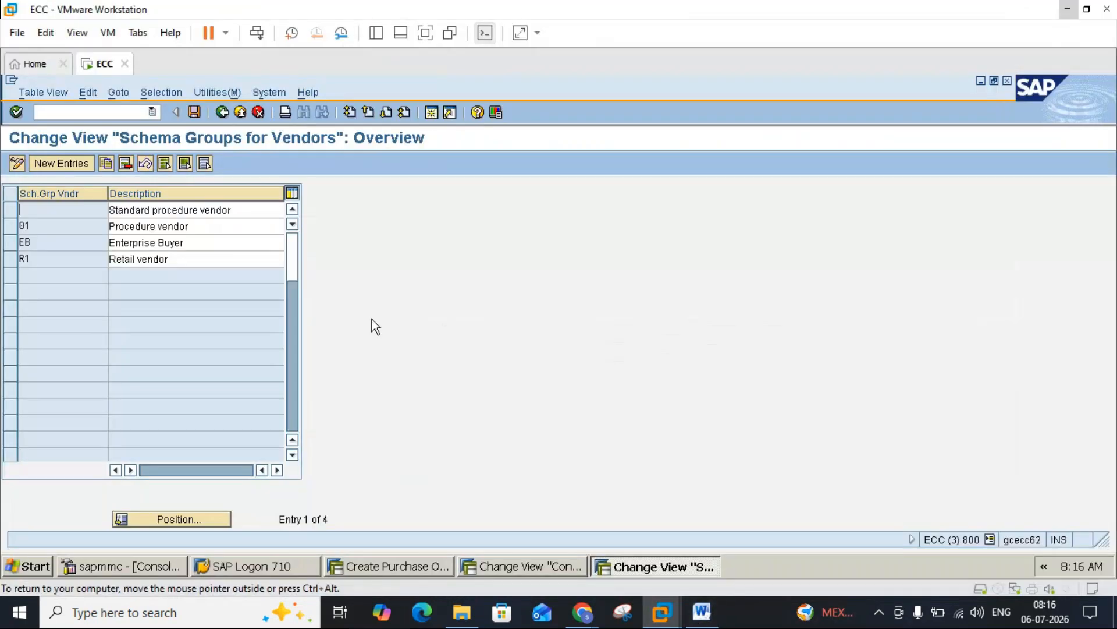
Start new entries for the vendor schema groups and enter the codes Z1 and Z2
click(70, 163)
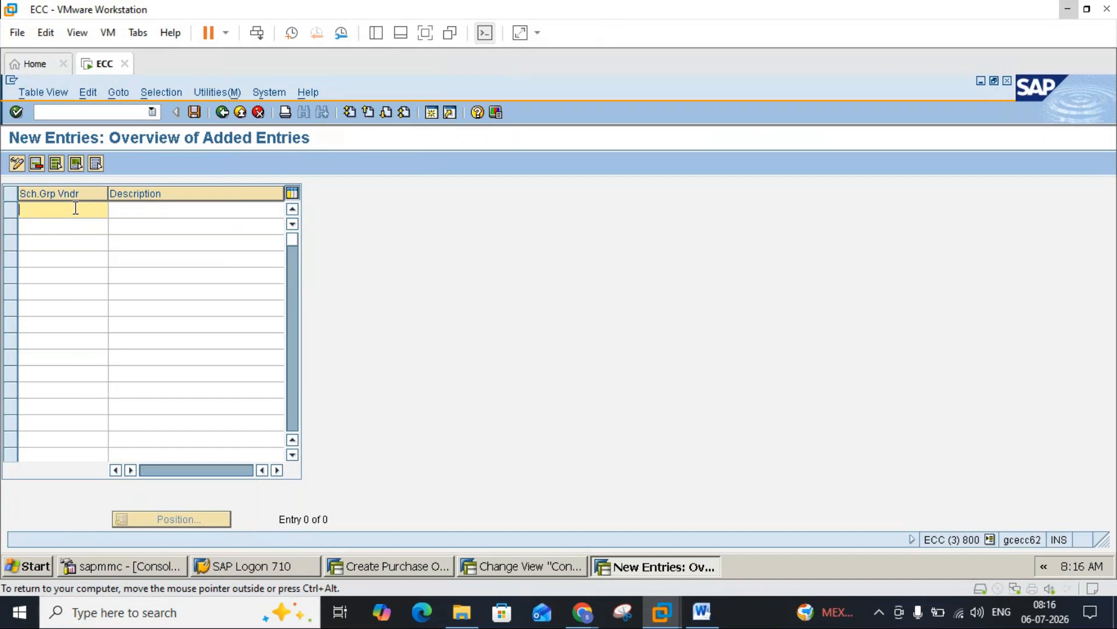
text(Z1)
click(68, 224)
text(Z2)
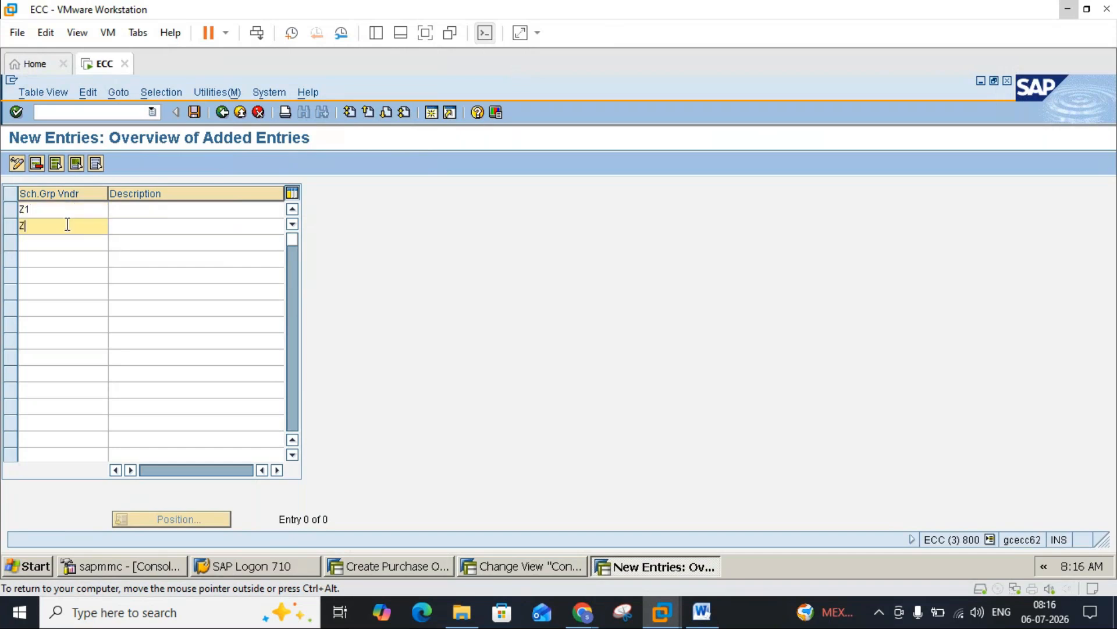
Consult the Word notes and describe schema group Z1 as DOMESTIC VENDOR and Z2 as FOREIGN VENDOR
click(146, 213)
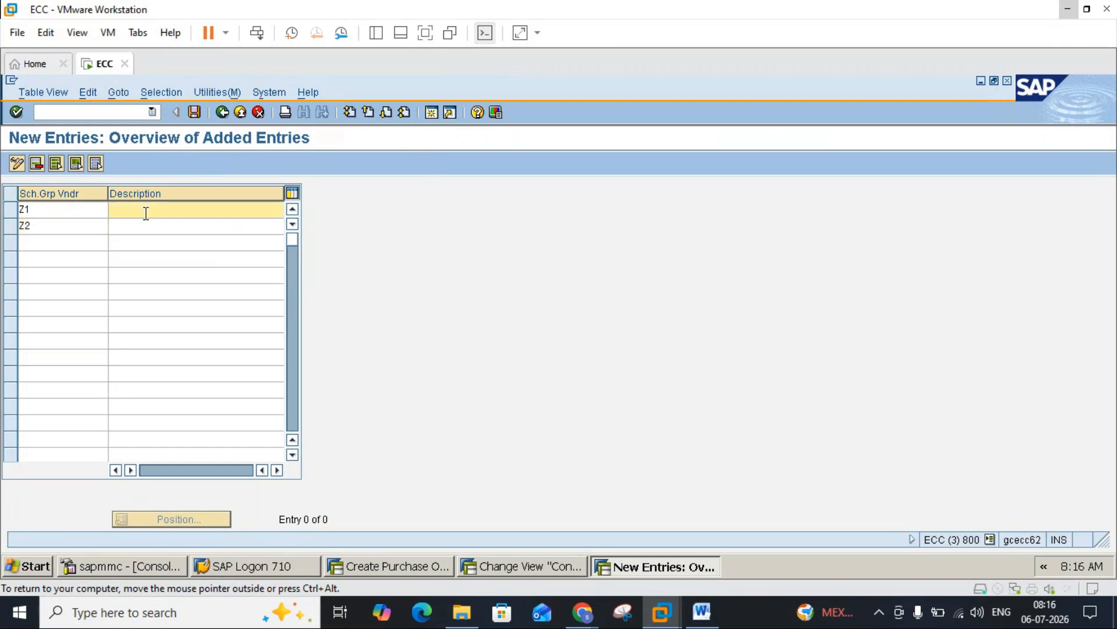
click(708, 617)
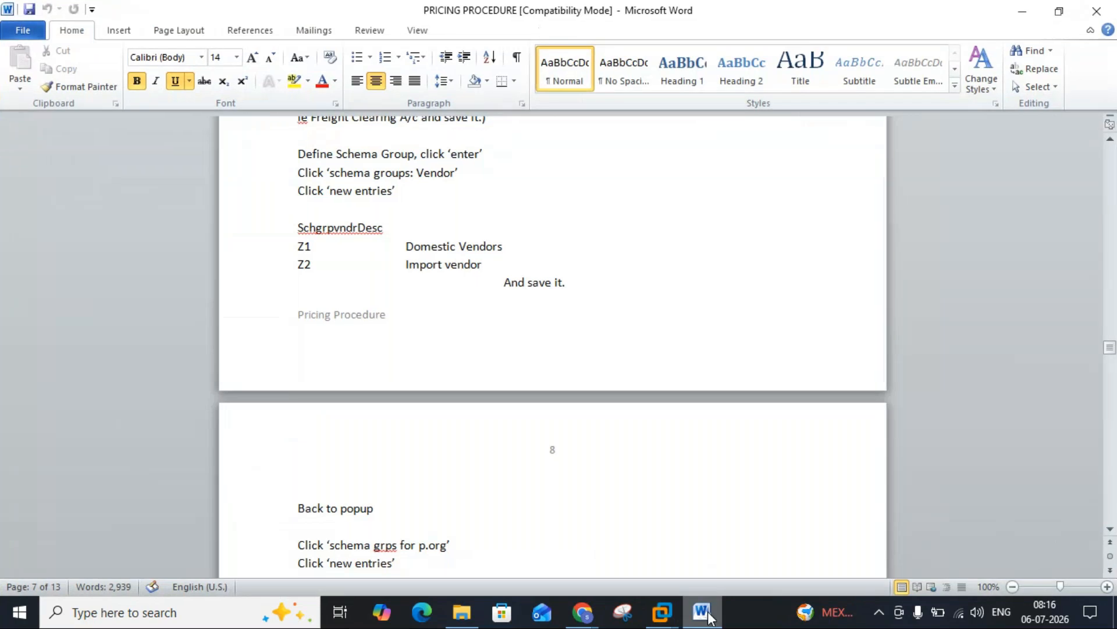
click(708, 617)
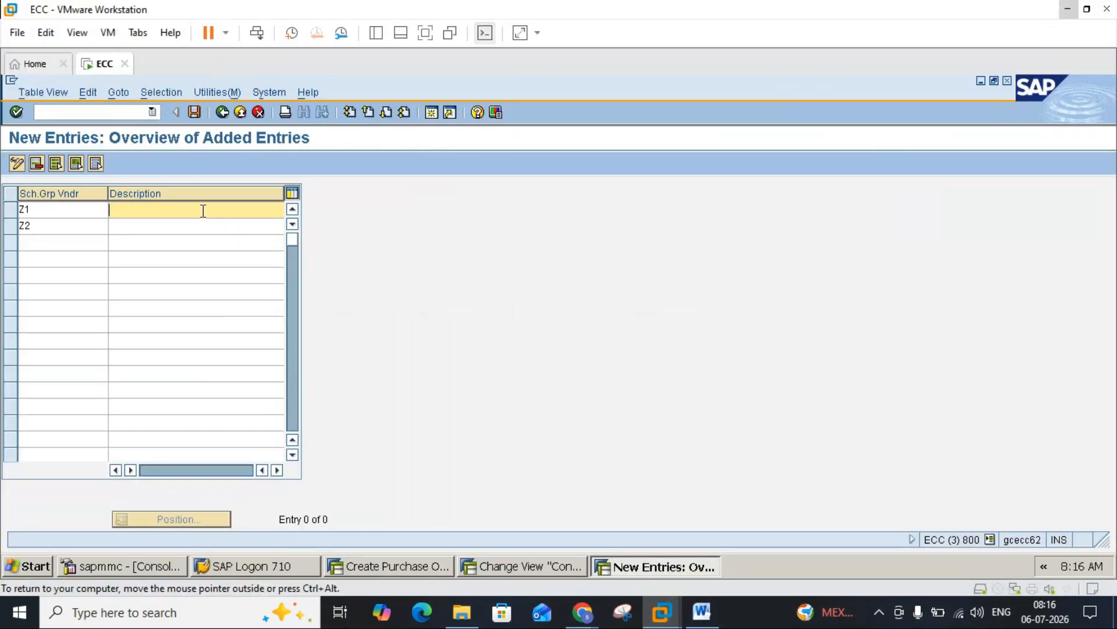
text(DOMESTIC VENDOR)
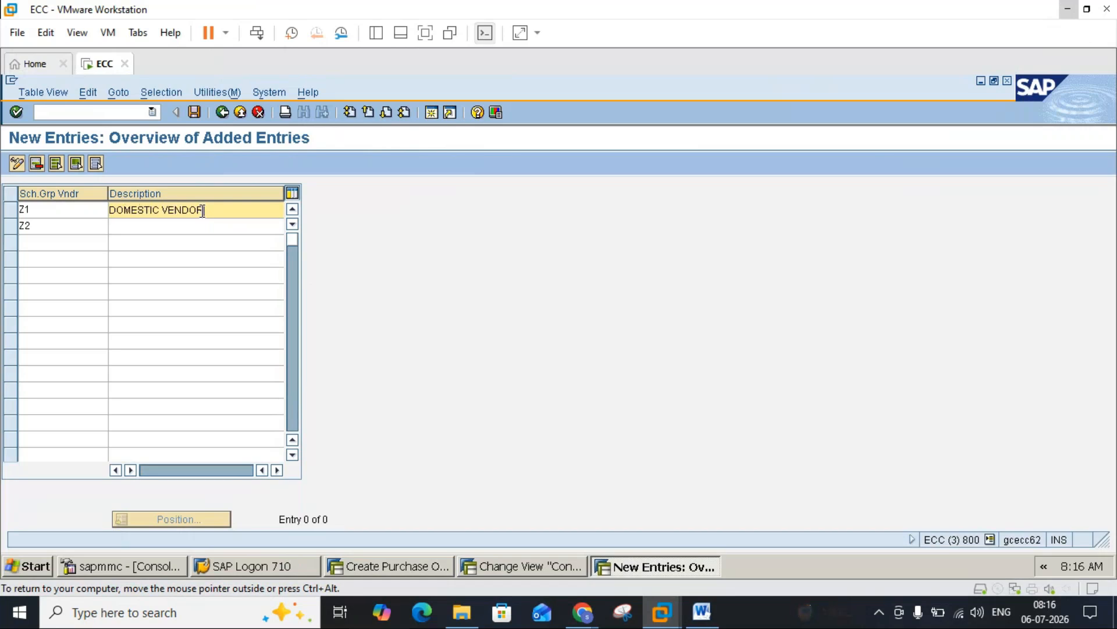
double_click(193, 223)
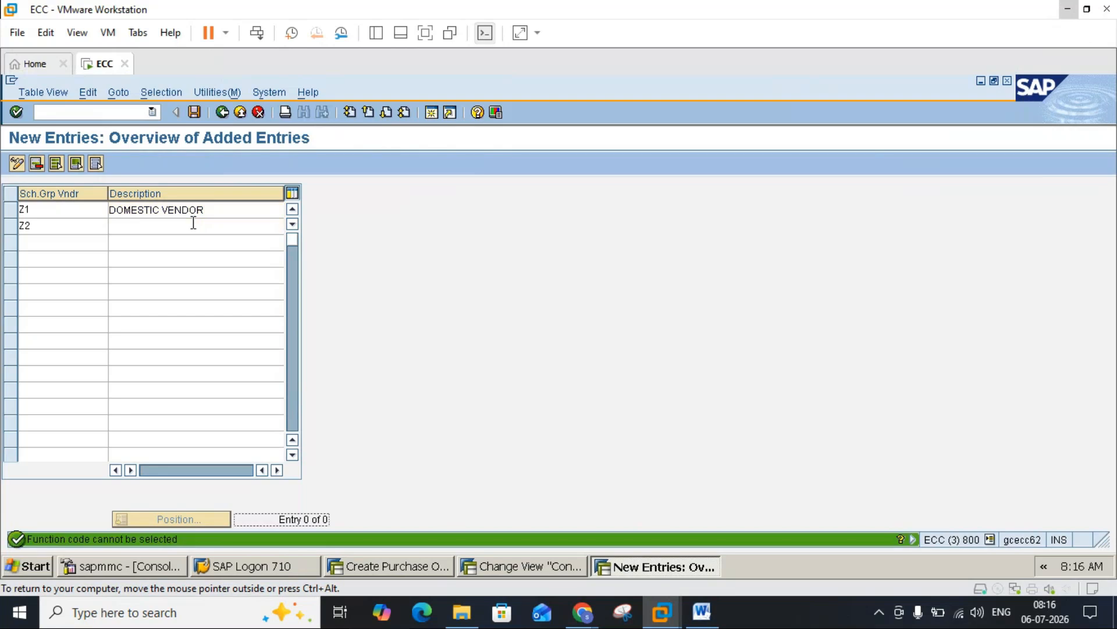
double_click(193, 223)
double_click(193, 222)
double_click(193, 223)
click(193, 223)
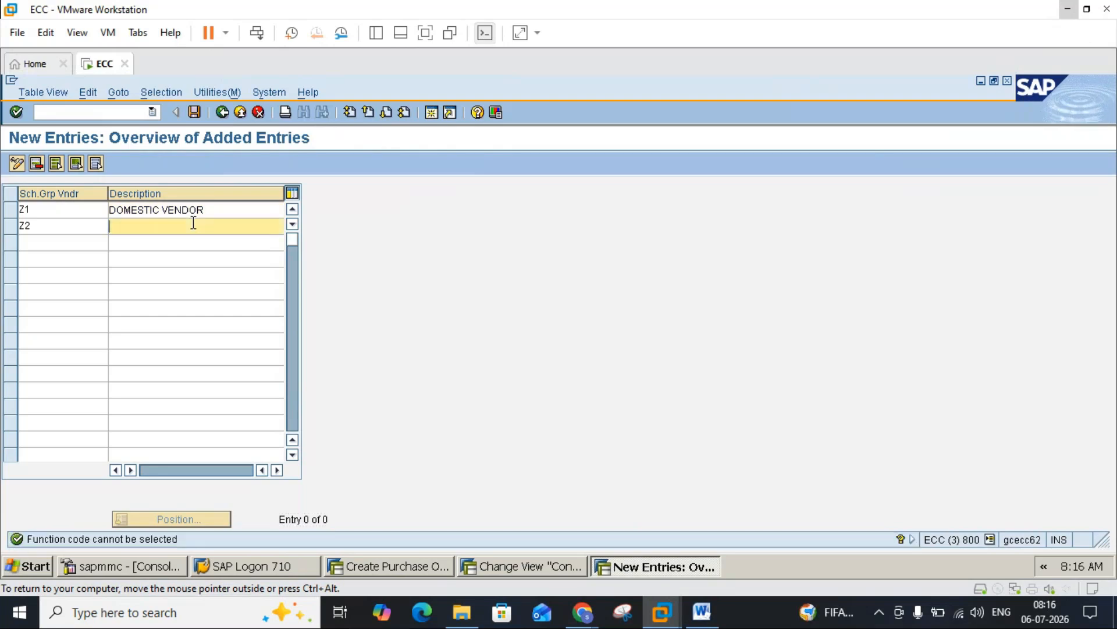
text(FOREIGN VENDOR)
key(Return)
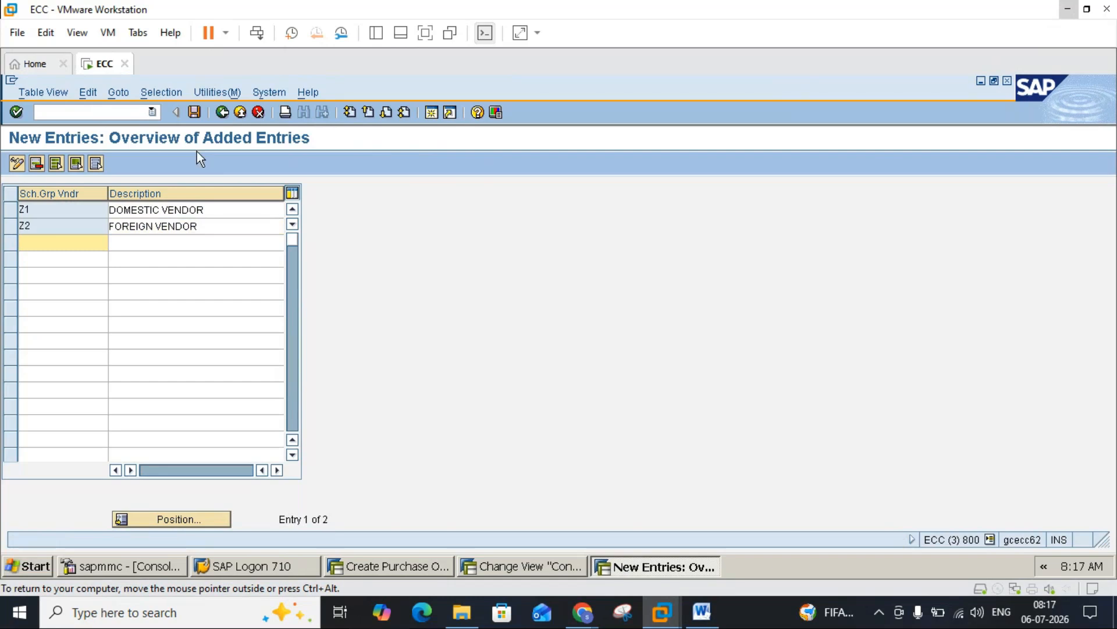
Save the vendor schema groups under customizing request ECCK900002 and return to the Choose Activity list
click(195, 119)
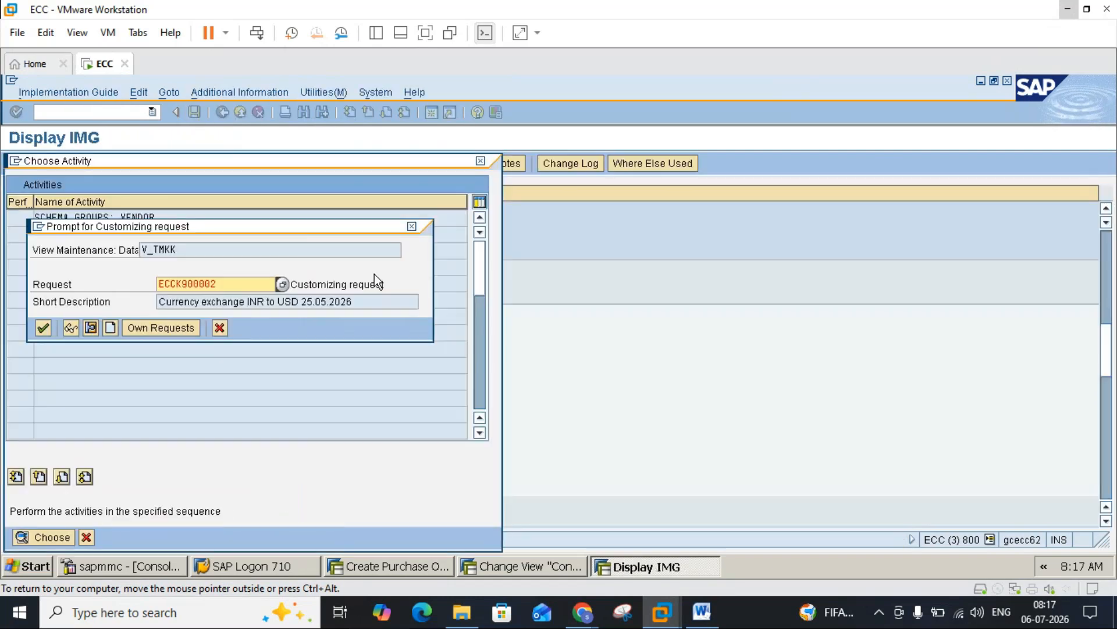
click(47, 329)
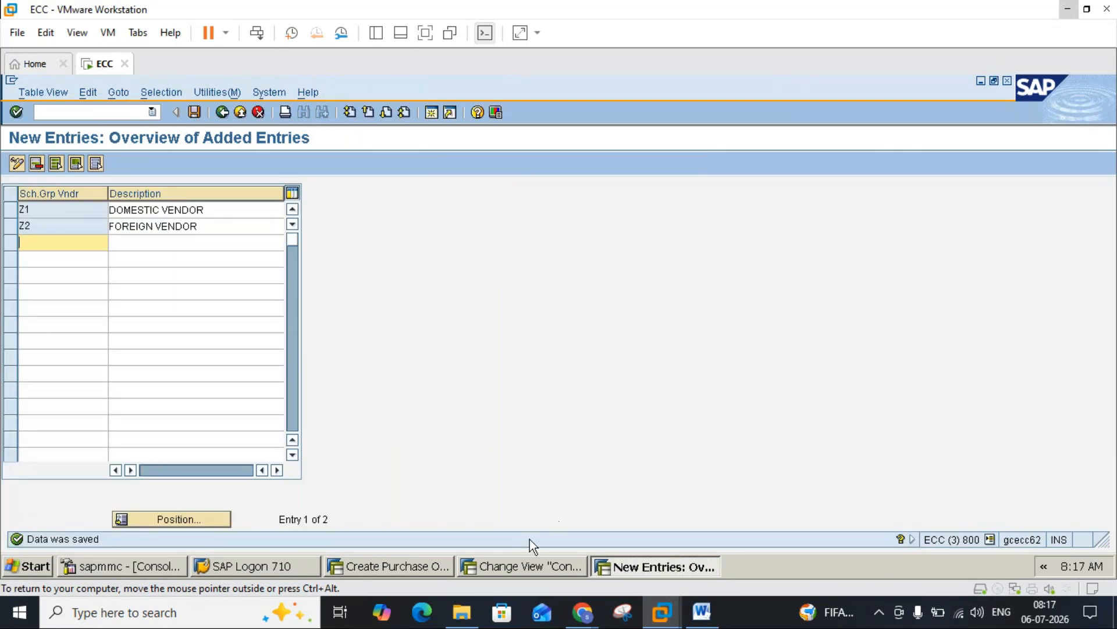
click(498, 565)
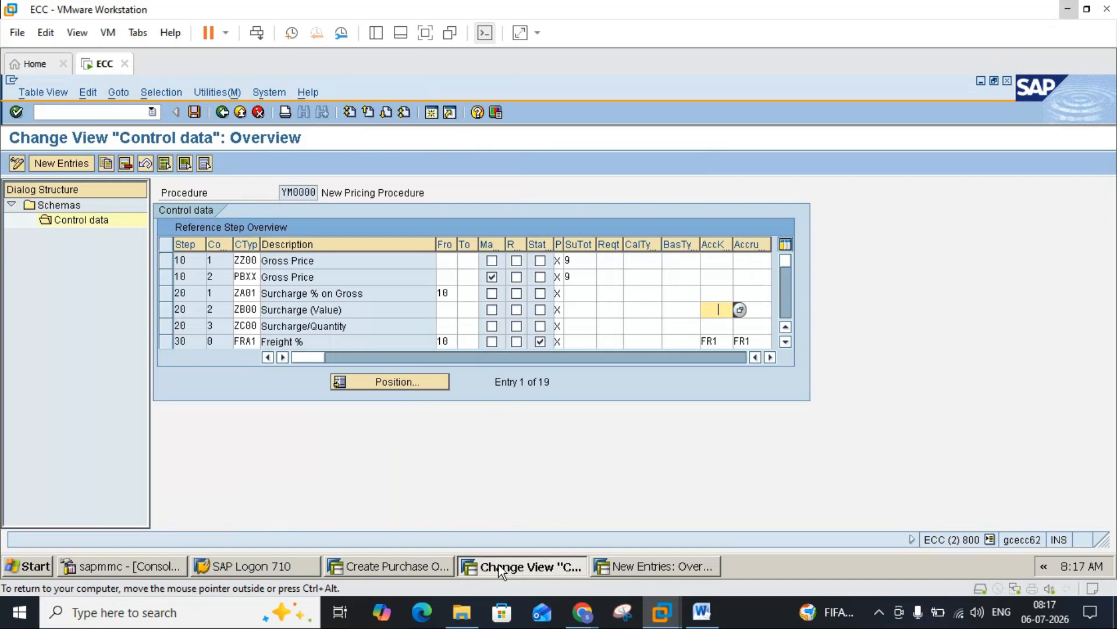
click(624, 564)
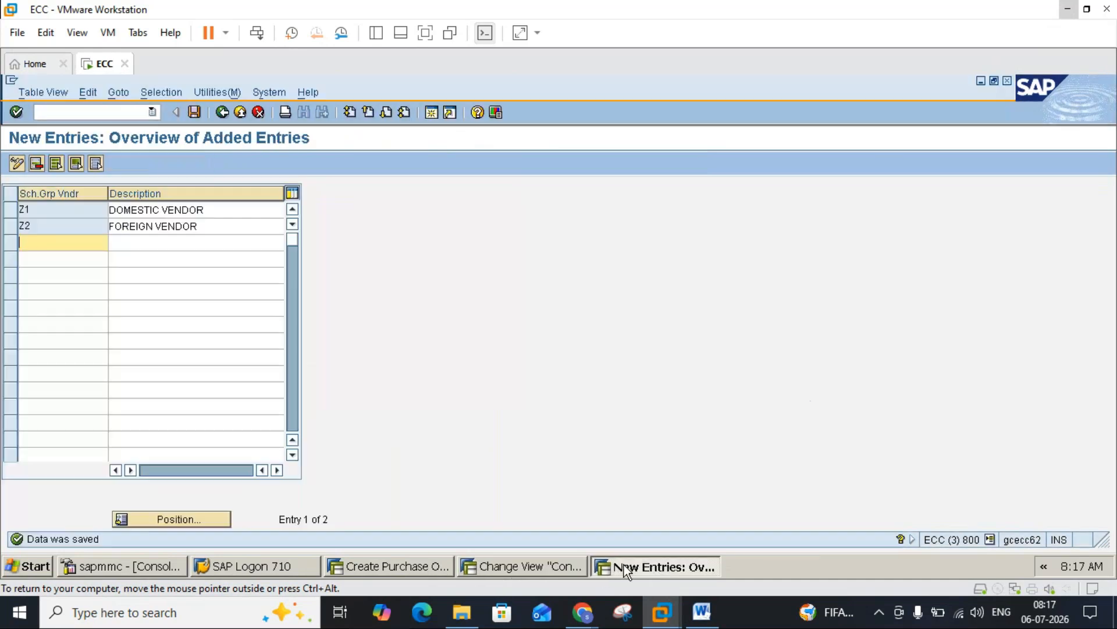
click(224, 116)
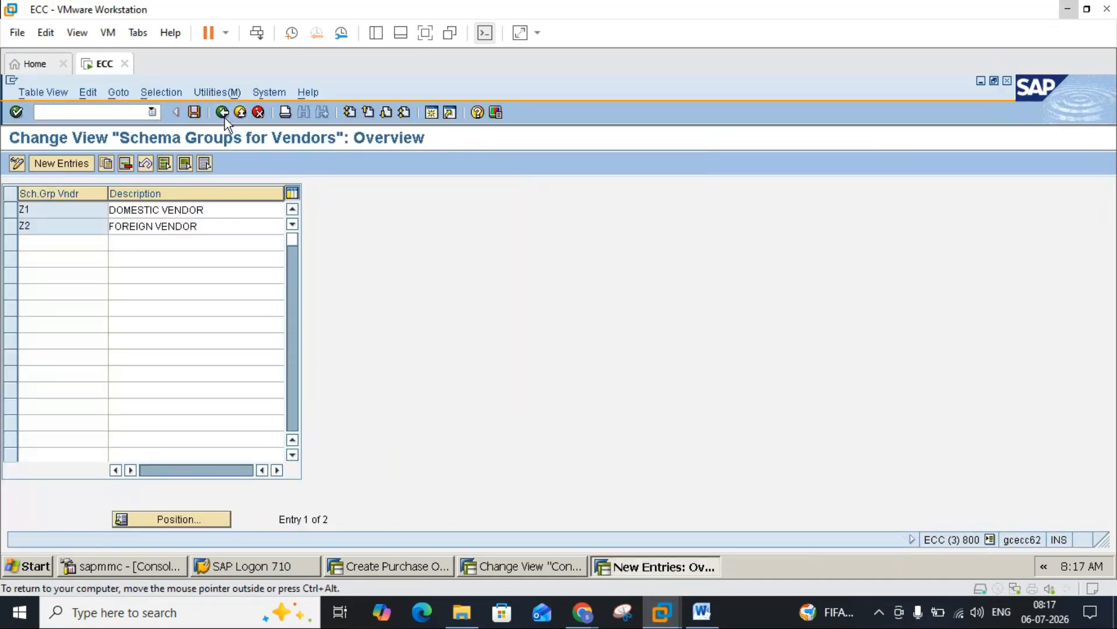
click(224, 114)
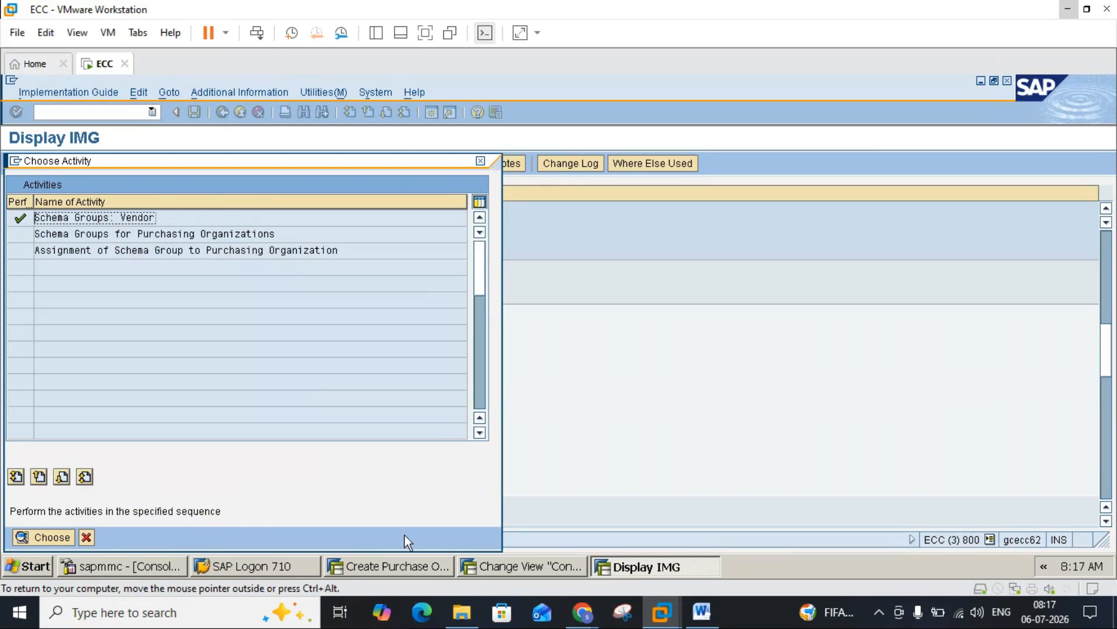
Switch to the Create Purchase Order session and examine the Zinc item's pricing elements, including the P001 and P000 gross price rows
click(412, 561)
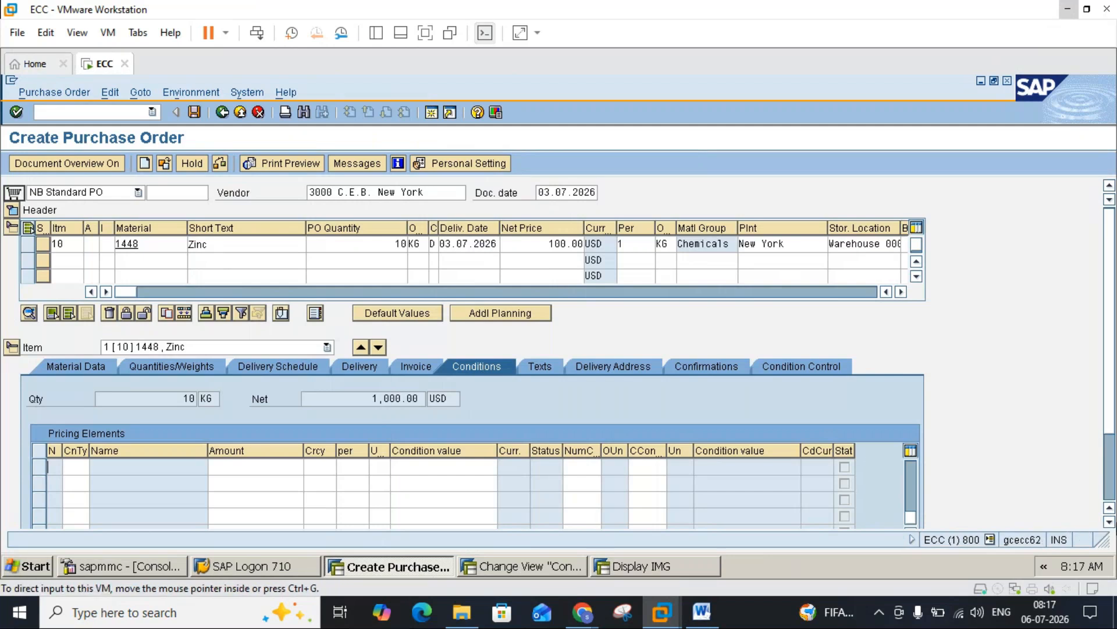
click(1110, 523)
click(1111, 527)
click(1110, 527)
click(1111, 527)
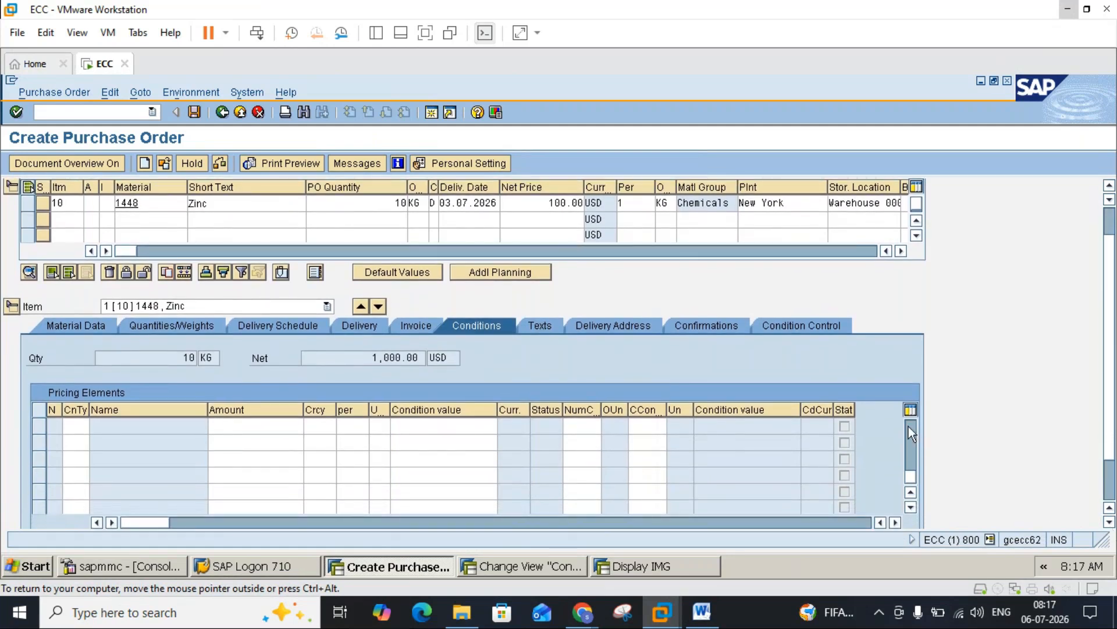
text(P001)
key(Return)
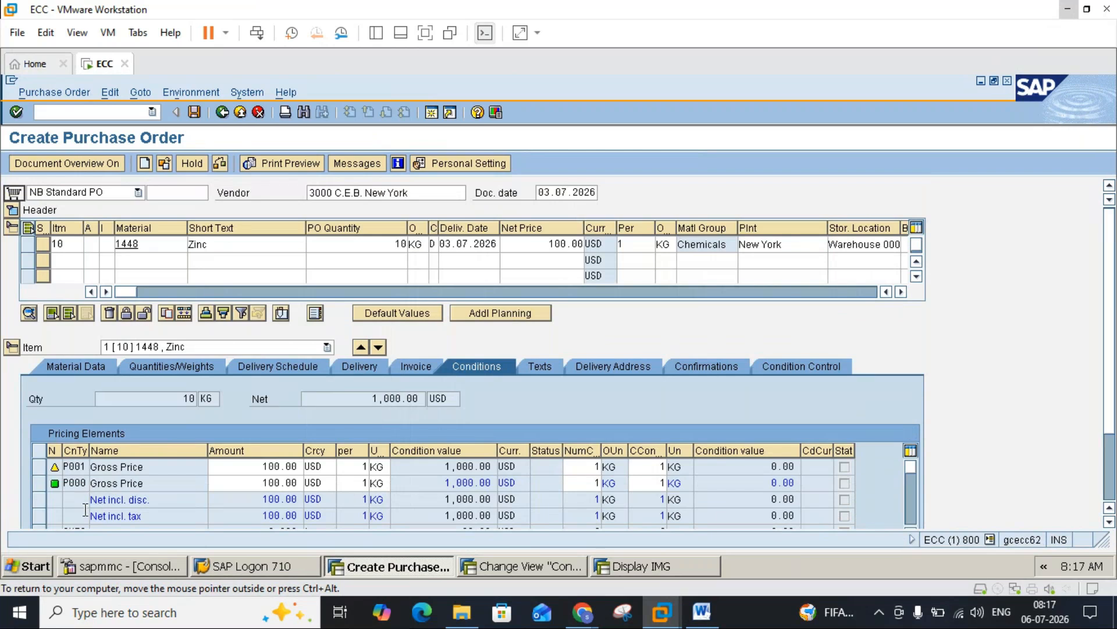
click(1110, 522)
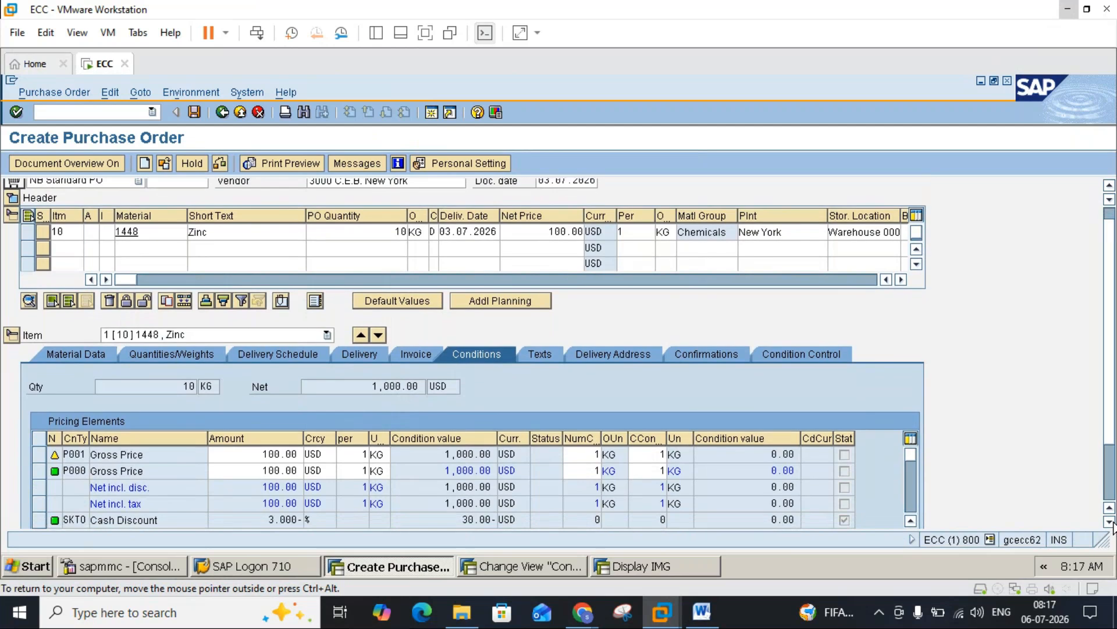
click(1110, 522)
click(1110, 522)
click(1109, 522)
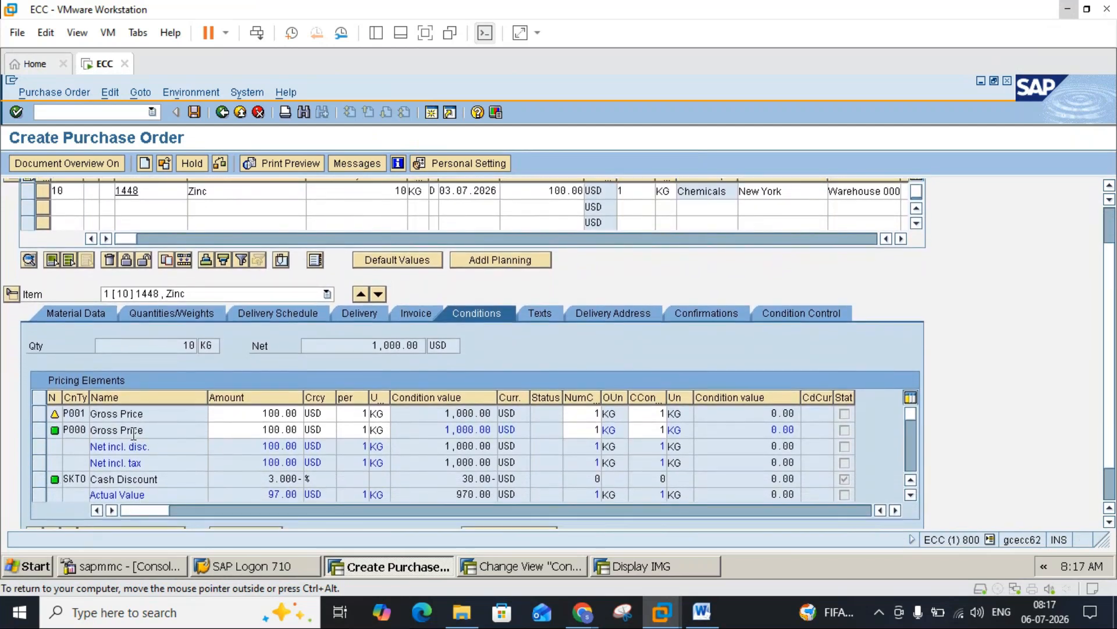
Compare the purchase order's pricing conditions with the vendor schema group notes in Word
click(702, 613)
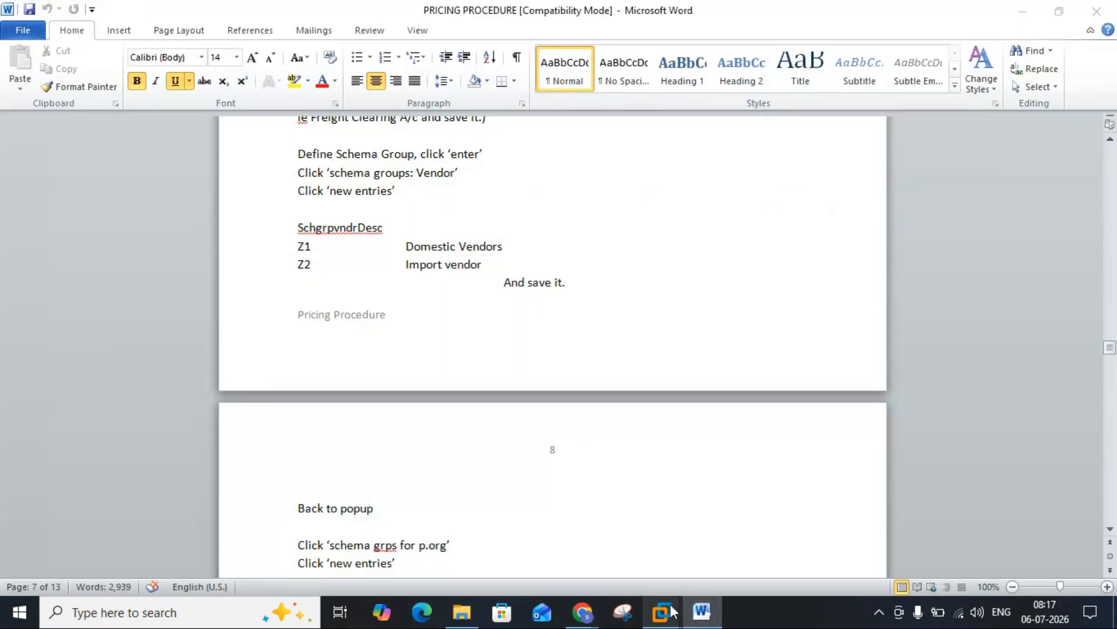
mouse_move(672, 611)
click(713, 517)
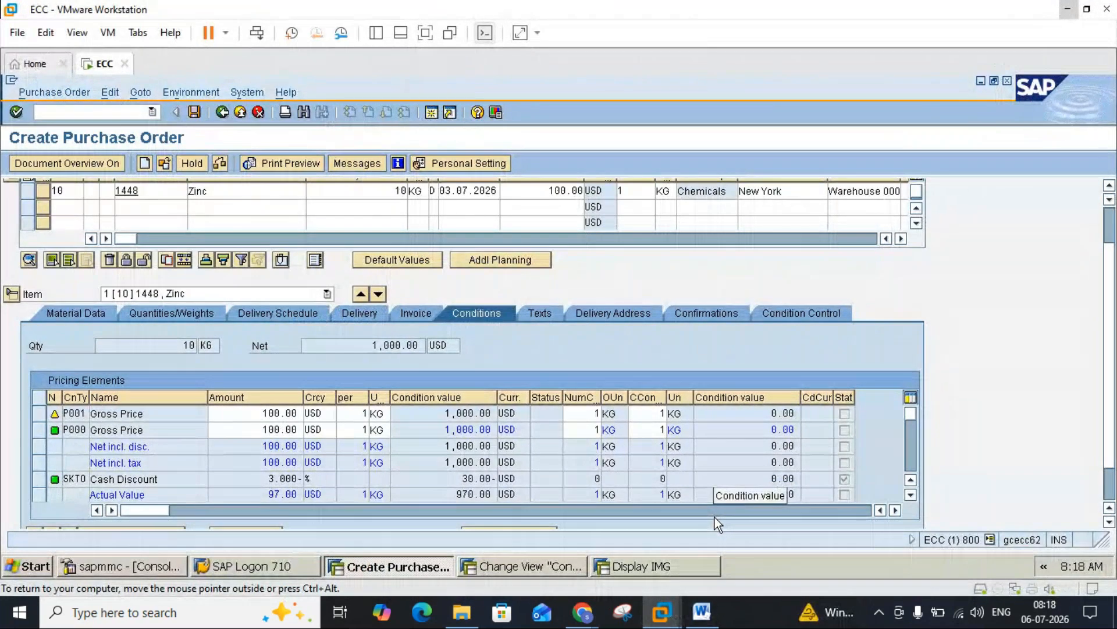
click(704, 611)
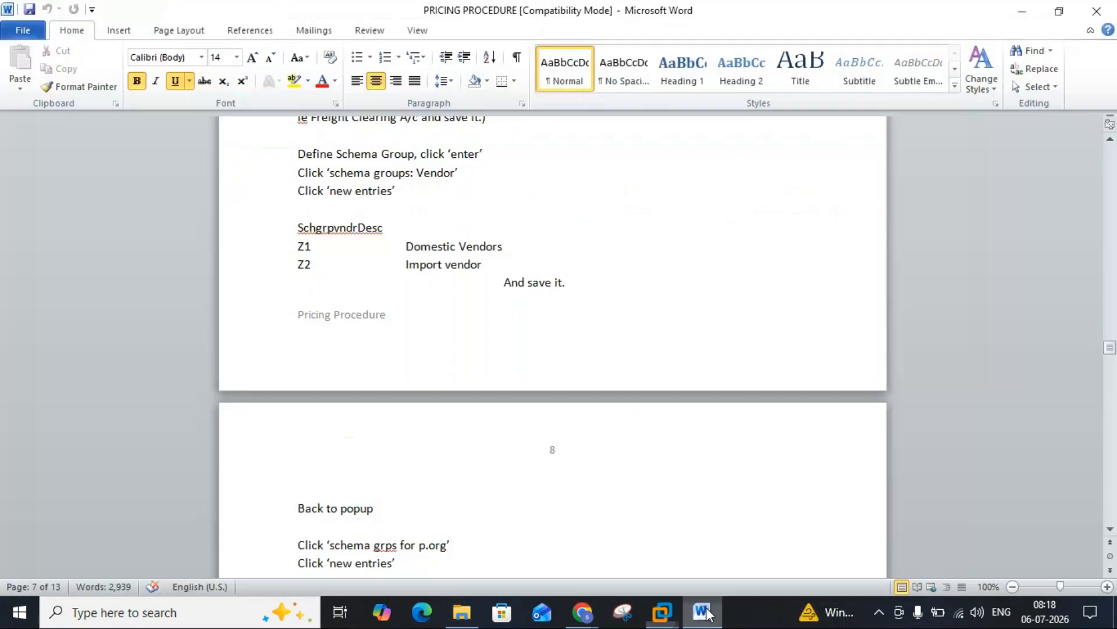
click(707, 612)
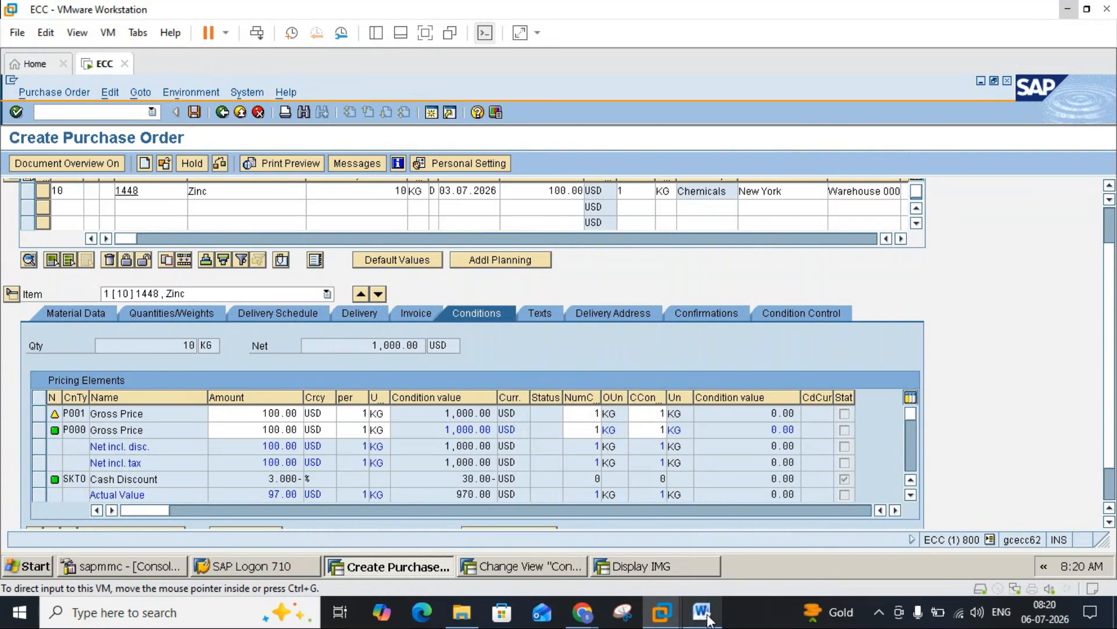
Switch to the Word notes and read the instructions on schema groups for purchasing organizations and their assignment
mouse_move(710, 617)
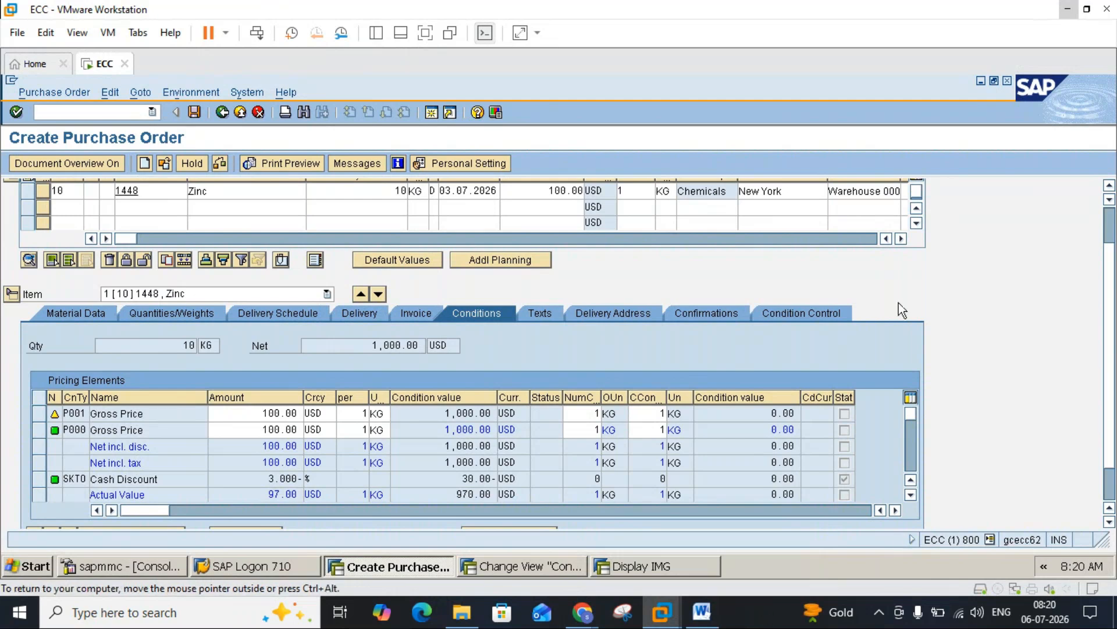
click(700, 615)
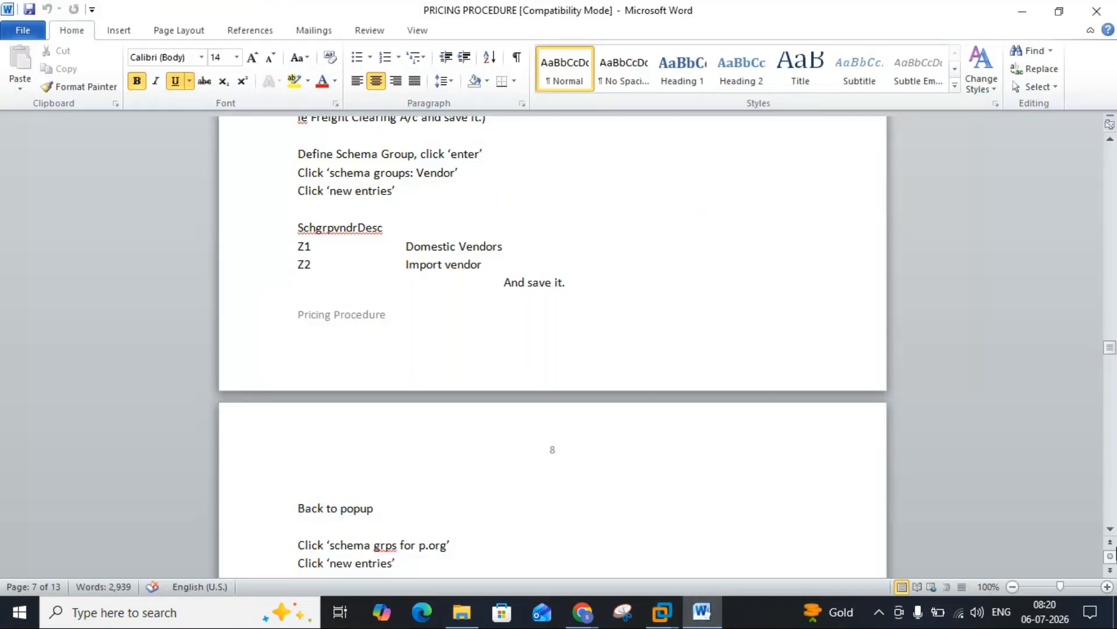
click(1110, 530)
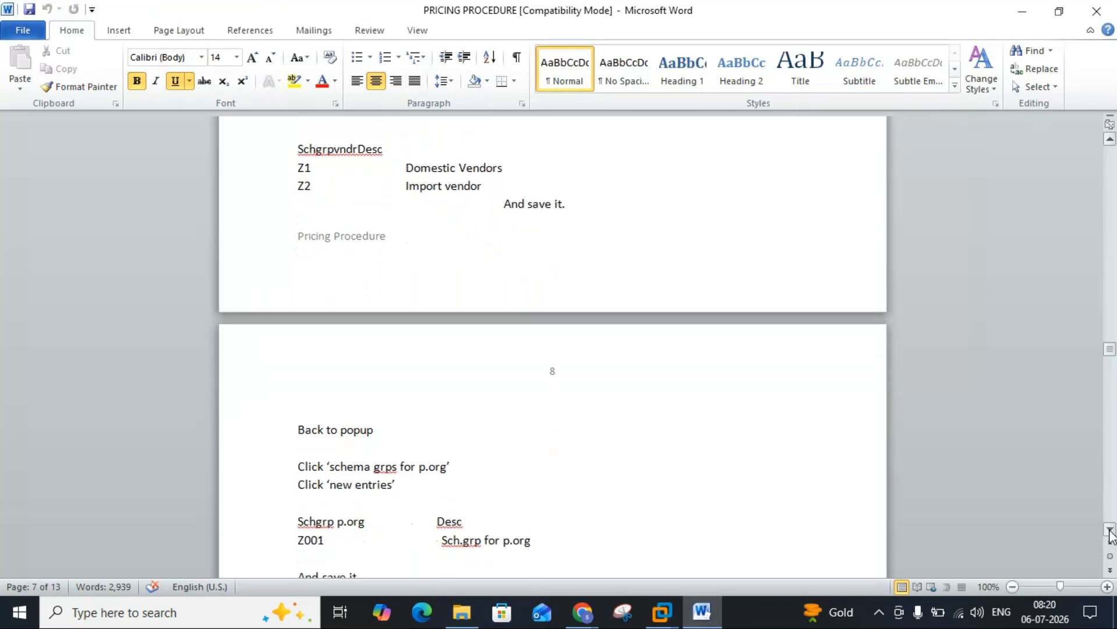
click(1111, 530)
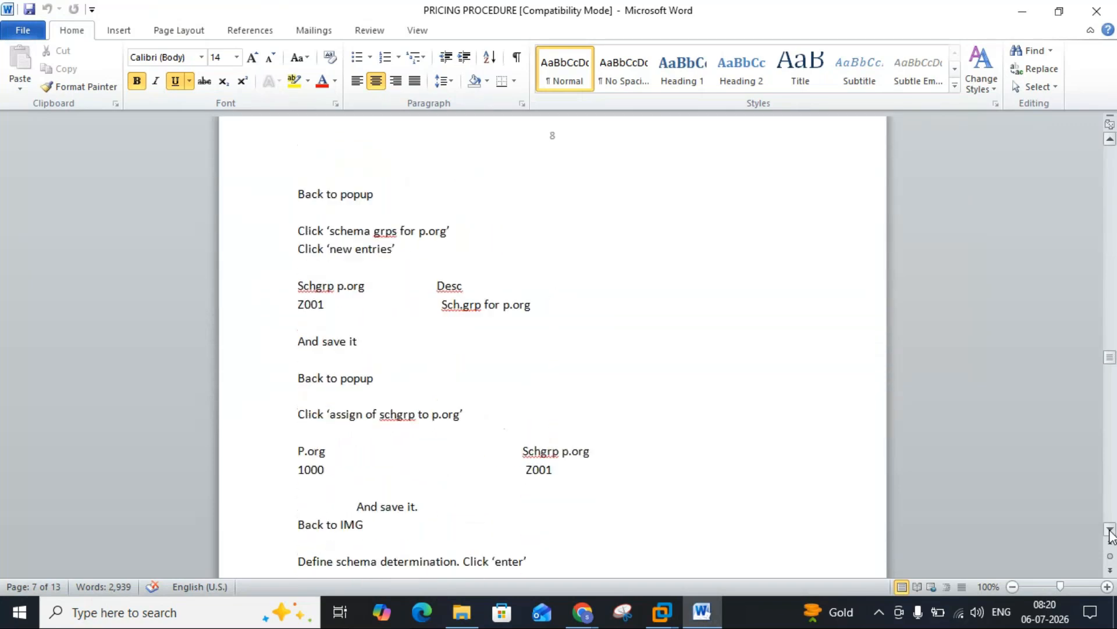
click(1111, 531)
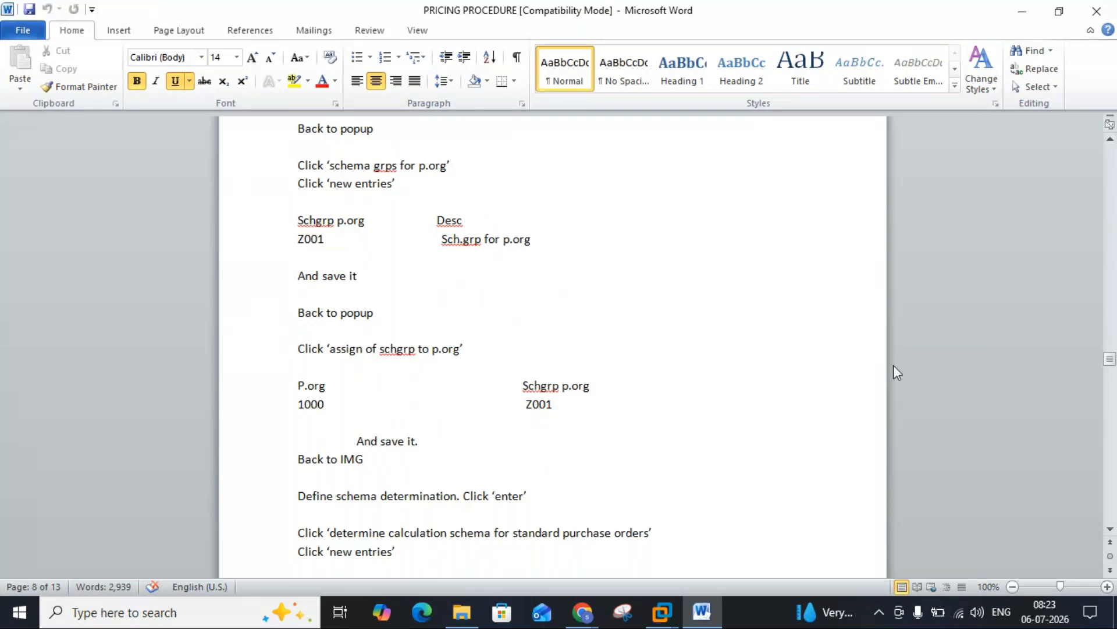
Switch to the Display IMG session, open Schema Groups for Purchasing Organizations and check the required entry in the Word notes
click(662, 611)
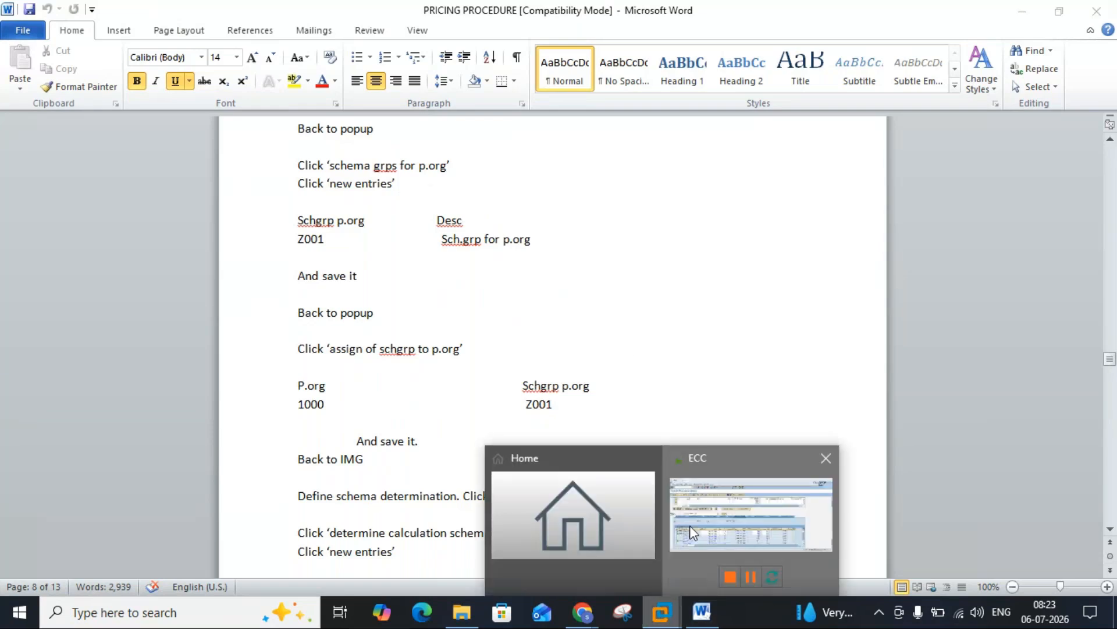
click(689, 525)
click(634, 563)
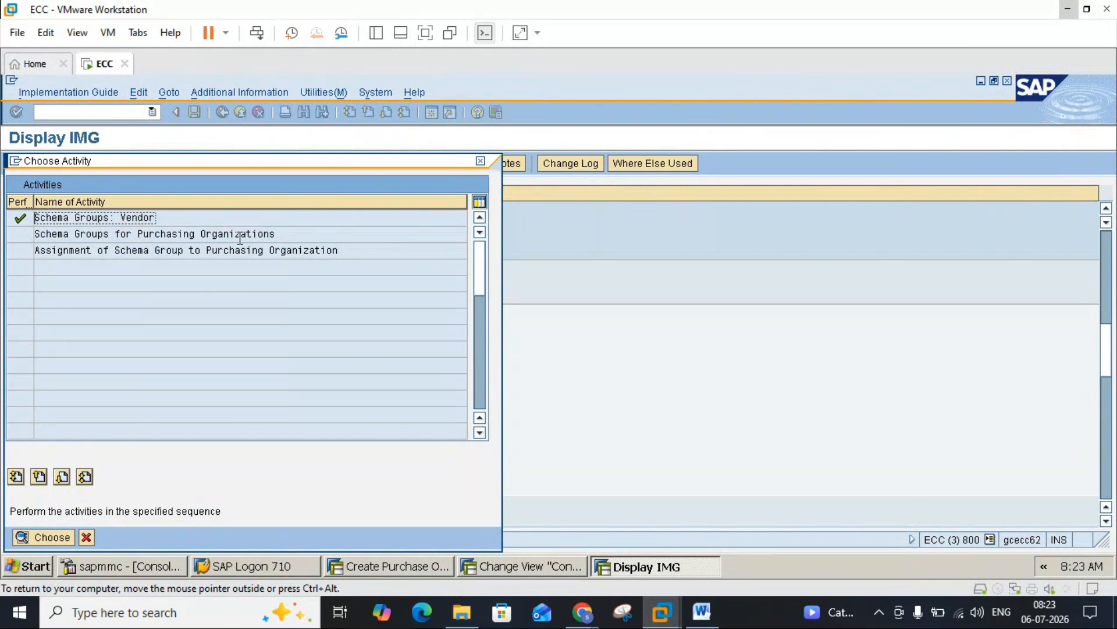
double_click(186, 235)
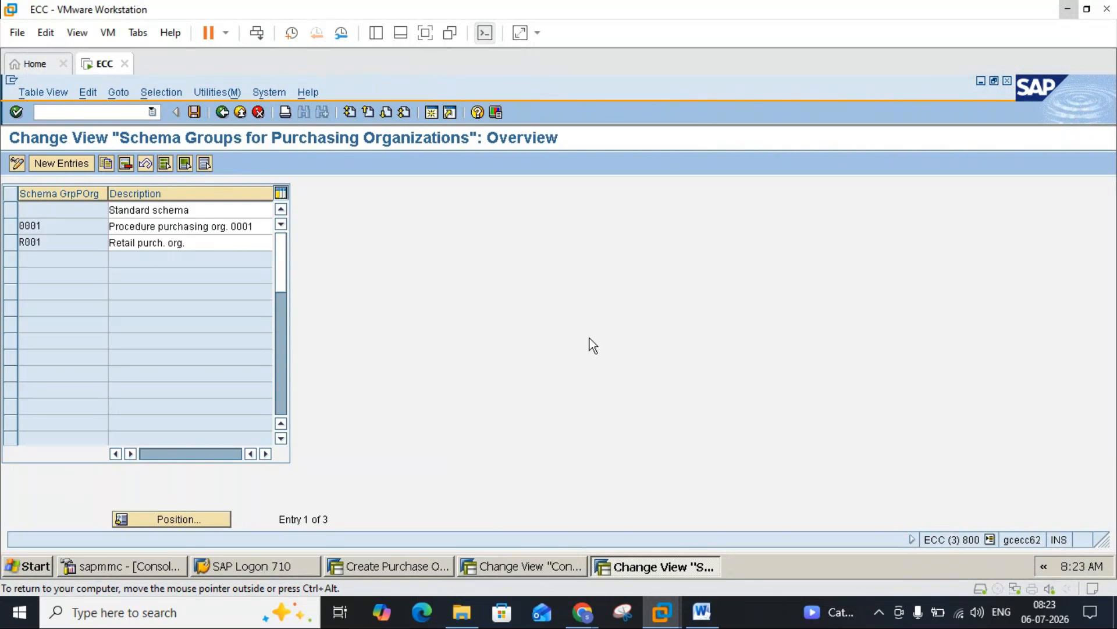
click(702, 616)
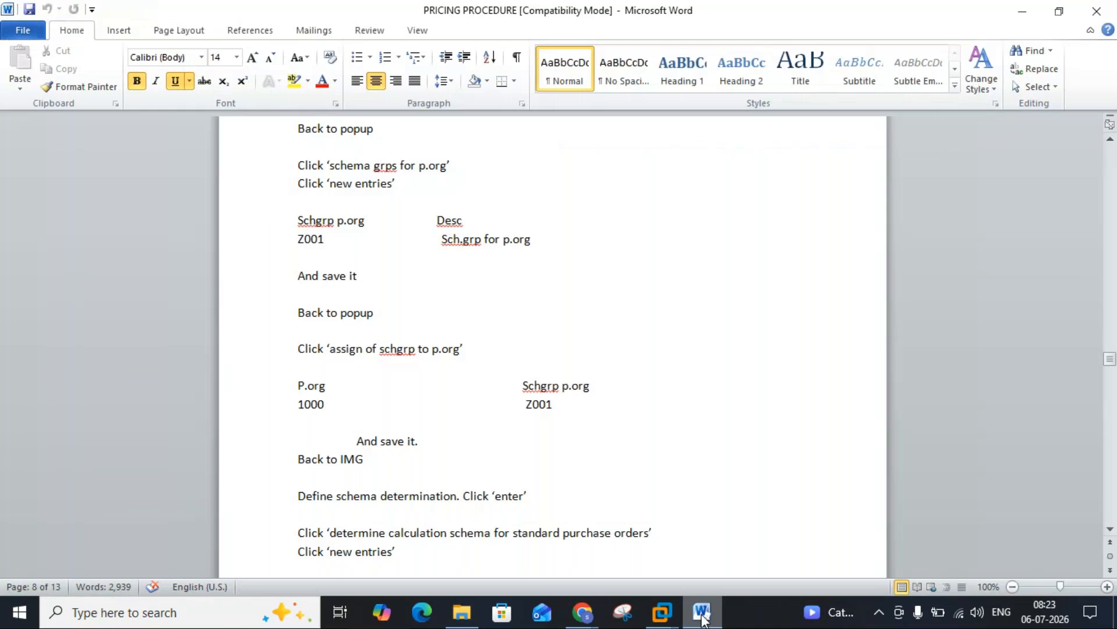
click(703, 616)
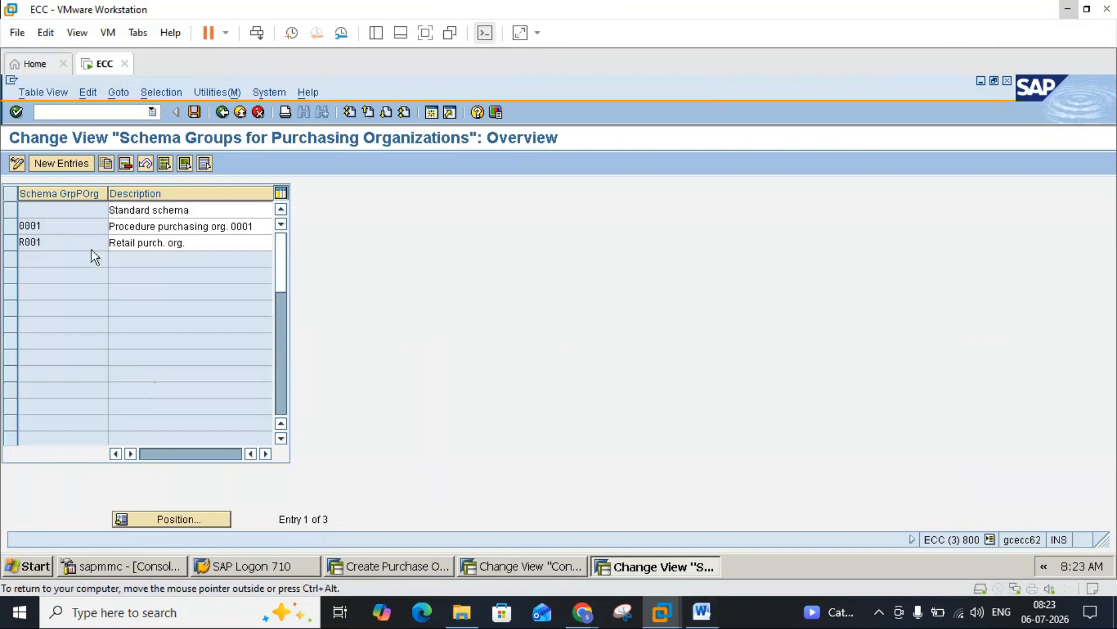
Create a new purchasing organization schema group Z001 with the description Schema Group for Pur Org
click(74, 165)
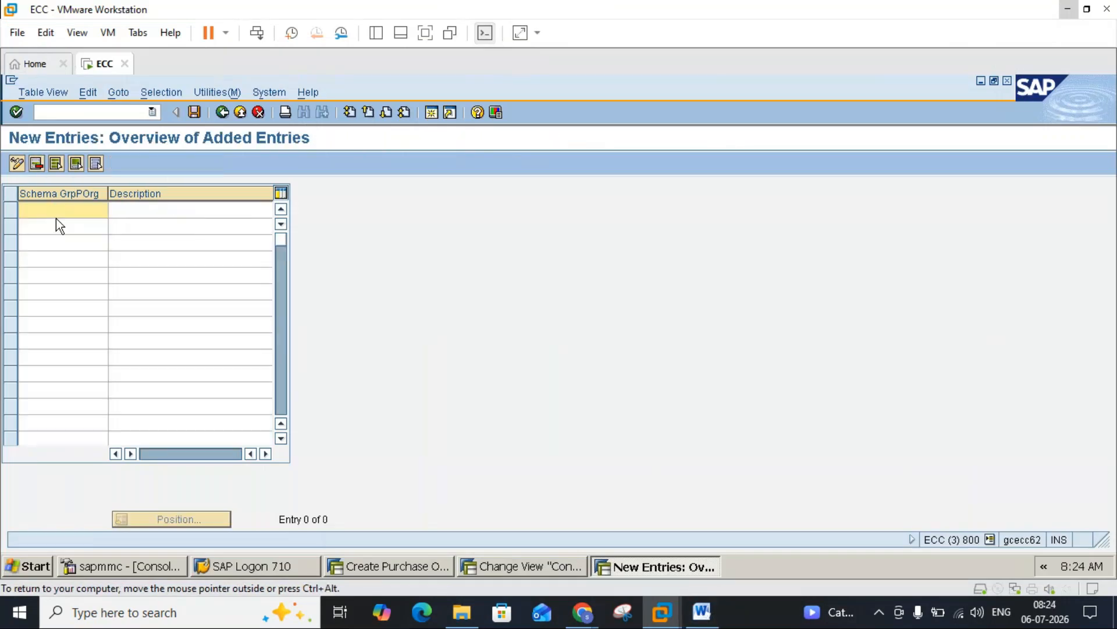
text(Z001)
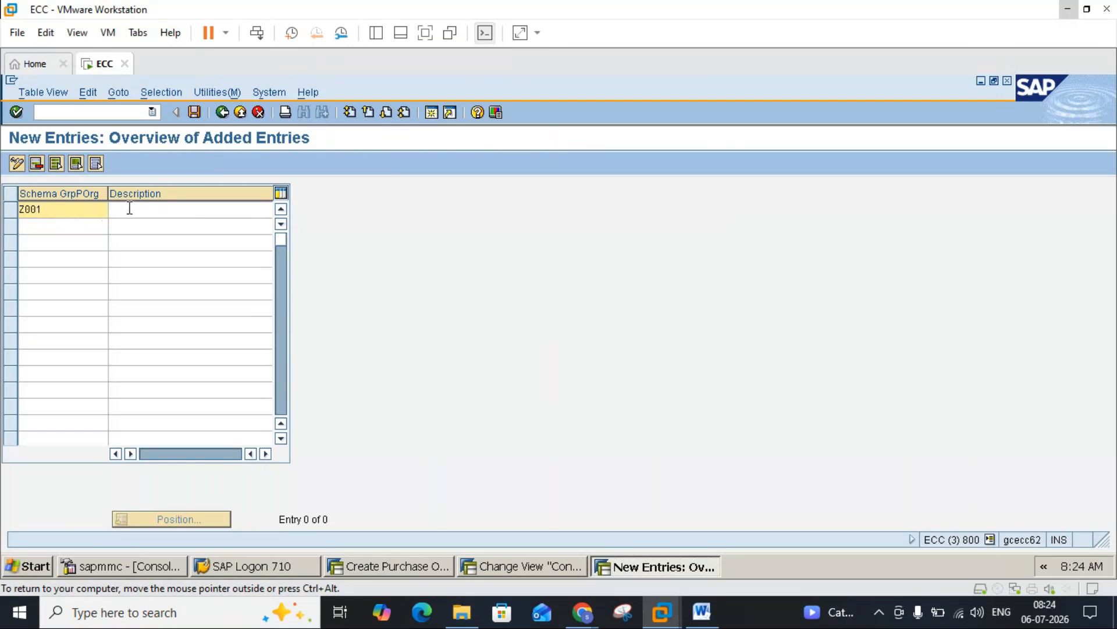
click(130, 208)
click(703, 612)
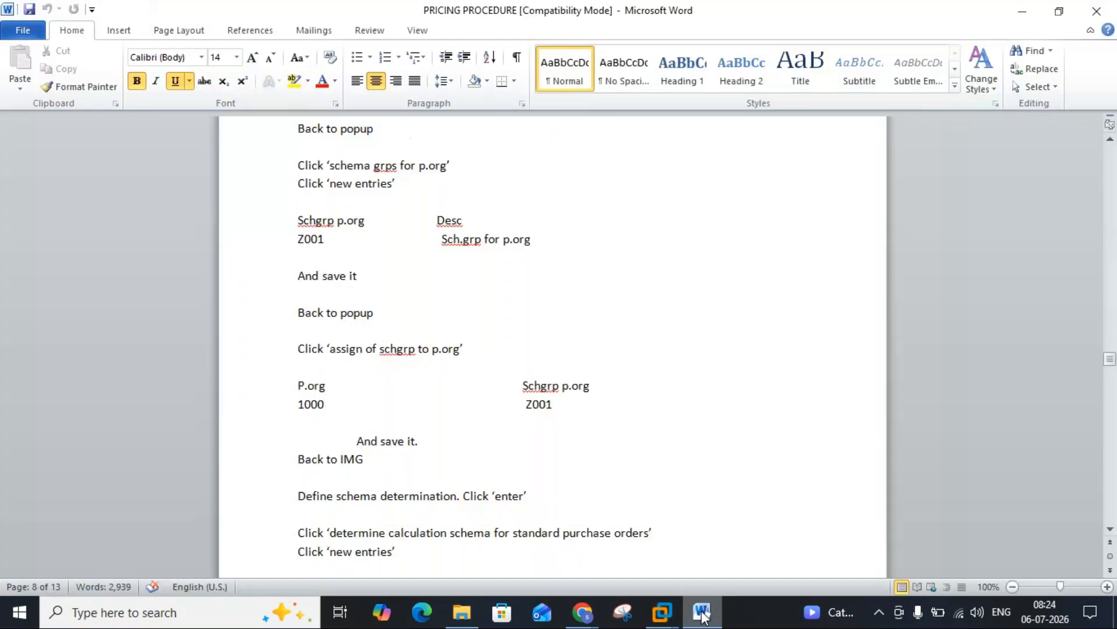
click(703, 613)
text(Schea)
key(BackSpace)
key(BackSpace)
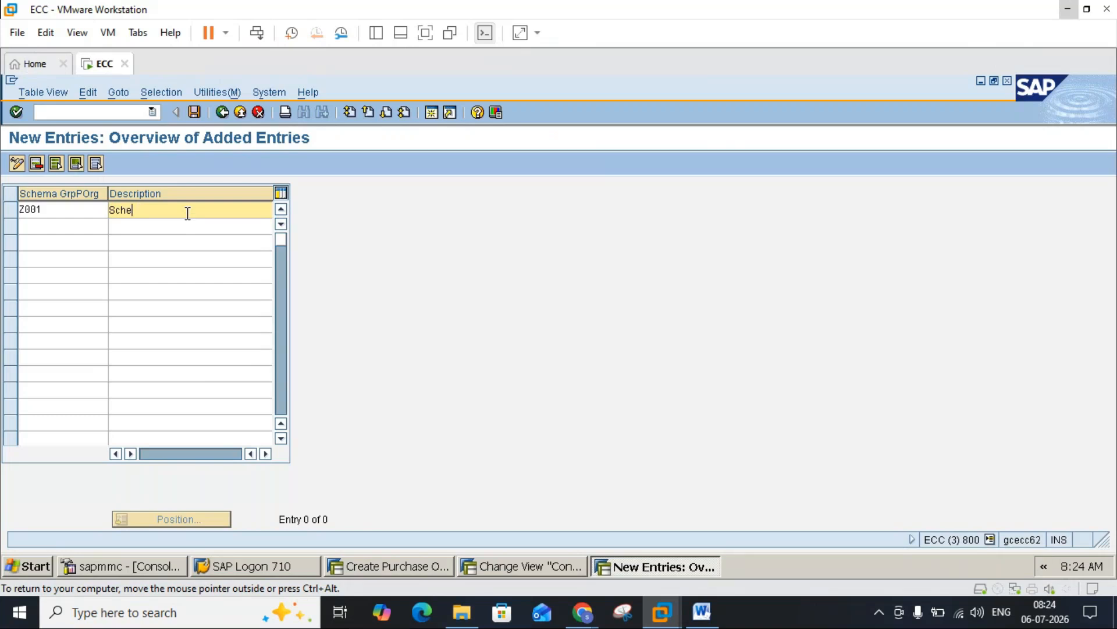
text(ma Group for)
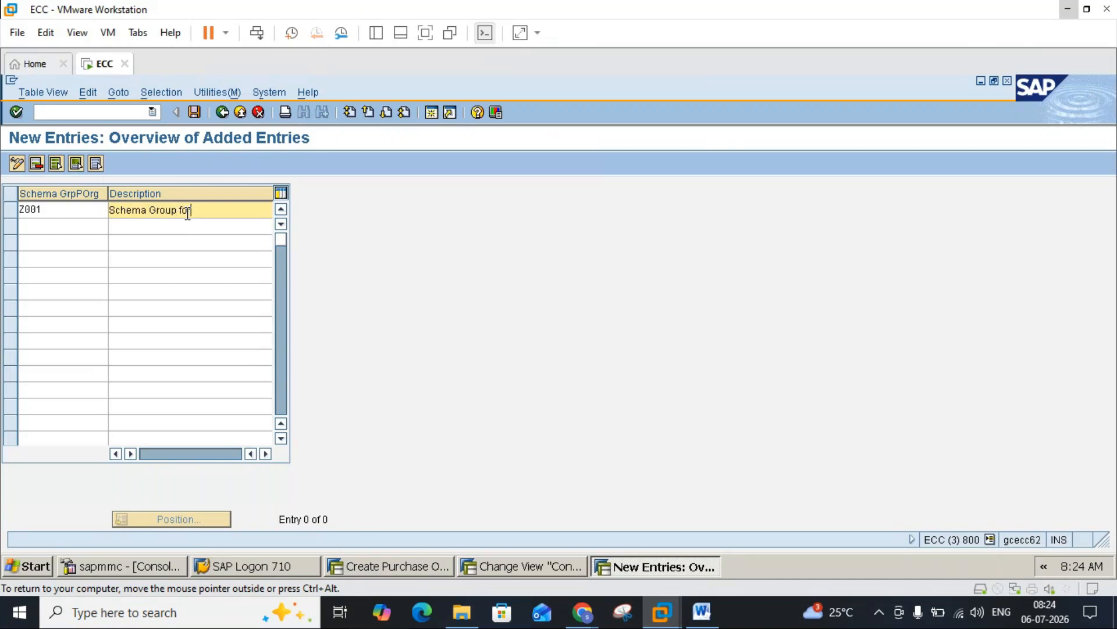
text( Pur Org)
key(Return)
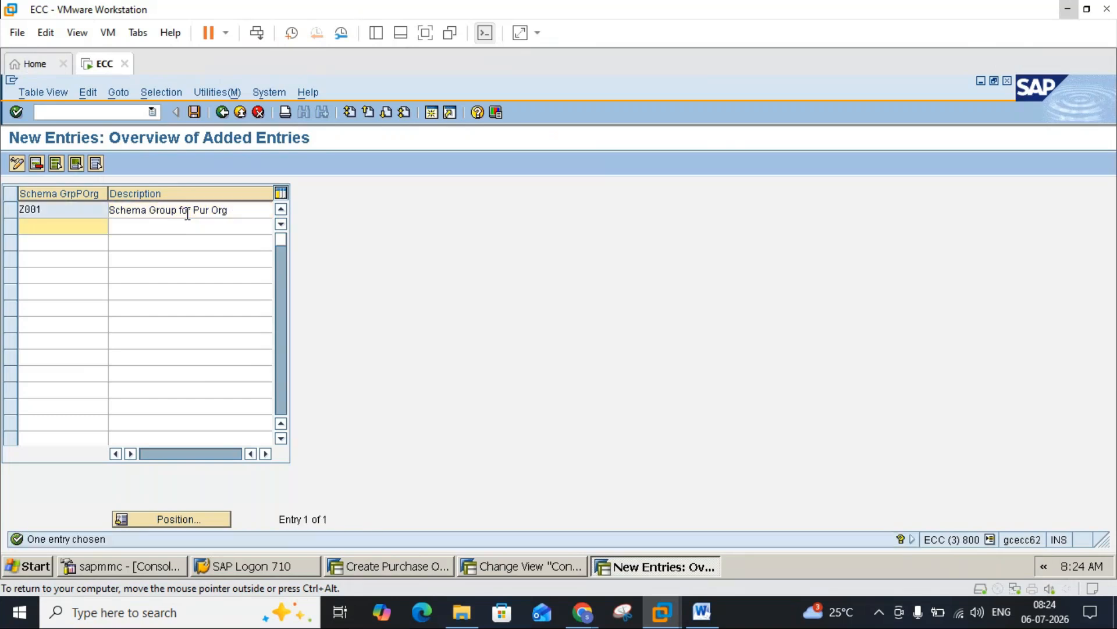
Save the purchasing organization schema group under customizing request ECCK900002, check the Word notes and return to the Choose Activity list
click(199, 114)
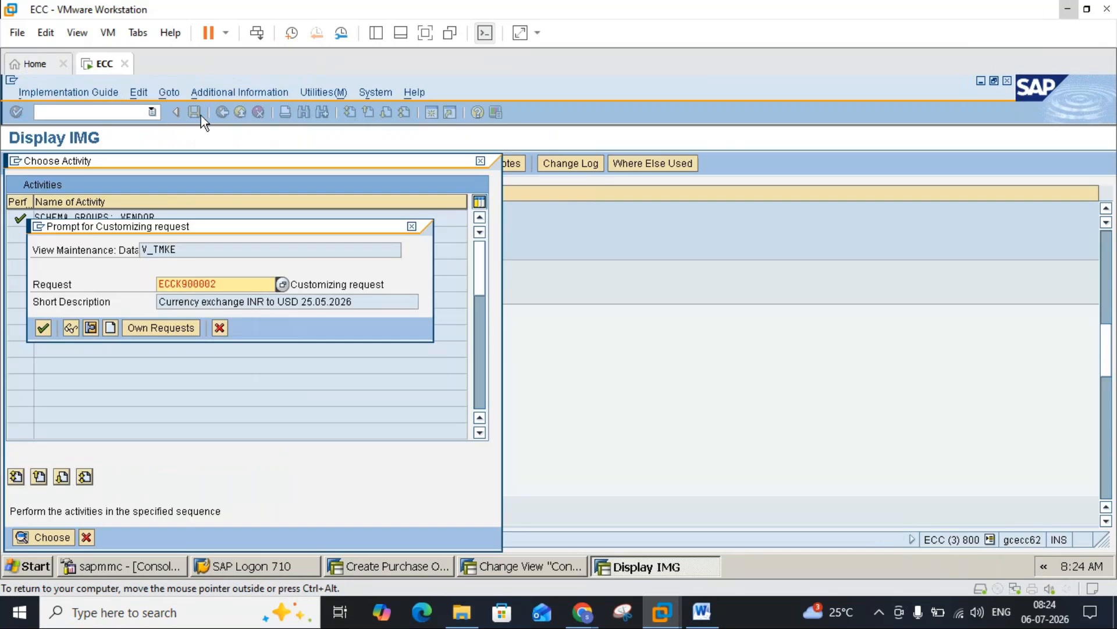
click(50, 329)
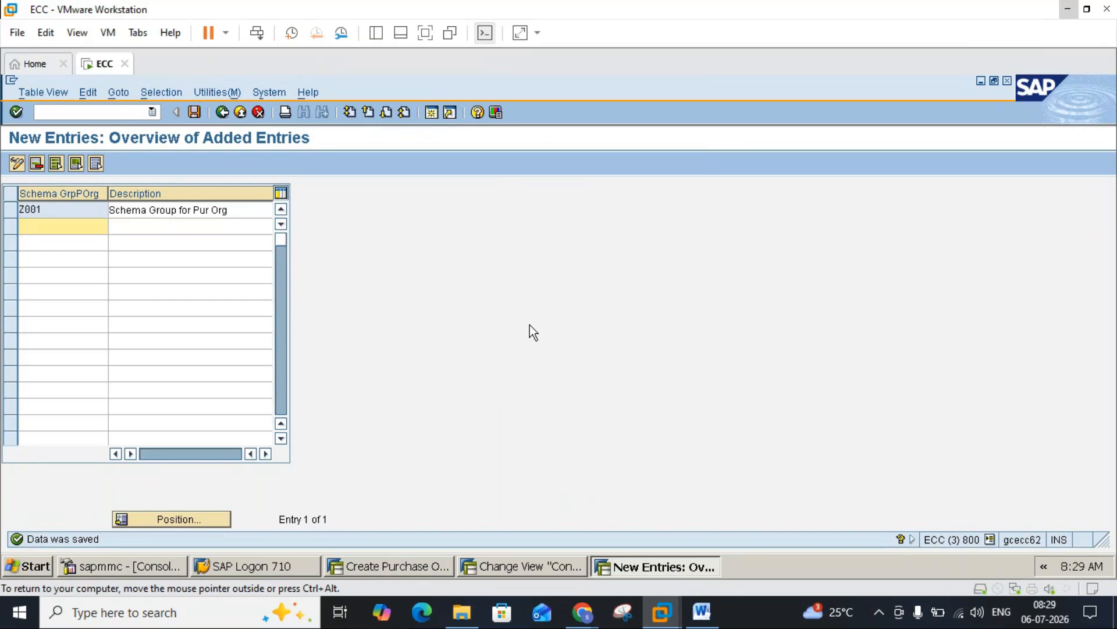
click(194, 112)
click(702, 612)
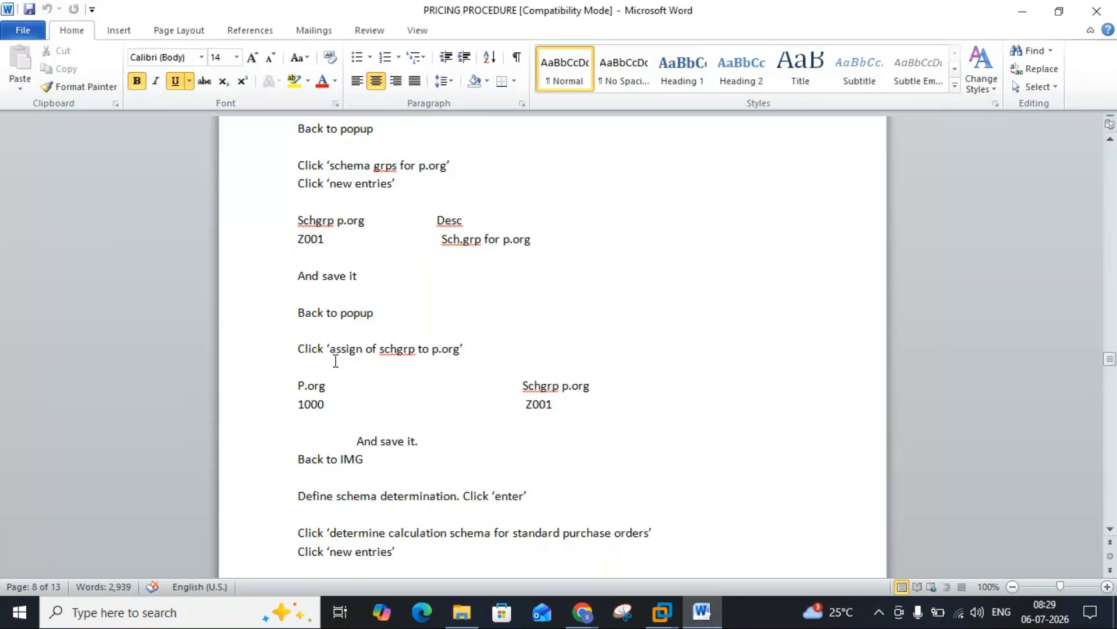
click(700, 614)
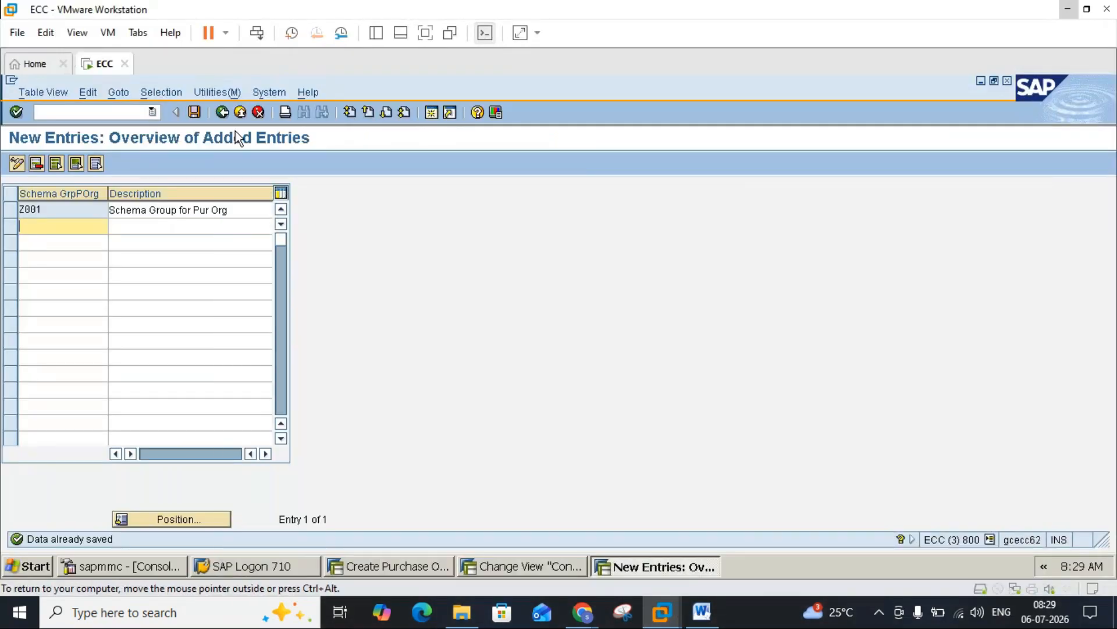
click(222, 113)
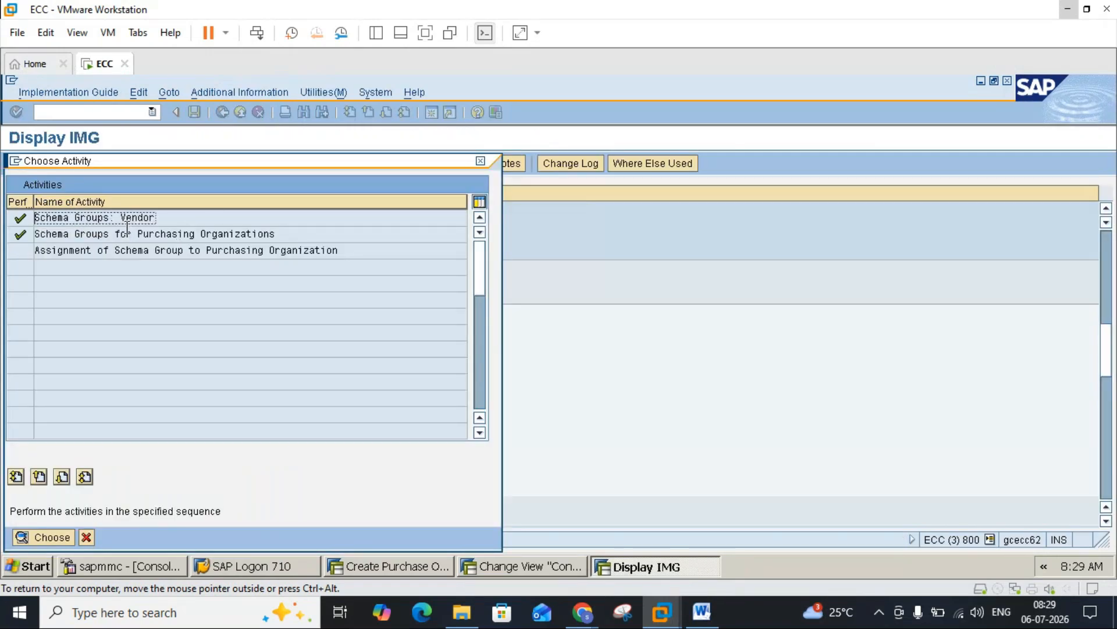
Open Assignment of Schema Group to Purchasing Organization and check the required assignment in the Word notes
double_click(147, 250)
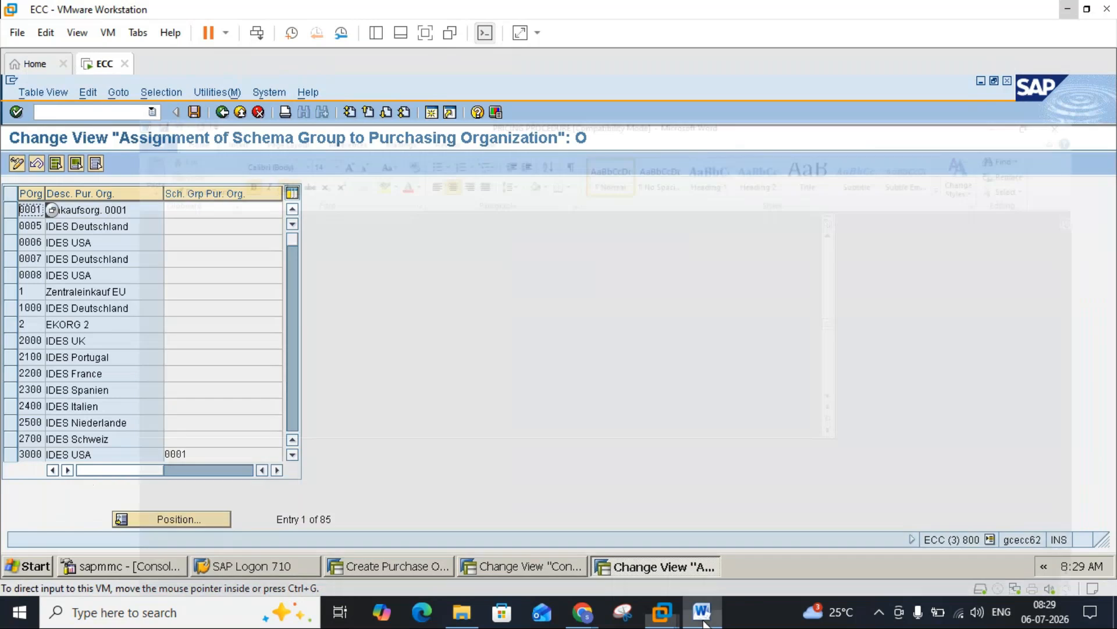
click(703, 621)
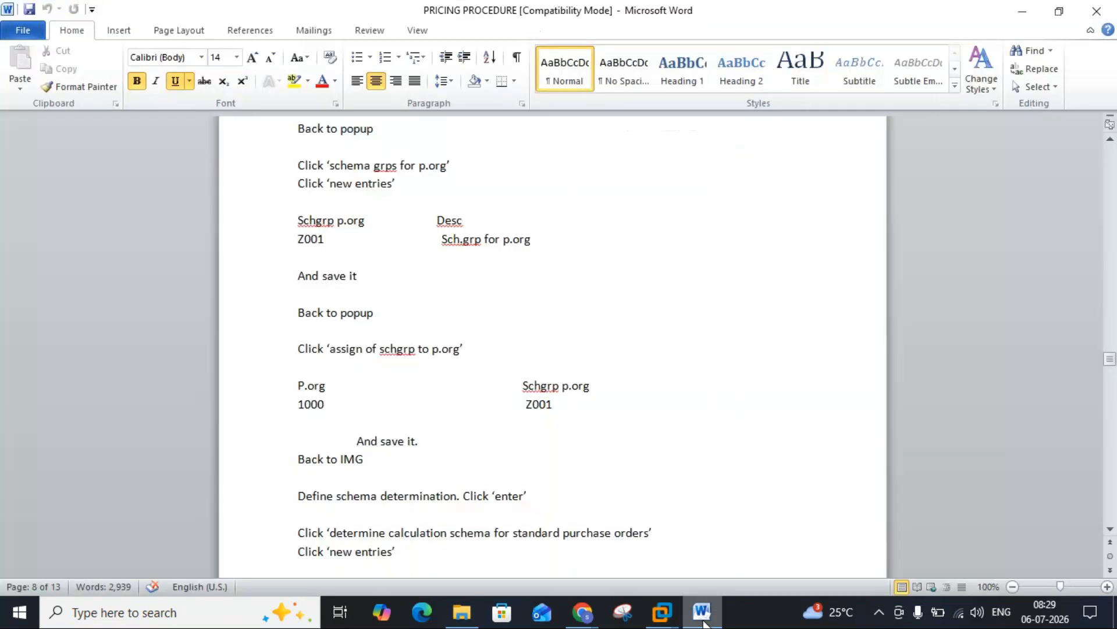
click(703, 620)
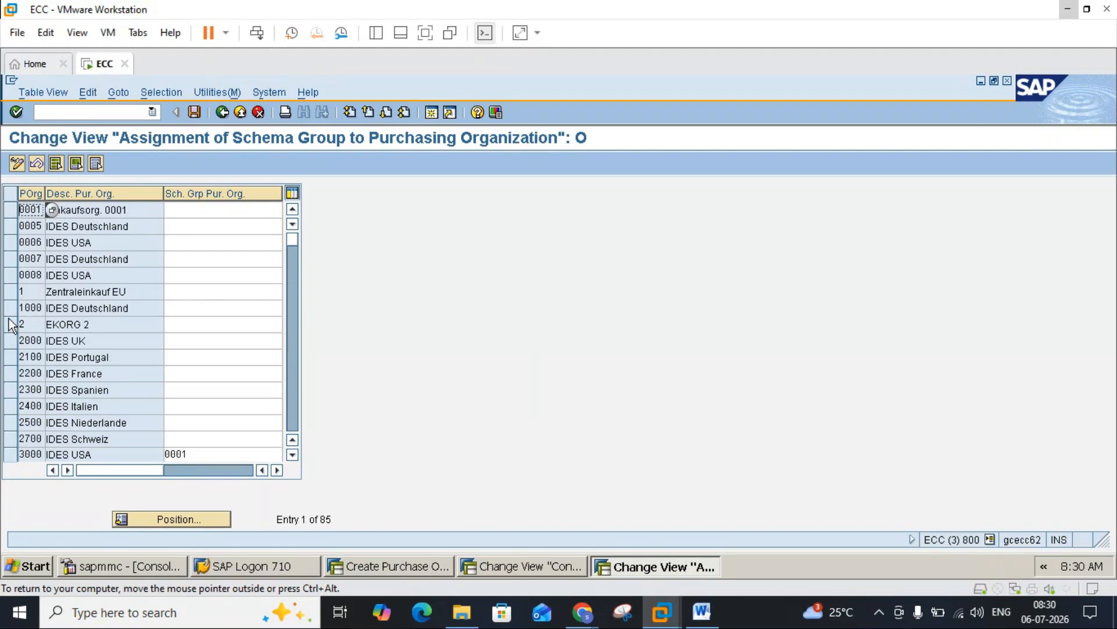
click(10, 342)
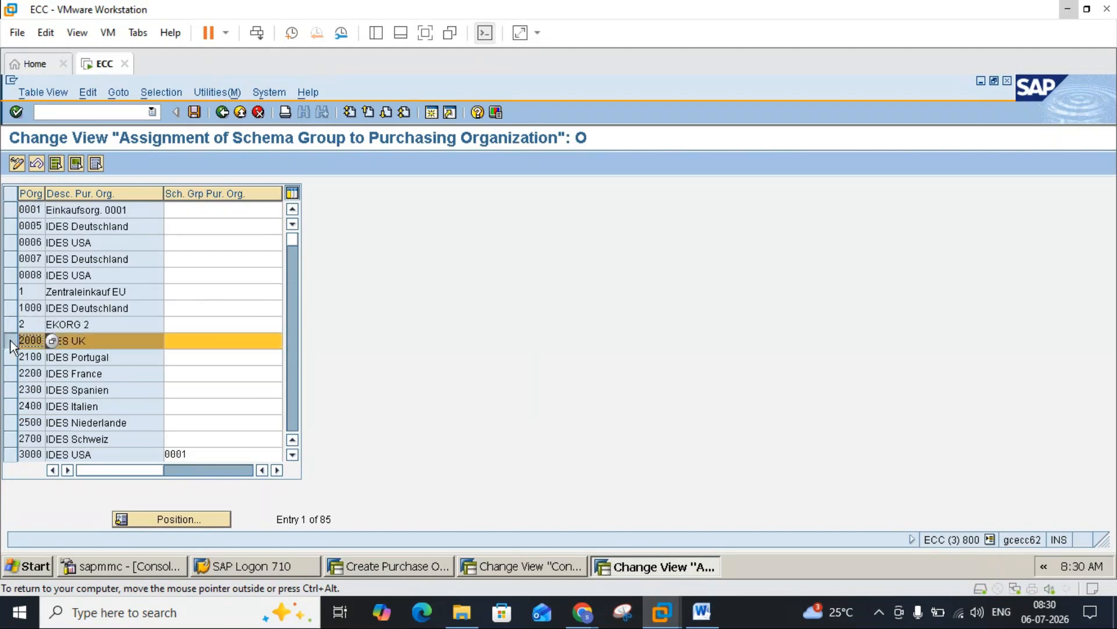
ctrl+click(11, 308)
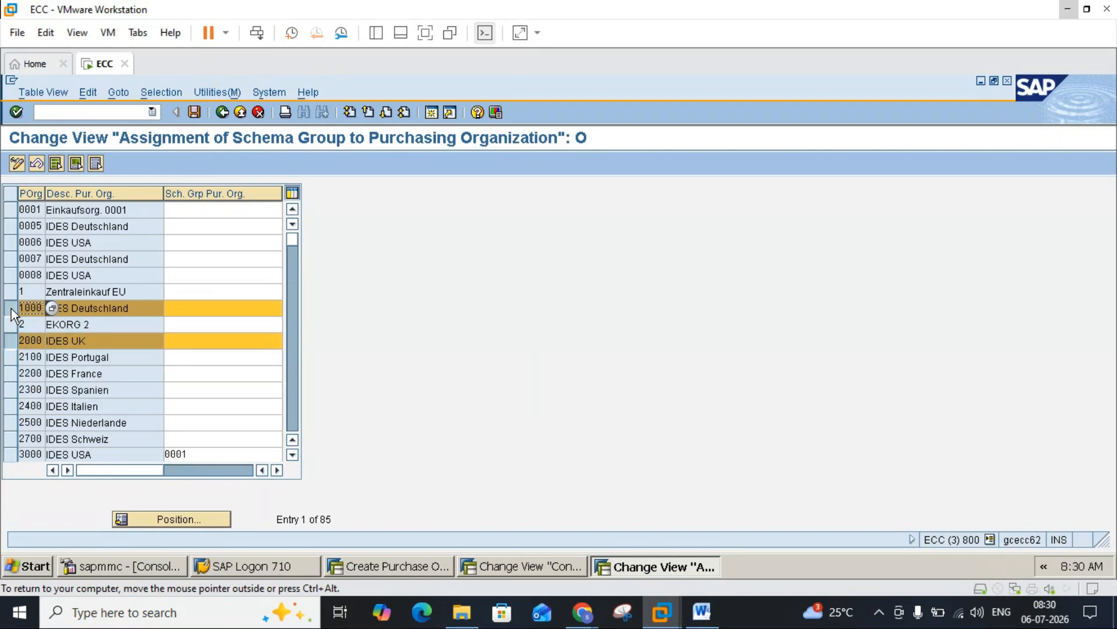
click(12, 309)
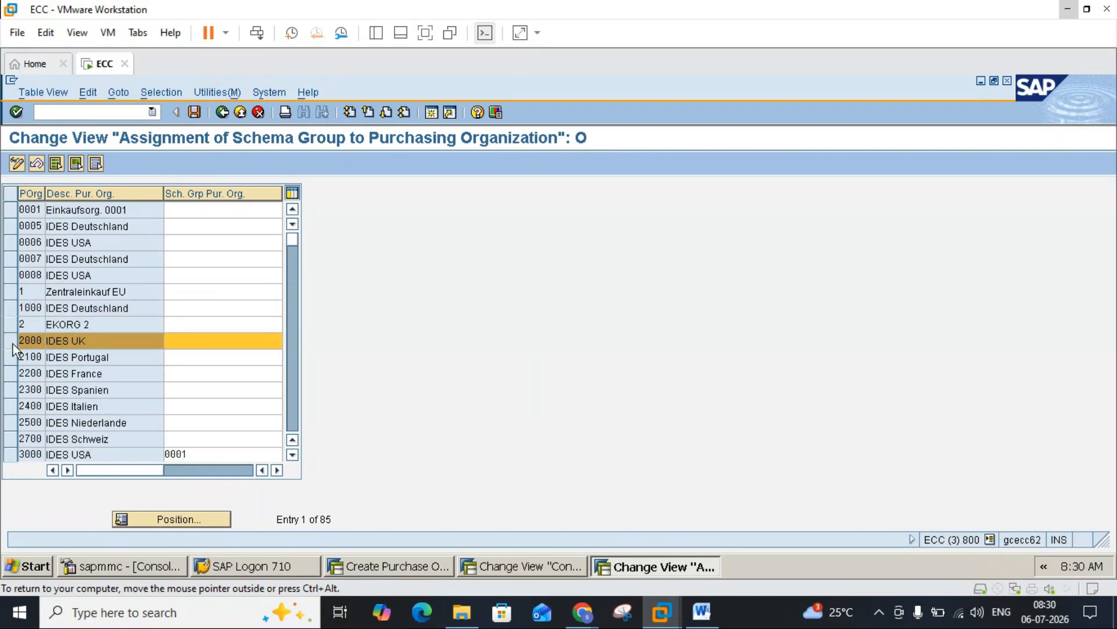
click(13, 342)
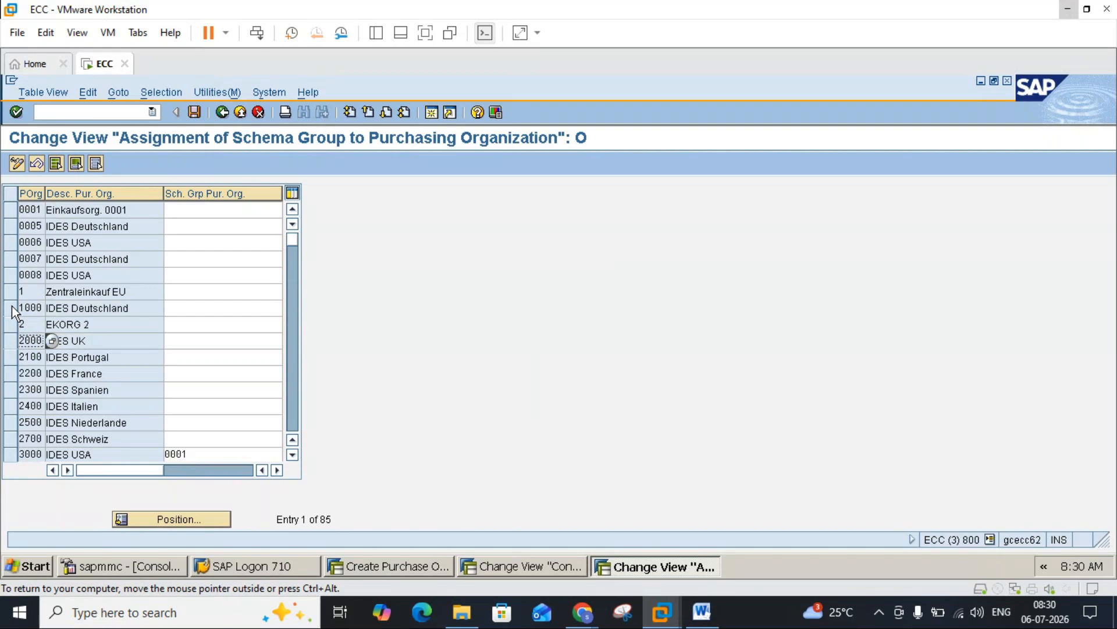
Select the row of purchasing organization 1000 (IDES Deutschland) and look up its schema group in the Word notes
click(12, 305)
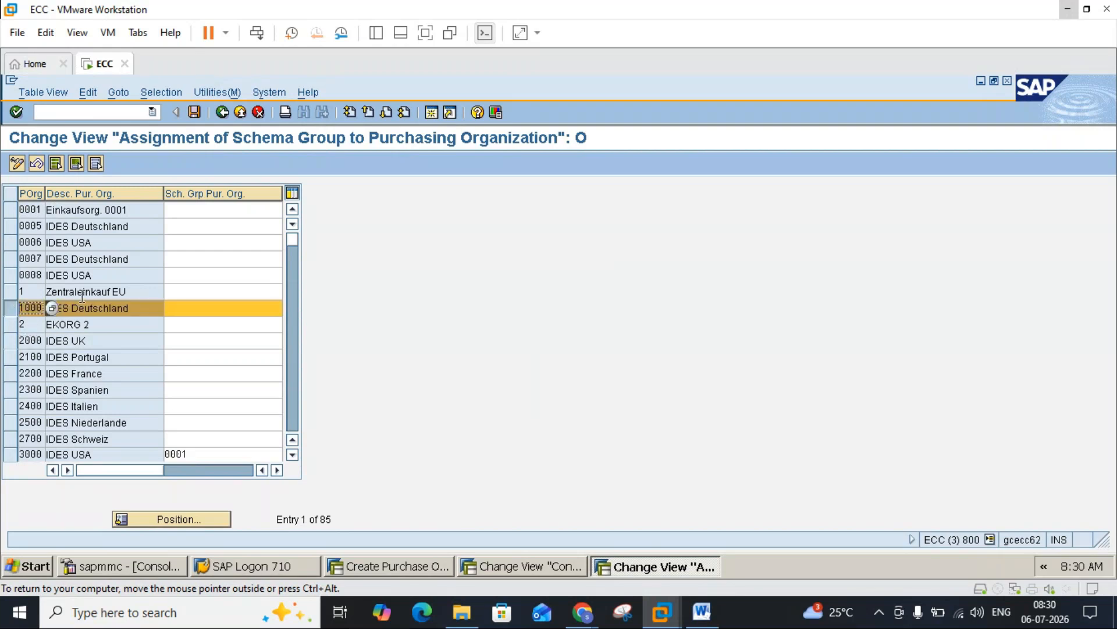
click(177, 304)
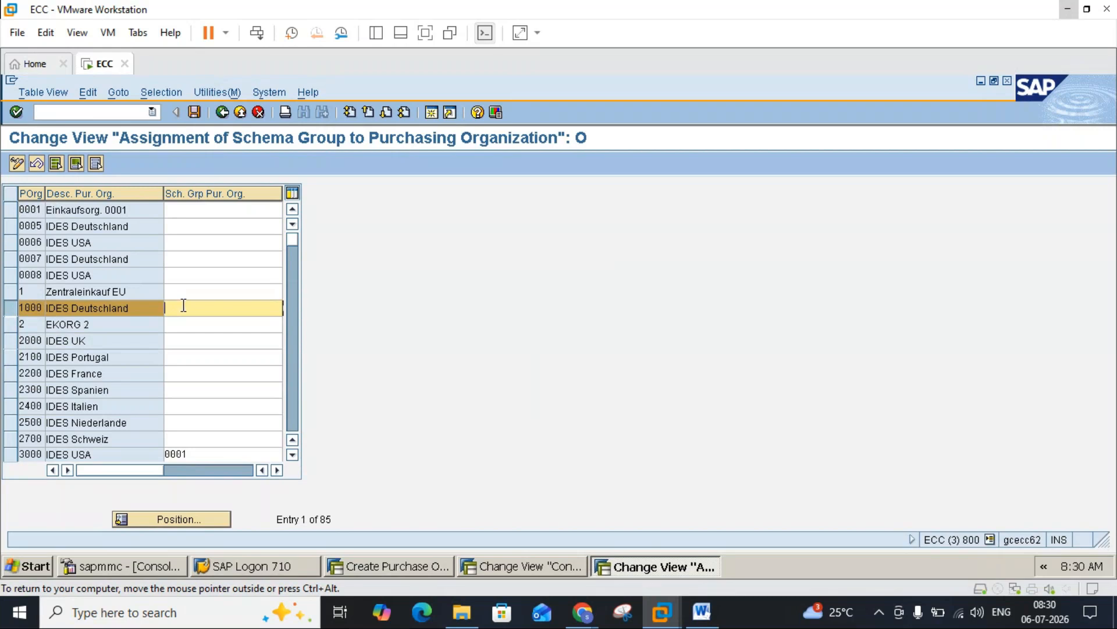
click(17, 310)
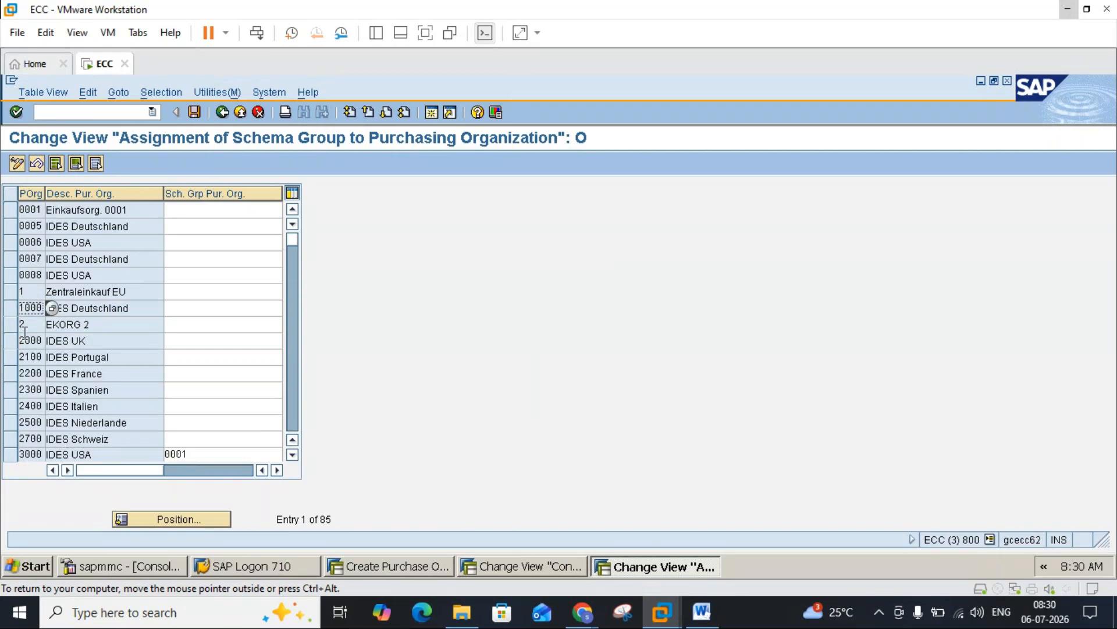
click(37, 306)
click(194, 309)
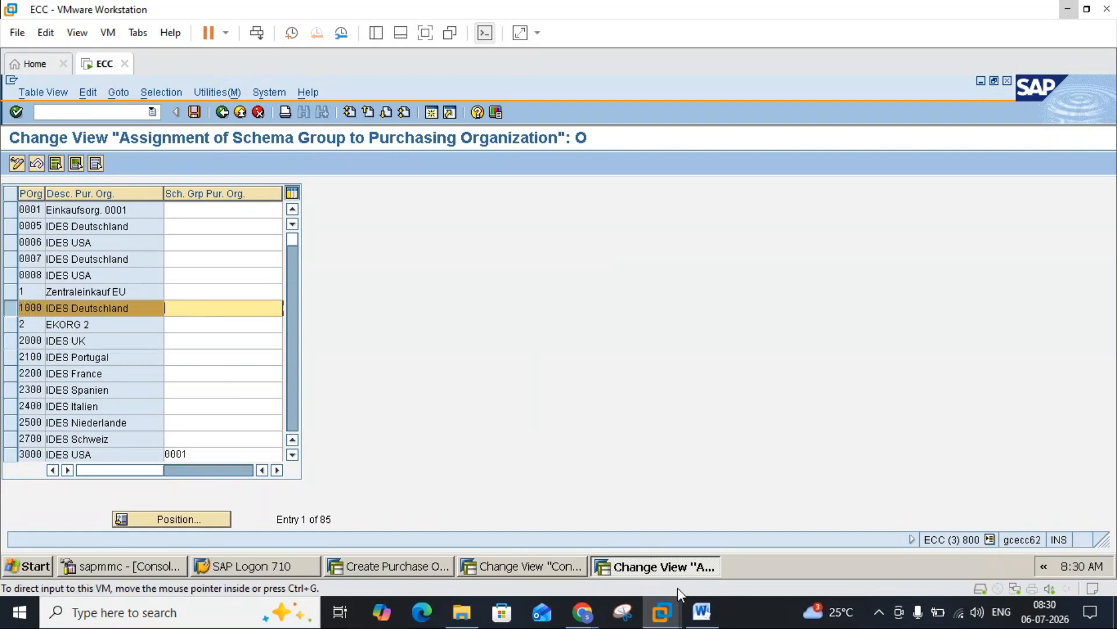
click(701, 611)
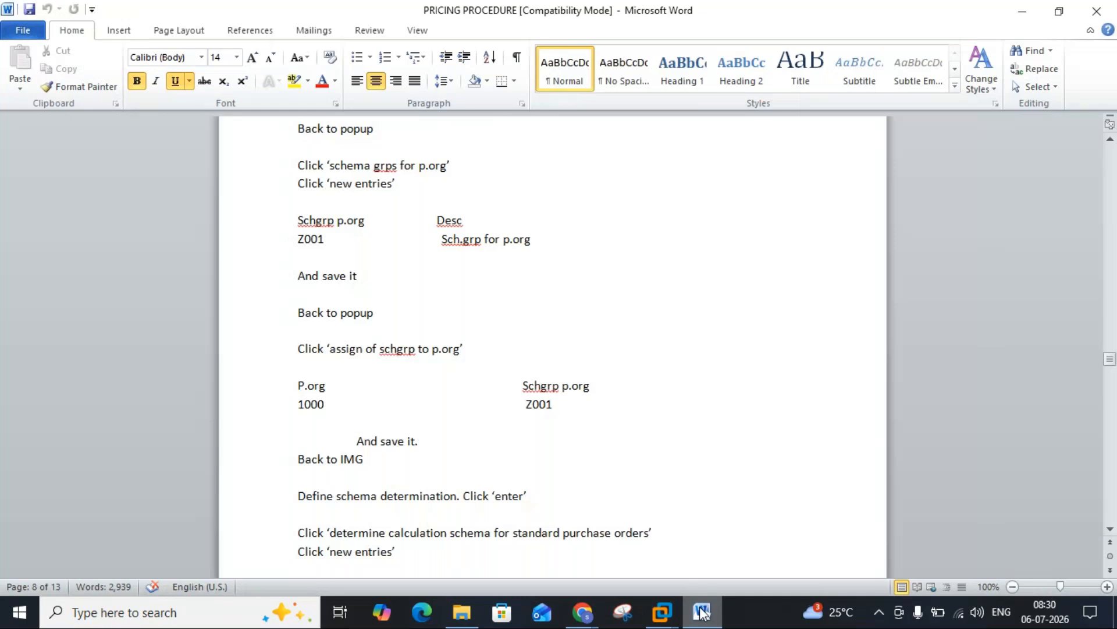
click(707, 614)
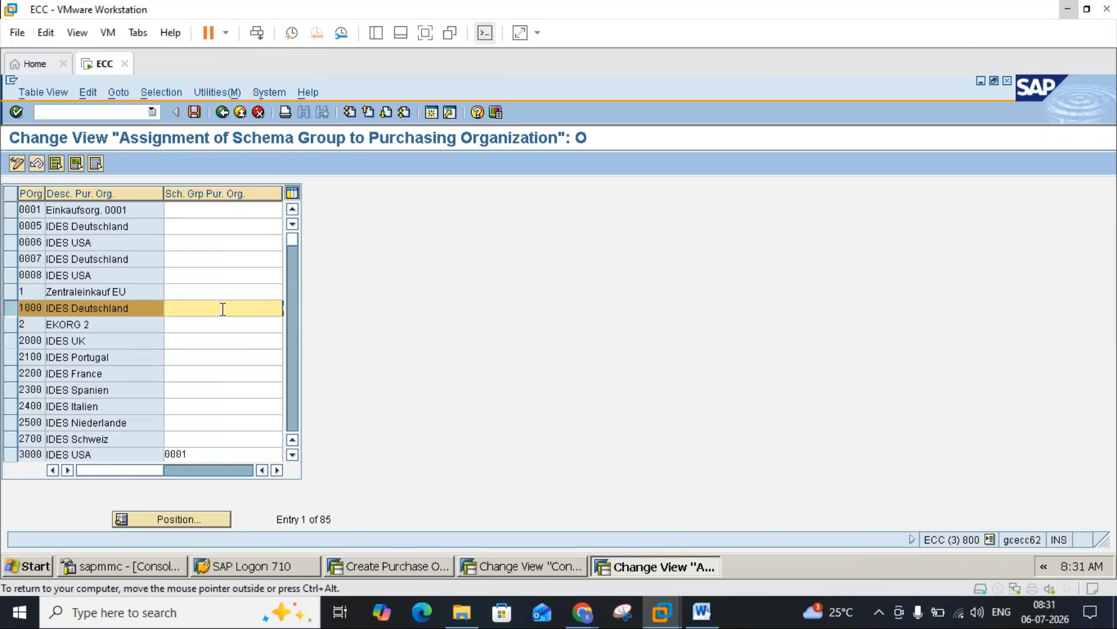
Assign schema group Z001 to purchasing organization 1000 (IDES Deutschland)
text(z001)
key(BackSpace)
key(BackSpace)
key(BackSpace)
key(BackSpace)
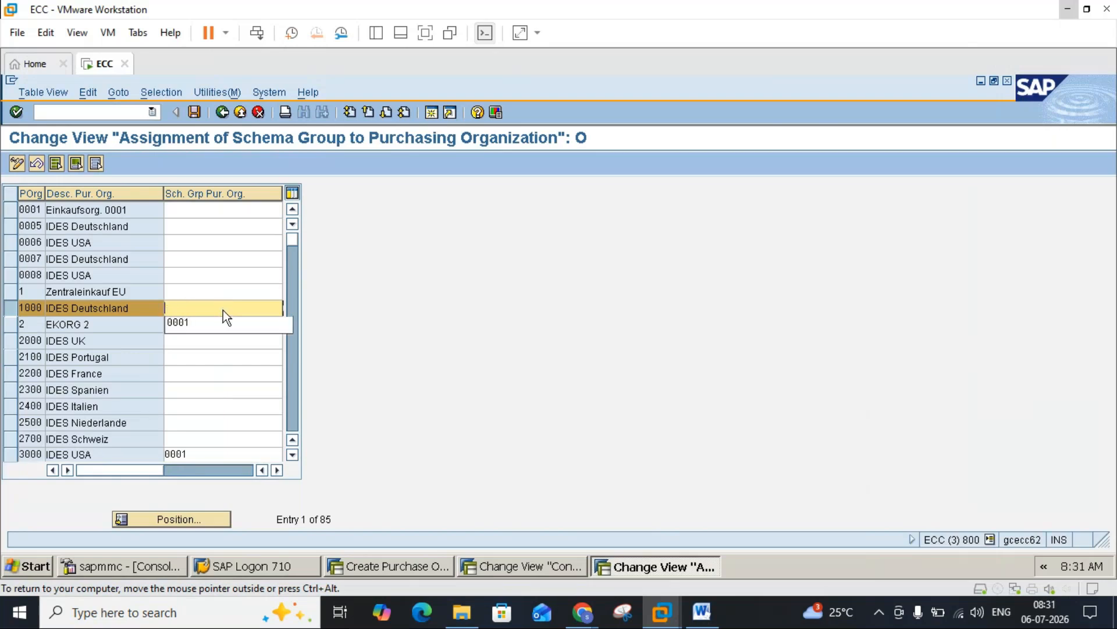
text(Z001)
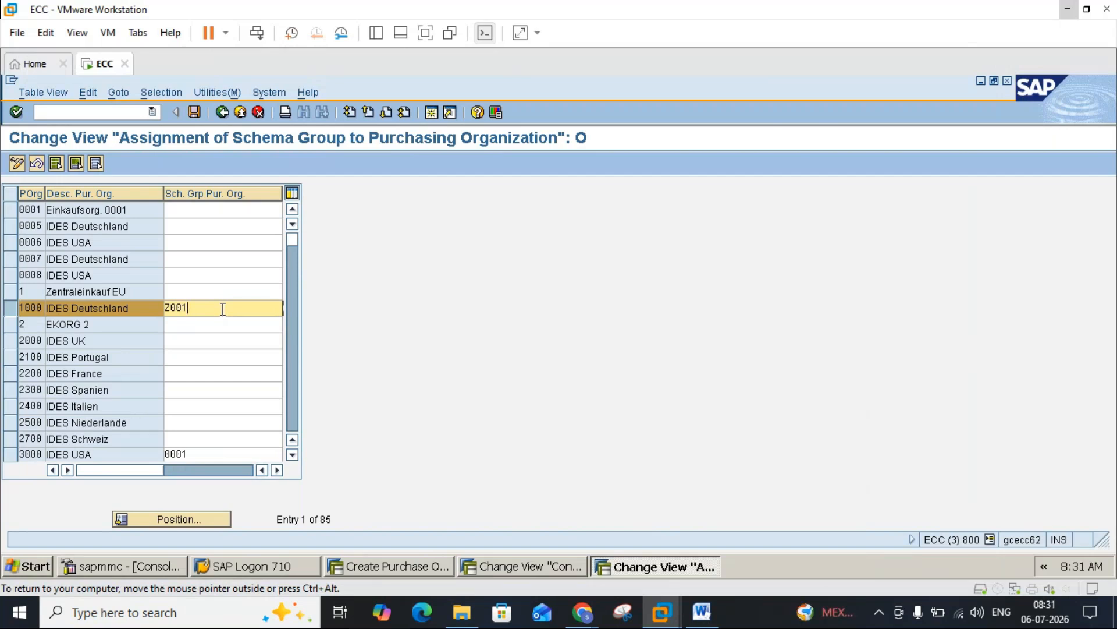
key(Return)
click(12, 310)
click(12, 311)
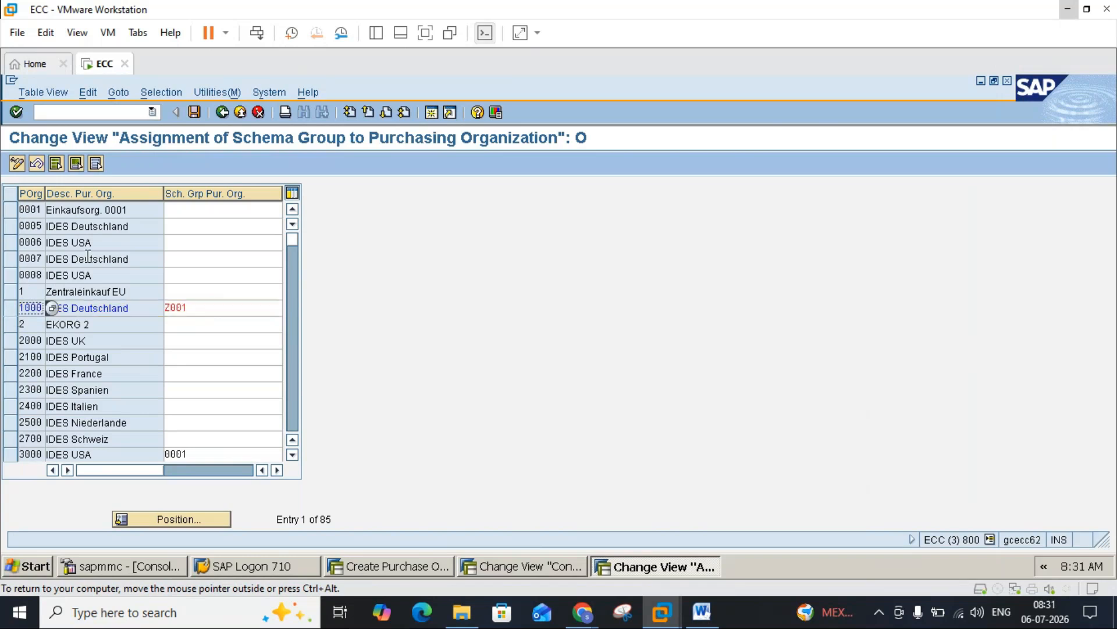
Save the assignment under customizing request ECCK900002, check the Word notes and return to the IMG structure
click(194, 111)
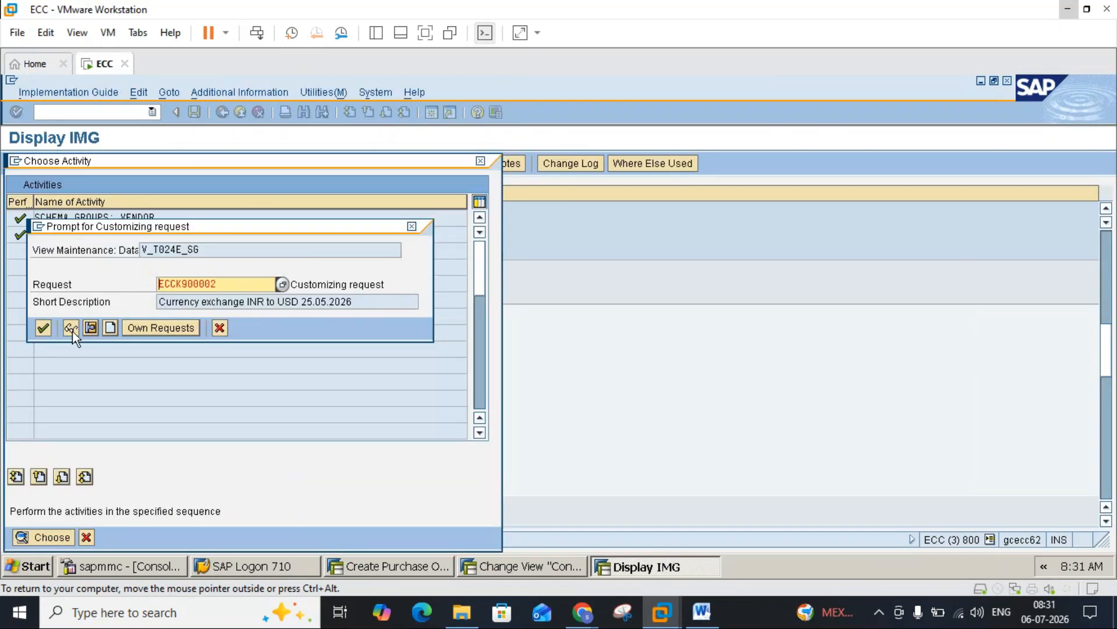
click(43, 328)
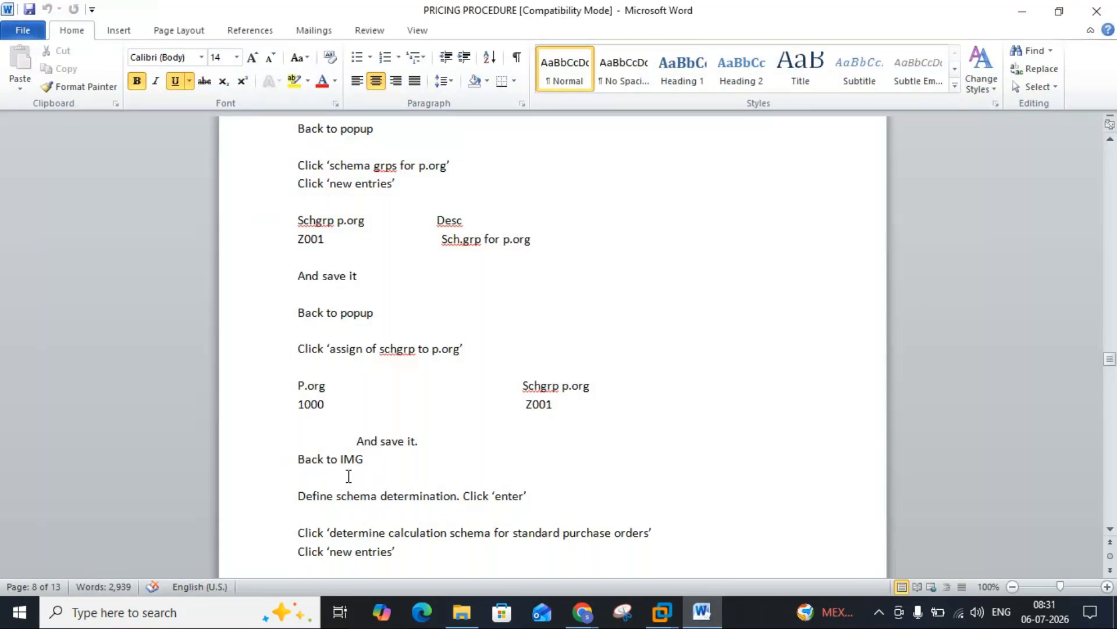
click(712, 610)
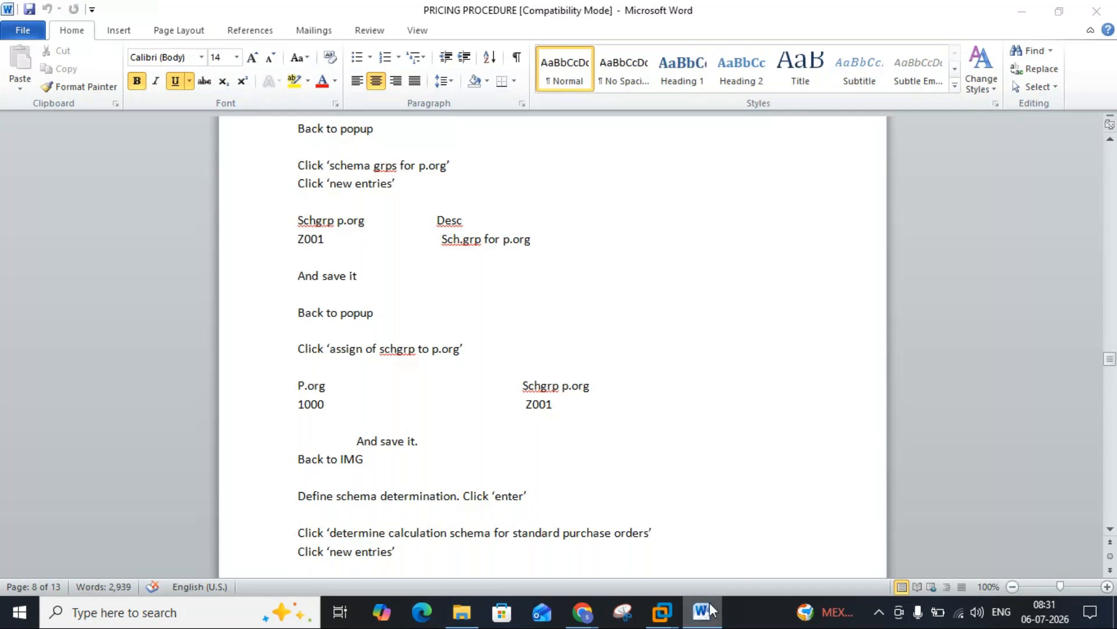
click(664, 620)
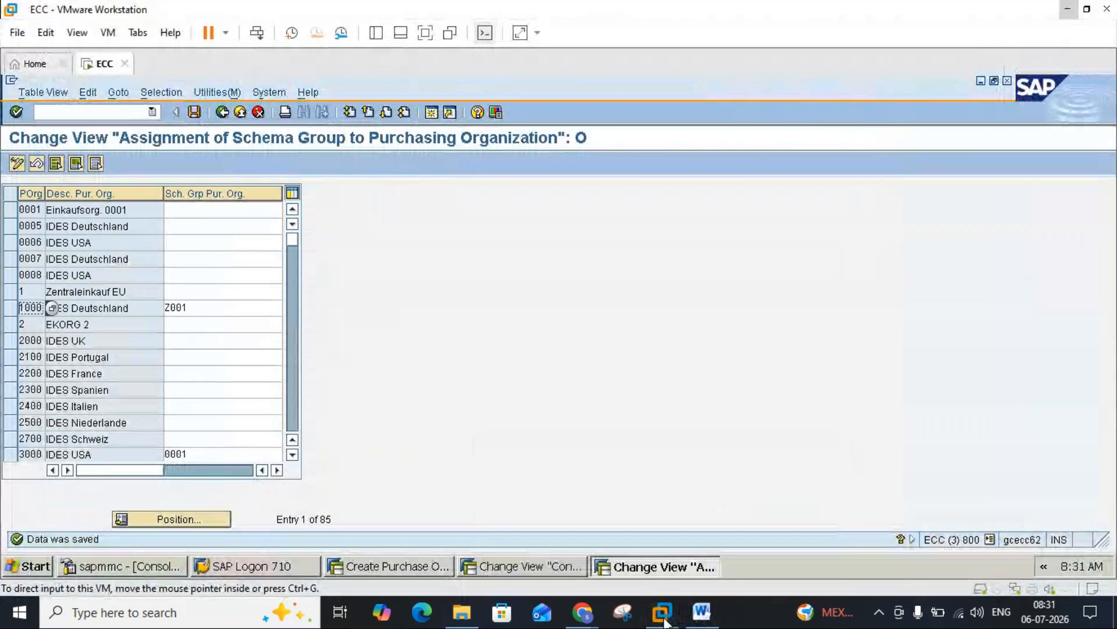
click(222, 112)
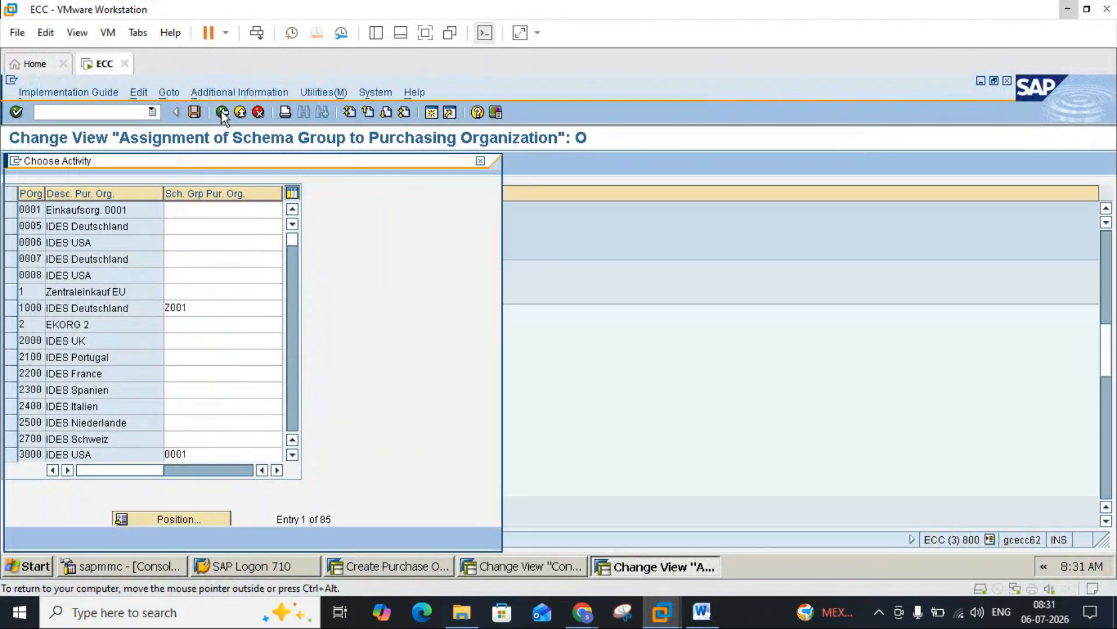
click(480, 161)
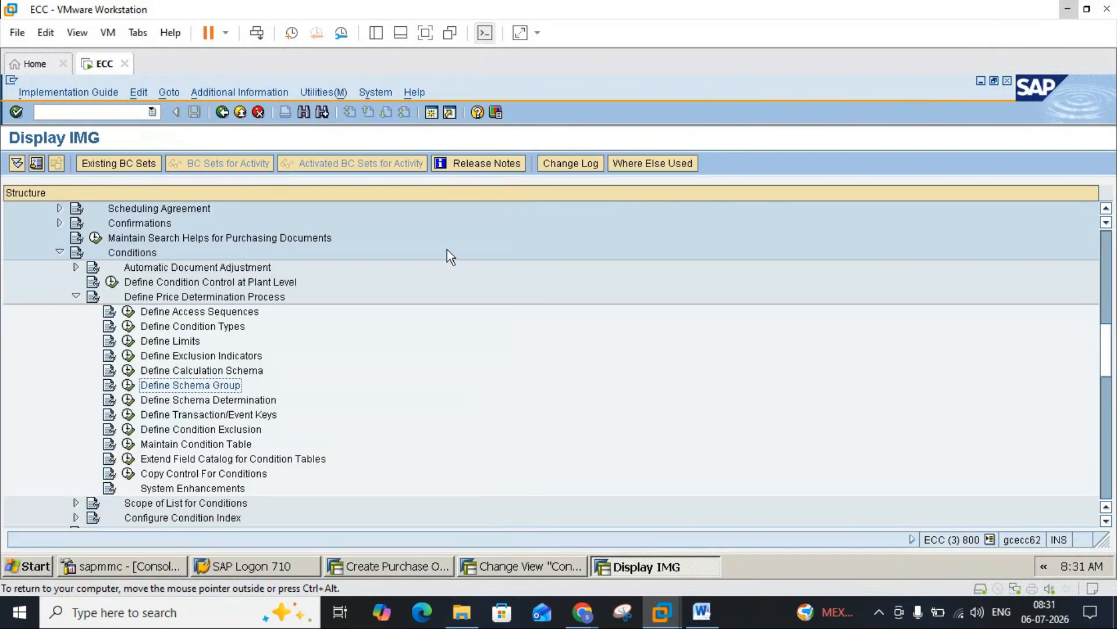
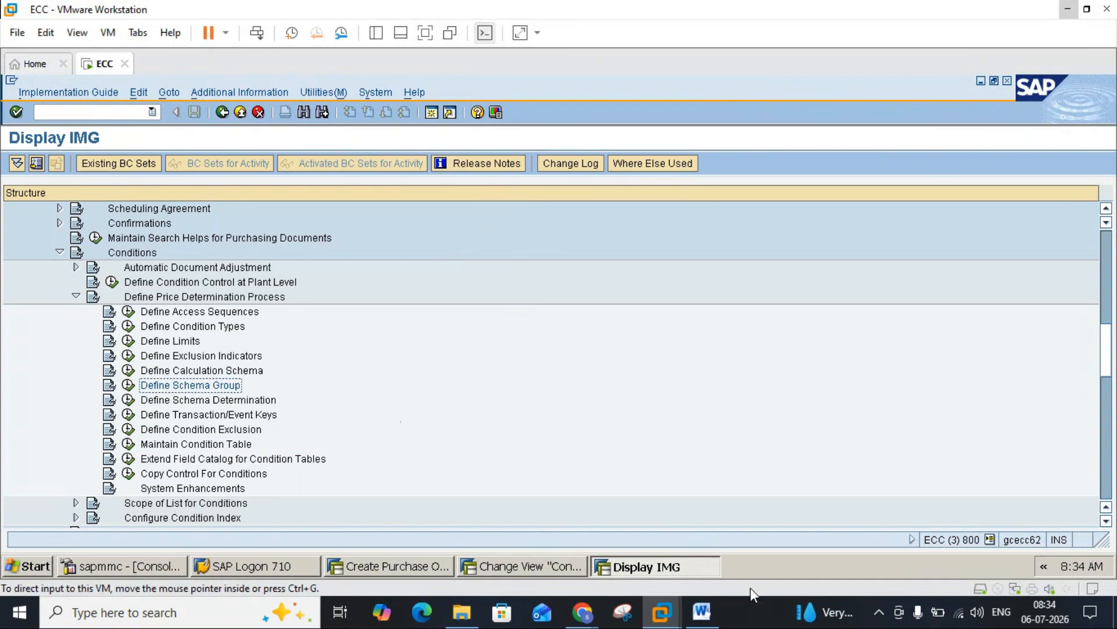
Check the next task in the Word notes and open the Define Schema Determination activity under Define Price Determination Process
click(703, 612)
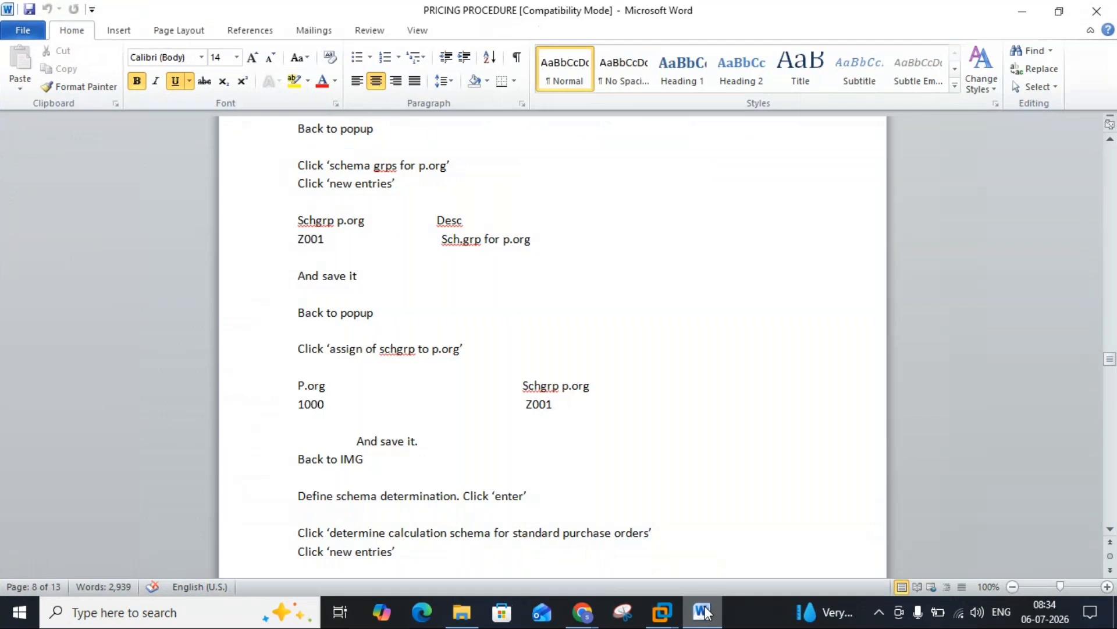
click(705, 612)
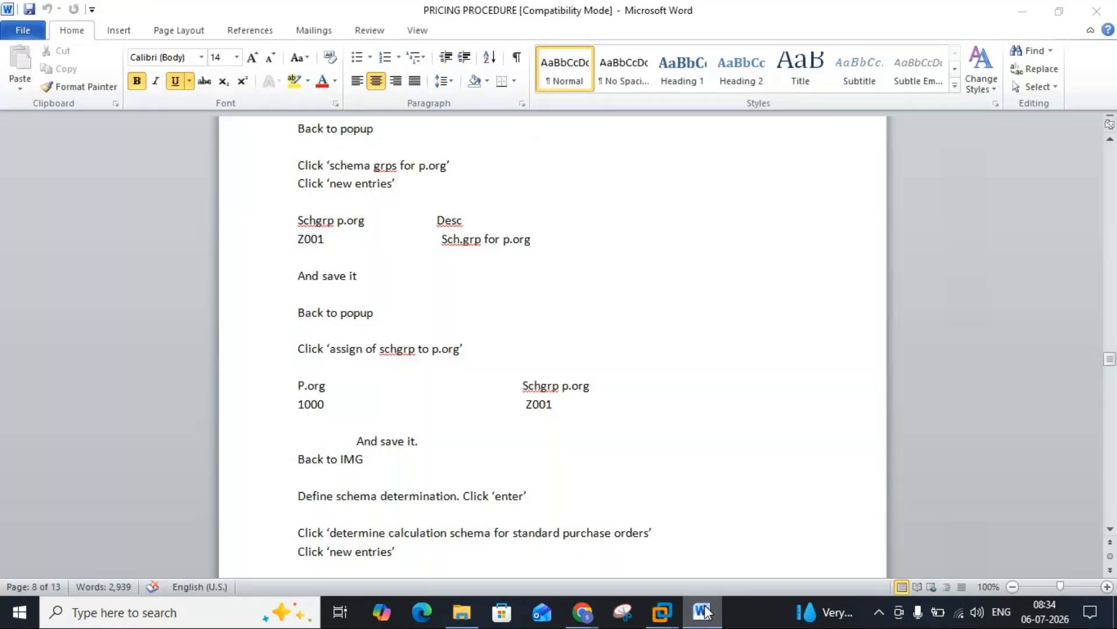
click(706, 612)
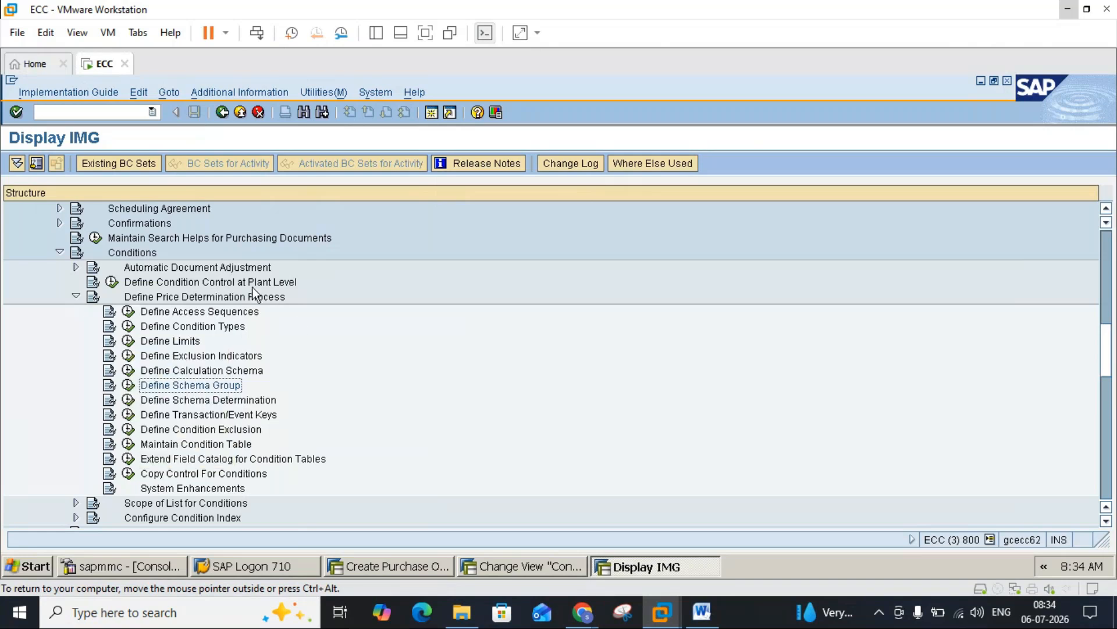
click(75, 297)
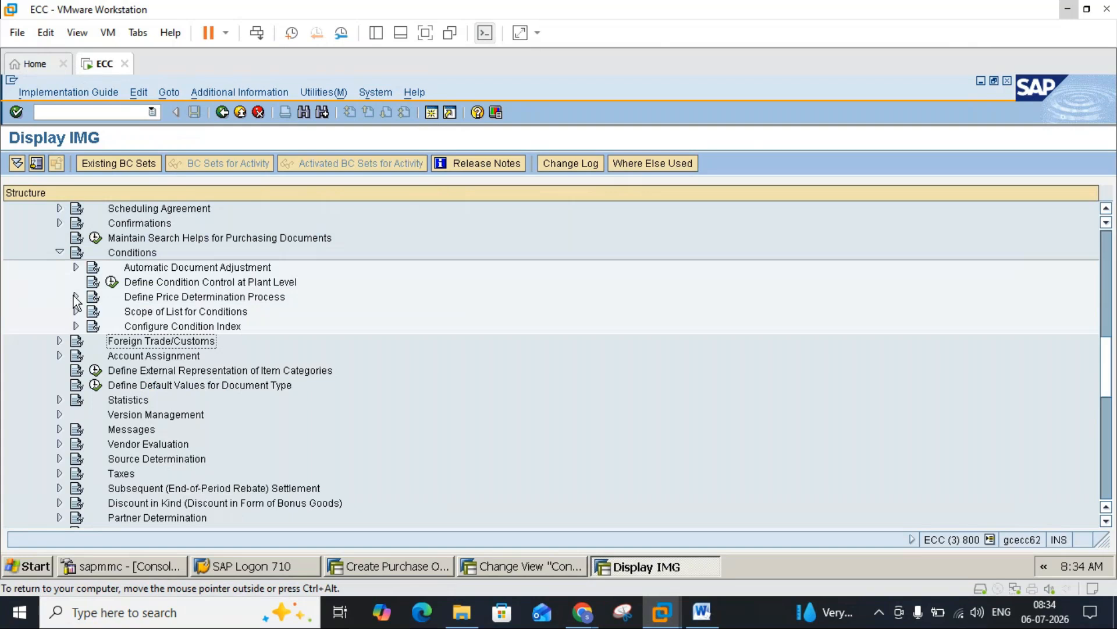
click(76, 296)
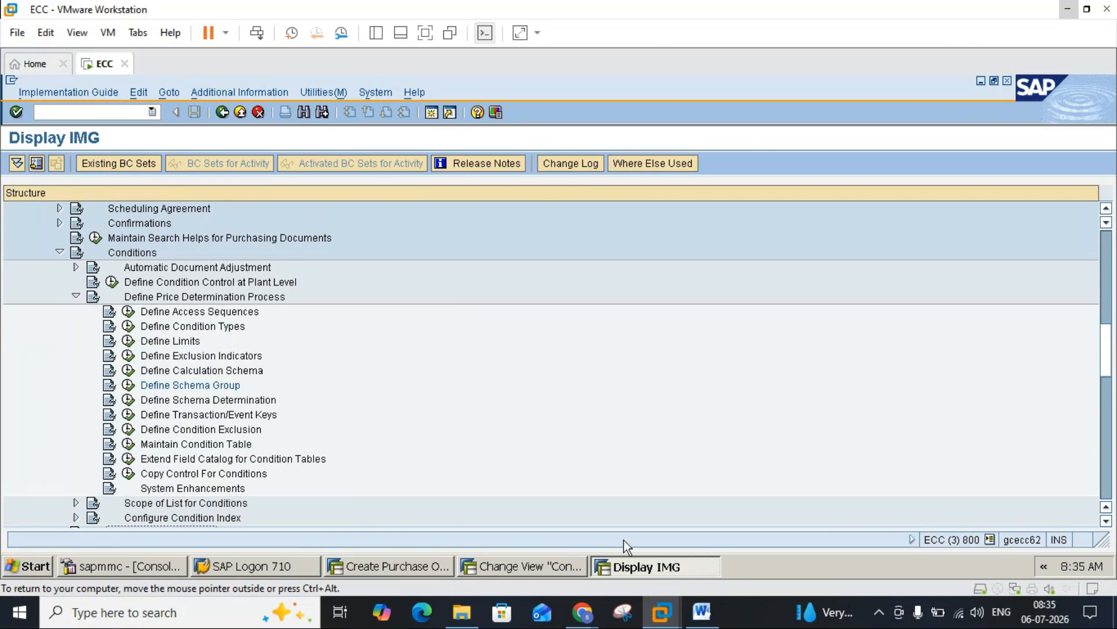
click(704, 612)
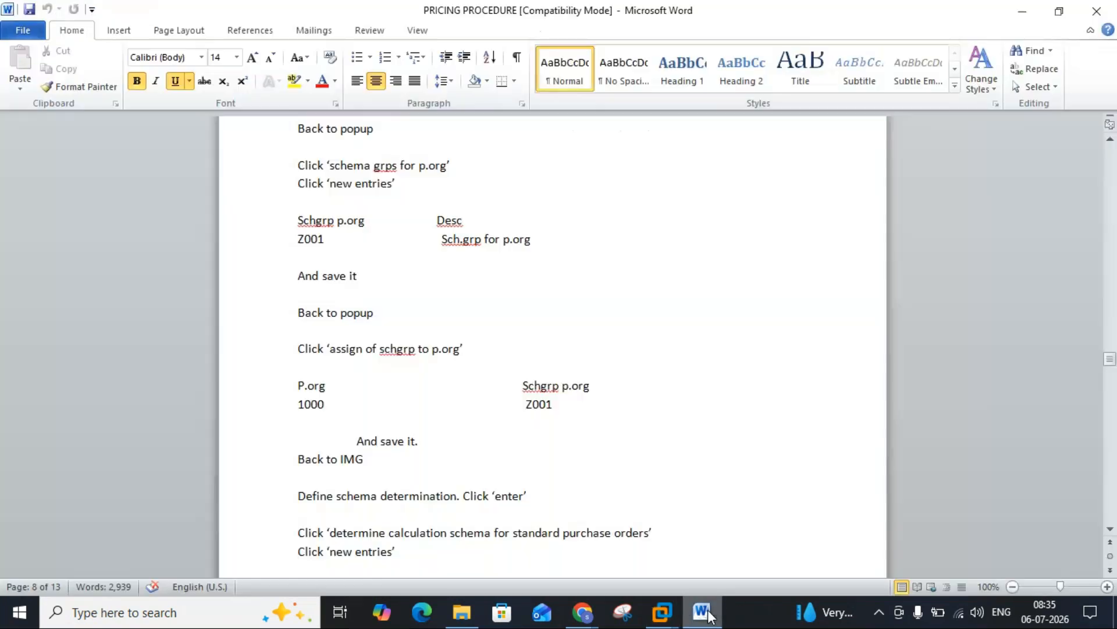
click(708, 615)
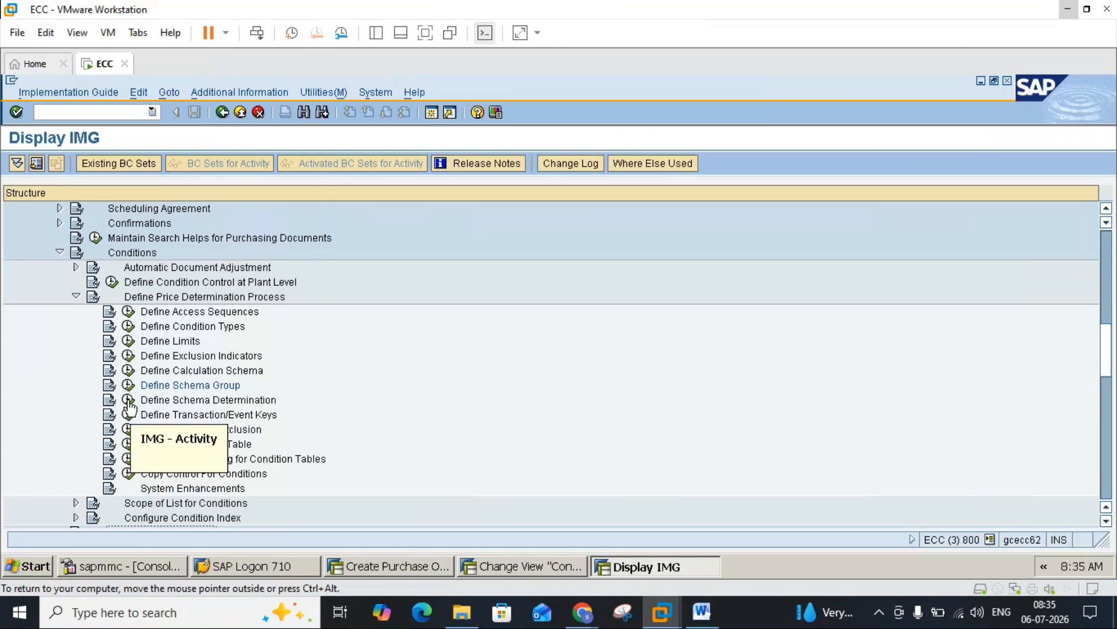
click(128, 401)
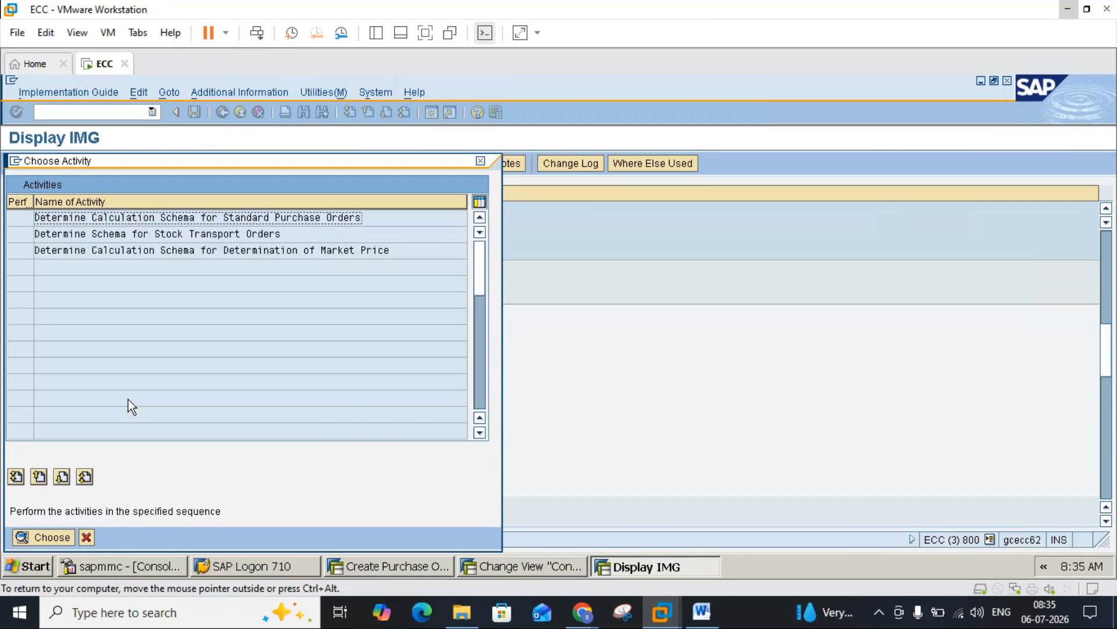
Read in the Word notes which entries are required for the calculation schema of standard purchase orders
click(700, 612)
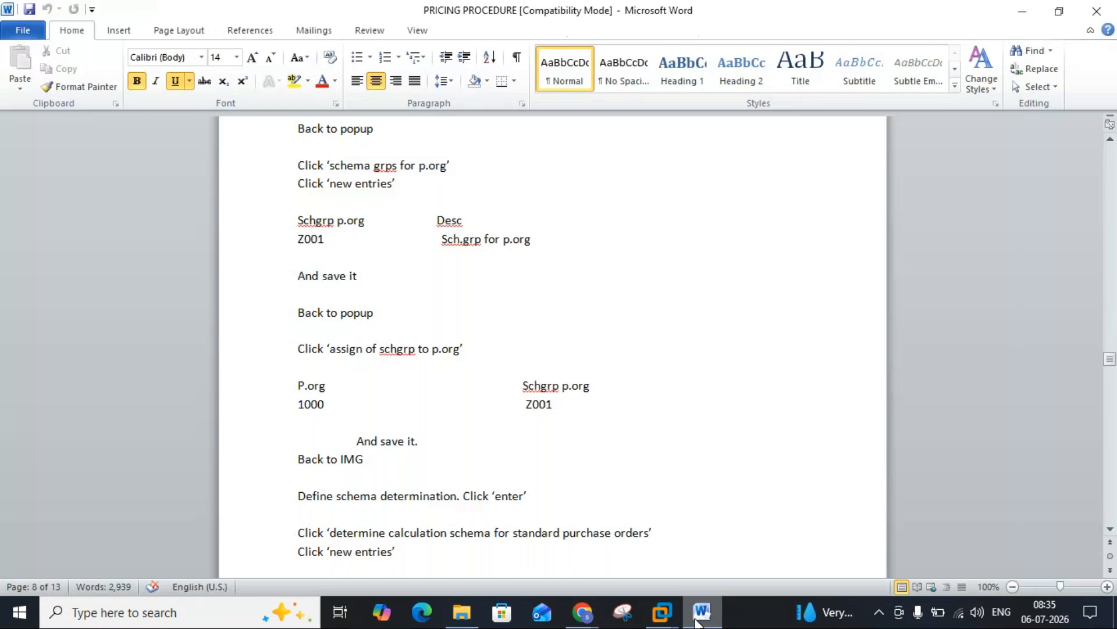
click(626, 535)
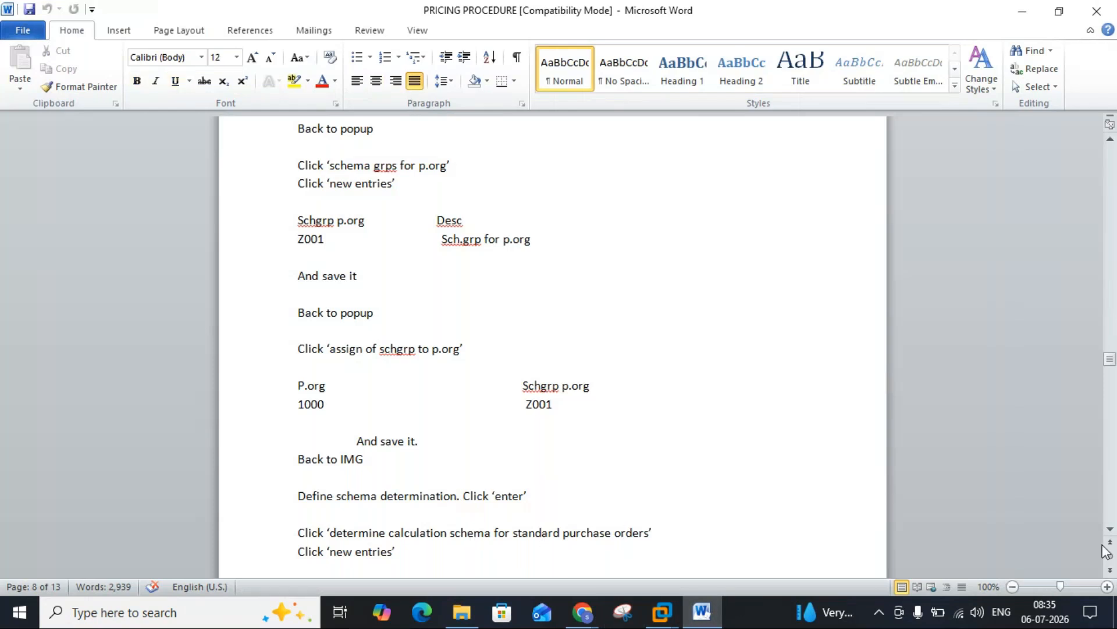
click(1110, 529)
click(1109, 529)
scroll(1112, 538, down, 4)
scroll(1113, 538, down, 4)
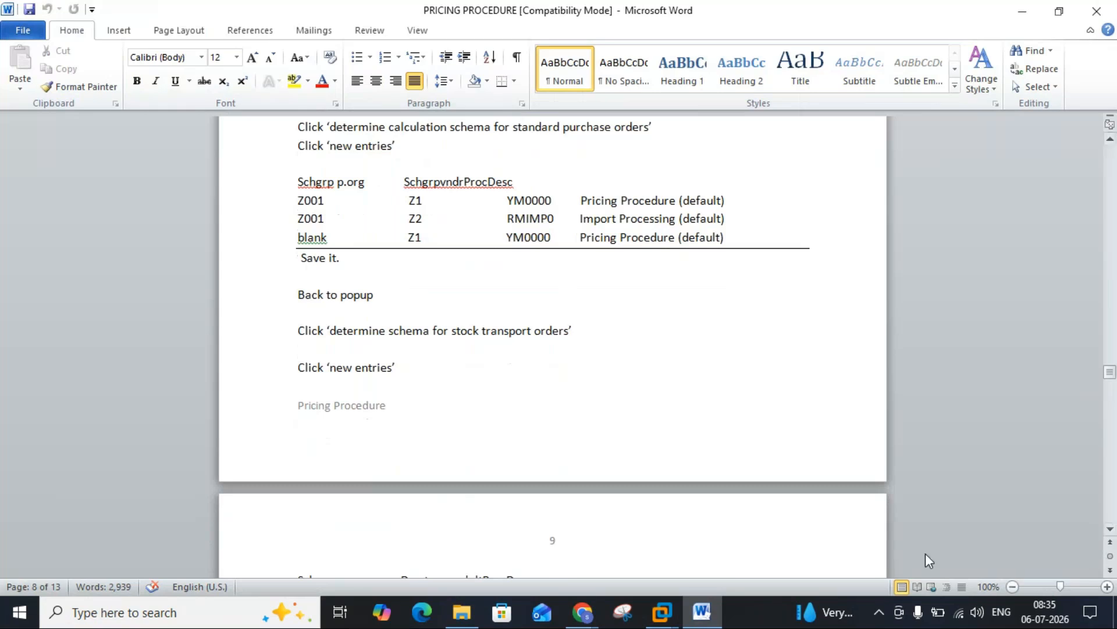
click(711, 624)
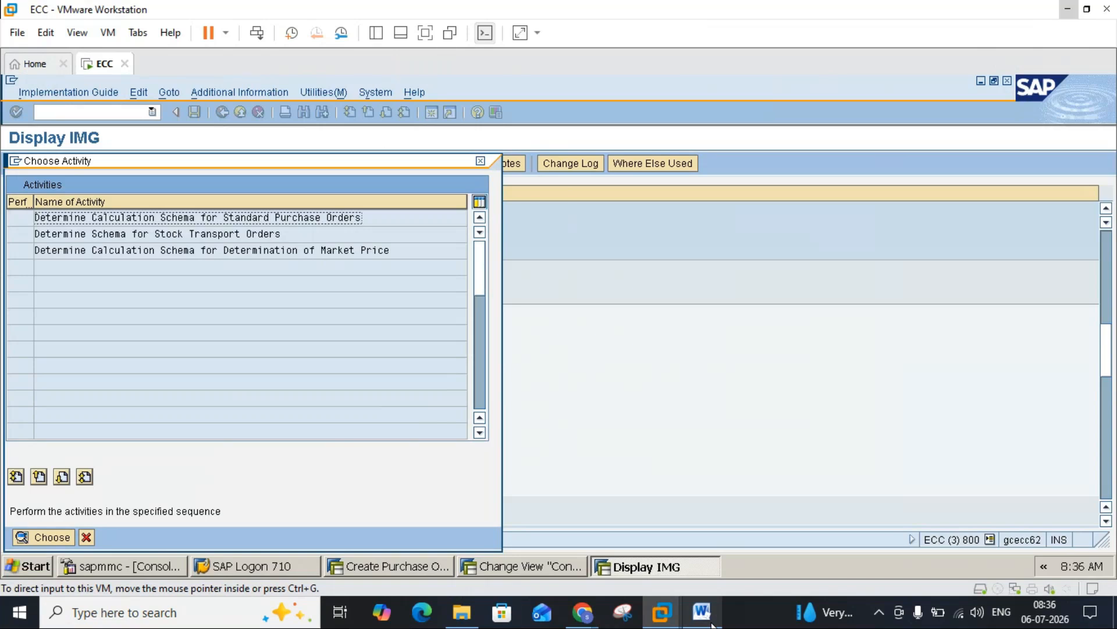
click(711, 624)
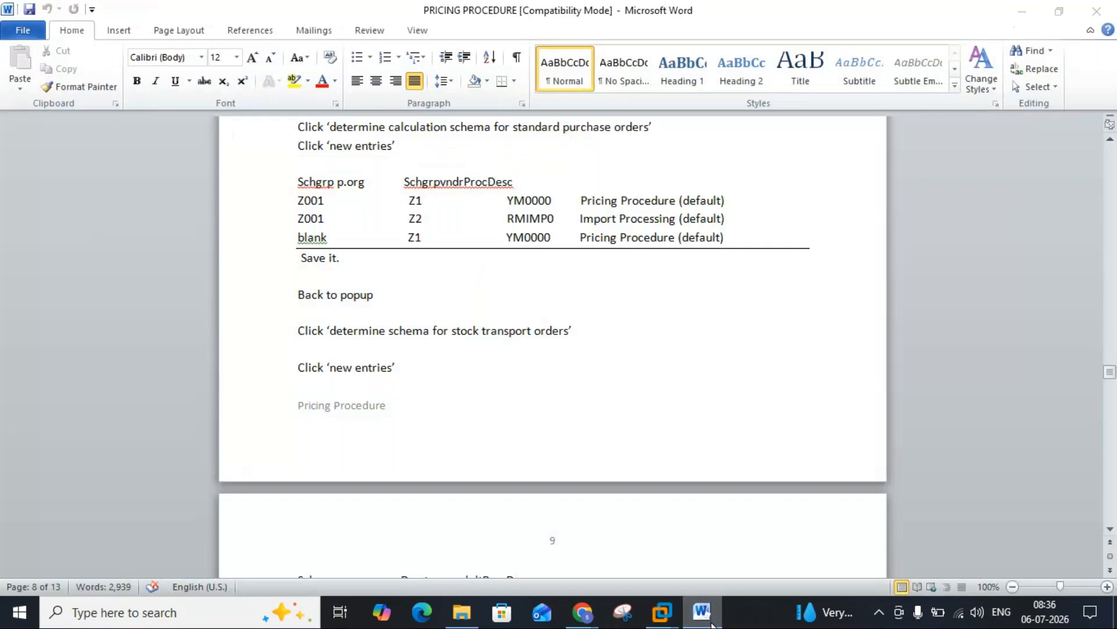
click(711, 624)
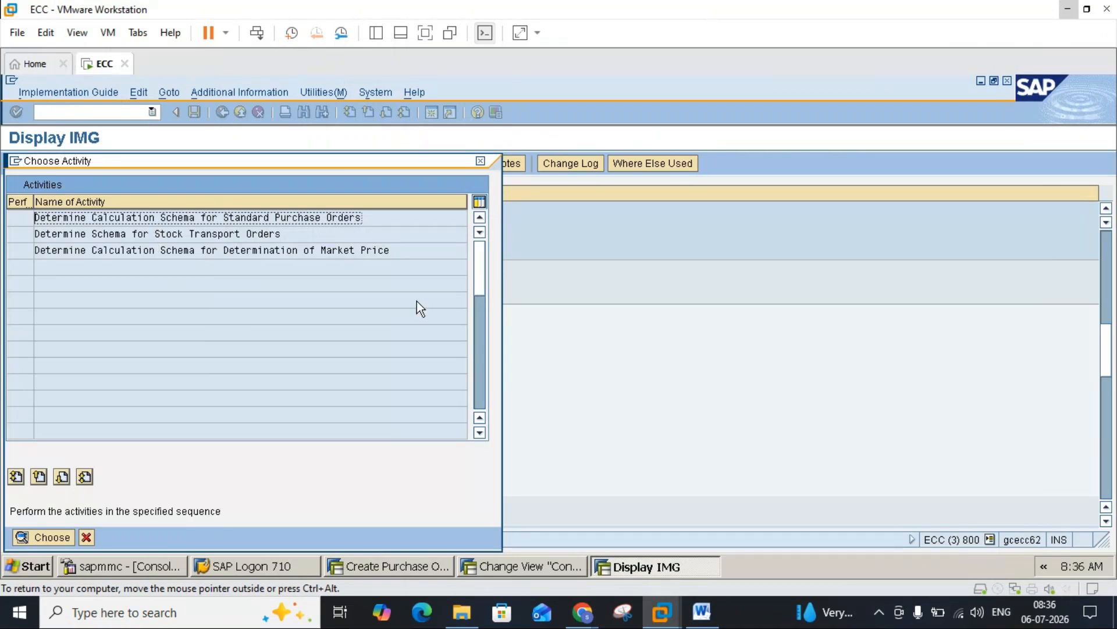
click(703, 612)
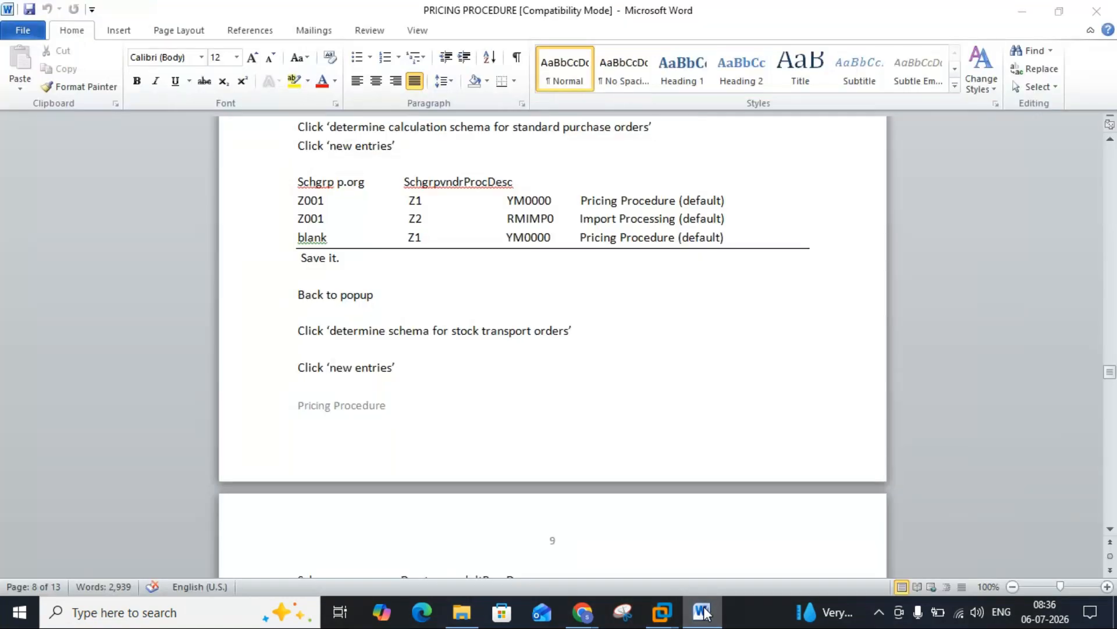
click(702, 612)
Open Determine Calculation Schema for Standard Purchase Orders and start new entries as the Word notes require
double_click(194, 220)
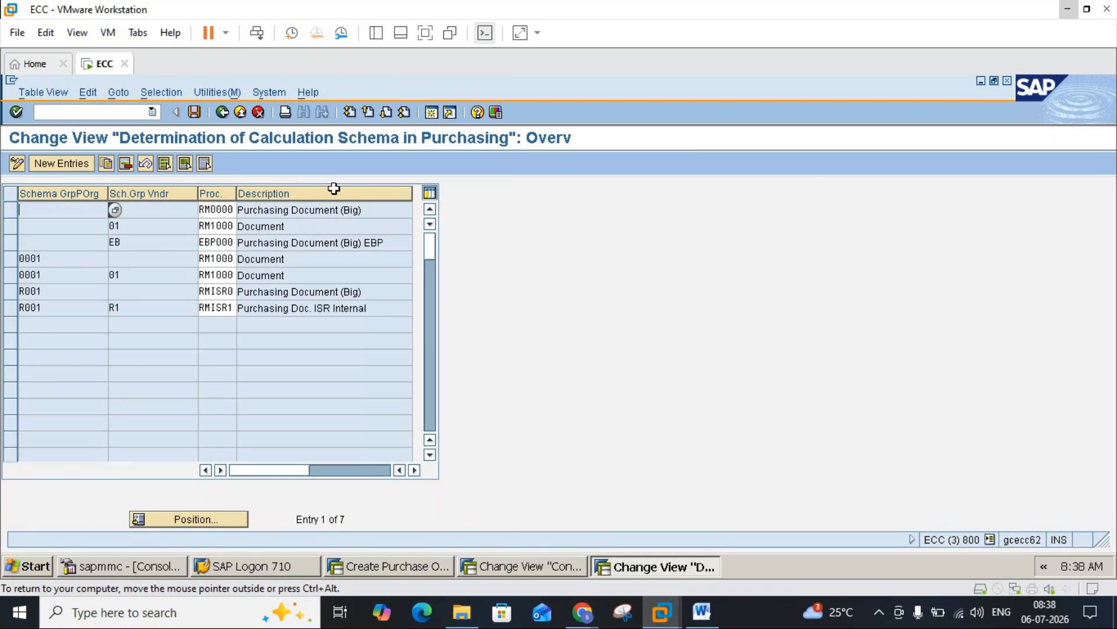
click(705, 614)
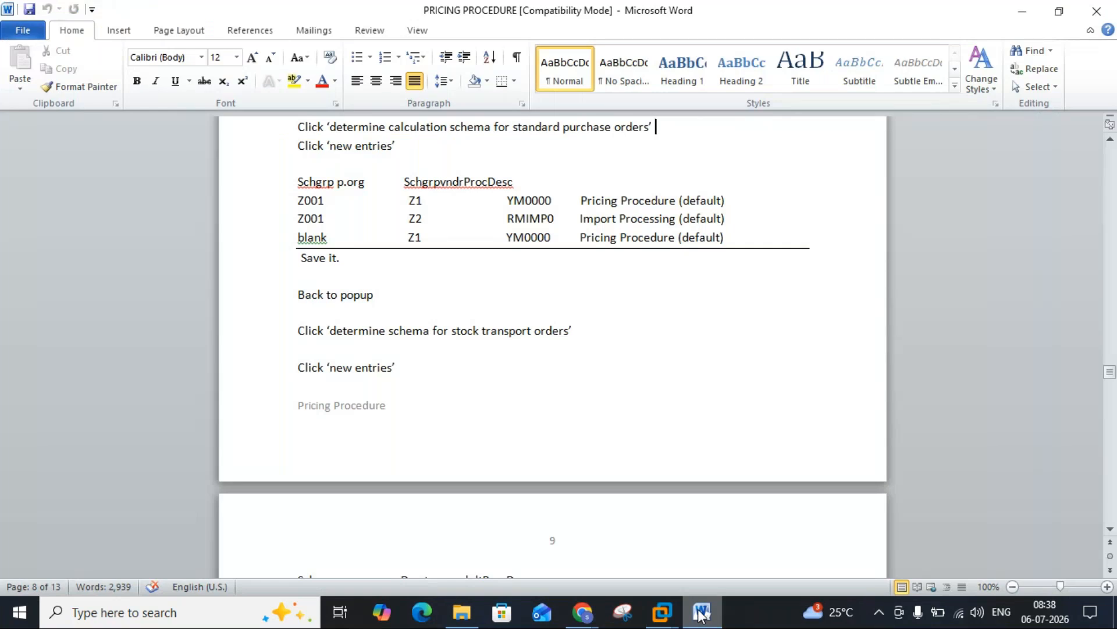
click(701, 615)
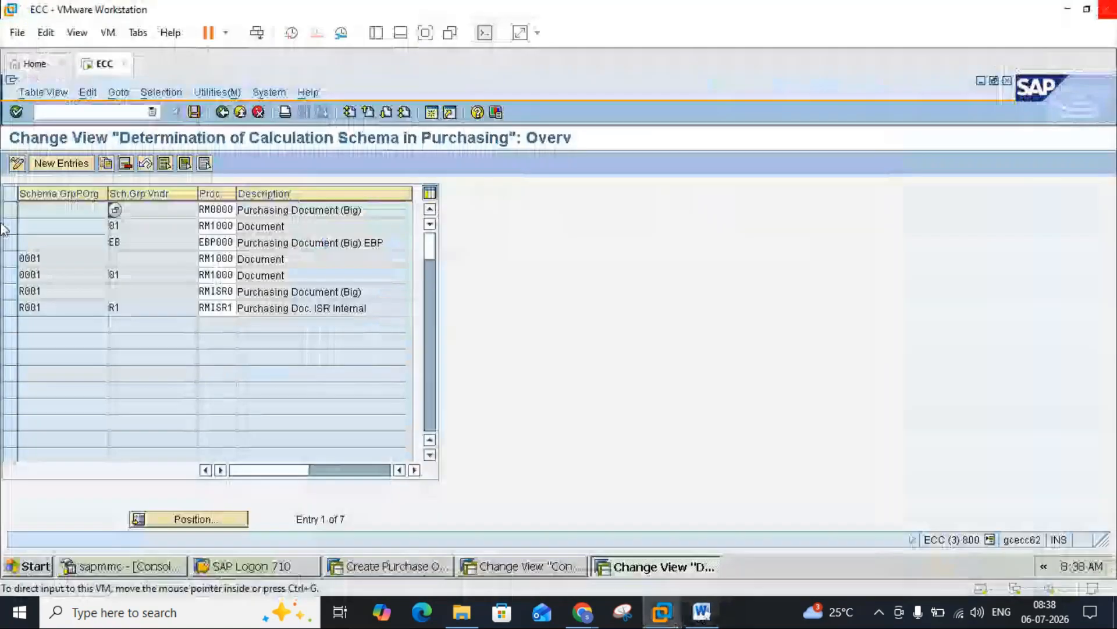
click(56, 163)
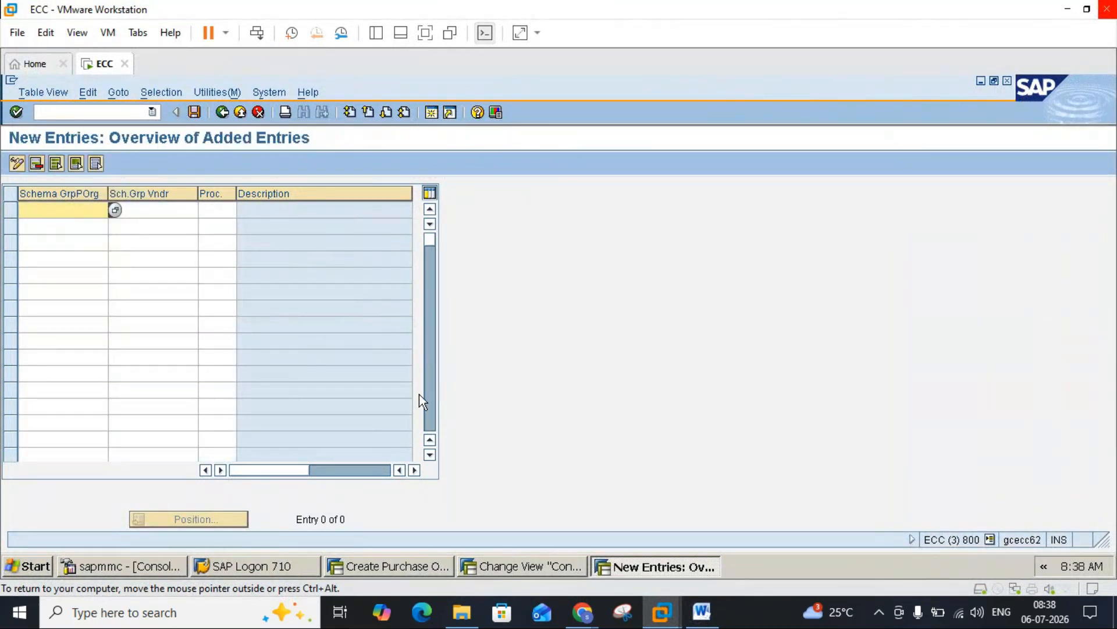
Following the Word notes, enter purchasing organization schema group Z001 and vendor schema group Z1 in the first new row
click(702, 613)
click(702, 613)
text(Z001)
click(702, 612)
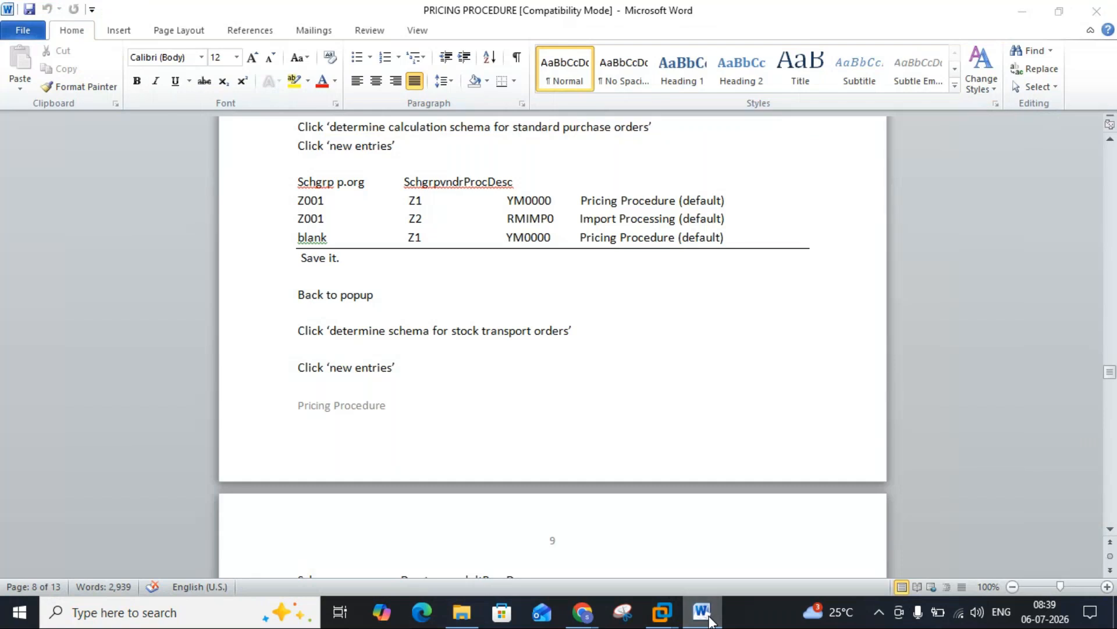
click(708, 620)
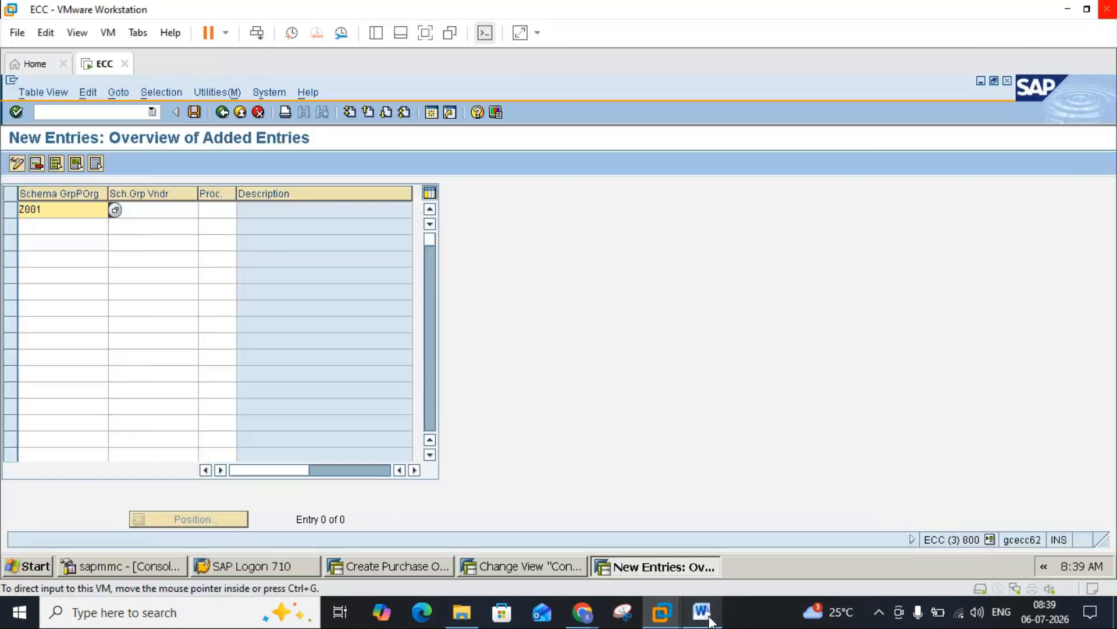
click(169, 211)
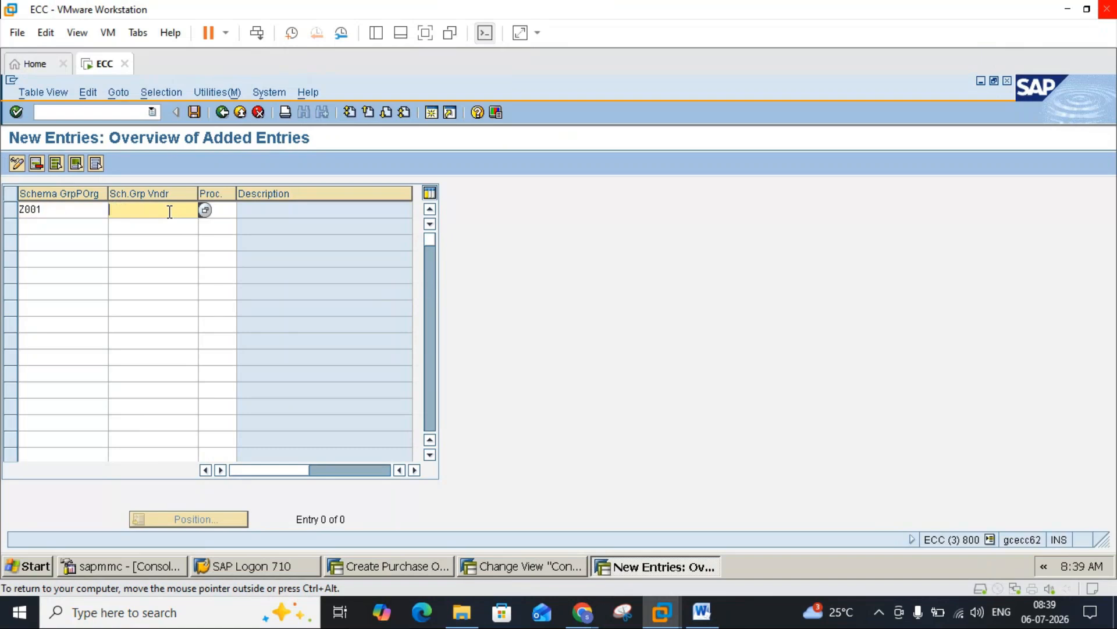
text(Z1)
click(223, 212)
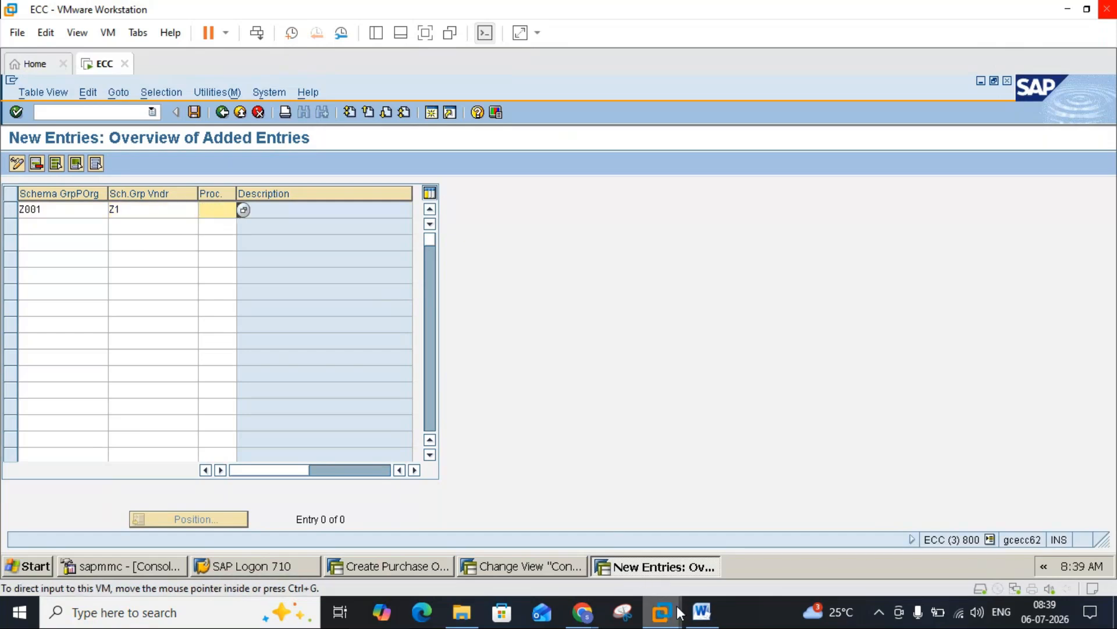
Check the Word notes and choose procedure YM0000 (New Pricing Procedure) from the possible values for the Z001/Z1 row
click(695, 616)
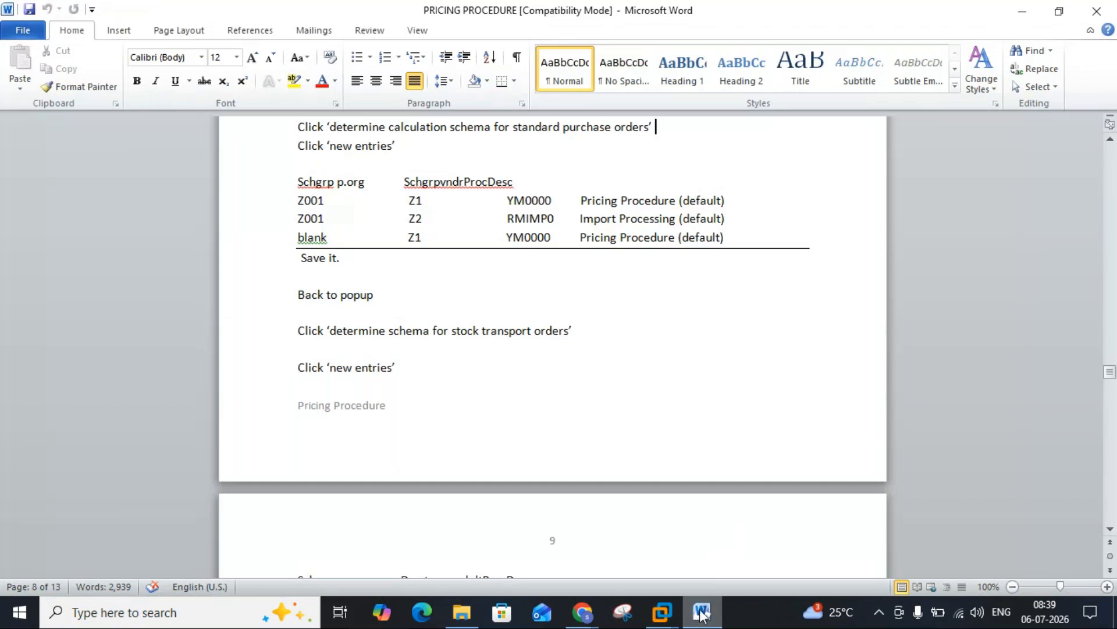
click(699, 612)
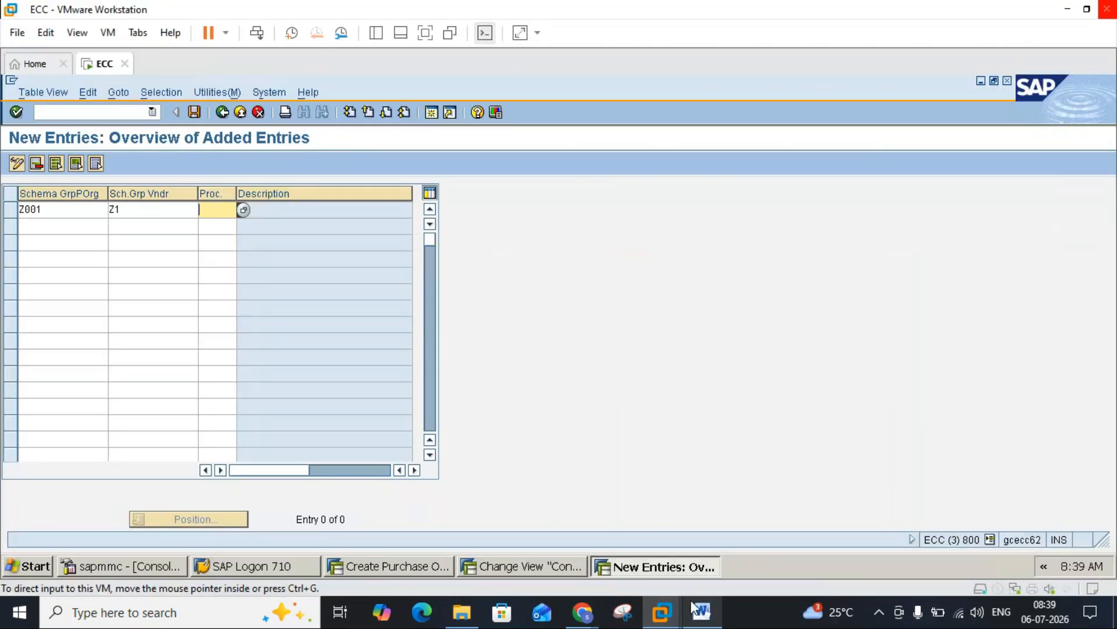
click(243, 210)
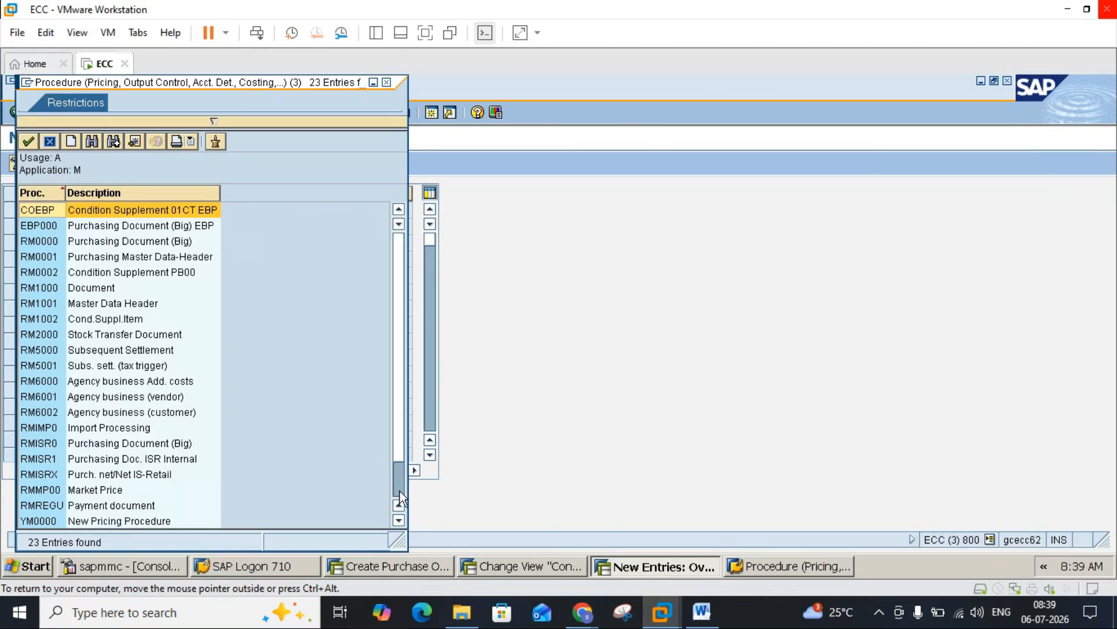
scroll(401, 497, down, 1)
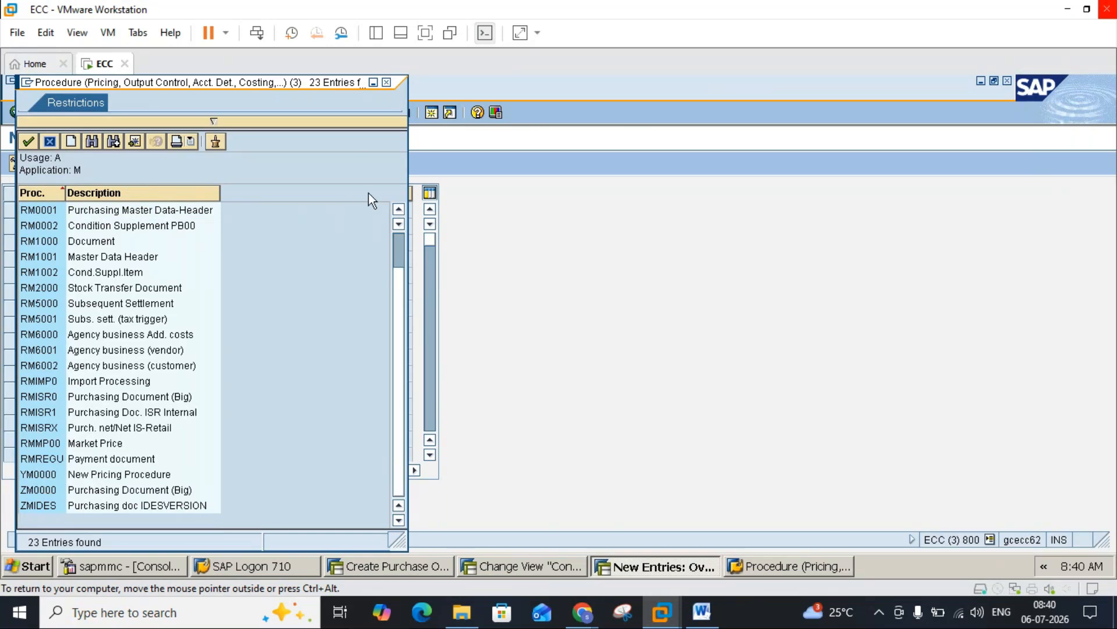
click(399, 209)
click(399, 210)
click(400, 210)
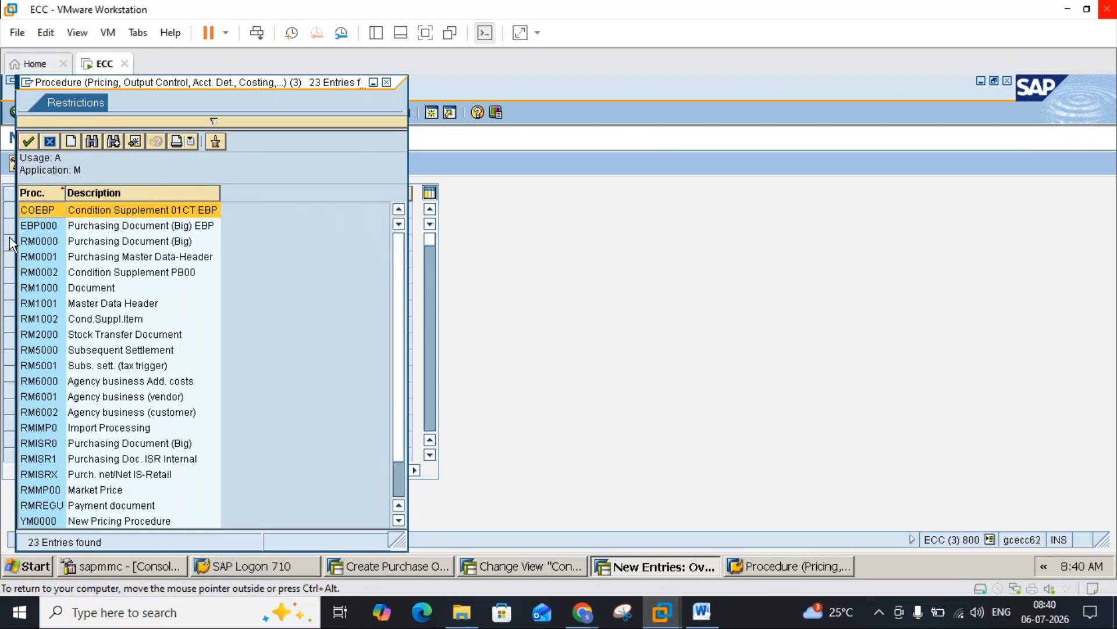
click(45, 243)
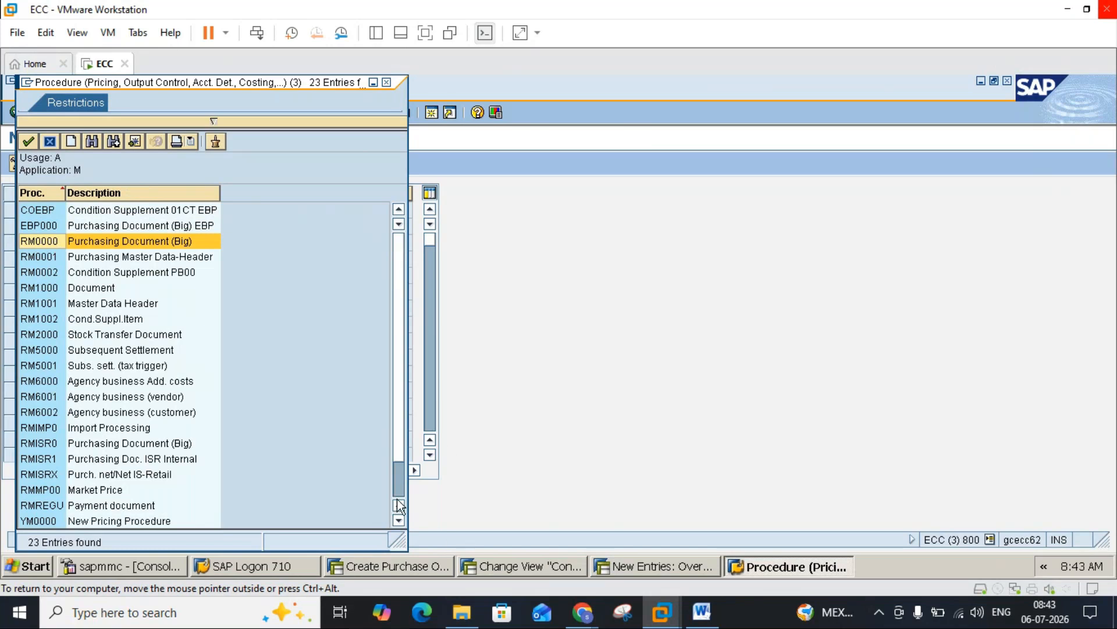
scroll(399, 486, down, 1)
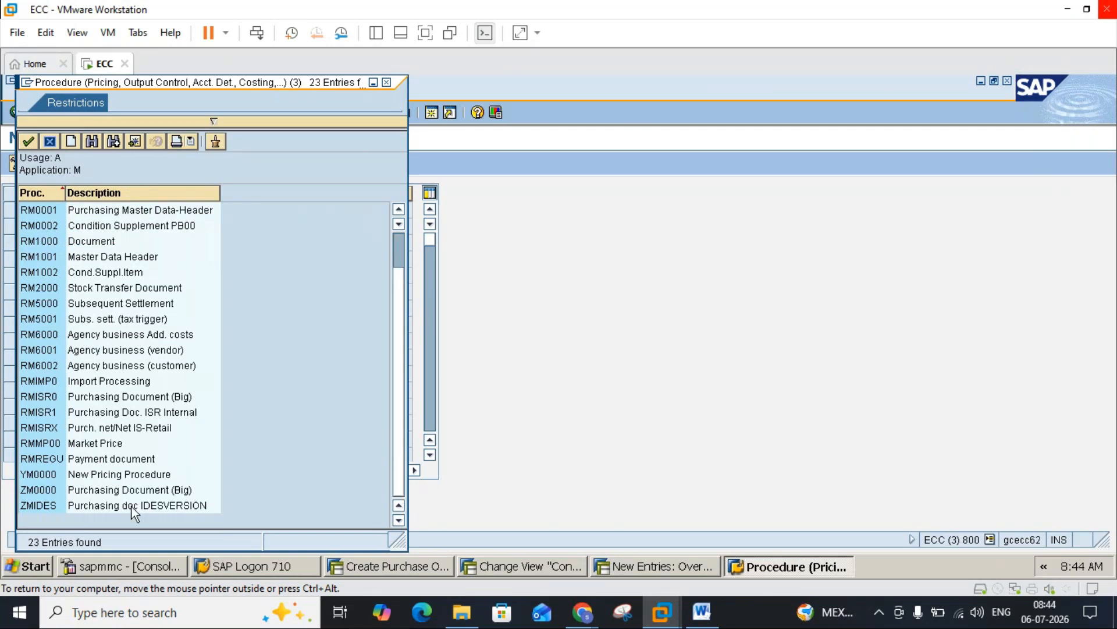
click(11, 475)
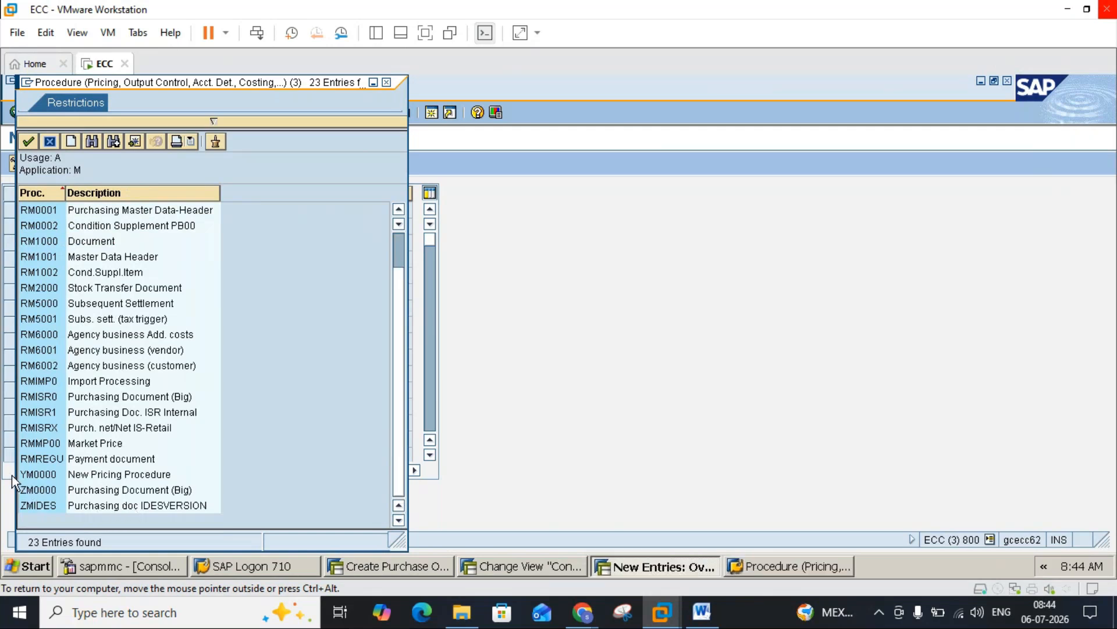
double_click(40, 474)
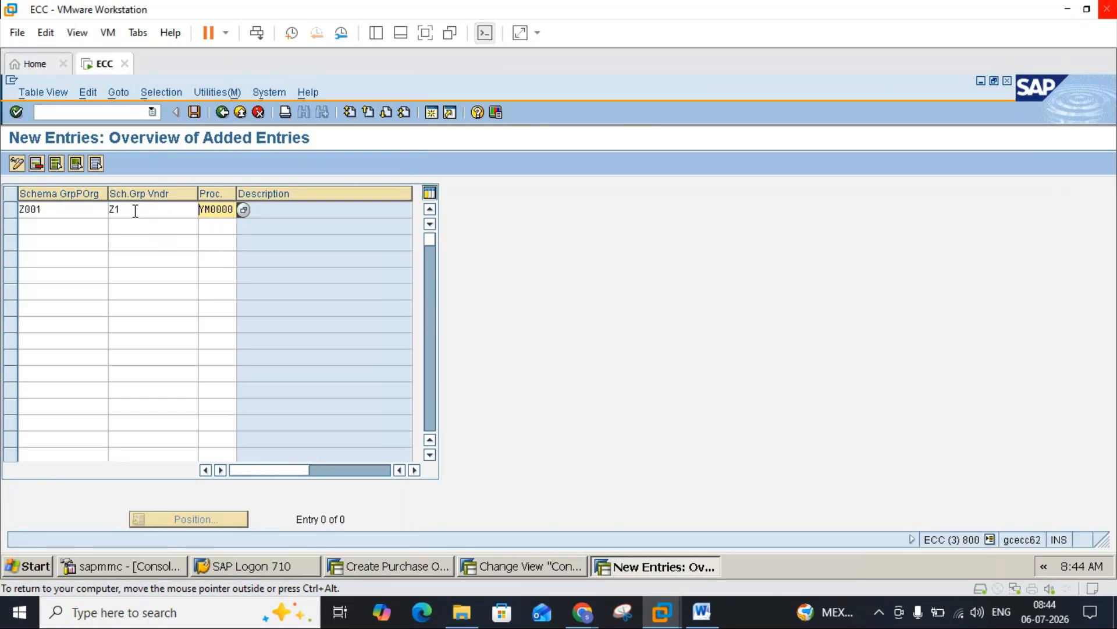
Check the Word notes and enter schema group Z001 with vendor schema group Z2 in the second row
click(704, 613)
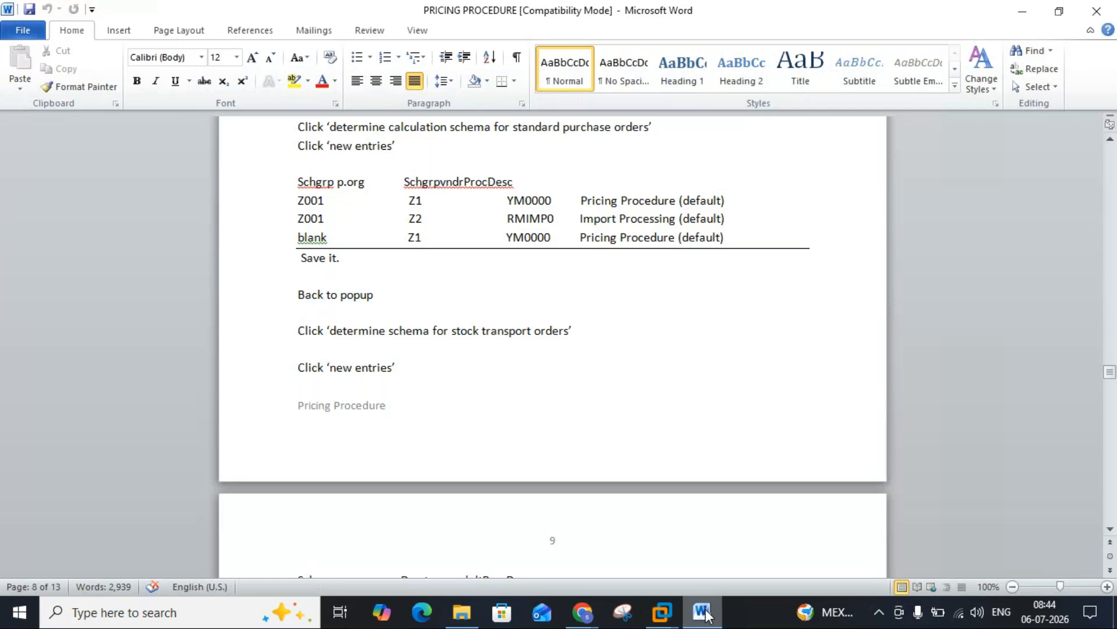
click(703, 611)
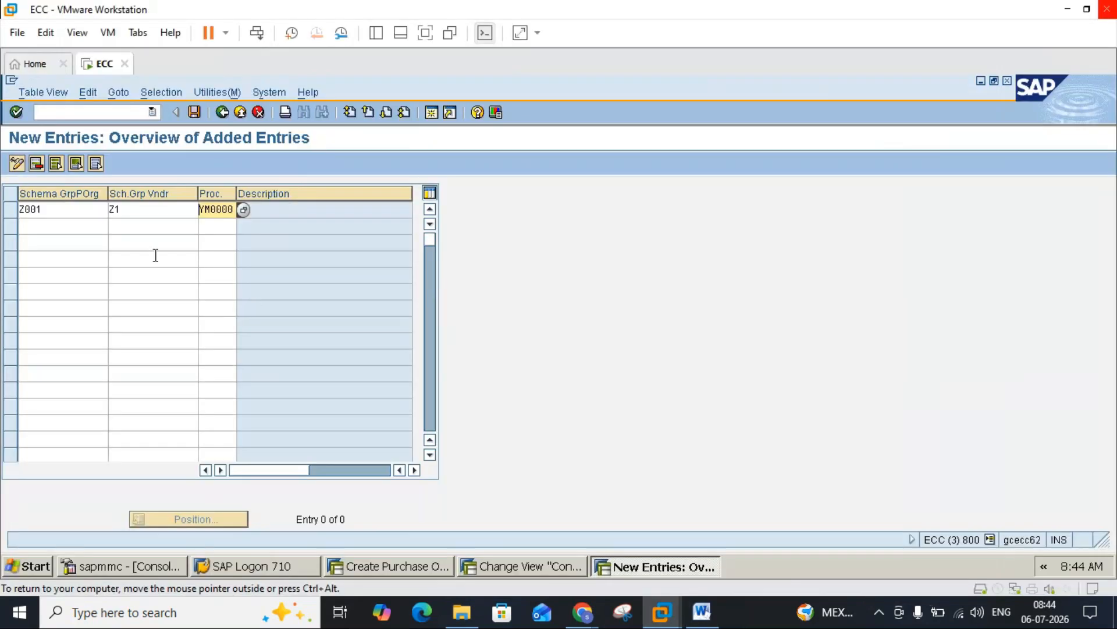
click(85, 226)
text(Z)
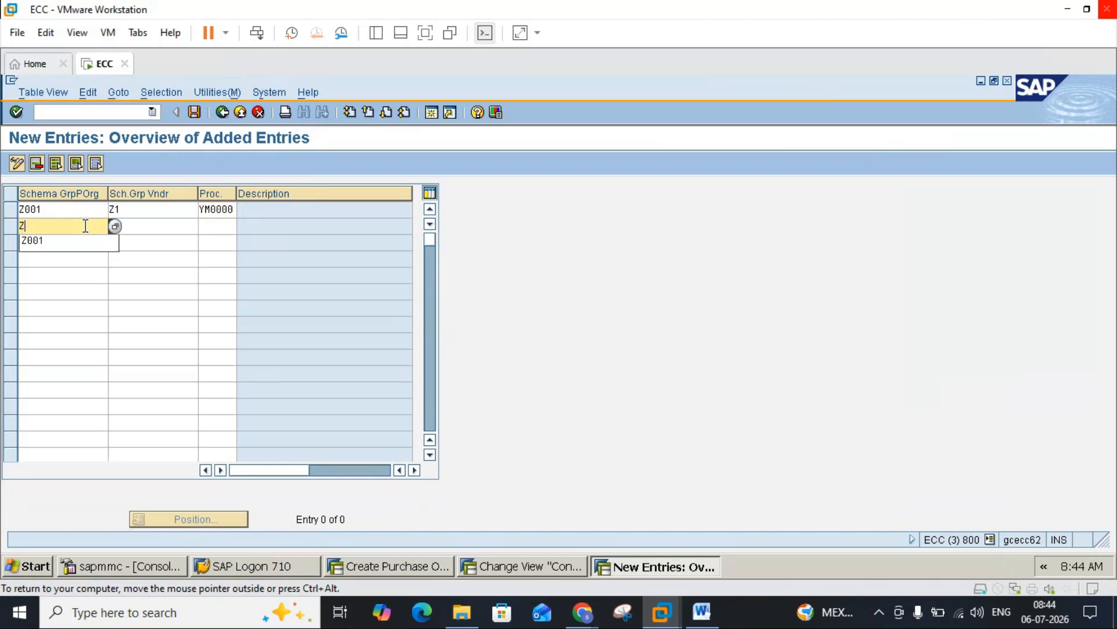
text(001)
click(164, 227)
text(Z)
click(151, 227)
text(2)
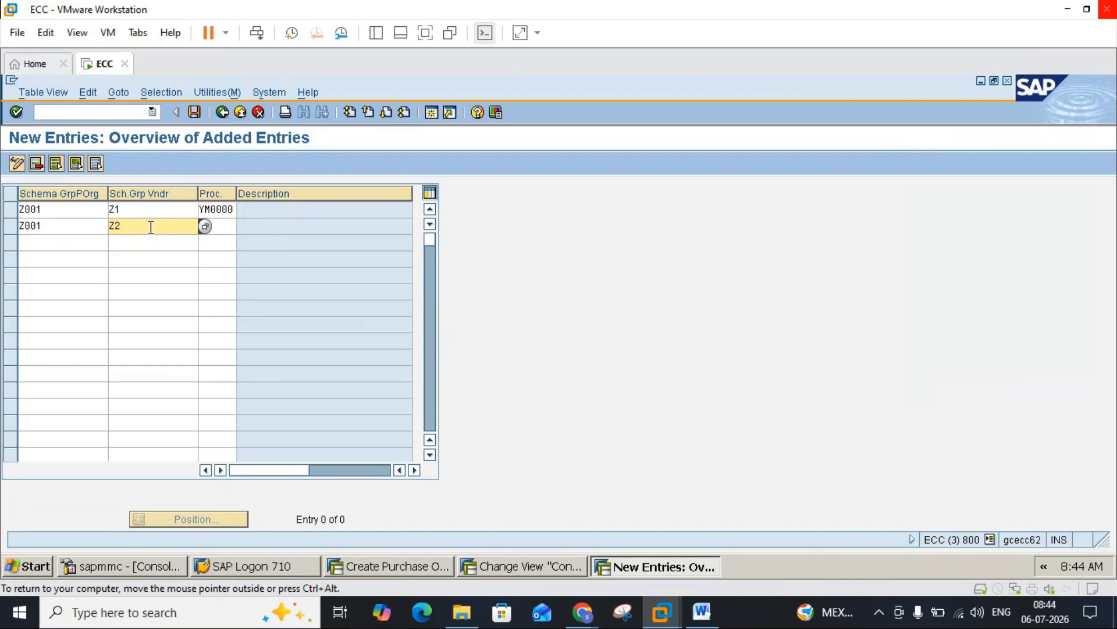
key(Tab)
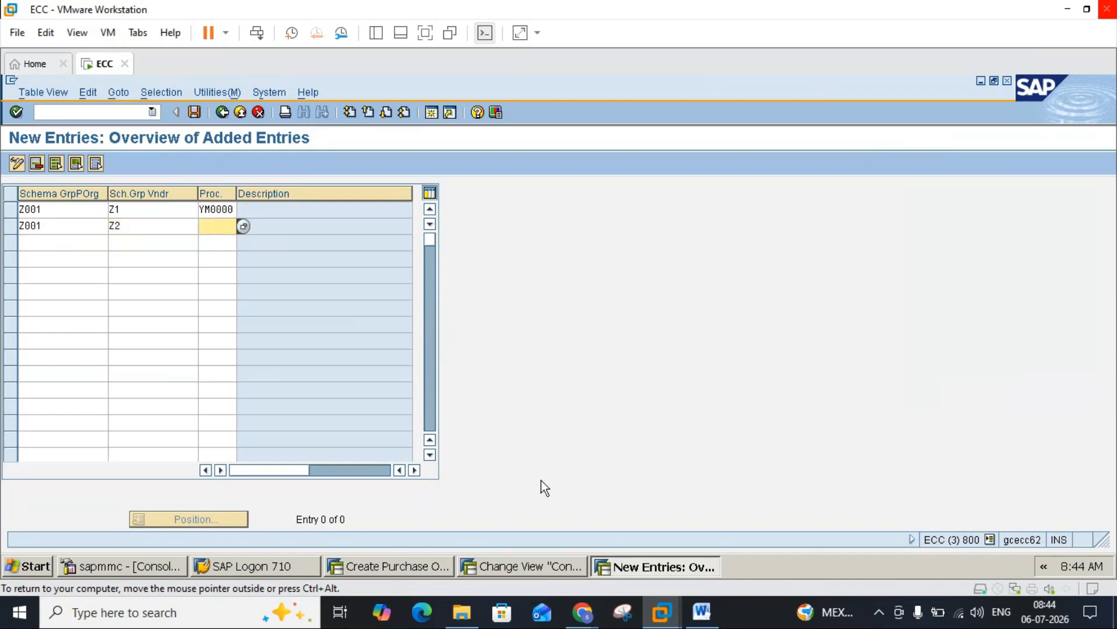
Look up the second row's procedure in the Word notes and choose RMIMP0 (Import Processing) from the possible values for it
mouse_move(662, 611)
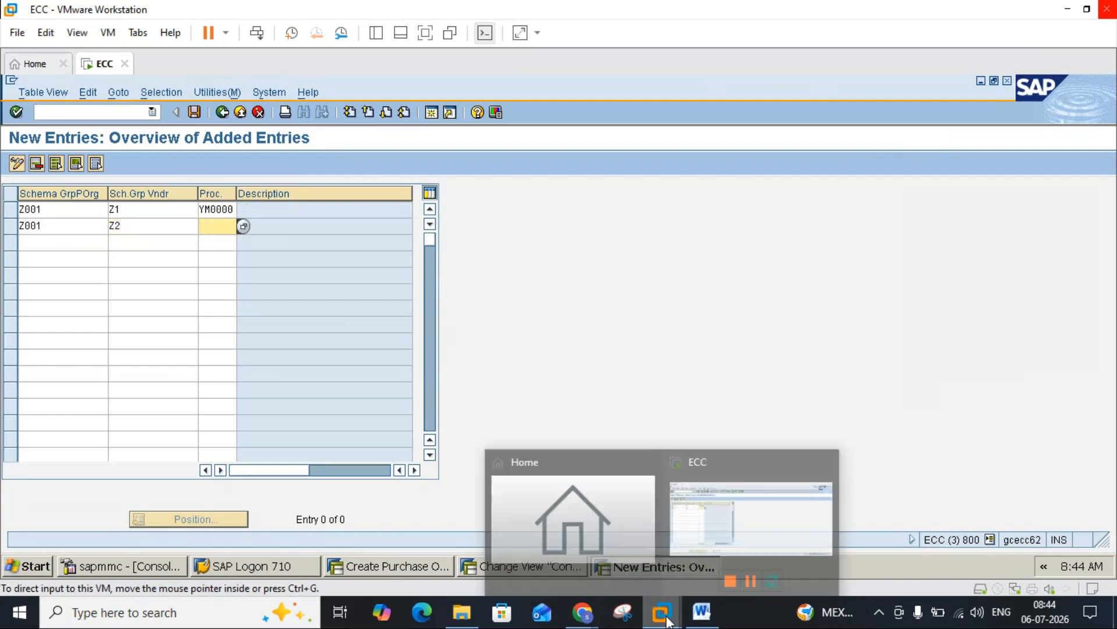
click(681, 529)
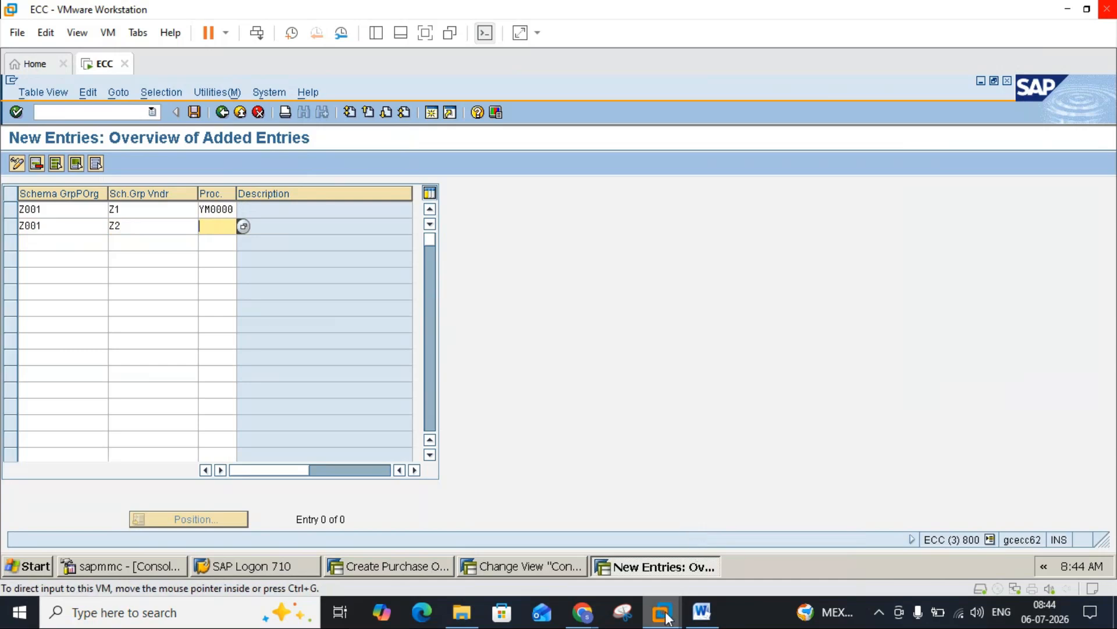
mouse_move(669, 615)
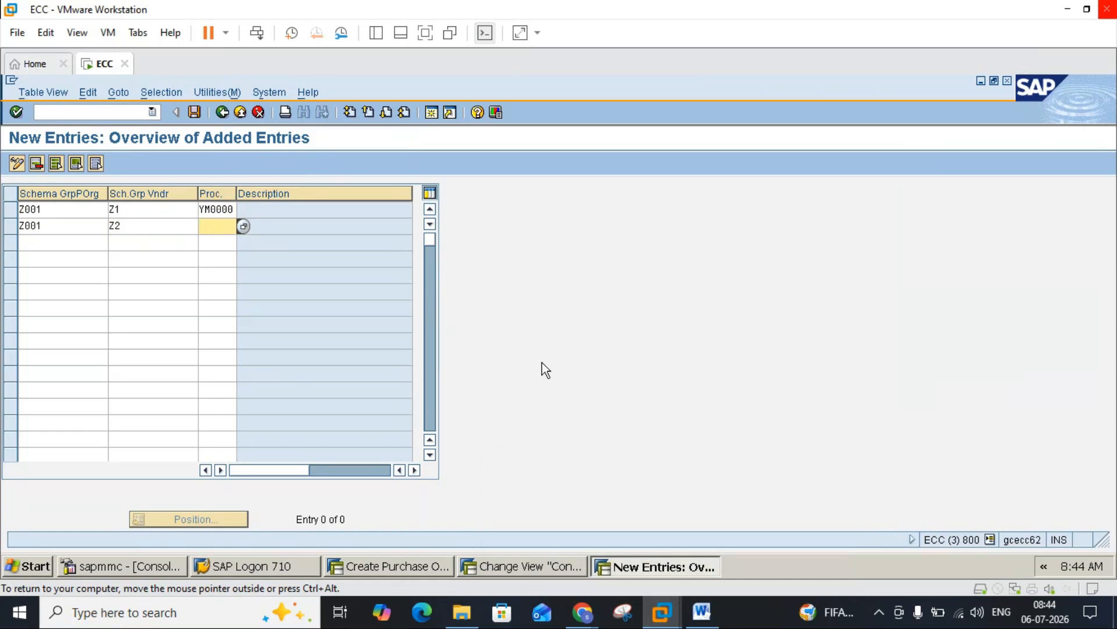
click(704, 614)
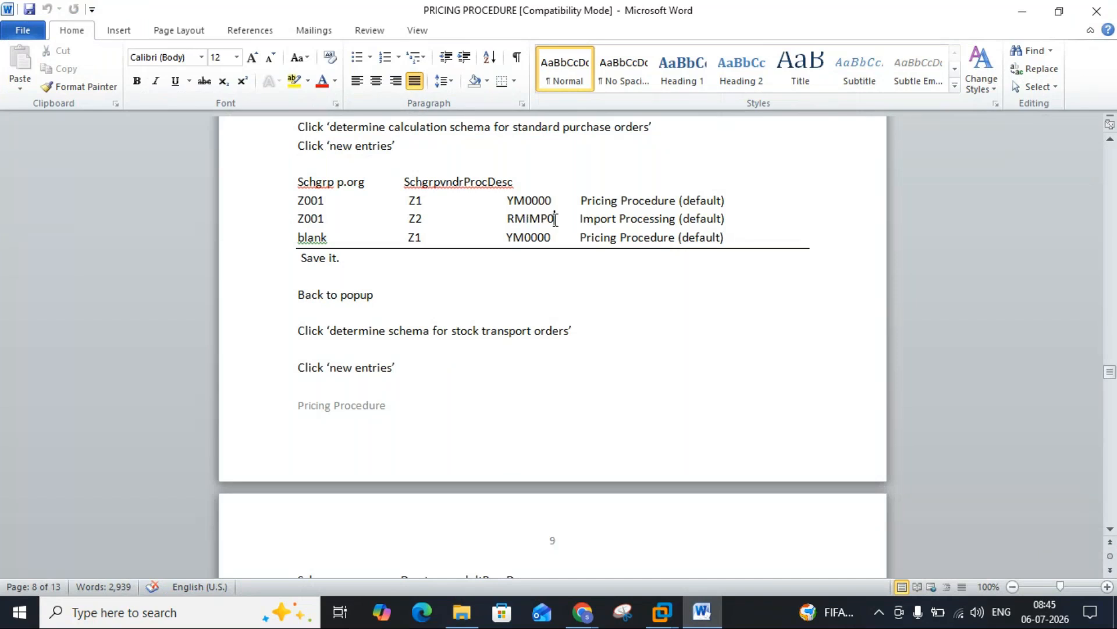
double_click(504, 223)
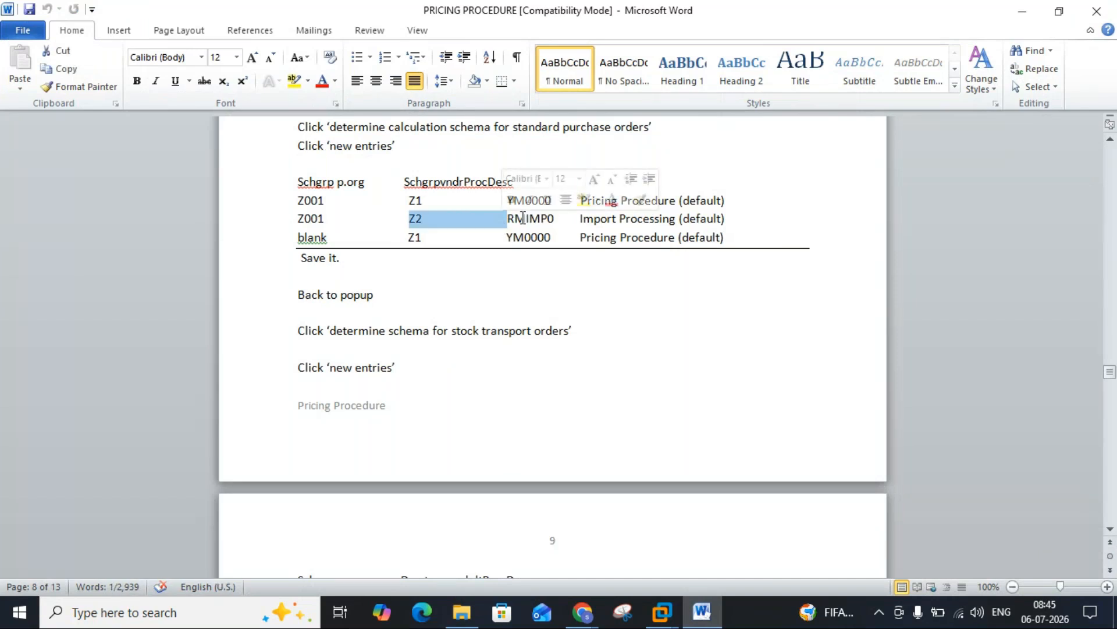
click(519, 220)
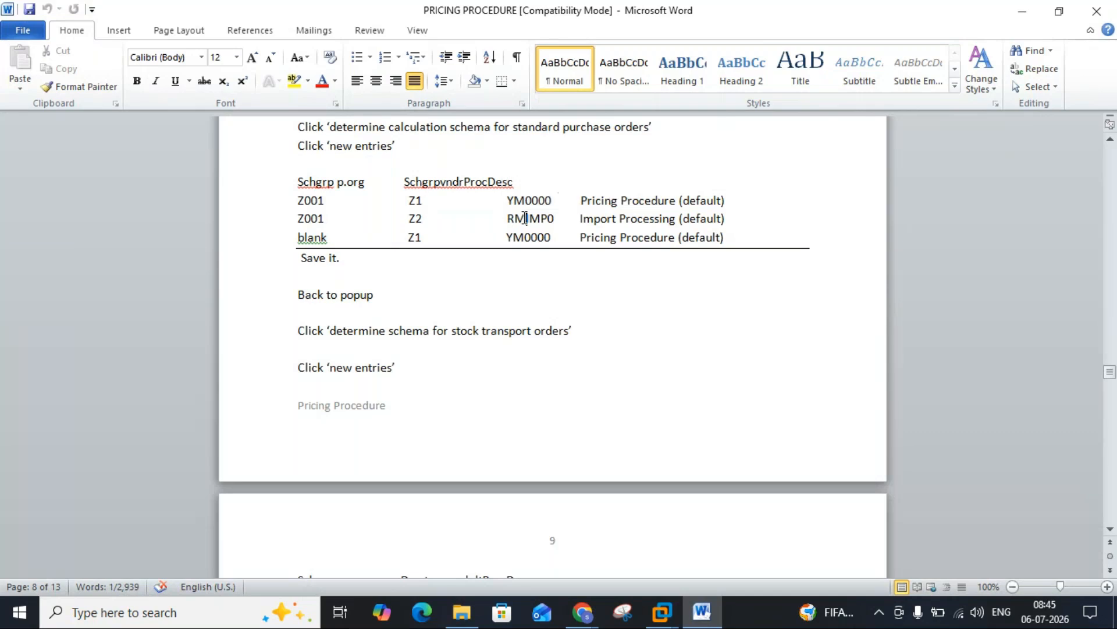
click(710, 622)
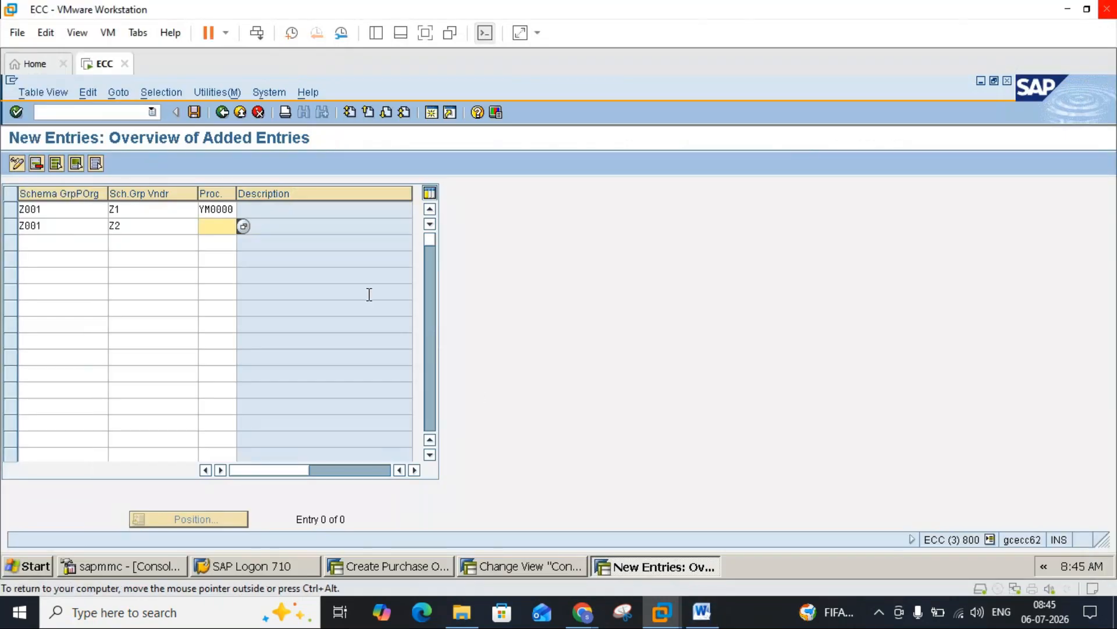
click(243, 225)
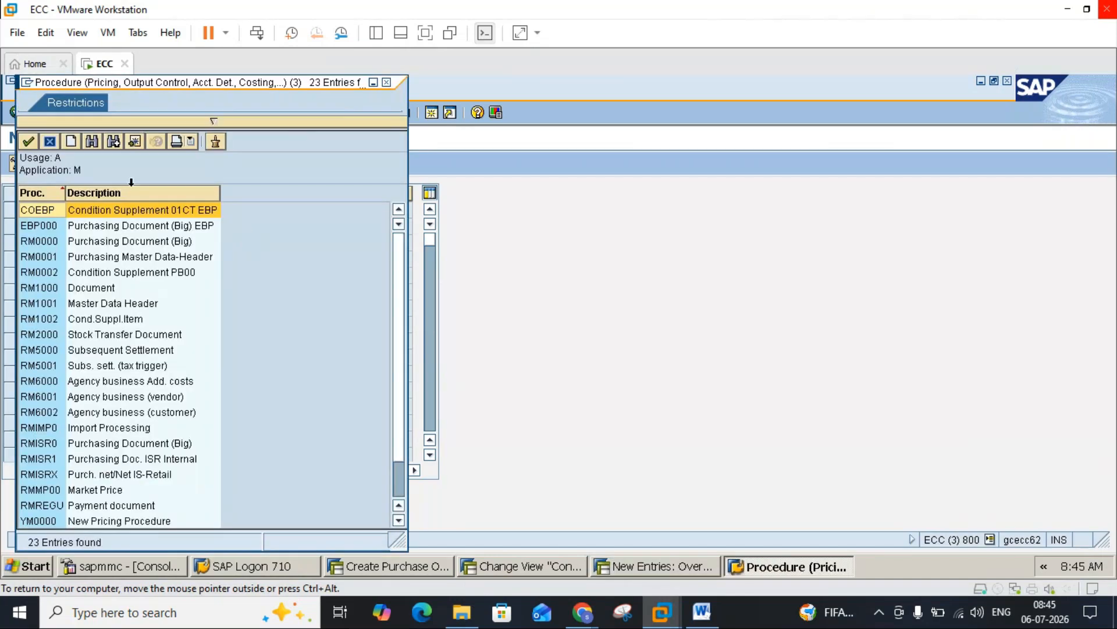
click(93, 143)
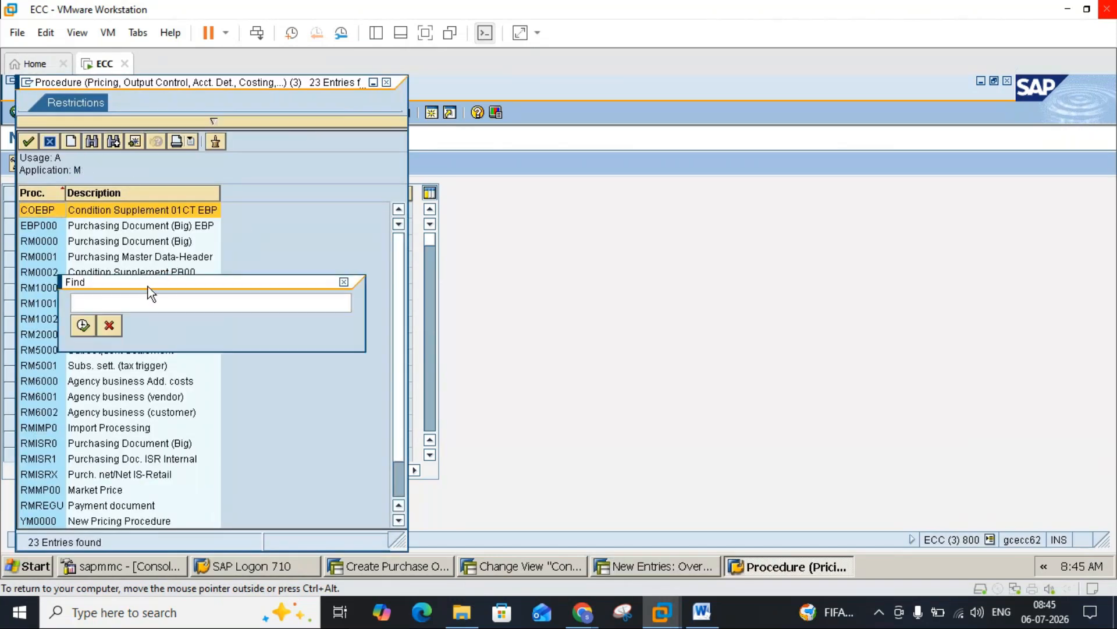
text(RMIMPO)
key(Return)
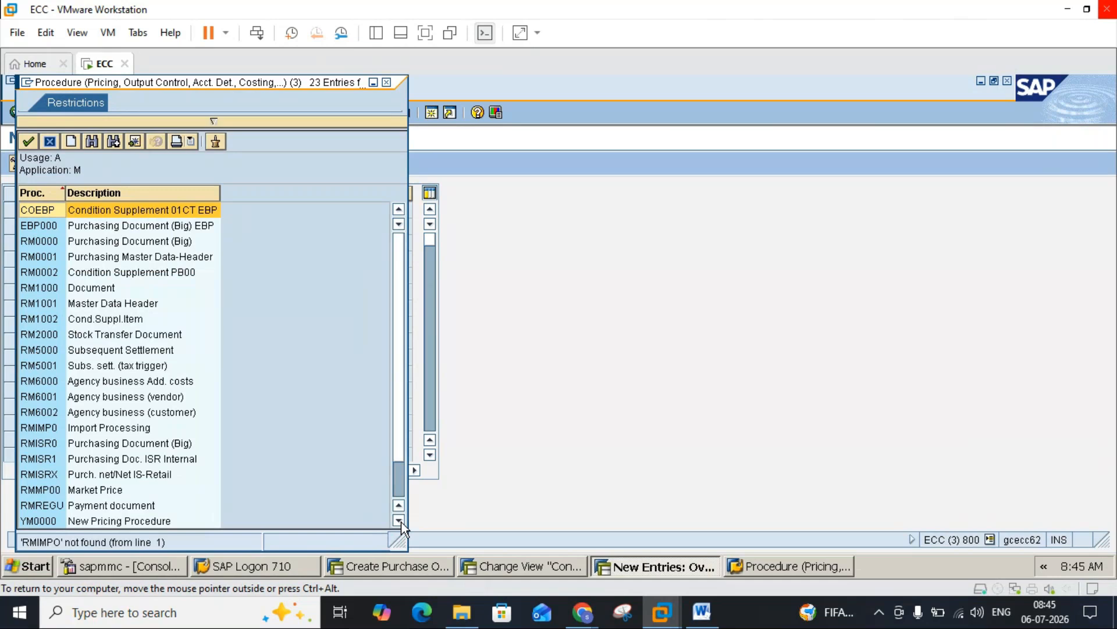
scroll(400, 521, down, 3)
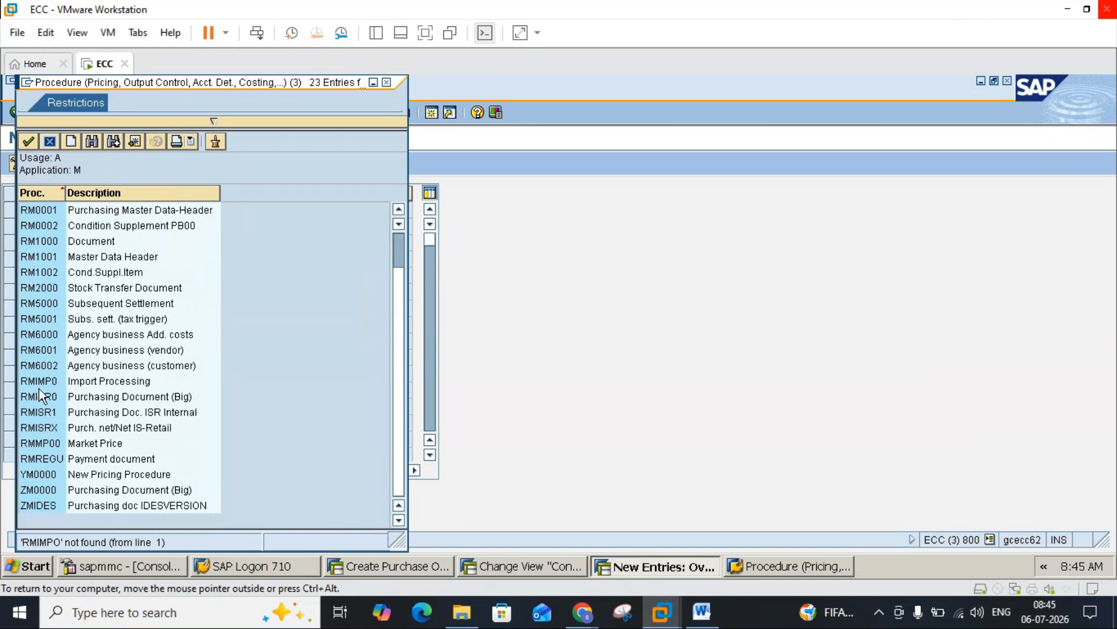
double_click(104, 381)
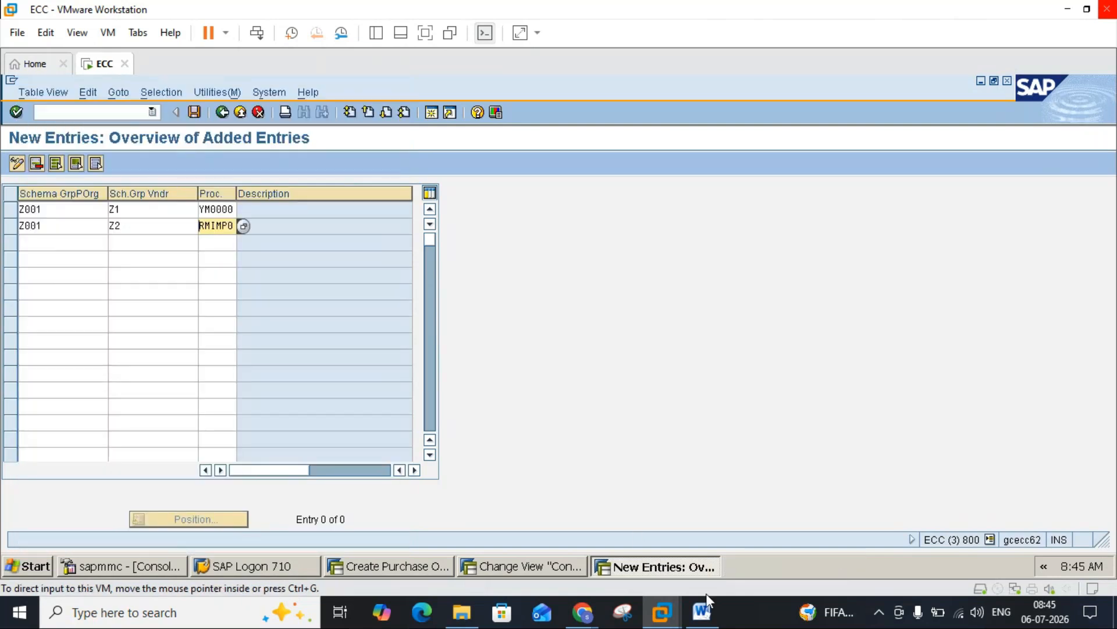
Review the possible vendor schema groups for the second row, comparing the domestic vendor and foreign vendor entries
mouse_move(702, 611)
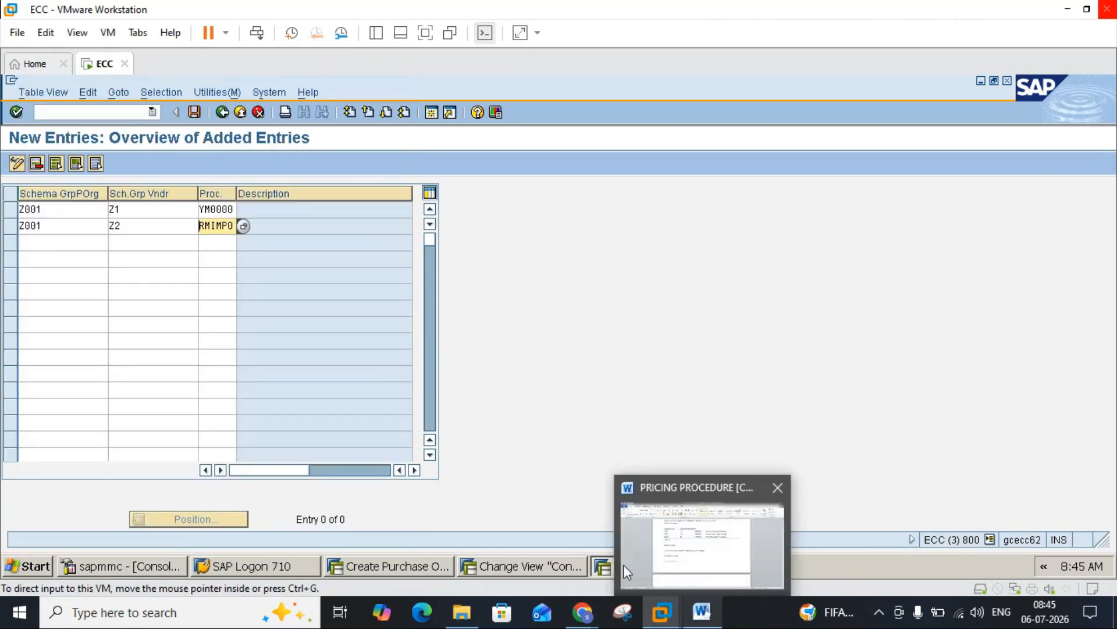
click(141, 226)
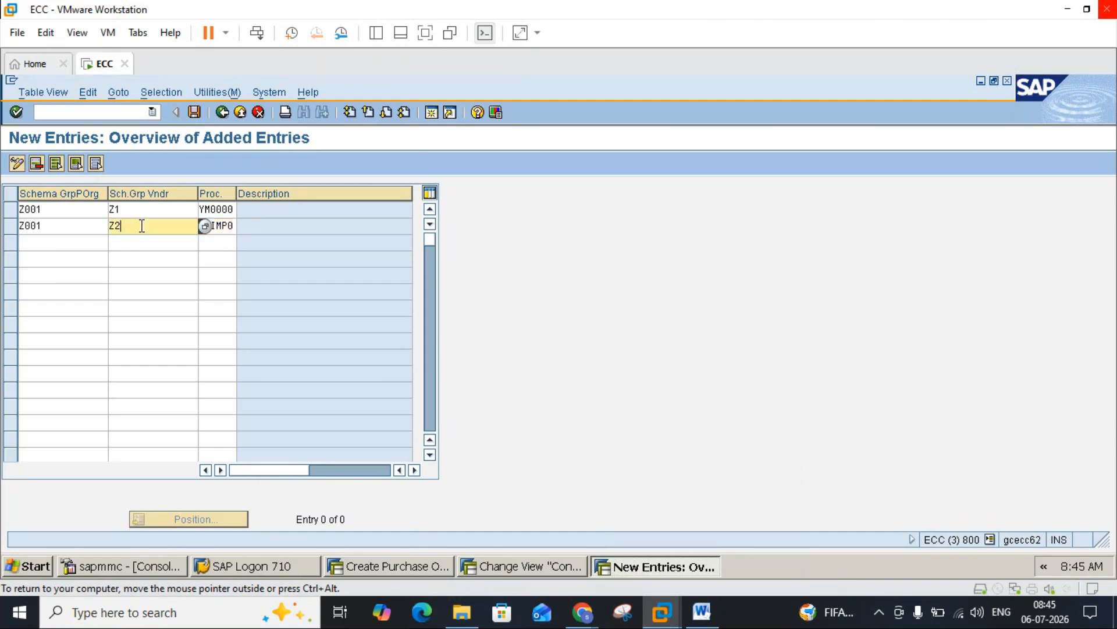
click(204, 225)
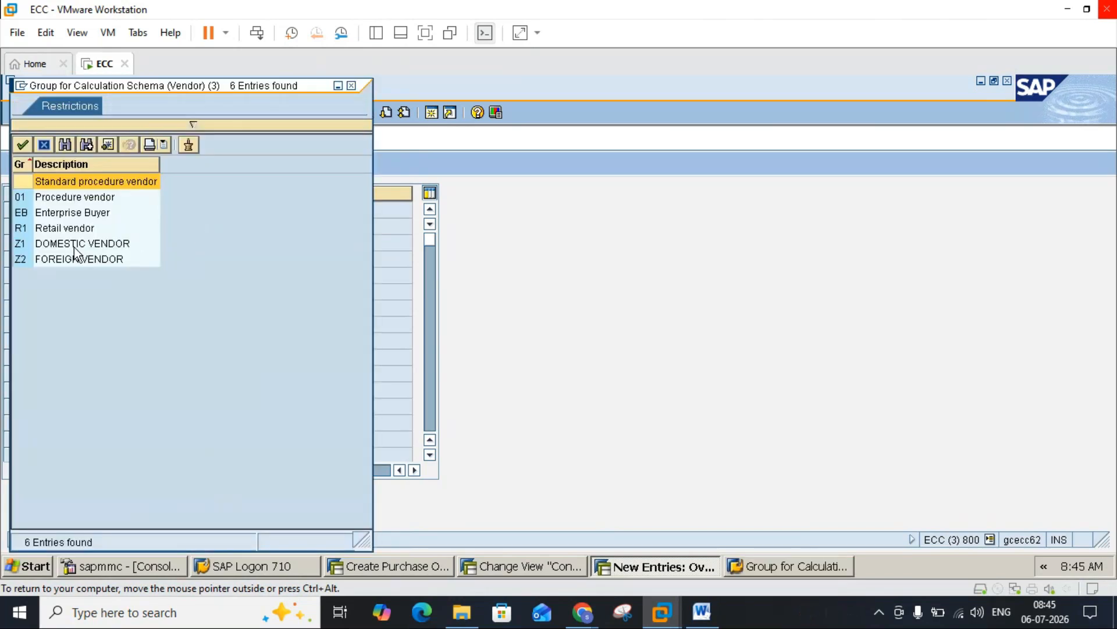
click(74, 248)
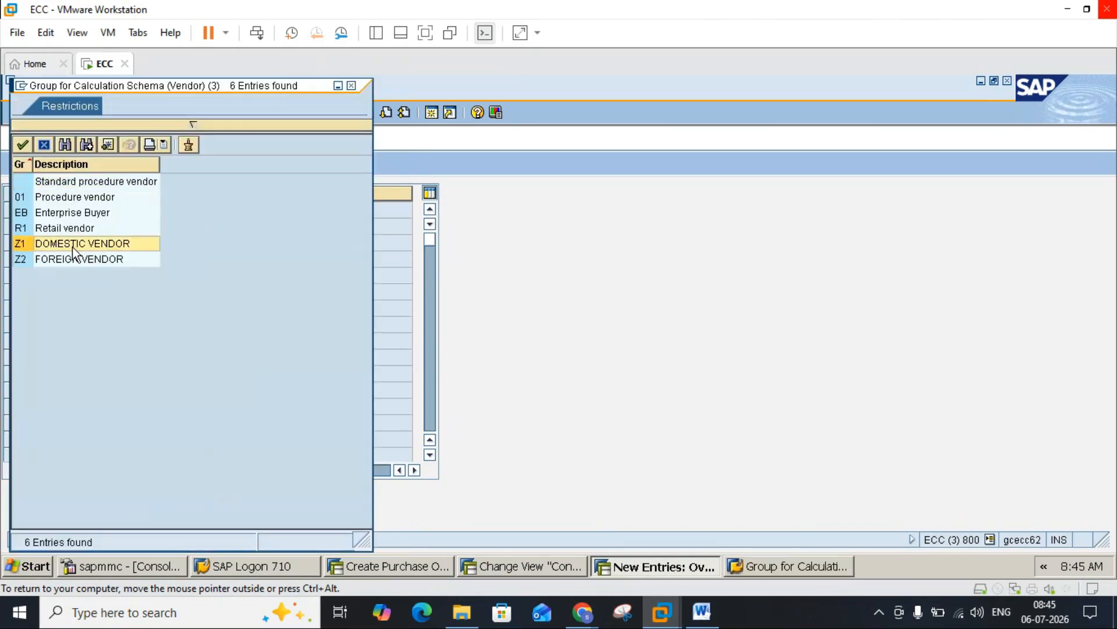
click(74, 259)
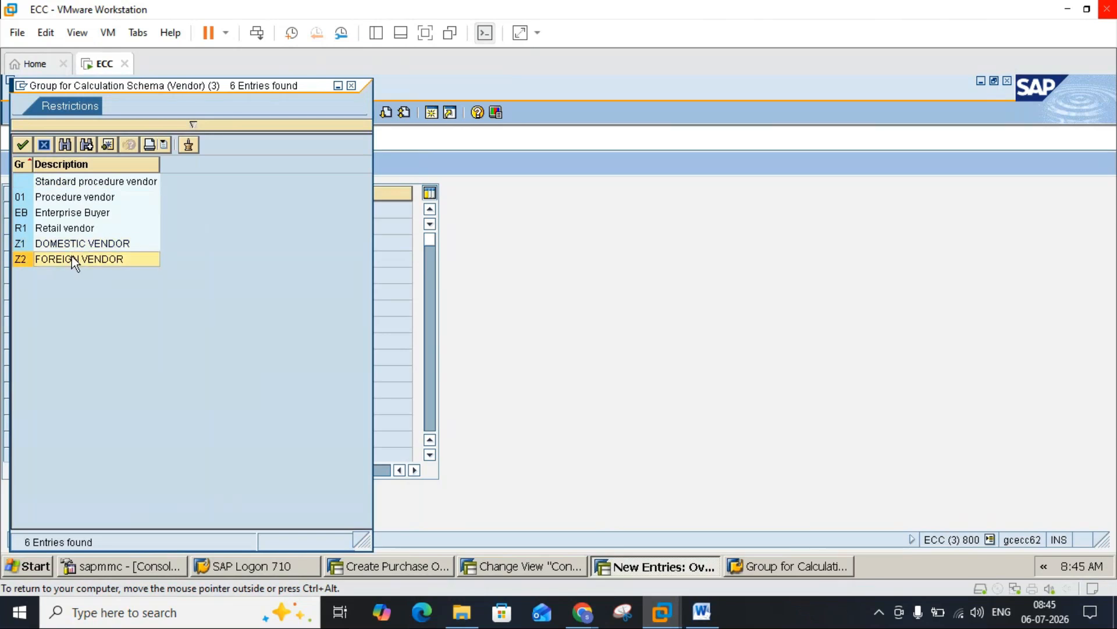
click(351, 85)
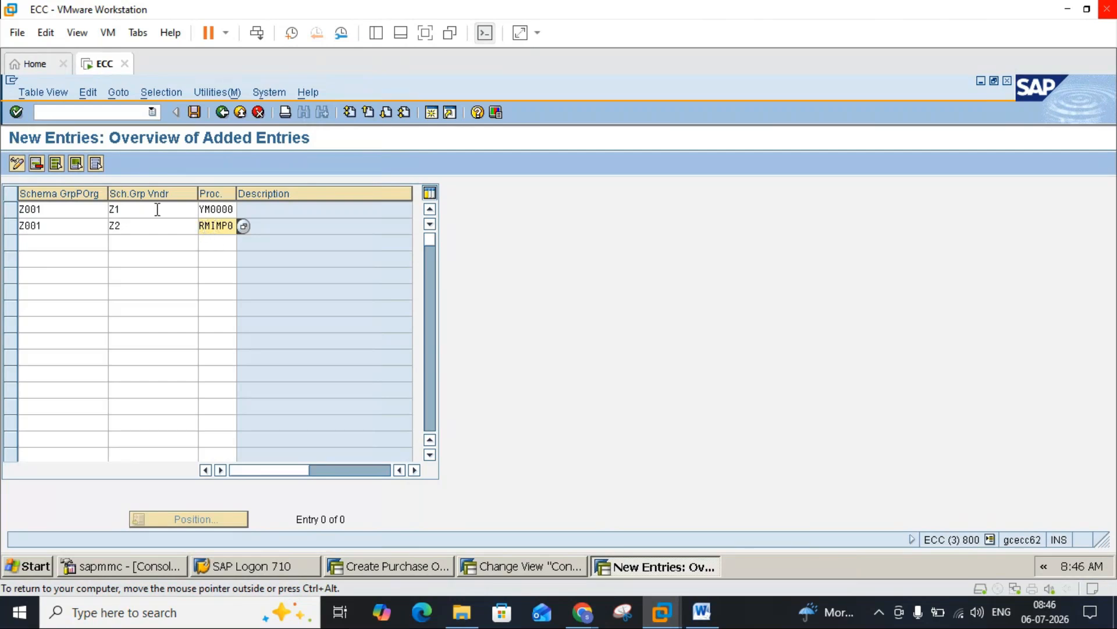
Check the Word notes and enter vendor schema group Z1 in the third row, leaving its purchasing organization schema group blank
click(50, 243)
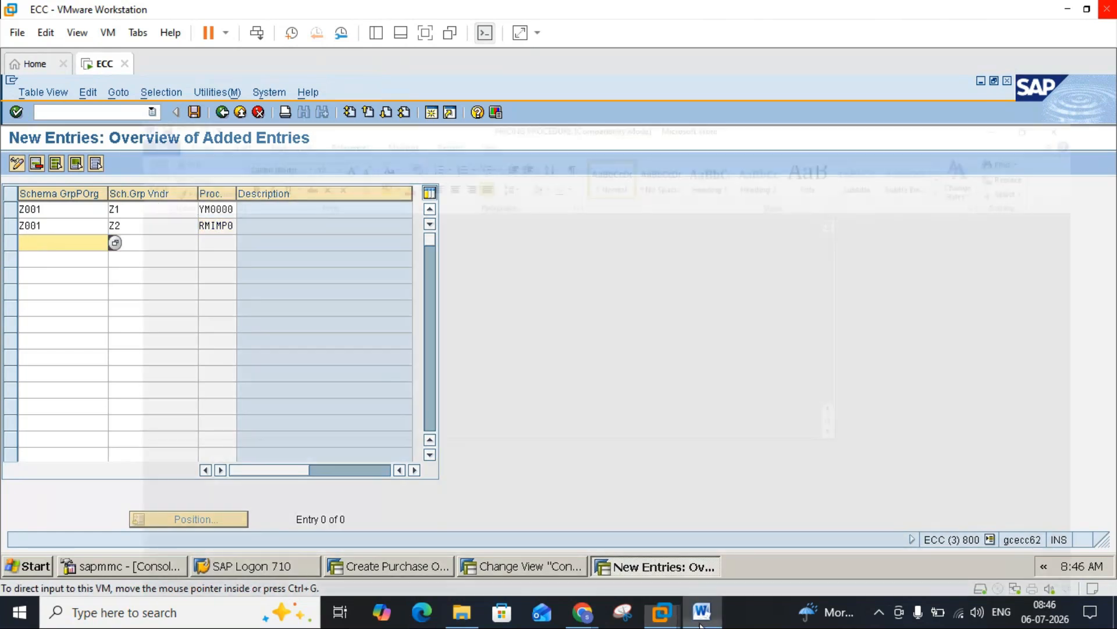
click(700, 612)
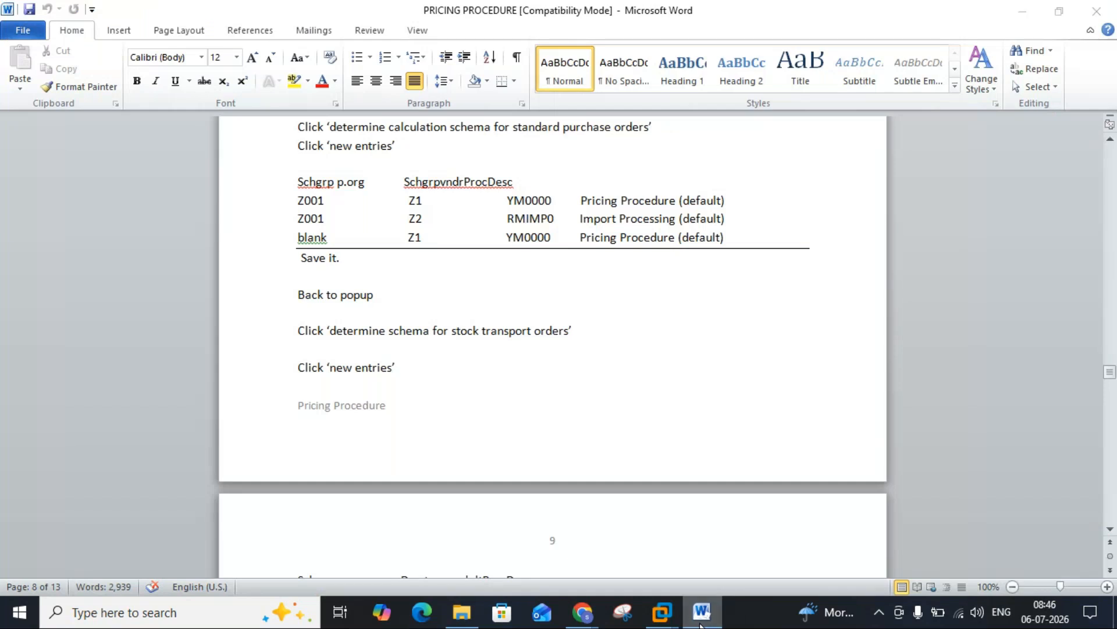
click(701, 612)
click(150, 243)
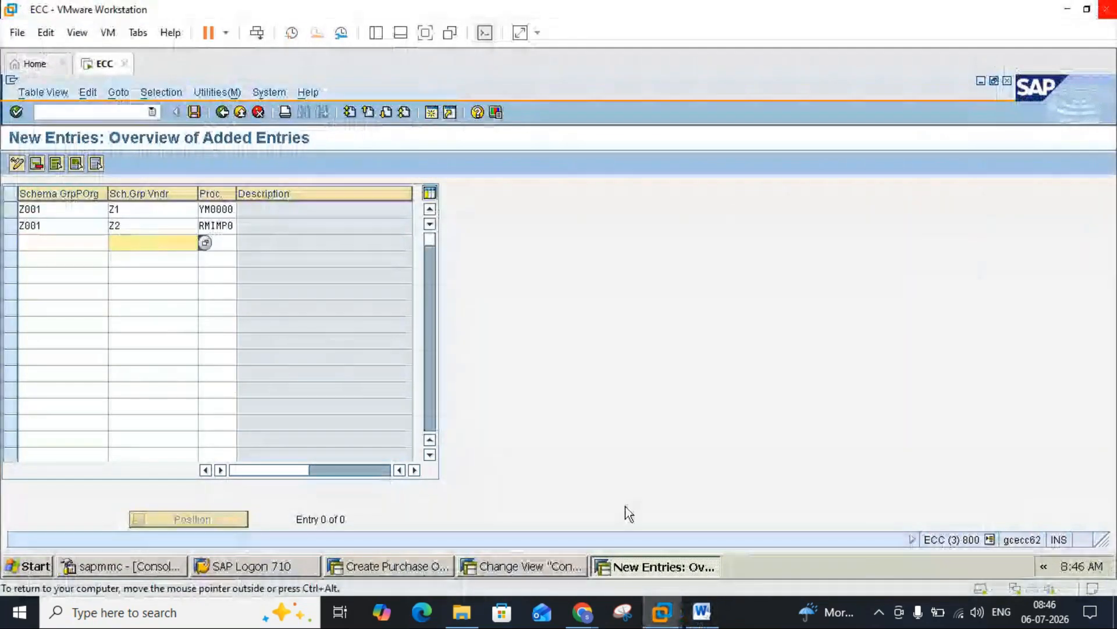
click(701, 618)
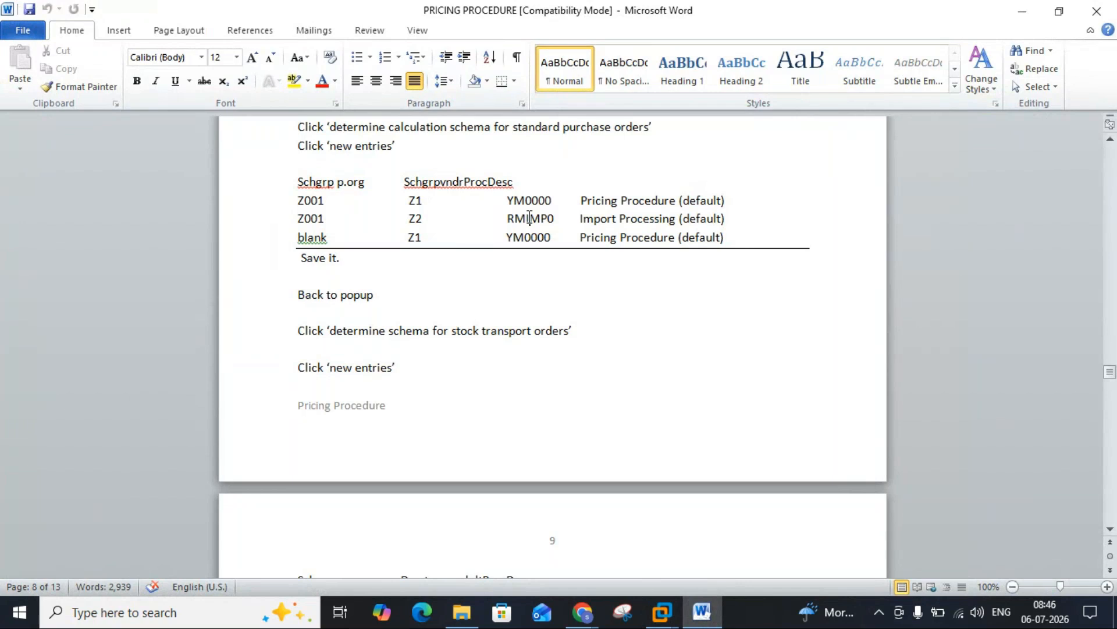
double_click(557, 219)
click(534, 223)
click(709, 618)
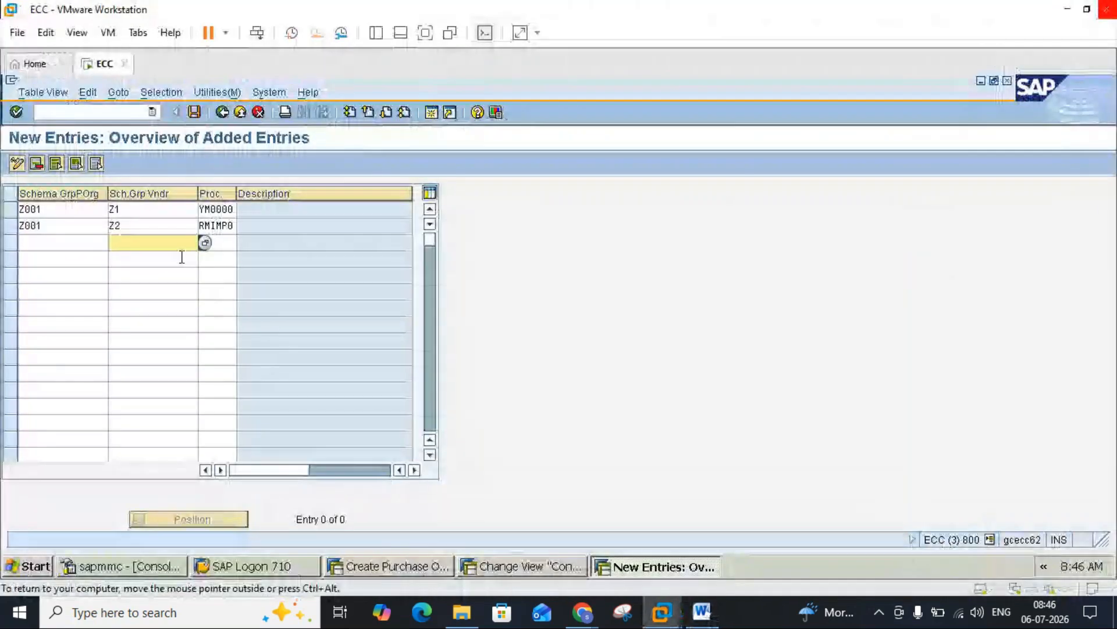
text(Z1)
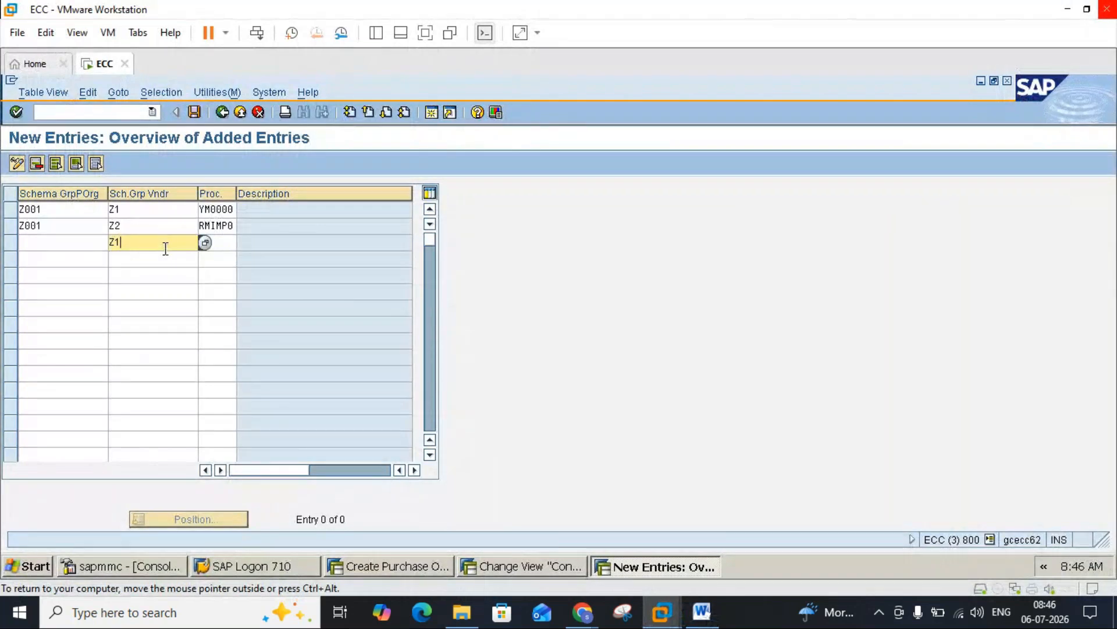
Choose procedure YM0000 (New Pricing Procedure) from the possible values for the third row and confirm the entries
click(230, 242)
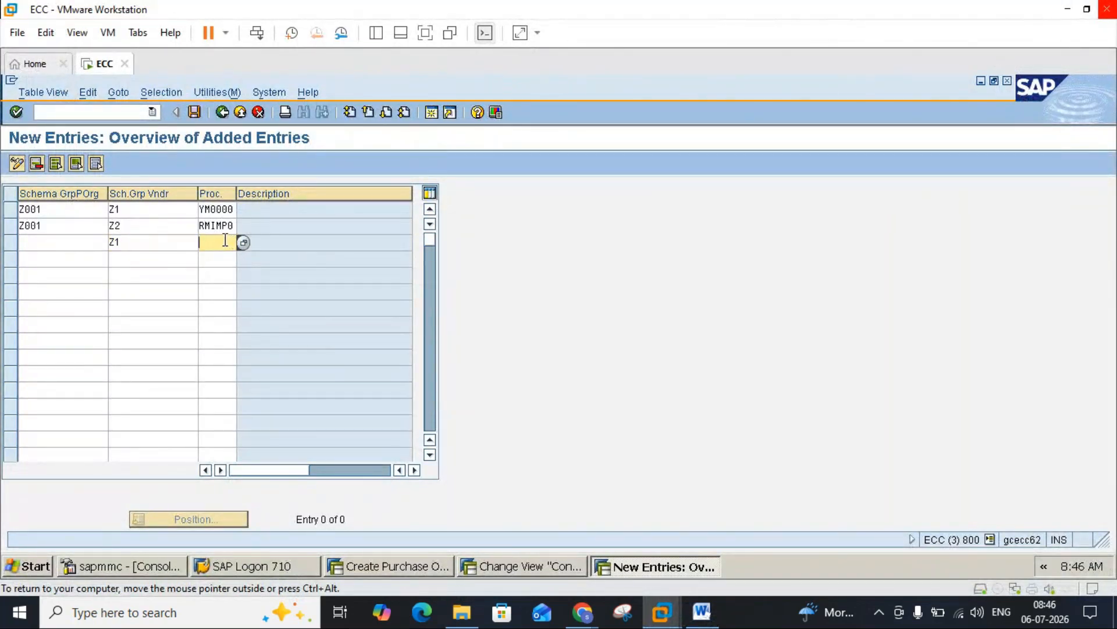
click(243, 243)
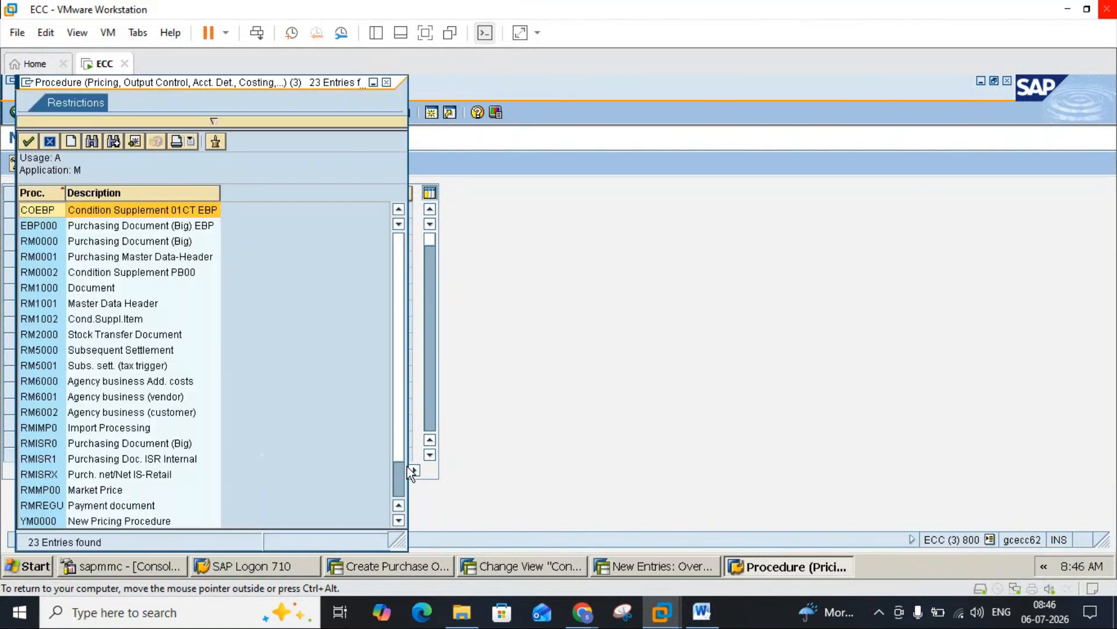
click(399, 477)
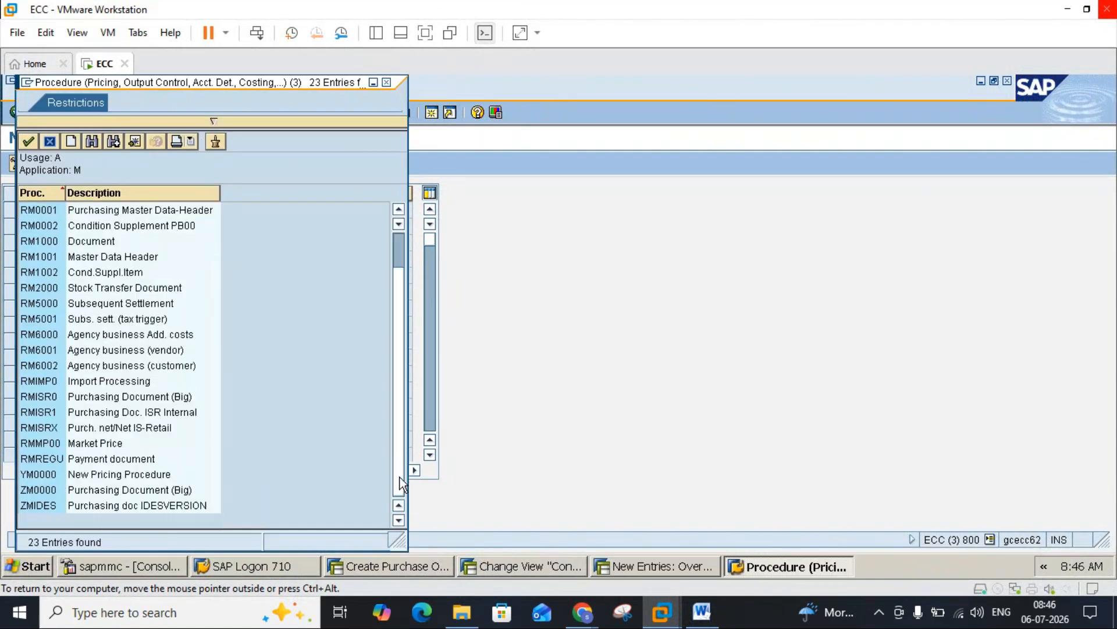
double_click(37, 474)
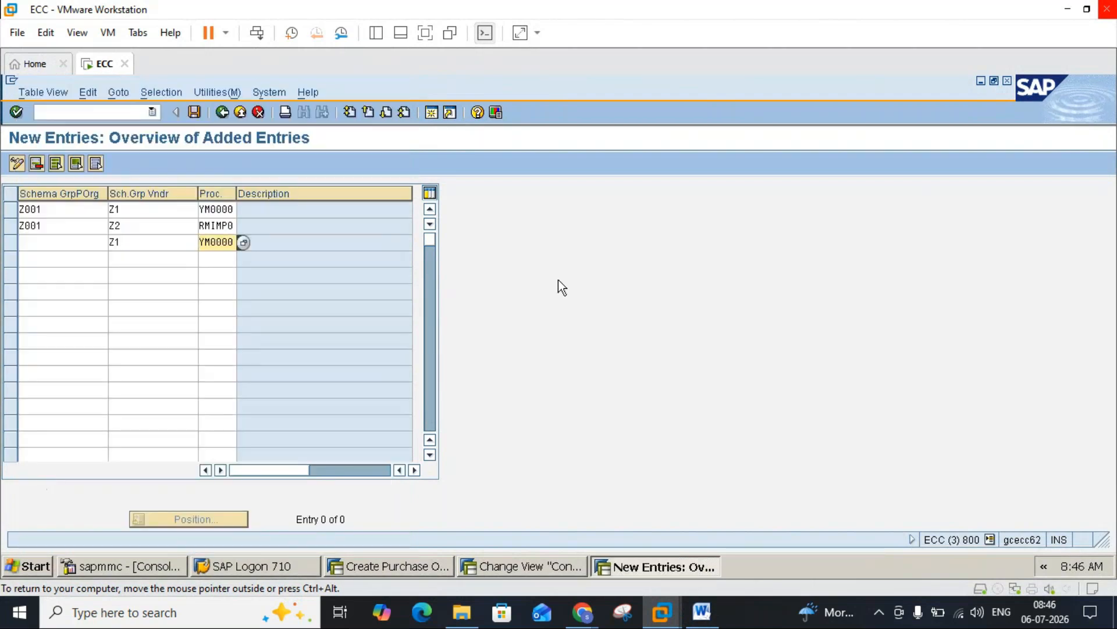
key(Return)
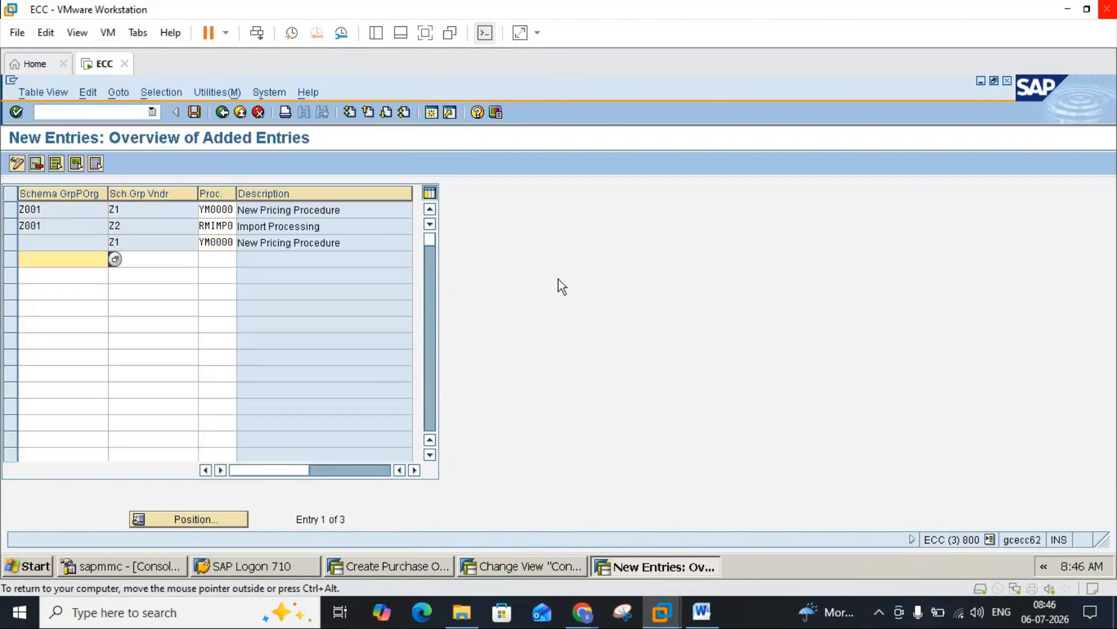
Save the new calculation schema entries to the proposed customizing request, check the Word notes and return to the overview
click(193, 114)
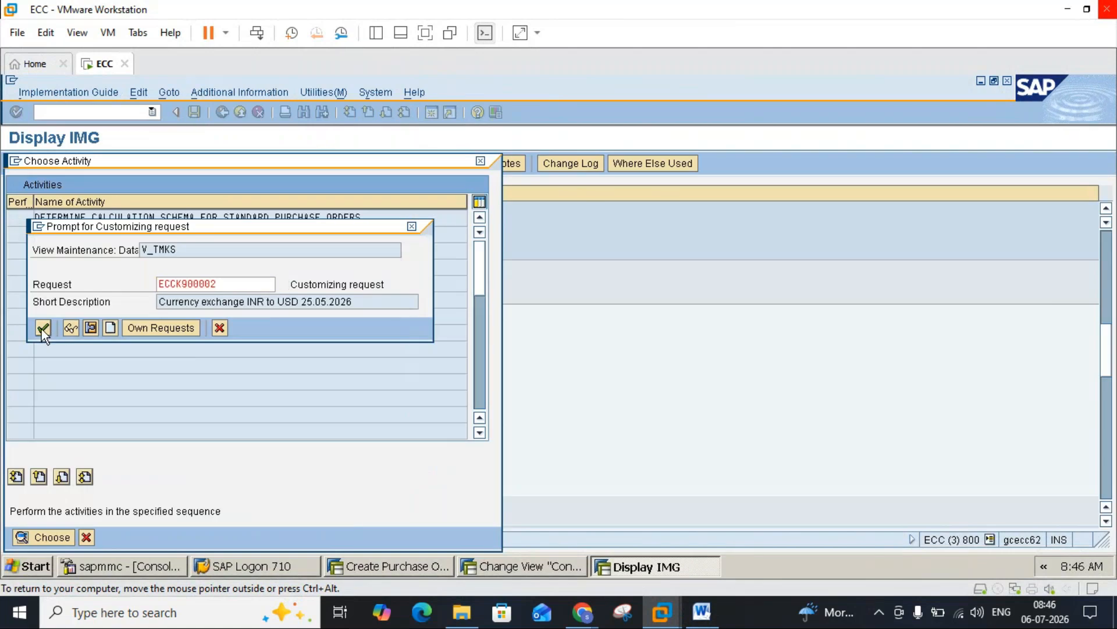
key(Return)
click(704, 613)
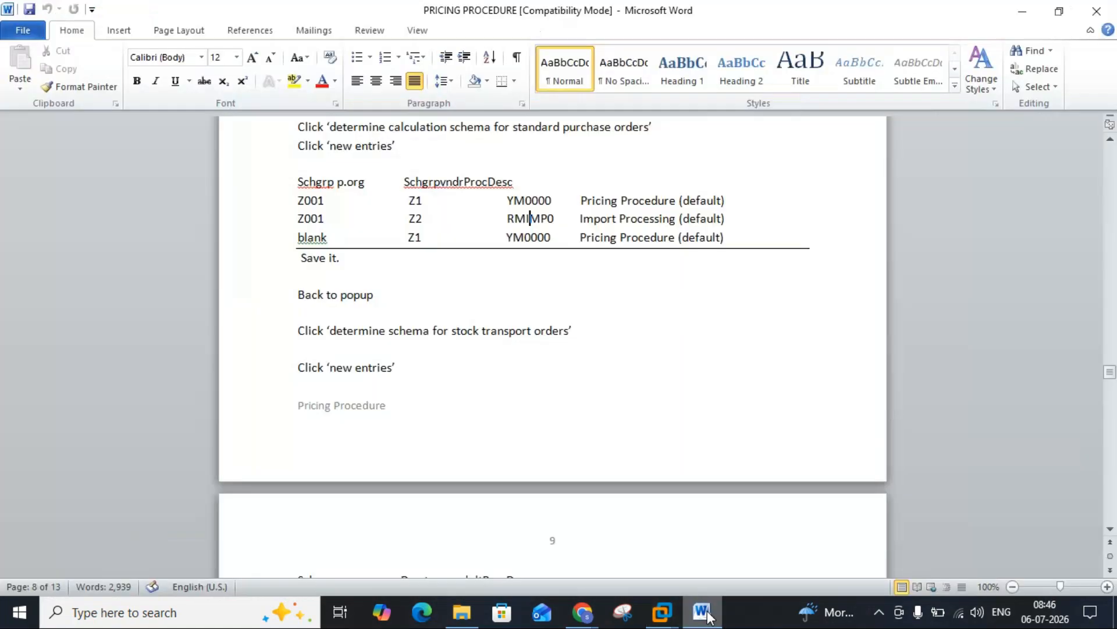
click(703, 612)
click(223, 114)
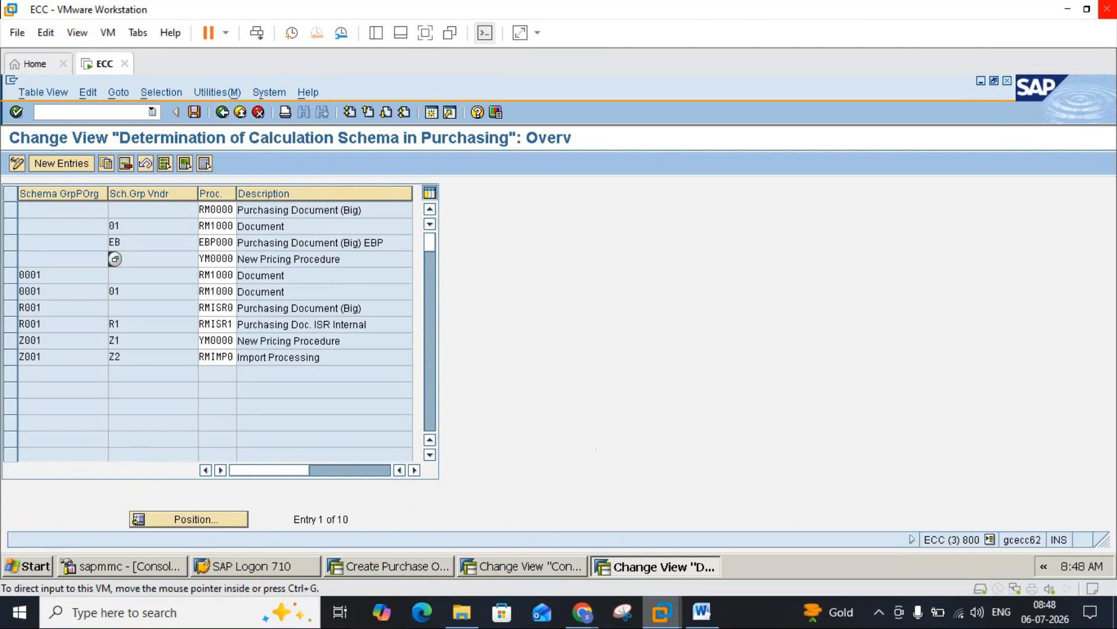
Following the Word notes, open the Determine Schema for Stock Transport Orders activity and start new entries
click(701, 615)
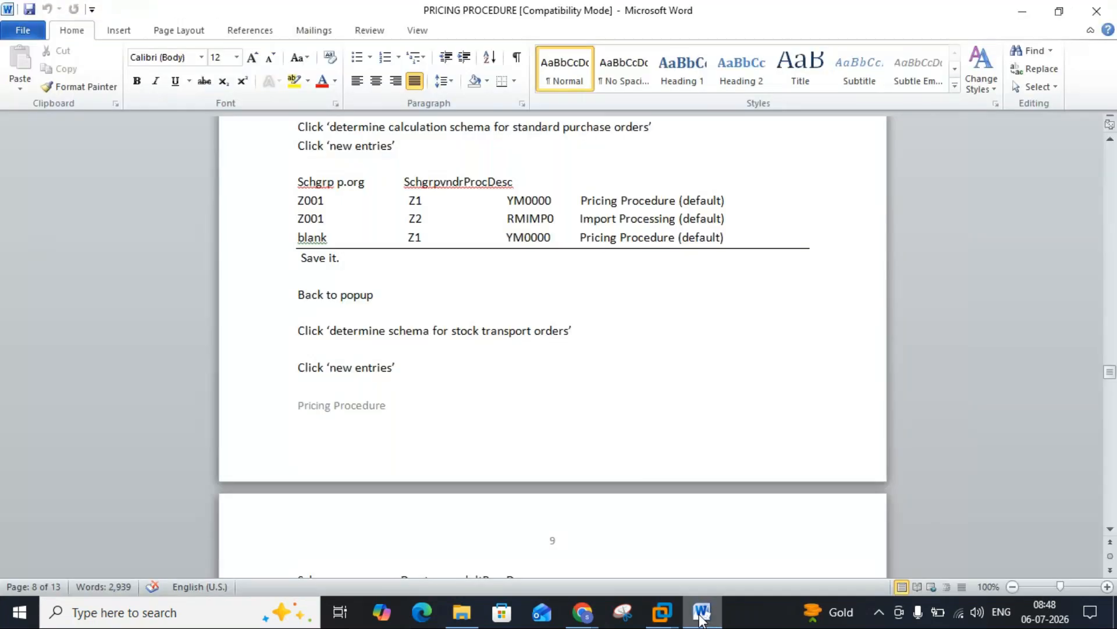
click(701, 616)
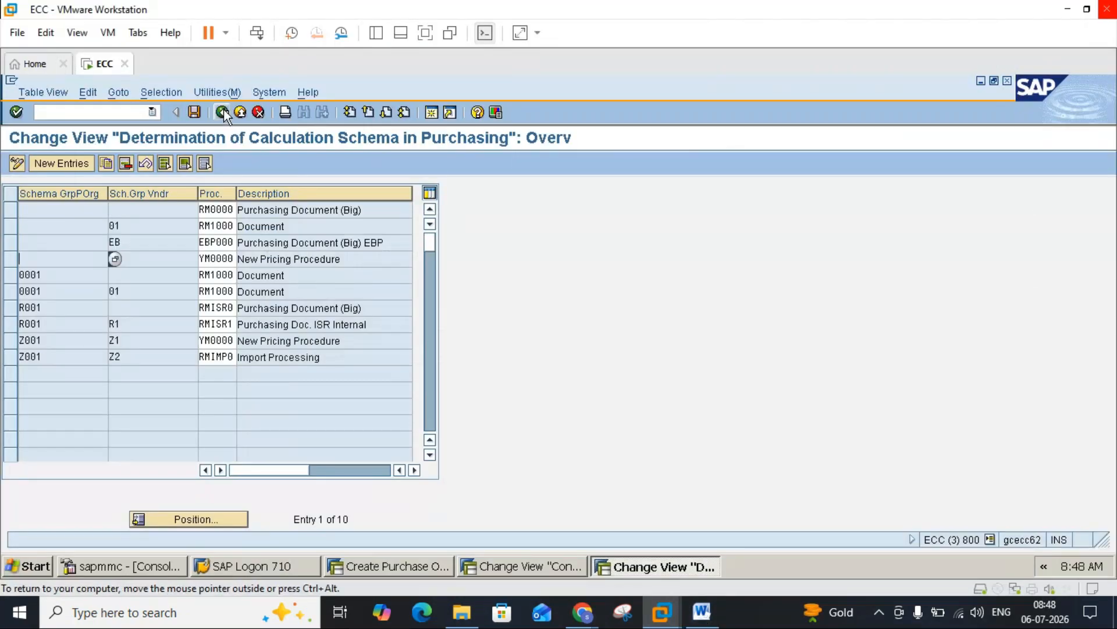
click(223, 112)
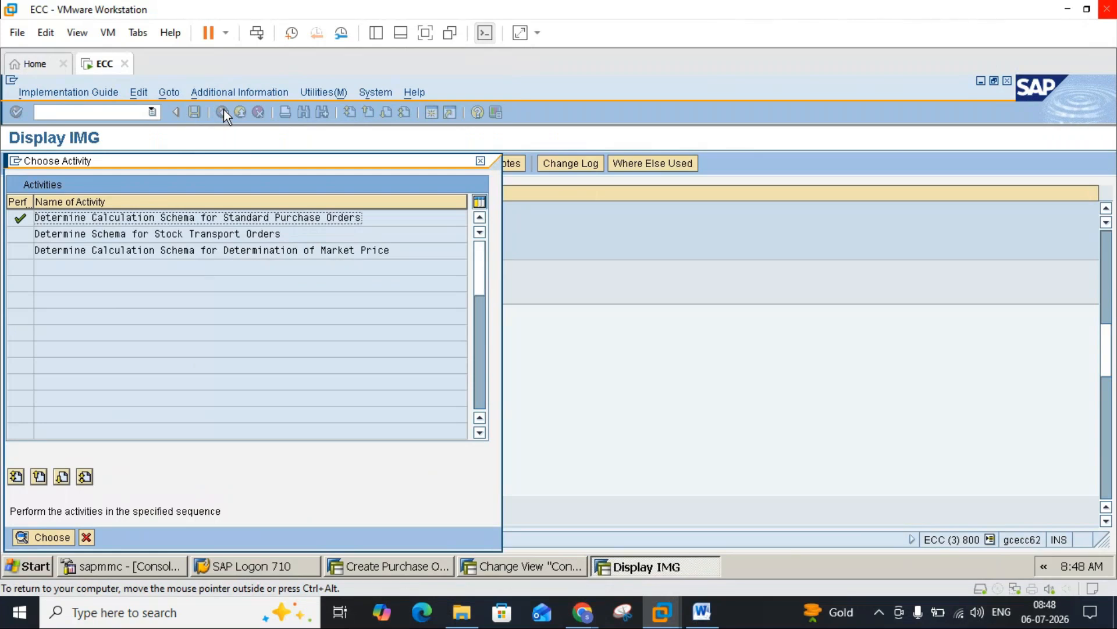
double_click(169, 236)
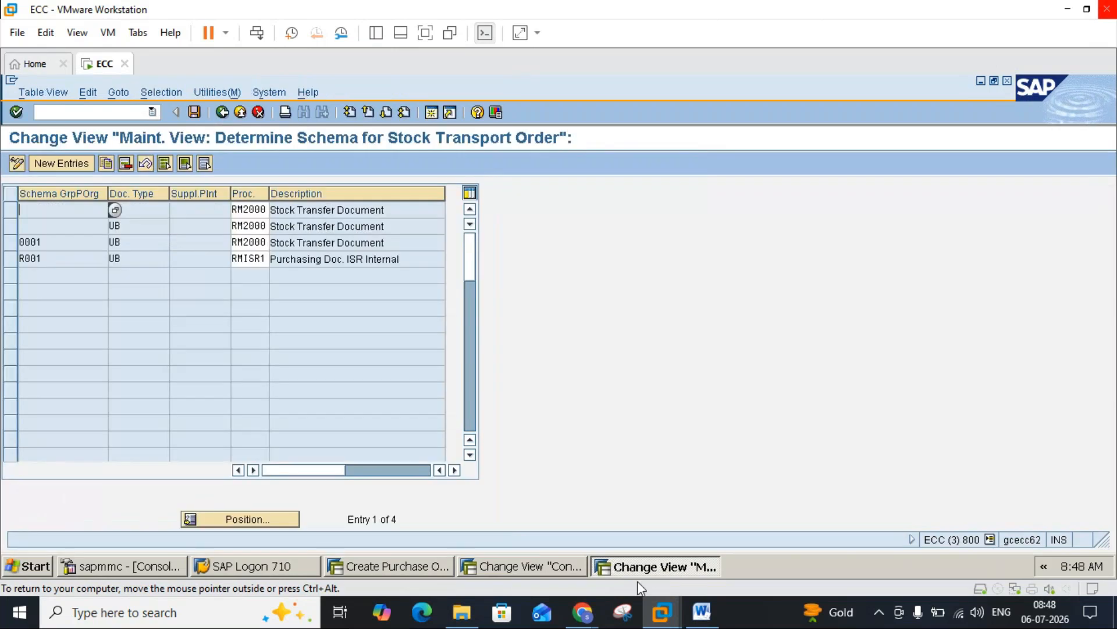
click(711, 612)
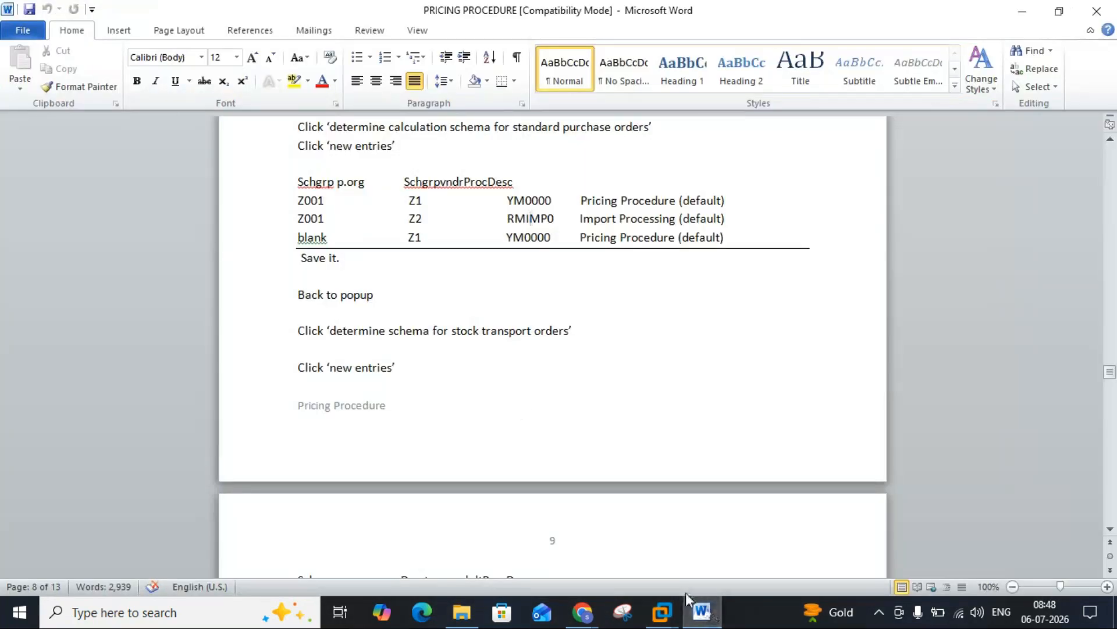
click(700, 611)
click(54, 161)
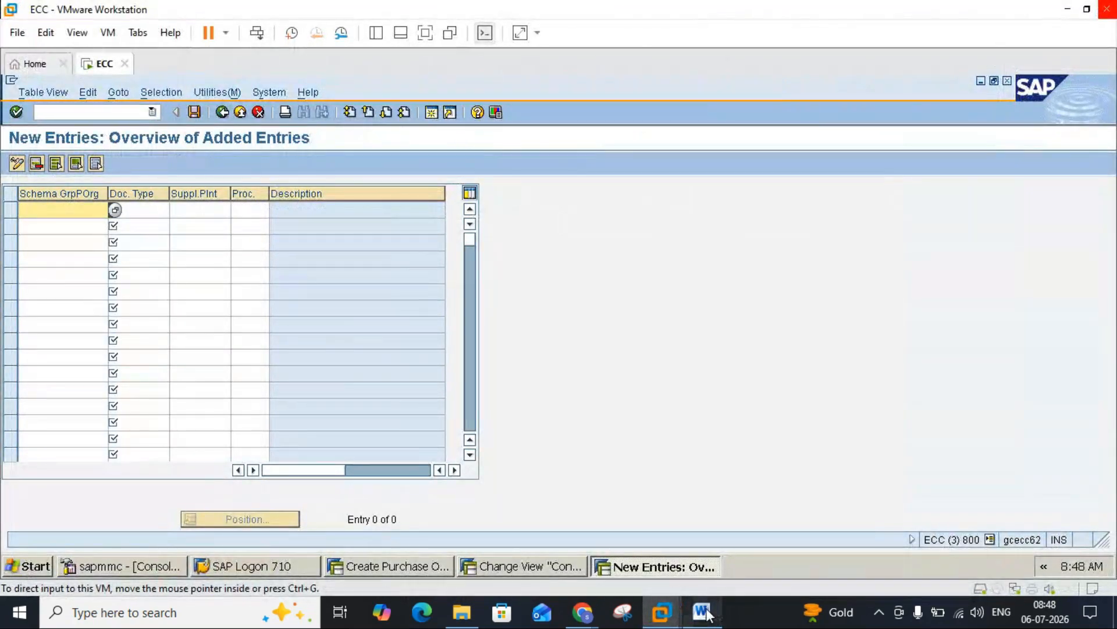
Read the Word notes for the stock transport order entry, focusing on its document type
click(702, 611)
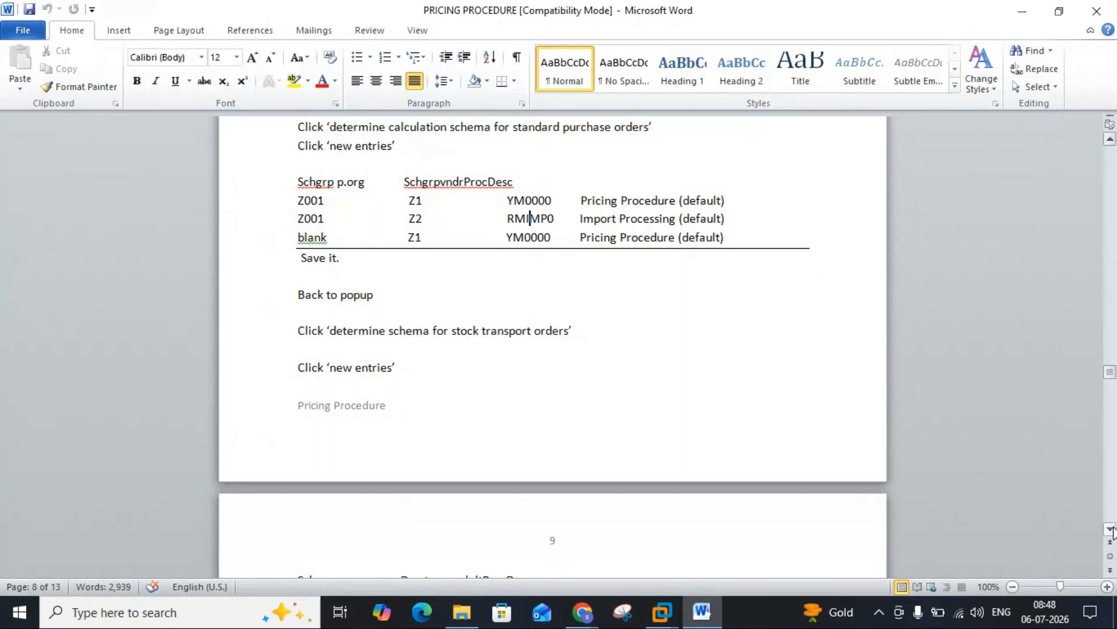
scroll(1111, 530, down, 1)
scroll(1111, 530, down, 4)
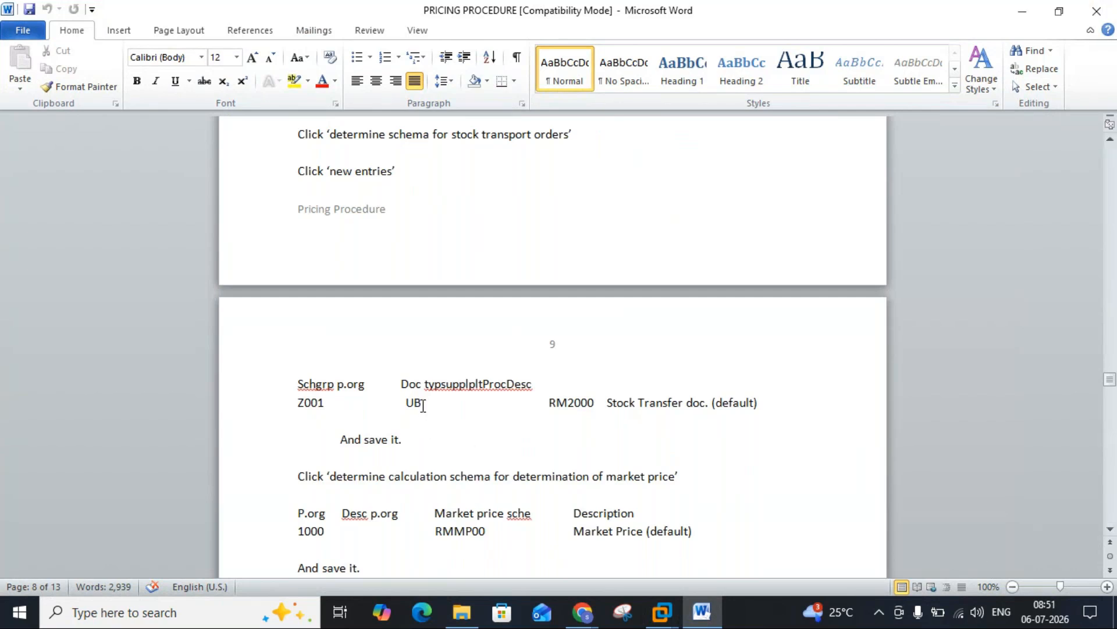
drag(421, 407, 406, 406)
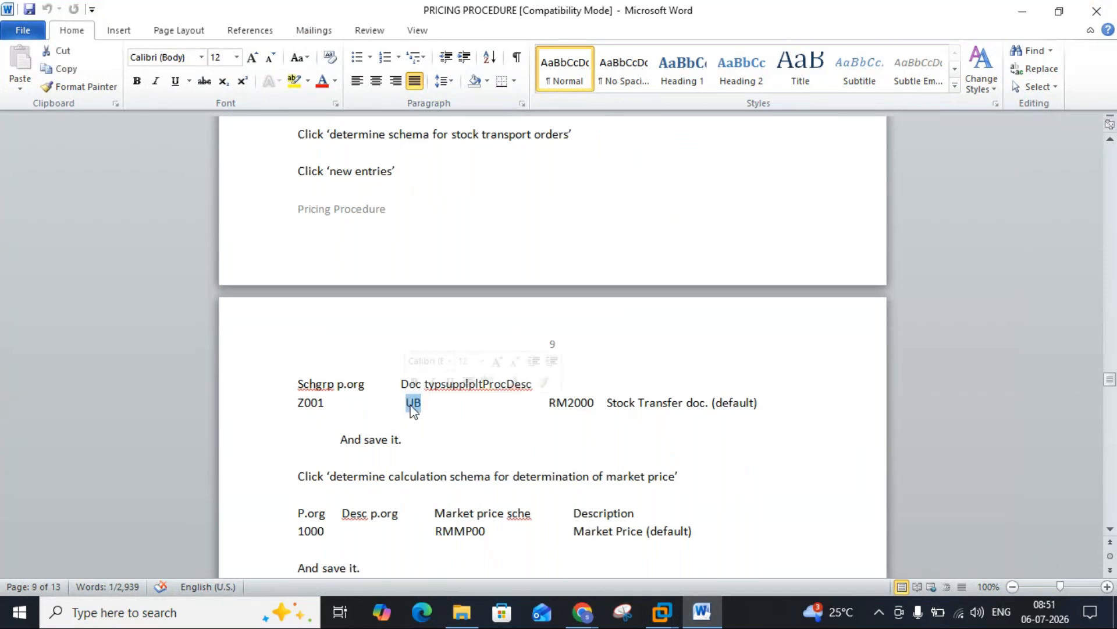
click(426, 401)
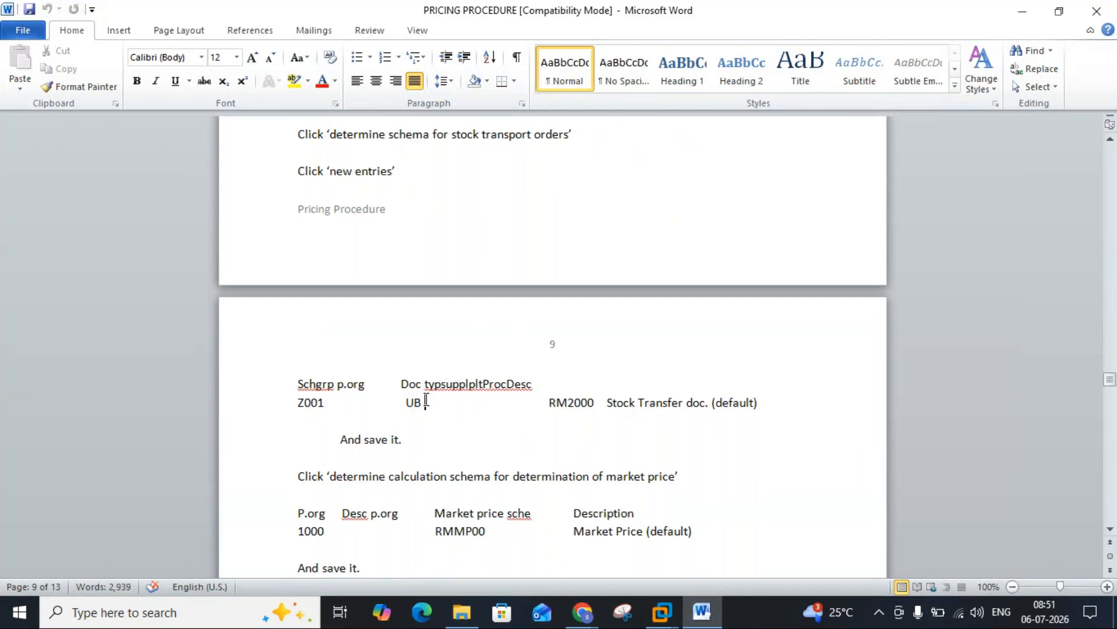
drag(418, 402, 408, 402)
click(408, 402)
double_click(411, 402)
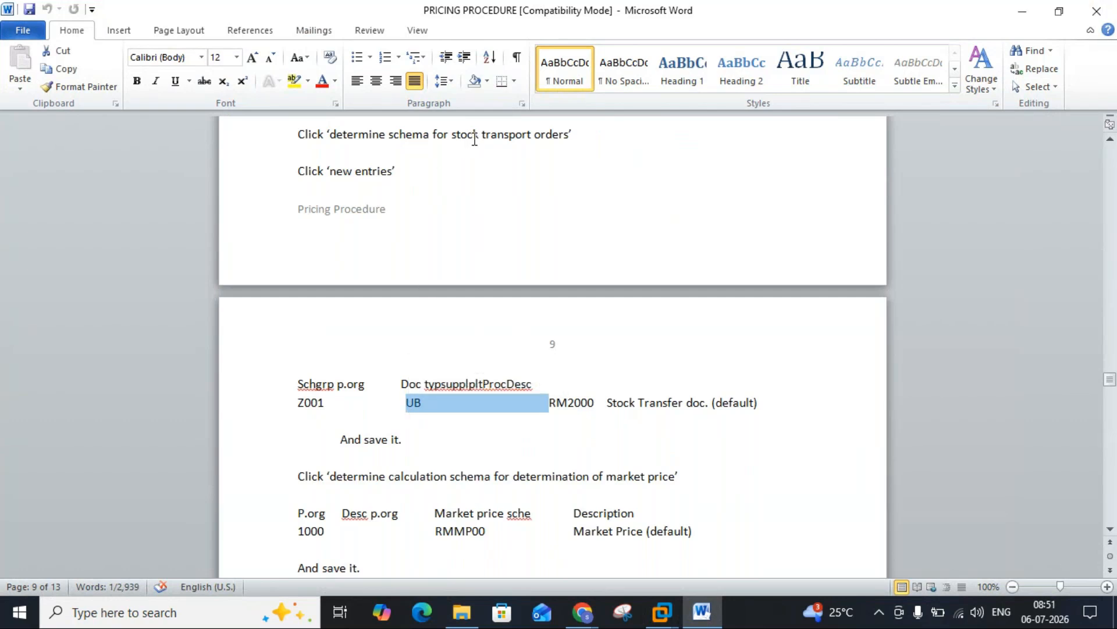
click(421, 402)
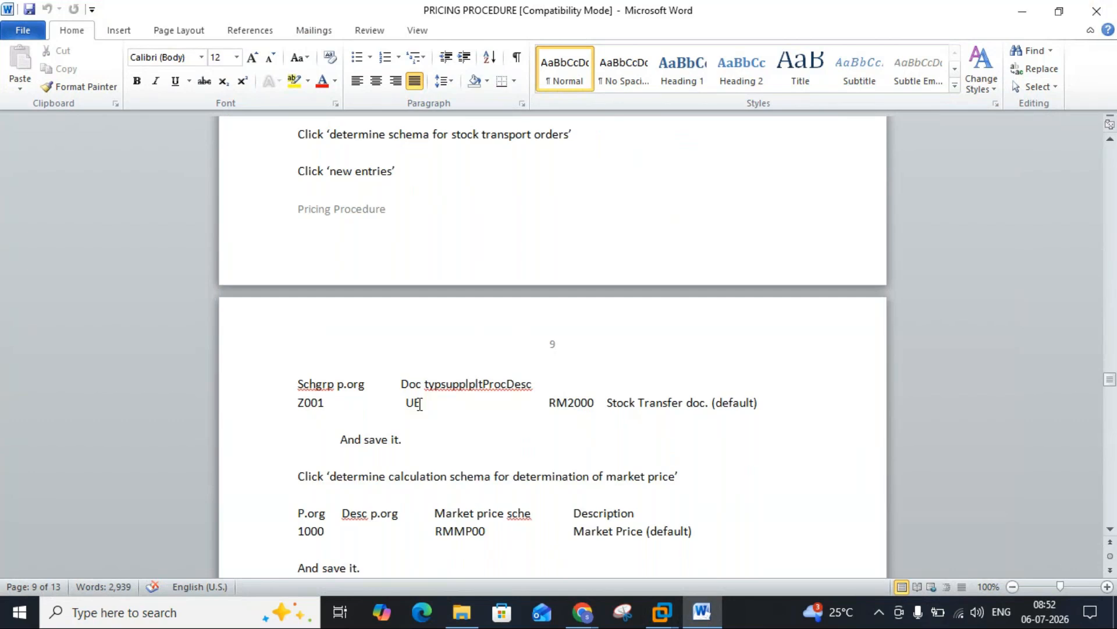
Recheck the Word notes and enter purchasing organization schema group Z001 in the first new stock transport order row
click(700, 616)
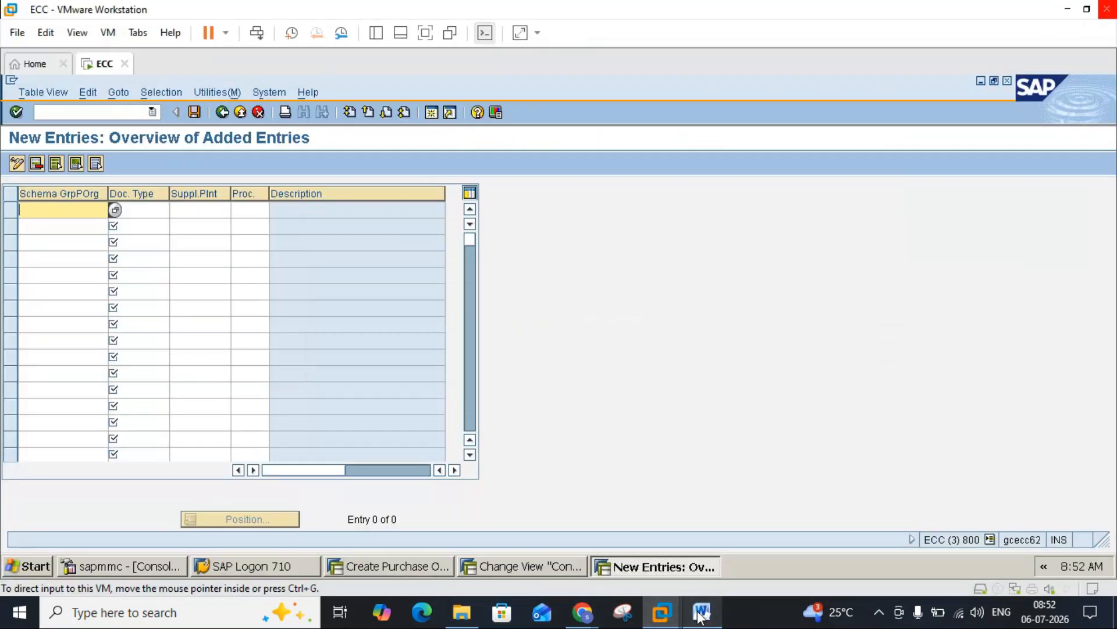
click(701, 616)
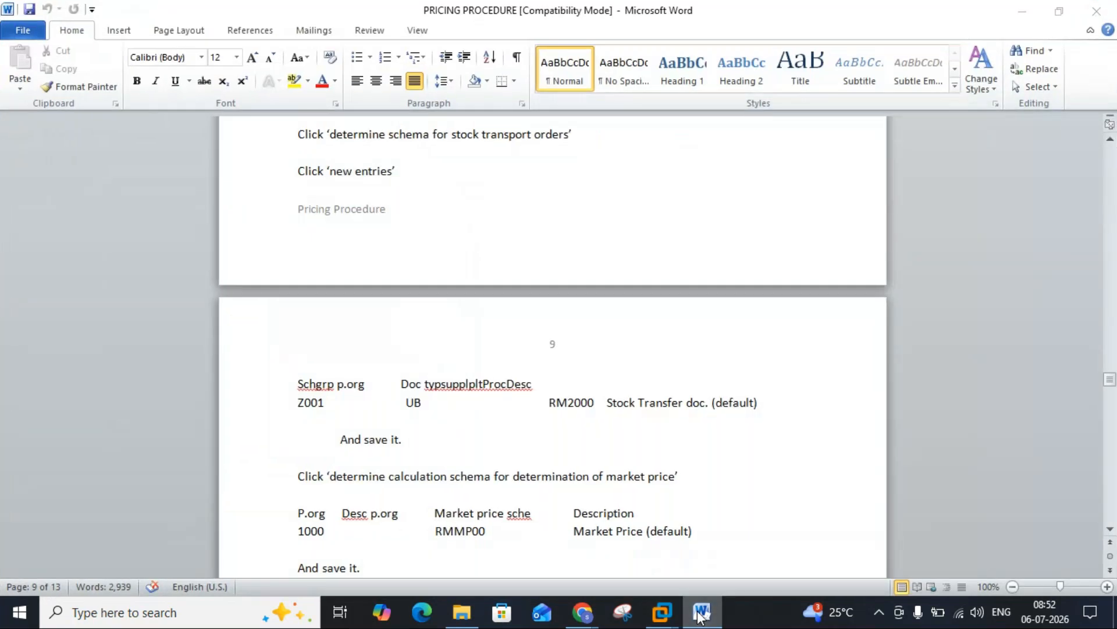
click(700, 616)
text(Z001)
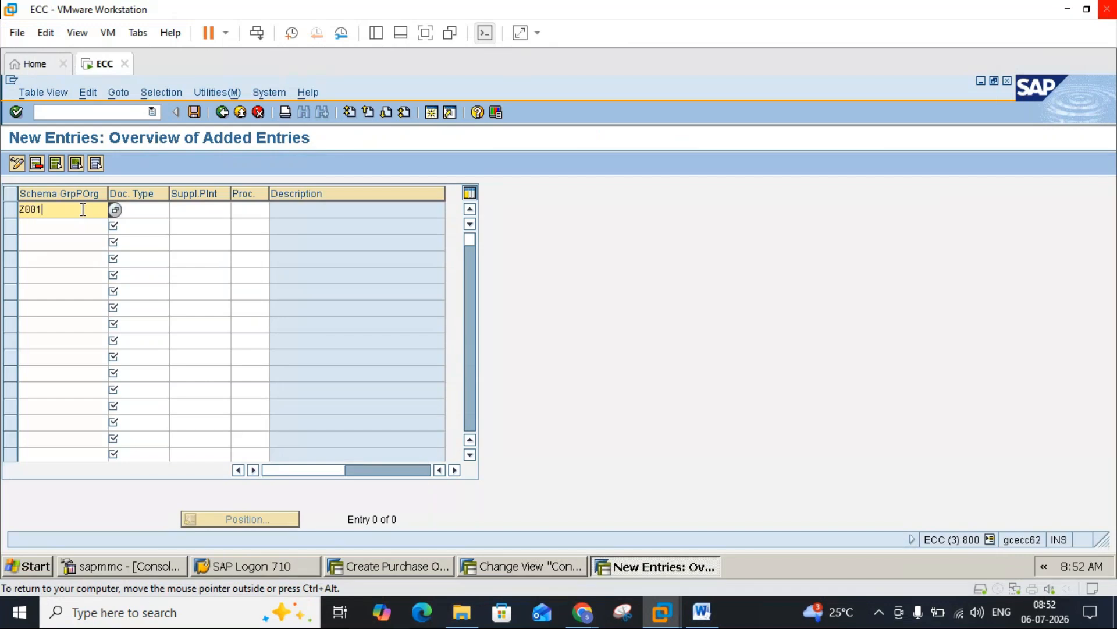
Recheck the Word notes for the document type of the Z001 stock transport order entry
click(700, 614)
click(700, 614)
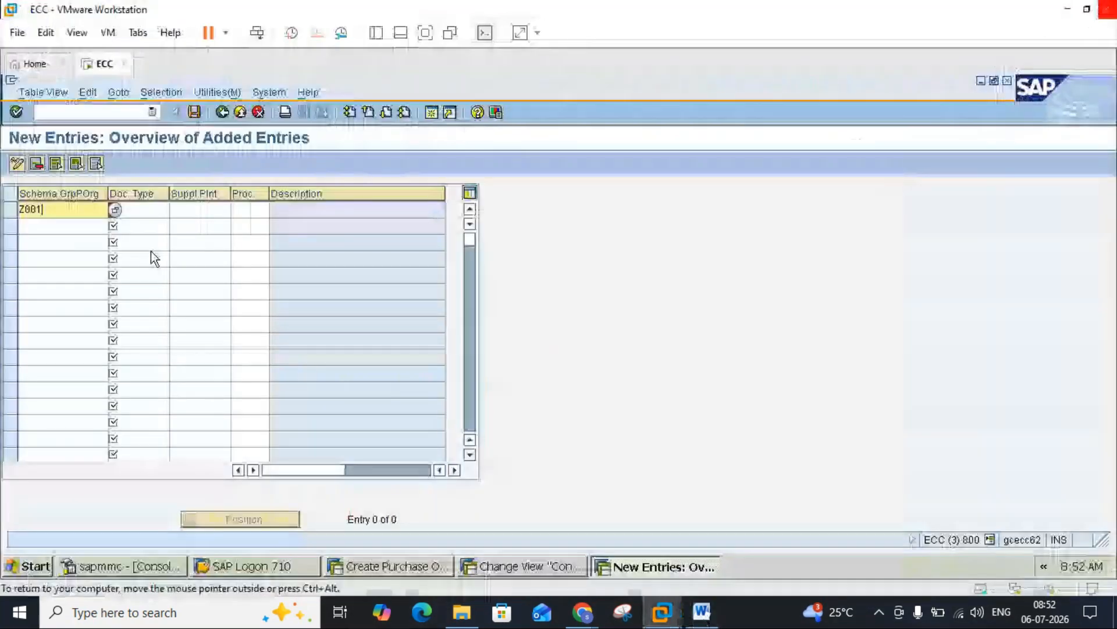
click(142, 211)
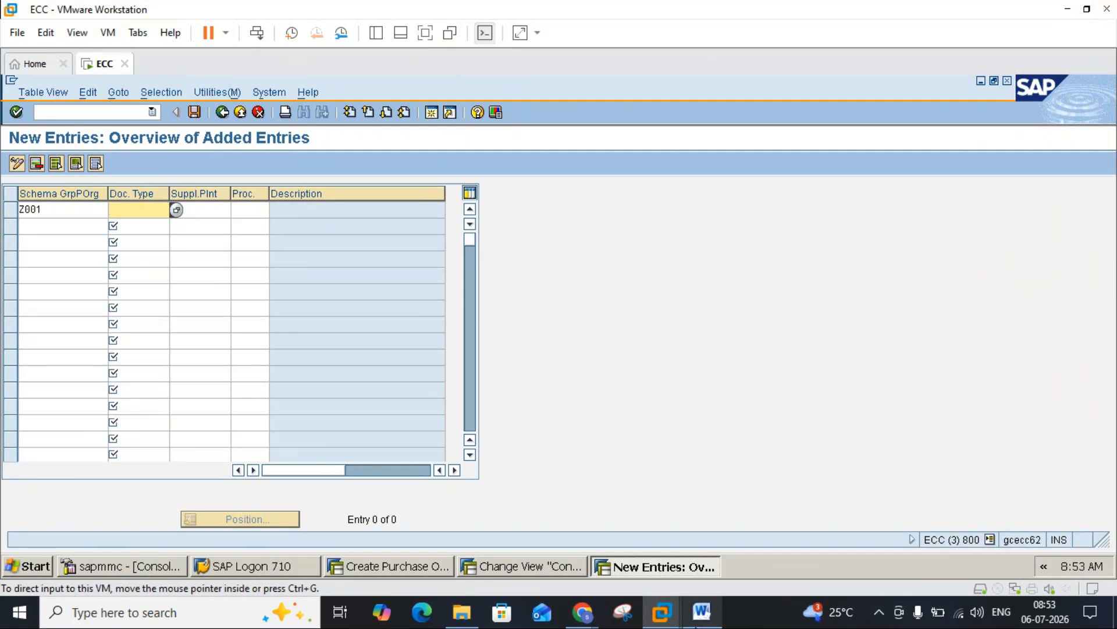
click(702, 613)
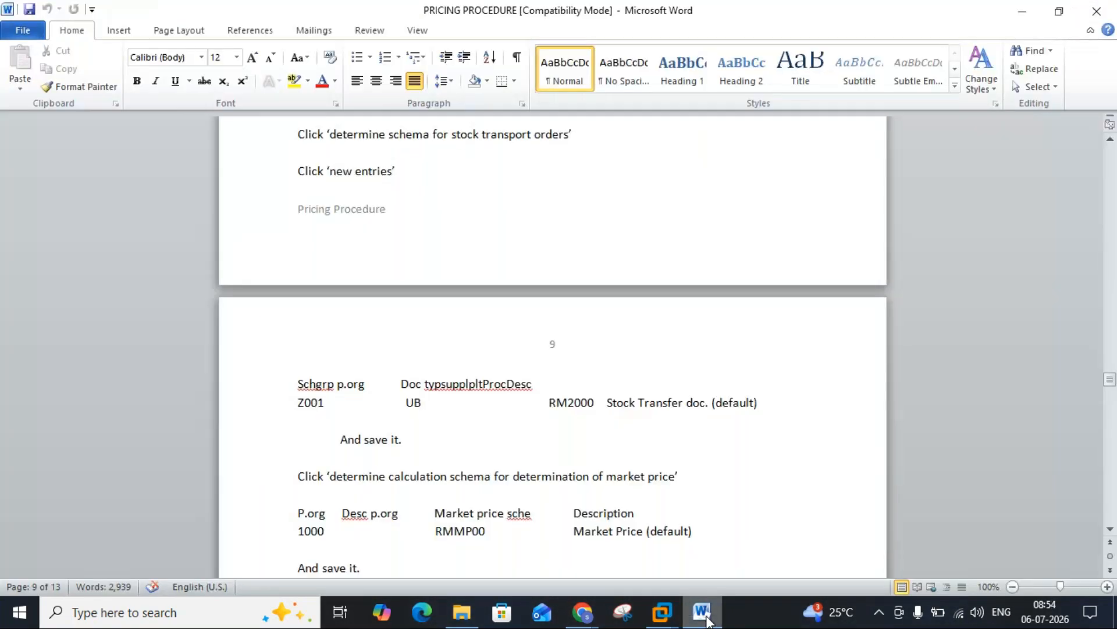
click(707, 620)
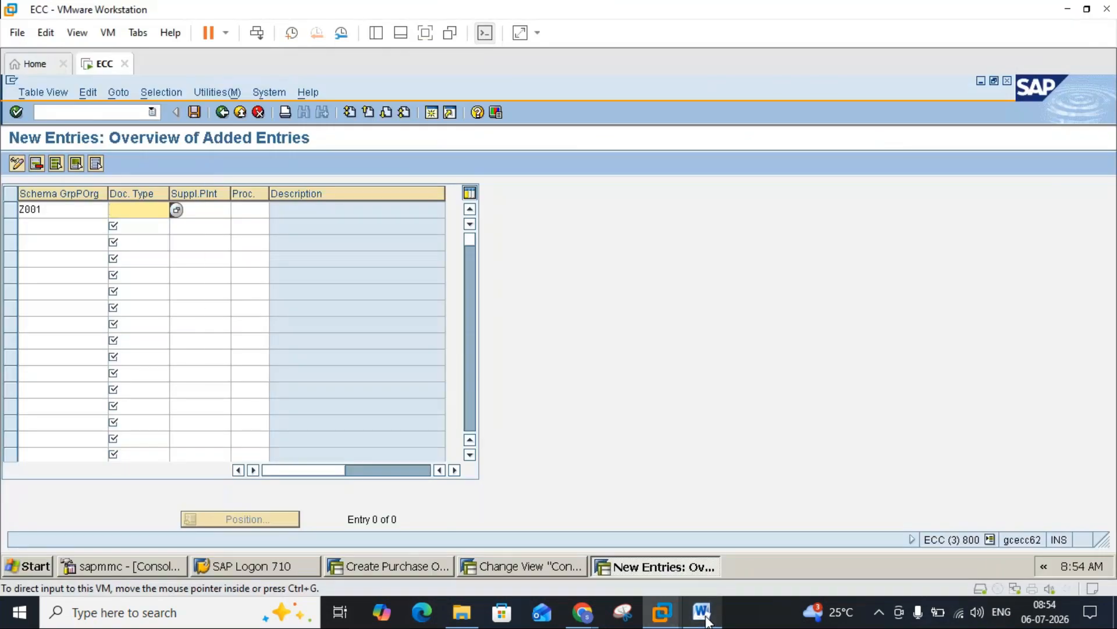
click(707, 619)
click(707, 620)
click(706, 619)
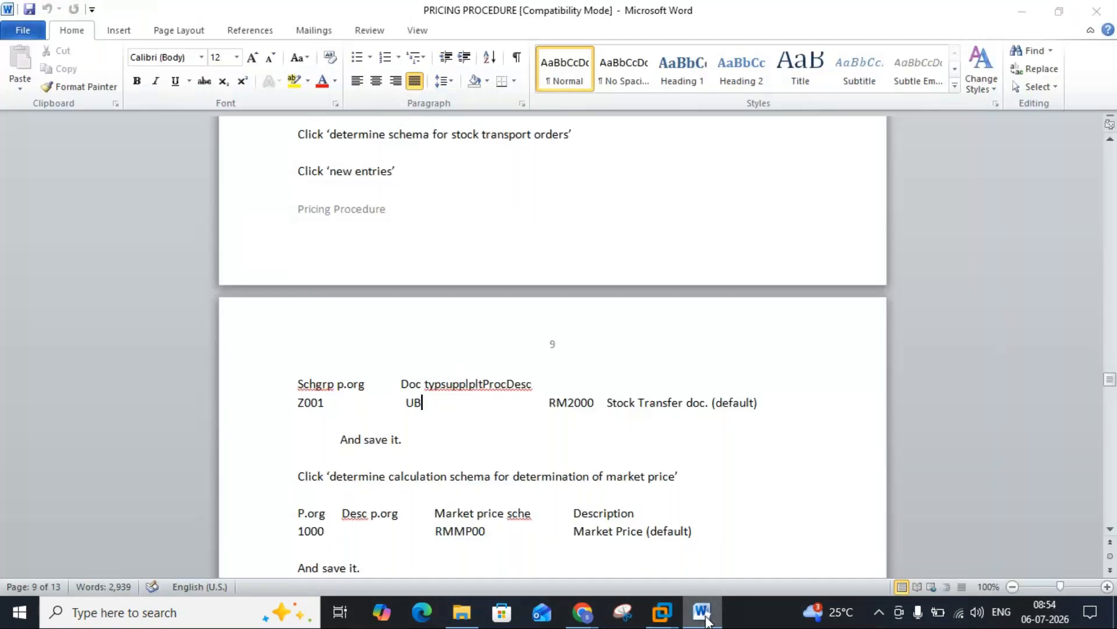
click(707, 619)
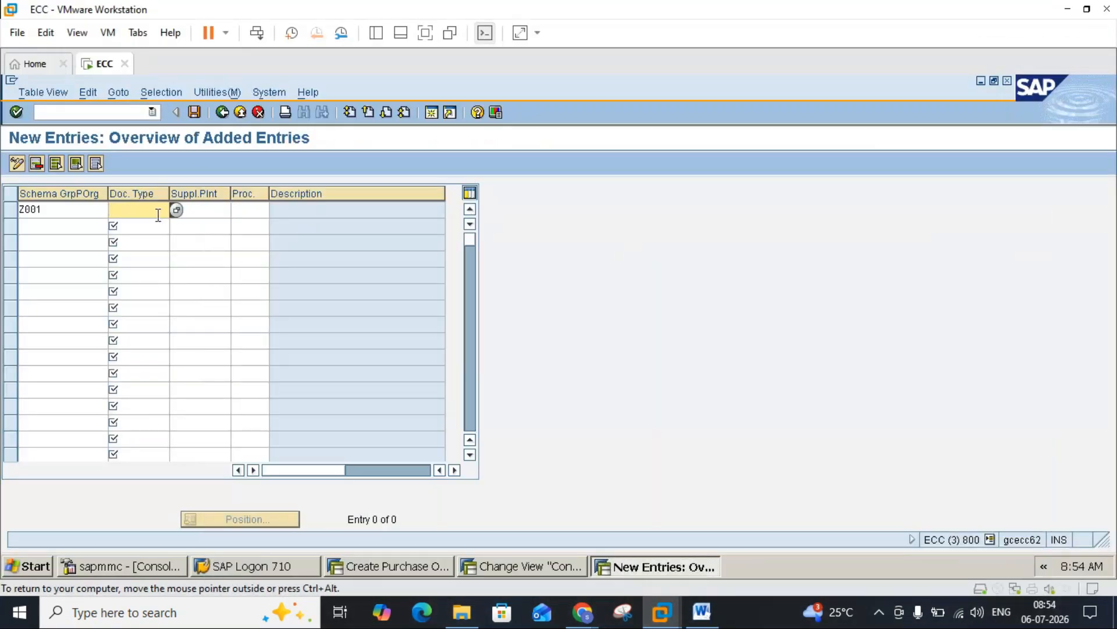
Set the document type of the Z001 stock transport order row to UB
double_click(155, 215)
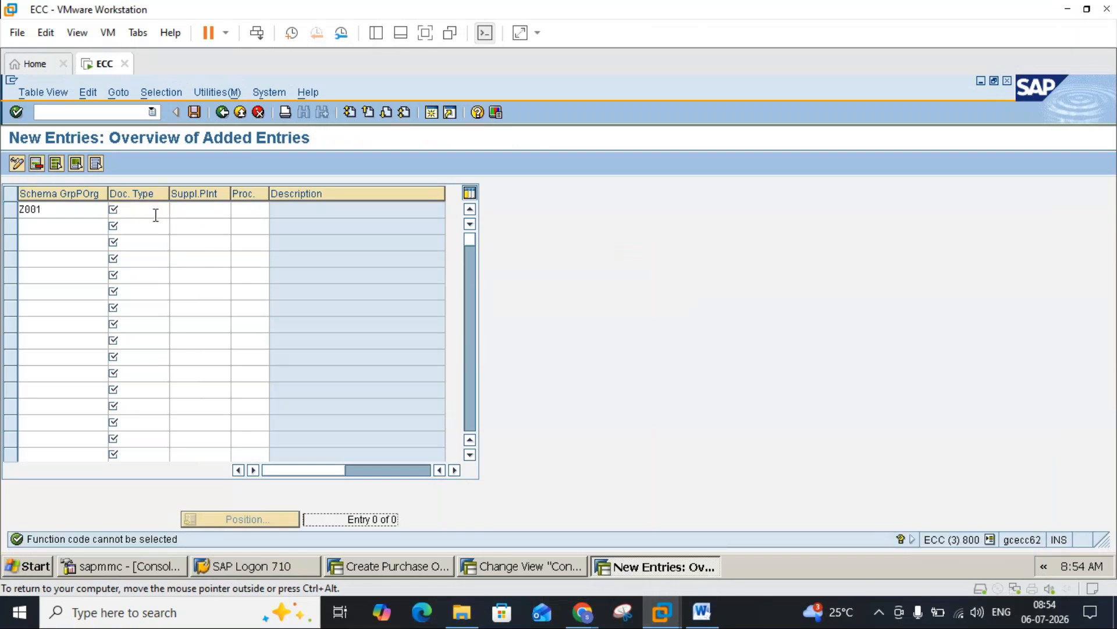
click(225, 115)
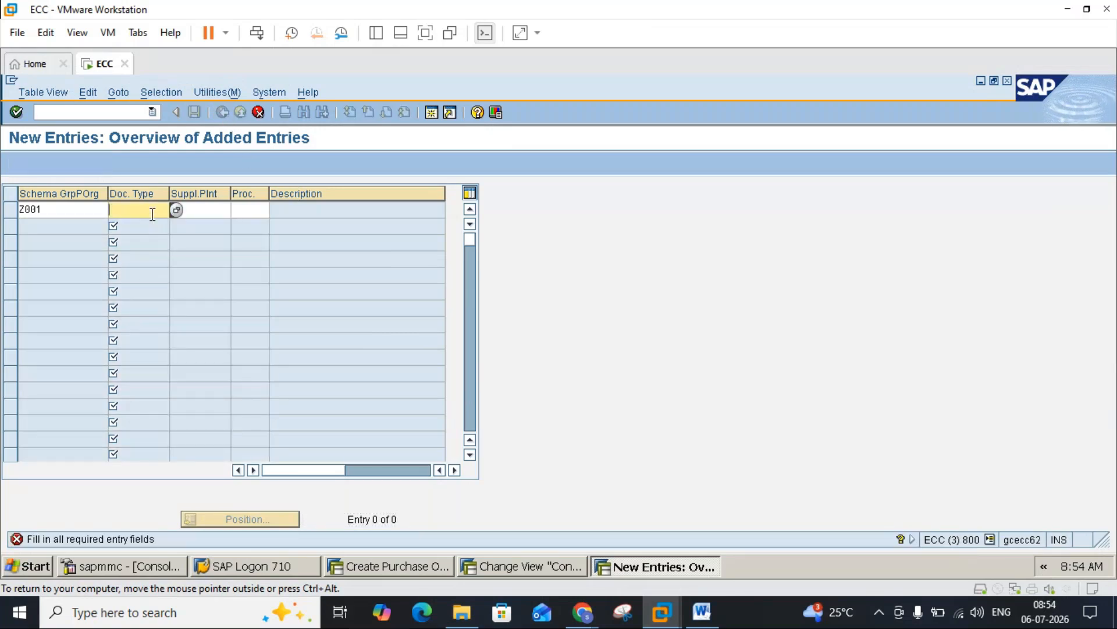
double_click(152, 214)
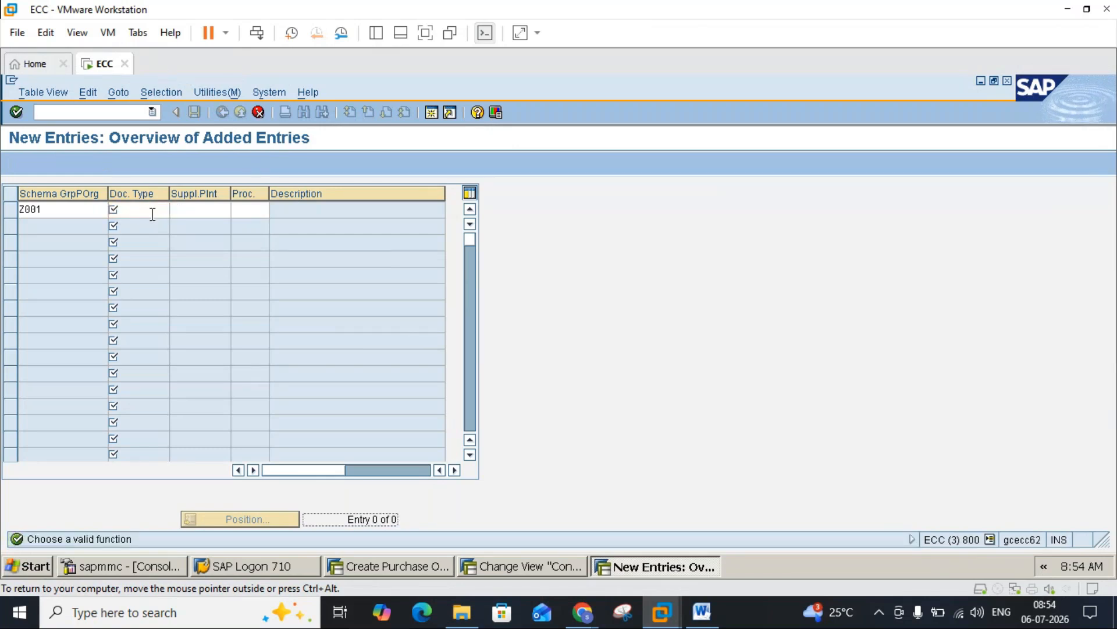
click(152, 214)
text(UB)
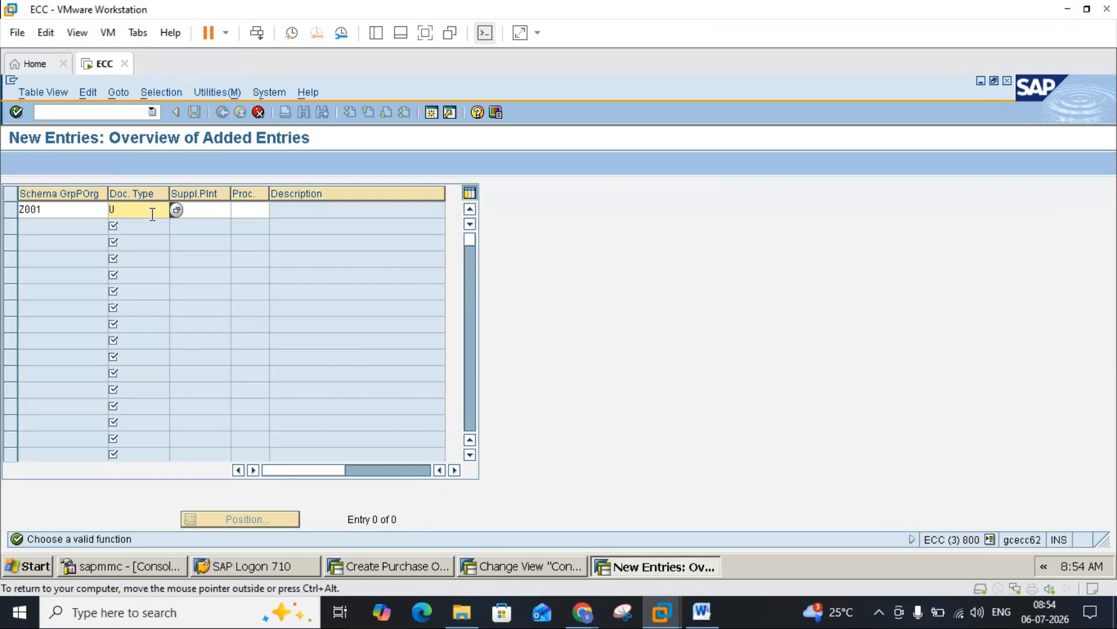
click(199, 205)
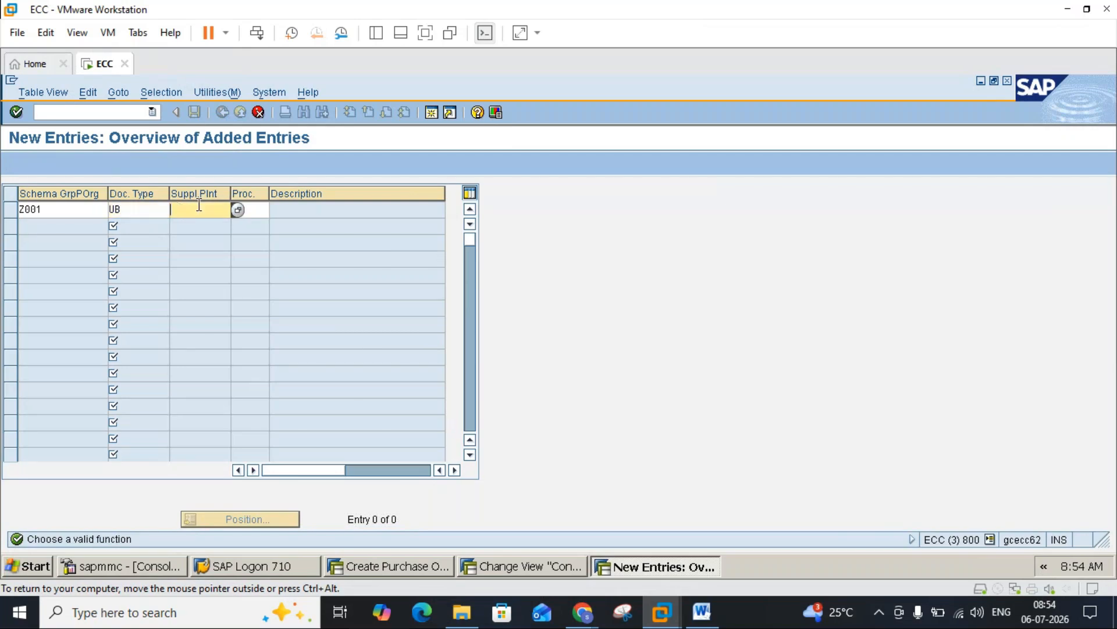
In the Word notes, separate the 'Doc typ' heading from the supplying plant heading and save the document, returning to the SAP entry
click(704, 616)
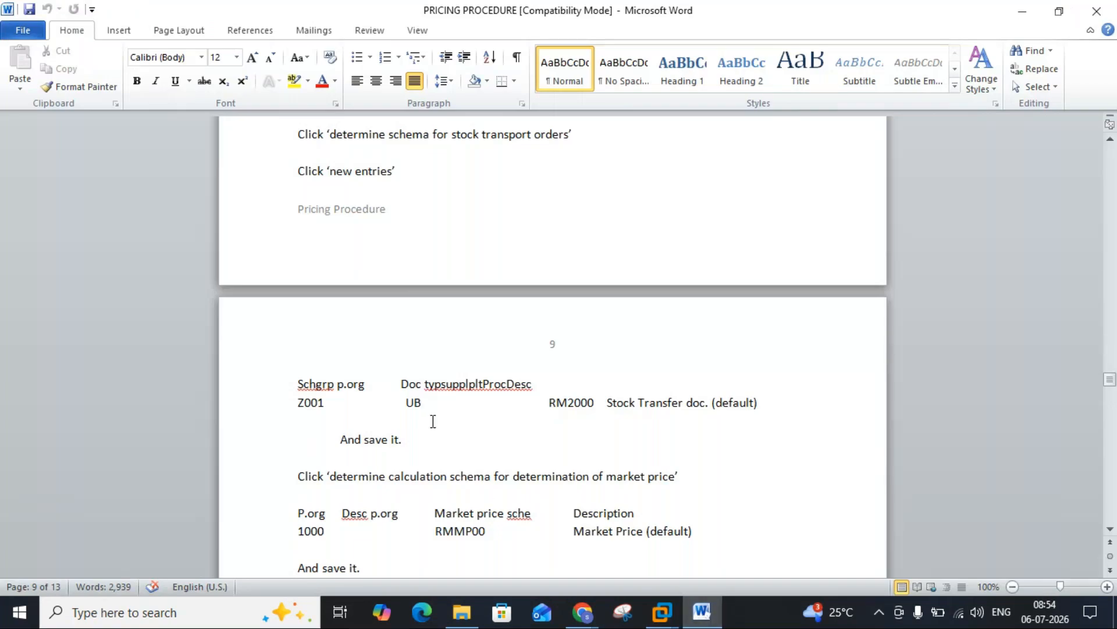
click(442, 384)
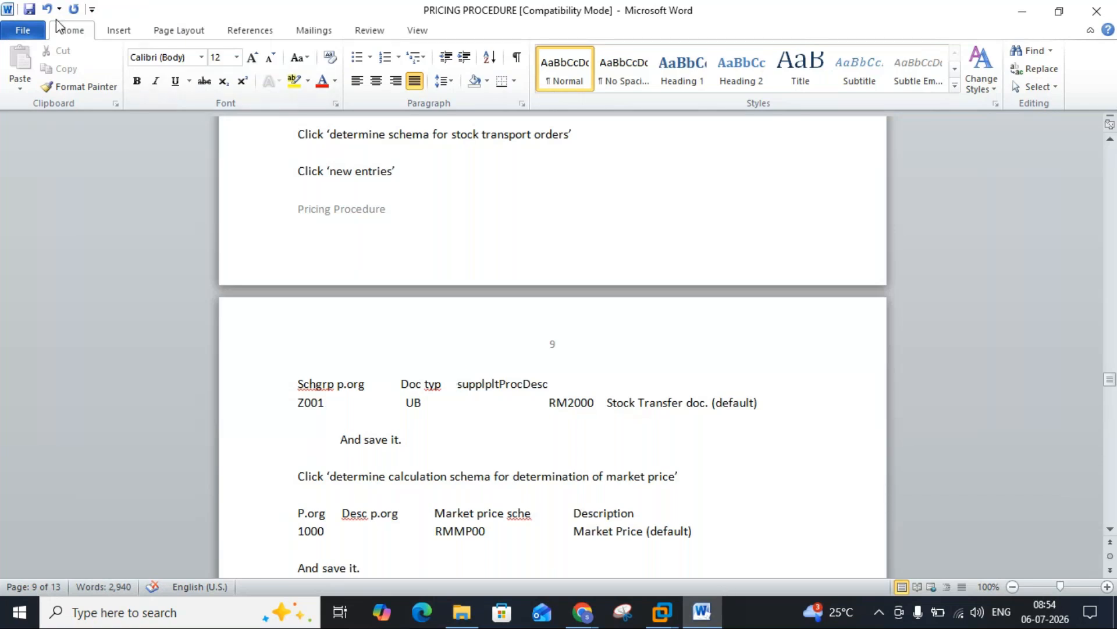
click(30, 13)
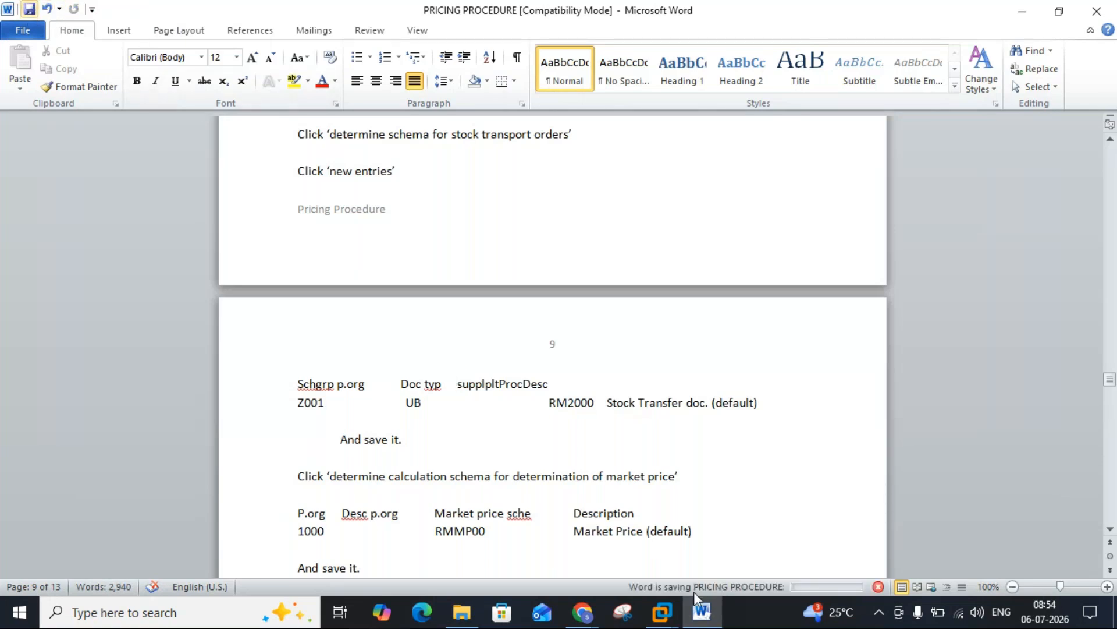
click(702, 614)
click(703, 614)
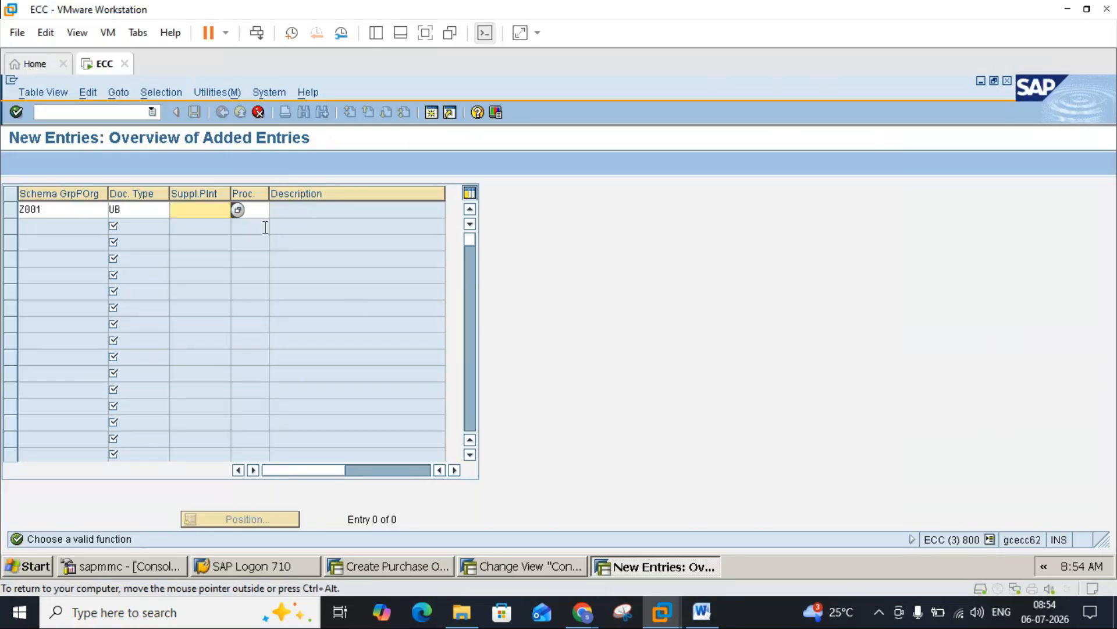
Assign procedure RM2000 (Stock Transfer Document) to the Z001 row from the value list, checking it against the Word notes
click(257, 210)
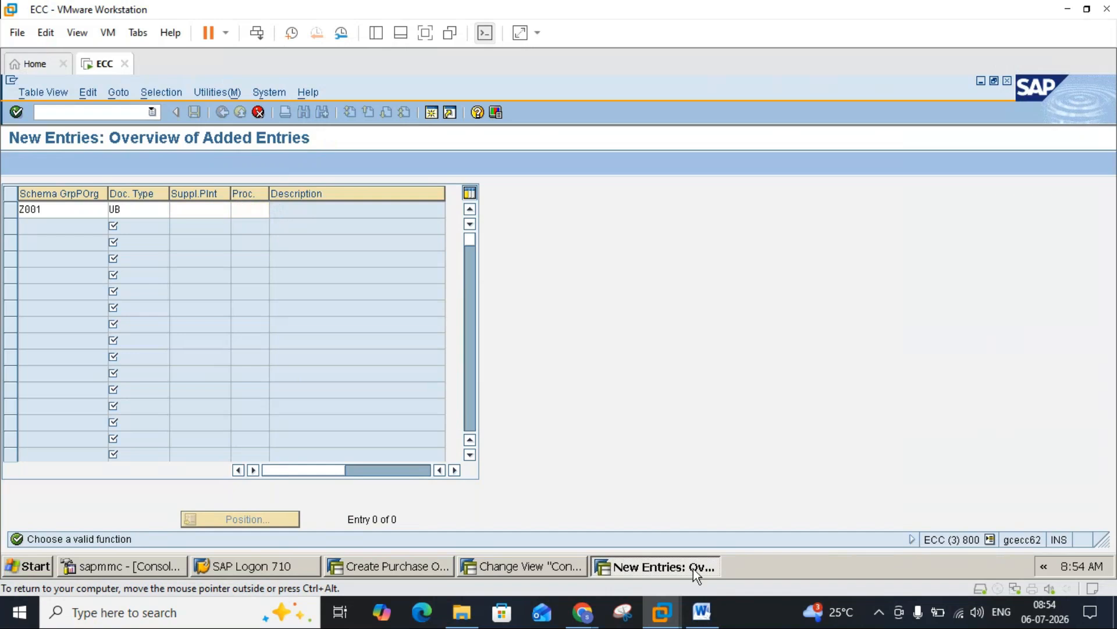
click(702, 612)
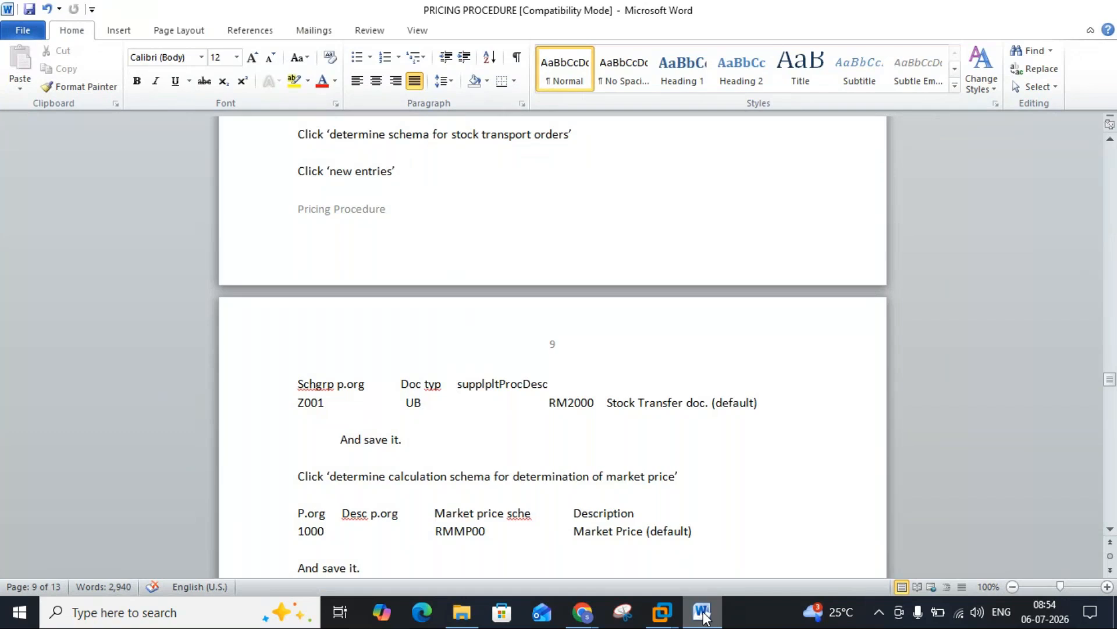
click(703, 612)
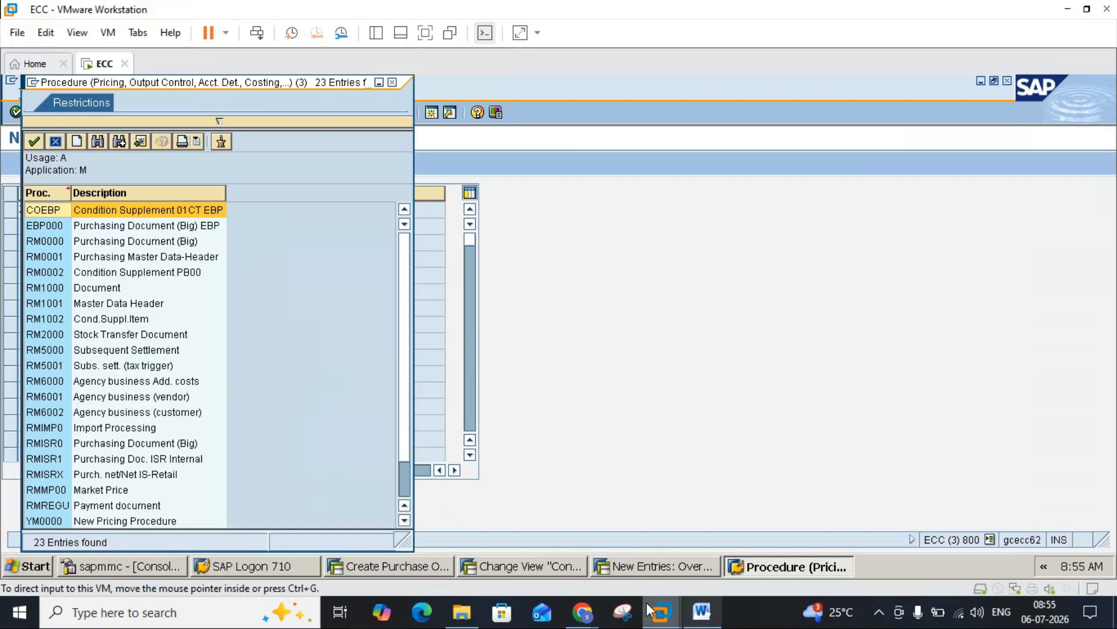
click(89, 339)
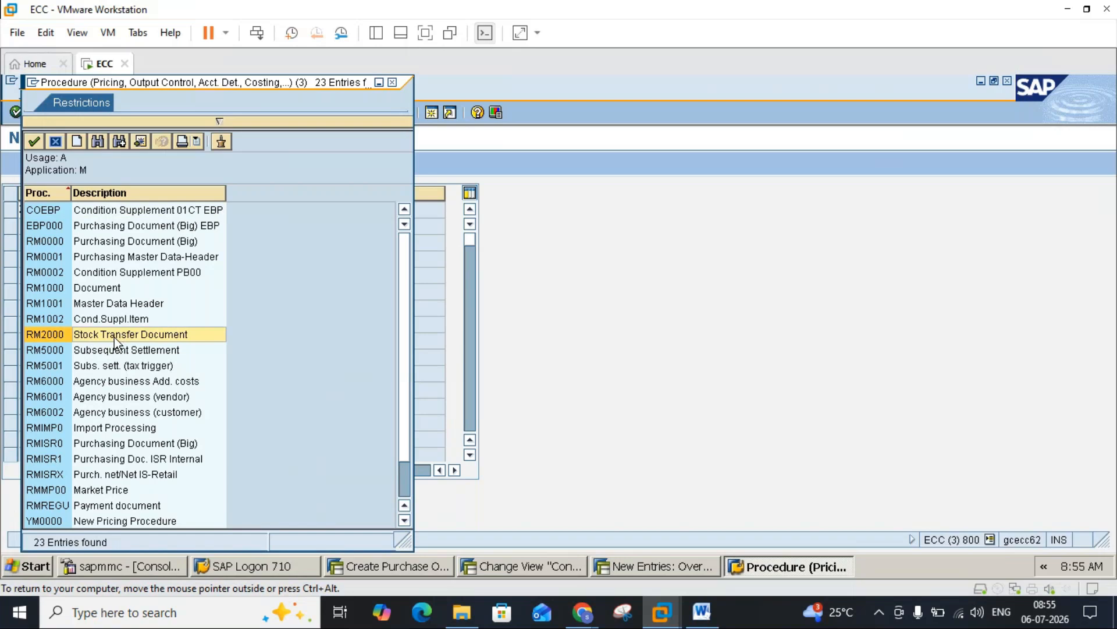
double_click(38, 336)
click(702, 614)
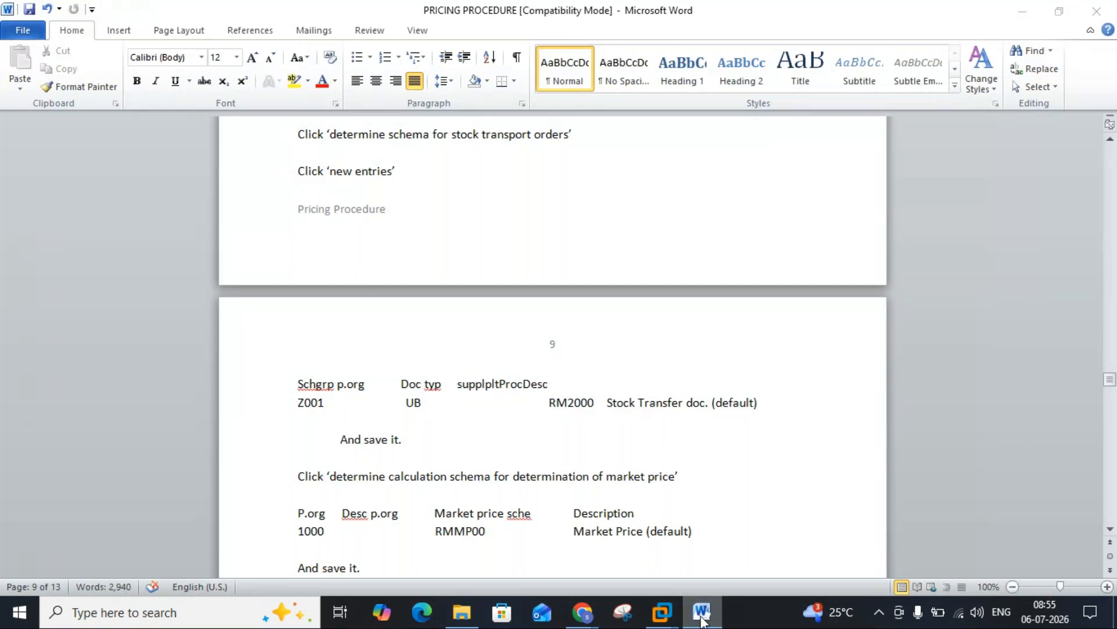
click(702, 618)
Return to the stock transport order schema overview and save the new entry to the proposed customizing request
key(F3)
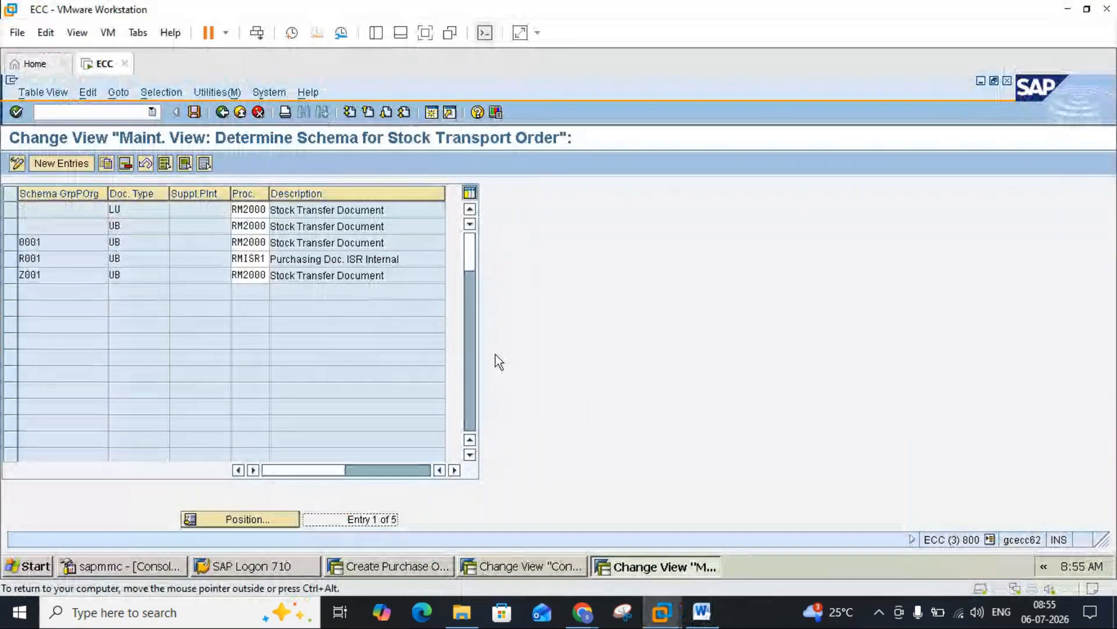
click(195, 113)
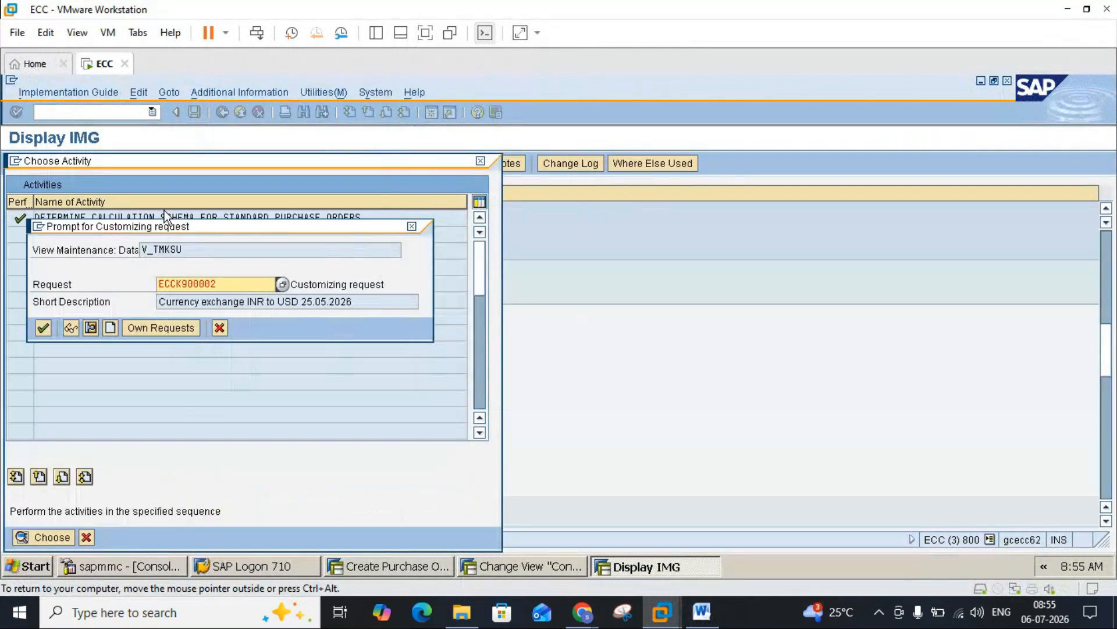
click(48, 327)
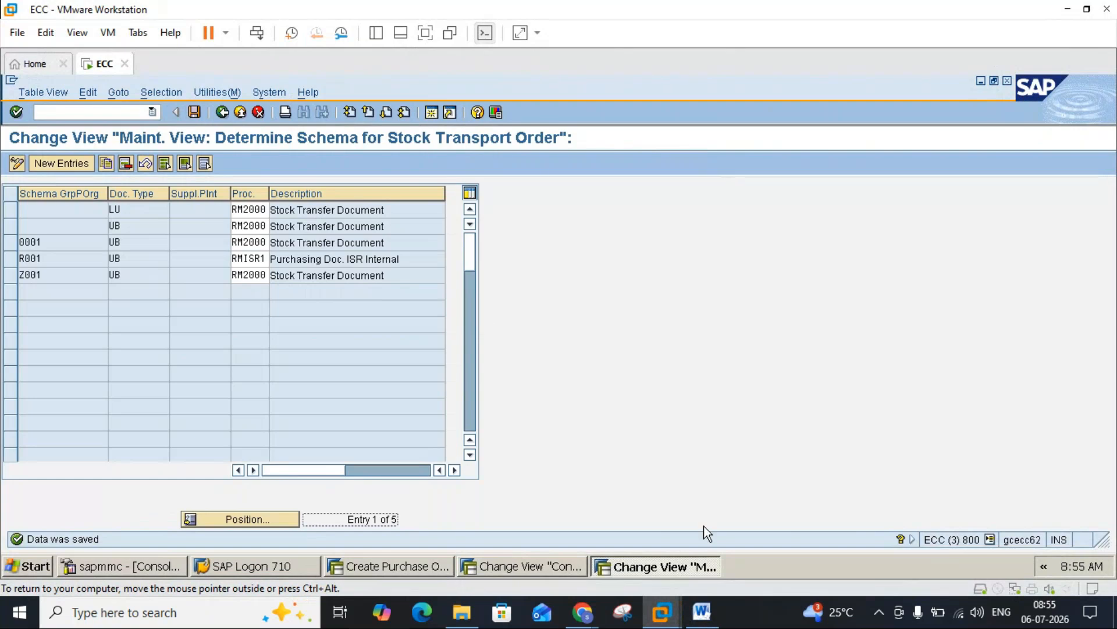
mouse_move(698, 612)
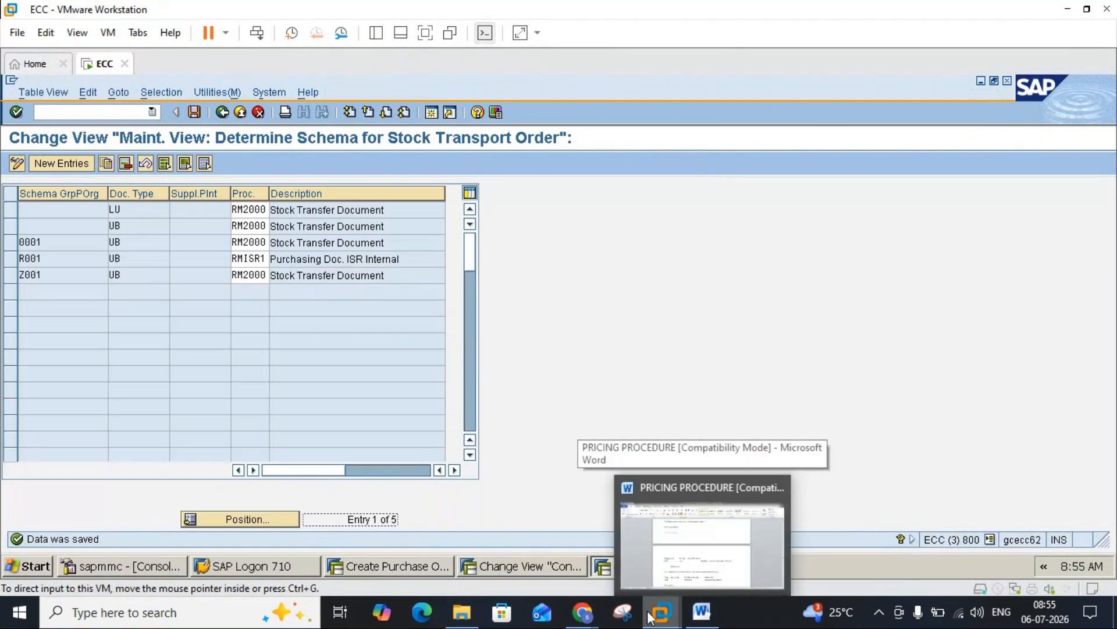
mouse_move(593, 621)
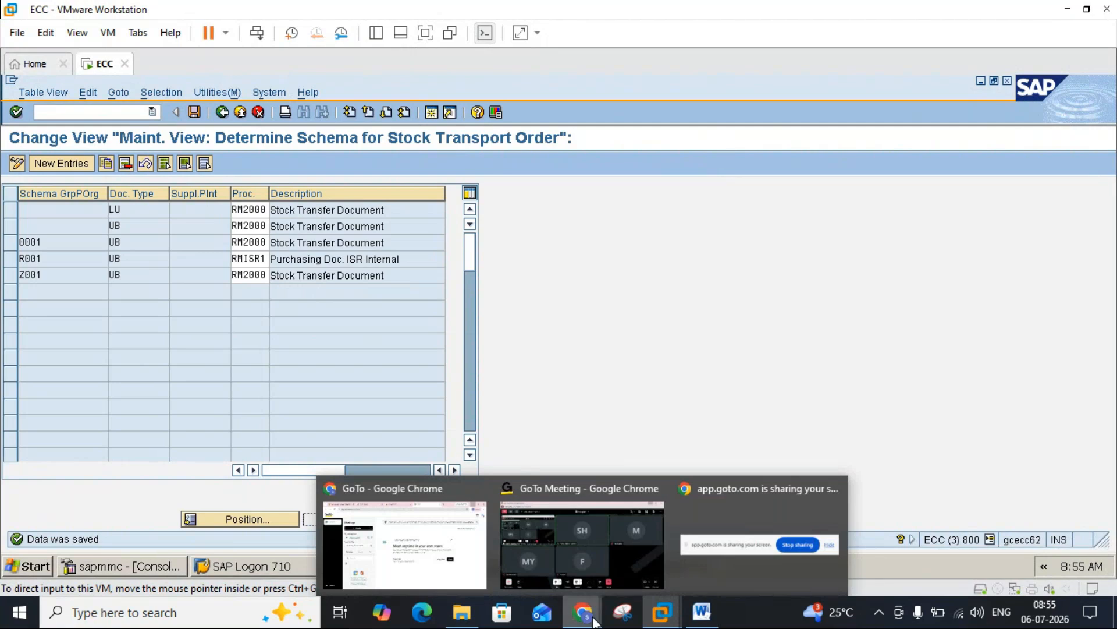
Read the Word notes on determining the calculation schema for market price, covering purchasing organization and market price schema
click(702, 621)
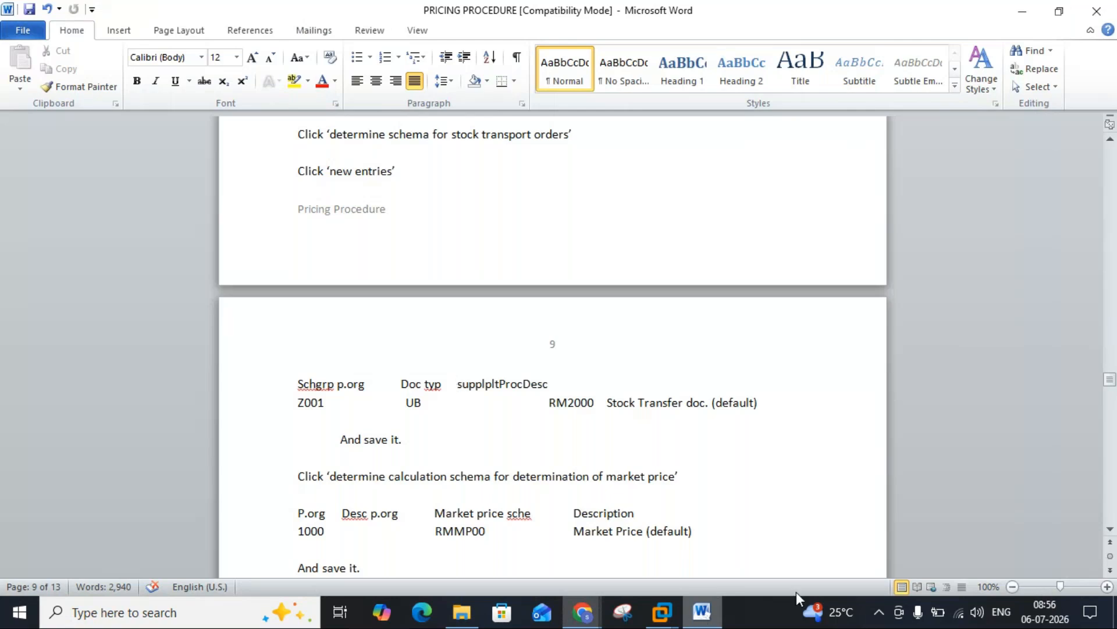
click(1111, 529)
click(1111, 529)
click(1111, 529)
click(1110, 529)
click(1111, 529)
click(1111, 529)
click(1110, 529)
click(1110, 530)
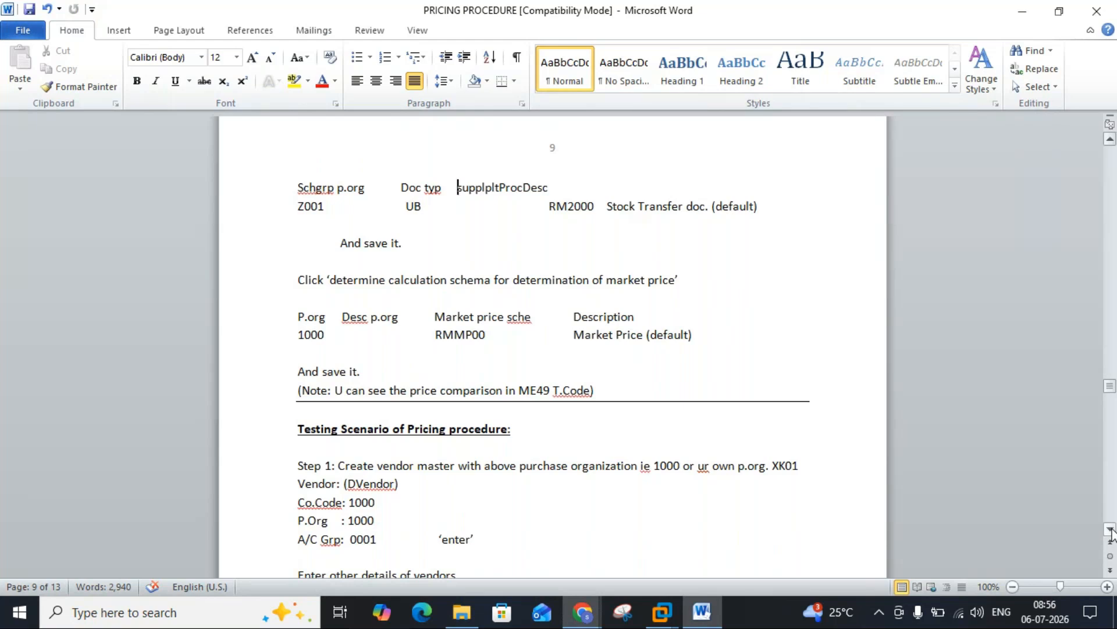
click(551, 282)
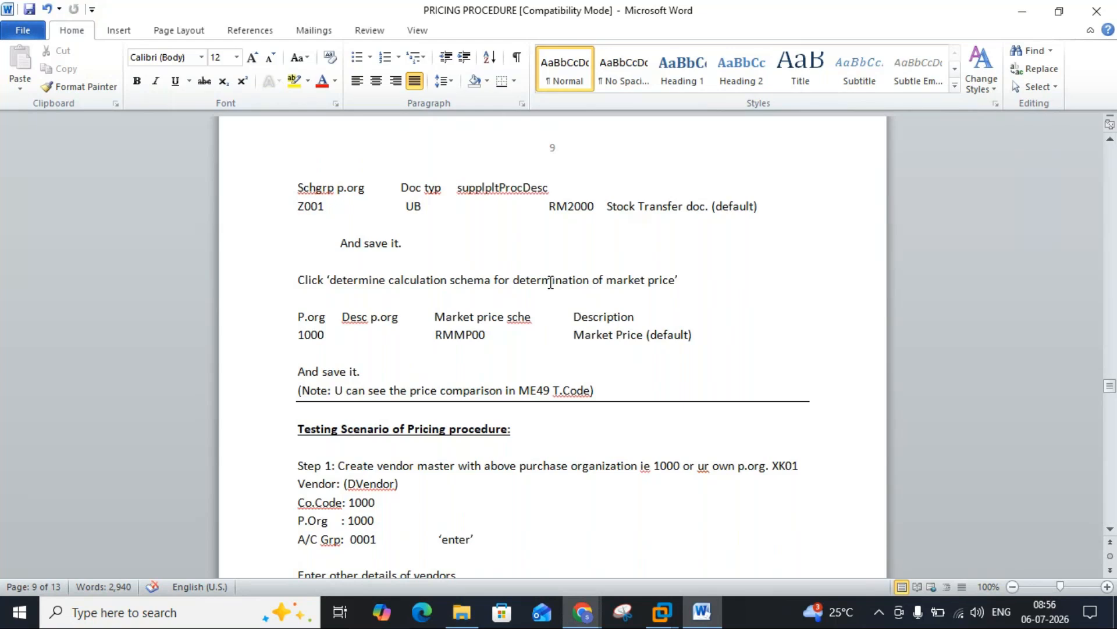
click(703, 618)
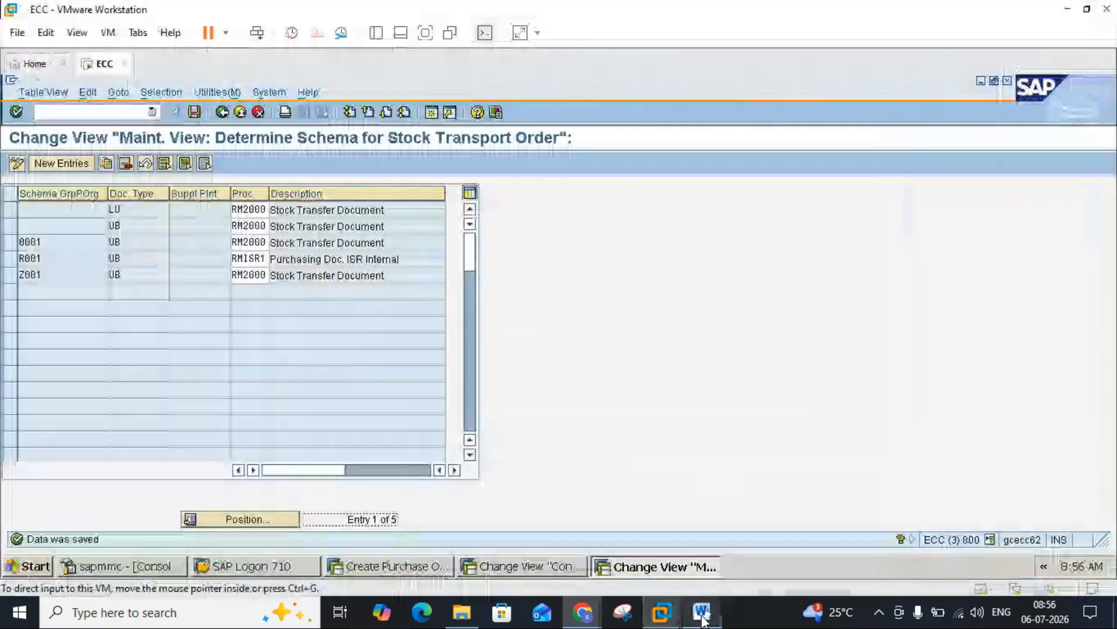
click(703, 618)
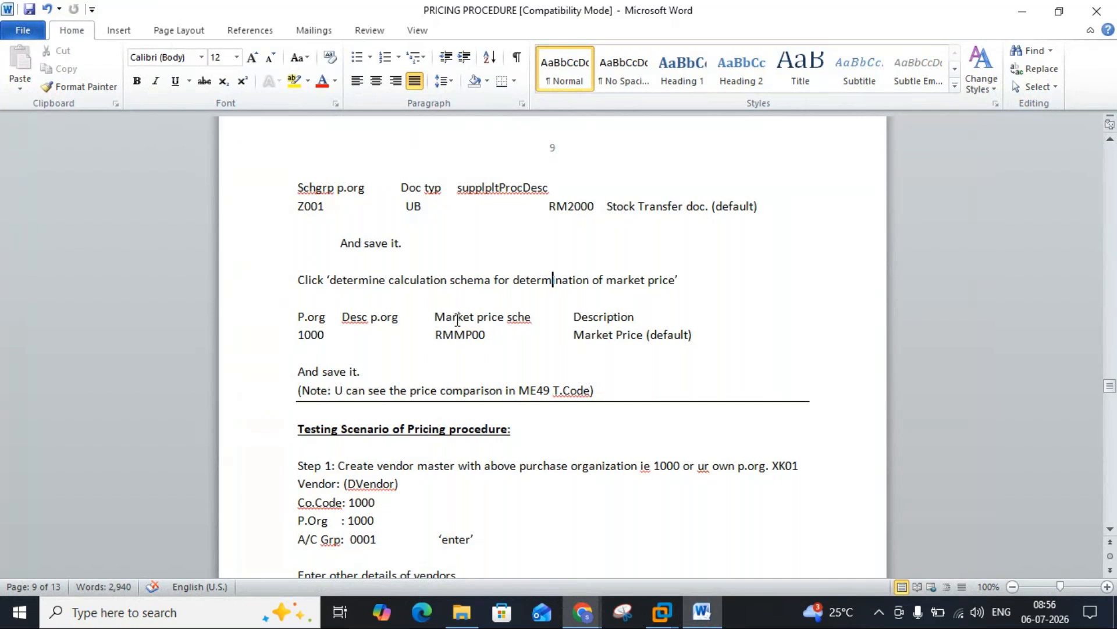
click(702, 613)
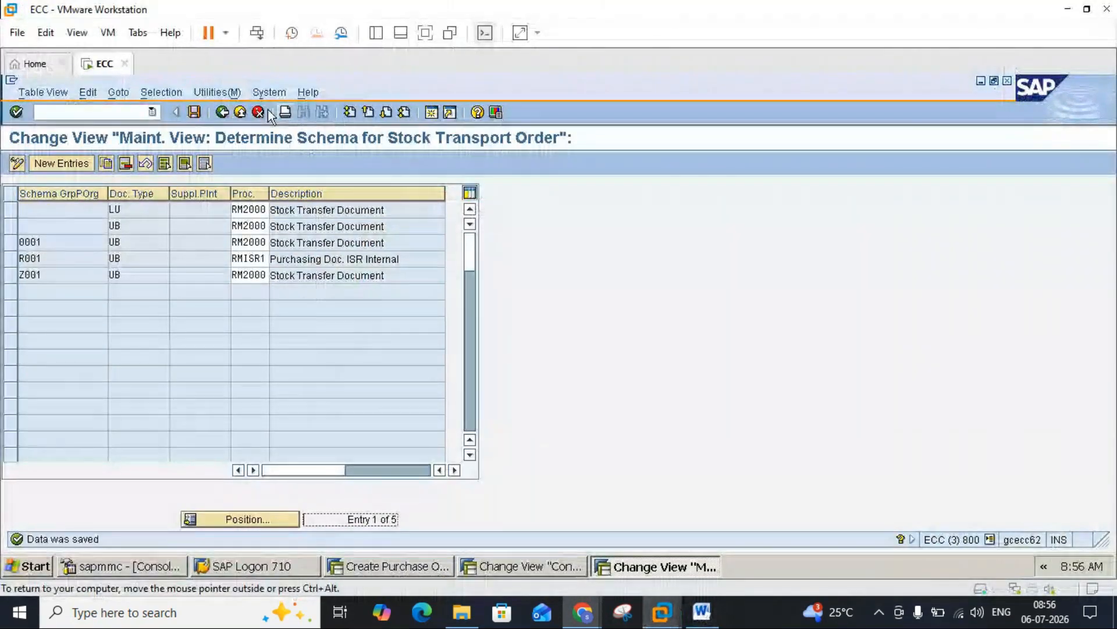
Return to the activity list and open the Determine Calculation Schema for Determination of Market Price activity
click(224, 116)
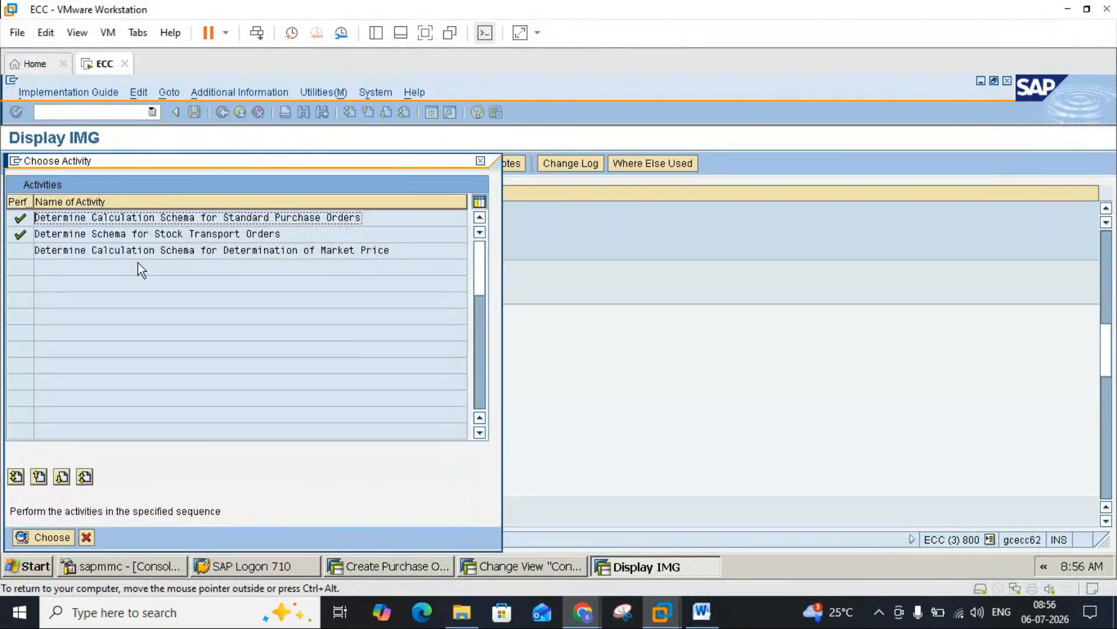
double_click(182, 250)
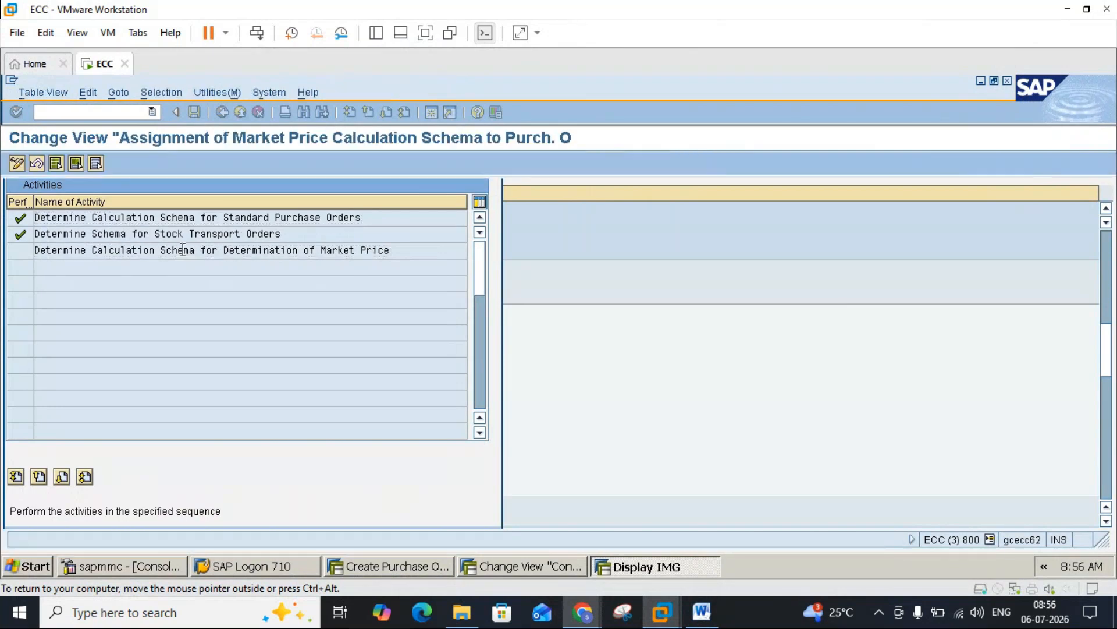
click(222, 111)
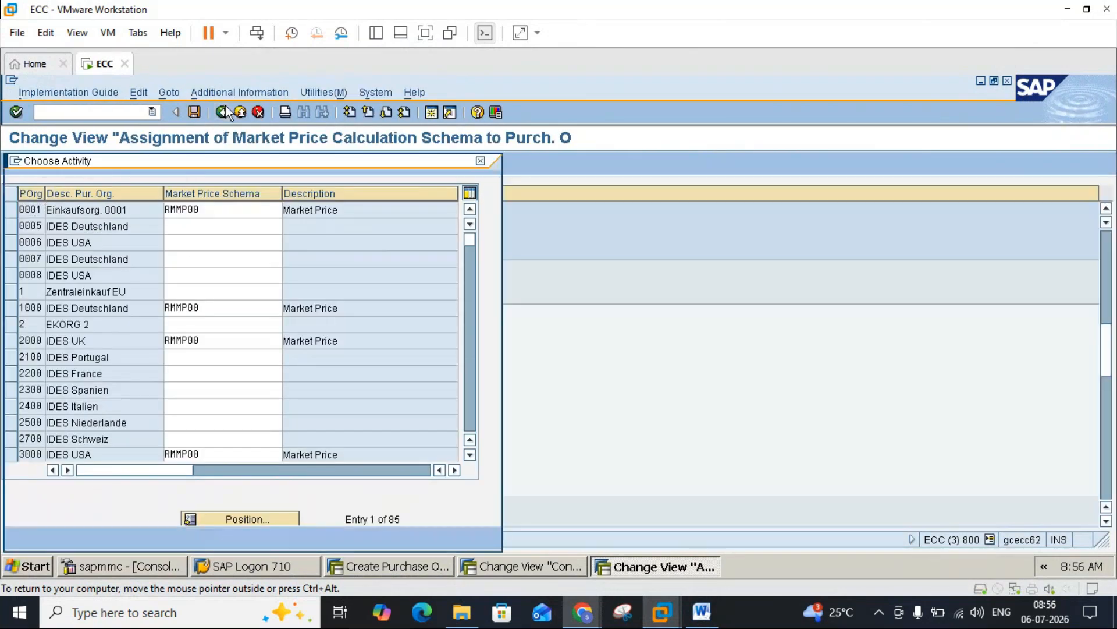
double_click(390, 250)
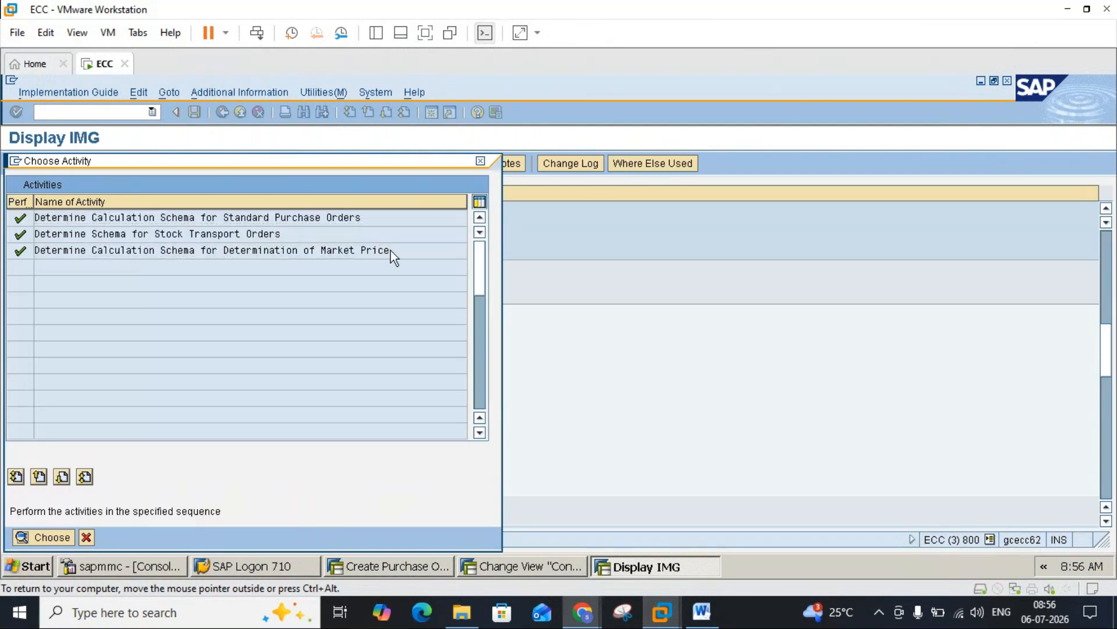
Open the market price schema assignments and check the schema of purchasing organization 1000 against the Word notes
click(222, 112)
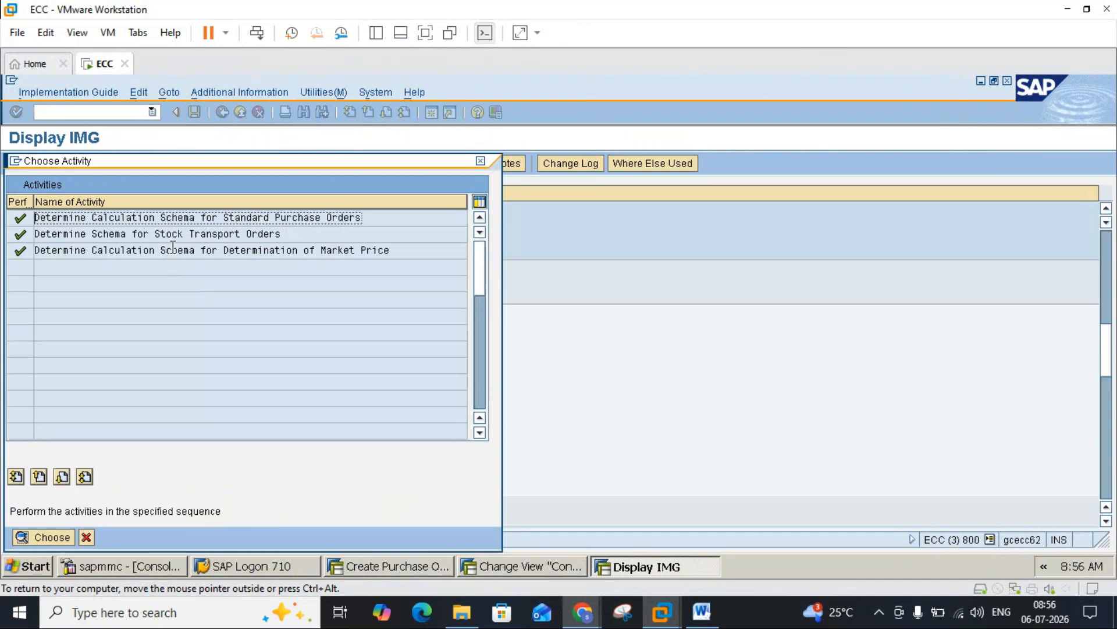
double_click(176, 250)
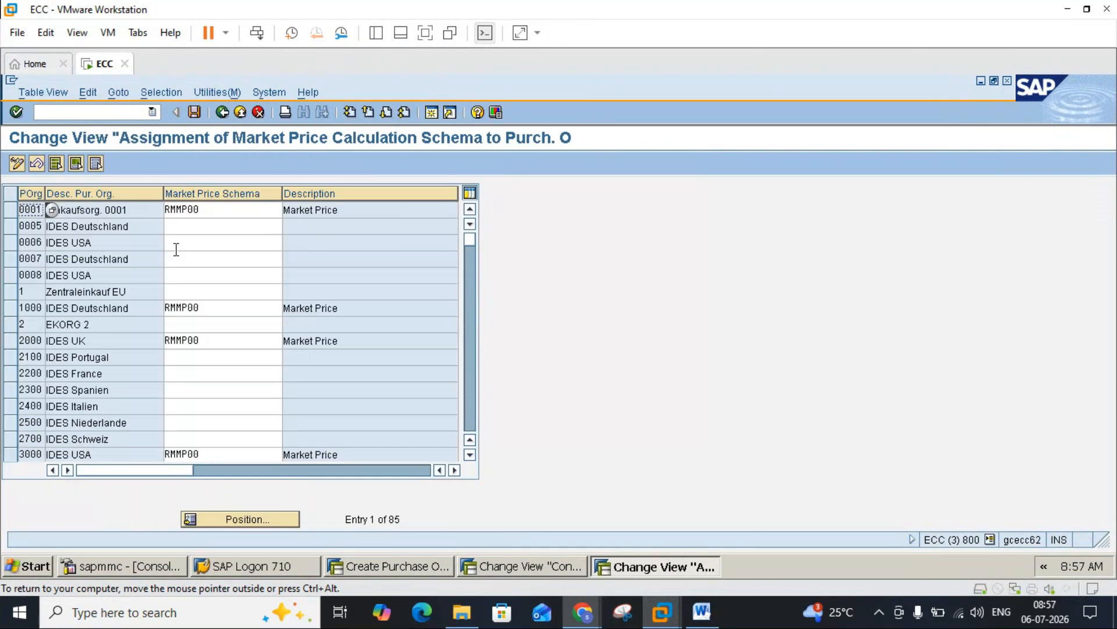
click(703, 612)
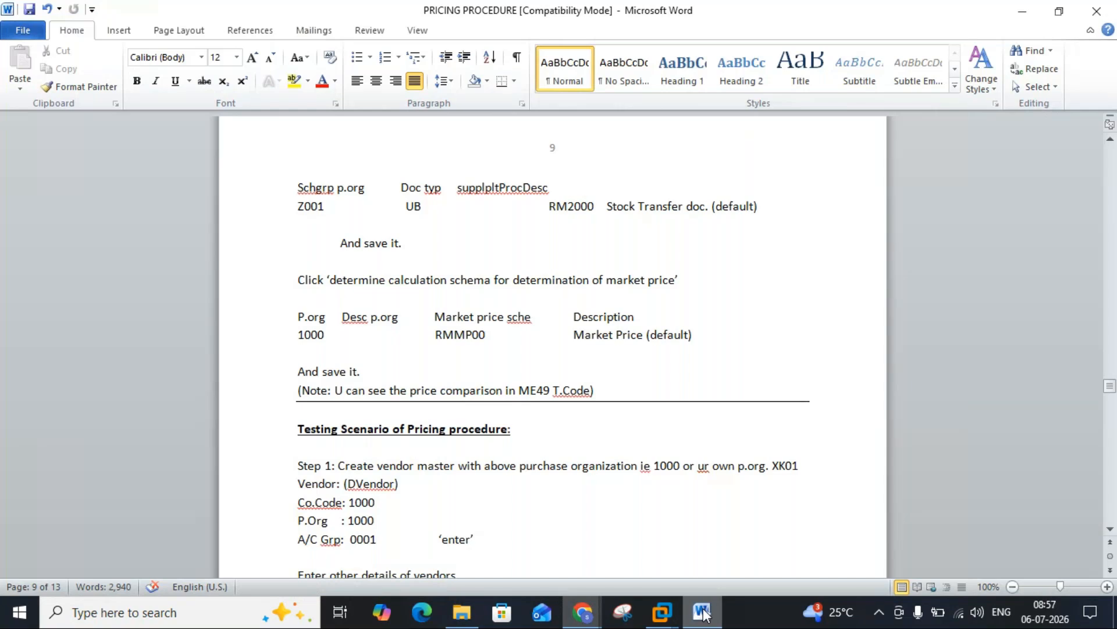
click(703, 612)
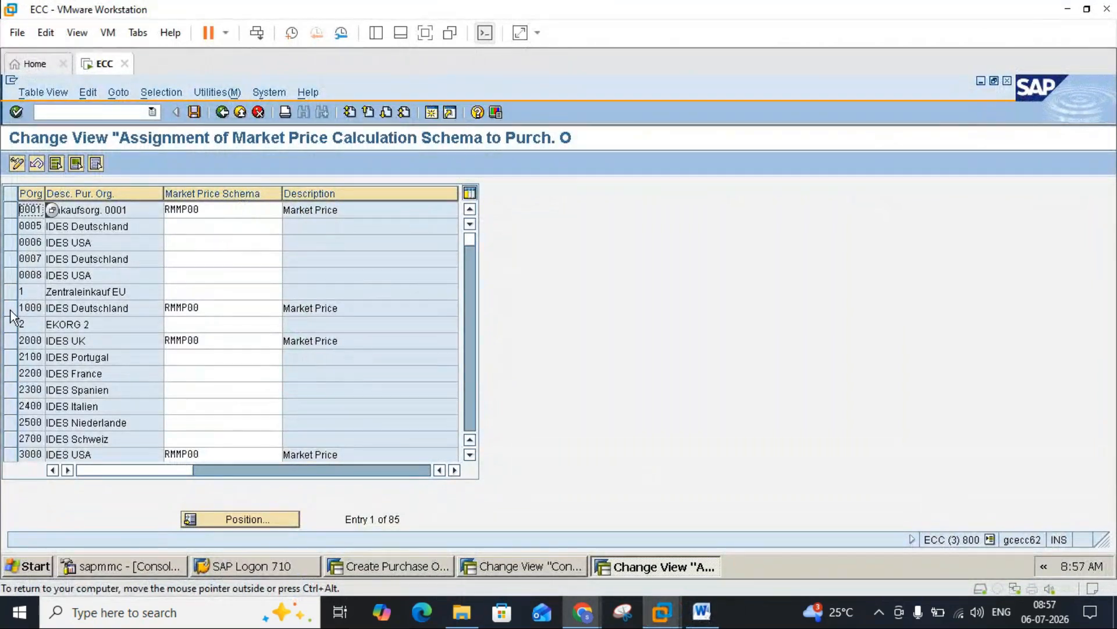
click(18, 312)
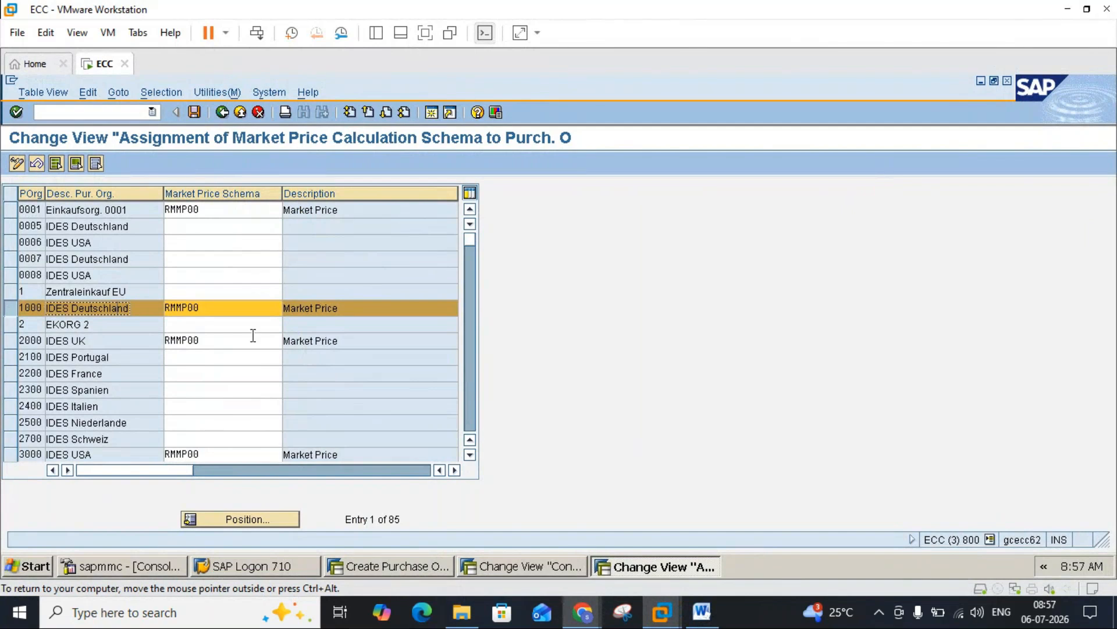
click(221, 312)
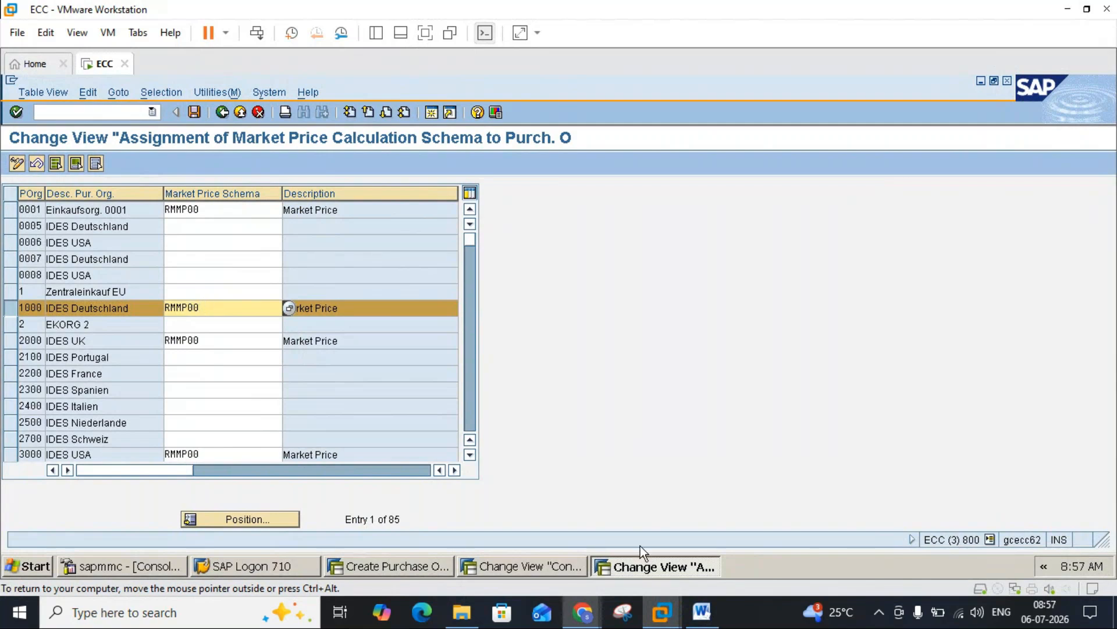
click(703, 612)
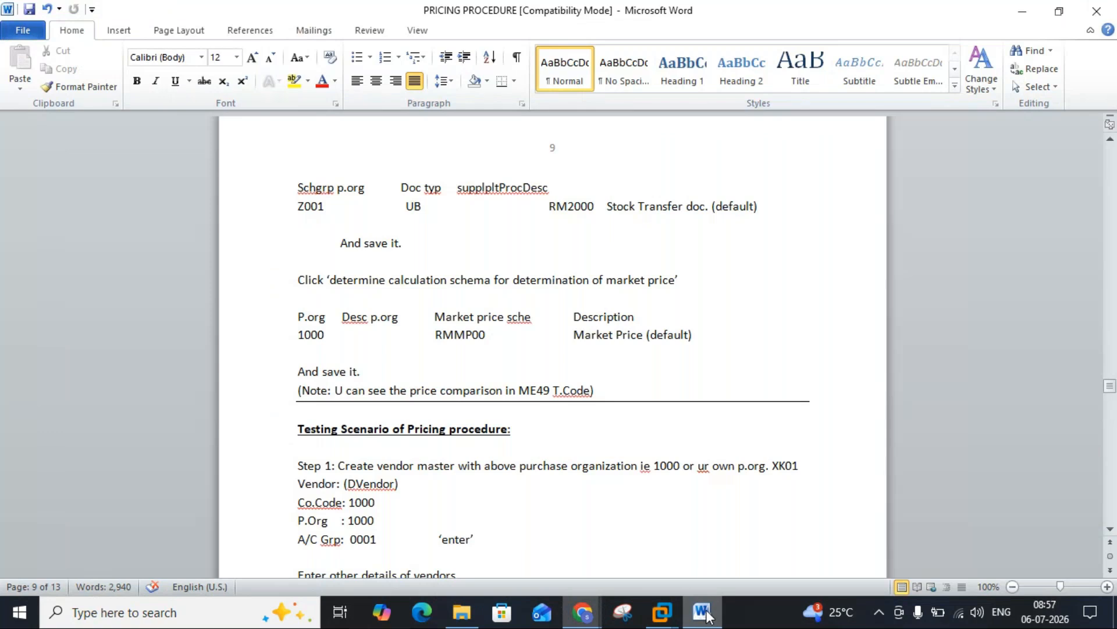
click(703, 612)
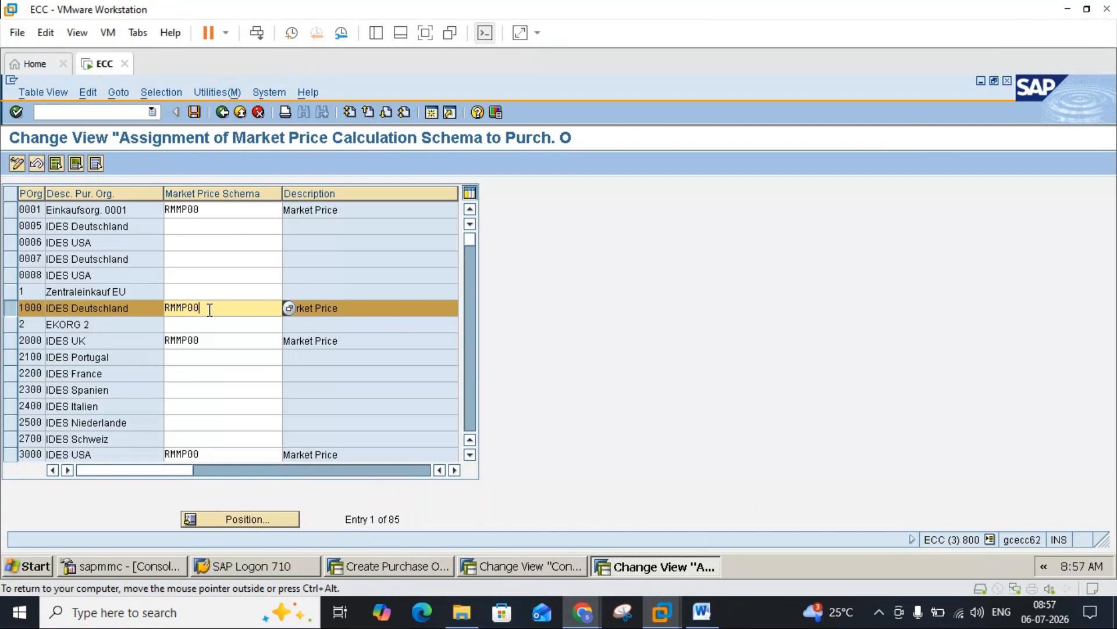
click(698, 619)
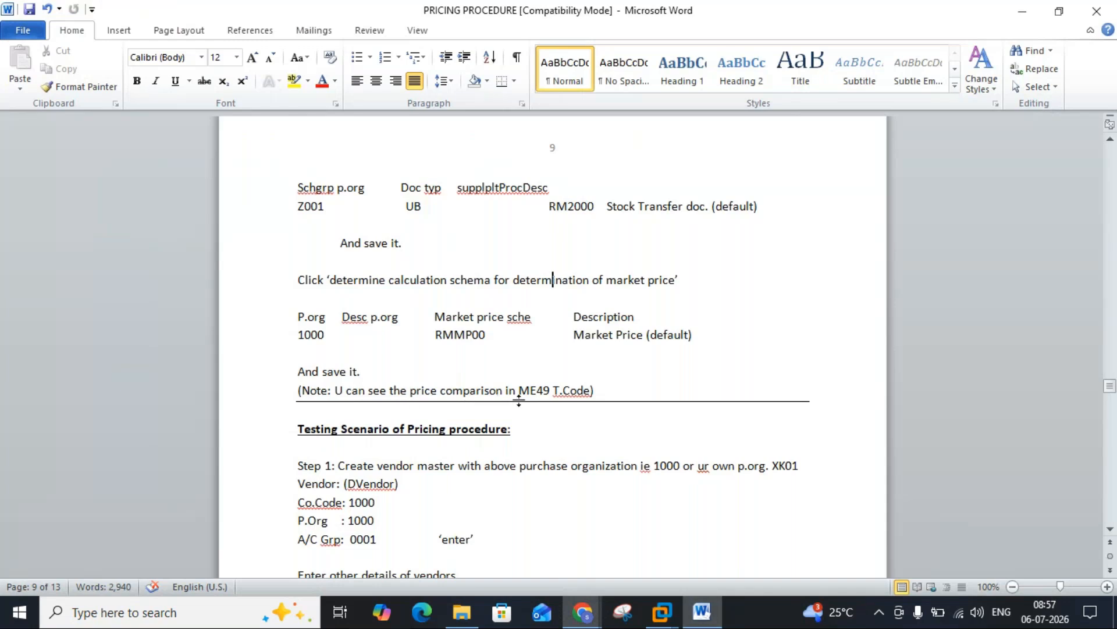
click(702, 611)
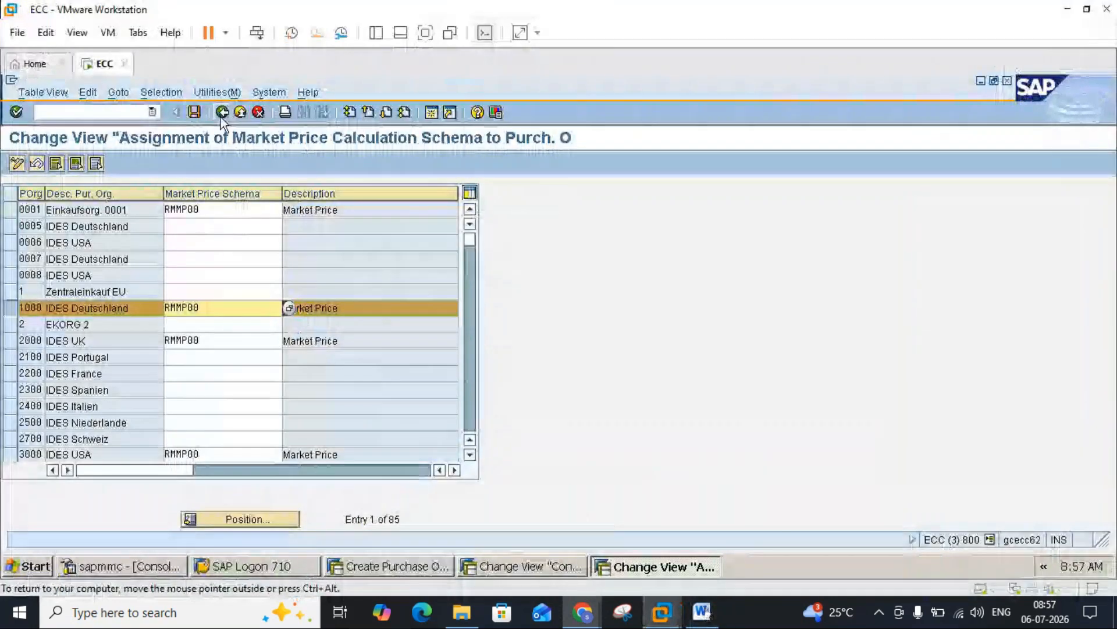
Save the market price schema assignments and return to the implementation guide structure, closing the activity list
click(194, 112)
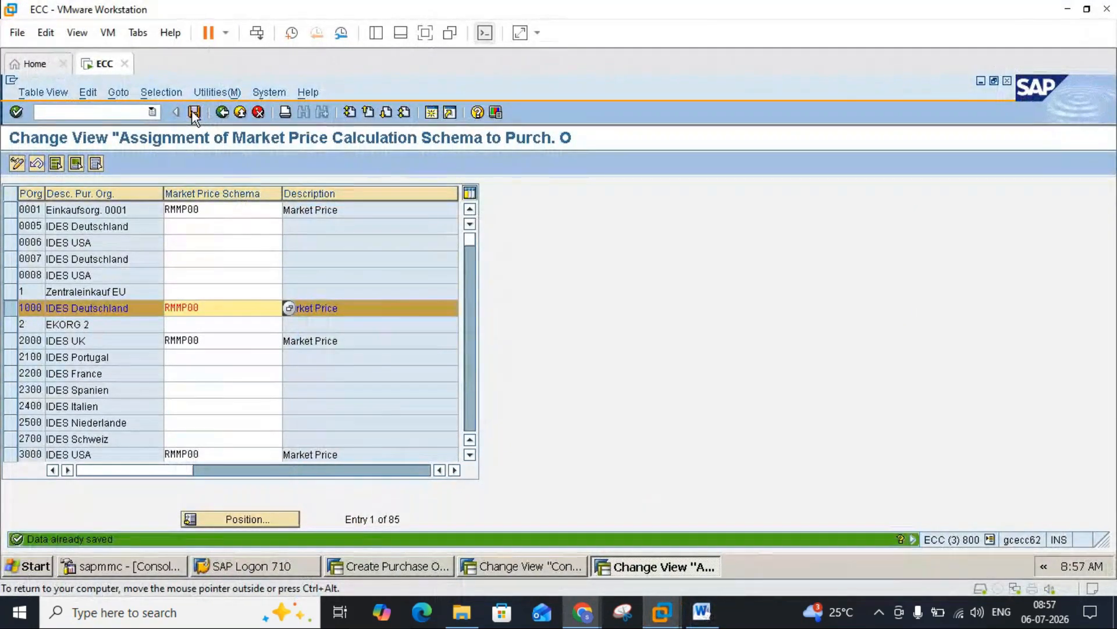
click(224, 114)
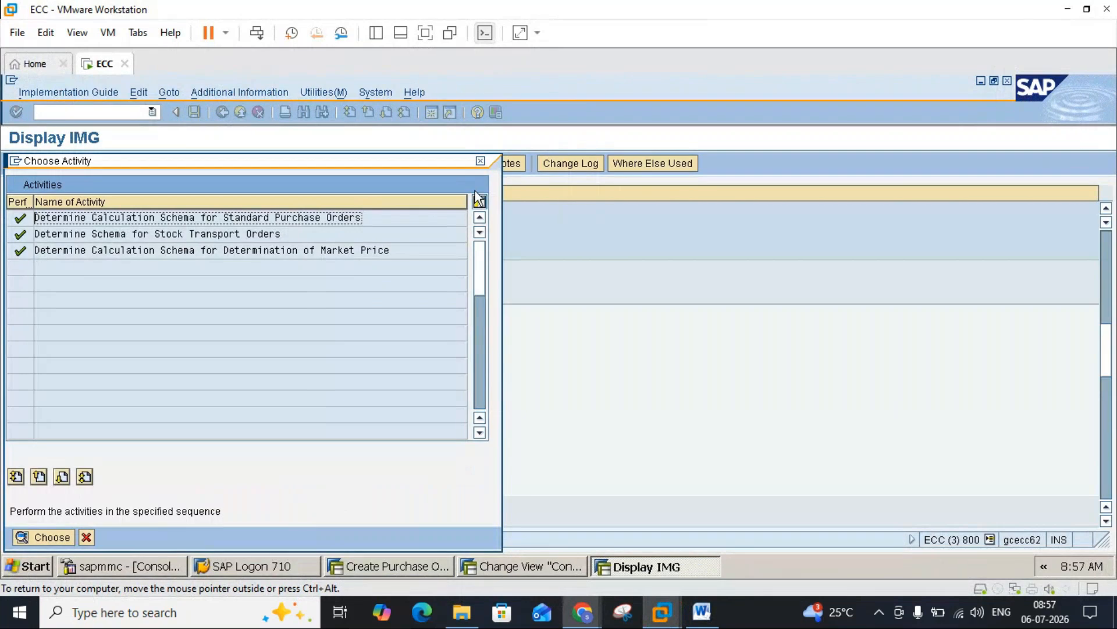
click(480, 161)
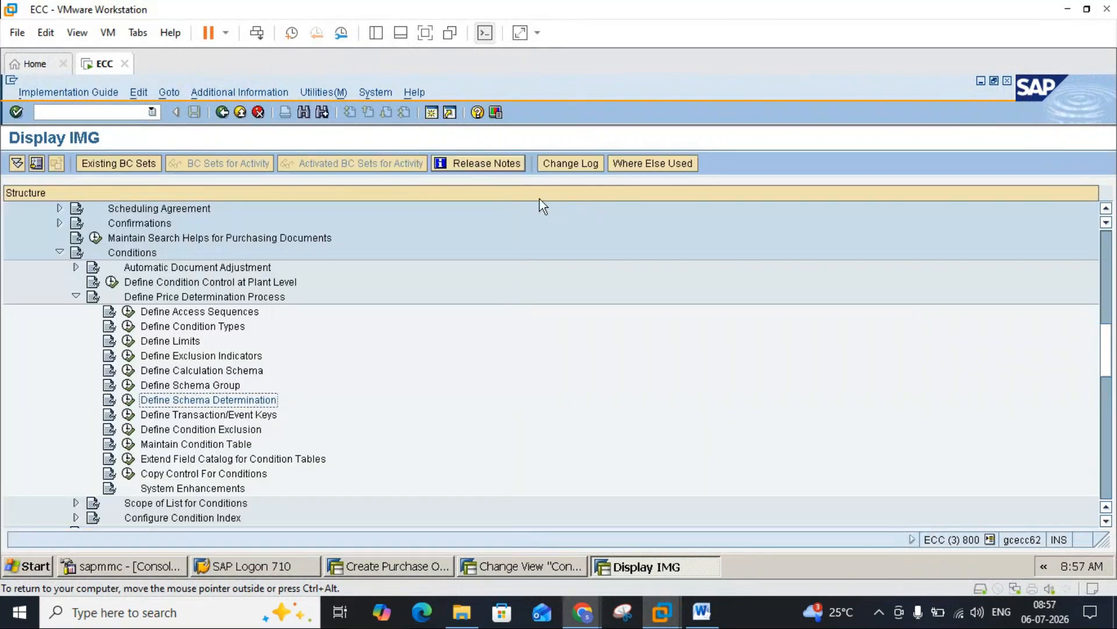
Read the testing scenario in the Word notes, covering vendor master, info record and condition record creation
click(702, 613)
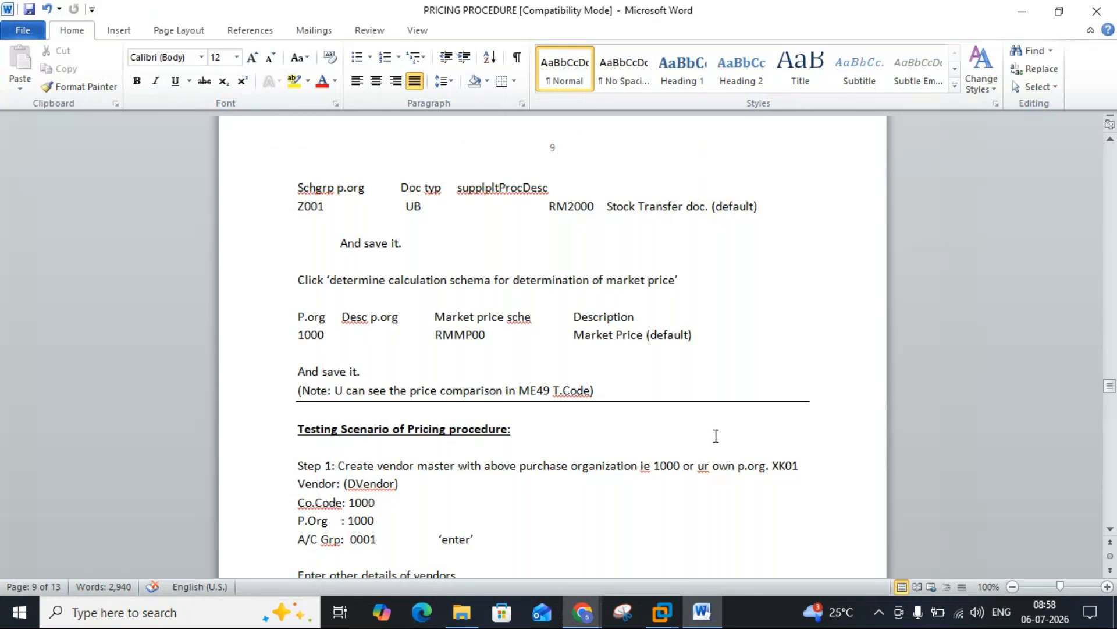
click(1110, 533)
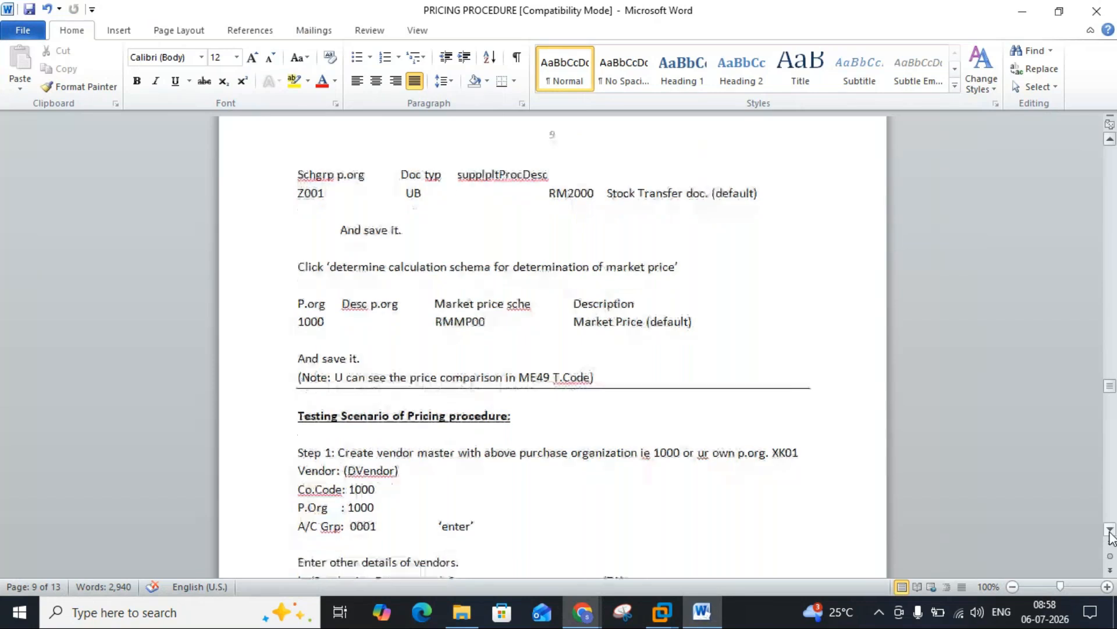
click(1110, 534)
click(1110, 534)
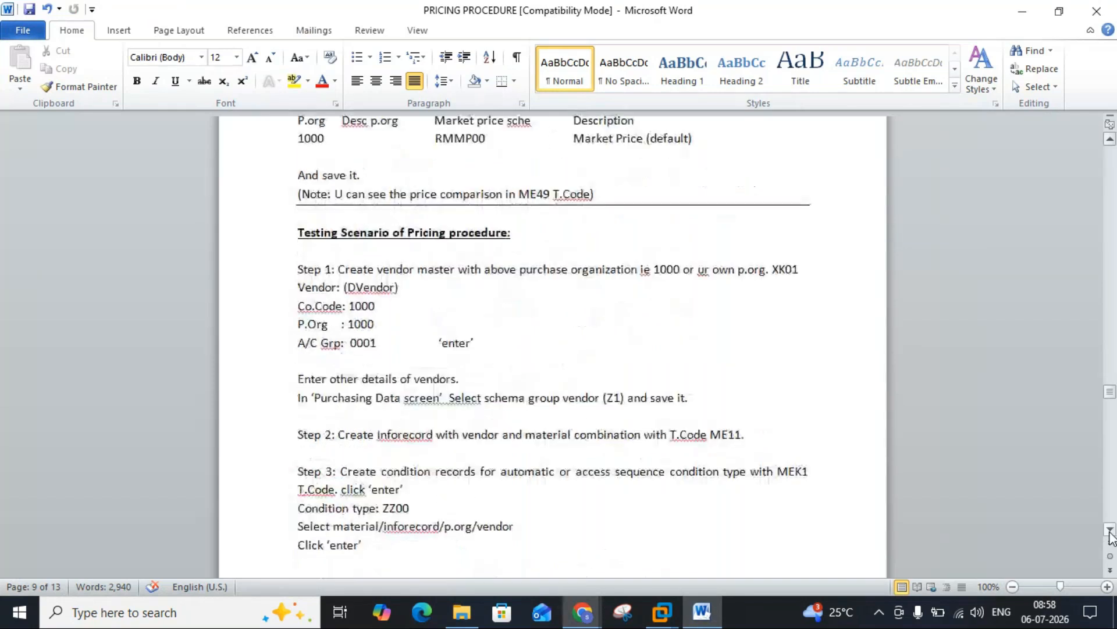
click(1110, 531)
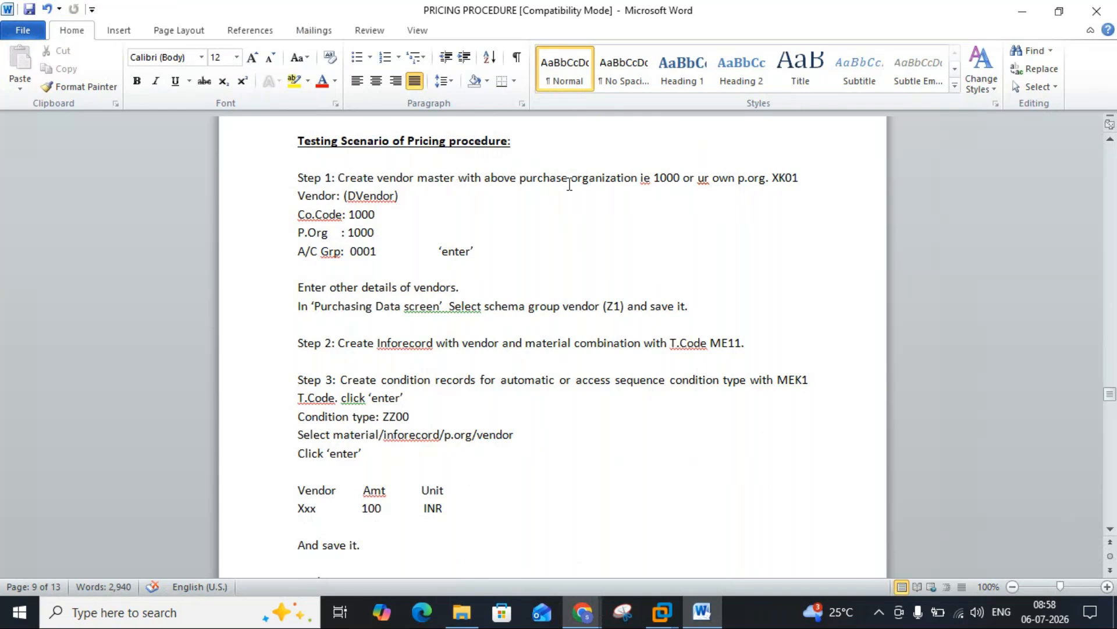
click(661, 178)
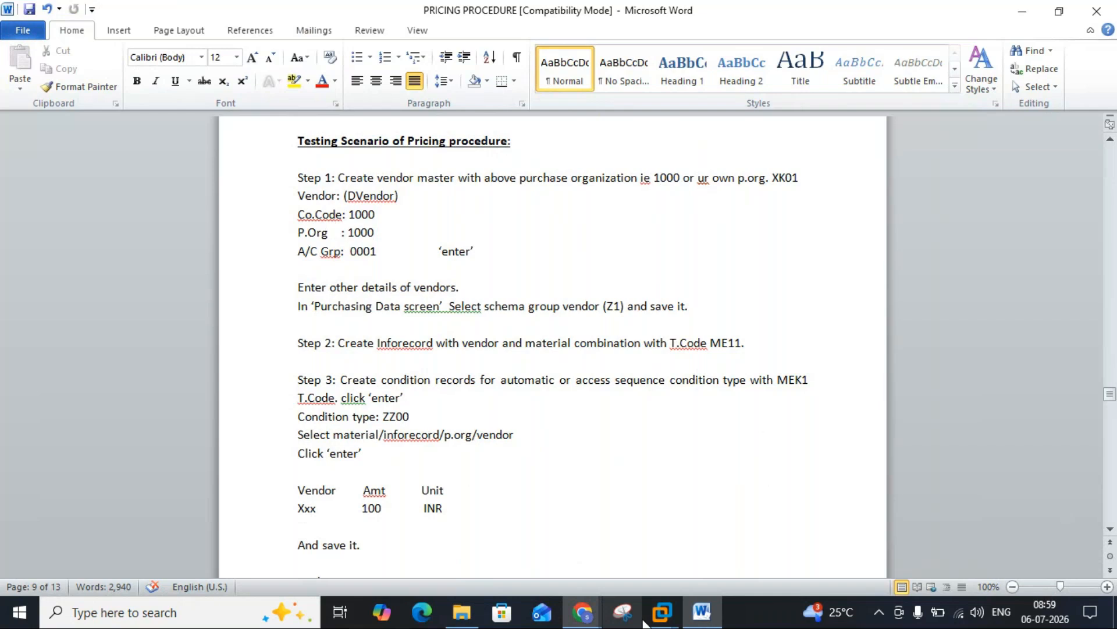
Switch back to SAP, open a new session and start vendor creation with transaction XK01
mouse_move(661, 611)
click(711, 514)
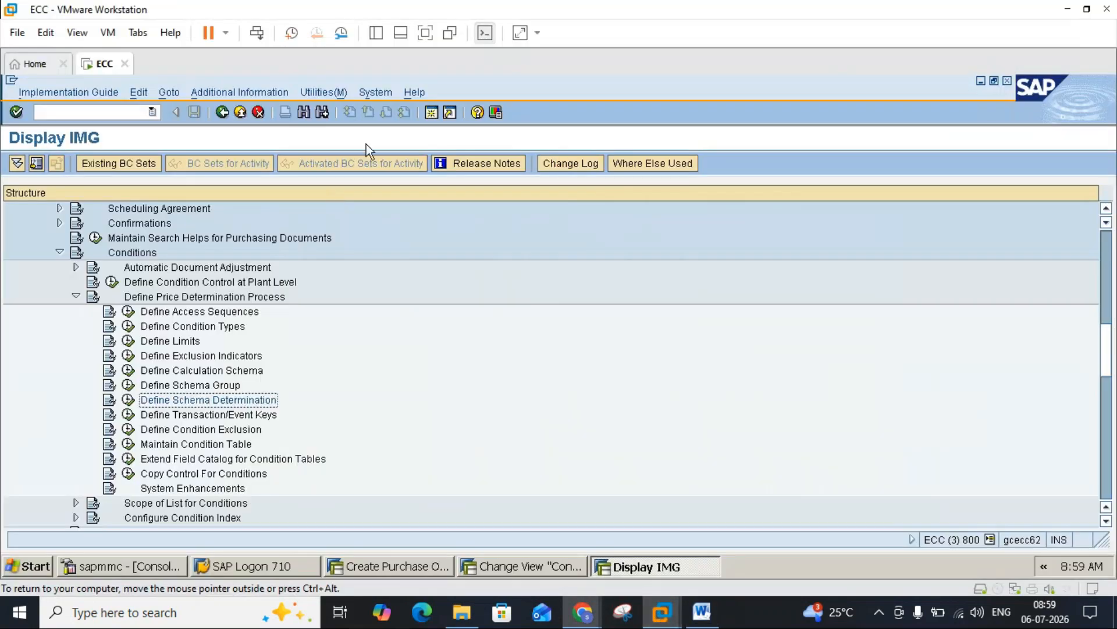
click(431, 114)
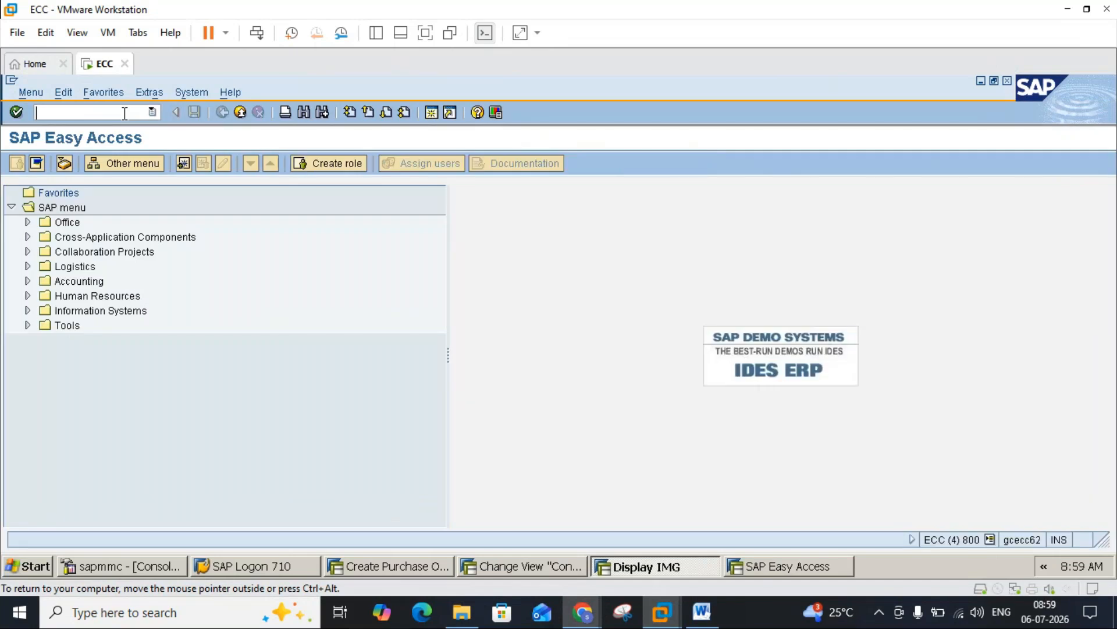
text(XK01)
key(Return)
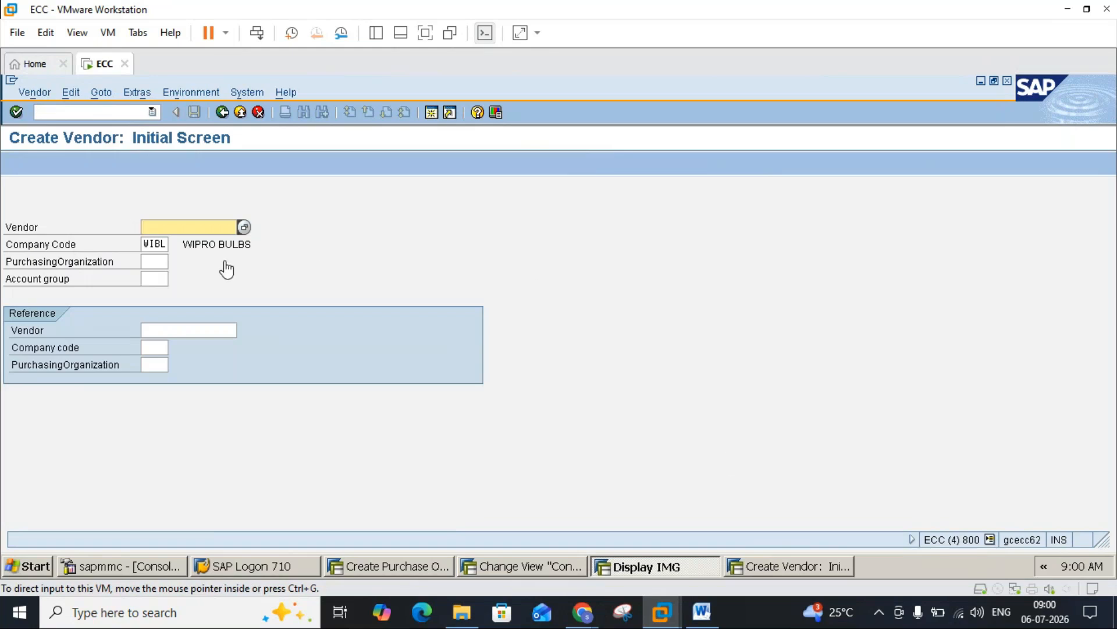
Set both the company code and the purchasing organization of the new vendor to 1000
click(162, 245)
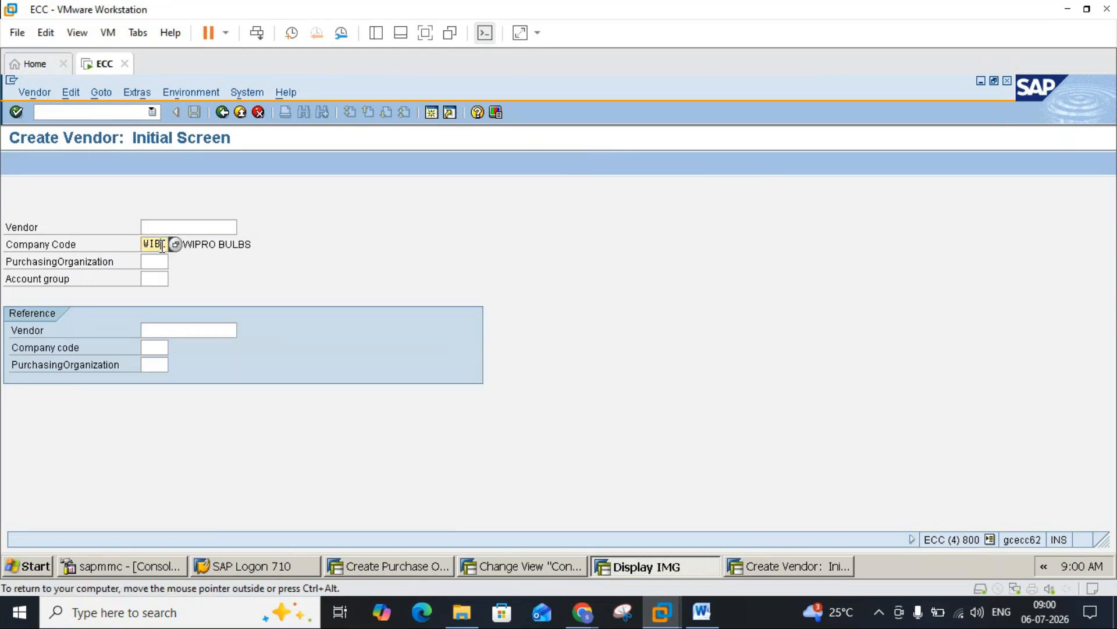
key(BackSpace)
key(BackSpace)
key(BackSpace)
text(1)
key(BackSpace)
key(BackSpace)
text(1000)
click(162, 261)
text(100)
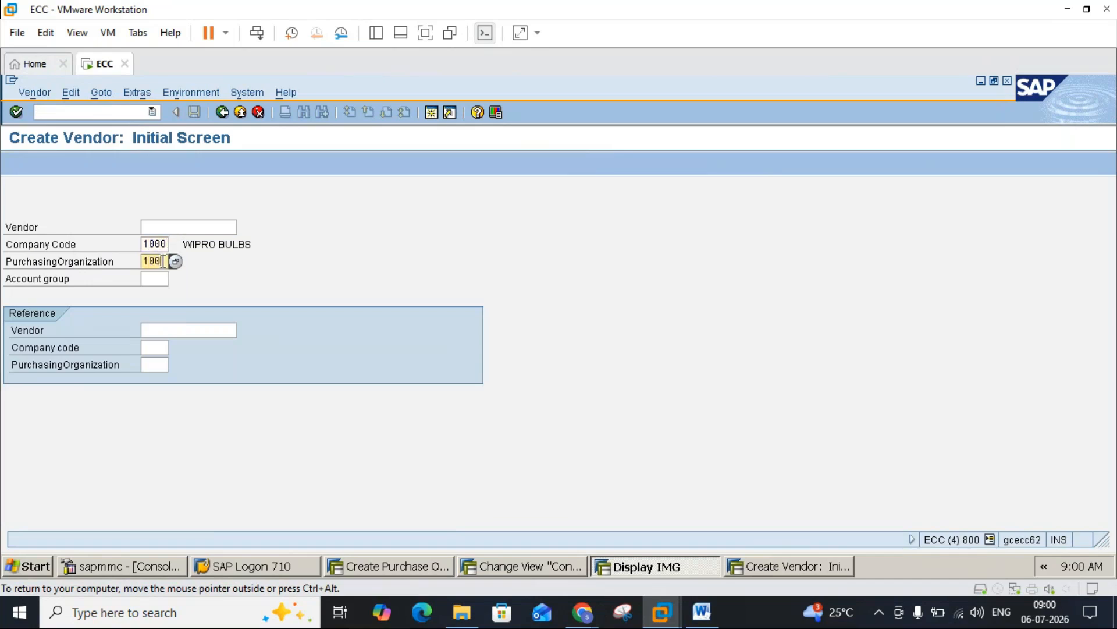
text(0)
Choose account group 0001 (Vendors) from the value list, checking it against the Word notes, and confirm the initial data
click(160, 279)
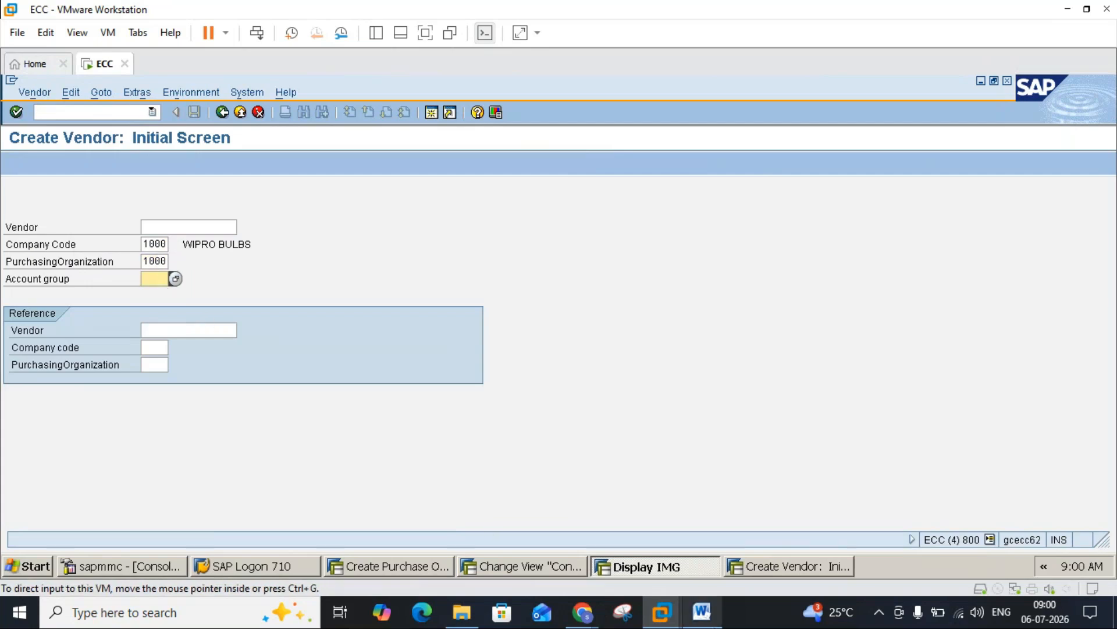
click(704, 620)
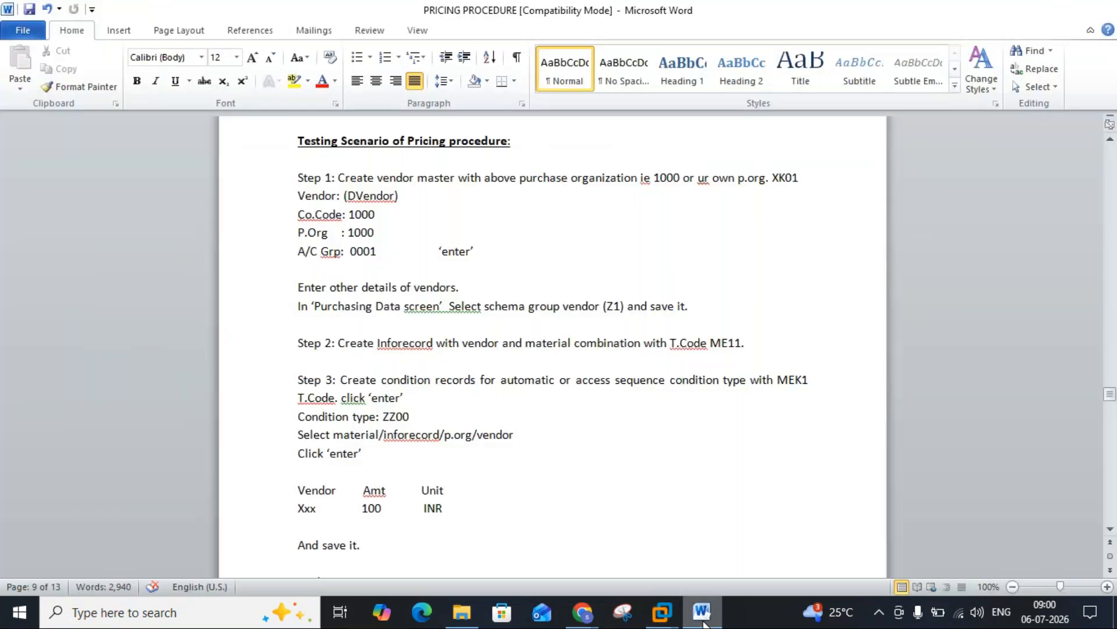
click(662, 611)
click(165, 278)
click(173, 278)
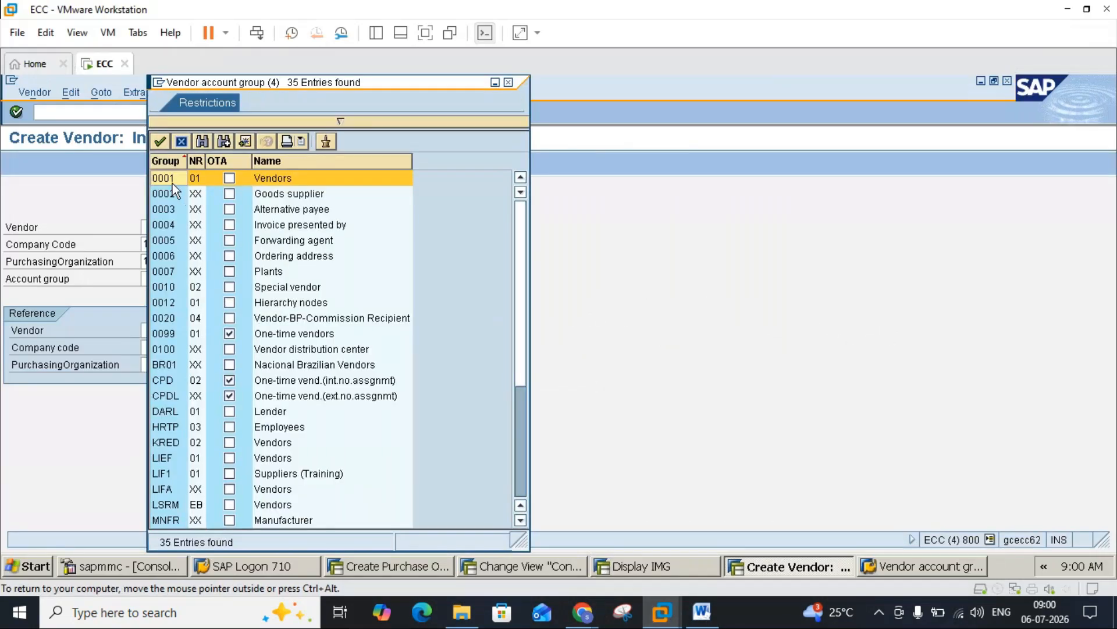
double_click(172, 183)
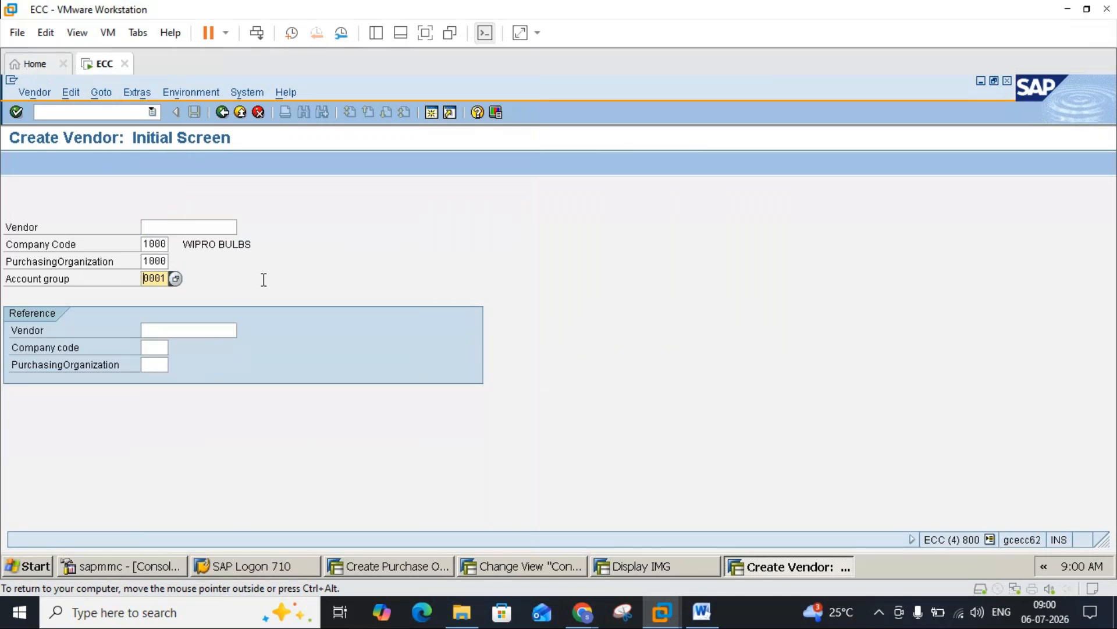
key(Return)
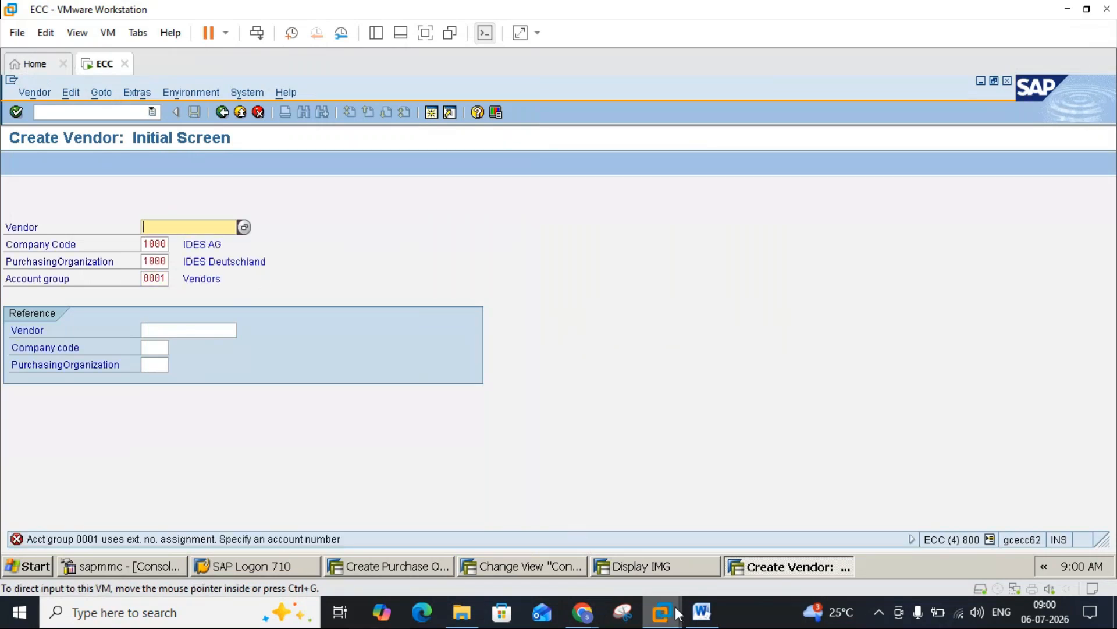
Try DVENDOR from the Word notes as the vendor identifier and clear the entry again
click(702, 609)
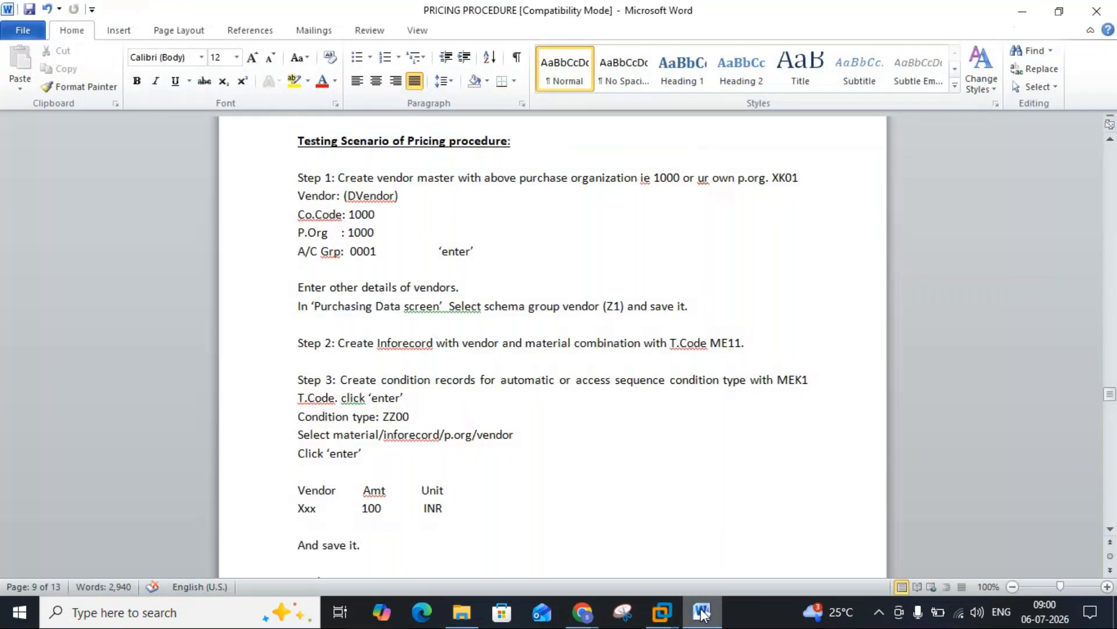
key(alt+Tab)
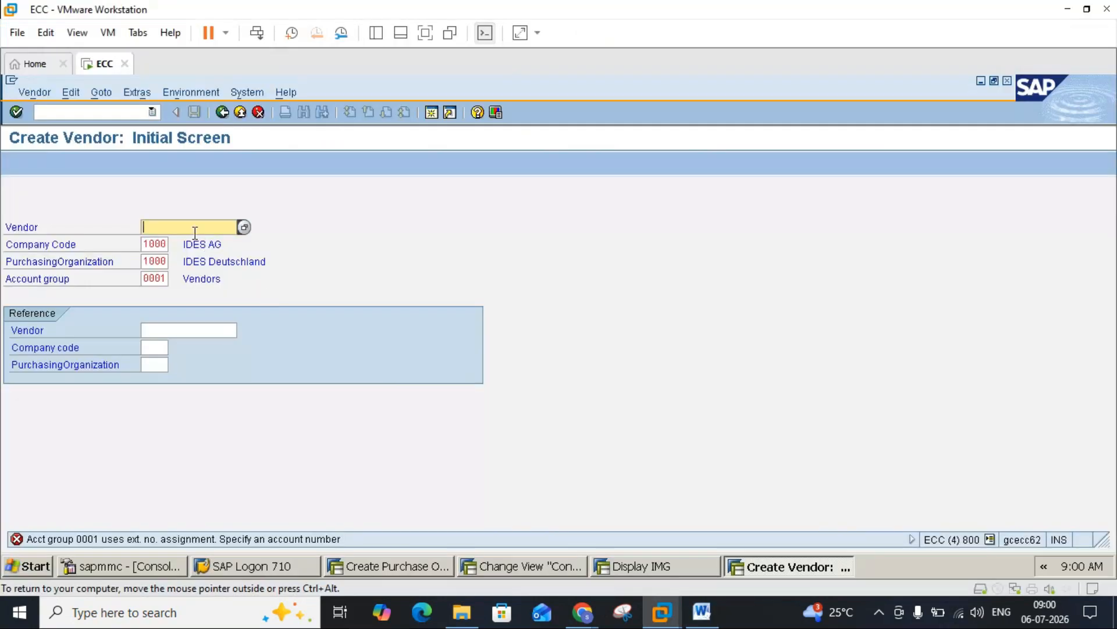
text(DVENDOR)
key(Return)
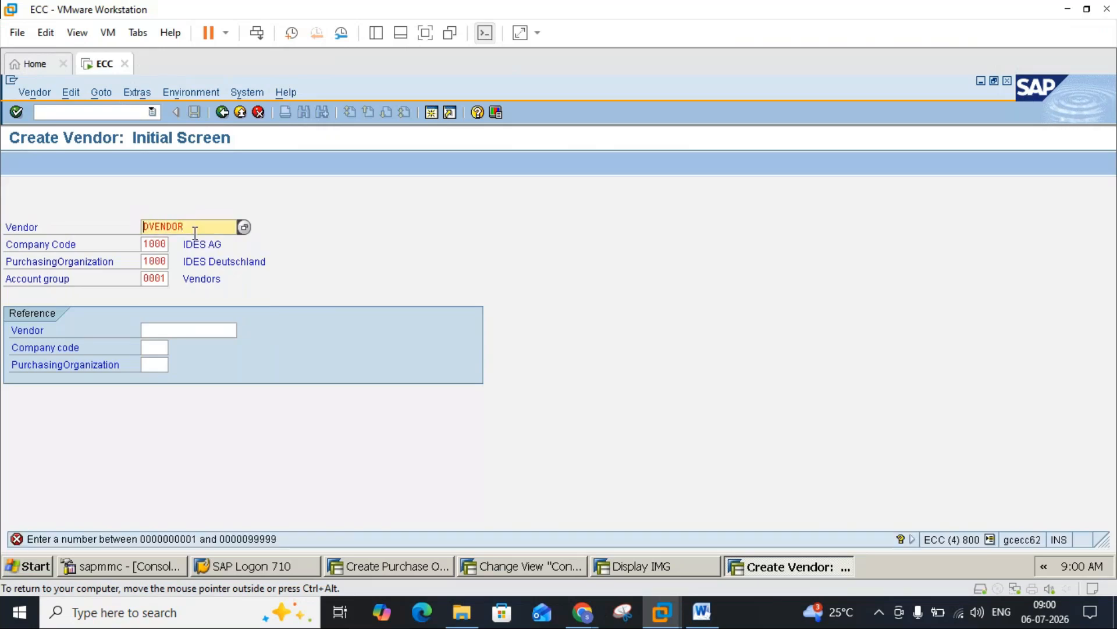
click(200, 228)
key(BackSpace)
key(BackSpace)
key(BackSpace)
key(BackSpace)
key(BackSpace)
key(BackSpace)
key(BackSpace)
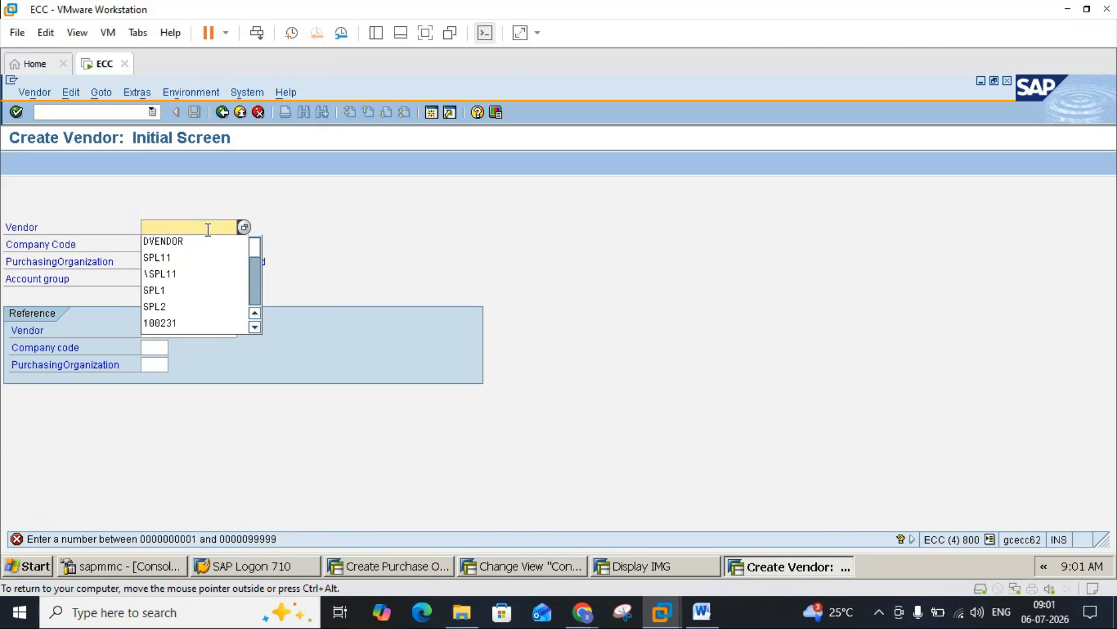
Start creating vendor 1100 and set the order currency to INR in its purchasing data
text(1100)
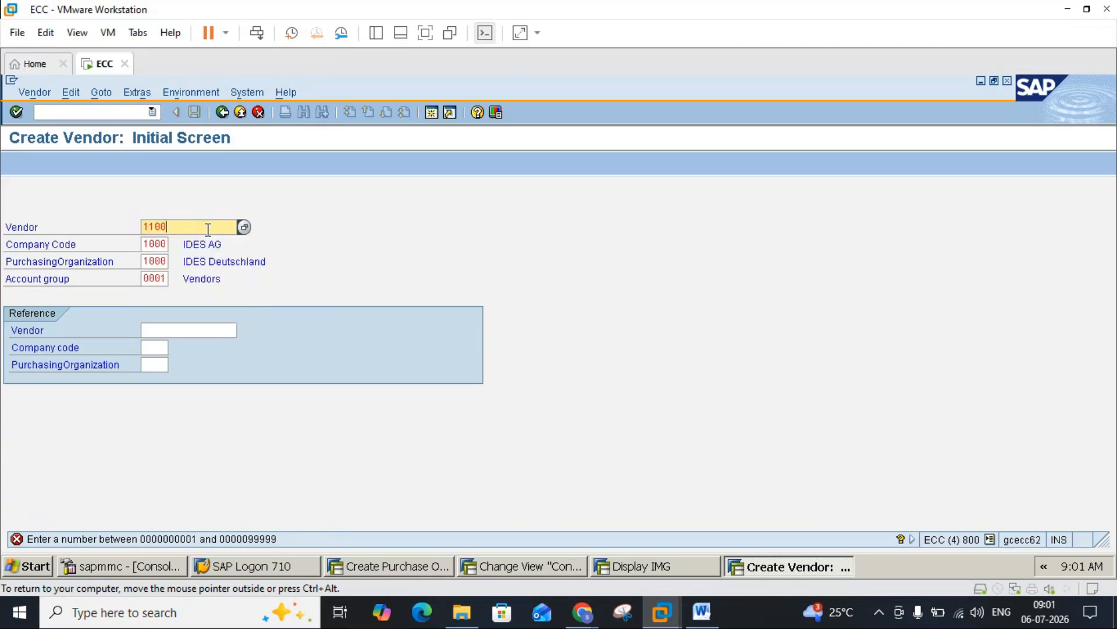
key(Return)
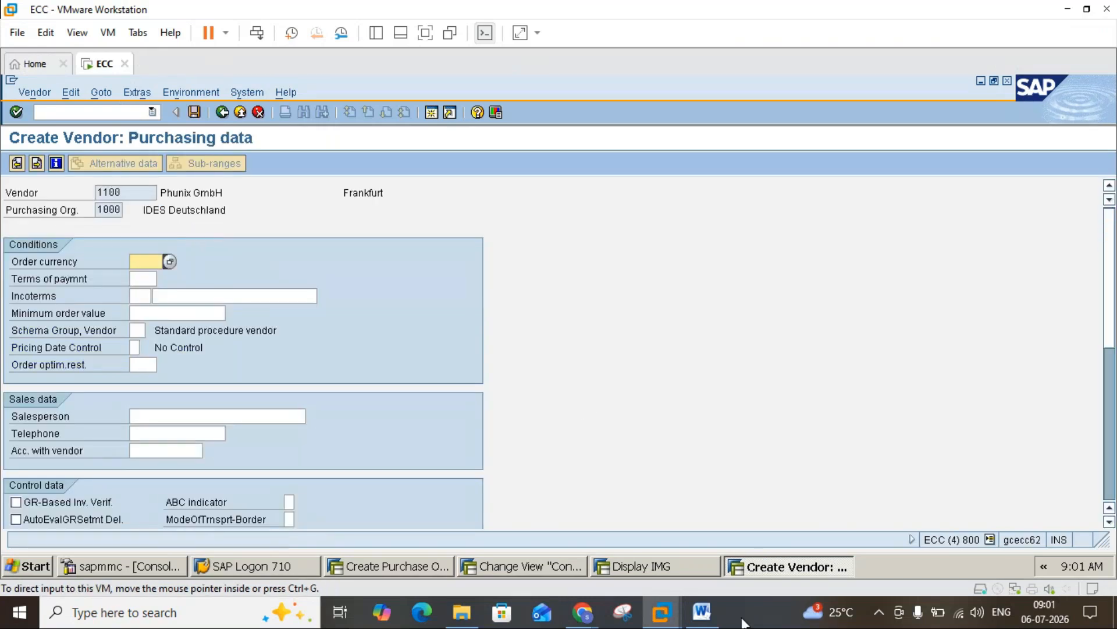
click(708, 616)
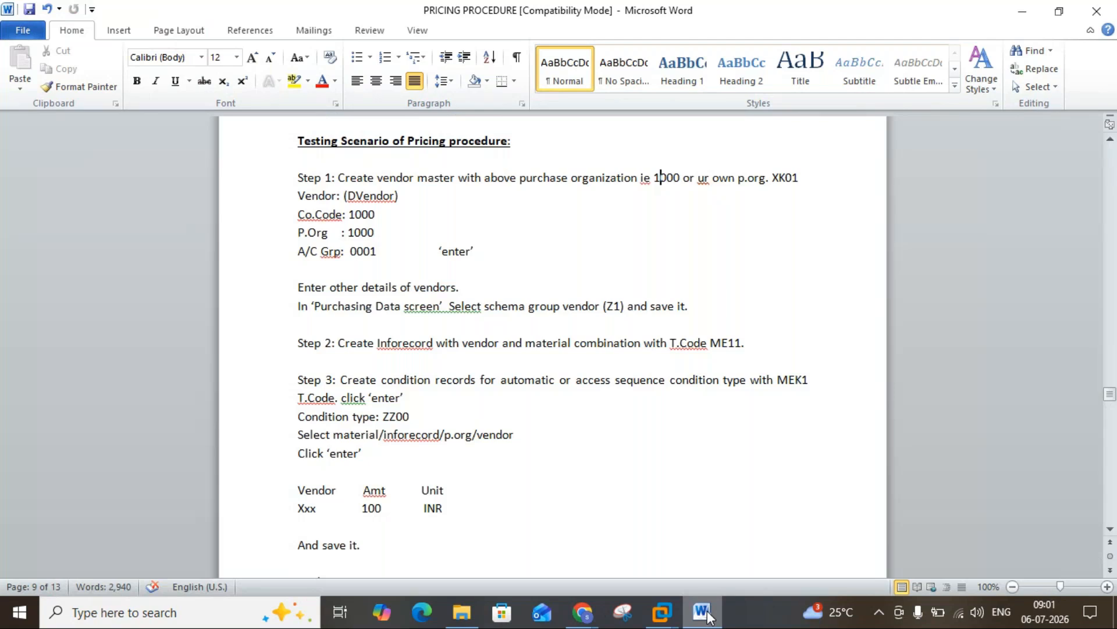
click(707, 617)
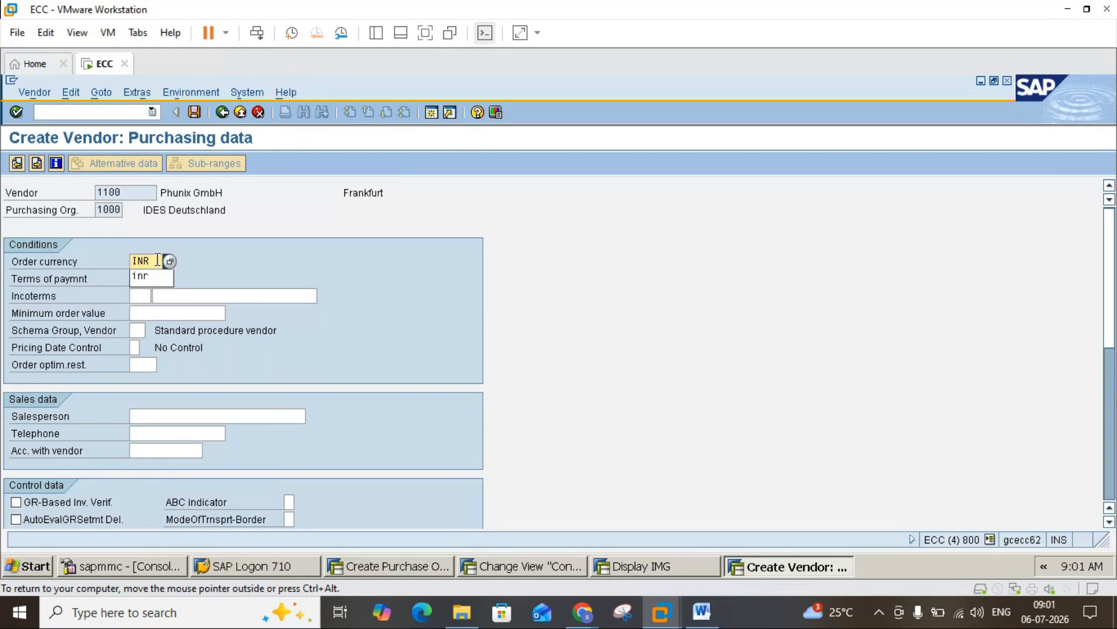
click(252, 267)
Set the vendor's schema group to Z1 (DOMESTIC VENDOR) from the list of possible entries
click(137, 330)
click(151, 330)
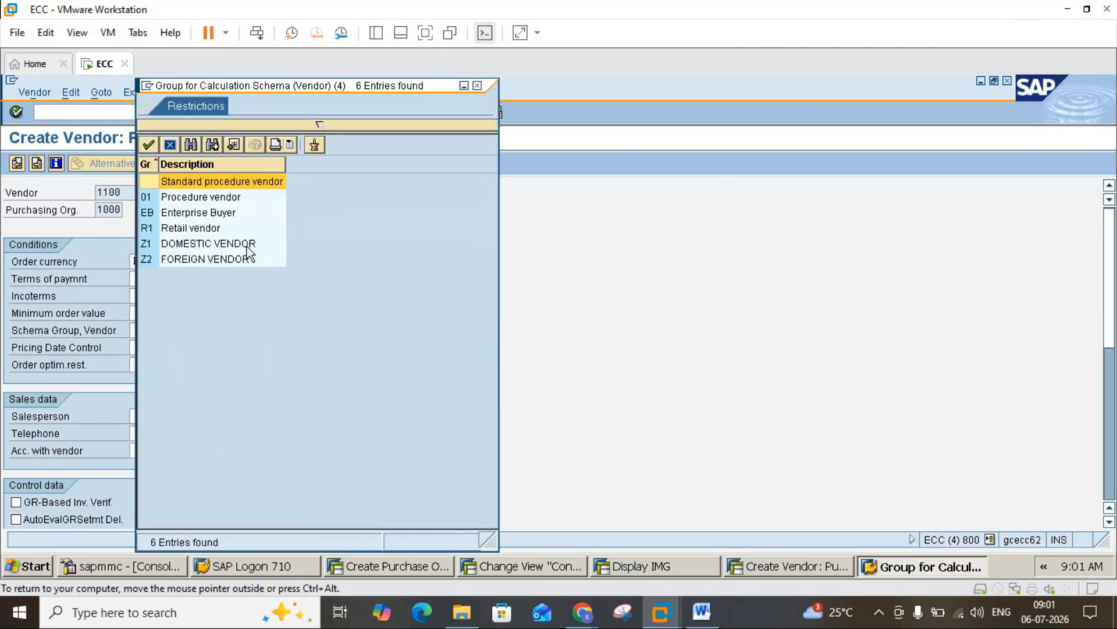
click(177, 247)
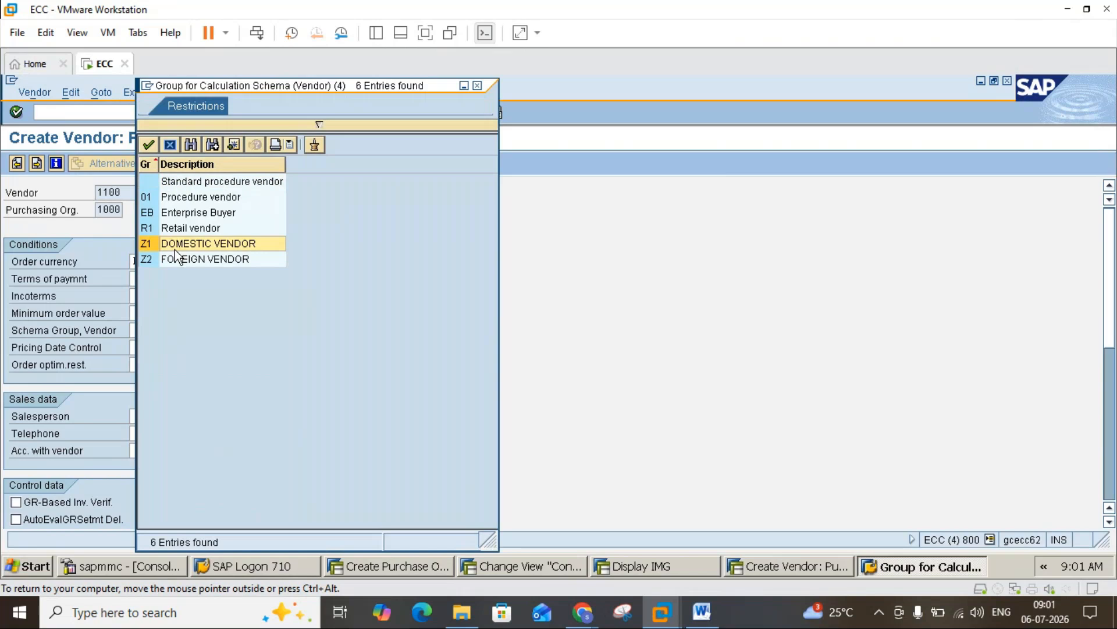
click(174, 256)
click(149, 245)
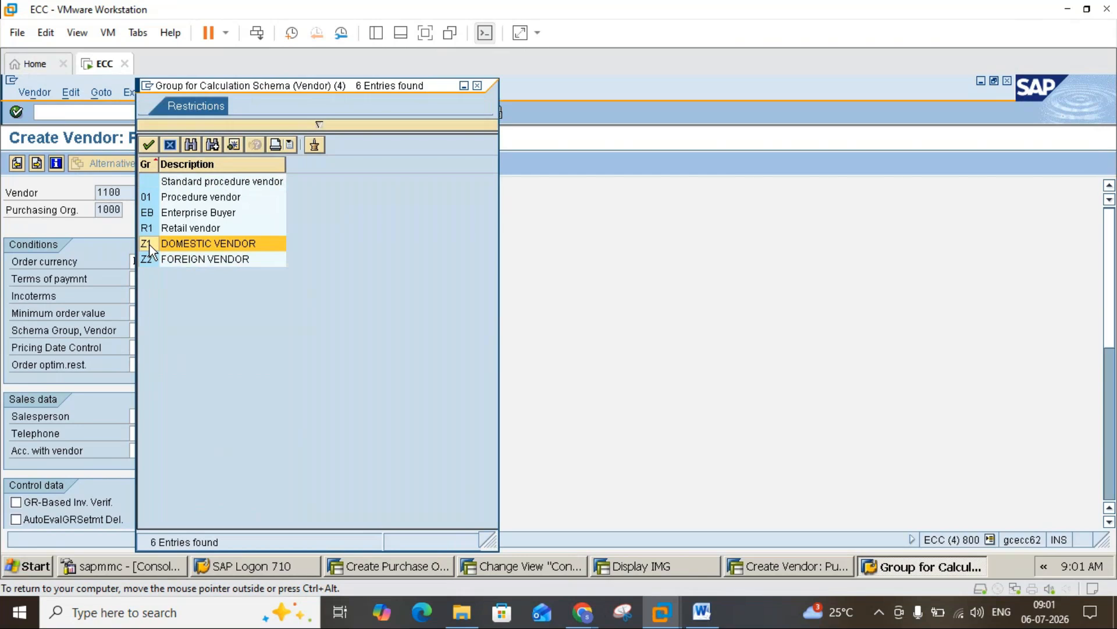
double_click(149, 245)
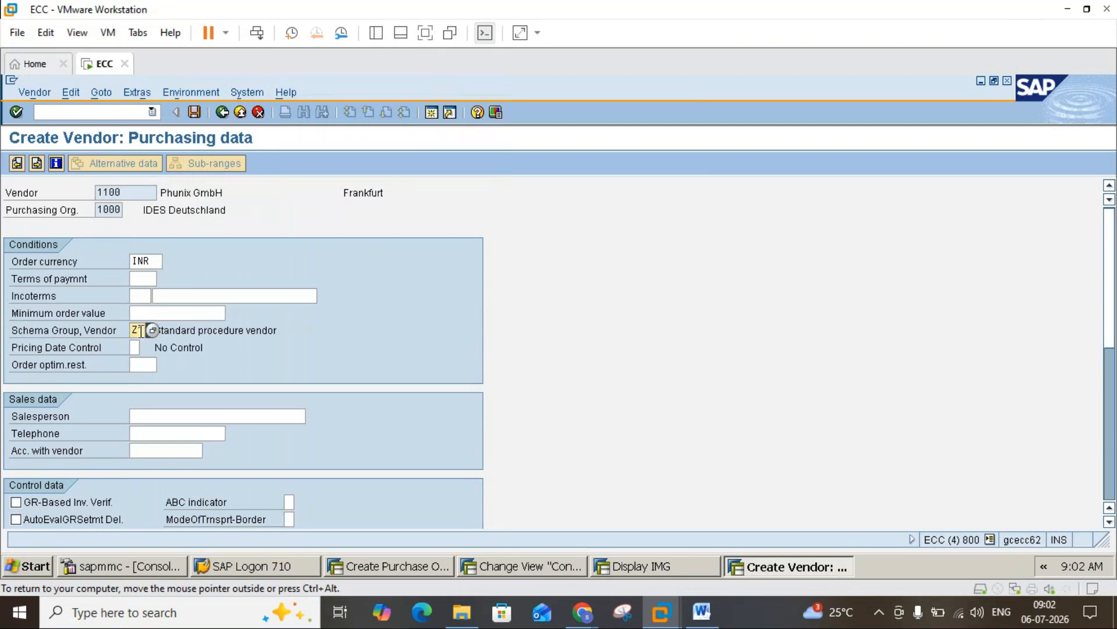
Check step 1 of the testing scenario in the Word document, return to SAP and save the vendor
click(702, 612)
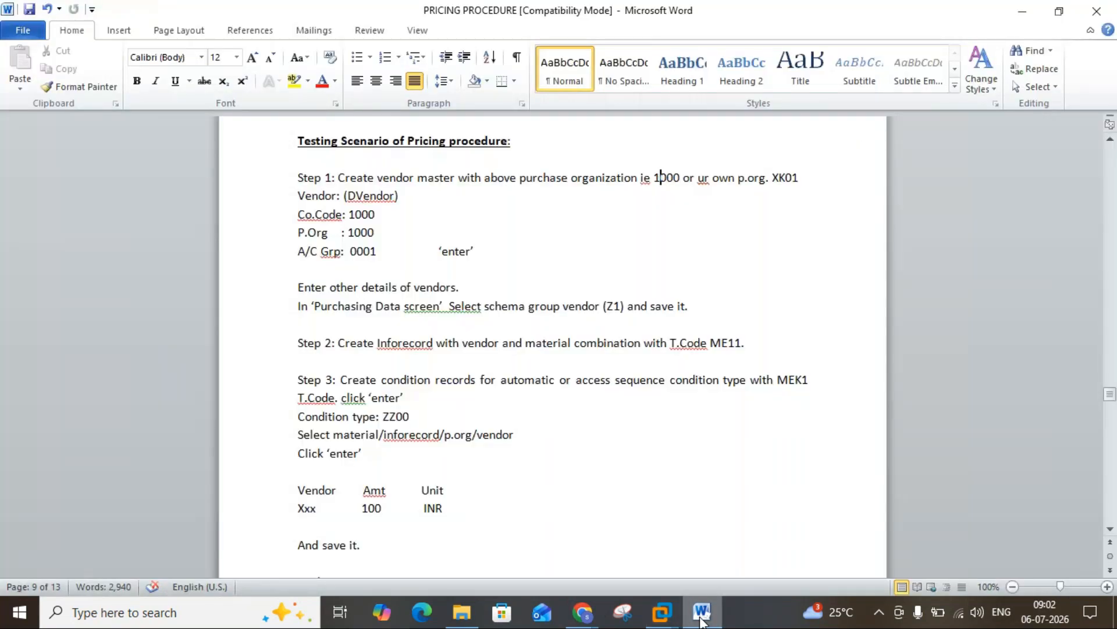
click(700, 614)
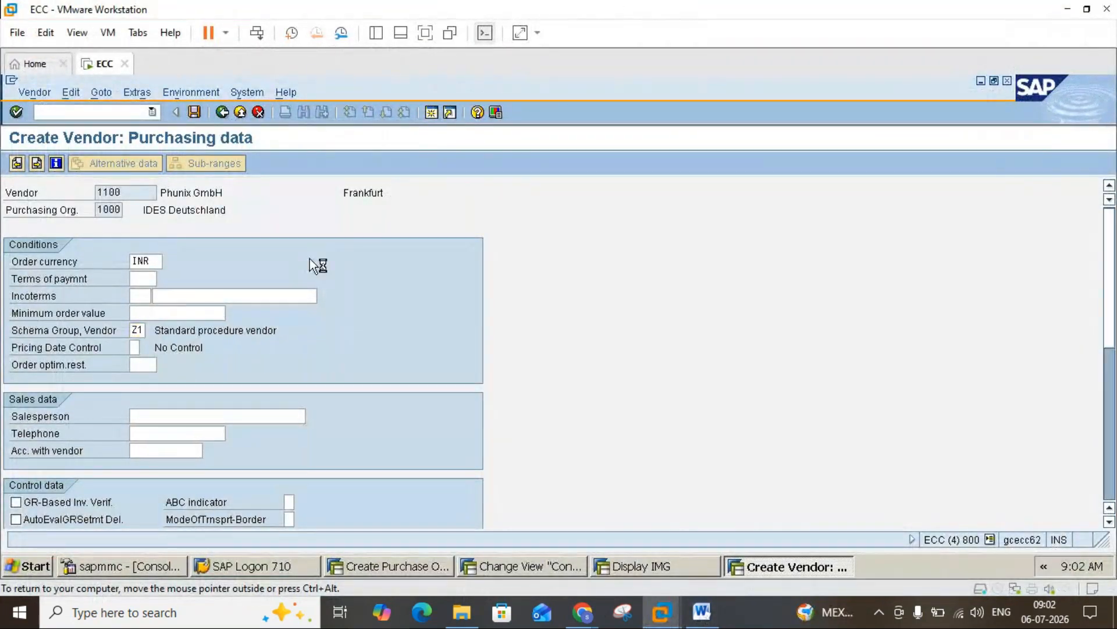
click(195, 112)
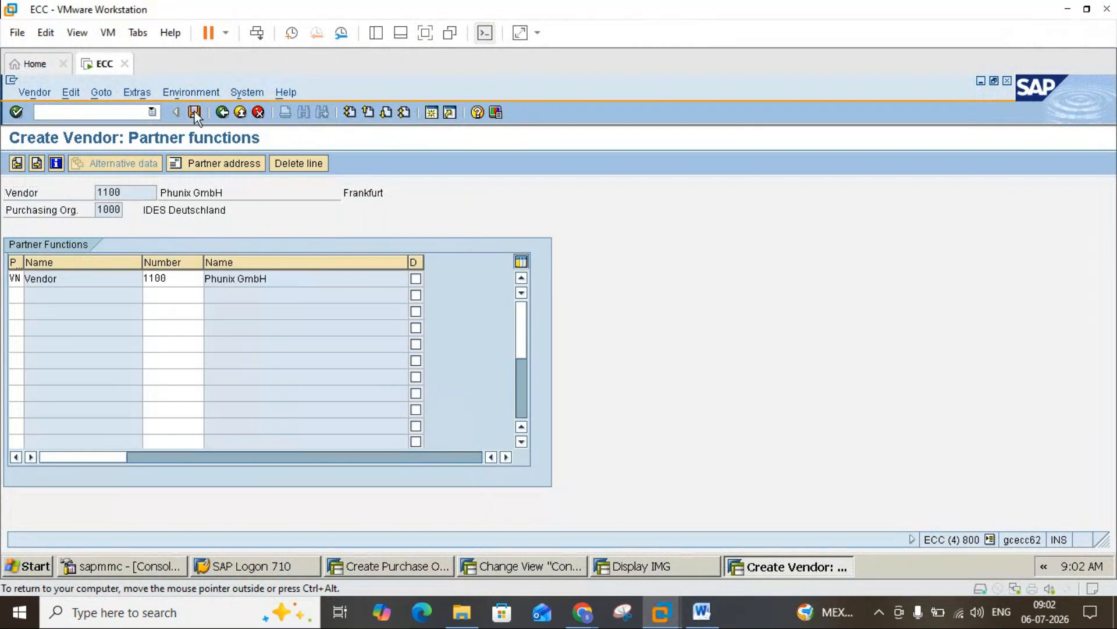
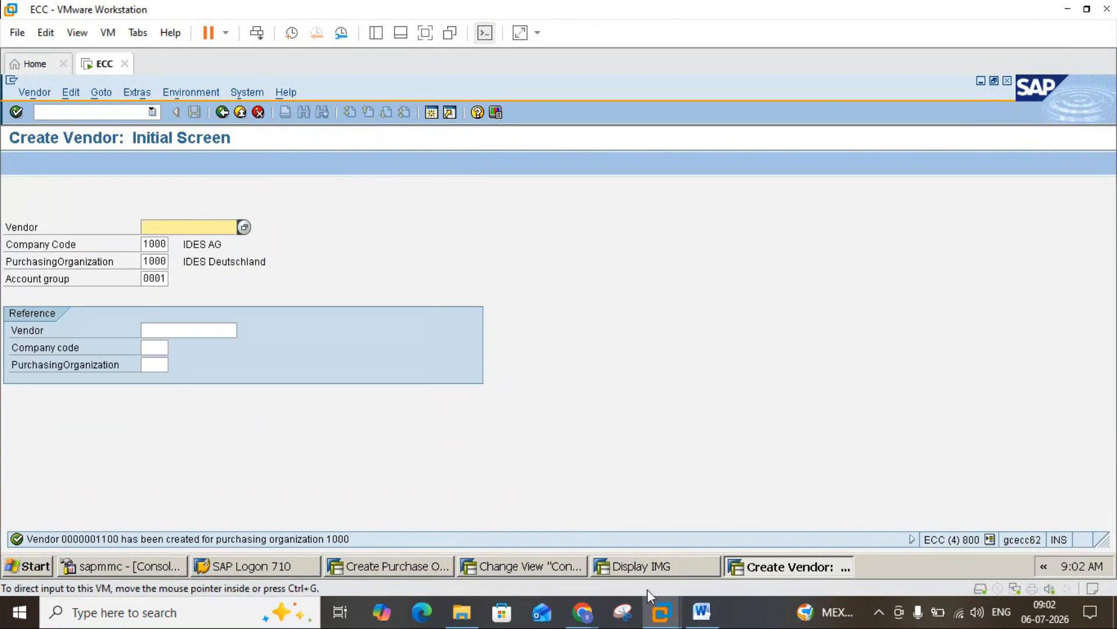
Check step 2 of the scenario in Word, then leave vendor creation in SAP and start transaction ME11
click(702, 611)
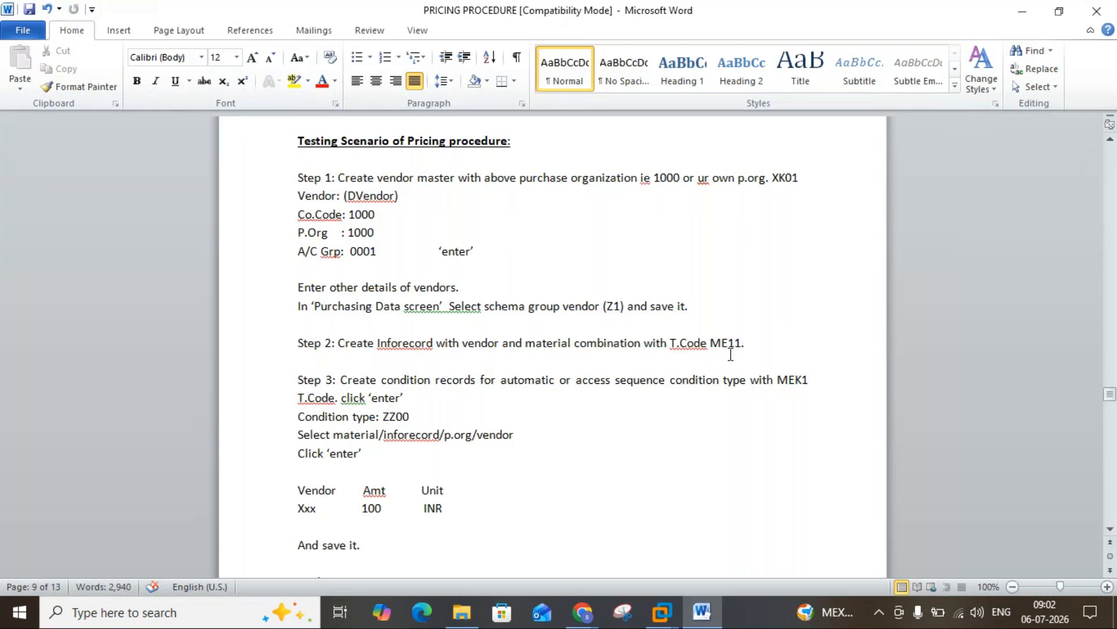
click(700, 618)
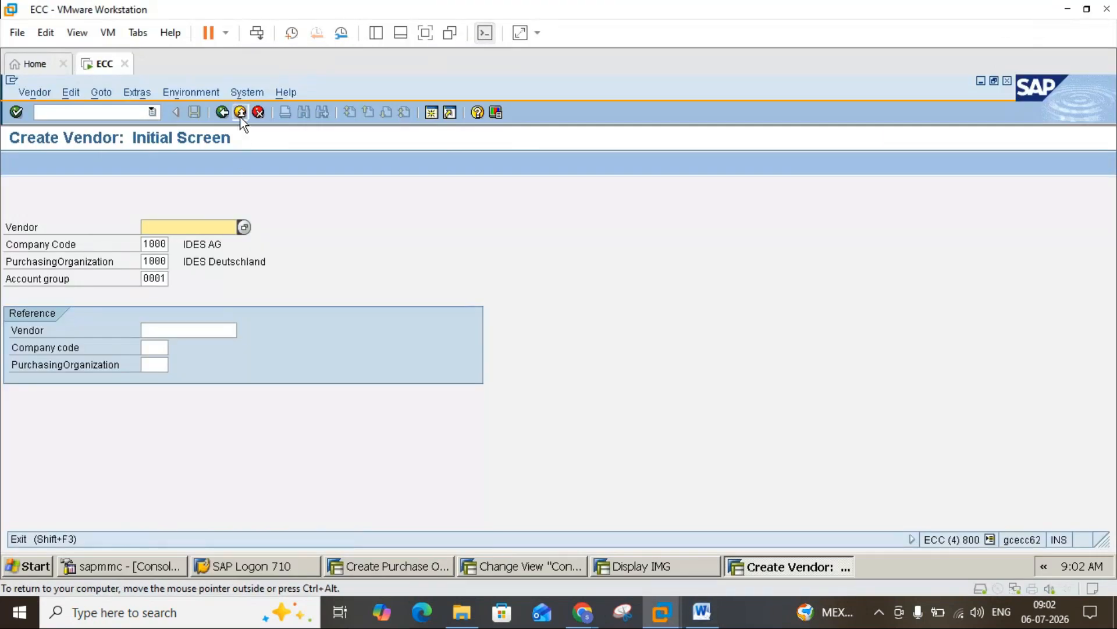
click(240, 112)
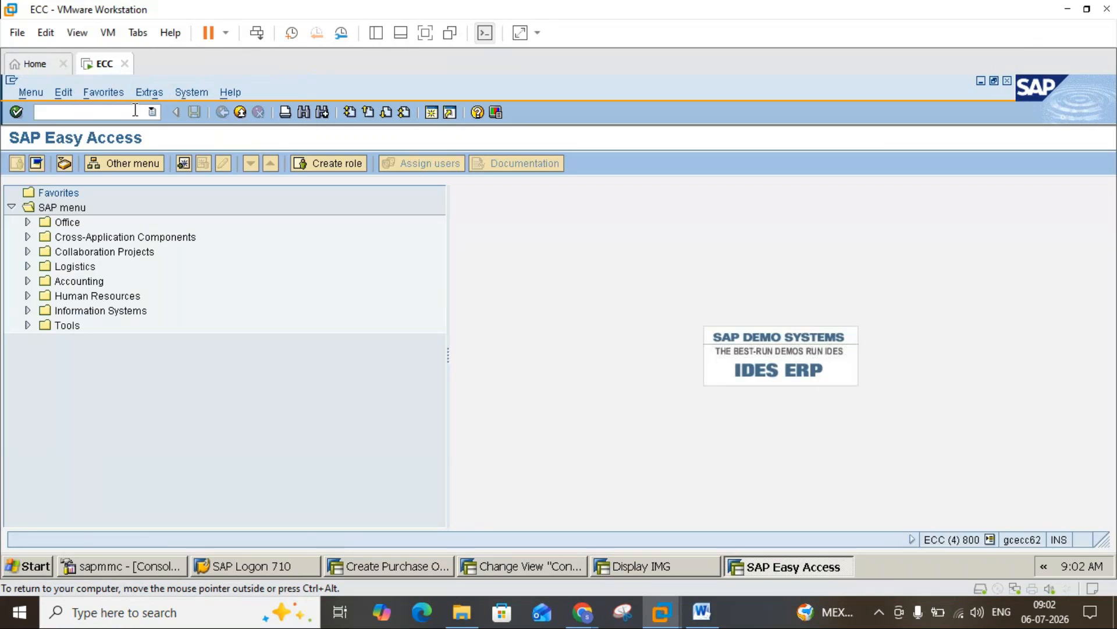
text(ME11)
key(Return)
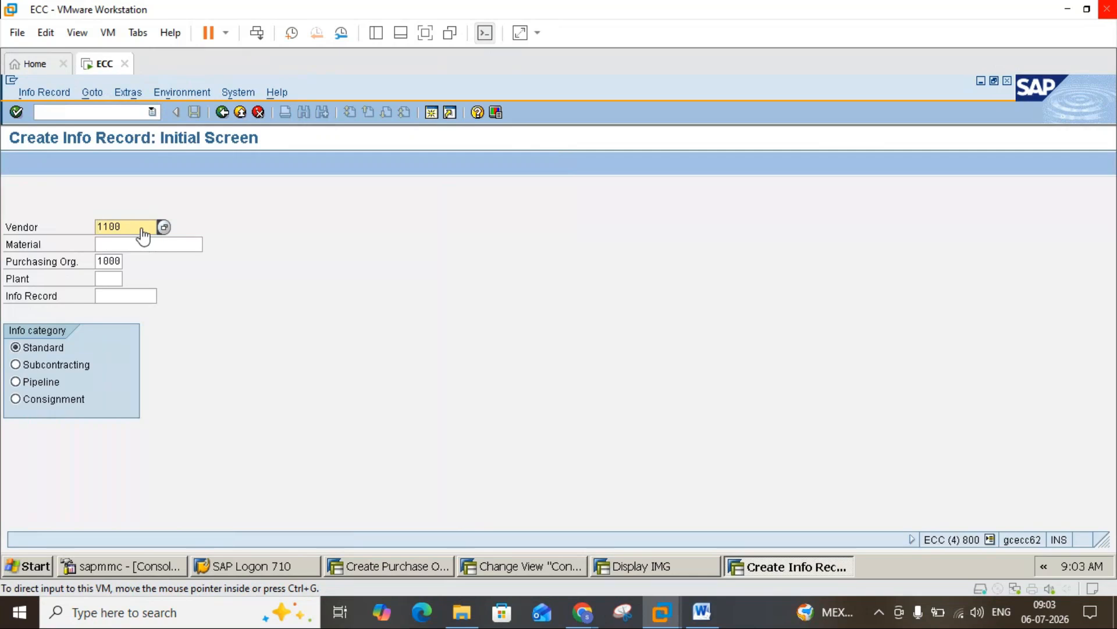
Recheck the scenario in Word, then search the info record's material numbers in SAP for plant 1000
click(703, 612)
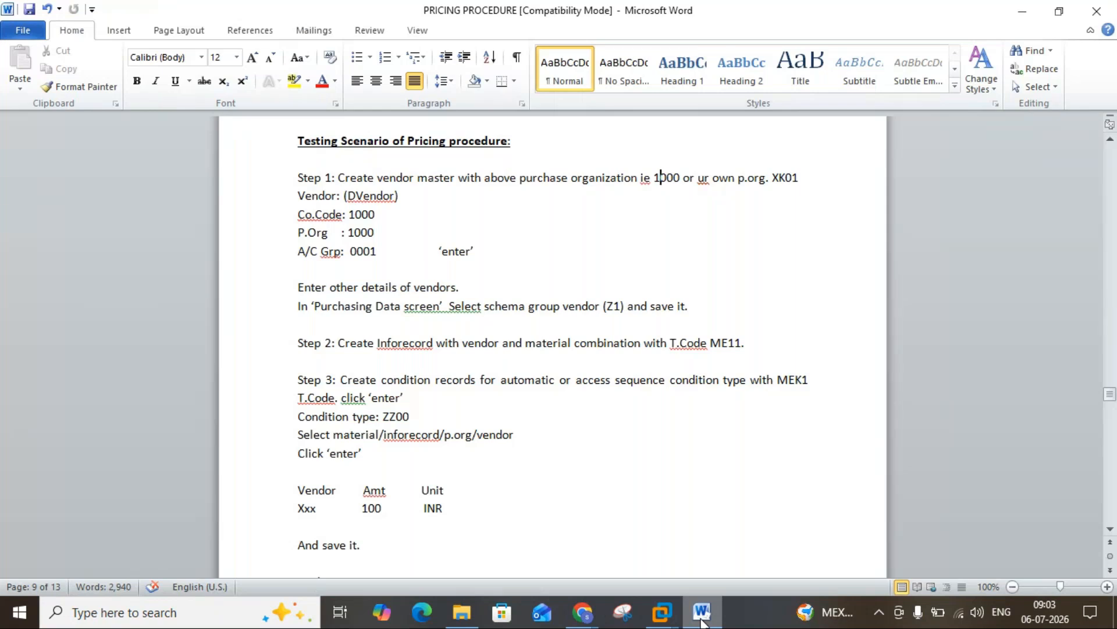
click(703, 618)
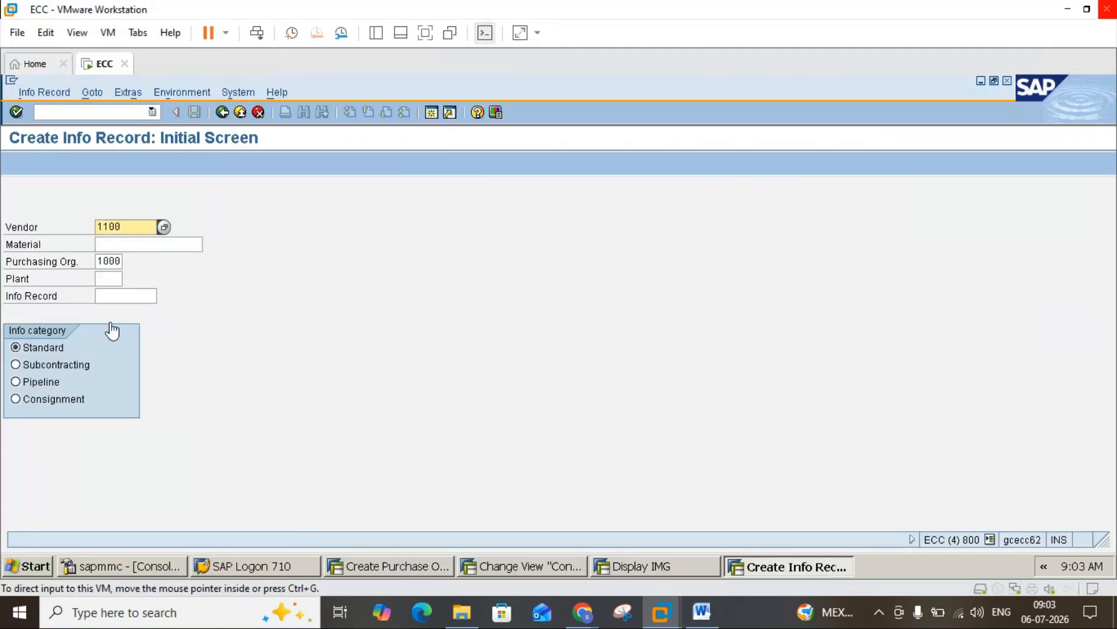
click(132, 242)
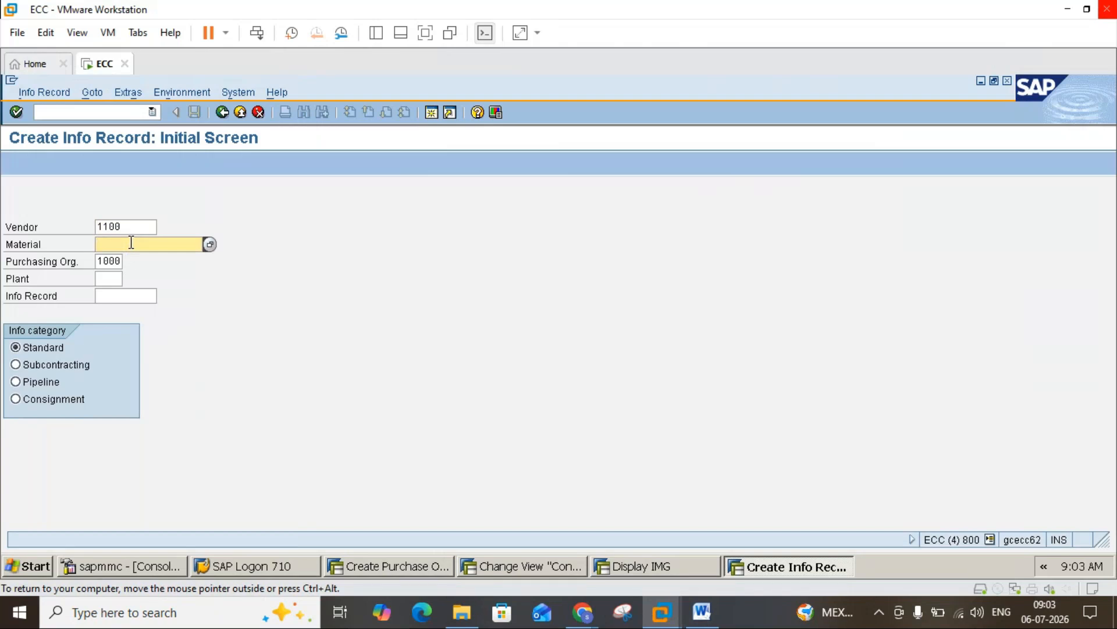
click(210, 245)
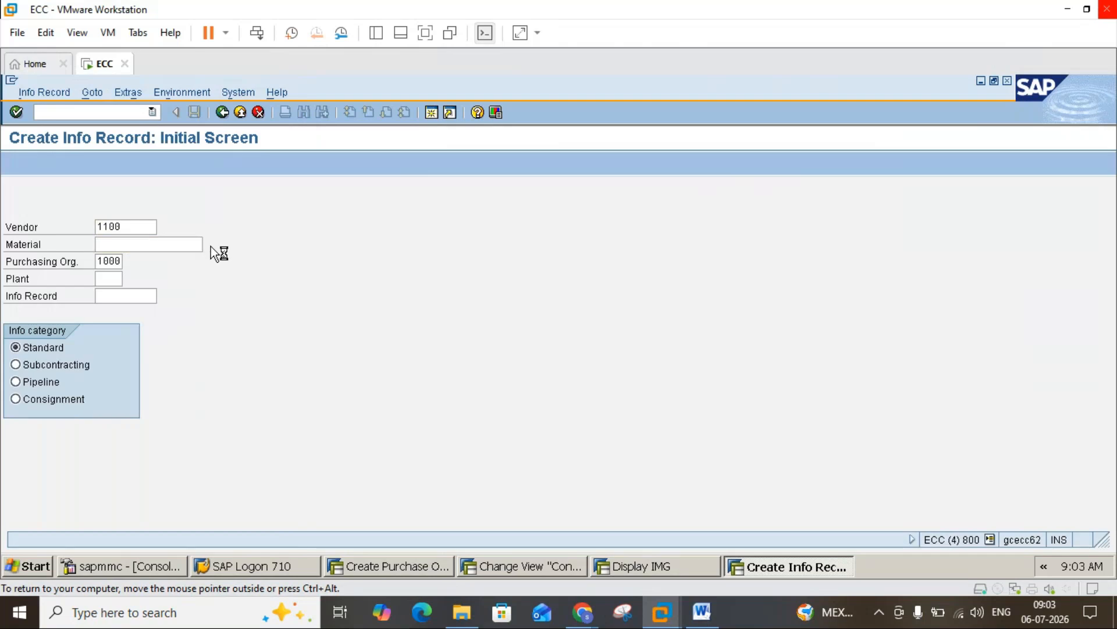
click(294, 287)
text(1000)
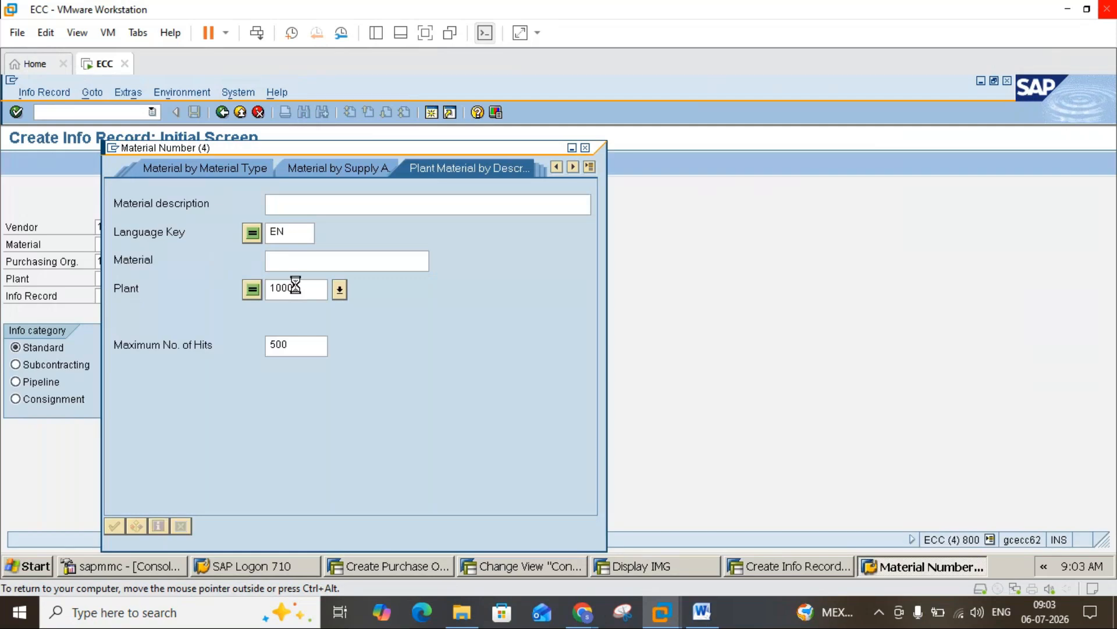
key(Return)
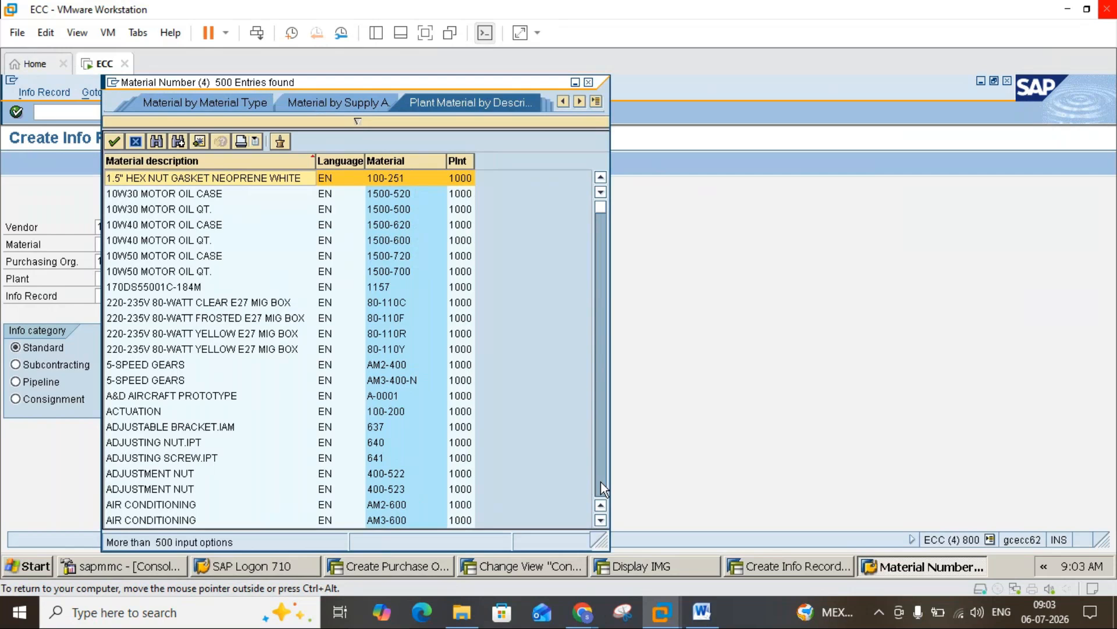
Look through the plant 1000 material list and choose GAS CONTRACT, material 1900, for the info record
scroll(601, 481, down, 20)
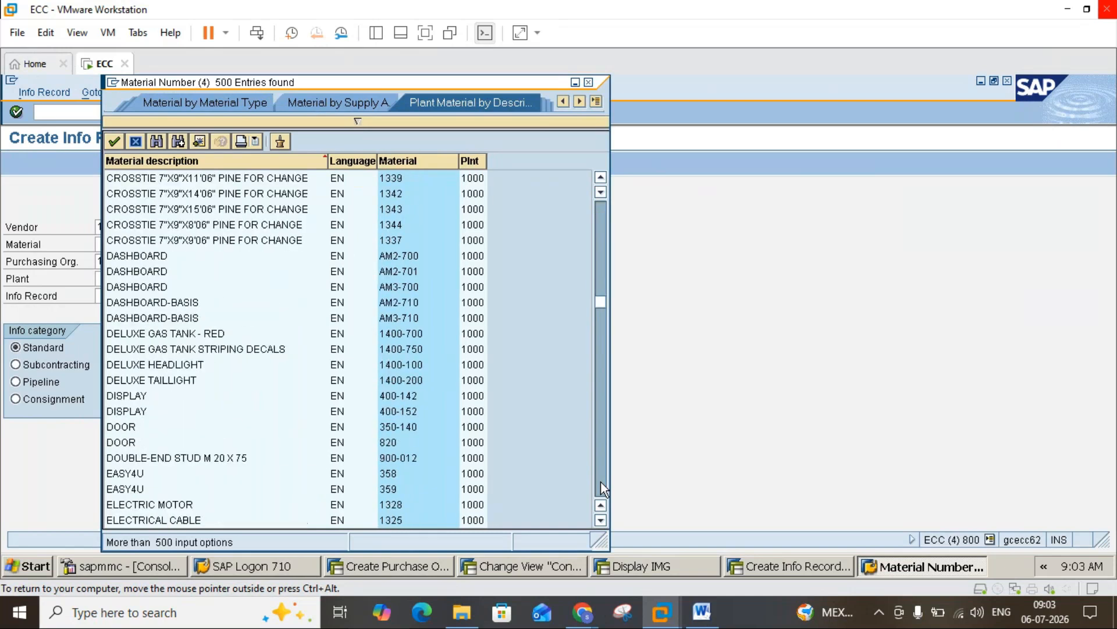
scroll(601, 481, down, 20)
scroll(601, 481, down, 20)
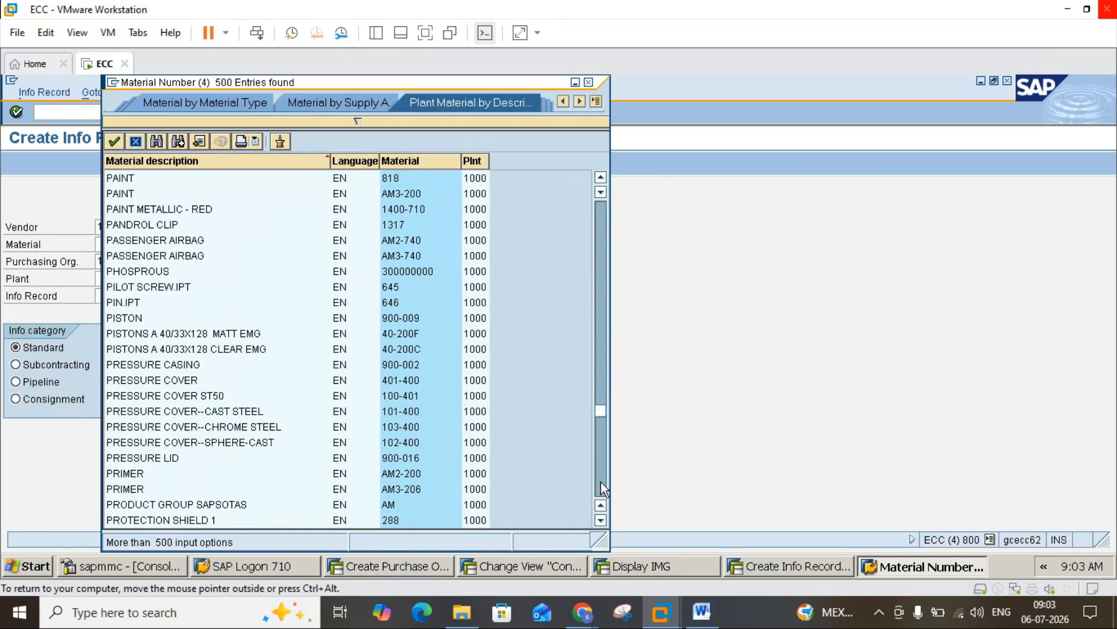
scroll(600, 481, down, 15)
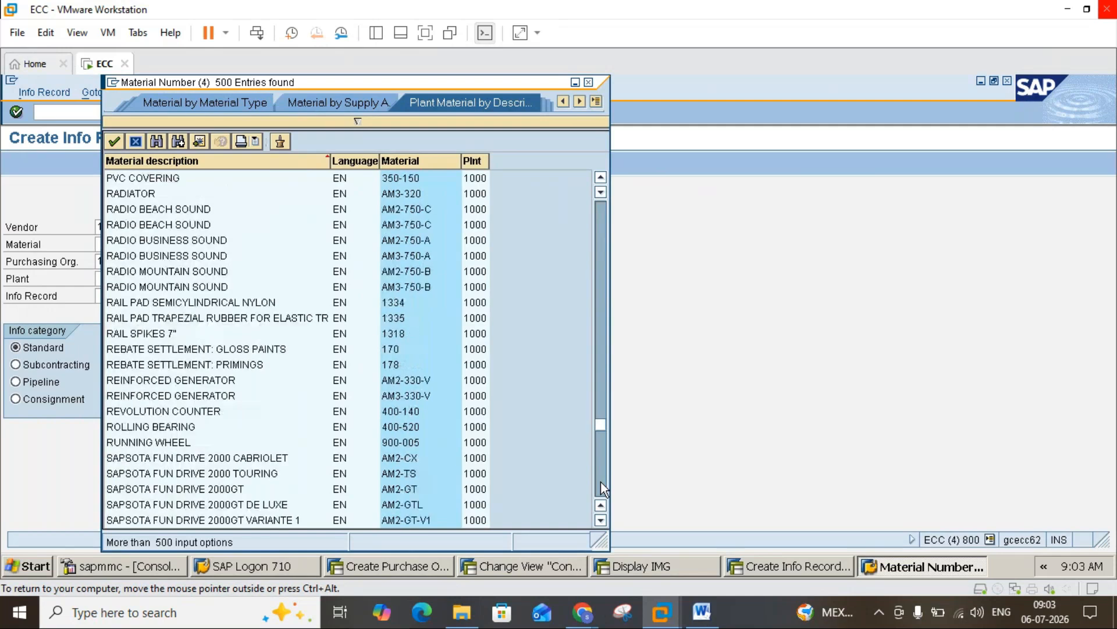
scroll(600, 482, down, 16)
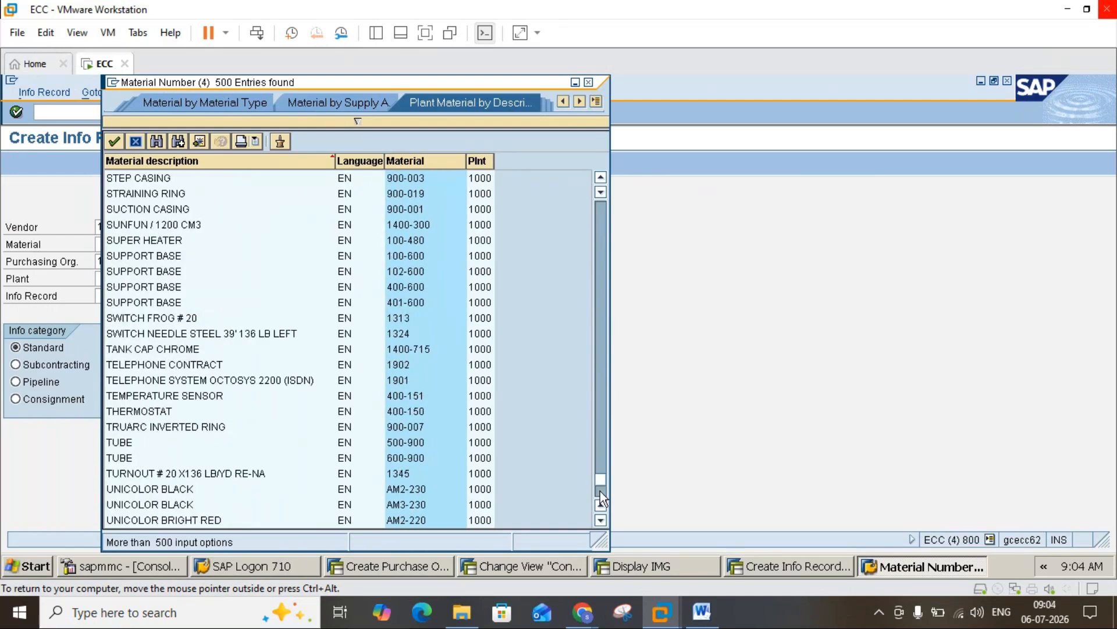
scroll(598, 498, down, 6)
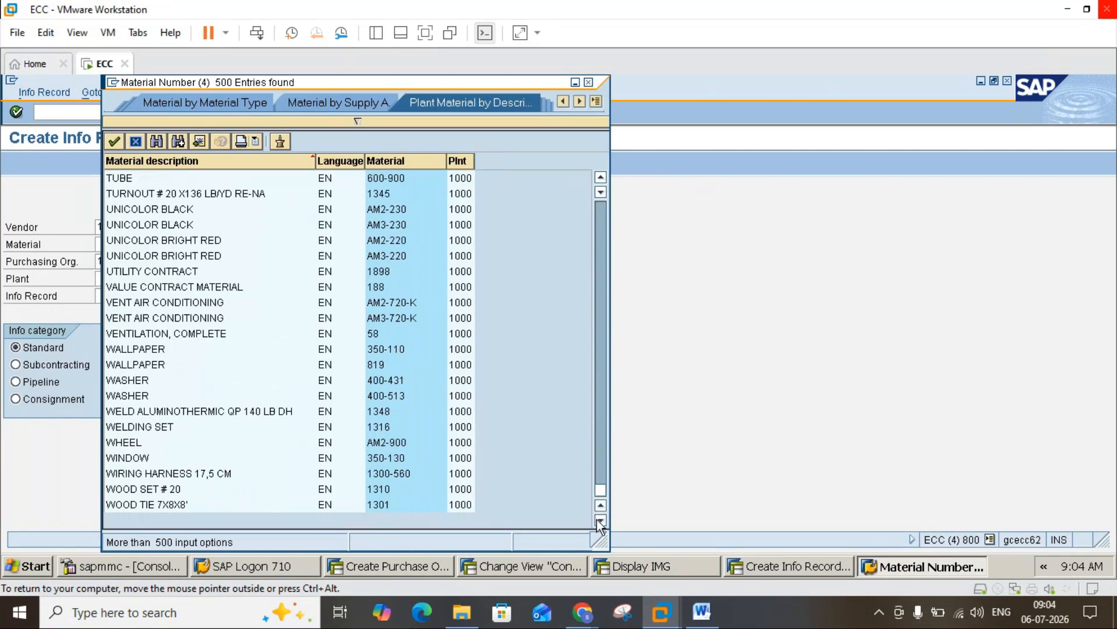
click(605, 244)
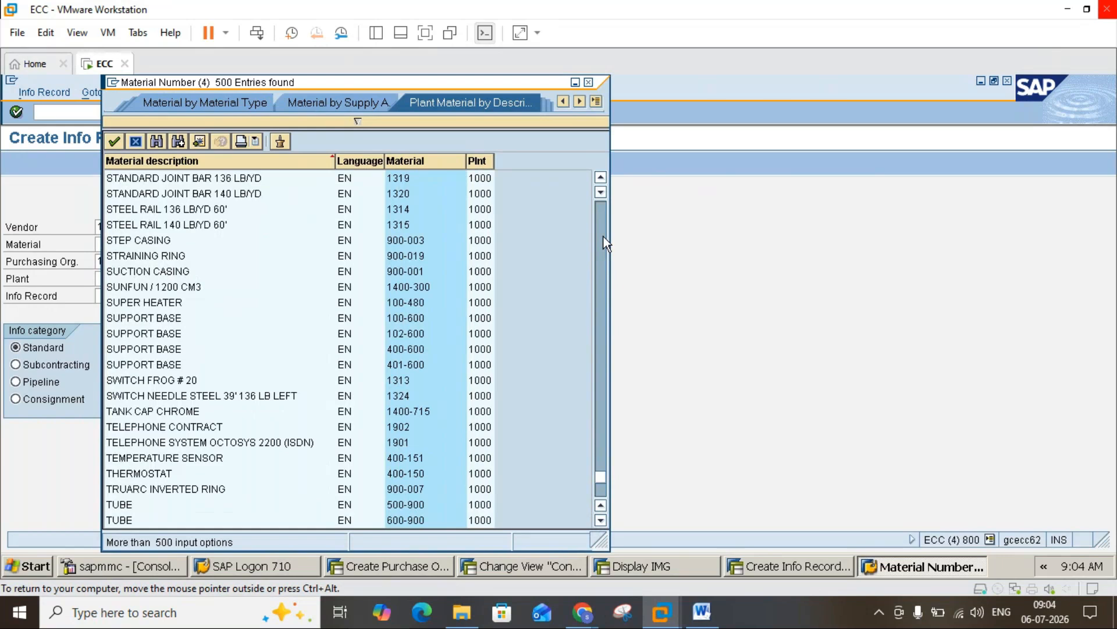
click(605, 245)
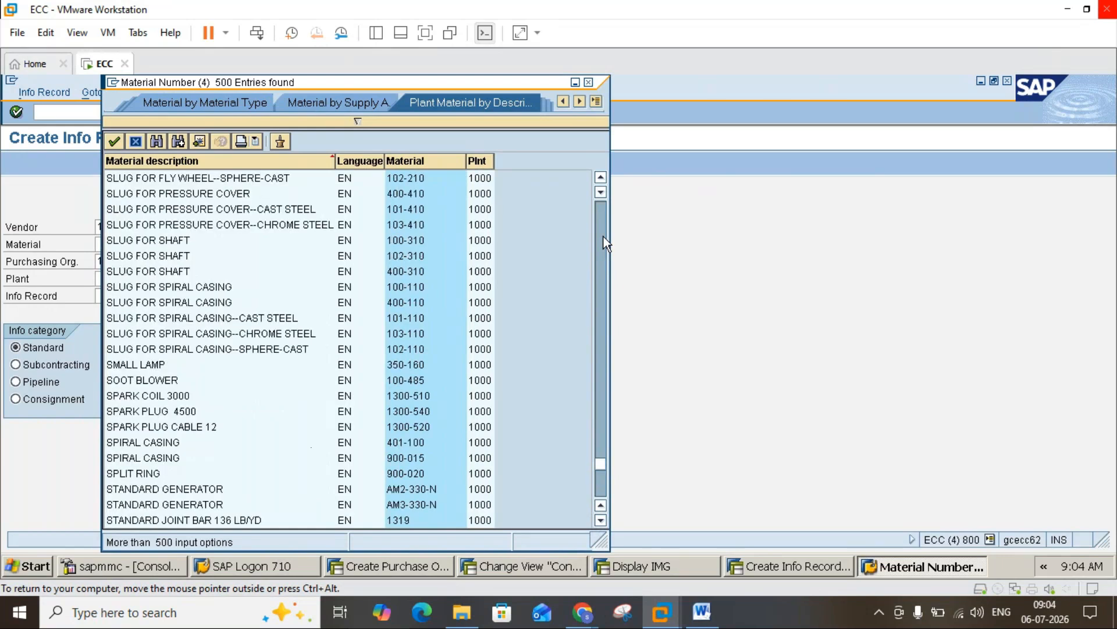
click(605, 244)
click(606, 244)
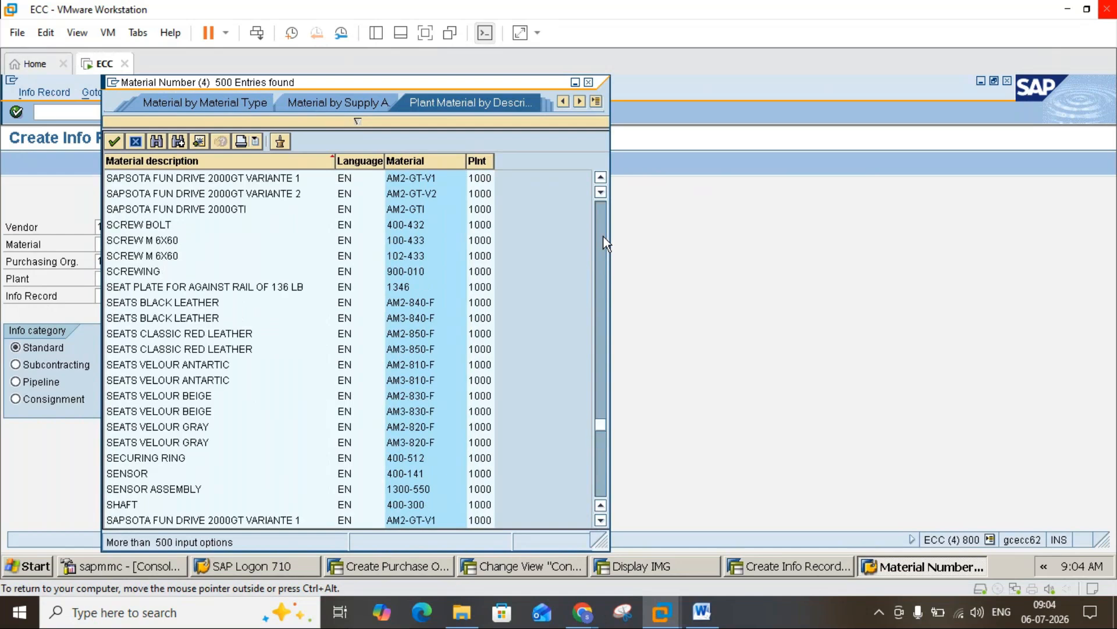
click(605, 245)
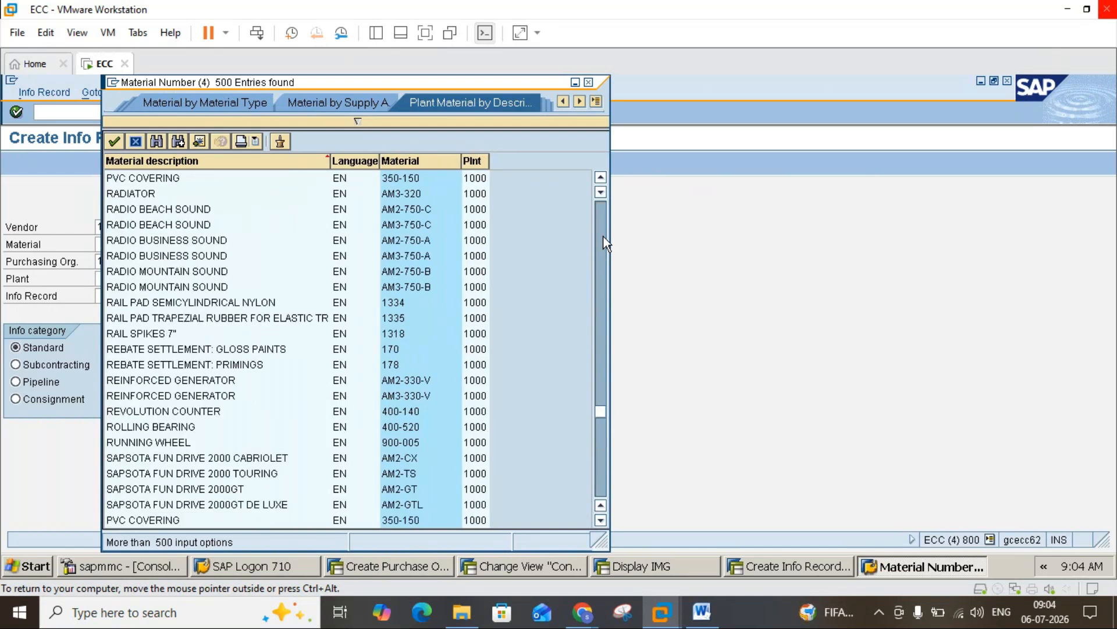
click(606, 245)
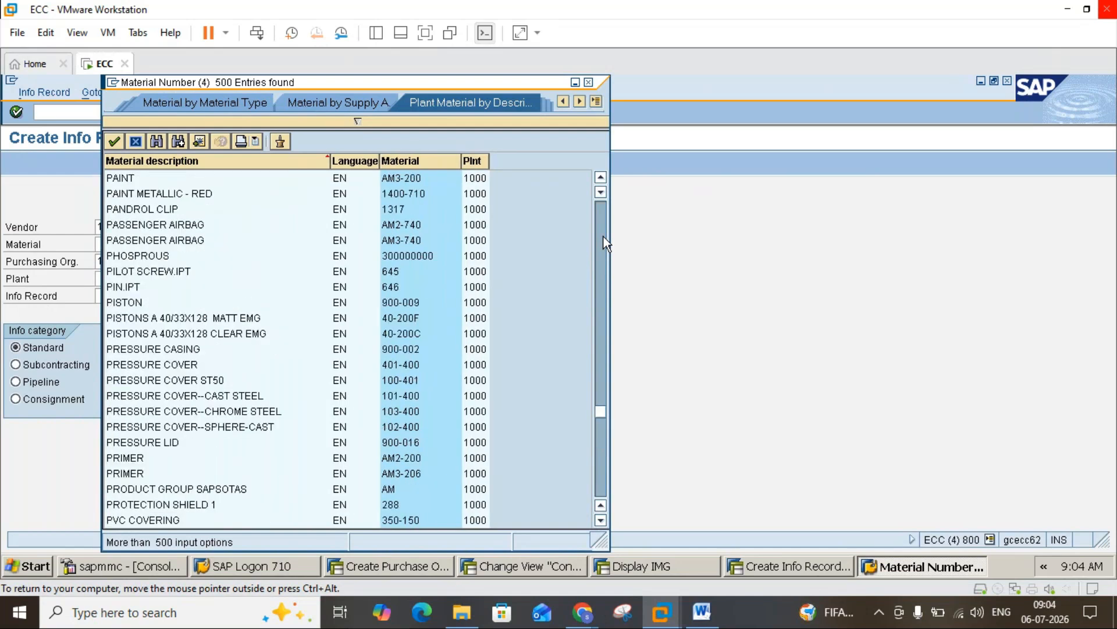
click(605, 244)
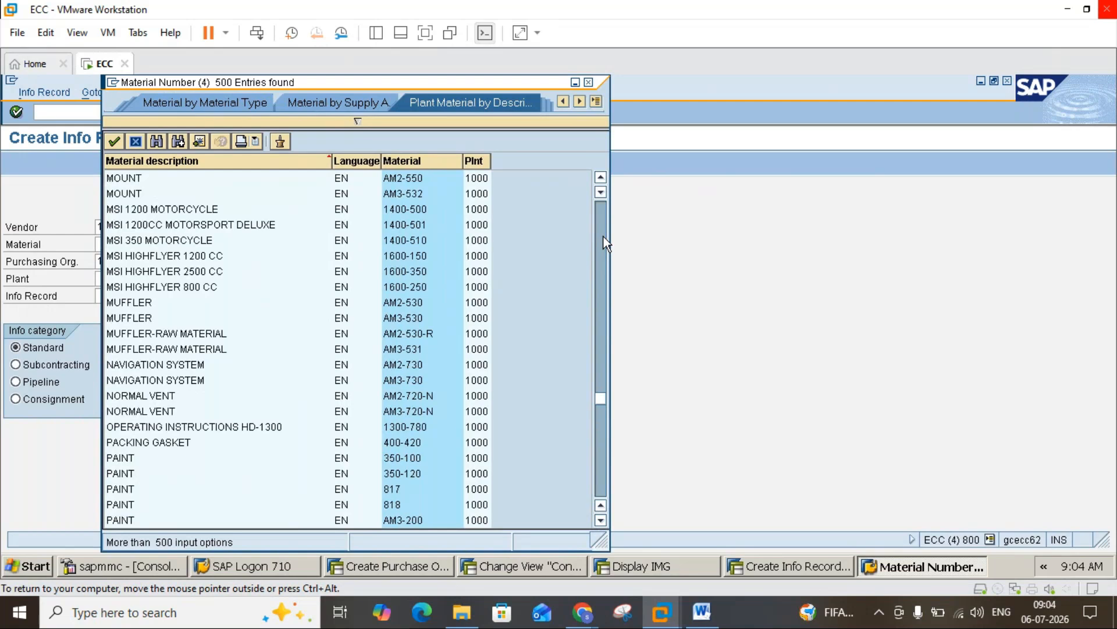
click(605, 243)
click(606, 243)
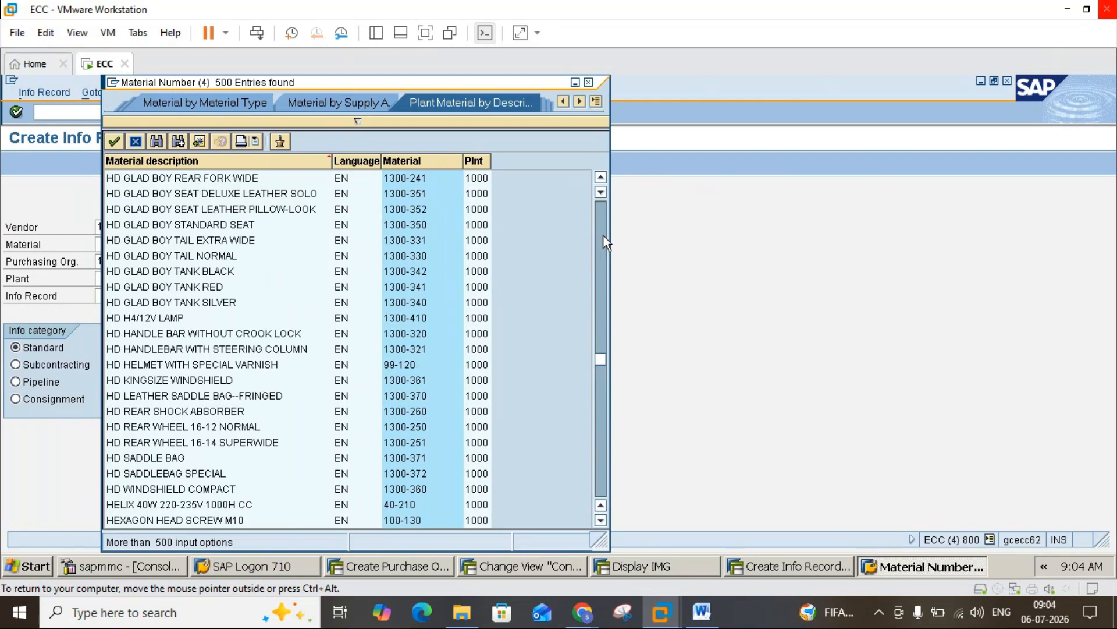
click(603, 236)
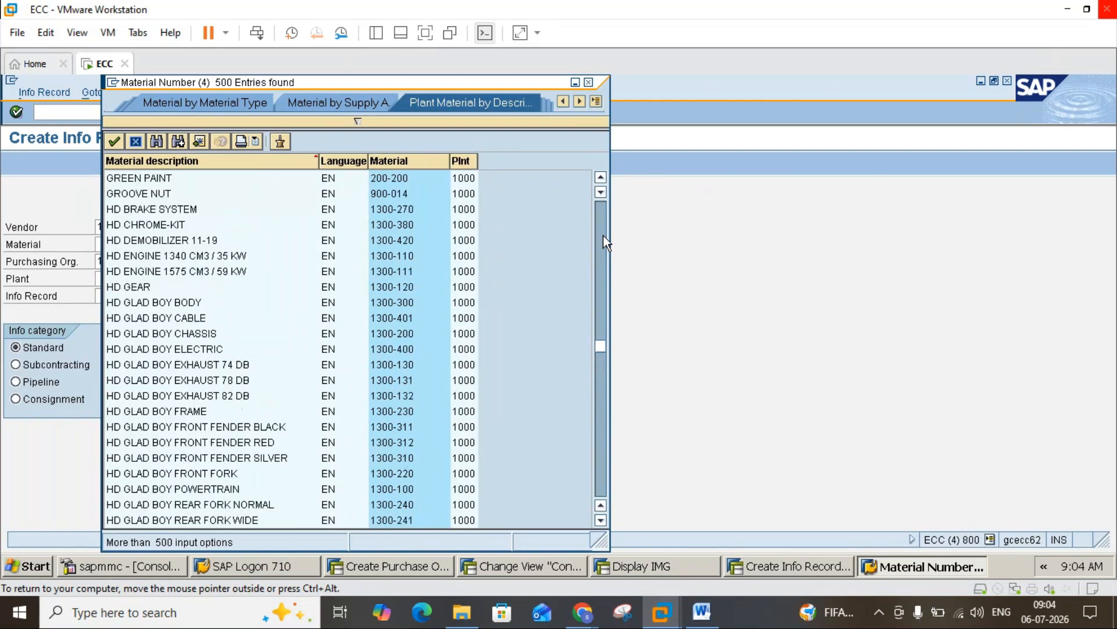
click(603, 236)
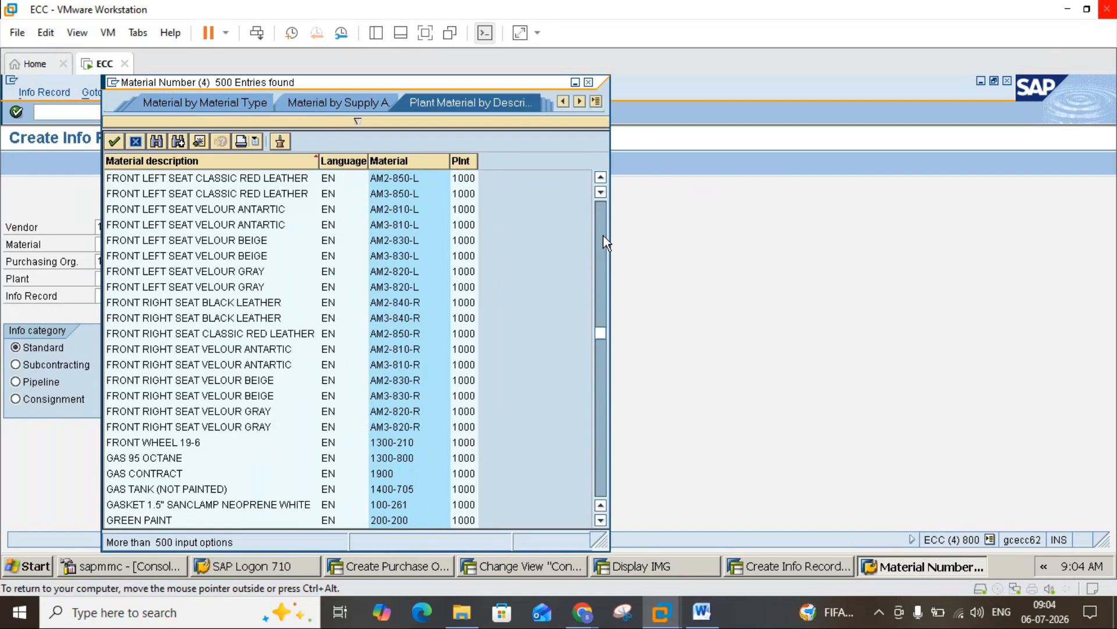
double_click(137, 474)
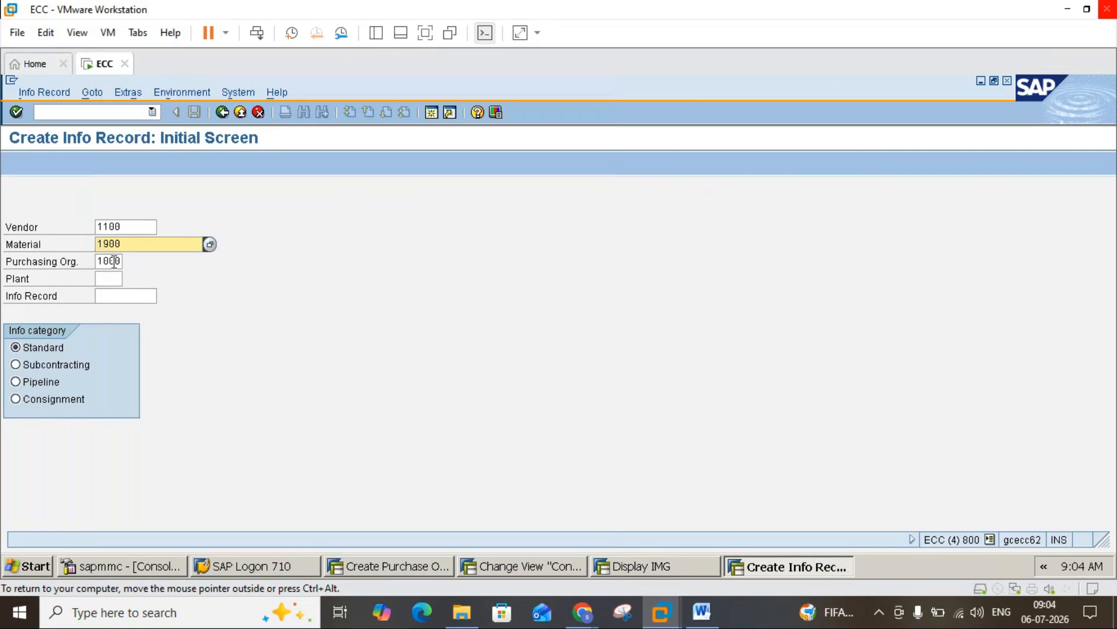
Set the info record's plant to 1000 and submit the initial data
click(111, 278)
text(1)
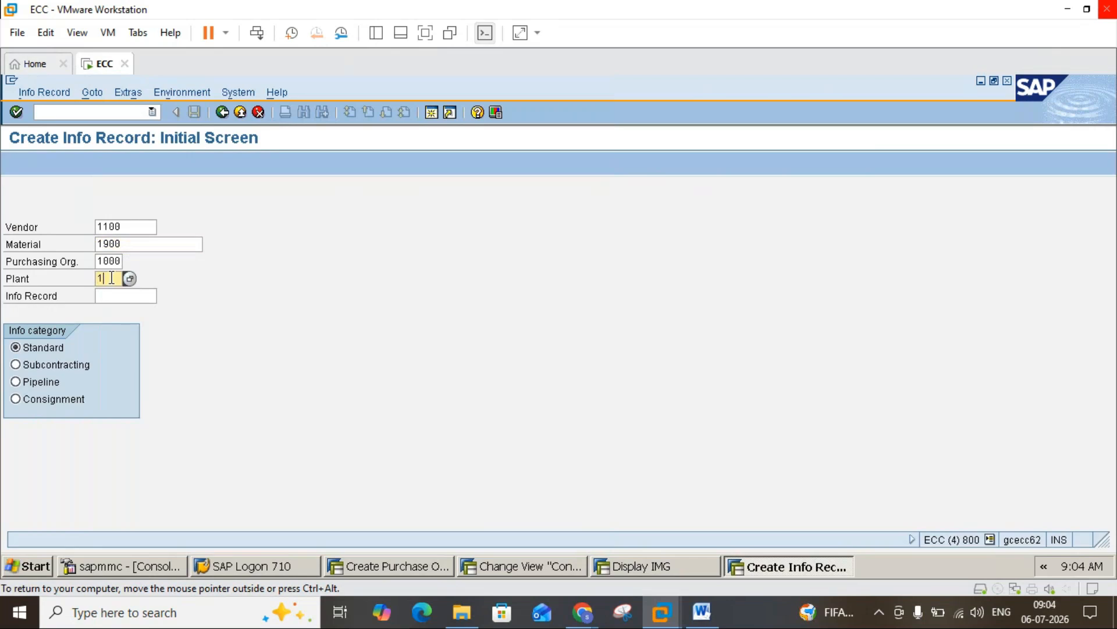
text(000)
key(Return)
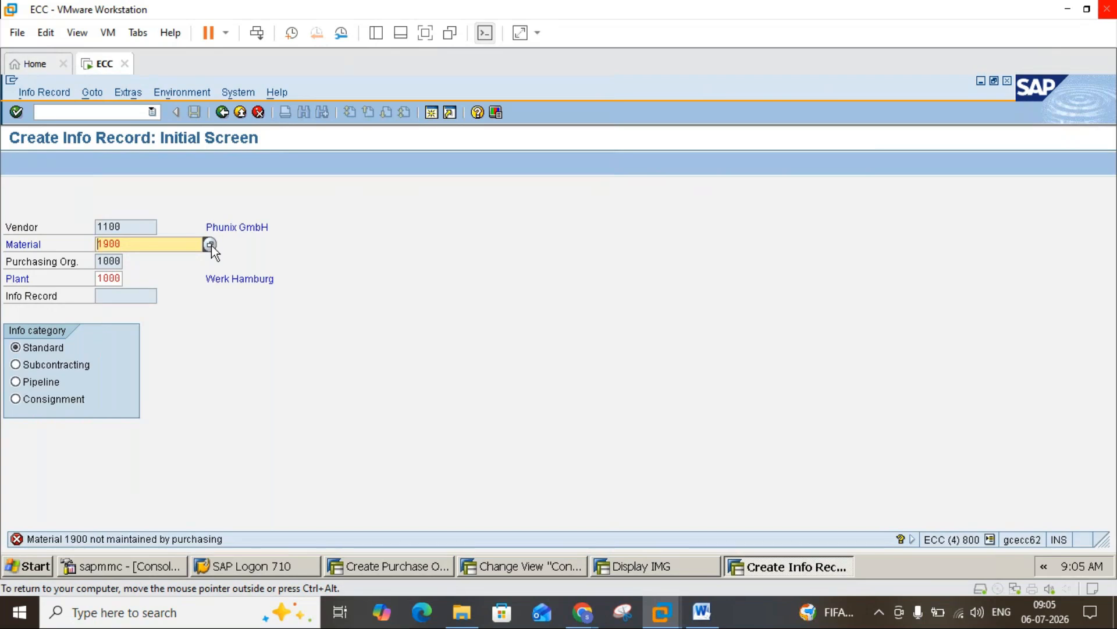
Start vendor creation in a new SAP session and enter the vendor number to reach its address data
click(432, 112)
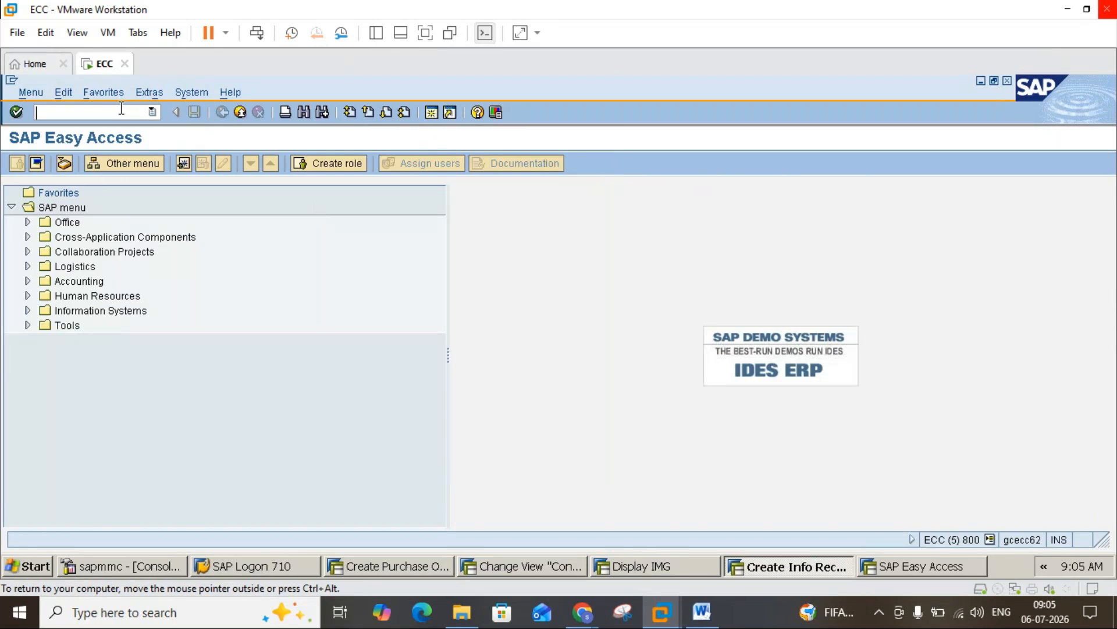
text(xk03)
key(Return)
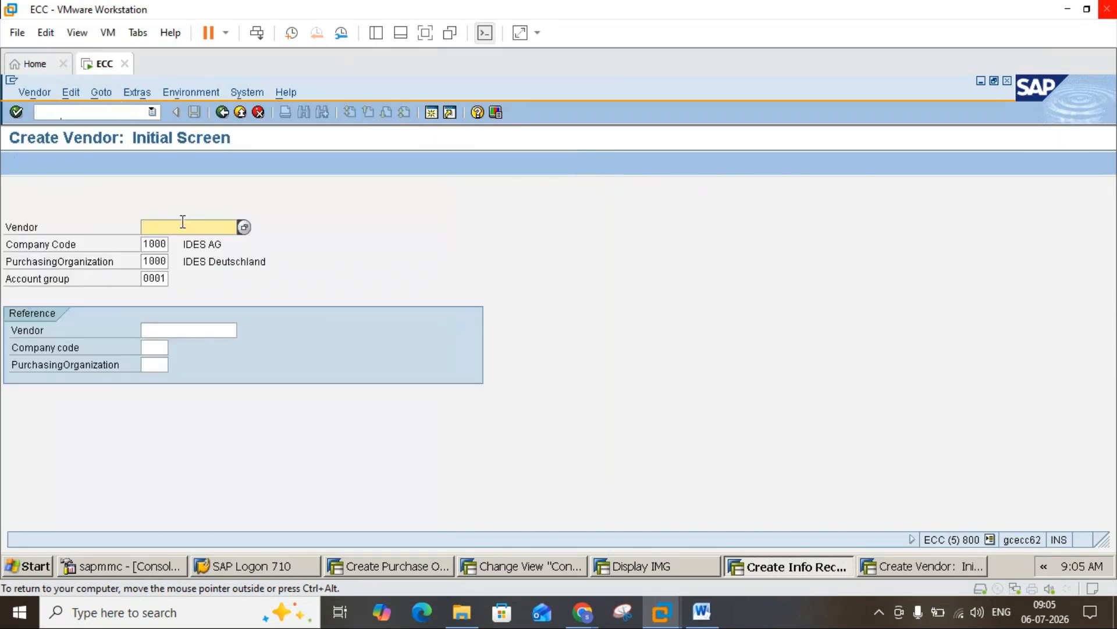
text(1900)
key(Return)
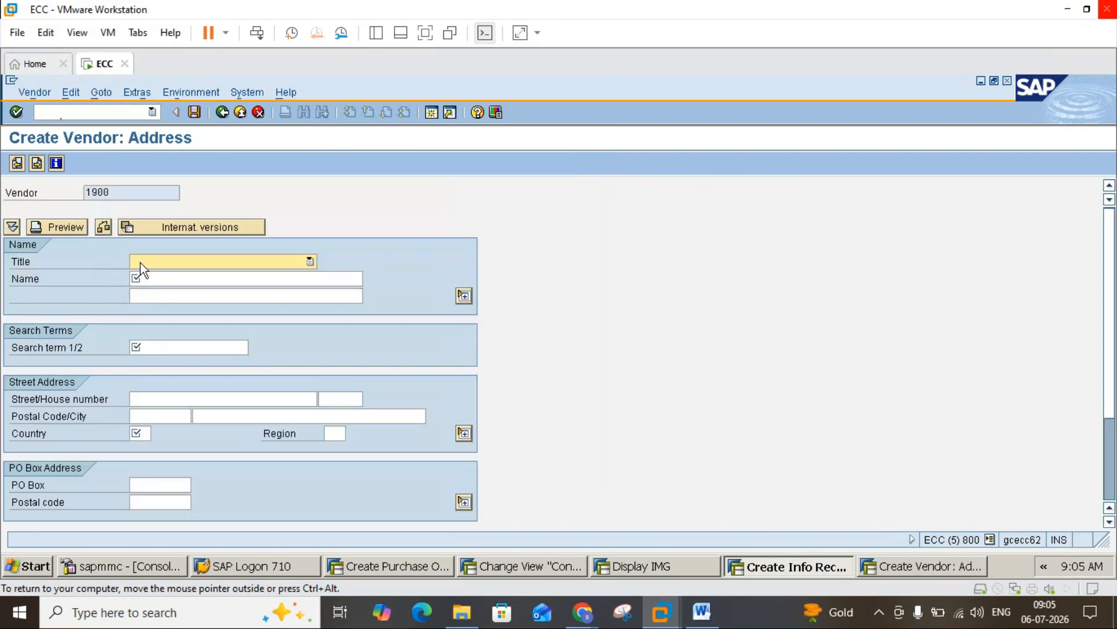
Set the new vendor's title to Company and its name to GMBH ABC INCORORATION
click(273, 258)
click(254, 277)
click(253, 277)
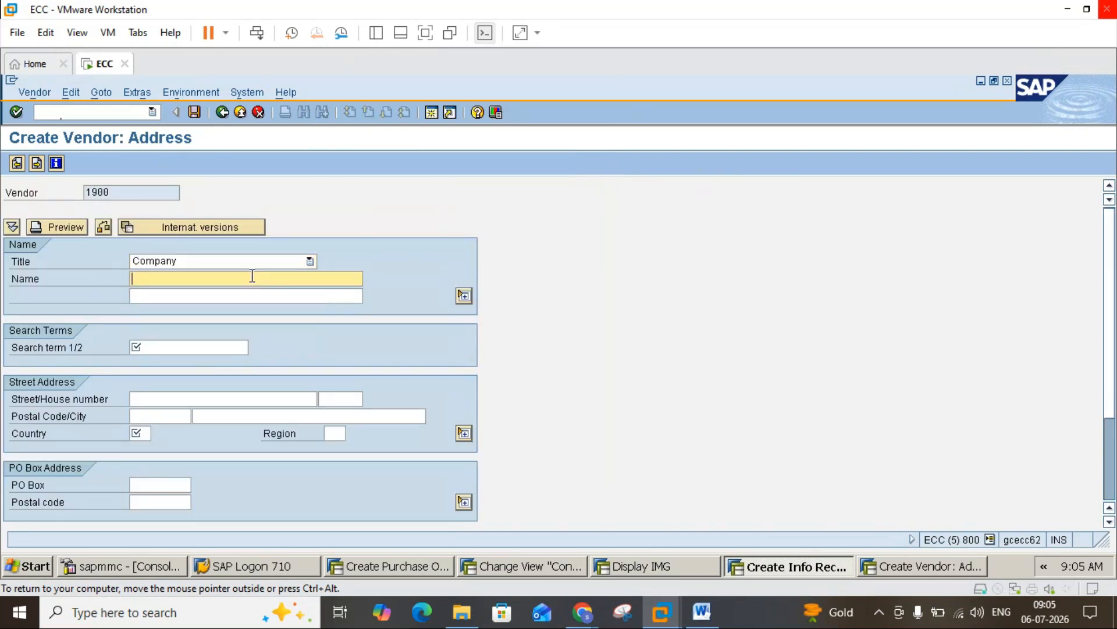
text(G)
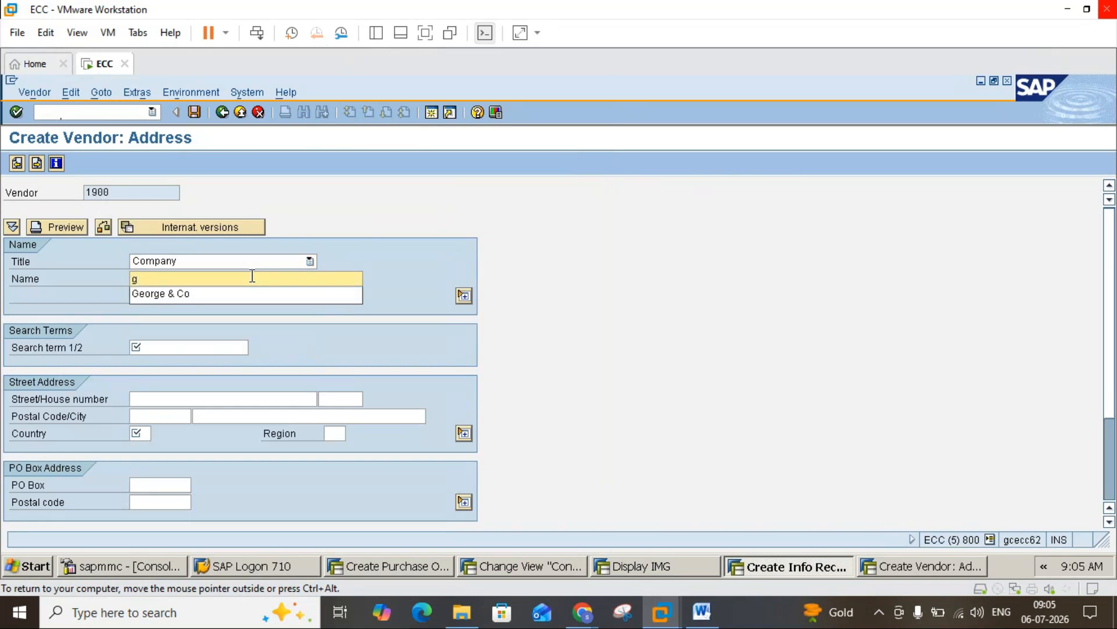
text(MBH)
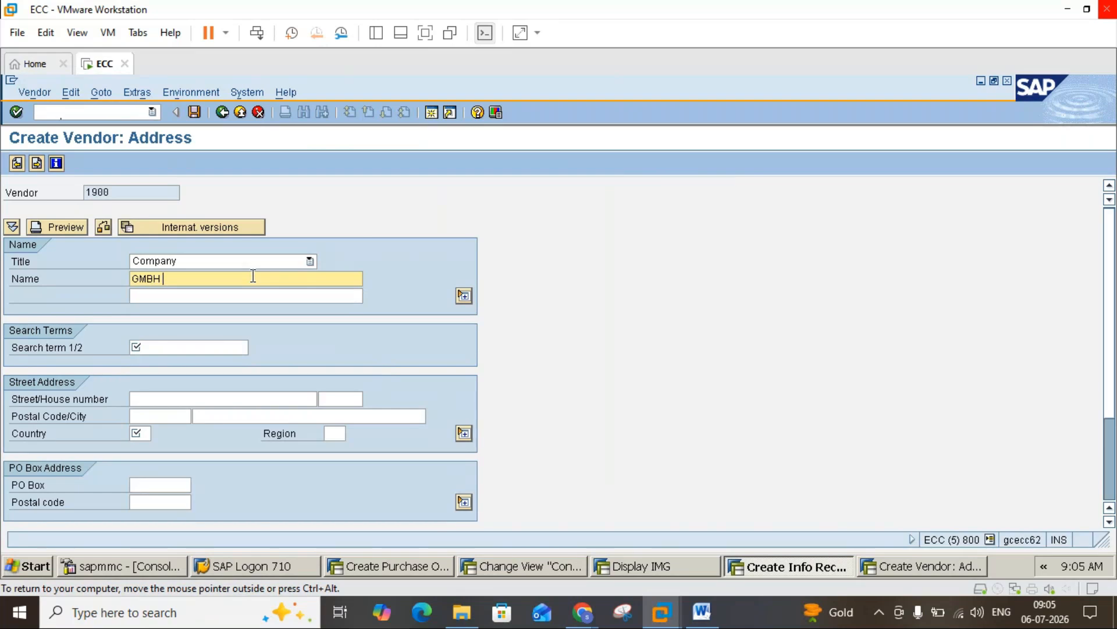
text( A)
text(BC INCRPO)
text(RATIO)
key(BackSpace)
key(BackSpace)
key(BackSpace)
key(BackSpace)
key(BackSpace)
key(BackSpace)
key(BackSpace)
key(BackSpace)
text(ORORATION)
Set the vendor's search term to GMBH and fill in the street and postal code of its address
click(212, 341)
text(G)
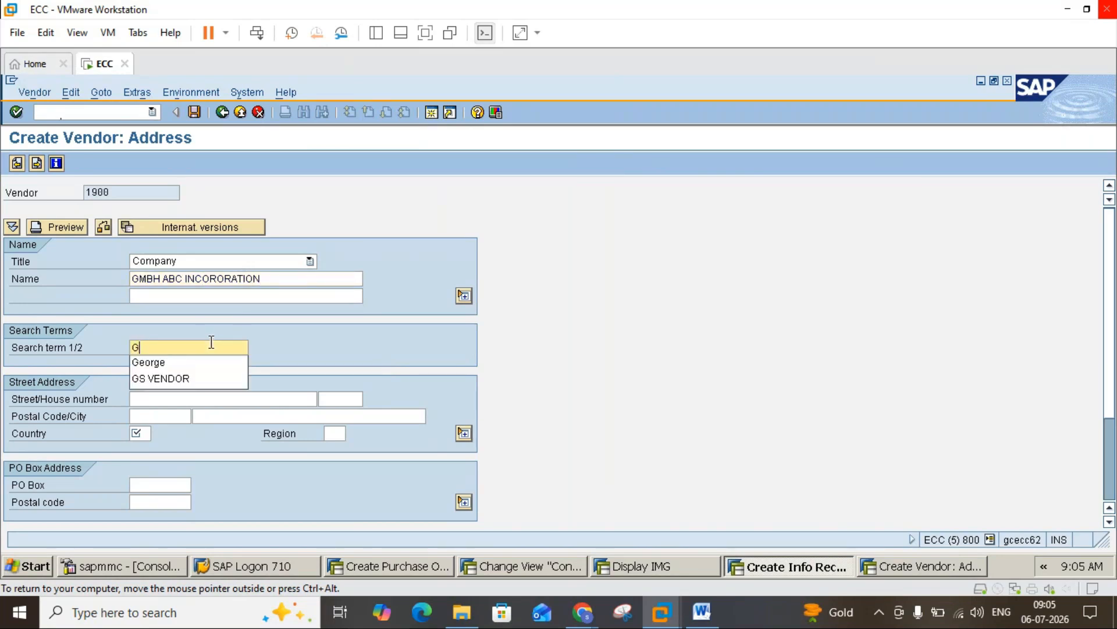
text(MBH)
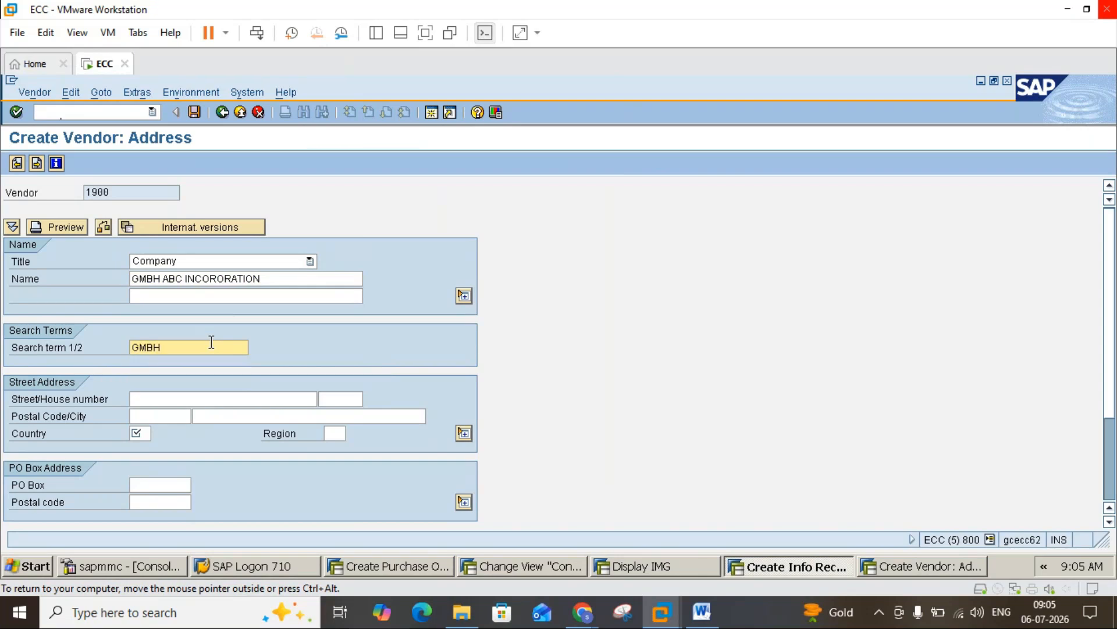
click(205, 398)
text(G)
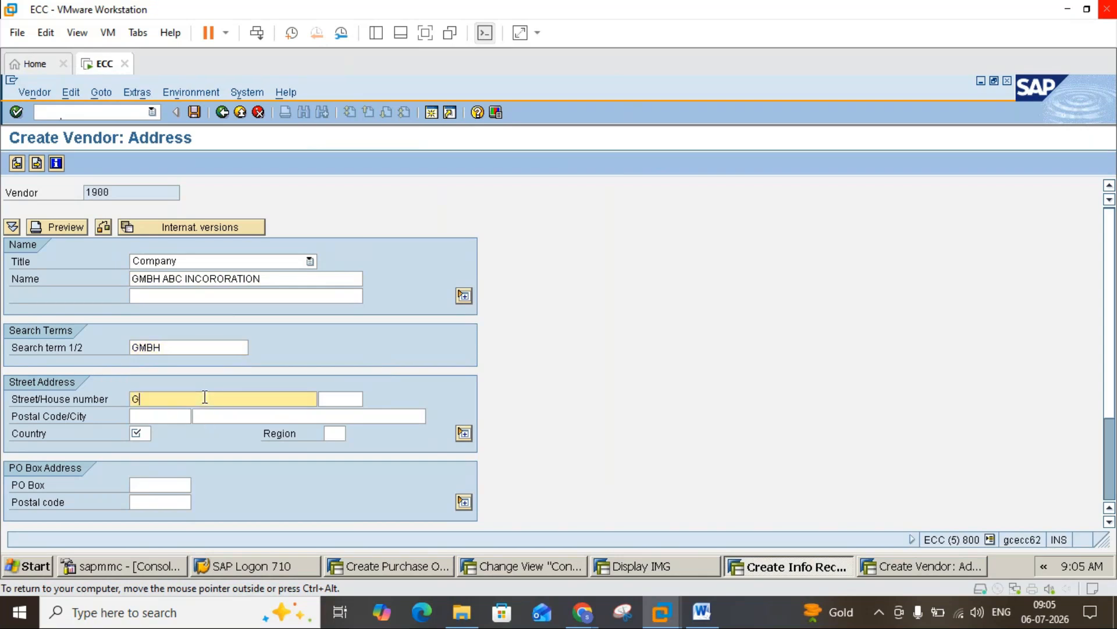
text(ERMANY DEUTSCHLAND)
click(182, 418)
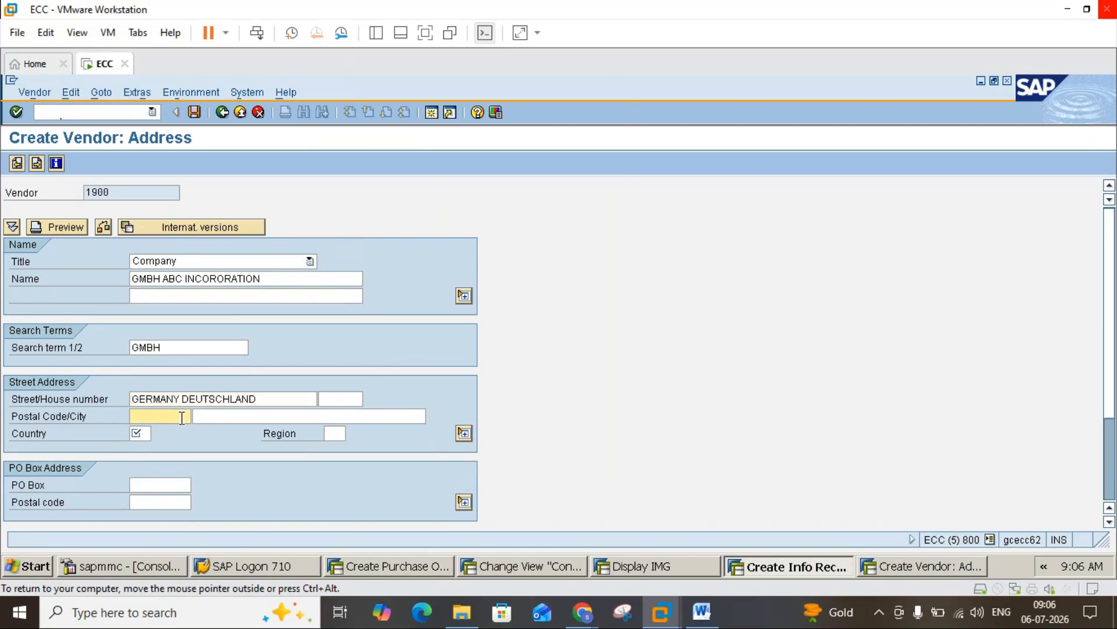
text(500004)
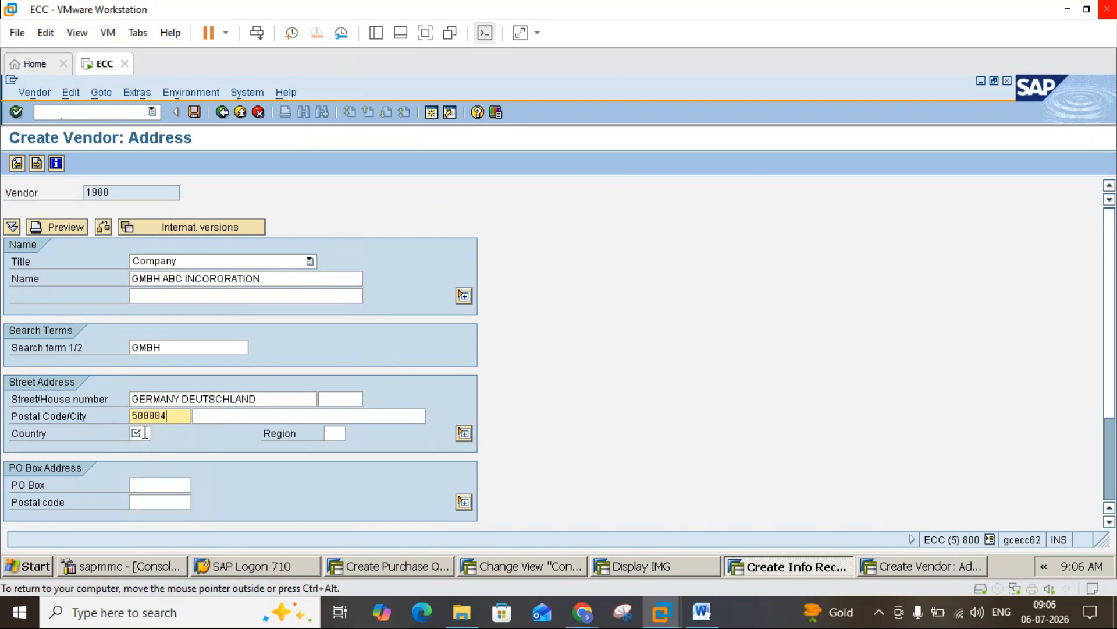
Set the country in the new vendor's street address to DE (Germany)
click(145, 433)
click(158, 434)
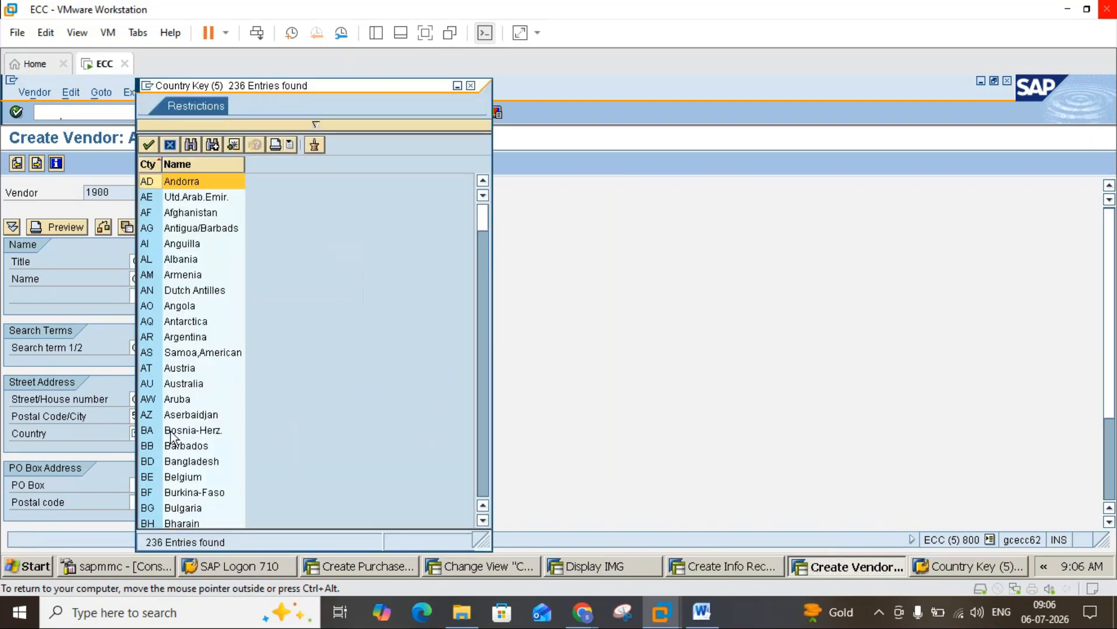
click(484, 469)
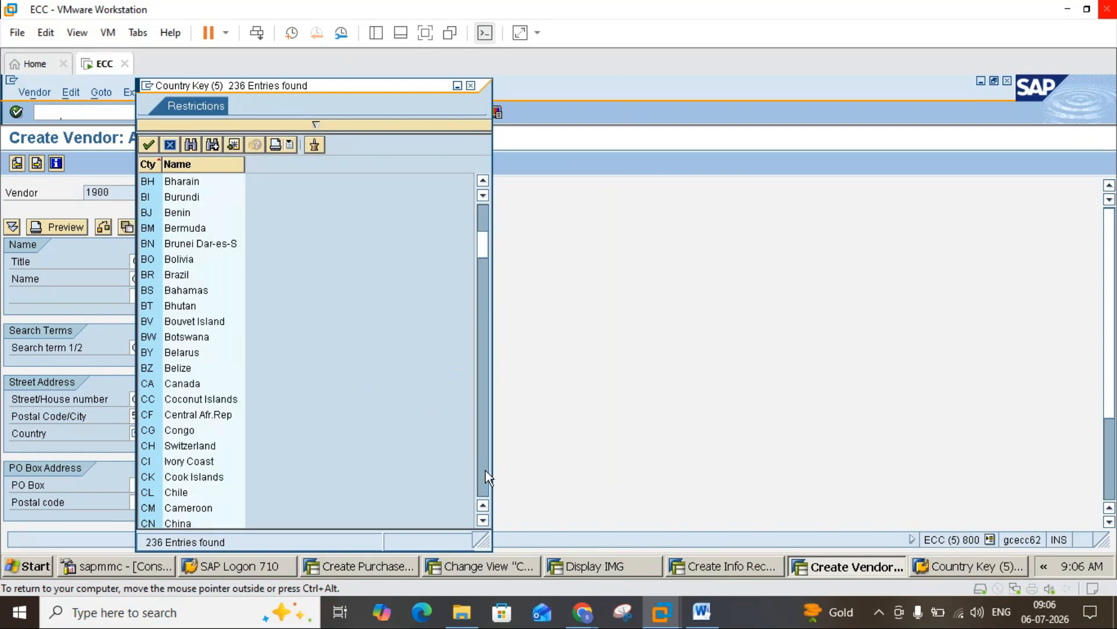
click(483, 471)
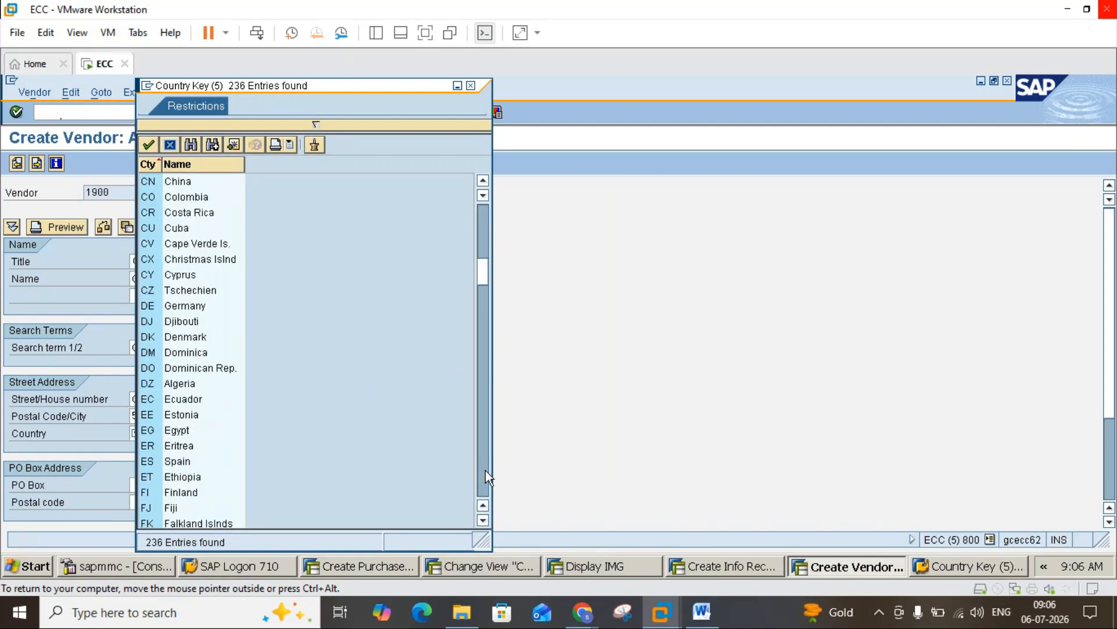
click(485, 471)
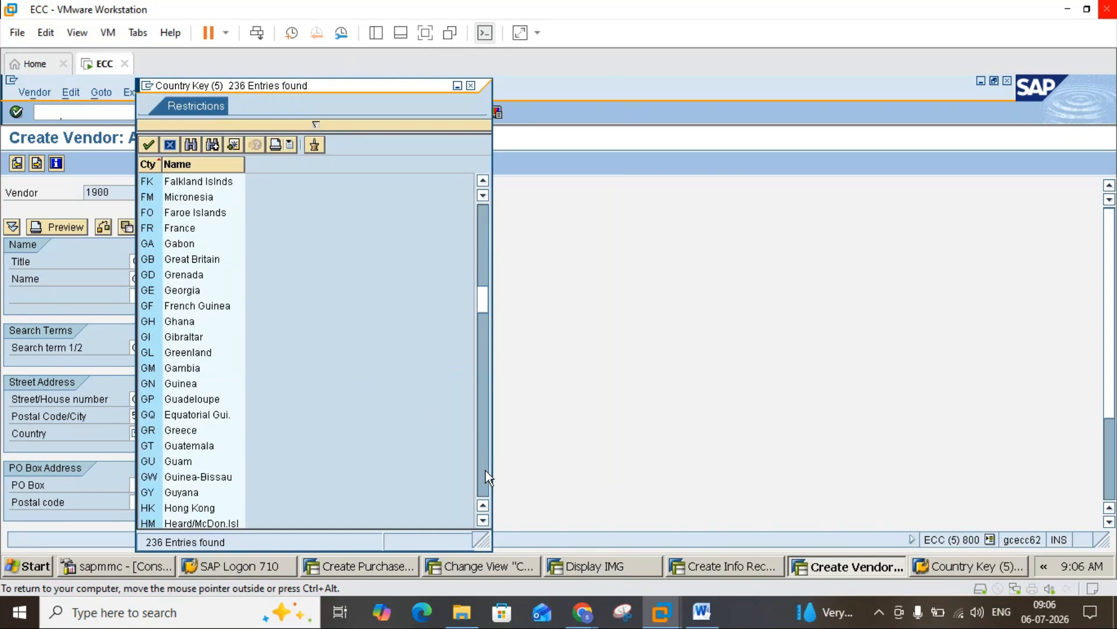
click(485, 216)
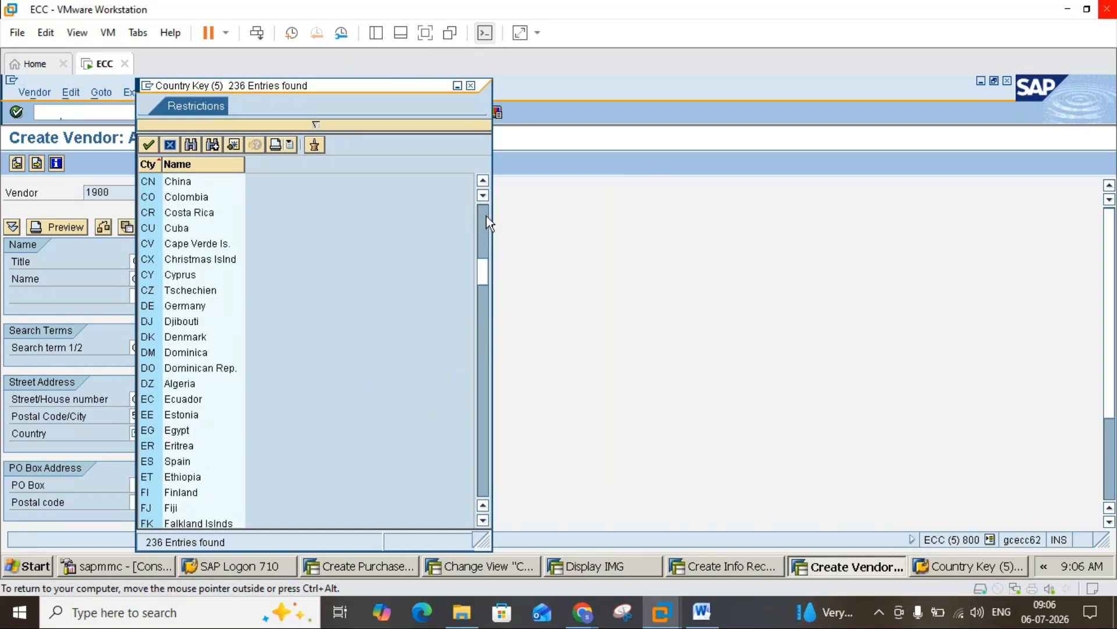
double_click(156, 304)
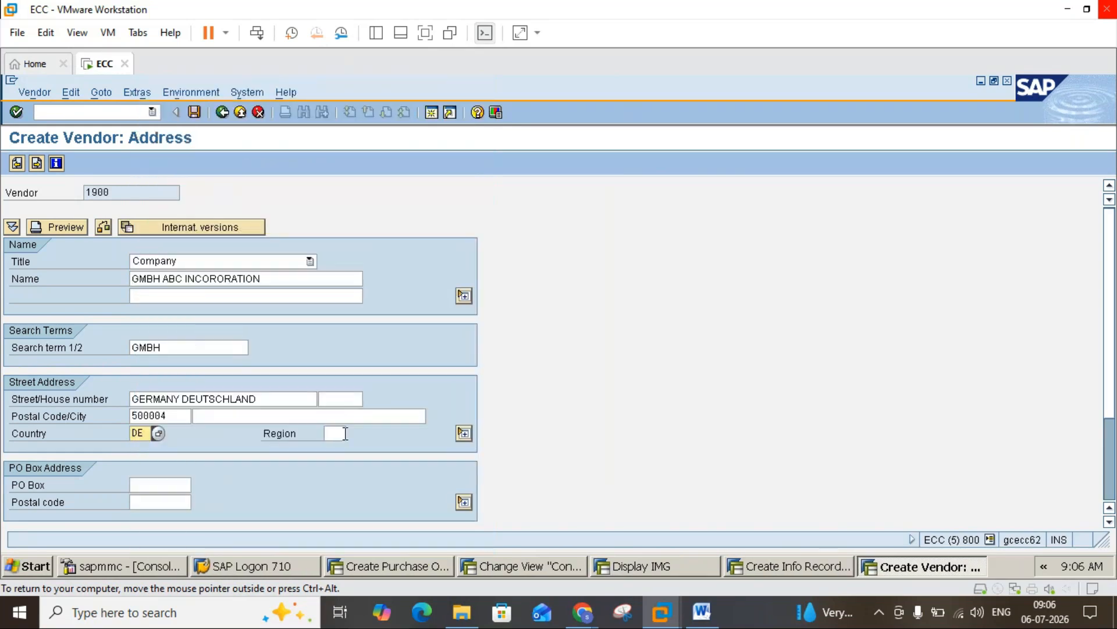
Set the region in the vendor's address to 02 (Hamburg) and submit the address data
click(336, 433)
key(Return)
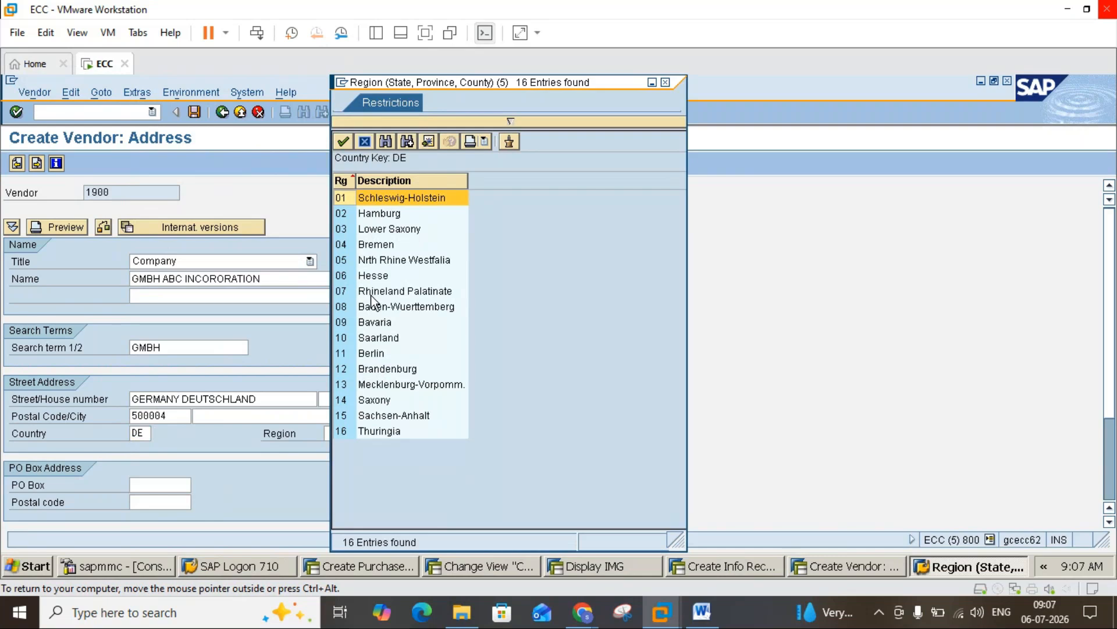
click(346, 214)
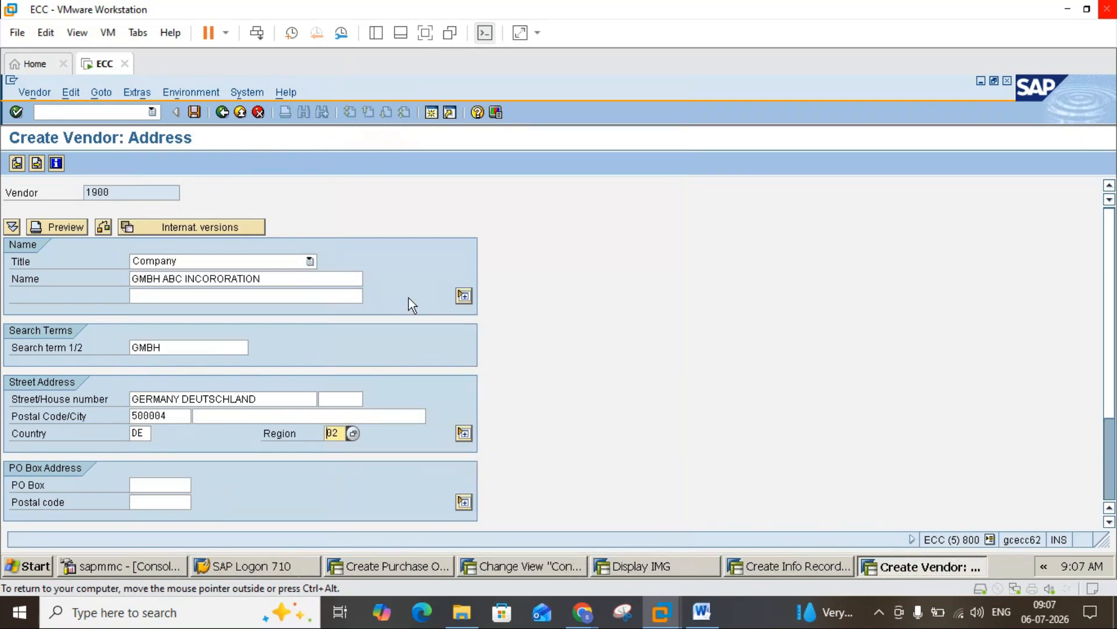
key(Return)
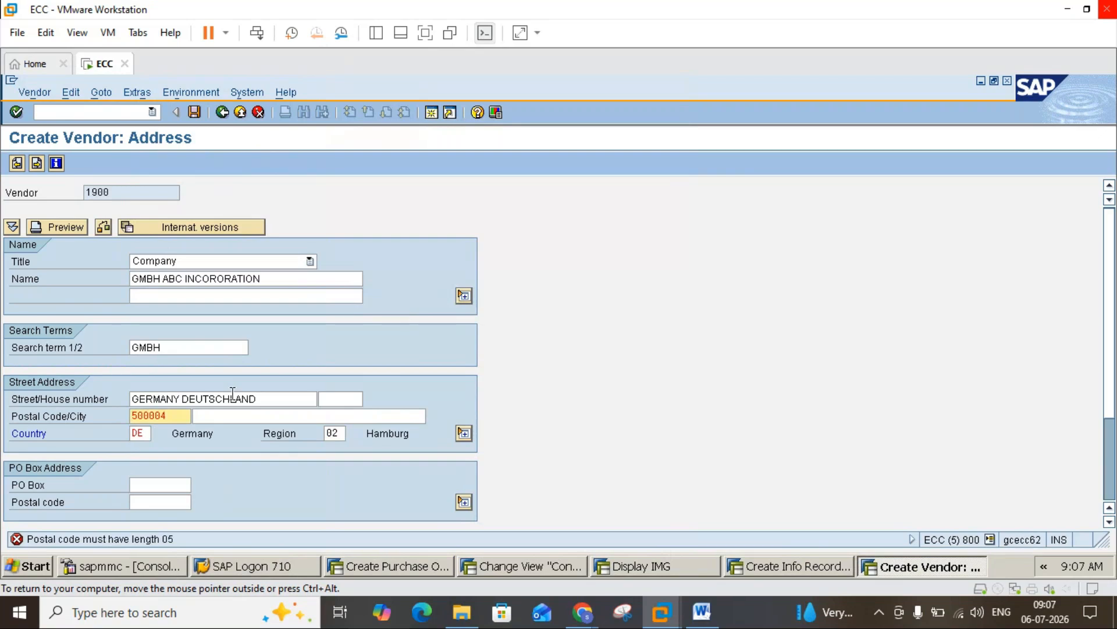
Shorten the vendor's postal code to five digits and continue to the accounting information
click(161, 418)
key(BackSpace)
key(Return)
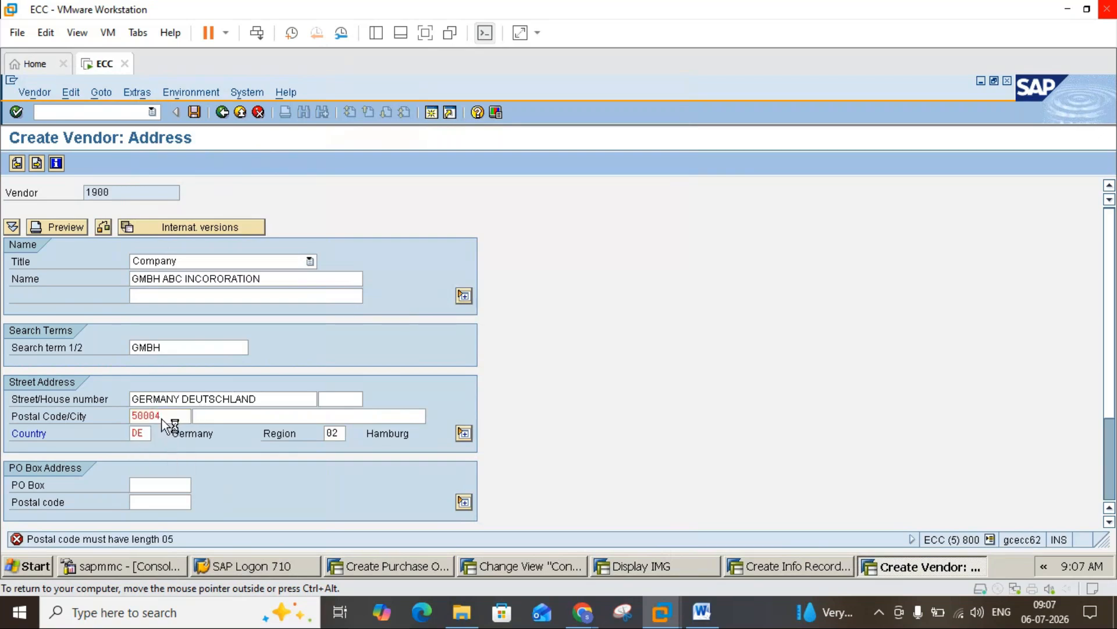
key(Return)
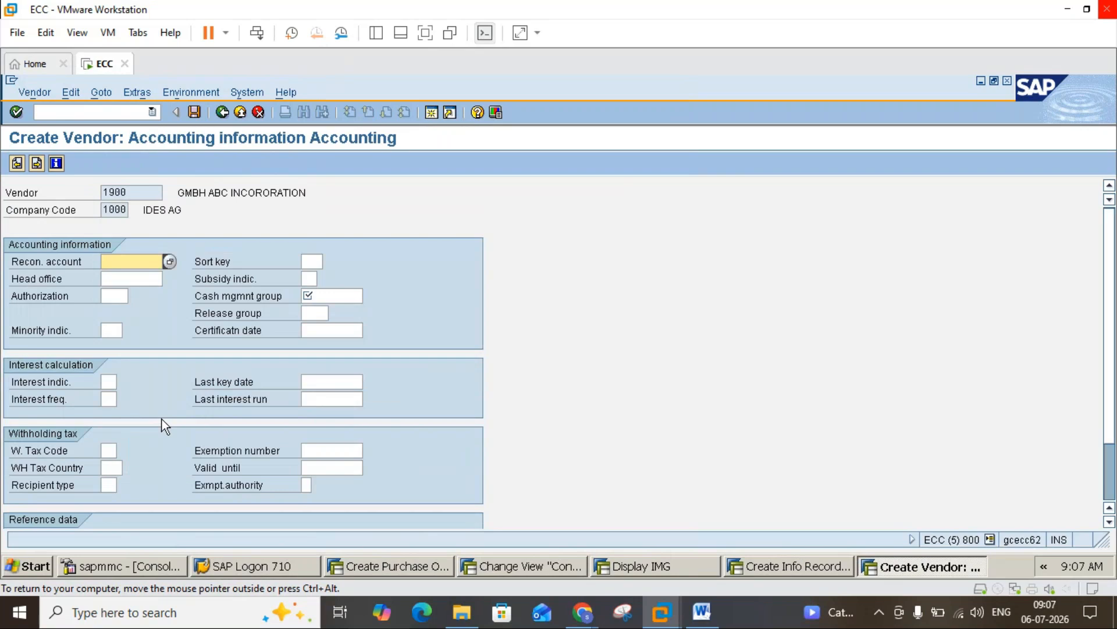
Set the vendor's reconciliation account to 160000, fill in the cash management group, and continue to payment transactions
text(1)
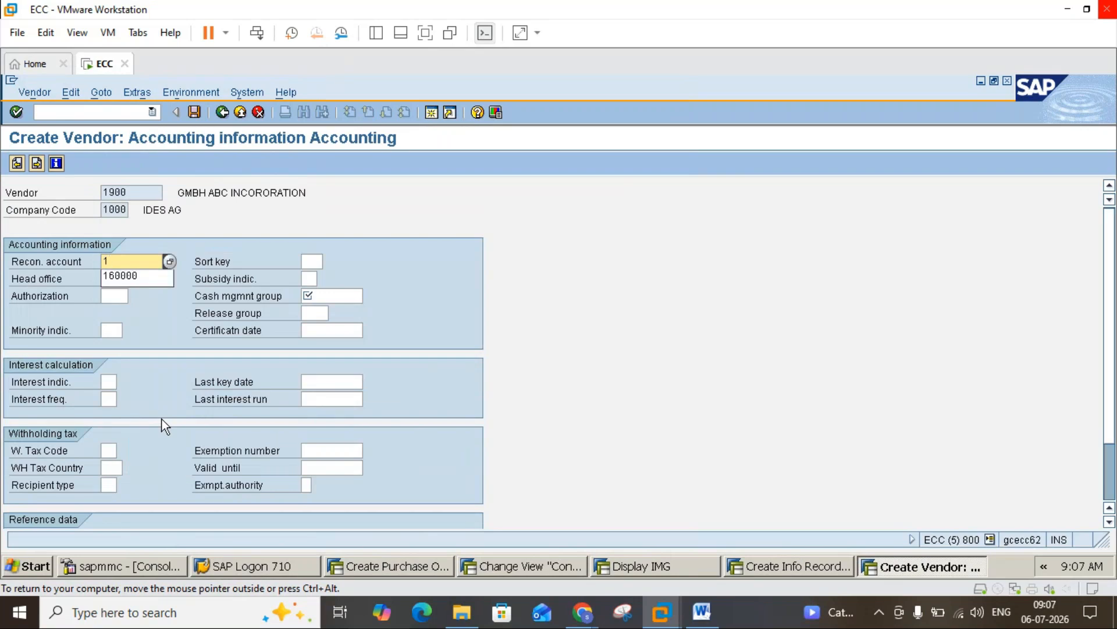
click(132, 278)
click(314, 296)
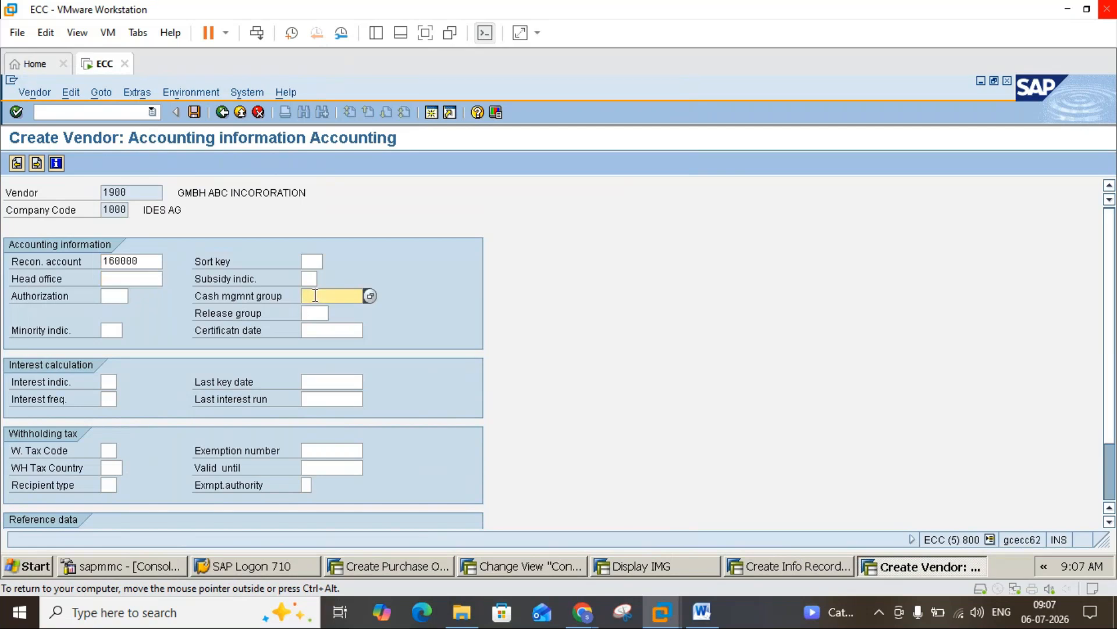
text(A)
key(Return)
key(Return)
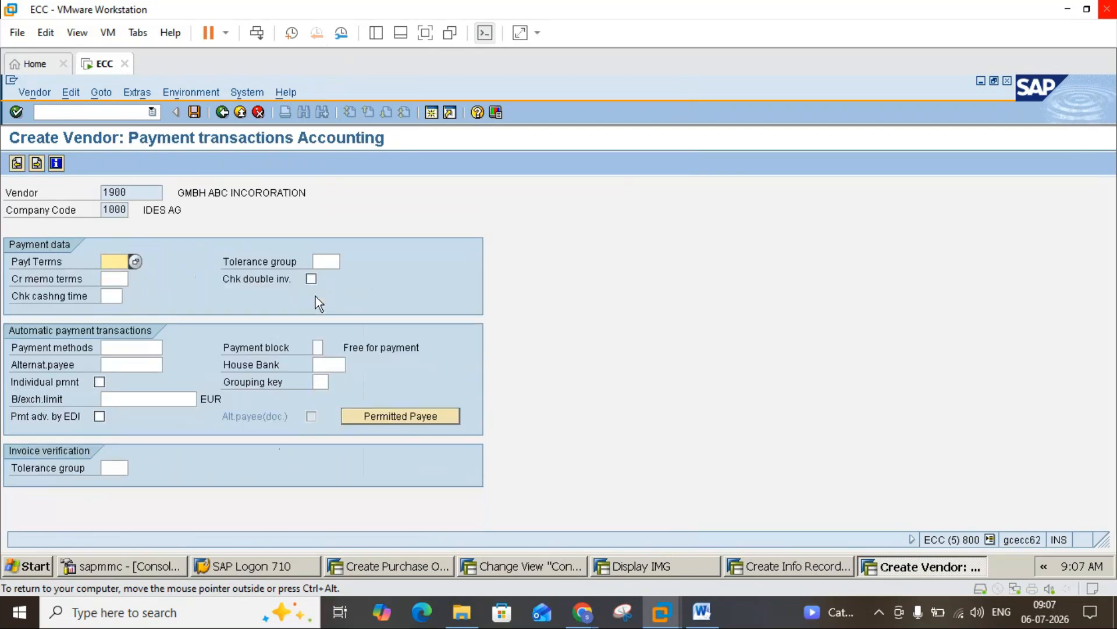
Skip the payment data, set the vendor's order currency to GBP in the purchasing data, and complete and close vendor creation
key(Return)
key(Return)
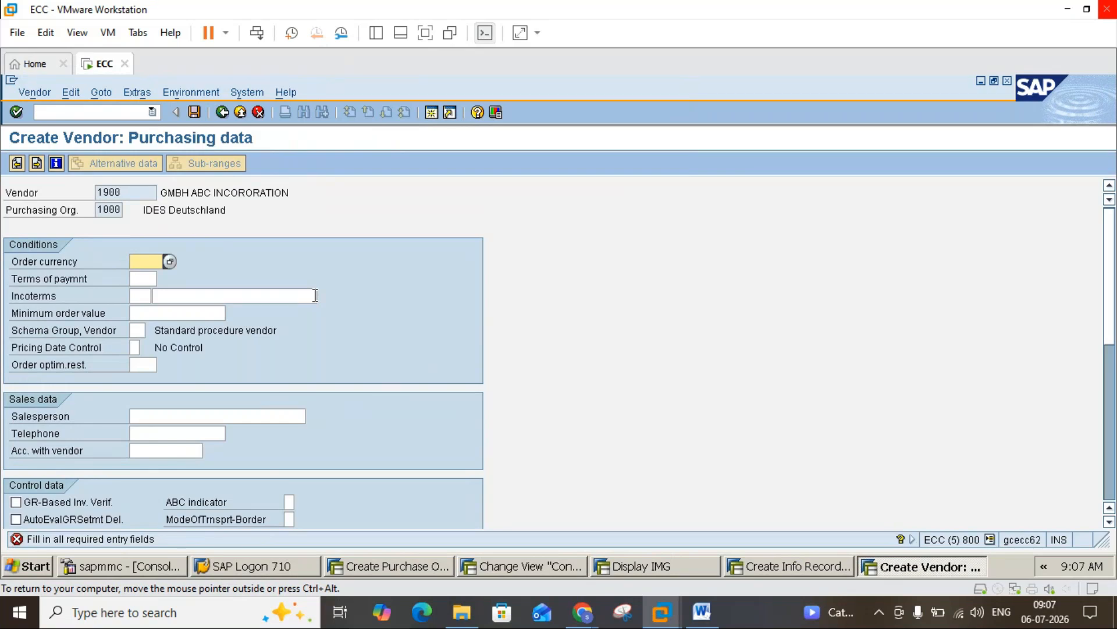
click(169, 261)
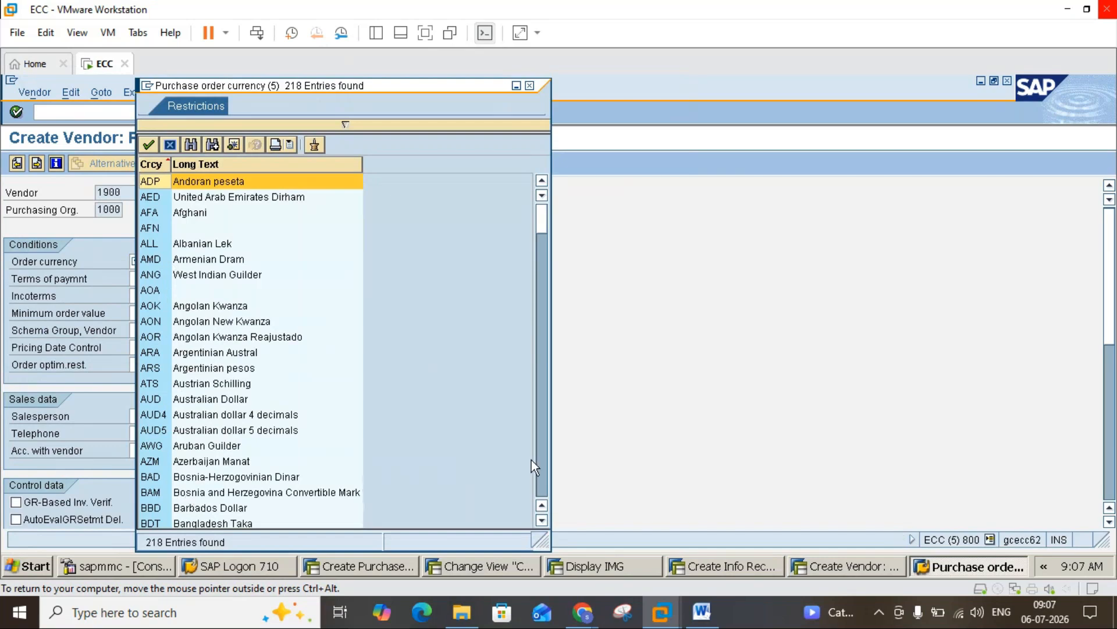
click(190, 145)
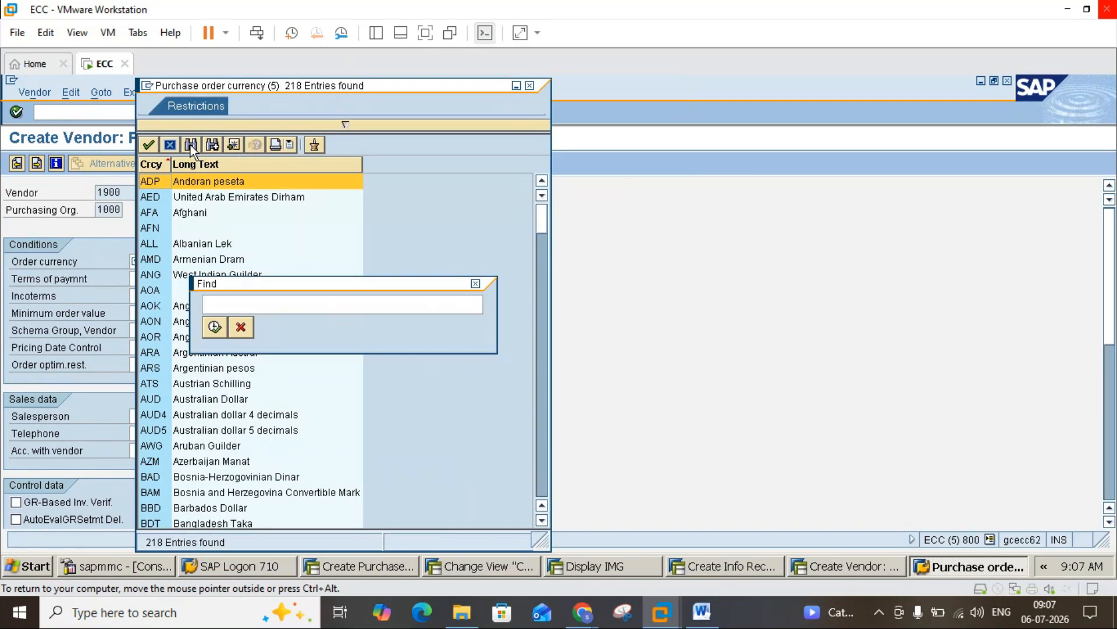
text(GBP)
key(Return)
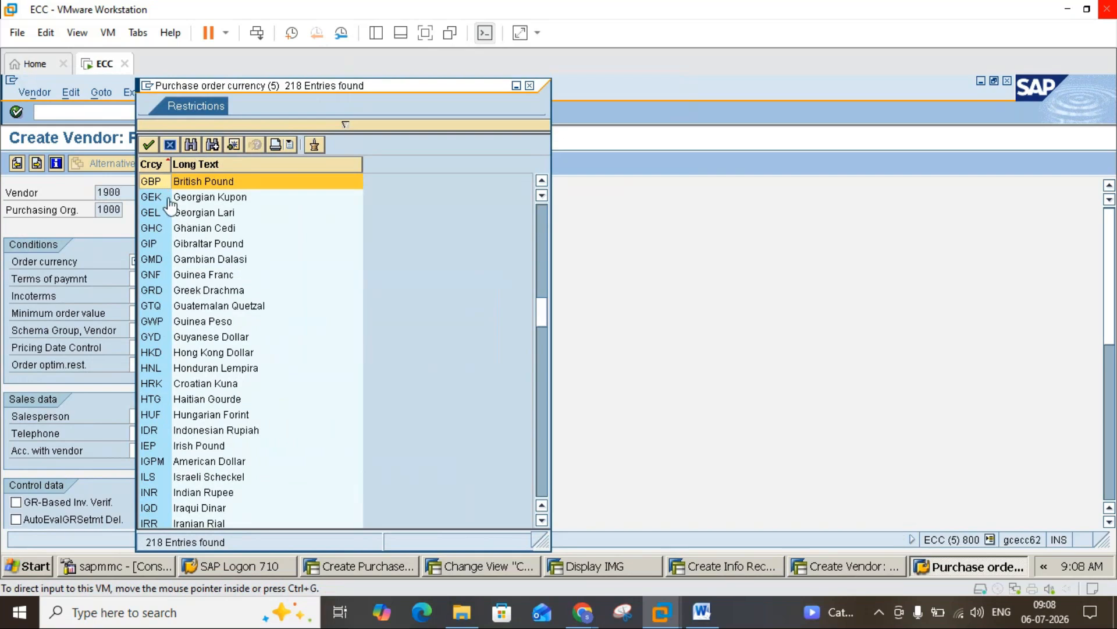
double_click(159, 181)
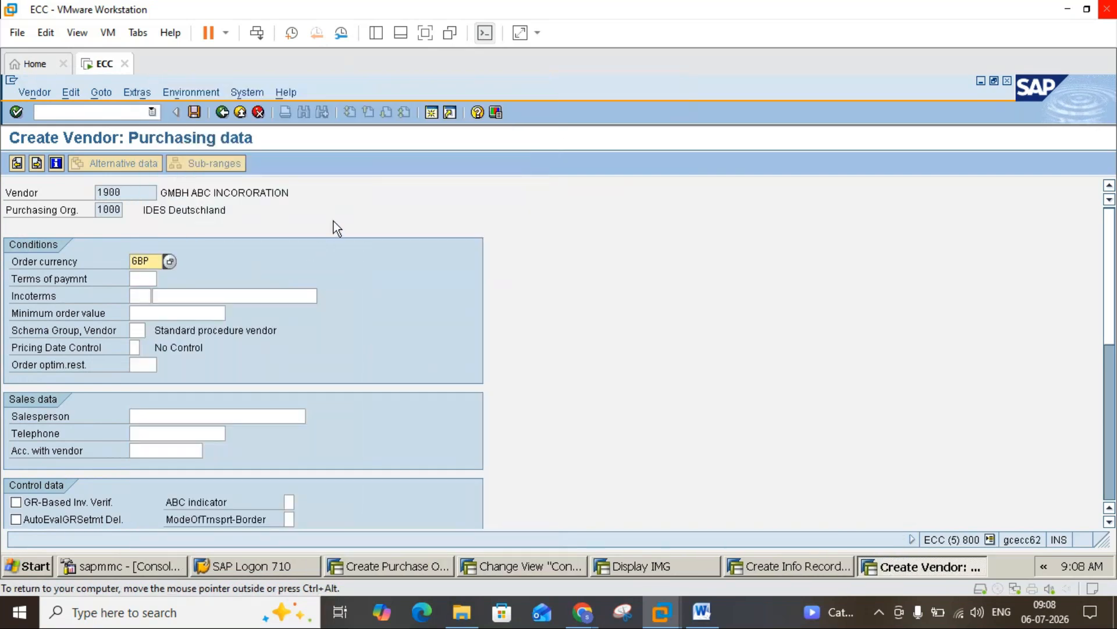
key(Return)
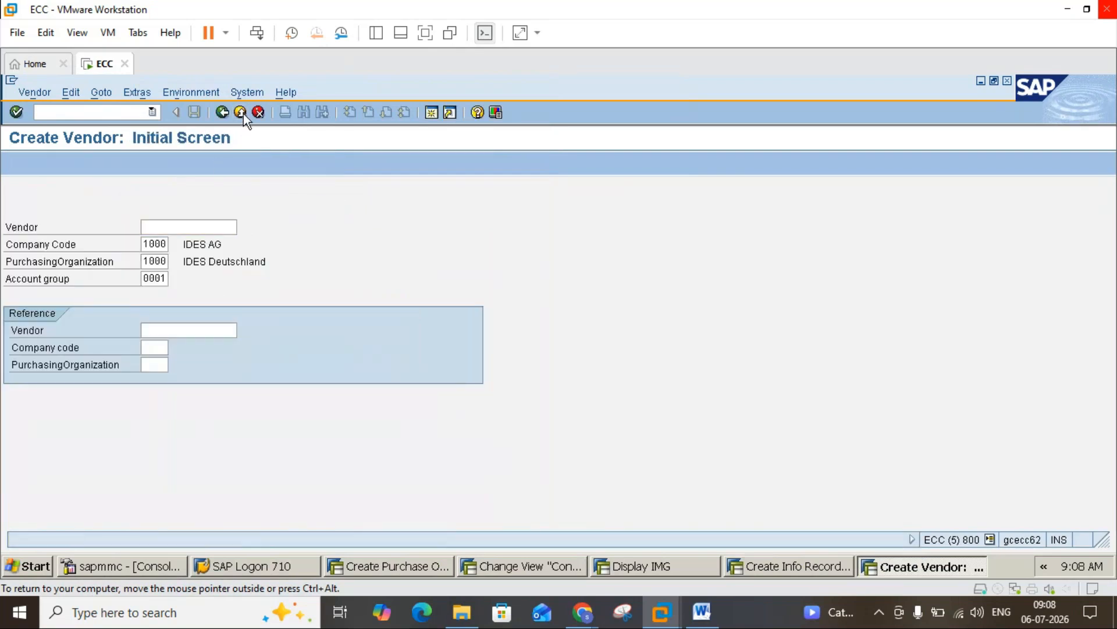
click(243, 114)
click(243, 113)
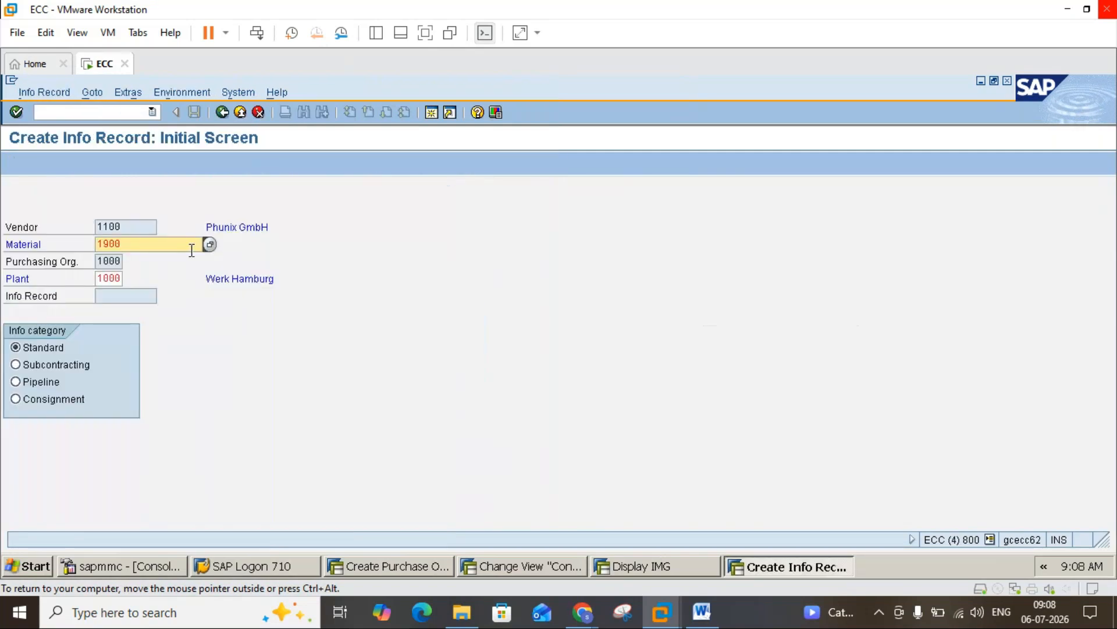
Try submitting the info record's initial data again and restart info record creation with transaction ME11
key(Return)
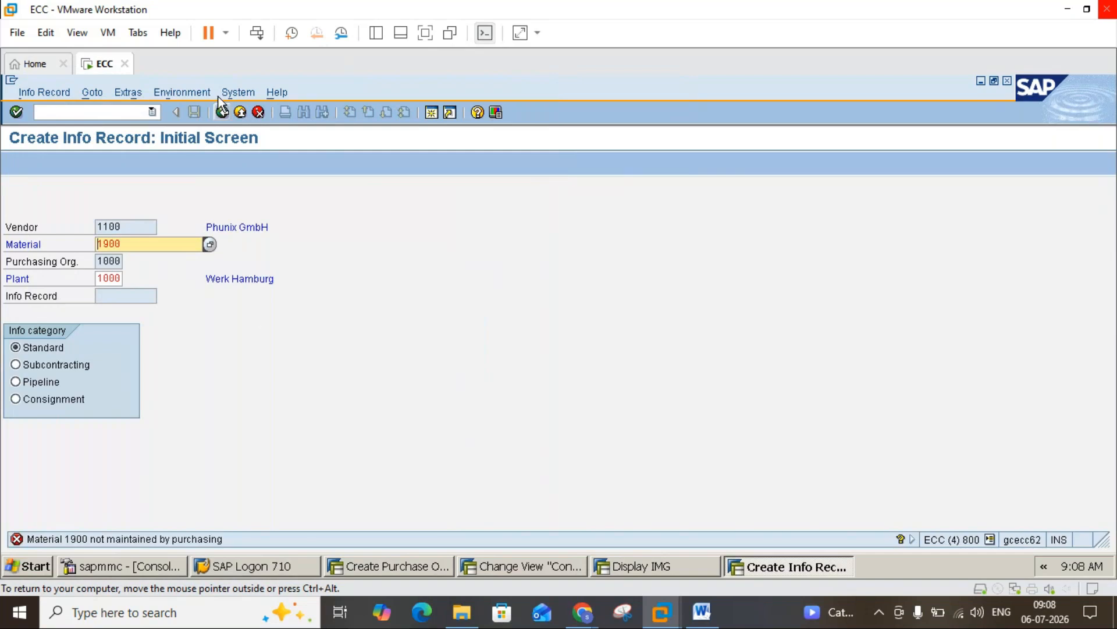
click(241, 112)
click(241, 113)
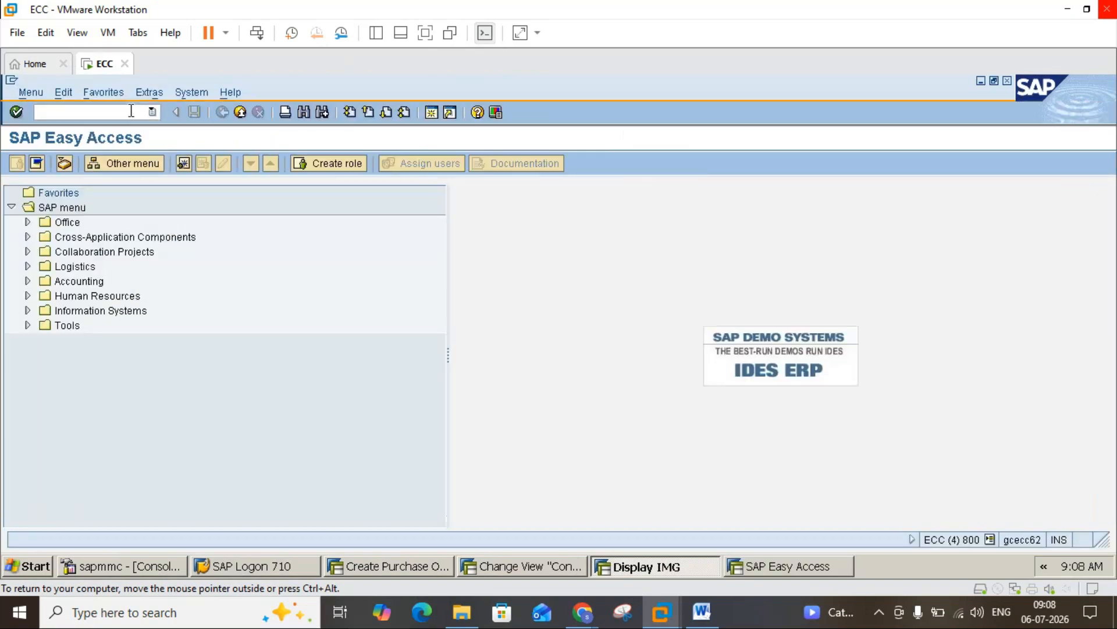
click(131, 111)
text(/nME11)
key(Return)
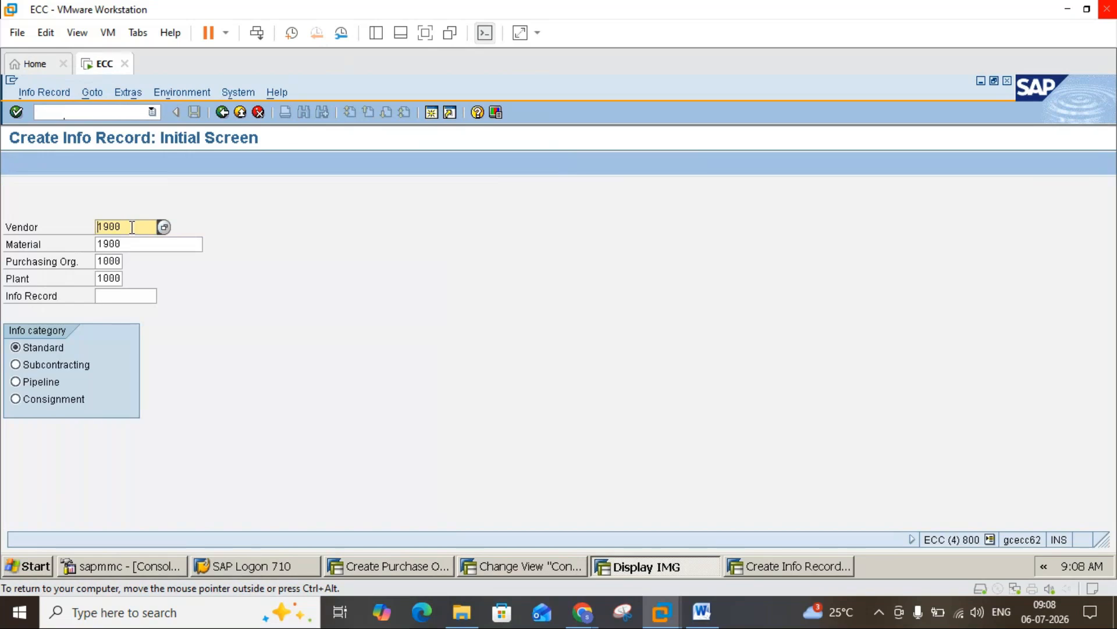
Replace the vendor number of the info record for material 1900 and submit the initial data
click(132, 227)
key(BackSpace)
key(BackSpace)
key(BackSpace)
text(100)
click(161, 313)
key(Return)
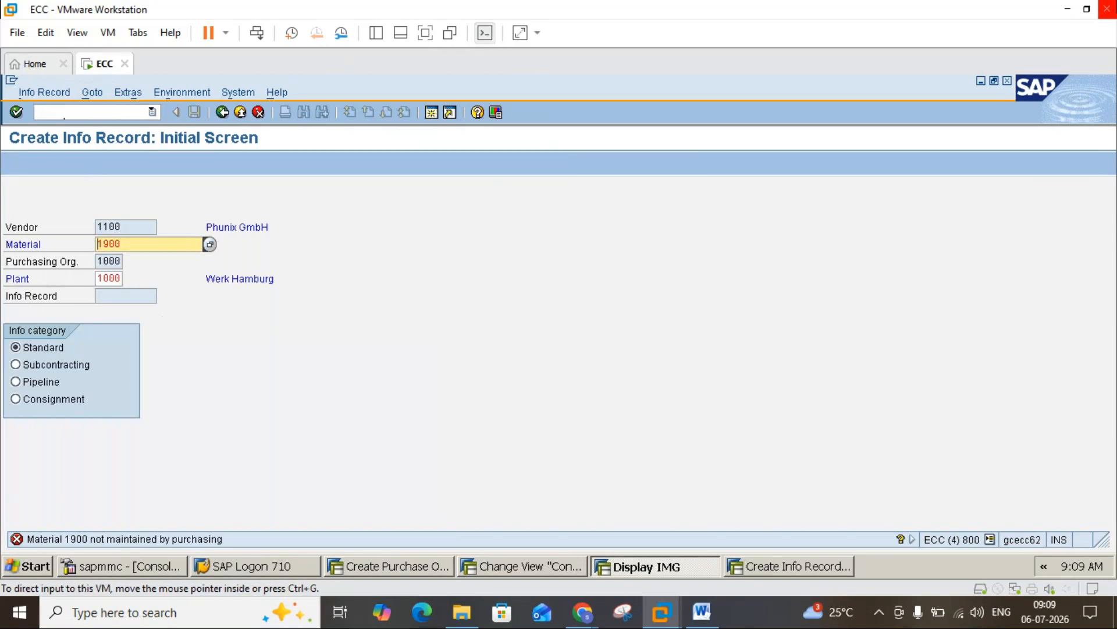
Open a new SAP session and start the Extend Material View(s) transaction
click(432, 116)
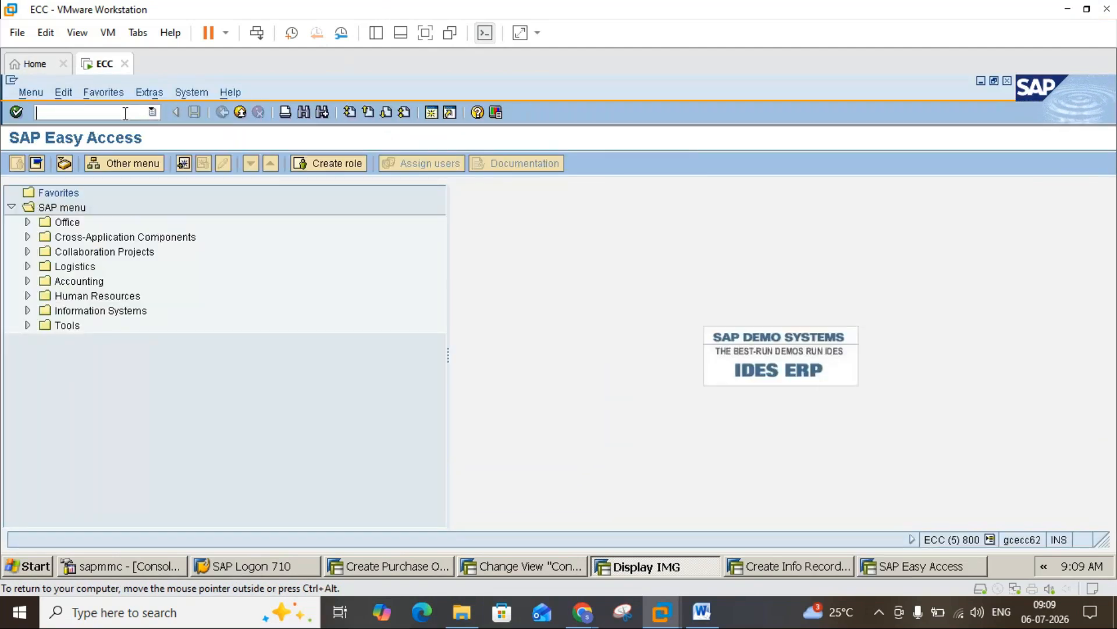
text(MM01)
key(Return)
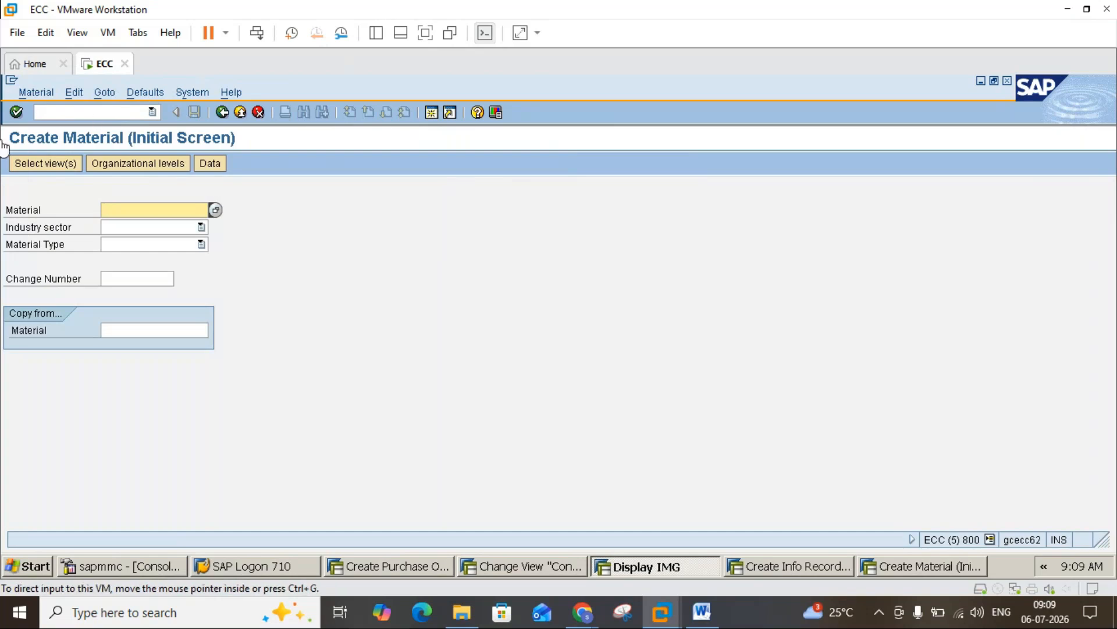
click(240, 112)
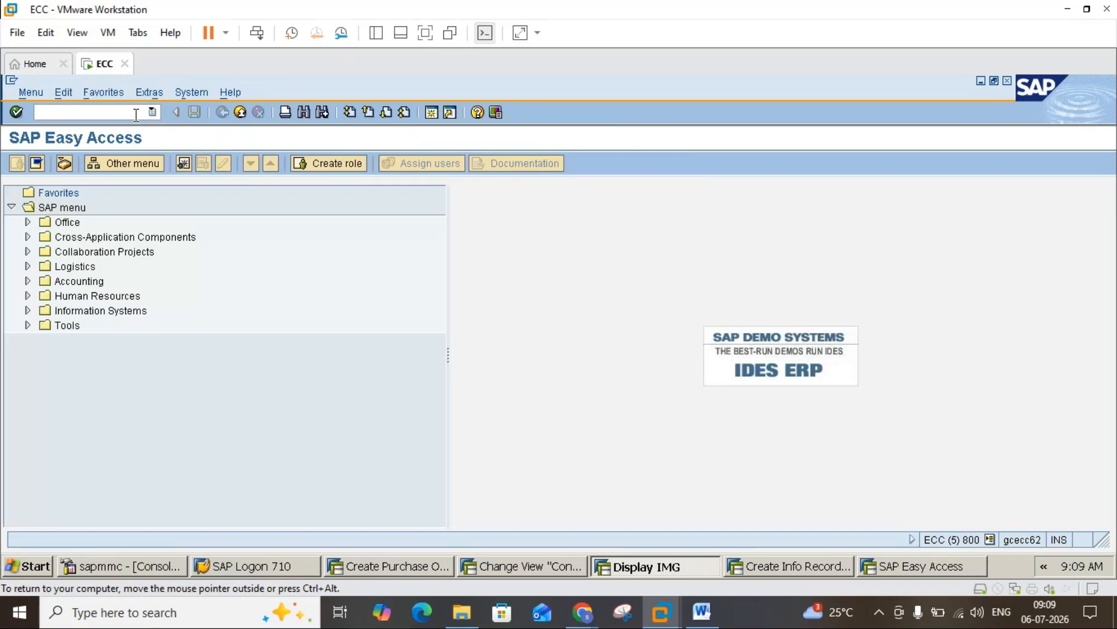
text(mm02)
key(Return)
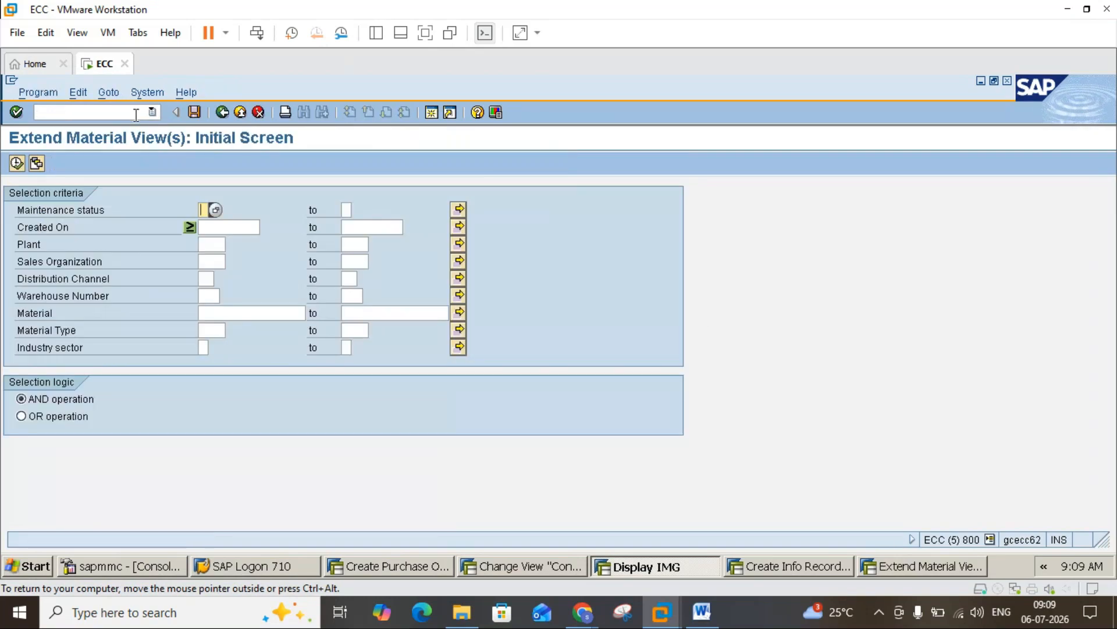
Enter 1900 as the material in the selection criteria for extending material views
double_click(209, 317)
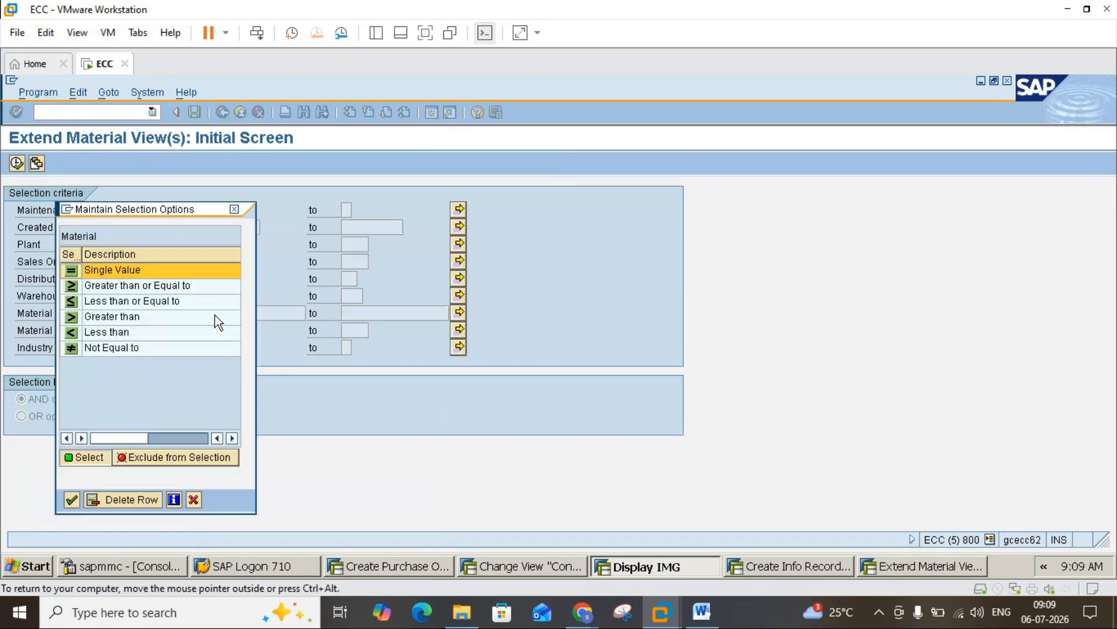
click(235, 210)
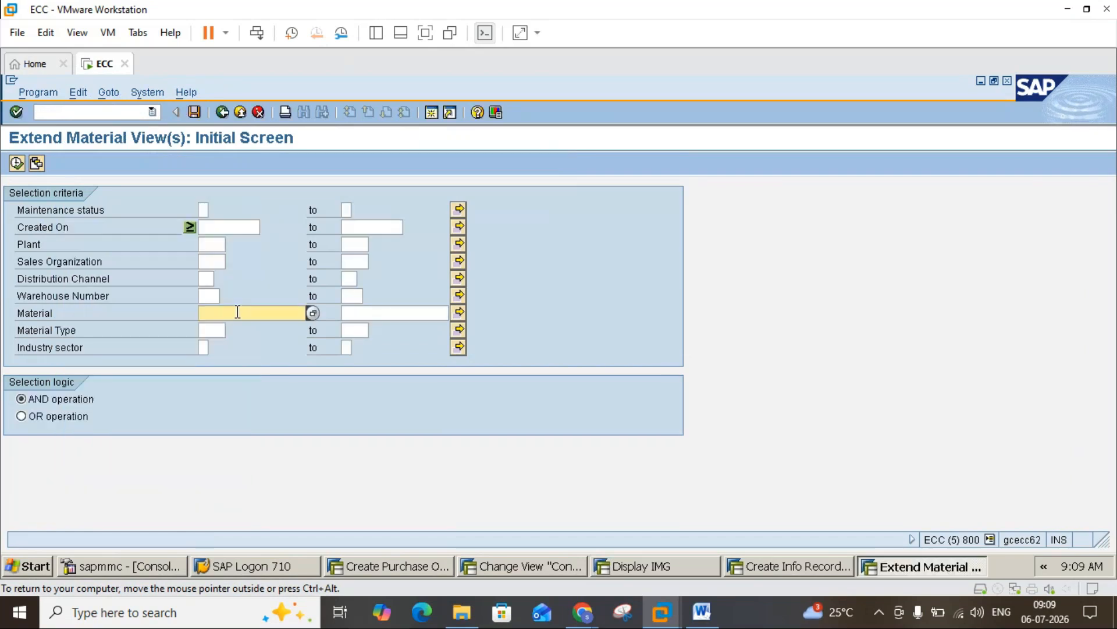
text(1900)
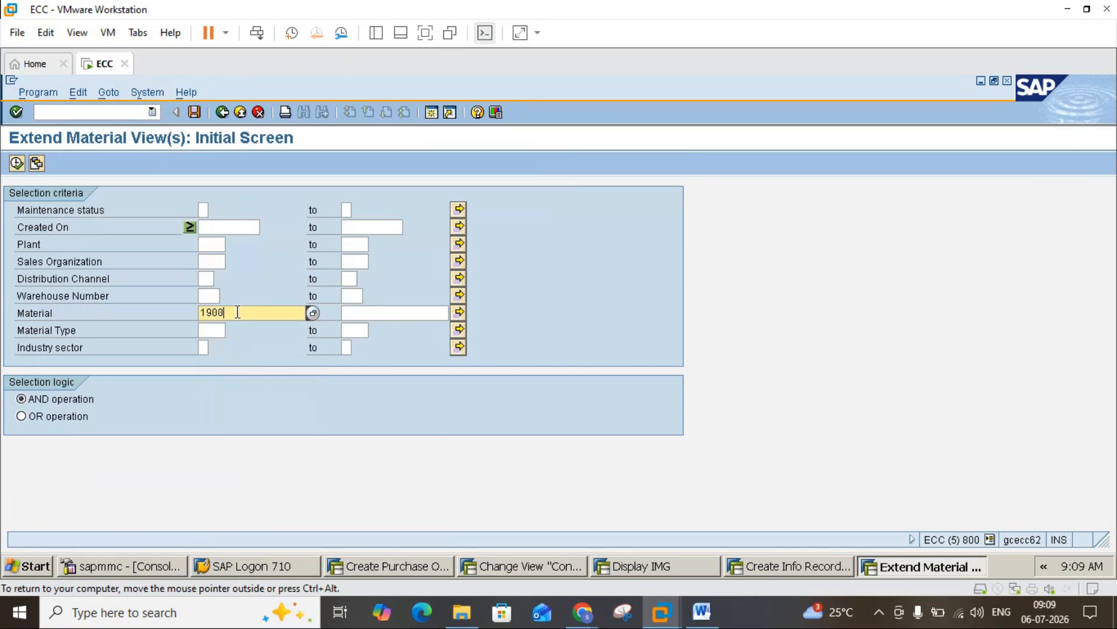
Restrict the selection to maintenance status E (Purchasing) and execute it for material 1900
double_click(208, 212)
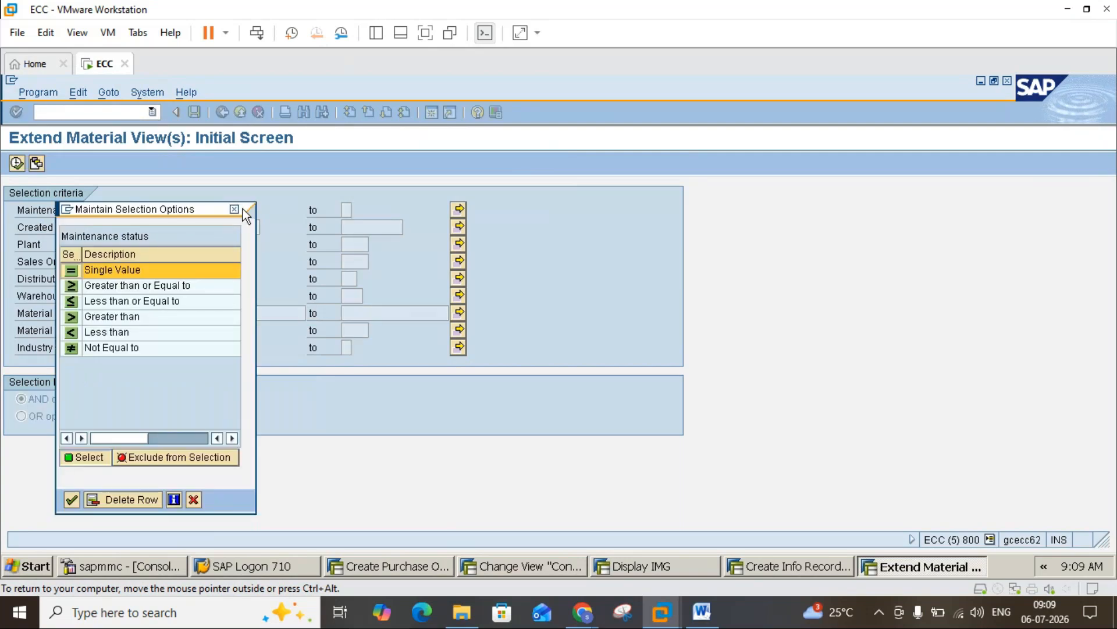
click(236, 208)
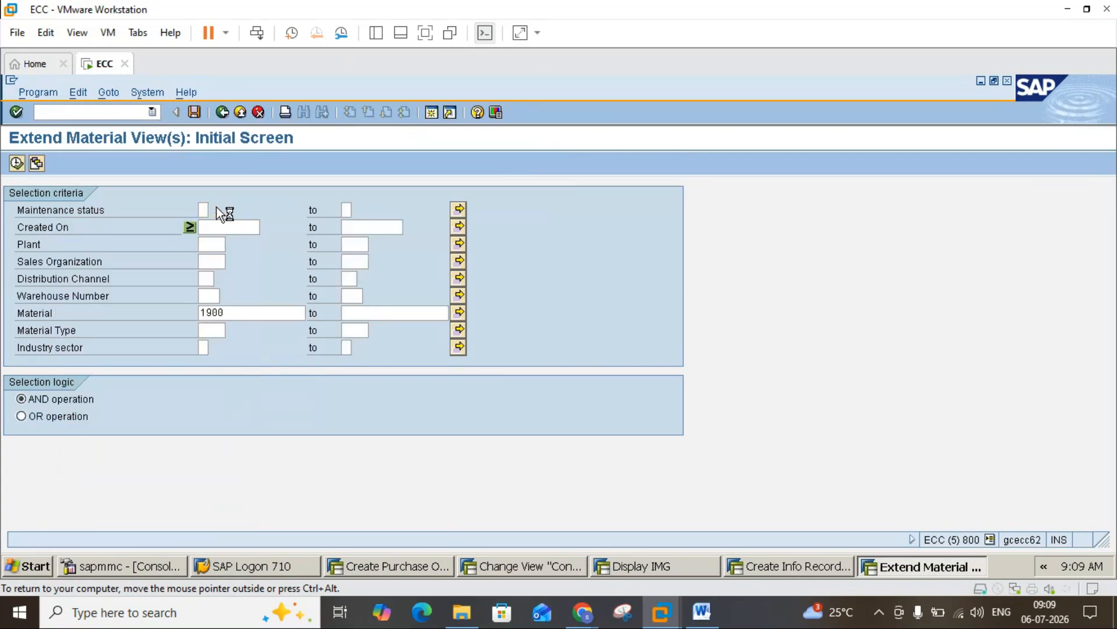
click(215, 210)
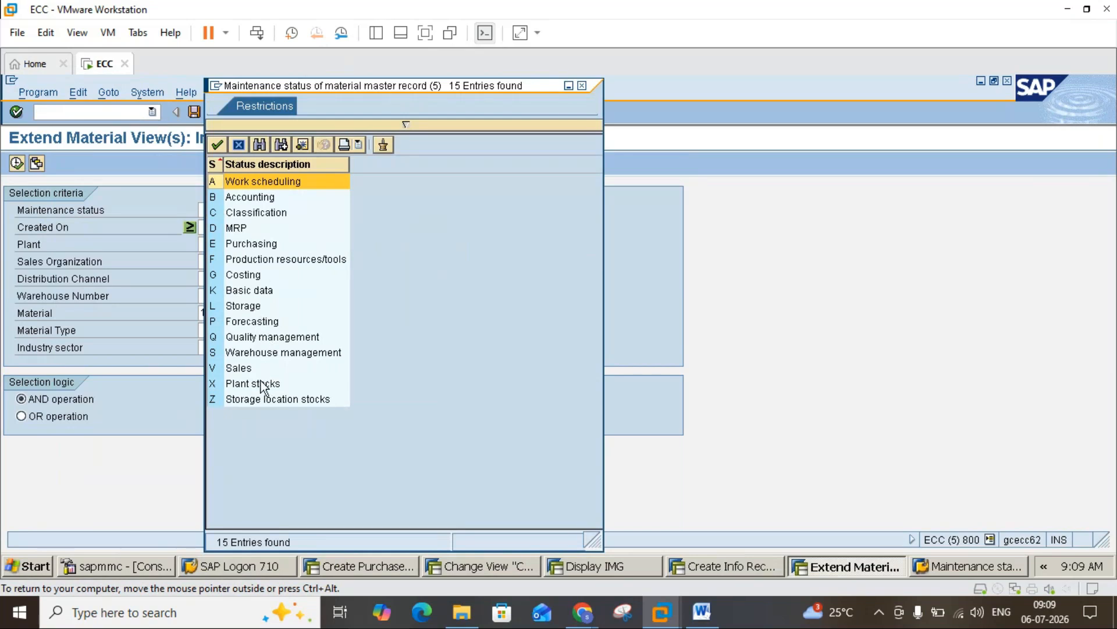
double_click(247, 247)
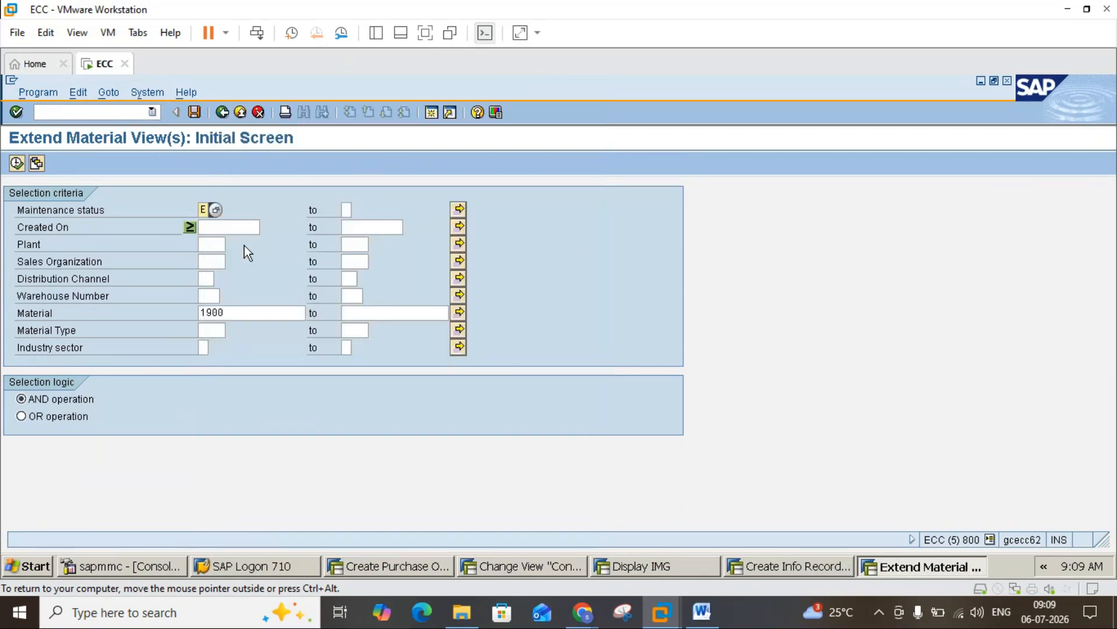
click(17, 165)
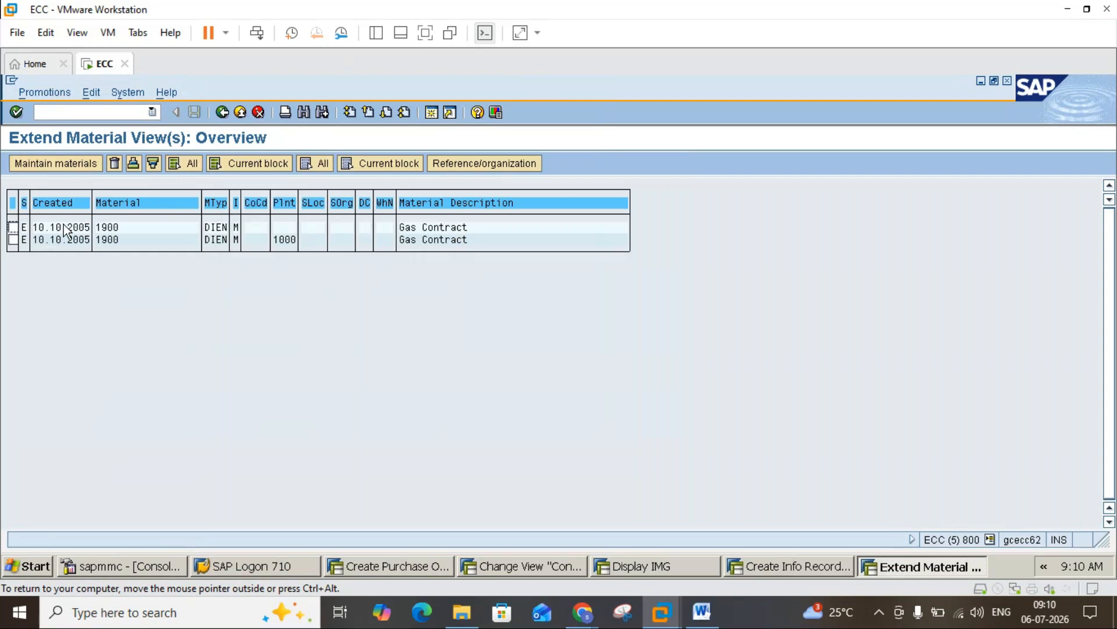
Open the plant 1000 entry of material 1900 for maintenance and enter purchasing group 000 and material group 004 in the purchasing view
click(13, 239)
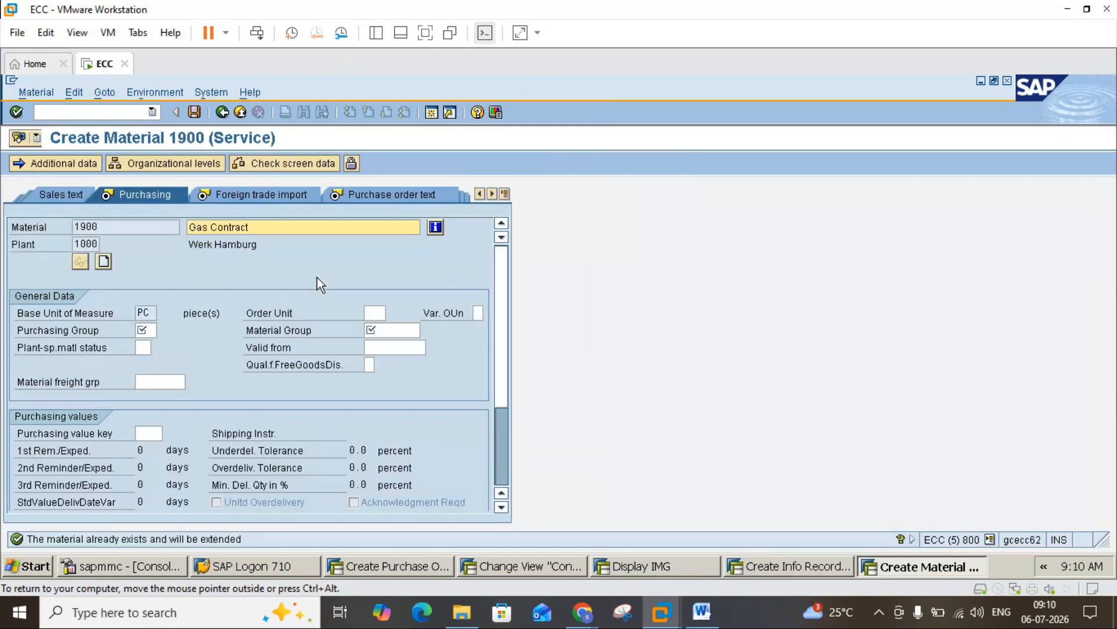
click(153, 329)
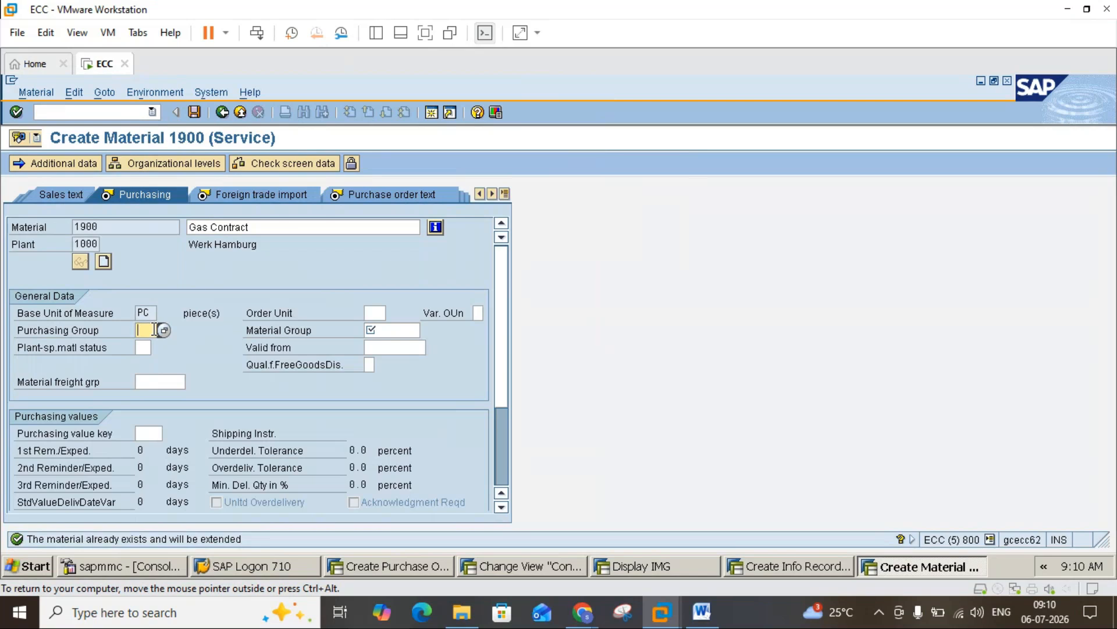
text(000)
double_click(389, 327)
double_click(413, 330)
double_click(415, 331)
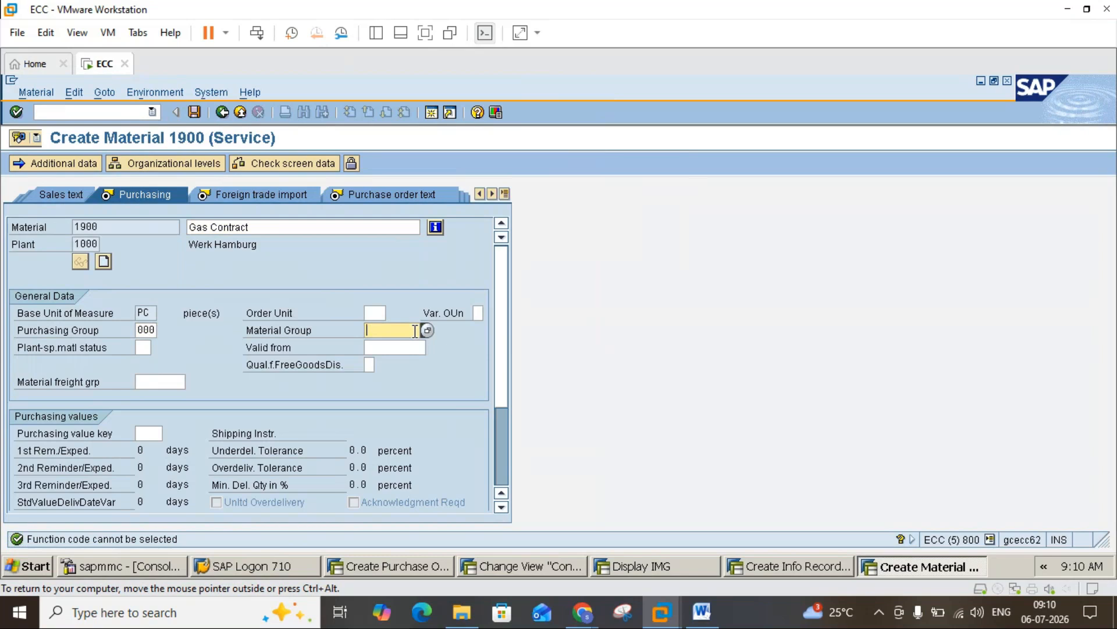
text(004)
key(Return)
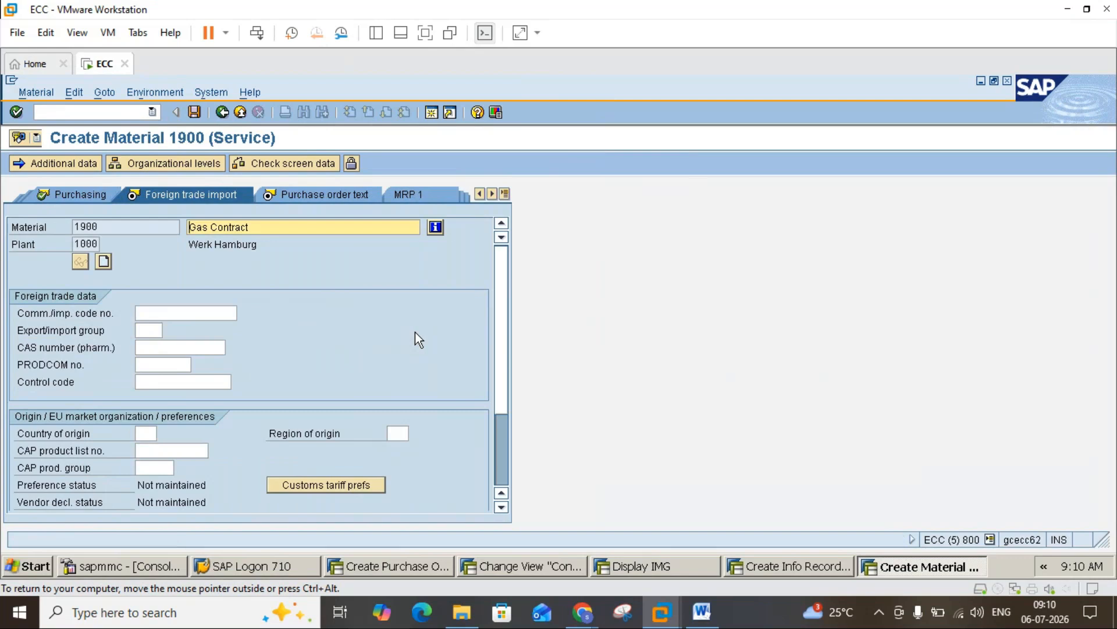
Accept the foreign trade import view unchanged, save the extended material and leave the Extend Material View(s) transaction
key(Return)
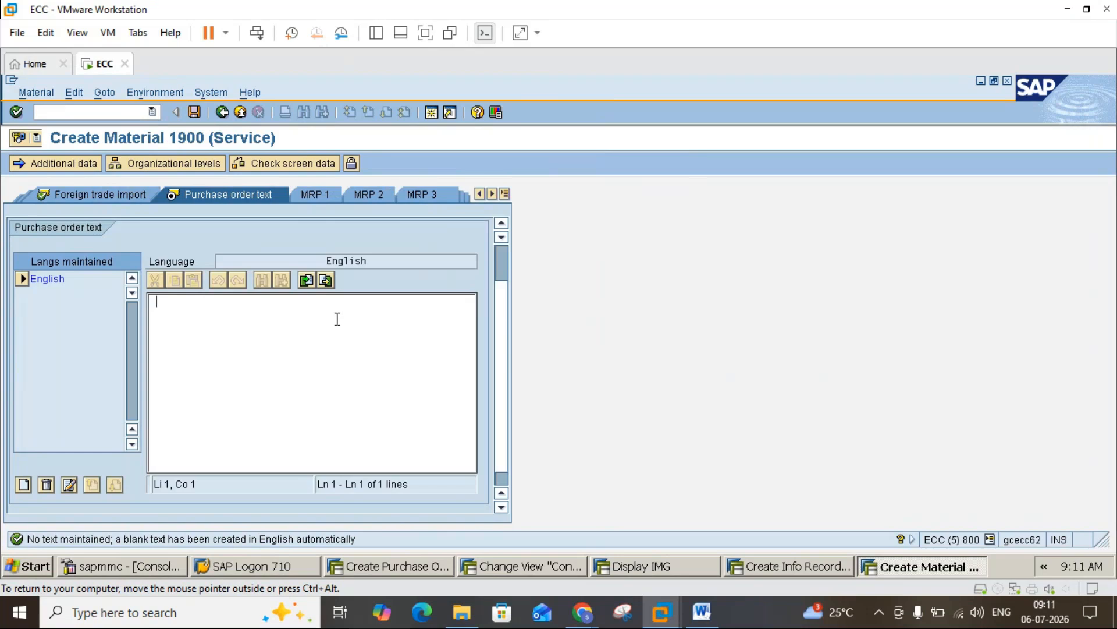
click(196, 113)
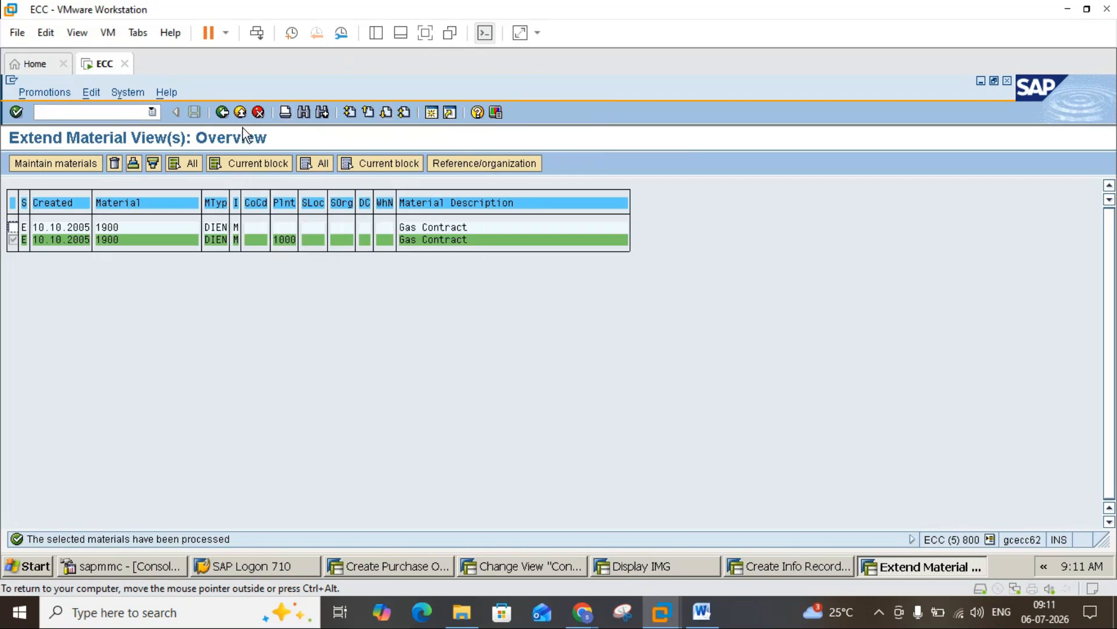
click(242, 112)
click(242, 112)
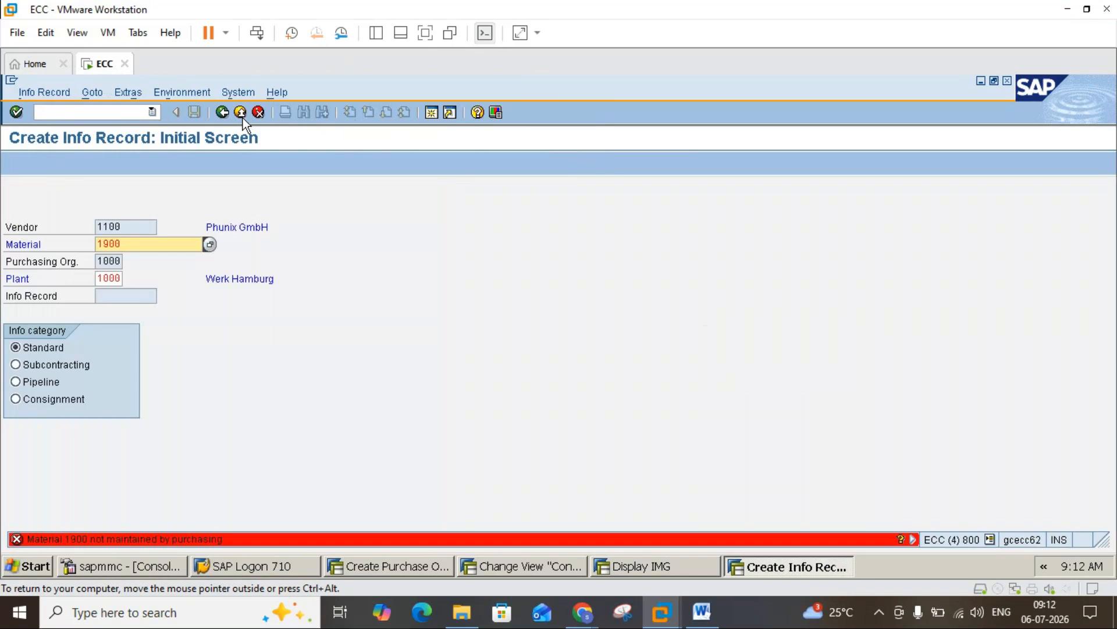
Restart info record creation with transaction ME11 and proceed through the initial and general data to the purchasing organization data
key(Return)
click(240, 113)
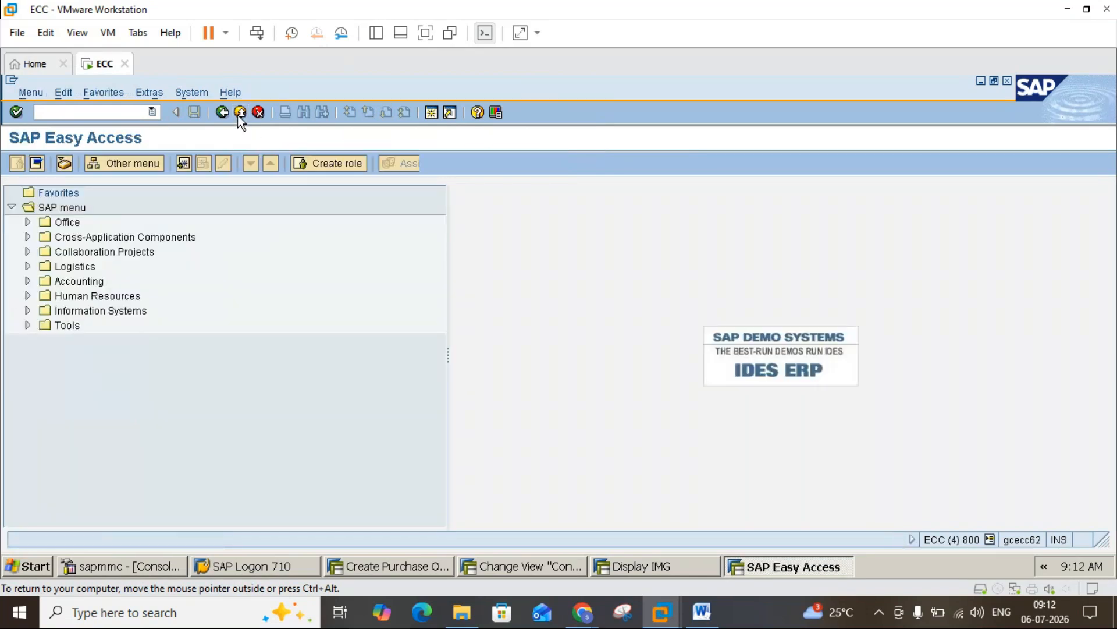
click(240, 113)
click(433, 111)
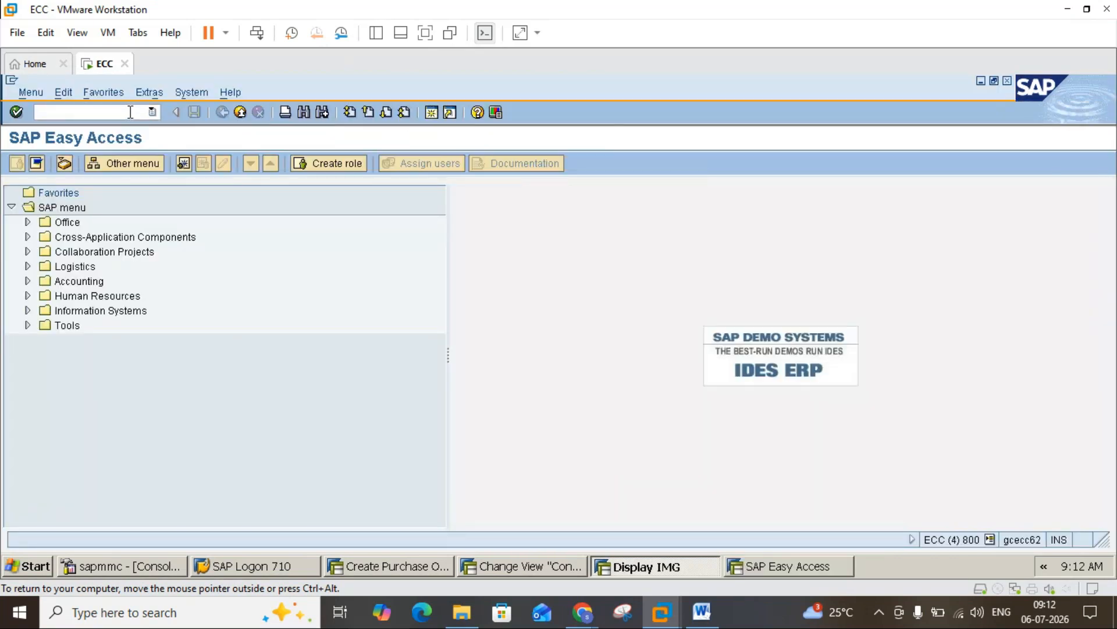
text(ME11)
key(Return)
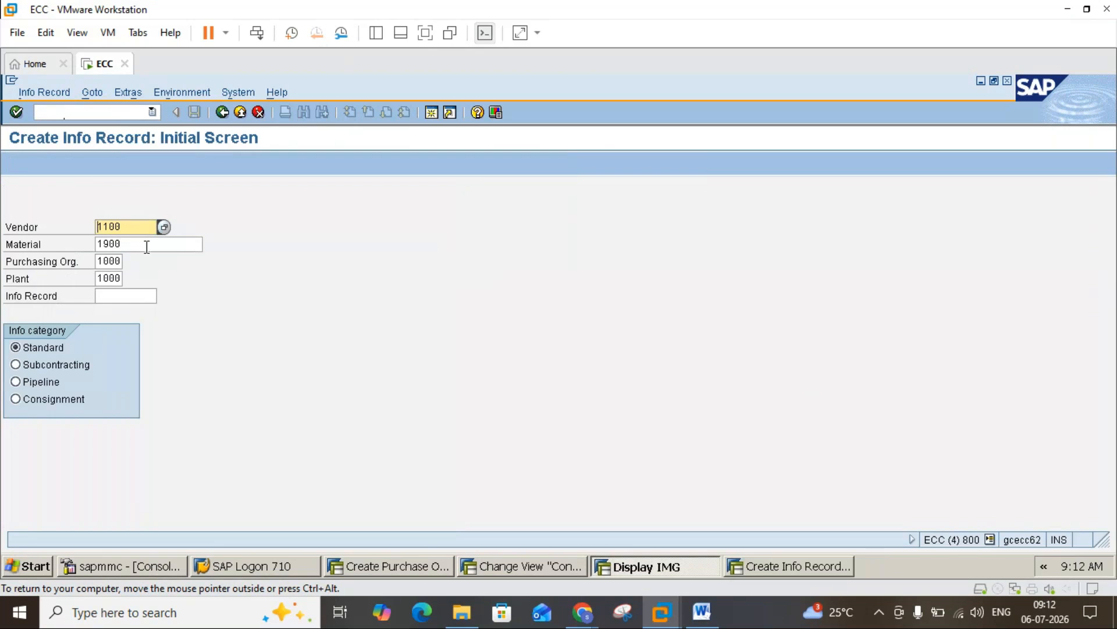
key(Return)
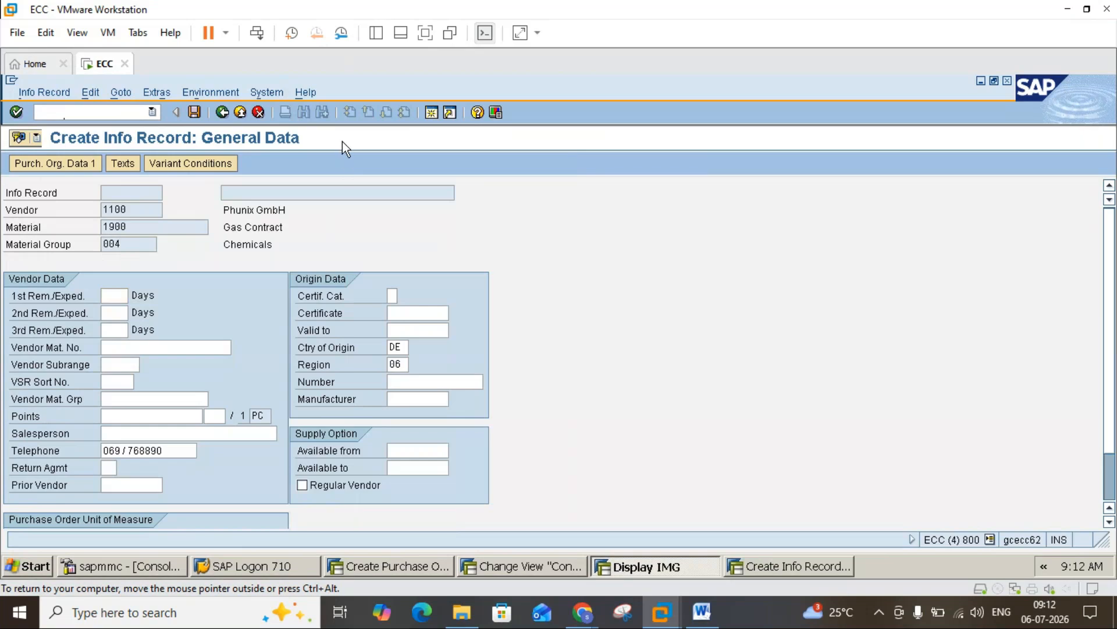
key(Return)
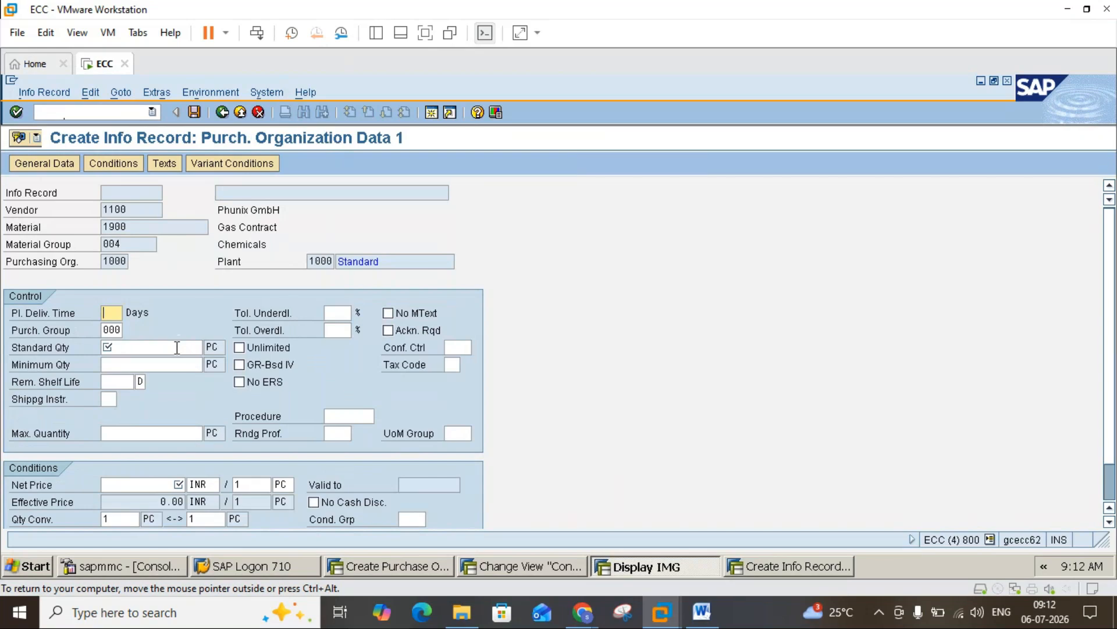
Set the planned delivery time to 1 day, standard quantity to 100 and net price to 100 INR, and save the info record
click(177, 347)
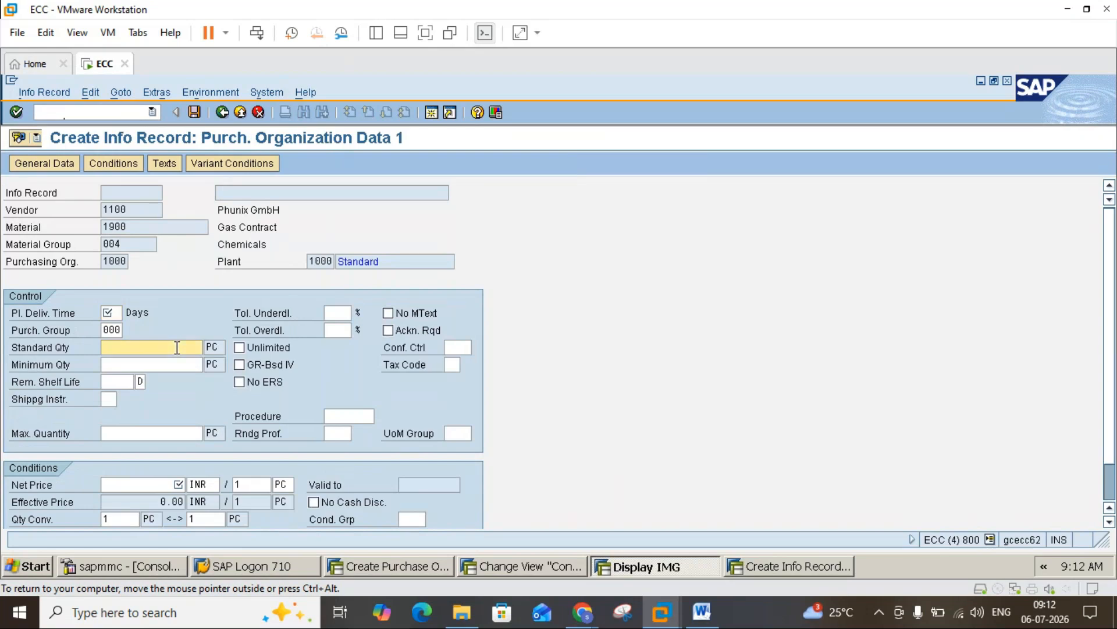
click(111, 312)
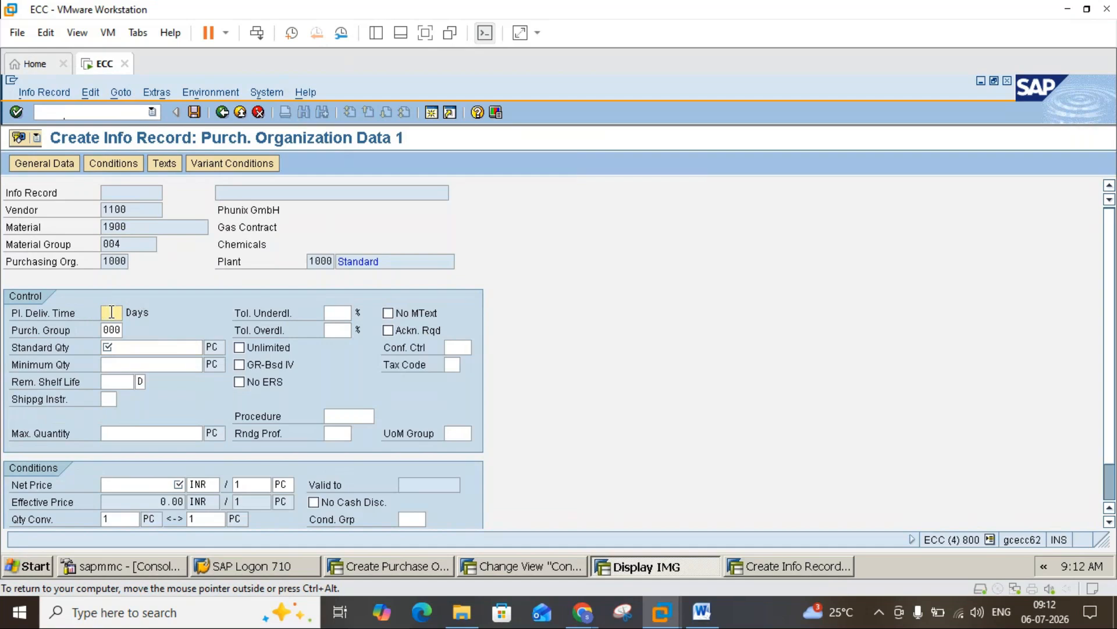
text(1)
click(122, 345)
text(100)
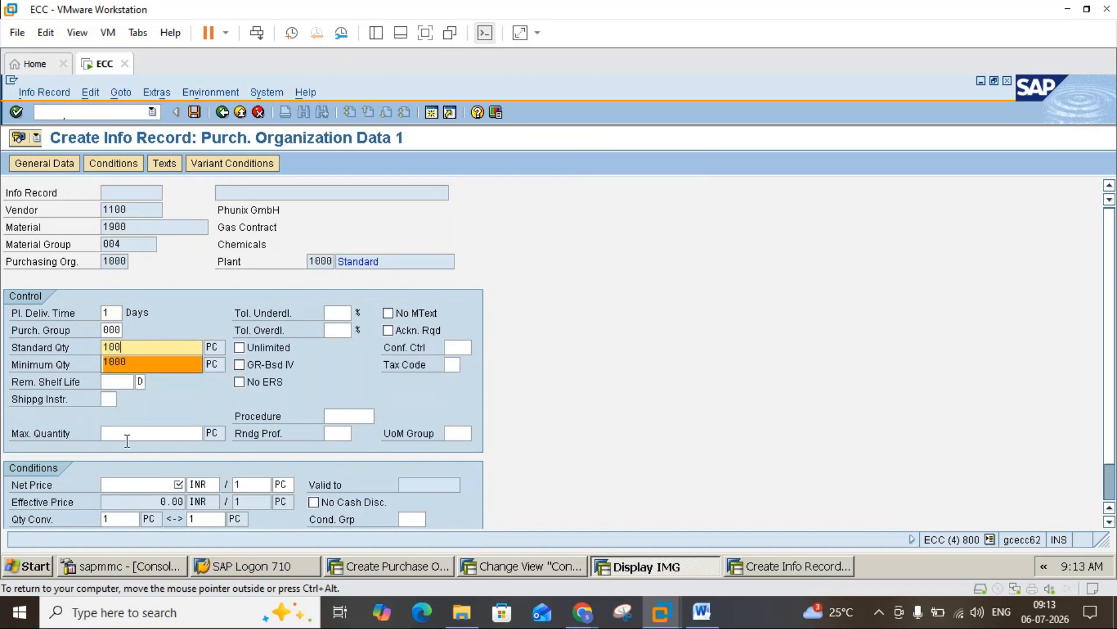
click(171, 487)
text(100)
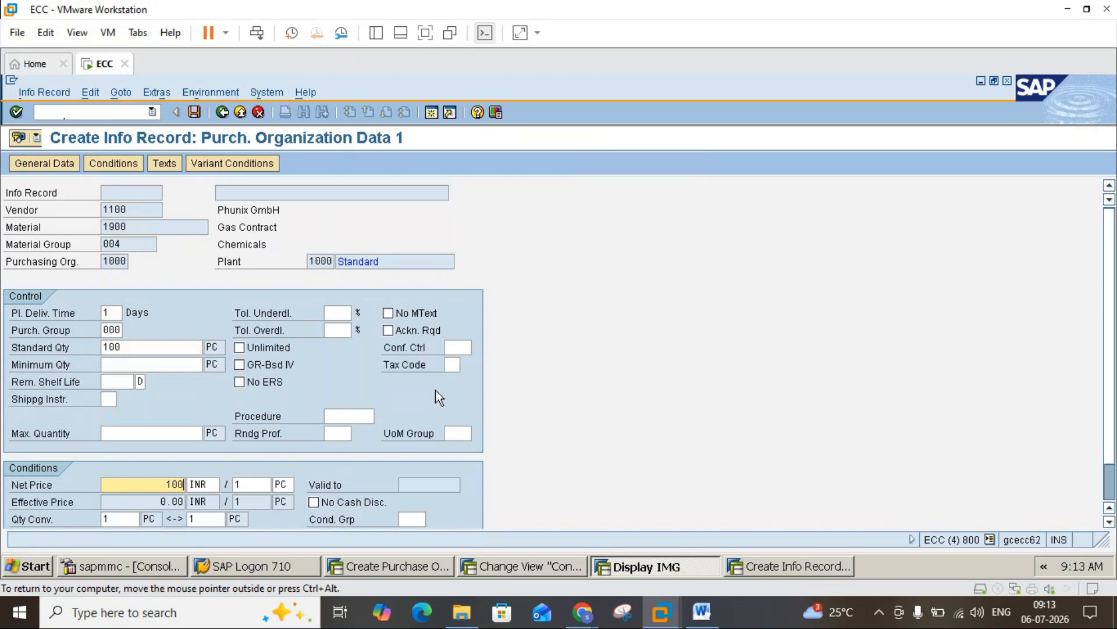
key(Return)
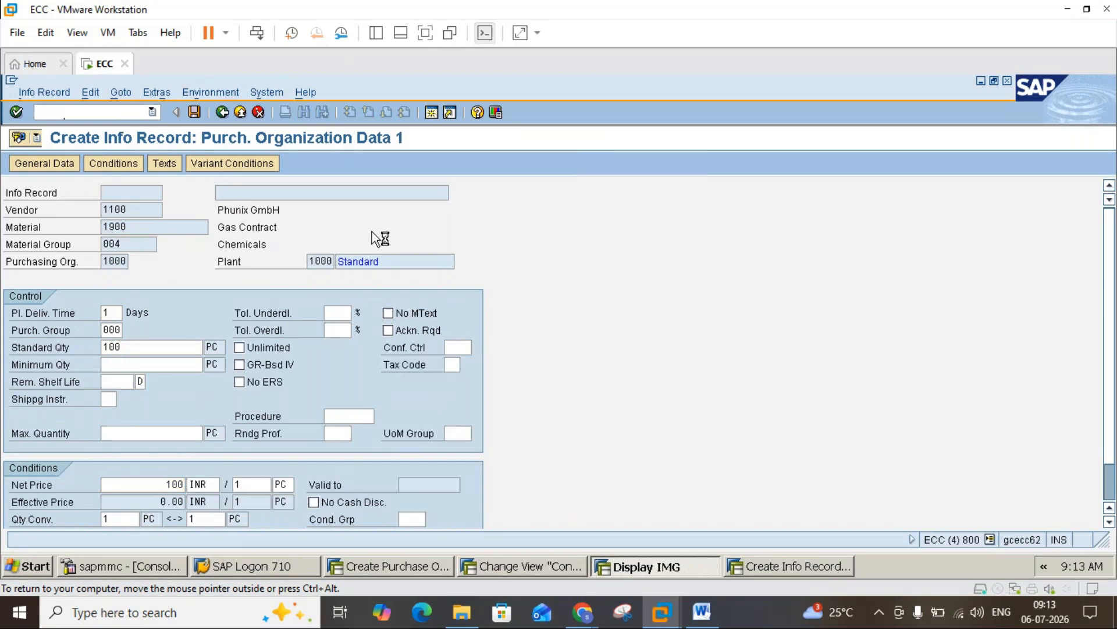
click(196, 117)
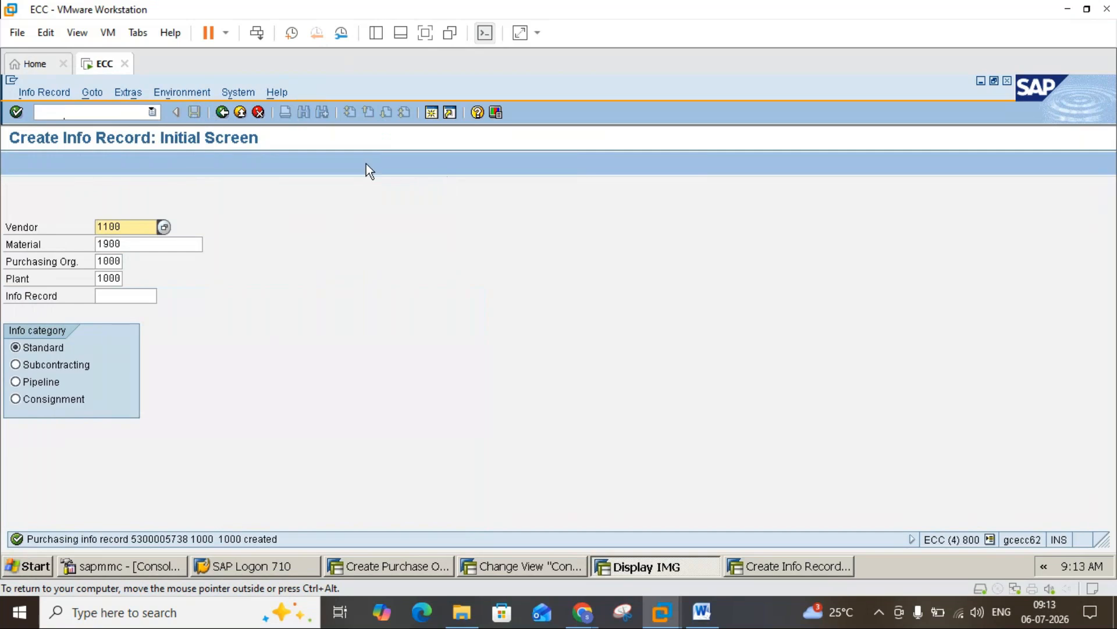
click(222, 116)
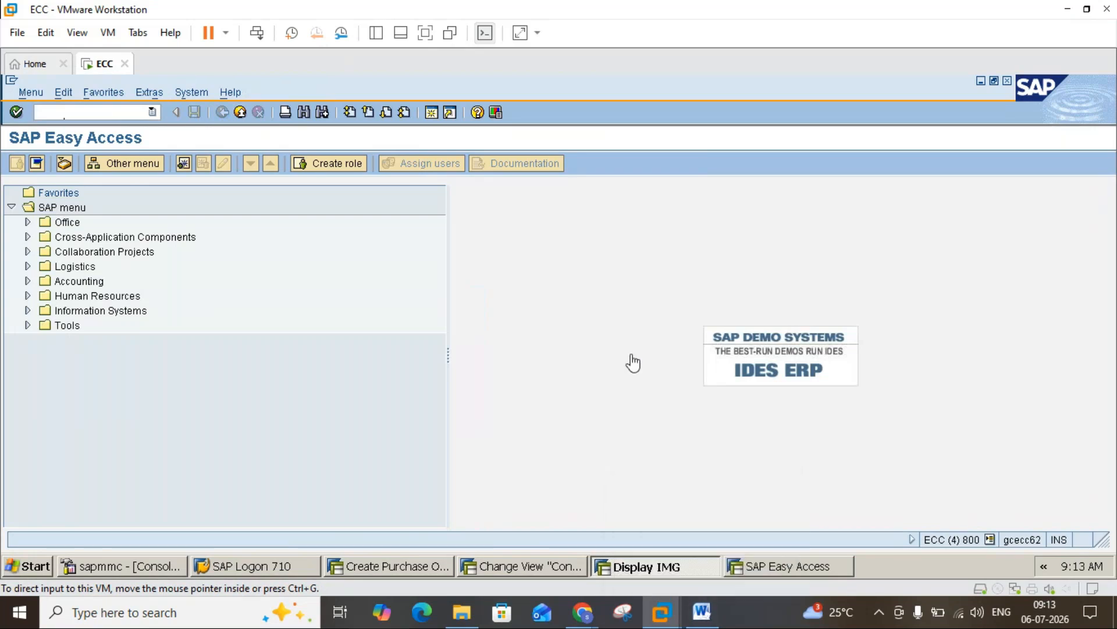
Switch to the Word document and read the test scenario's instructions for creating condition records
click(702, 612)
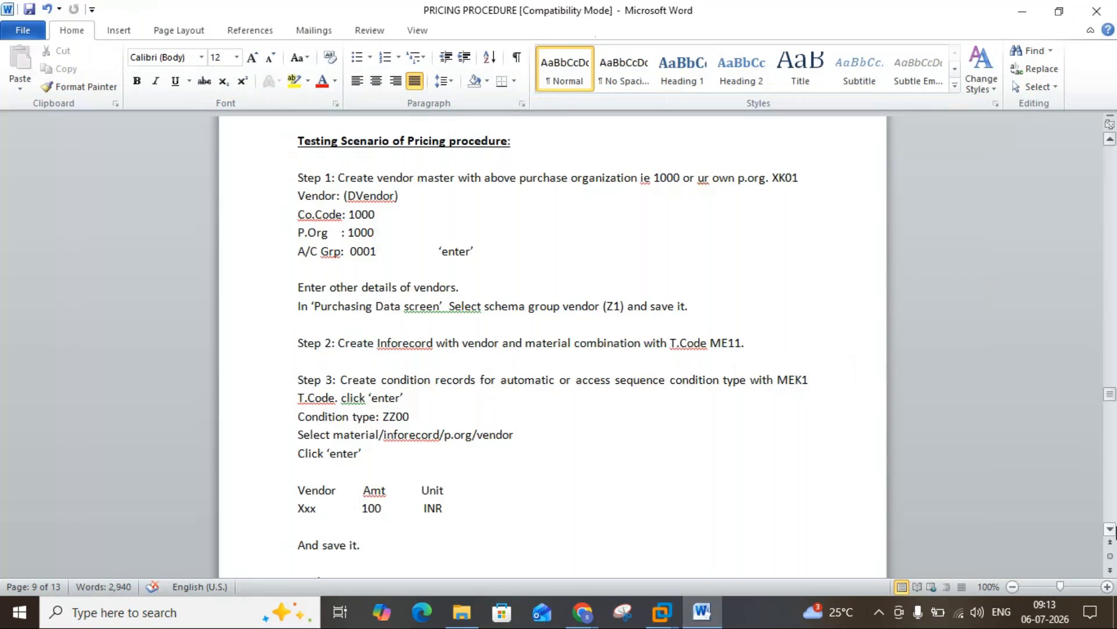
click(1112, 531)
scroll(1111, 531, down, 3)
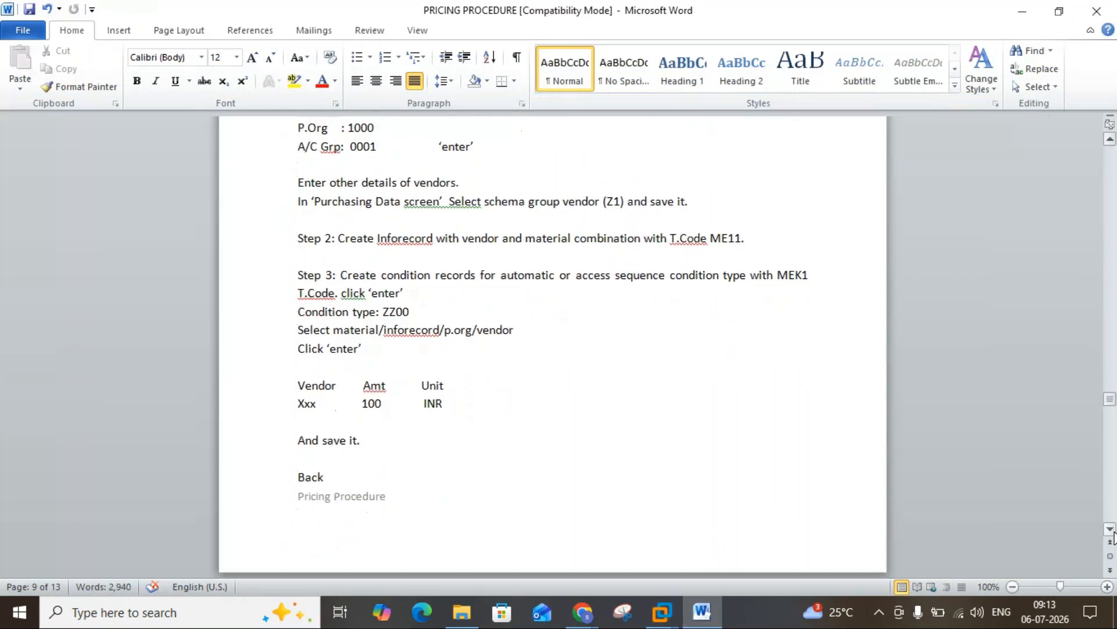
scroll(1112, 530, down, 3)
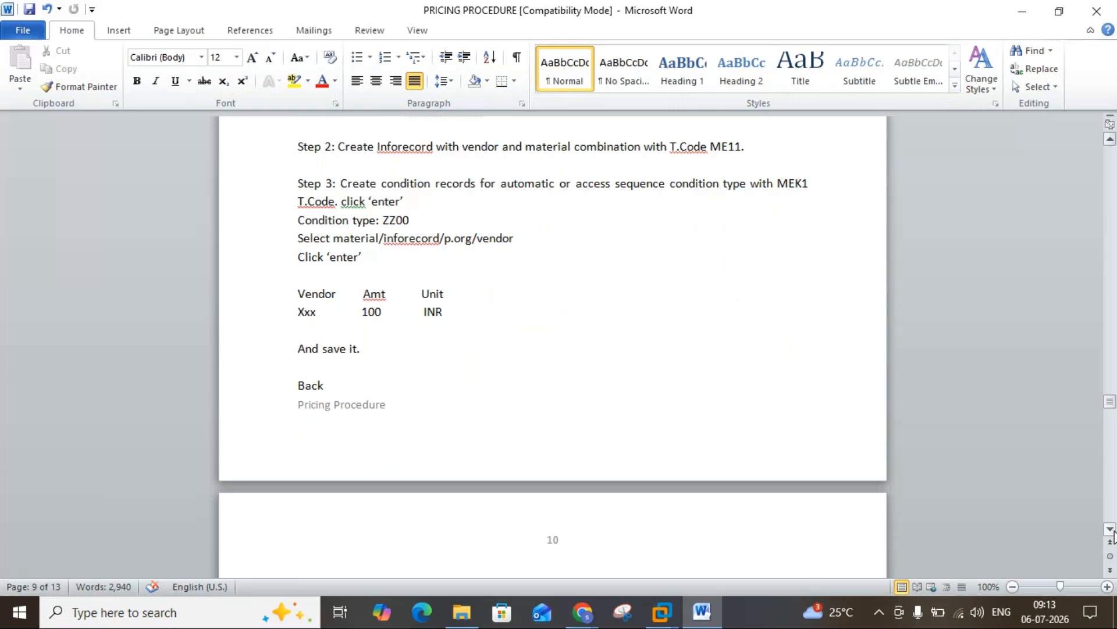
click(1111, 531)
click(1112, 531)
click(1111, 531)
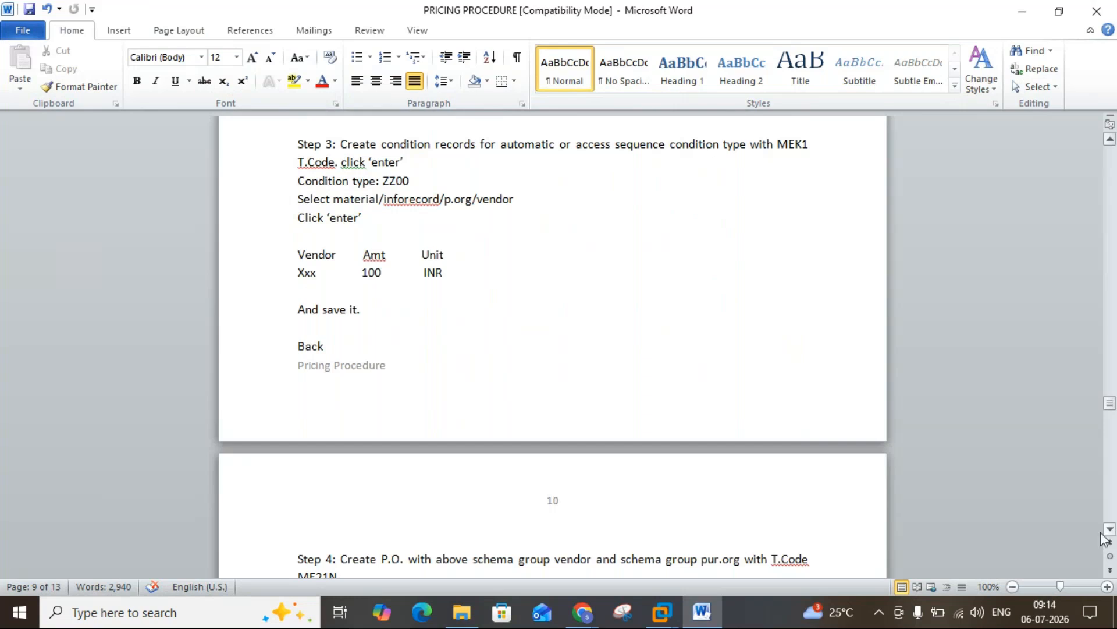
Switch back to SAP in the ECC virtual machine and start condition record creation with transaction MEK1
mouse_move(663, 622)
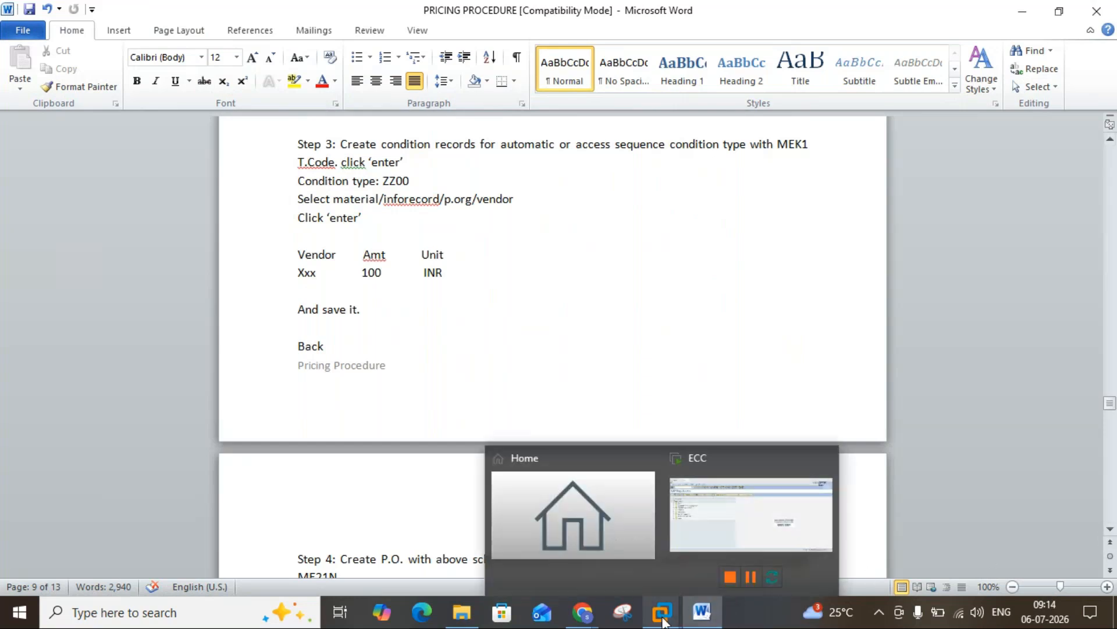
click(687, 546)
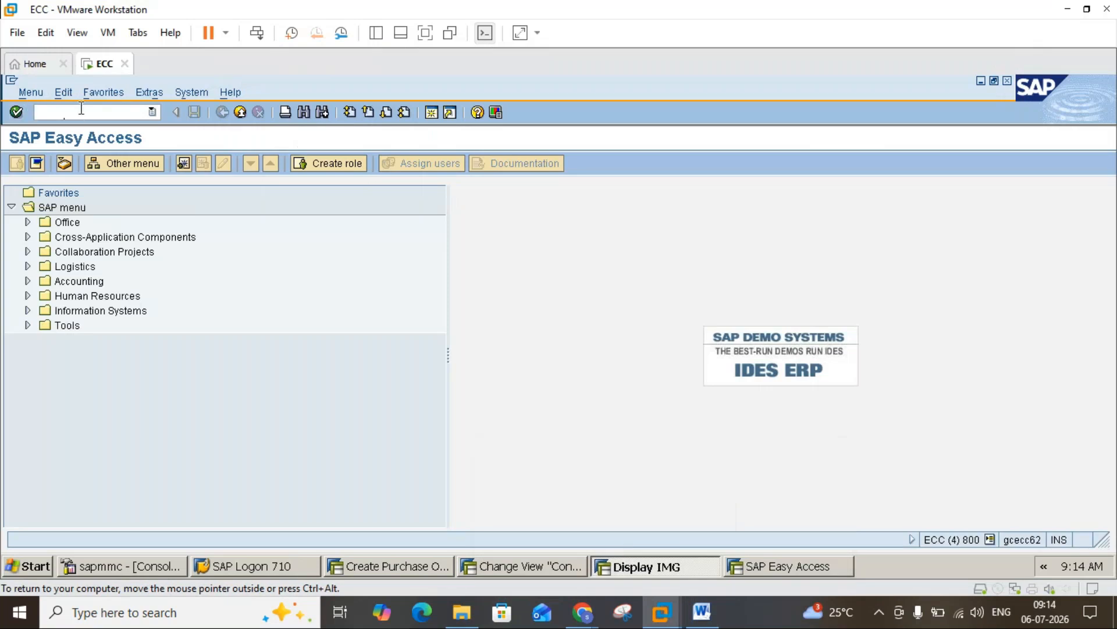
text(MEK1)
key(Return)
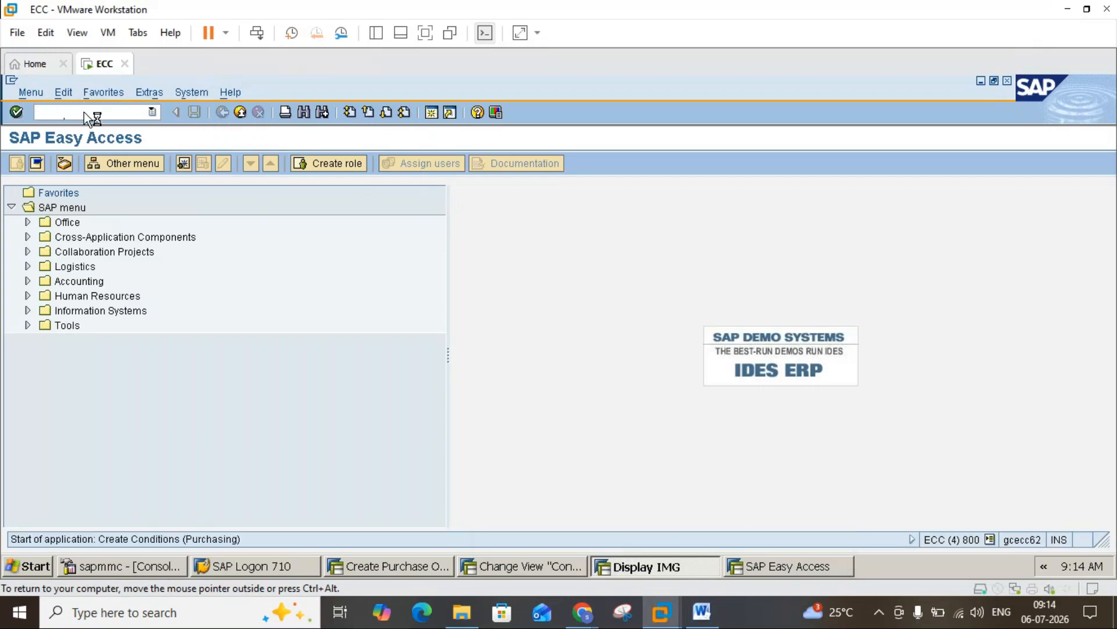
Check the condition record instructions in the Word document and return to SAP in the ECC virtual machine
click(702, 611)
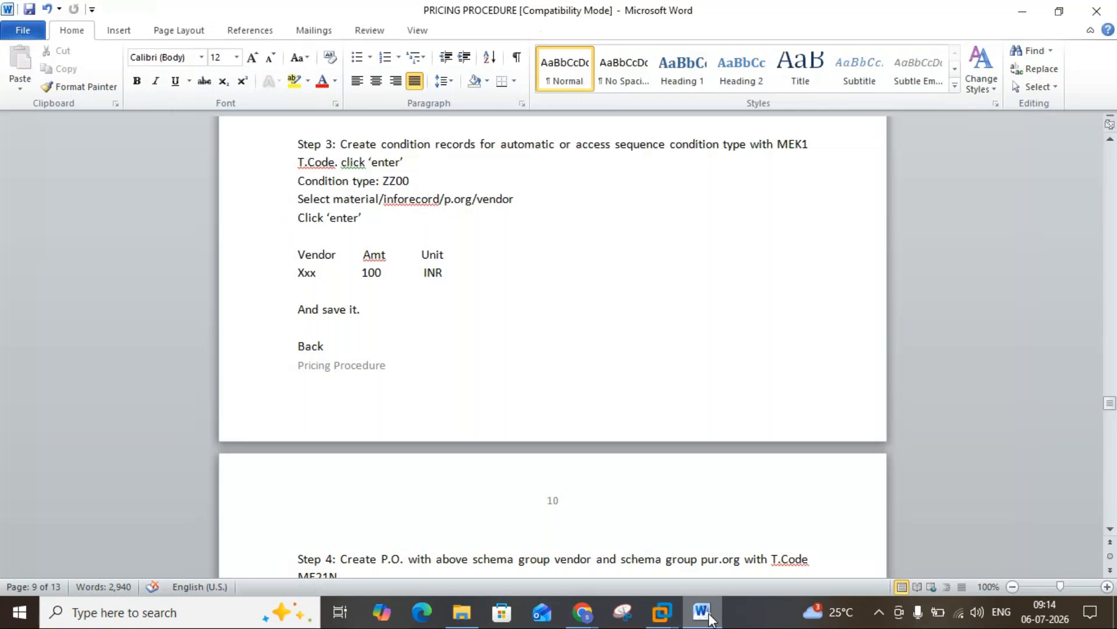
click(709, 614)
click(708, 614)
click(709, 615)
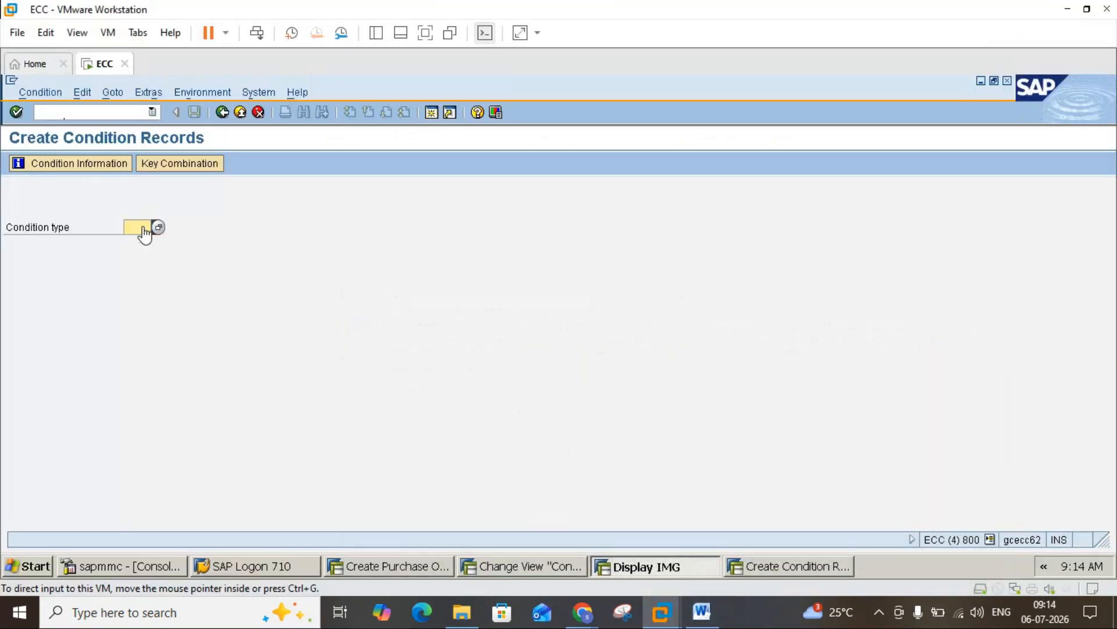
Choose condition type ZZ00 (Gross Price) for the condition record, with the key combination Material/Vendor/Purch.Org
click(145, 233)
text(ZZ)
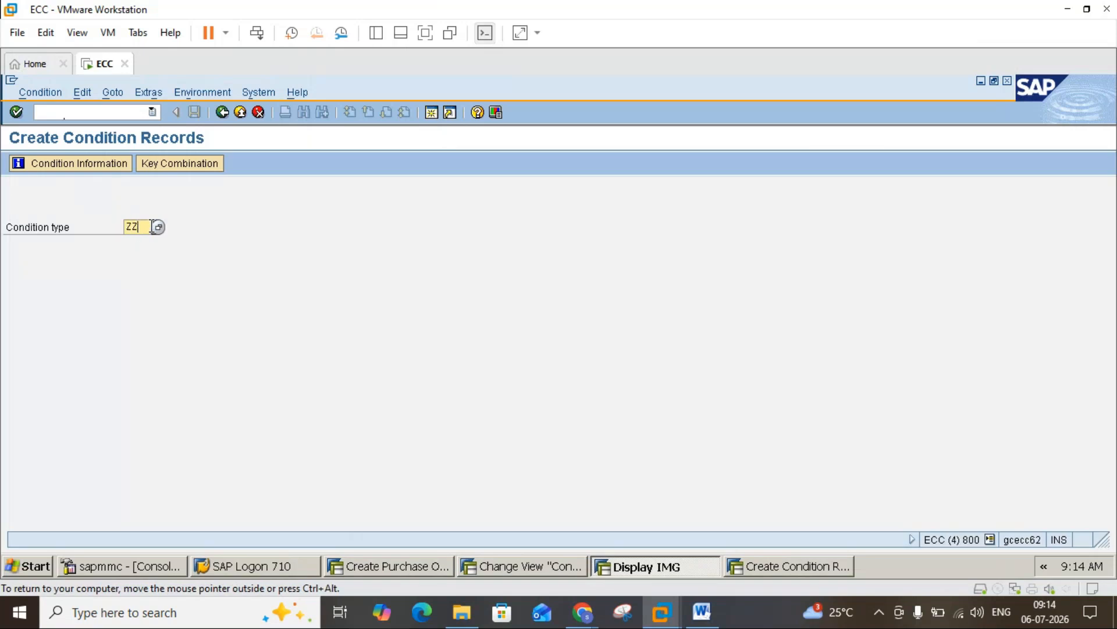
click(161, 226)
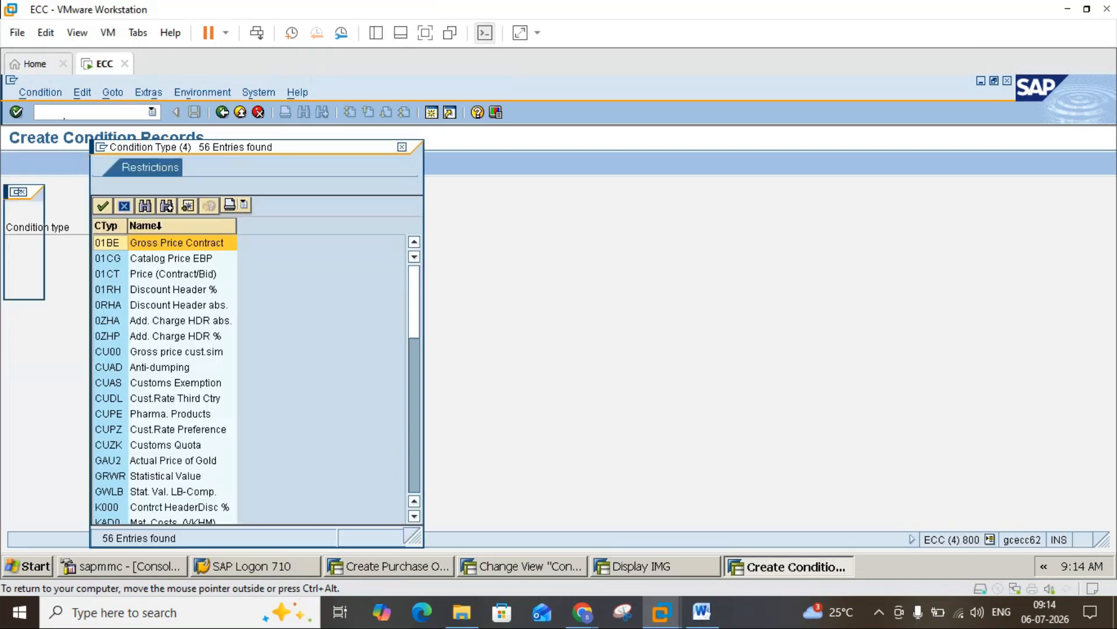
click(414, 483)
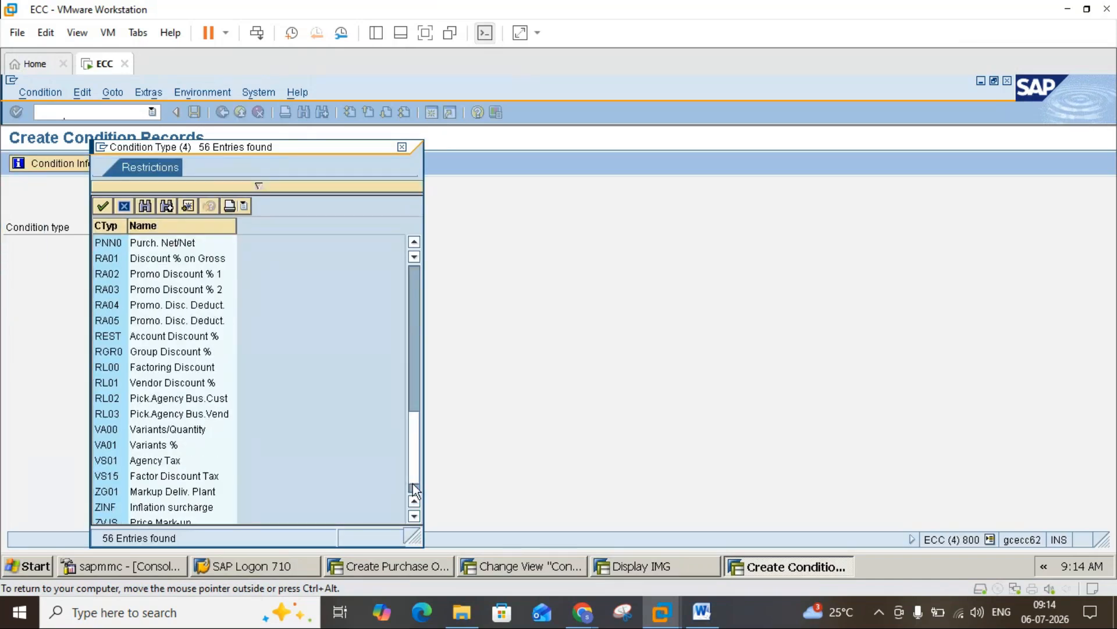
click(418, 519)
click(418, 519)
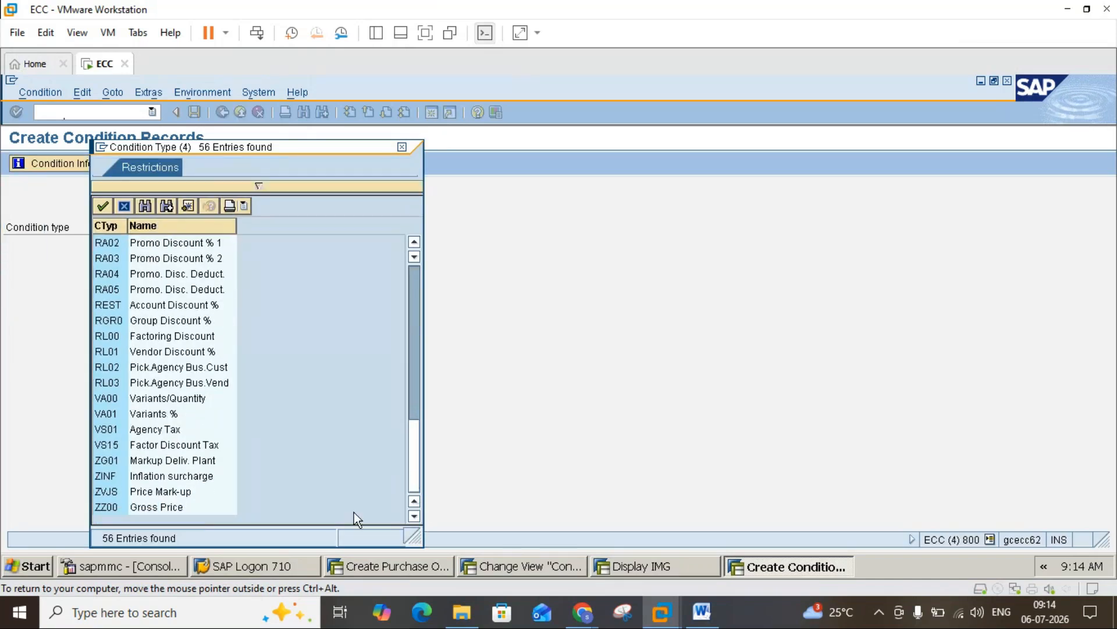
double_click(110, 504)
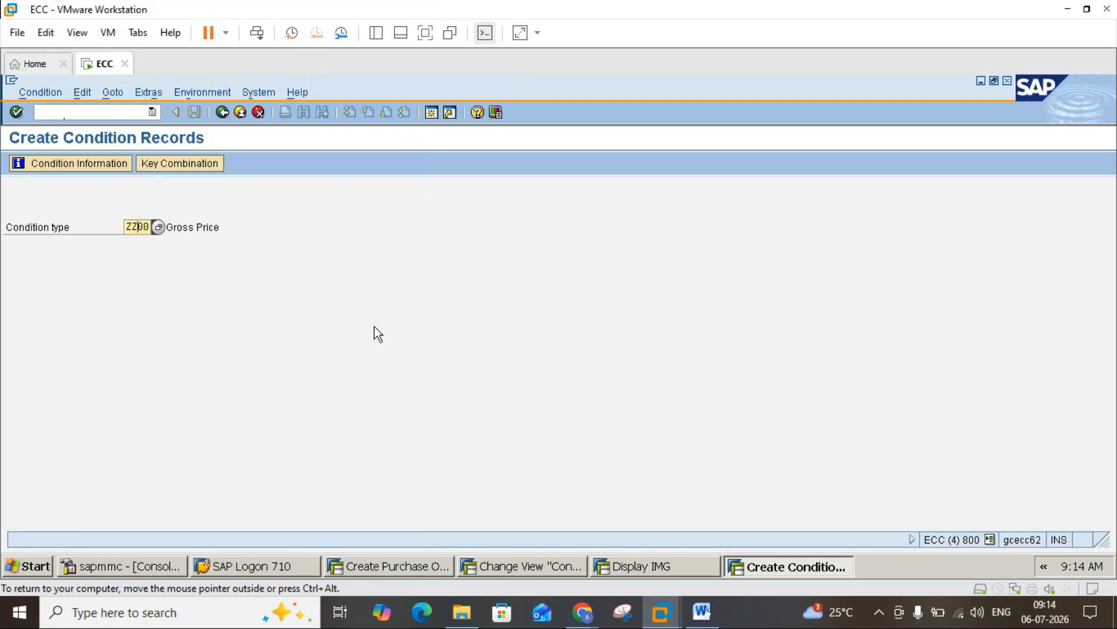
key(Return)
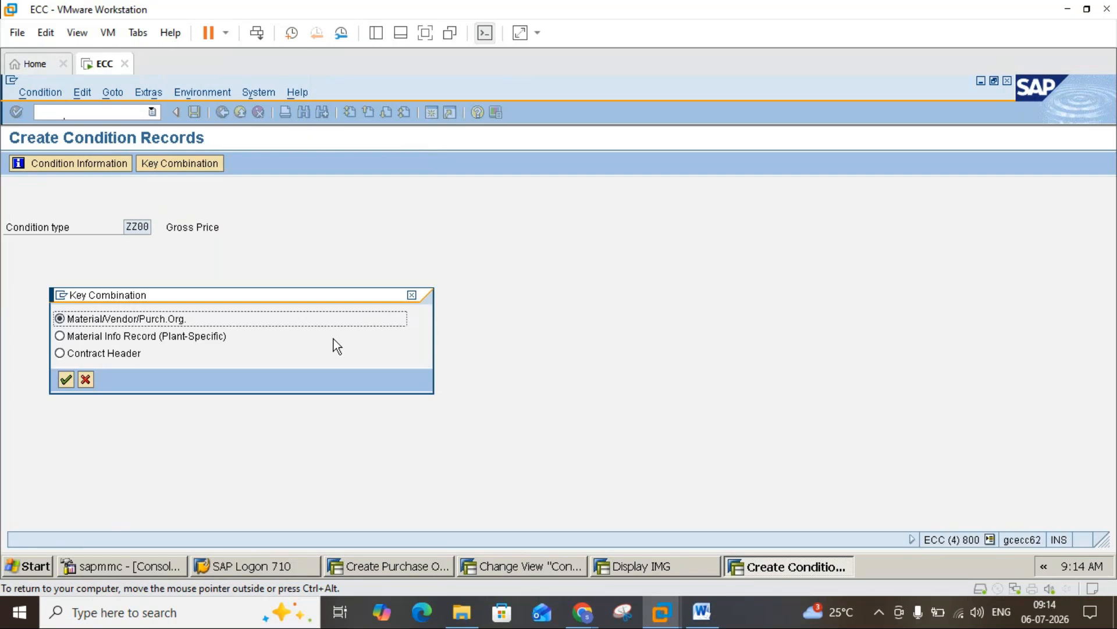
click(65, 381)
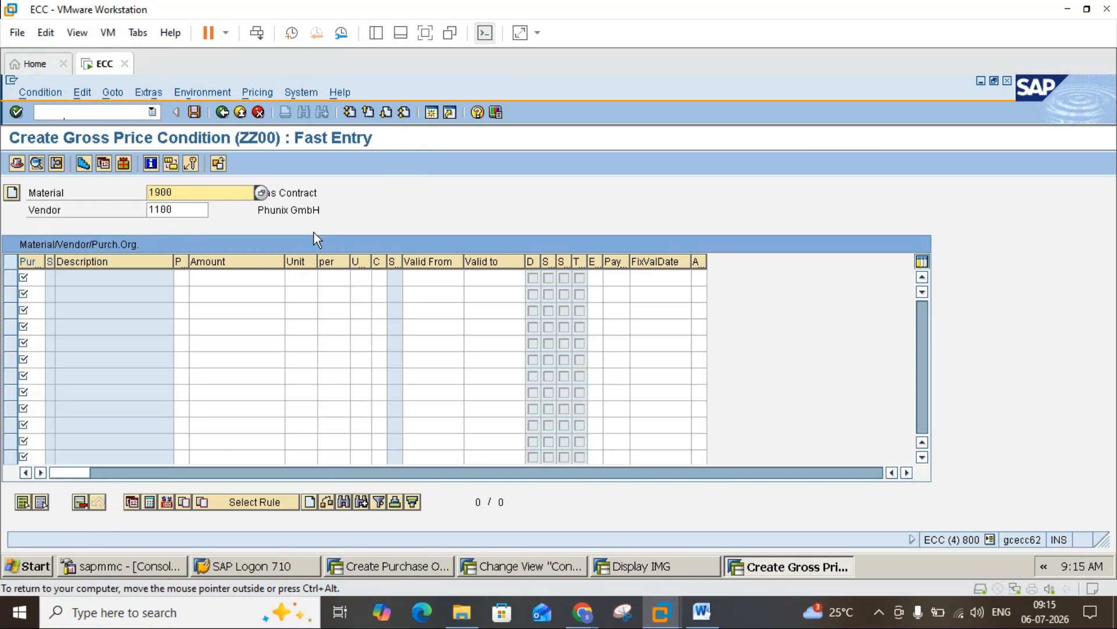
Enter purchasing organization 1000 and amount 100 in the first fast-entry row for material 1900, following the Word instructions
click(701, 611)
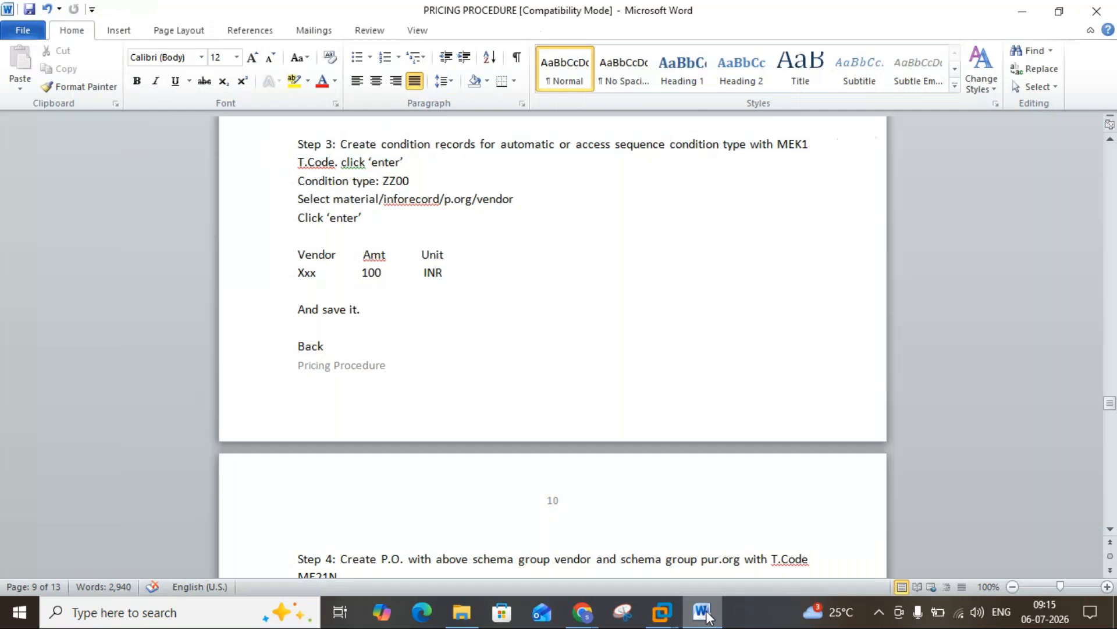
click(705, 613)
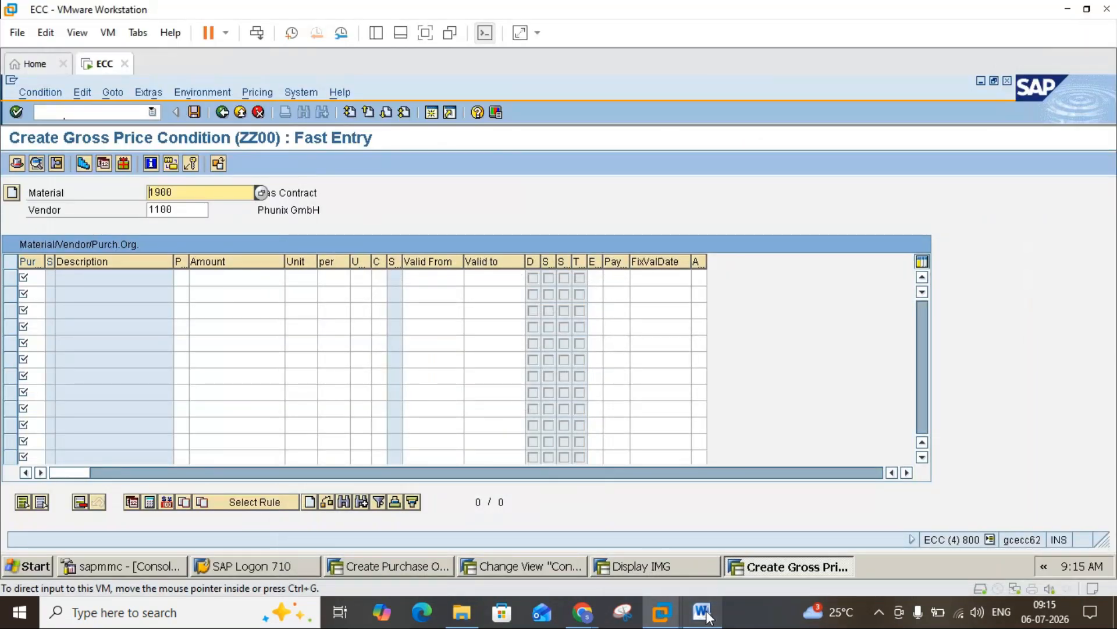
click(31, 278)
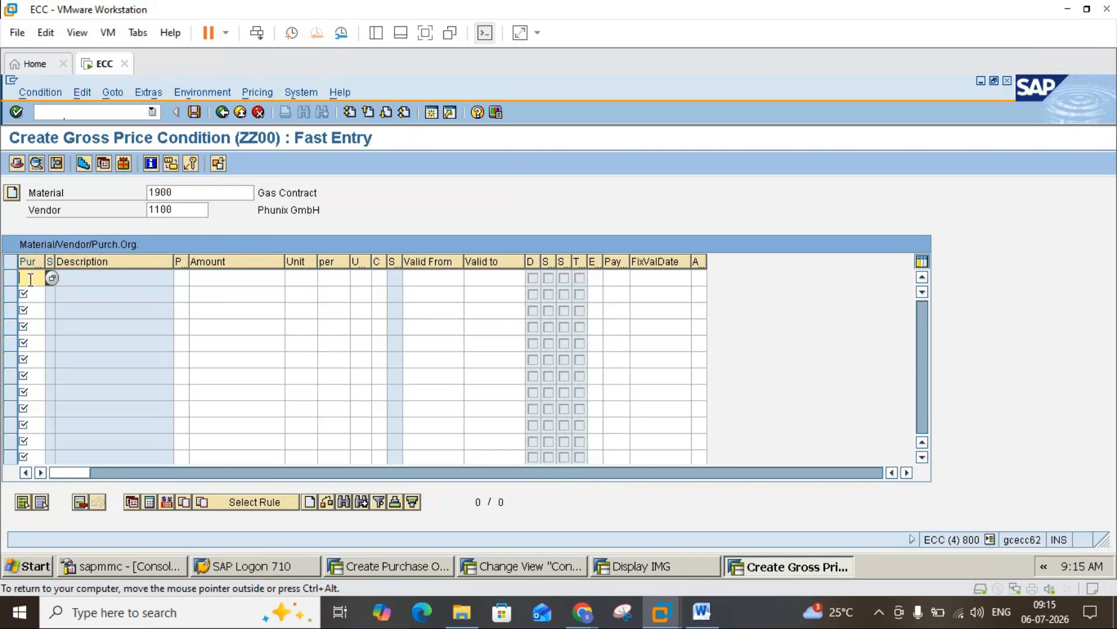
text(1000)
click(247, 276)
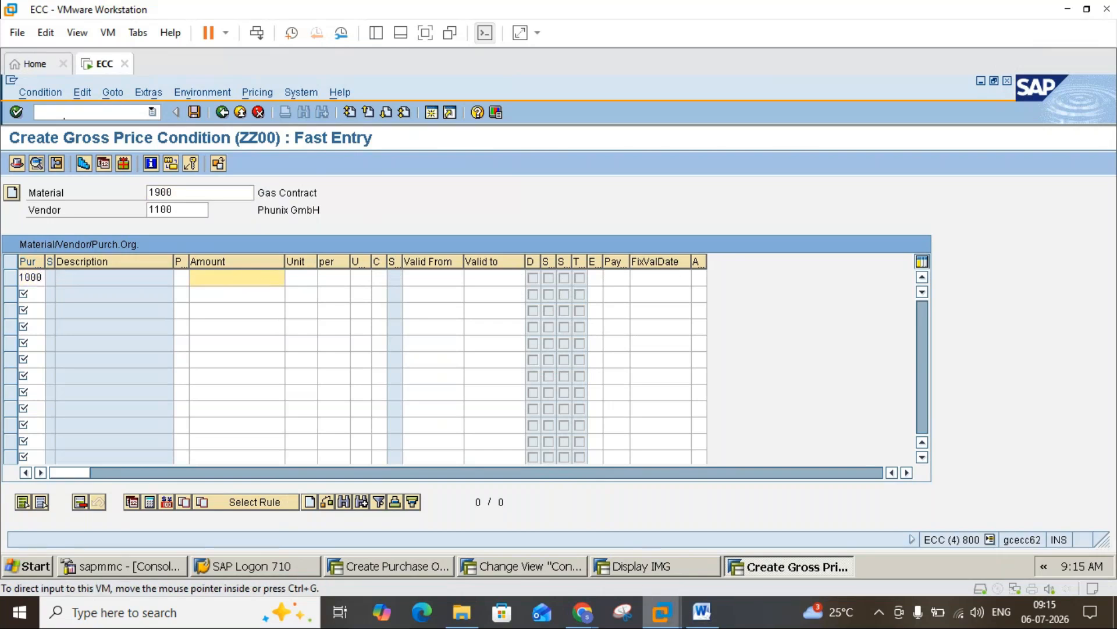
click(703, 621)
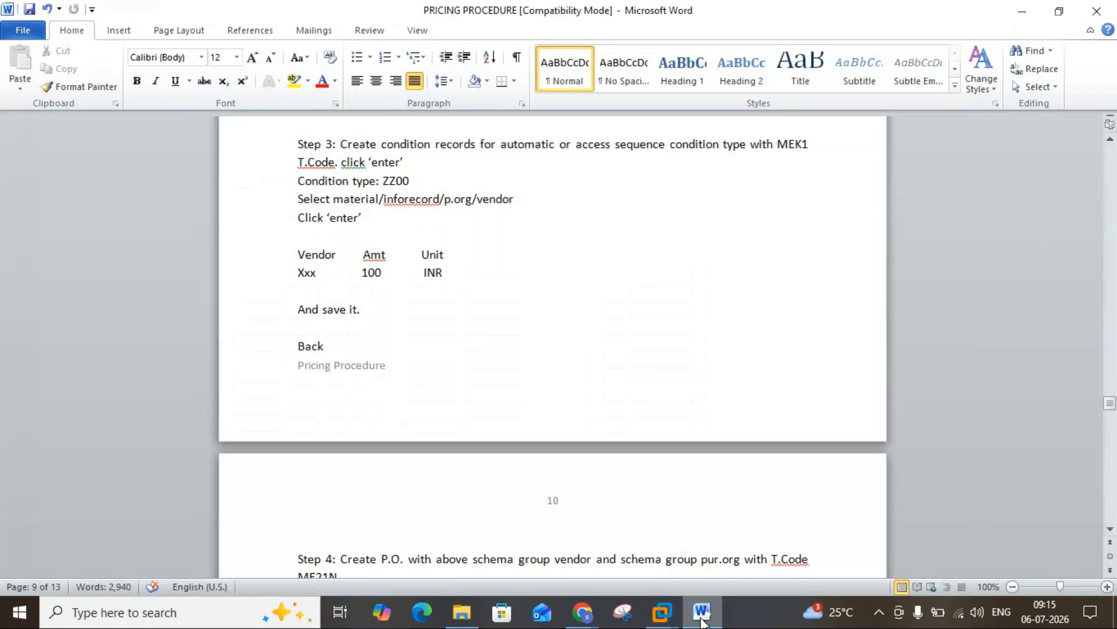
click(702, 620)
click(258, 286)
text(100)
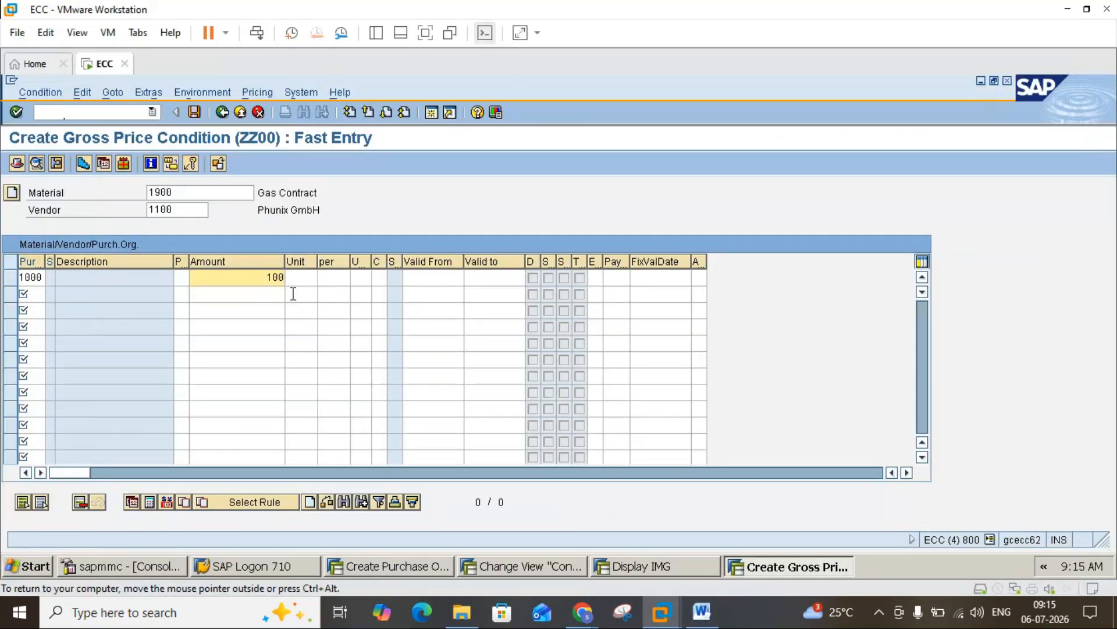
Set the currency unit of the 100 amount to GBP and proceed to the condition's scales
click(701, 612)
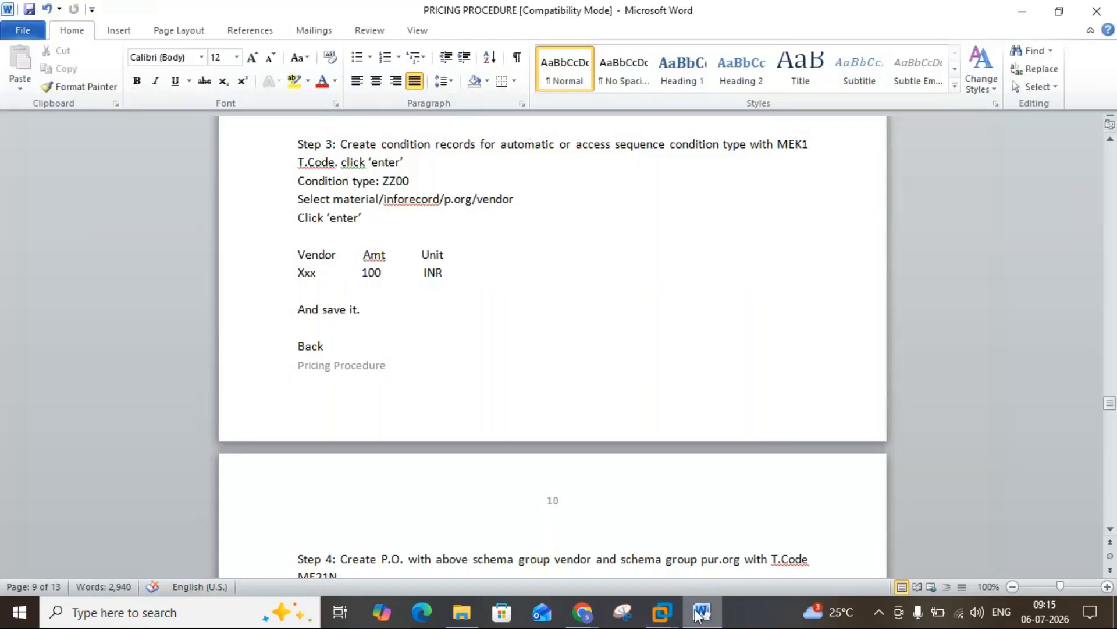
click(698, 616)
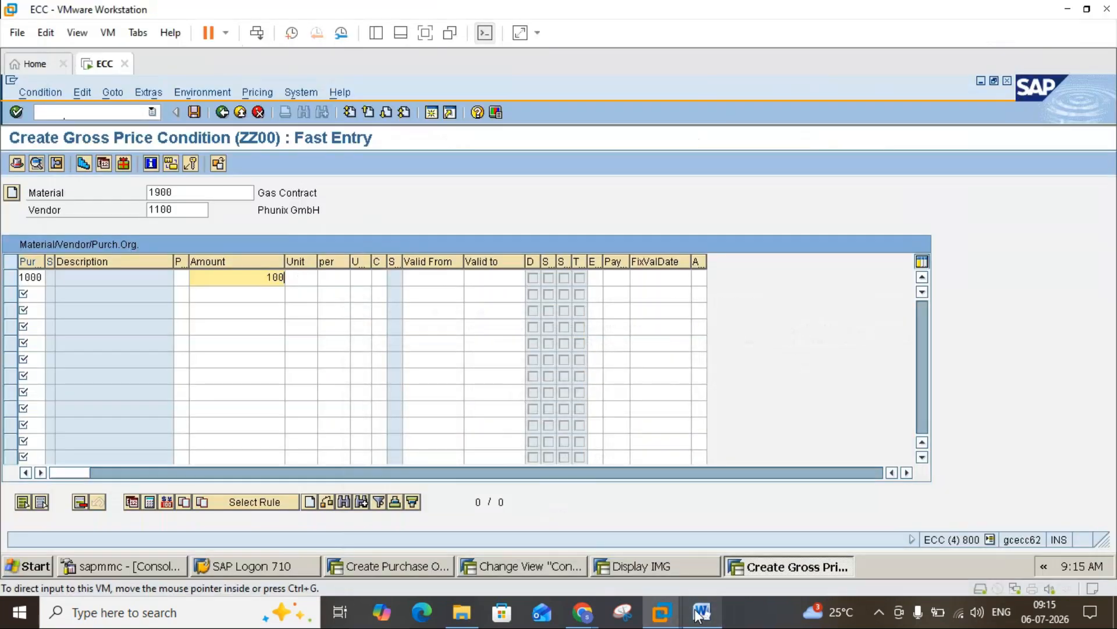
click(698, 615)
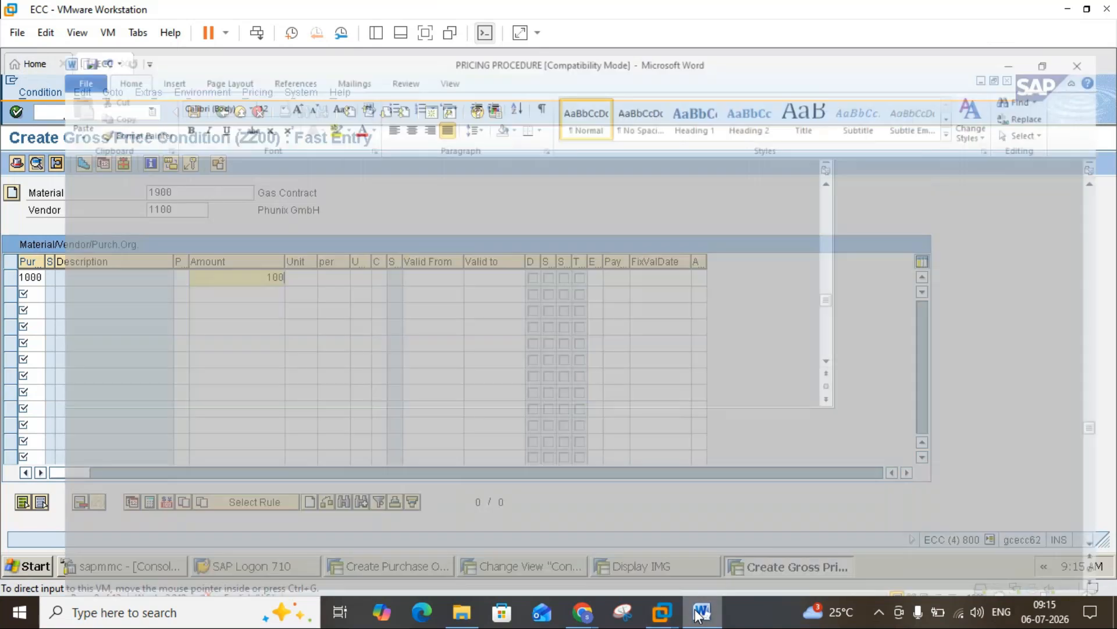
click(699, 615)
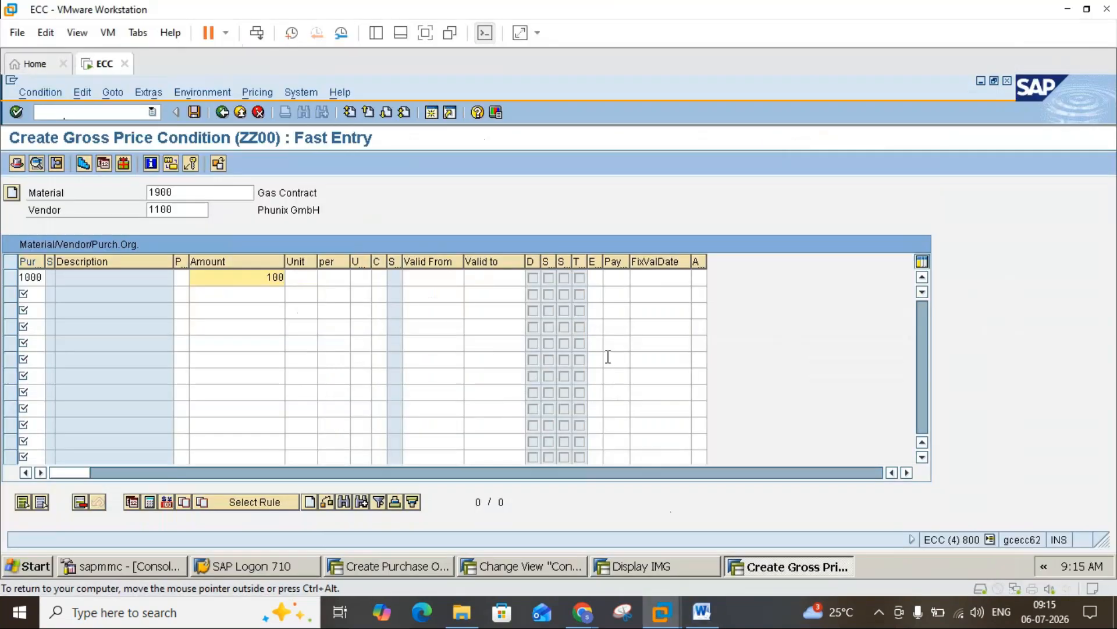
key(Return)
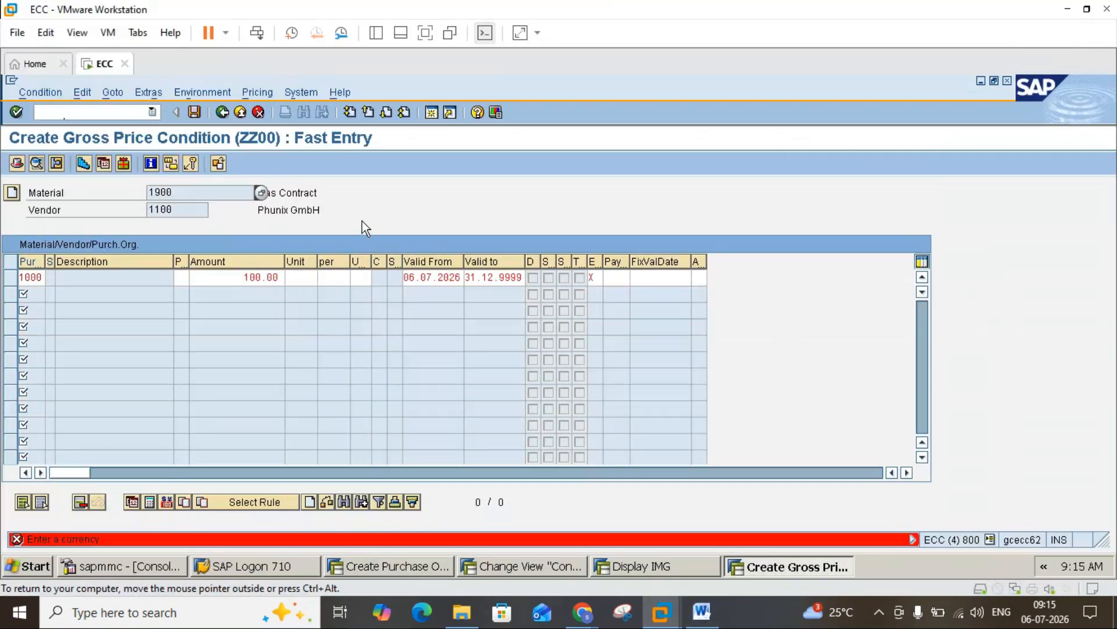
click(305, 275)
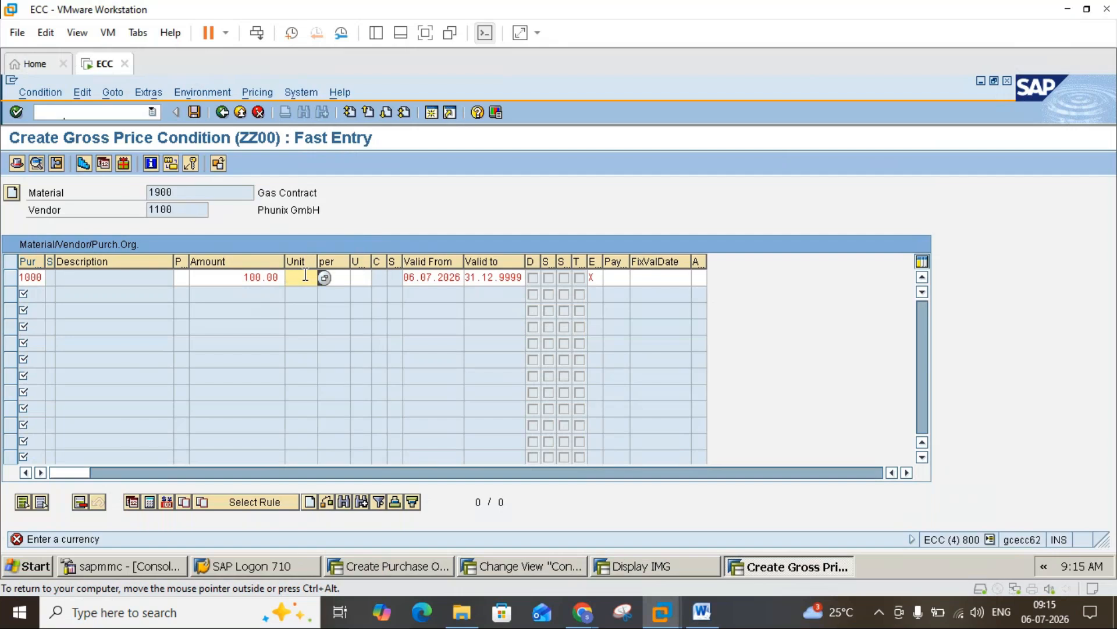
key(Return)
text(GBP)
key(Return)
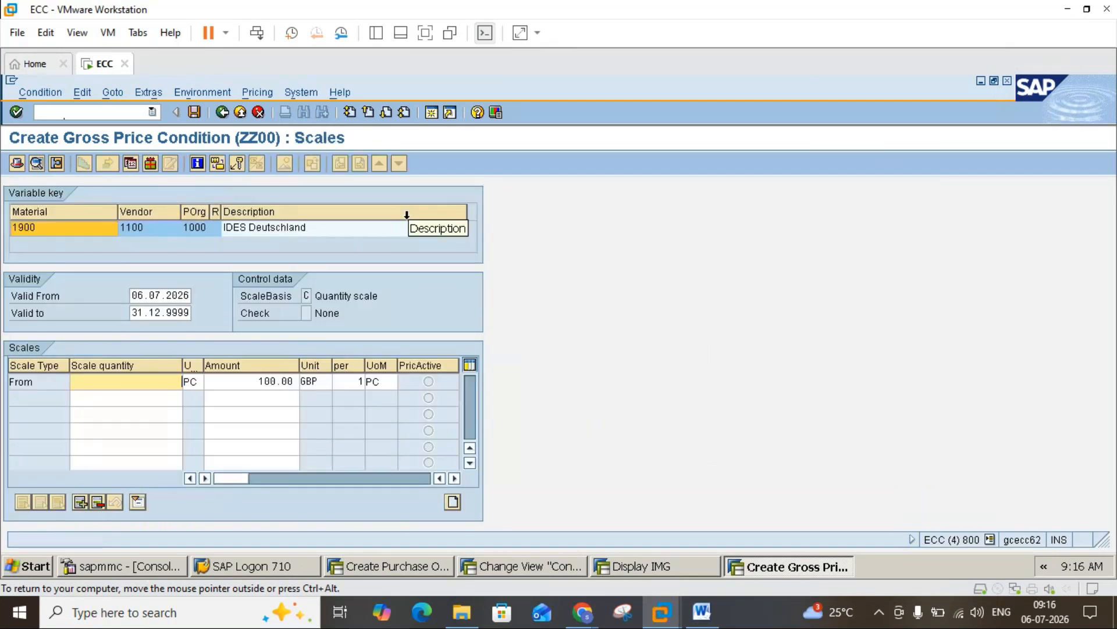
Save the ZZ00 condition record and return to the SAP Easy Access screen
click(701, 618)
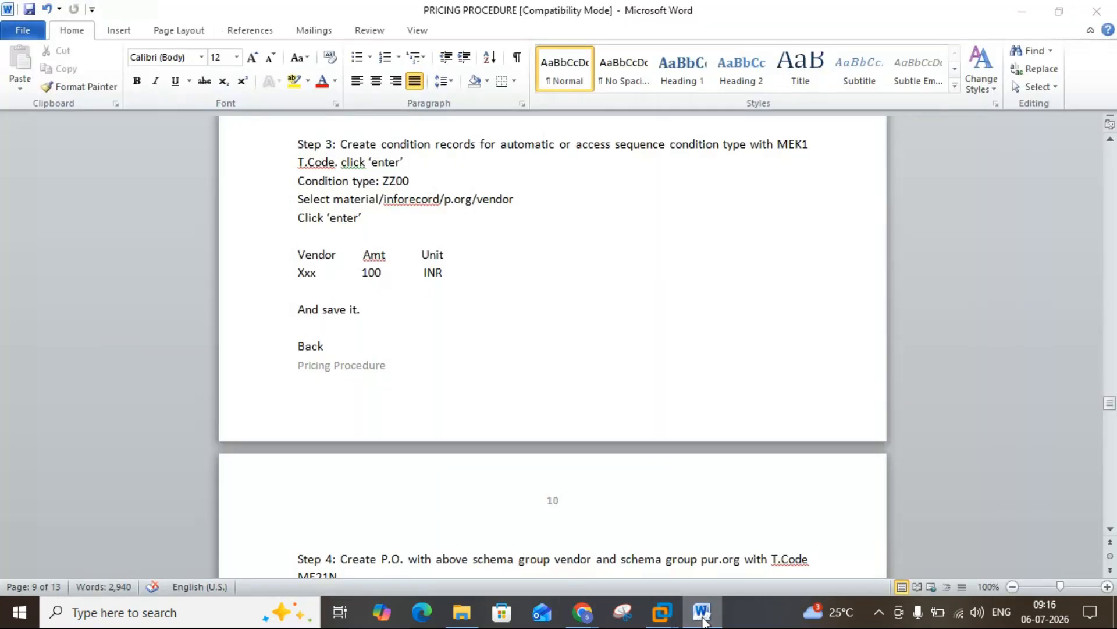
click(703, 621)
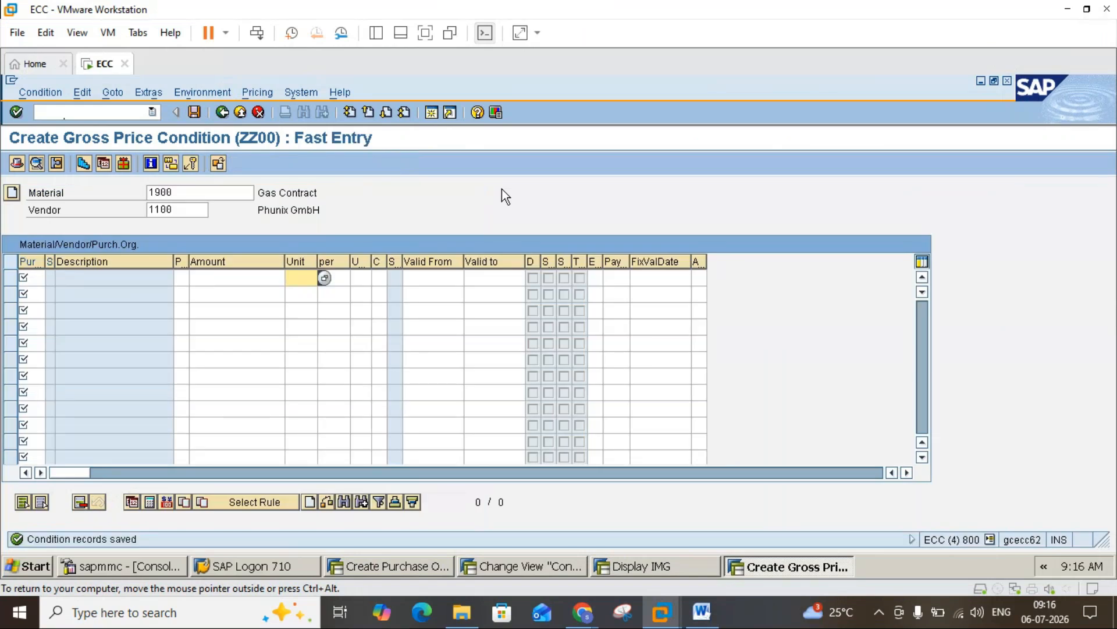
click(239, 115)
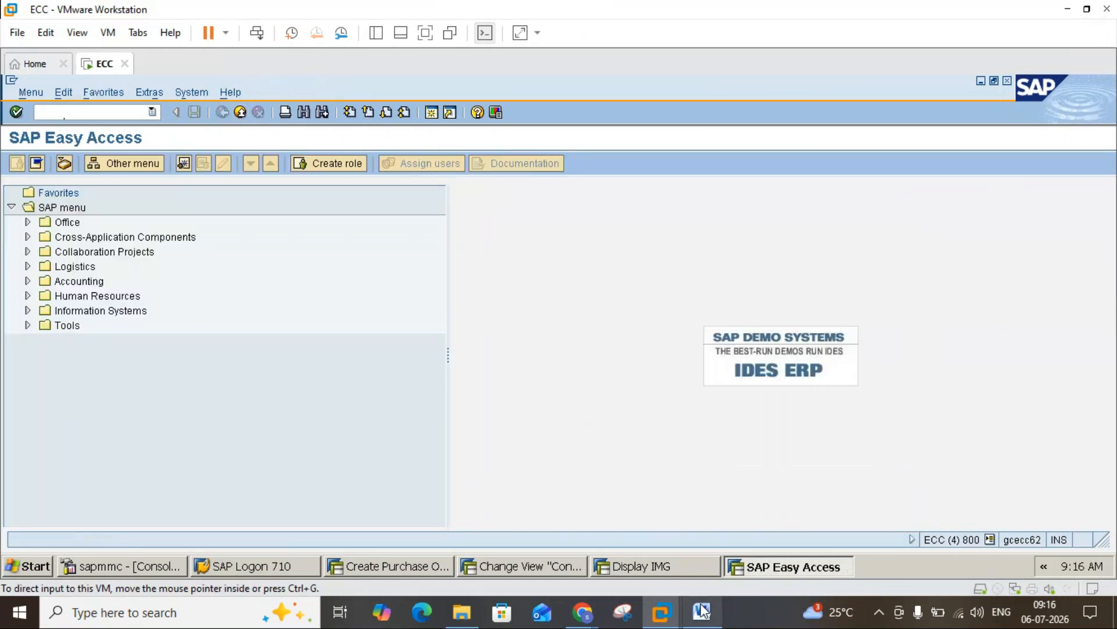
Switch to the Word document and read Step 4, the instructions for creating the purchase order with ME21N
click(703, 610)
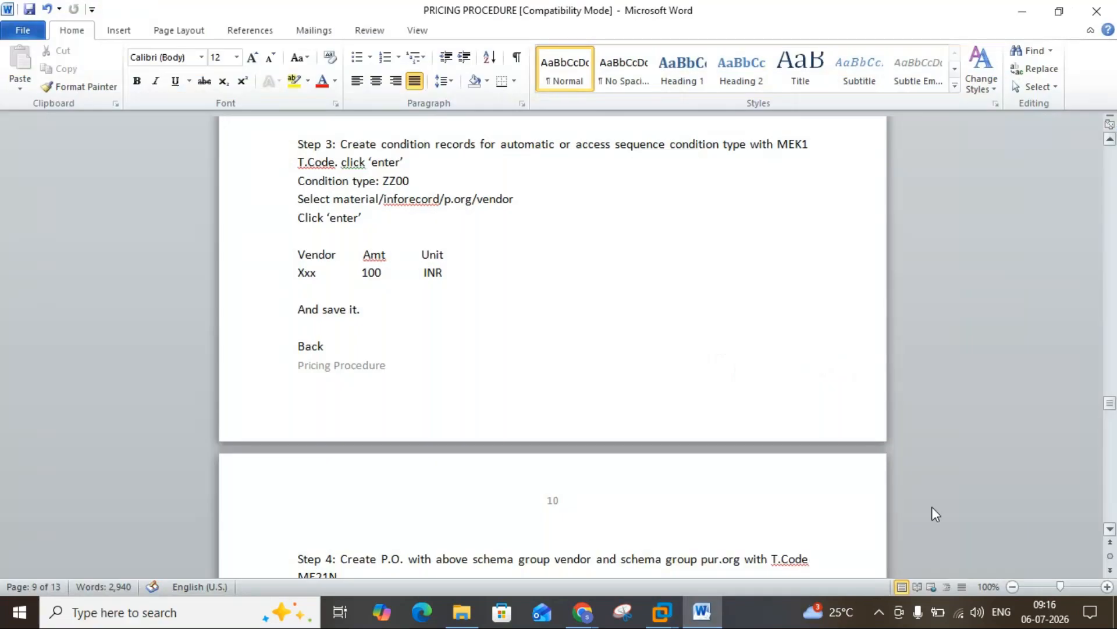
click(1110, 529)
click(1110, 529)
click(1111, 529)
click(1111, 529)
click(1111, 529)
click(1110, 529)
click(1111, 529)
click(1110, 529)
click(1111, 529)
click(1111, 529)
click(1111, 529)
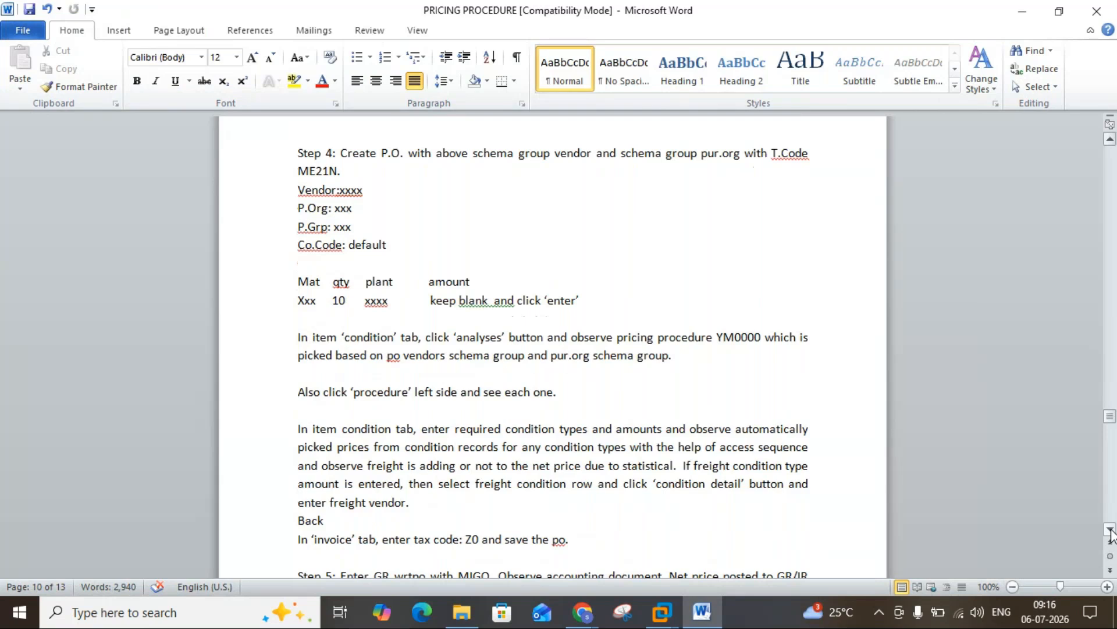
Switch back to SAP in the ECC virtual machine and start purchase order creation with transaction ME21N
click(671, 603)
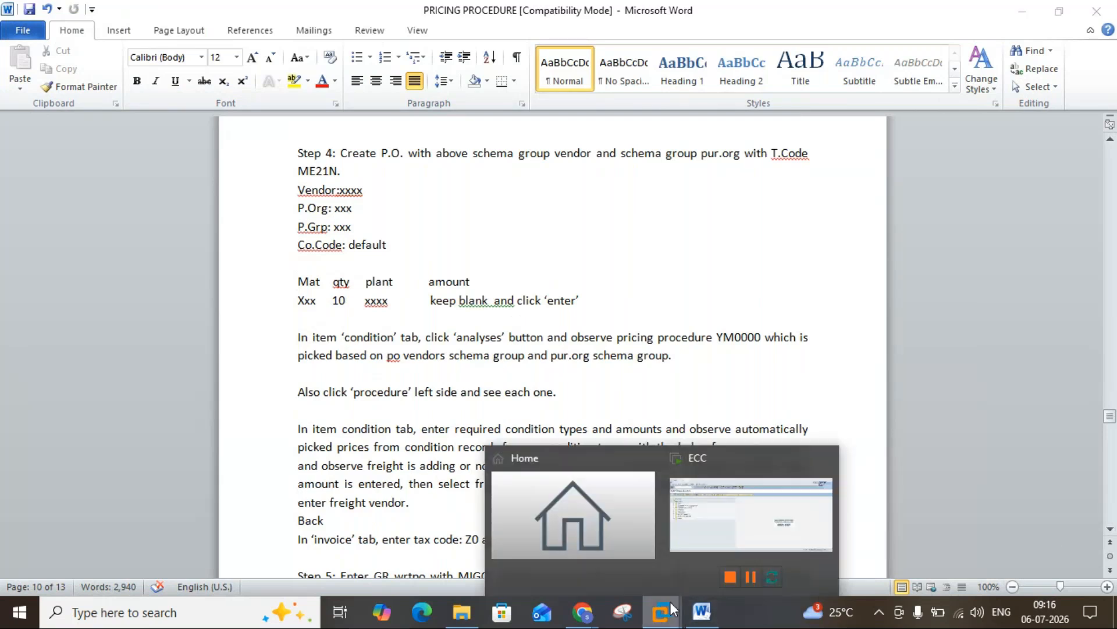
click(714, 539)
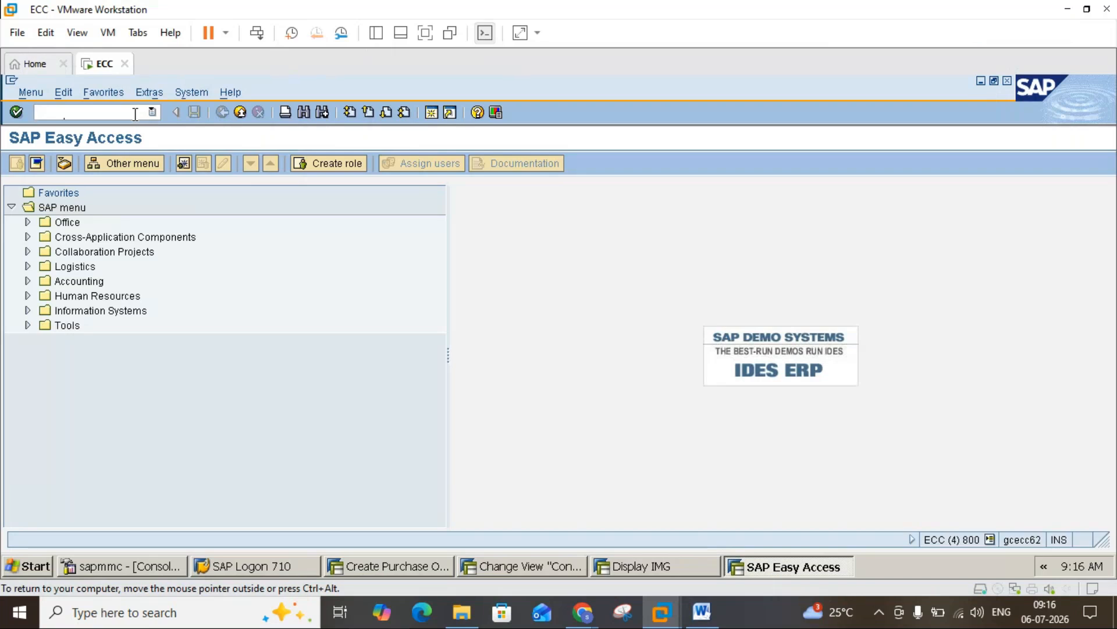
text(/nME21N)
key(Return)
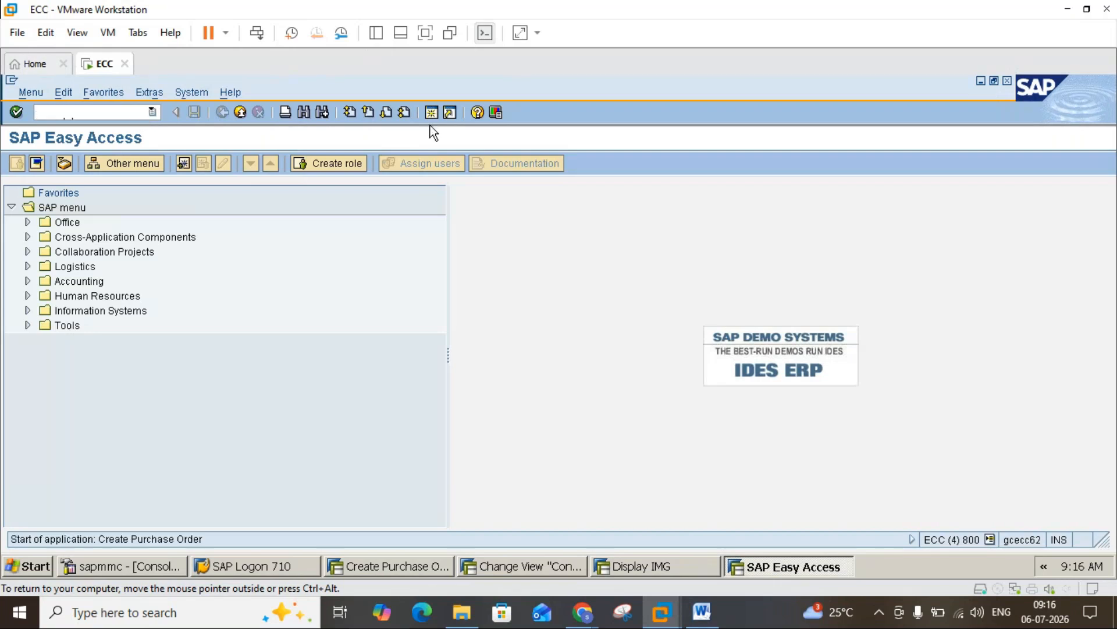
click(702, 613)
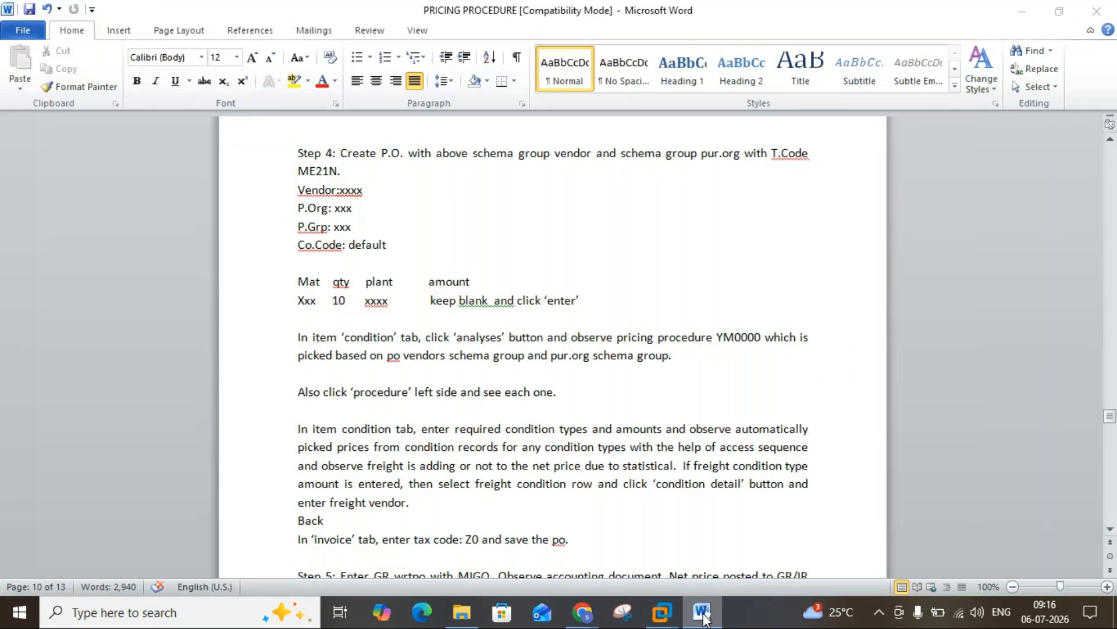
click(703, 612)
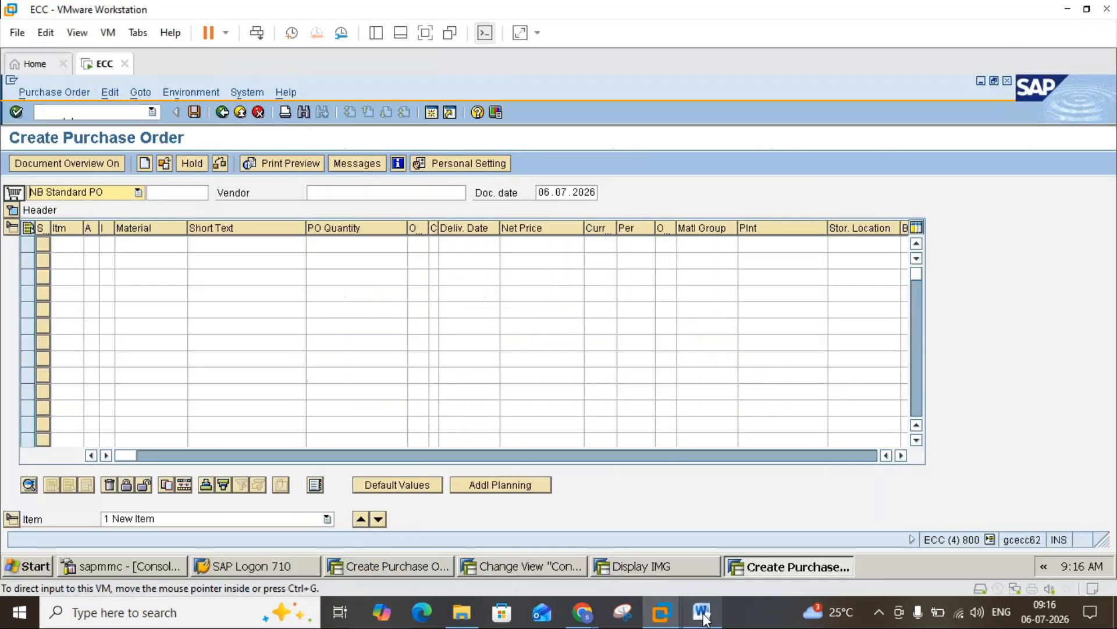
Enter vendor Phunix GmbH, purchasing organization 1000 and purchasing group 000 in the purchase order header
click(385, 193)
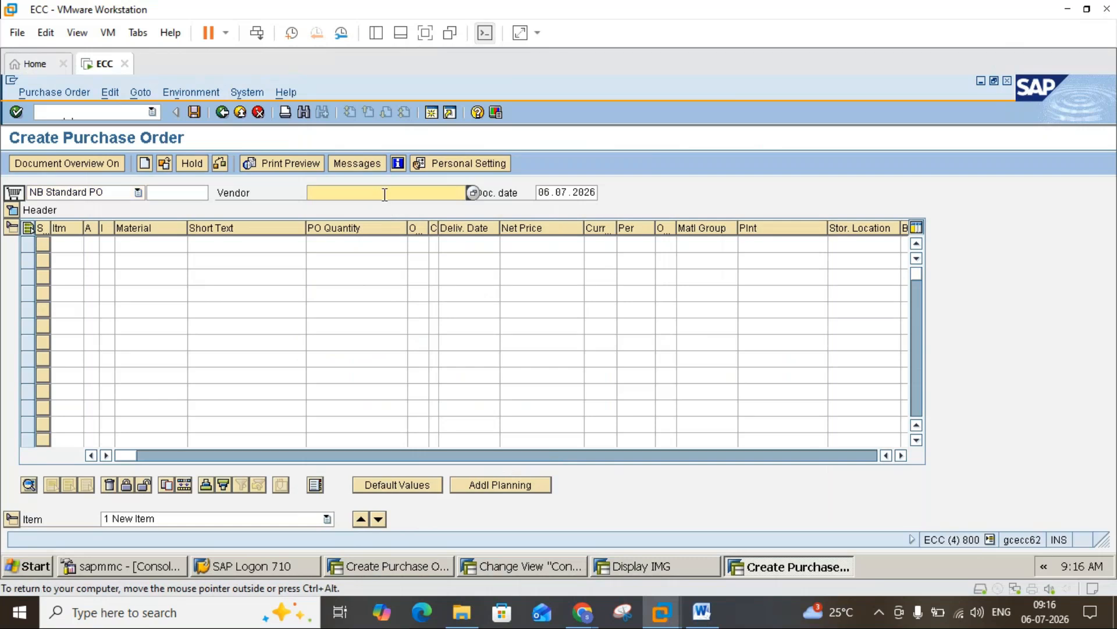
text(1100)
key(Return)
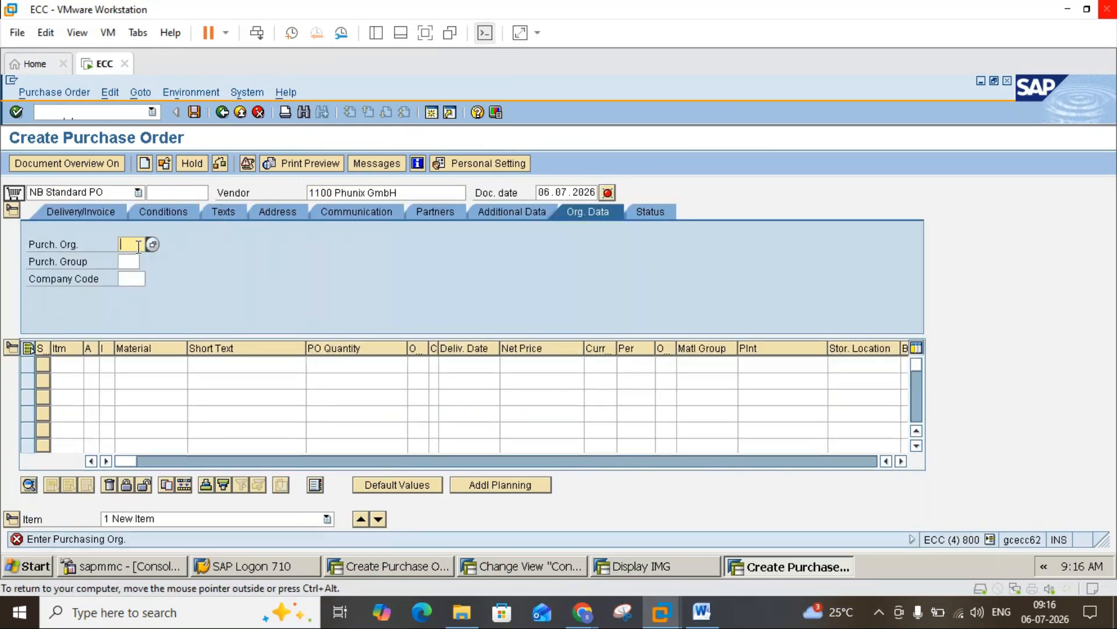
text(100)
click(125, 261)
text(000)
key(Return)
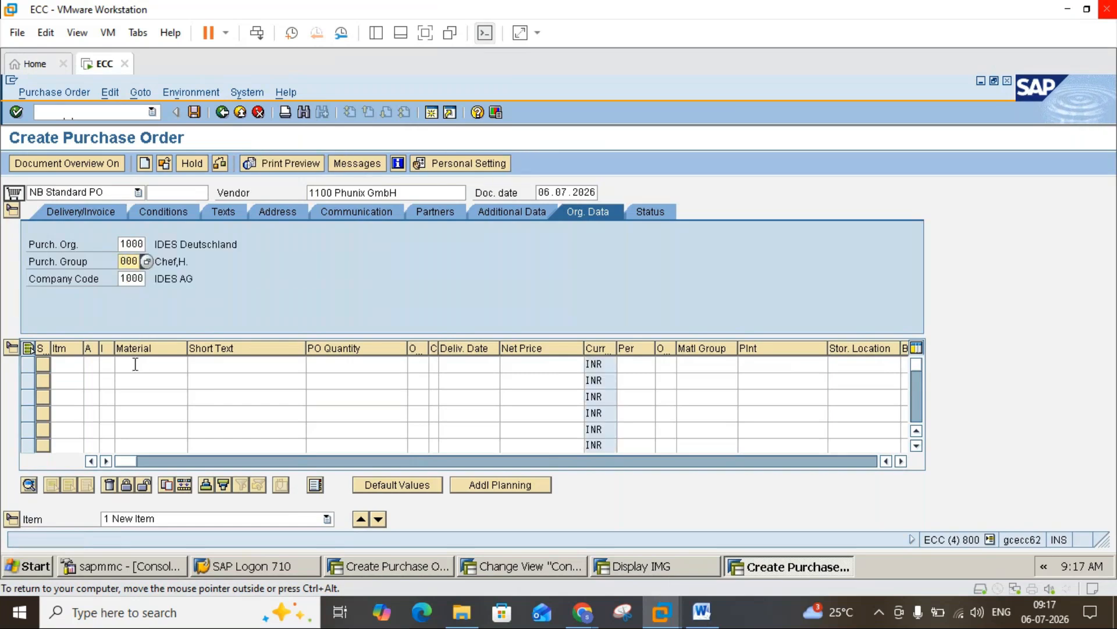
Add a purchase order item for material 1900 with quantity 10 and a blank net price, checking against Step 4 in the Word document
click(135, 363)
text(1)
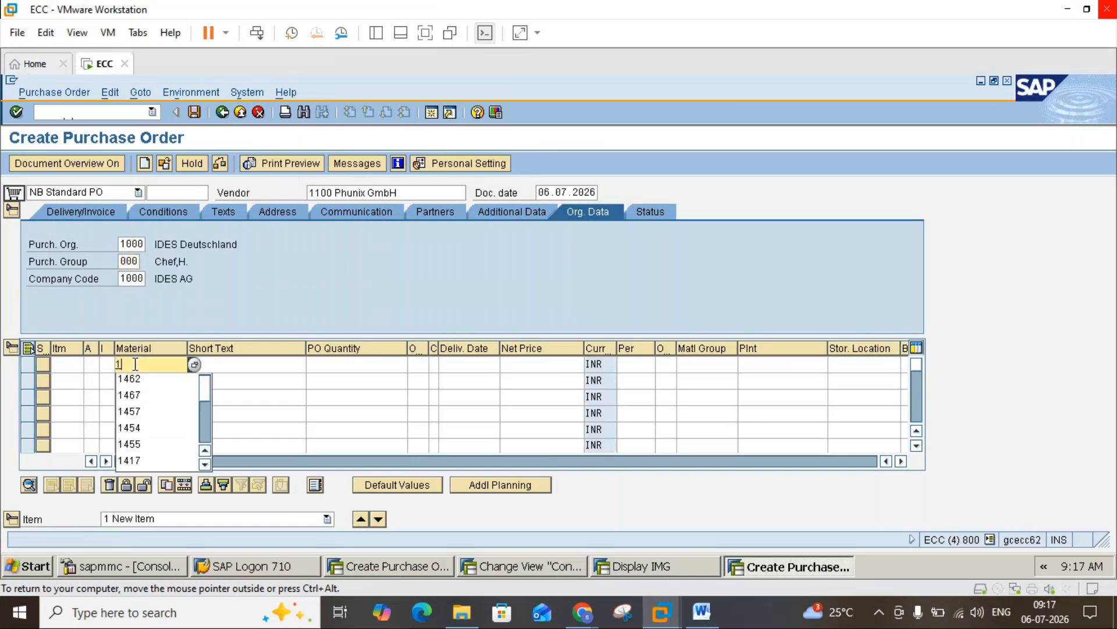
text(900)
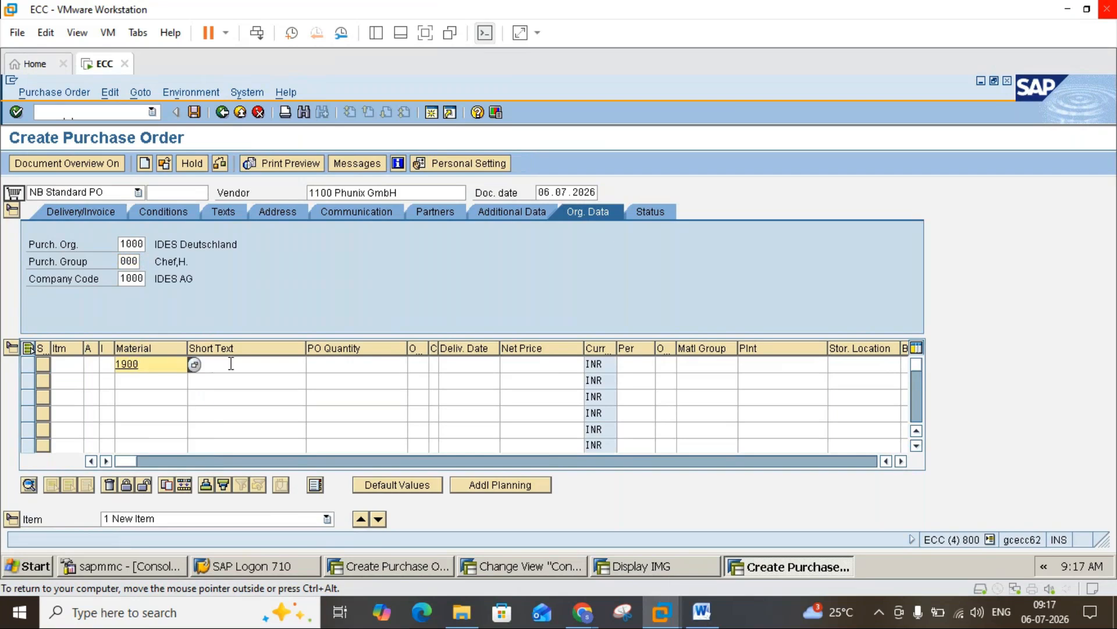
click(355, 368)
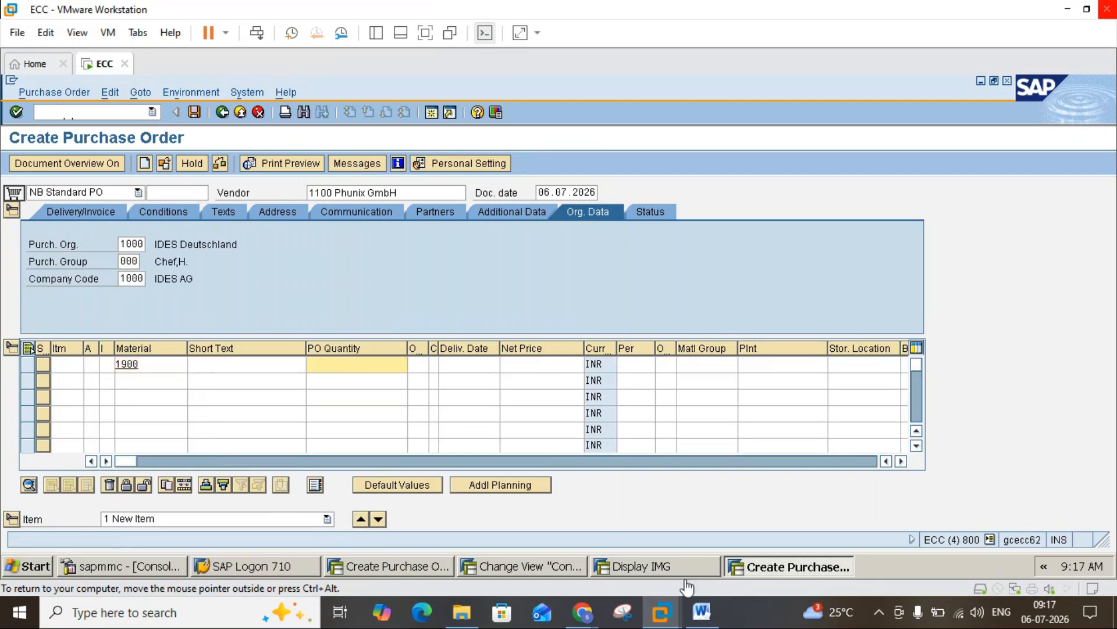
click(702, 612)
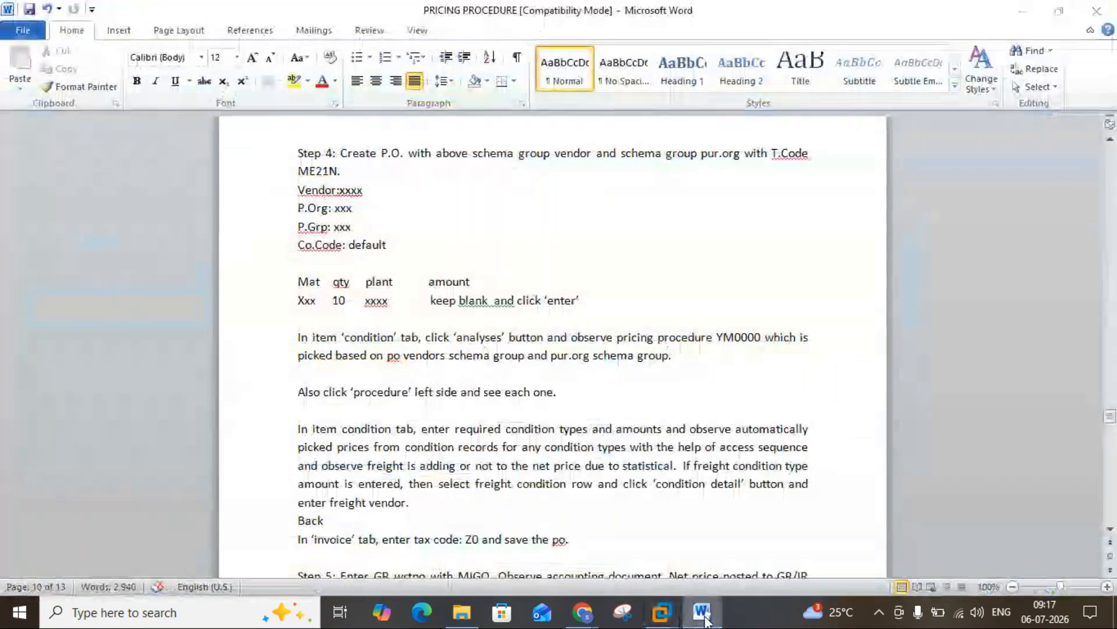
click(703, 616)
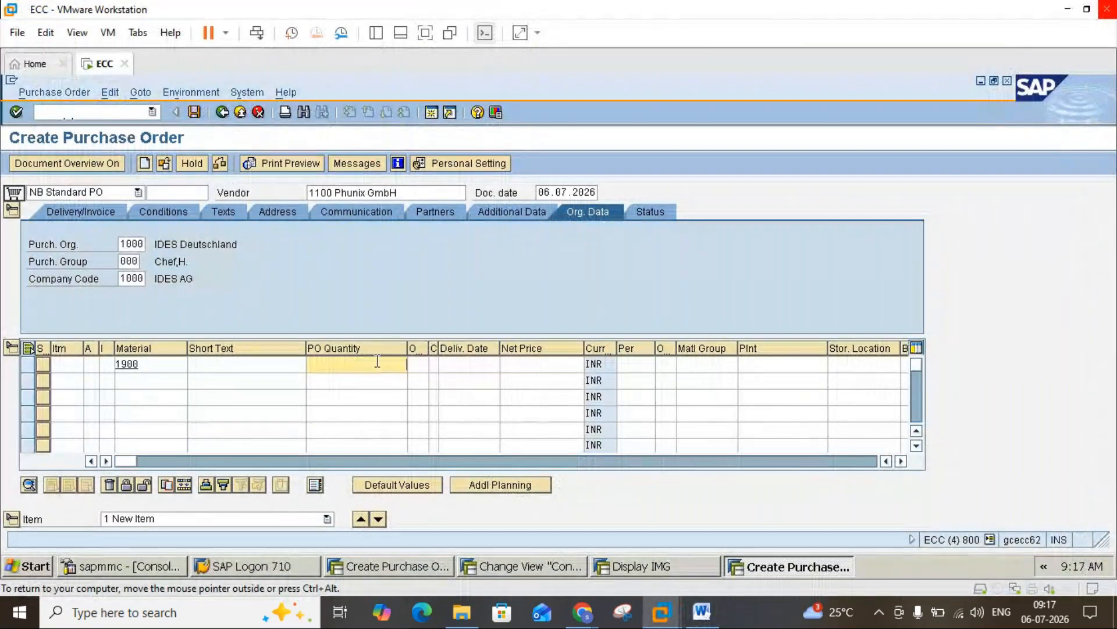
text(10)
click(536, 367)
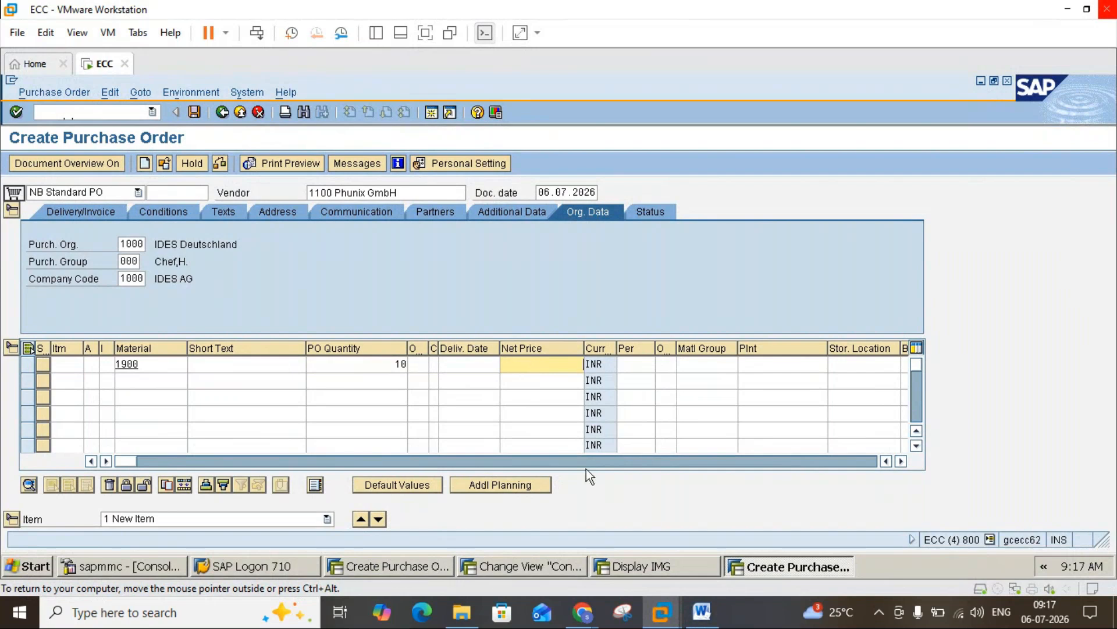
click(704, 620)
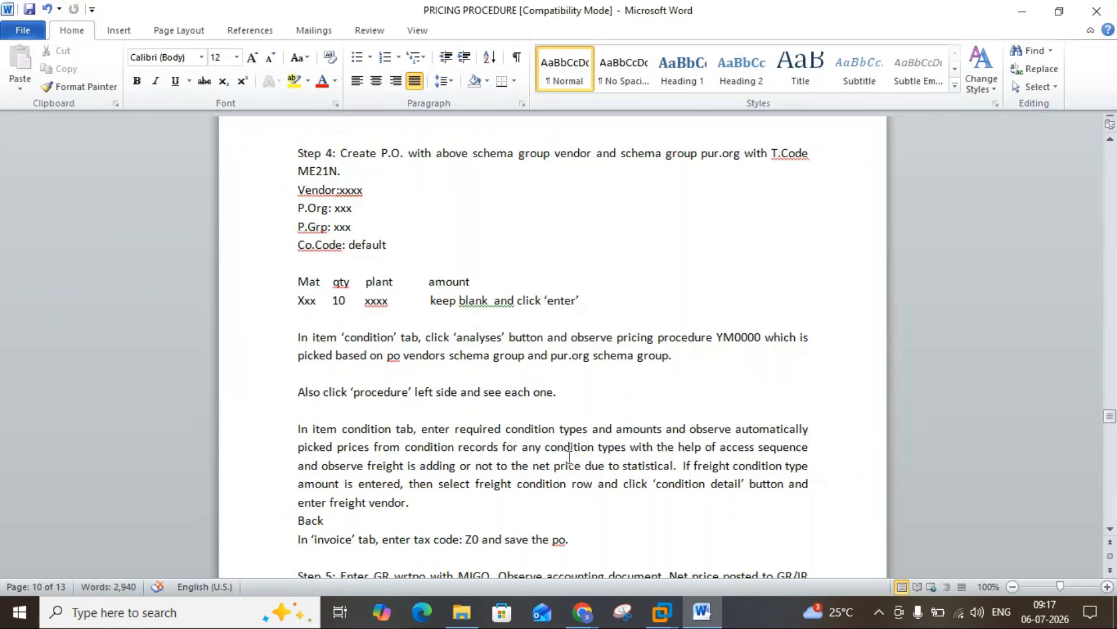
click(701, 617)
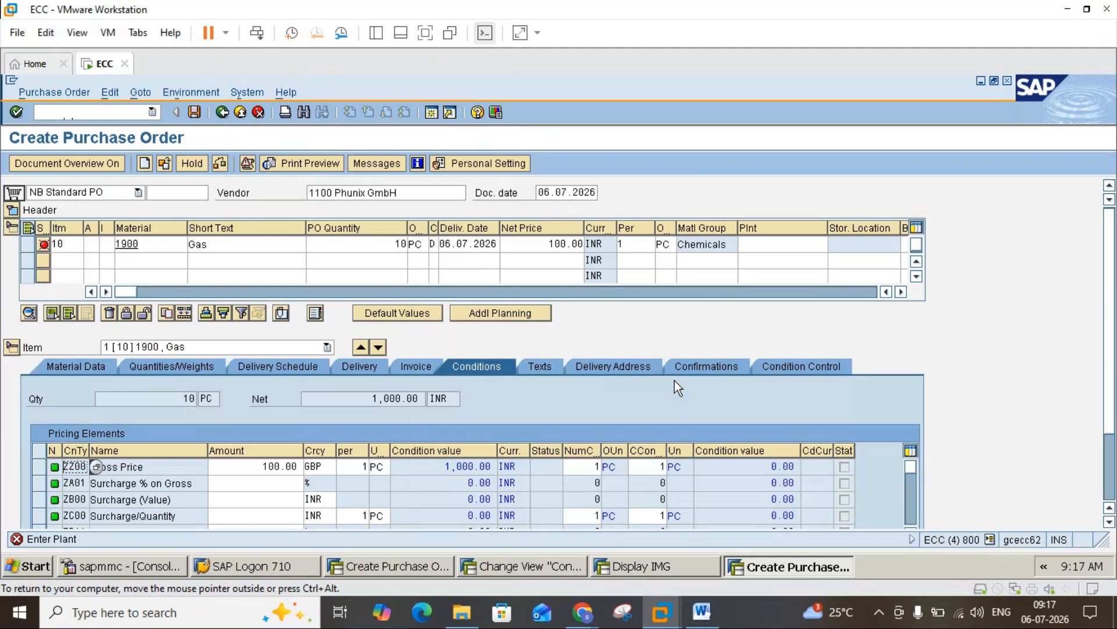
Examine the condition types of item 10 in the pricing elements list, from gross price ZZ00 down to the net price
click(1109, 522)
click(1109, 522)
click(1109, 522)
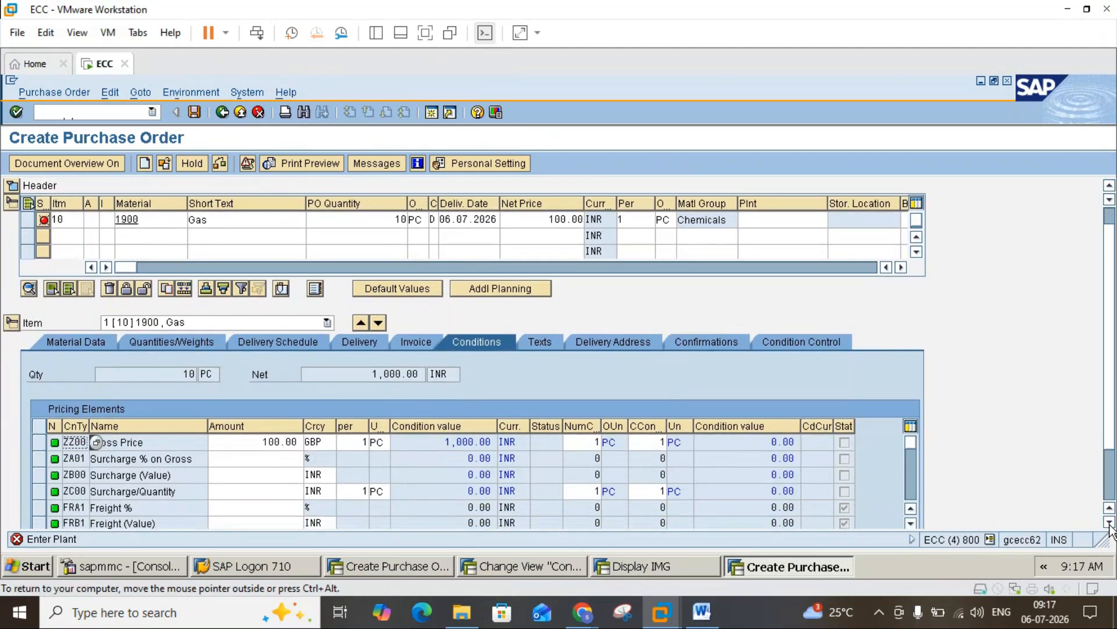
click(1109, 522)
click(1110, 522)
click(1109, 522)
click(1109, 522)
click(1109, 523)
click(1109, 522)
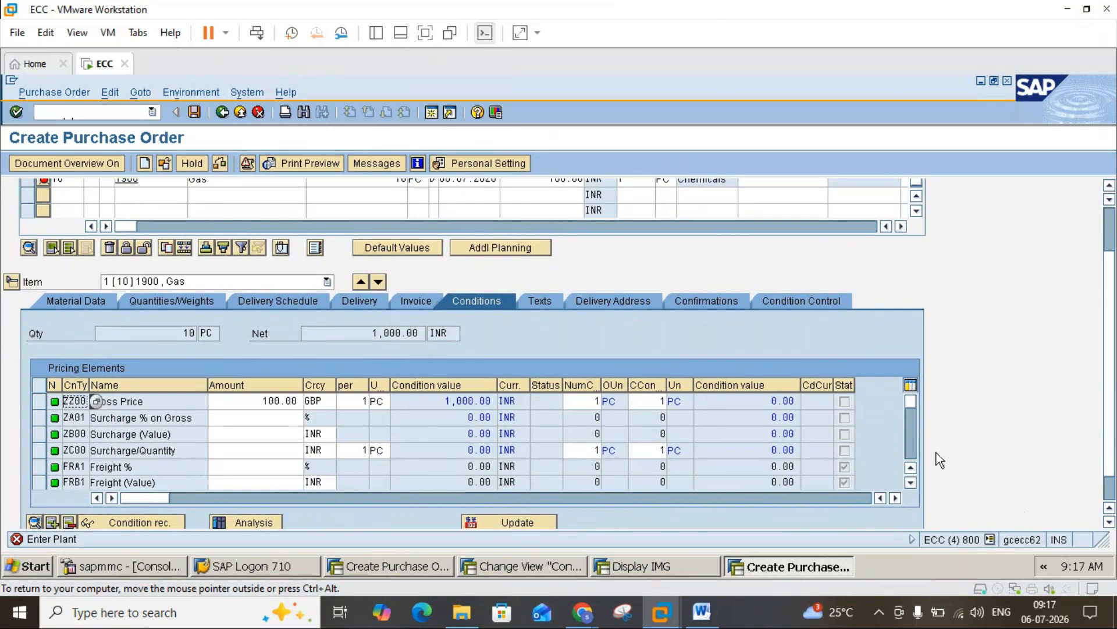
click(913, 451)
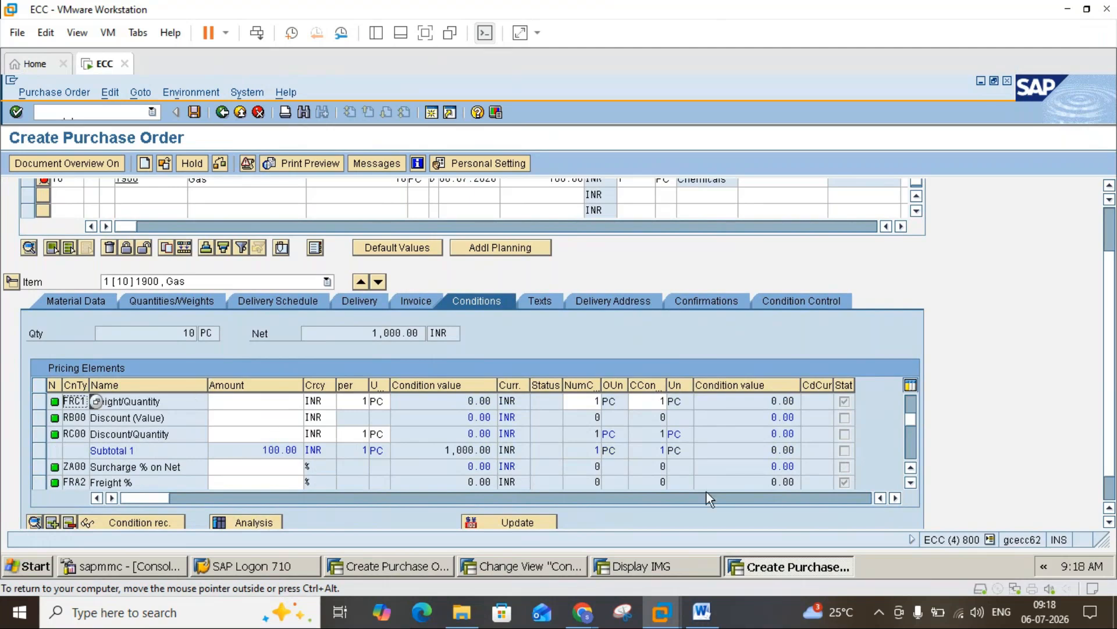
click(911, 483)
click(911, 483)
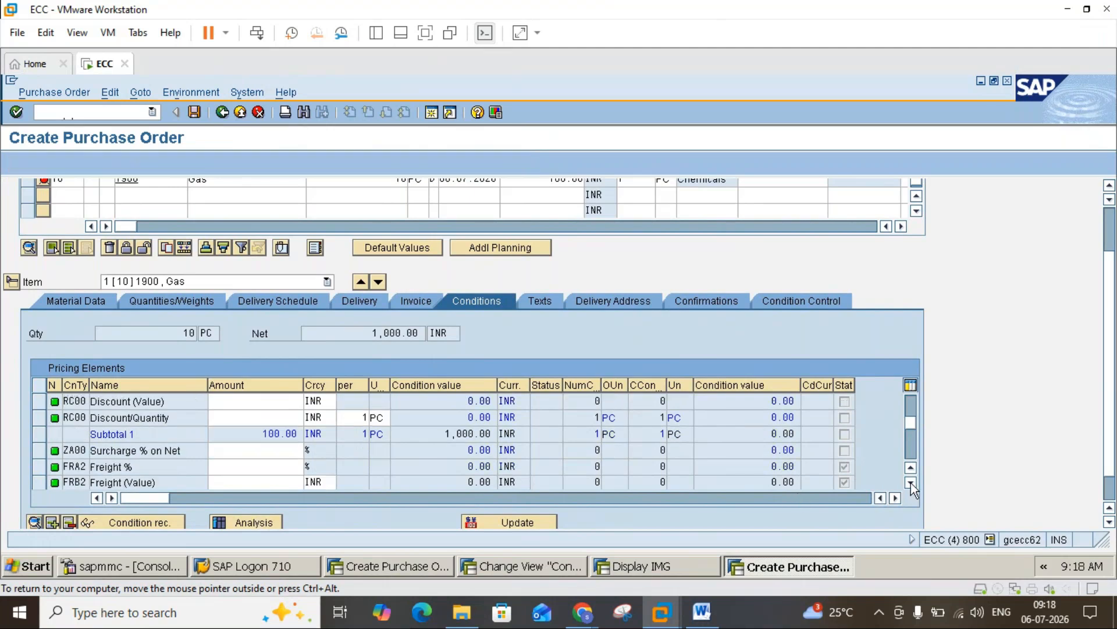
click(911, 482)
click(911, 483)
click(910, 482)
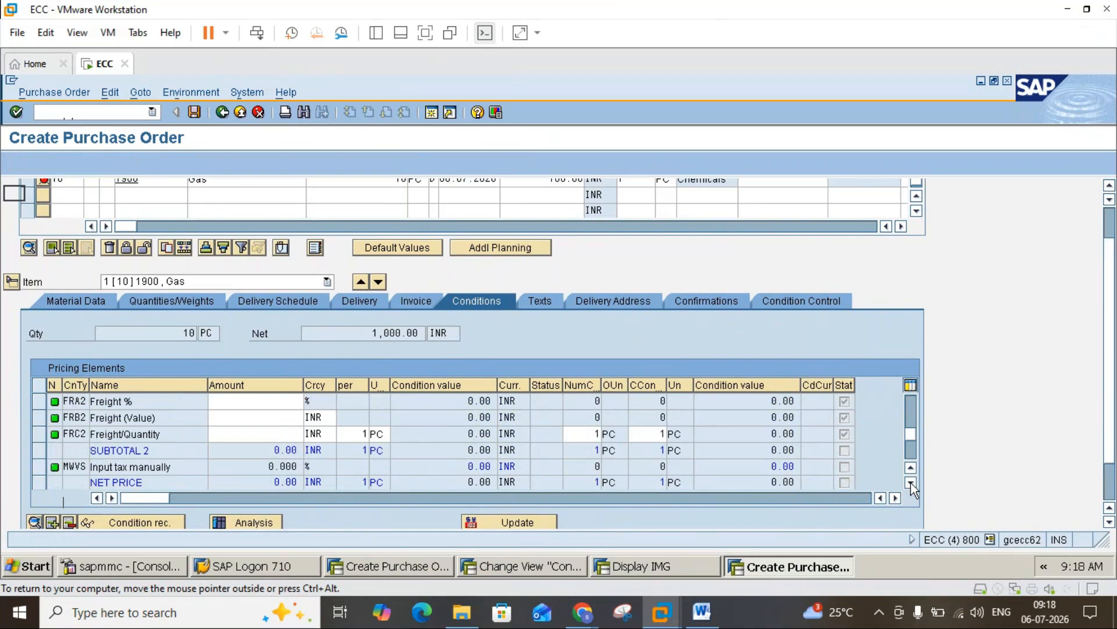
click(911, 482)
scroll(401, 464, up, 2)
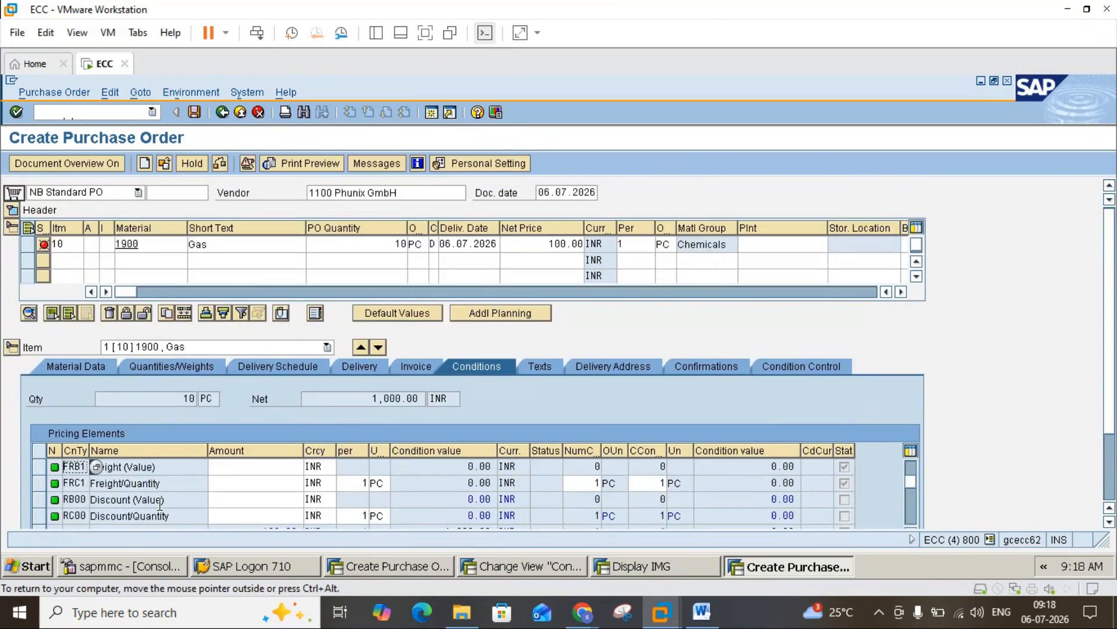
click(1109, 522)
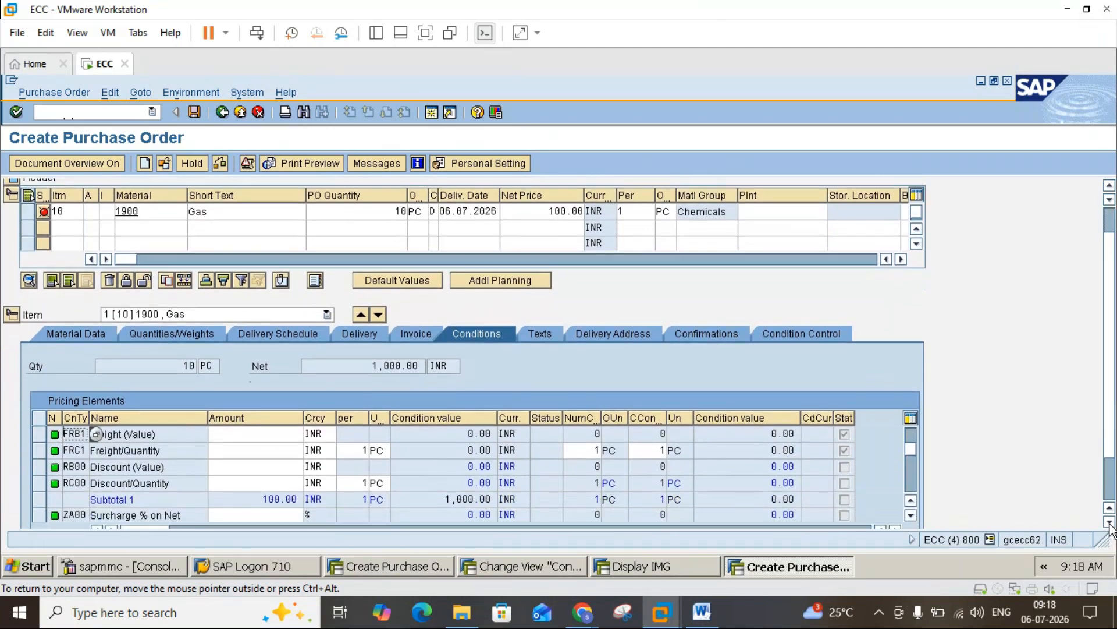
click(1110, 523)
click(1110, 522)
click(1110, 522)
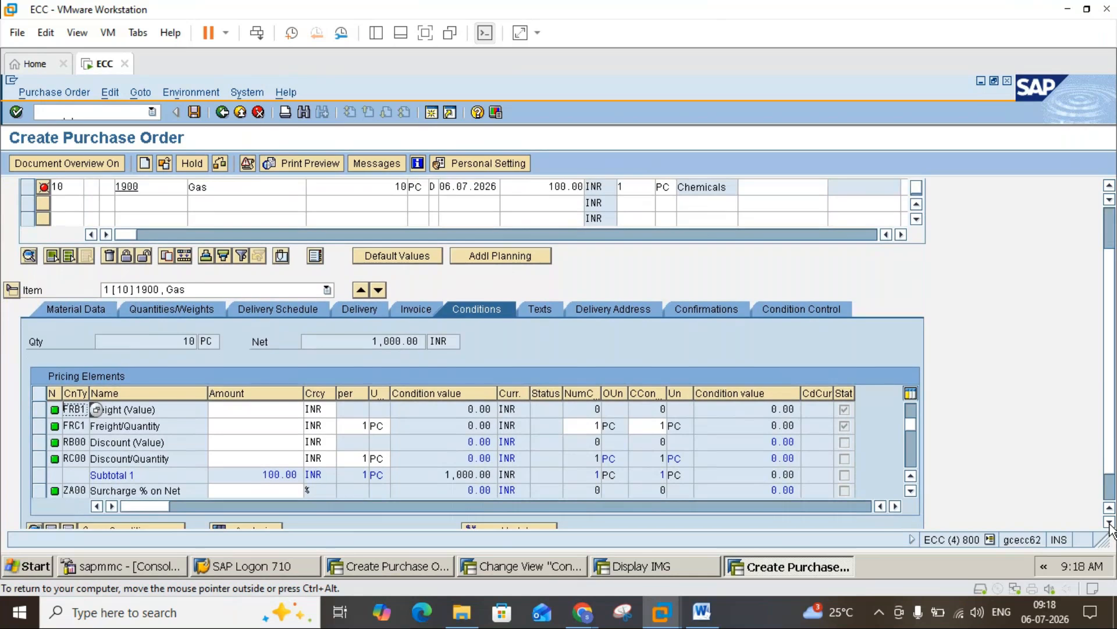
click(1110, 523)
click(1110, 522)
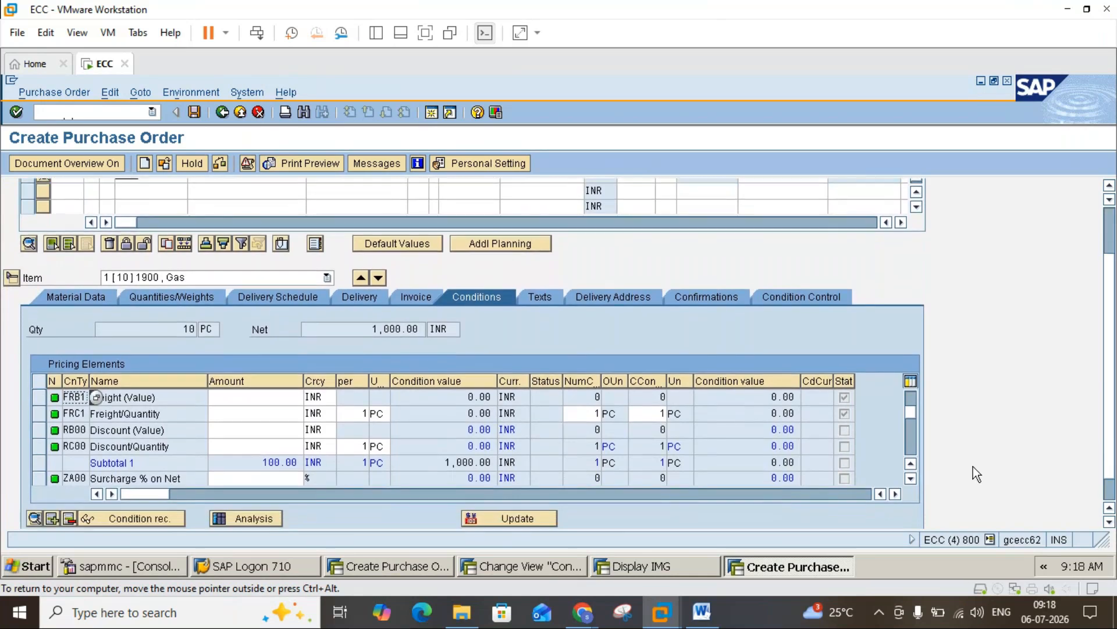
click(912, 479)
click(911, 479)
click(912, 479)
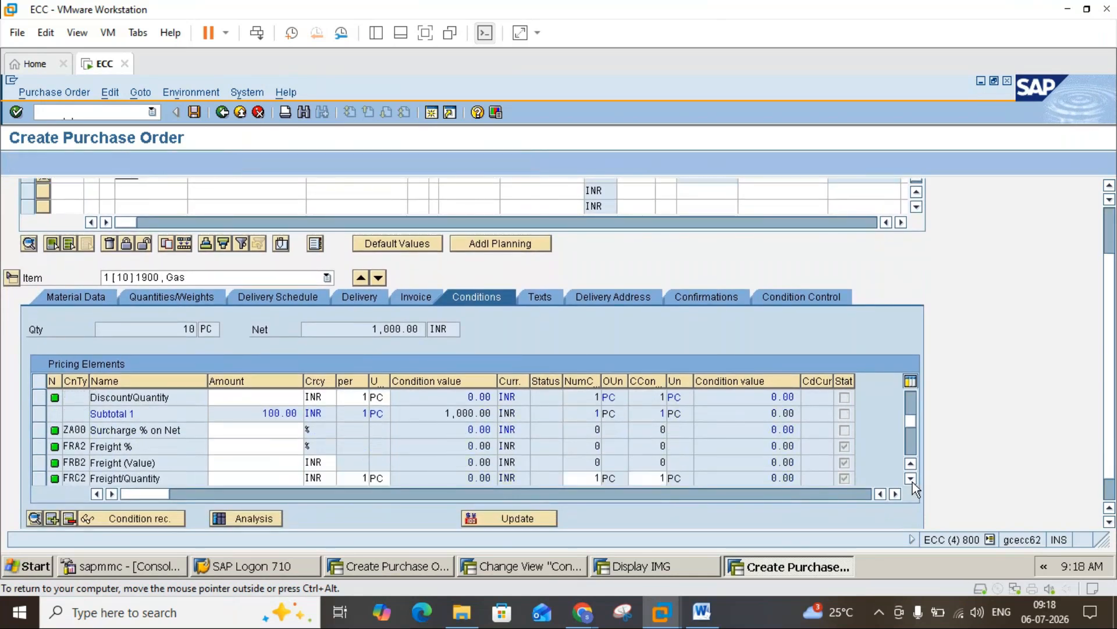
click(912, 478)
click(911, 479)
click(912, 478)
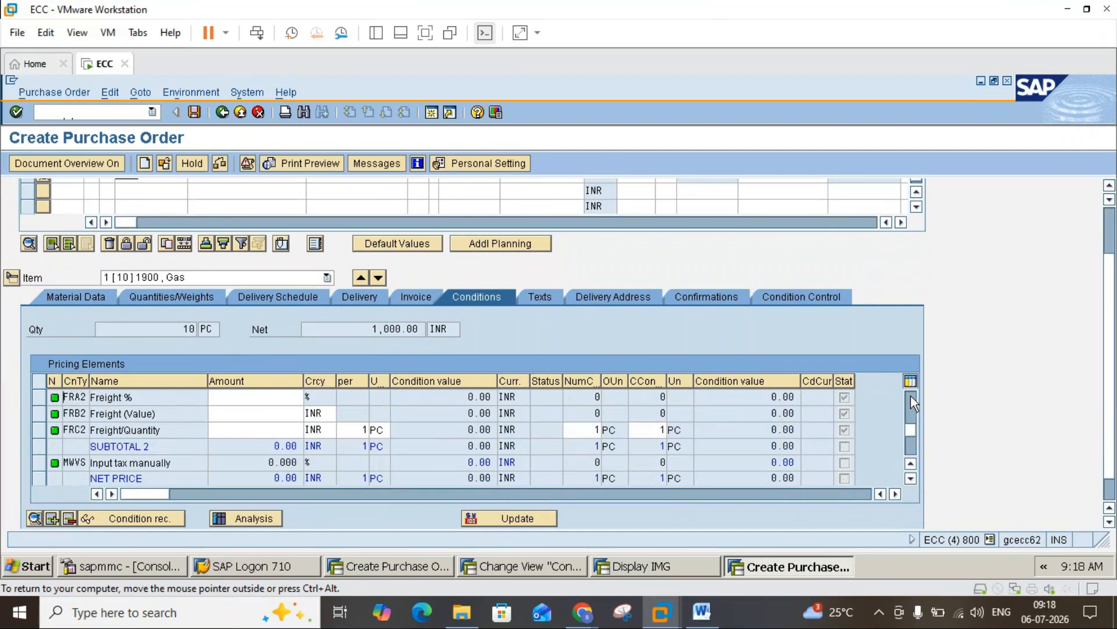
Enter the item's surcharges: 1 % on gross for ZA01, 100 INR for ZB00 and 1 INR per piece for ZC00
click(910, 396)
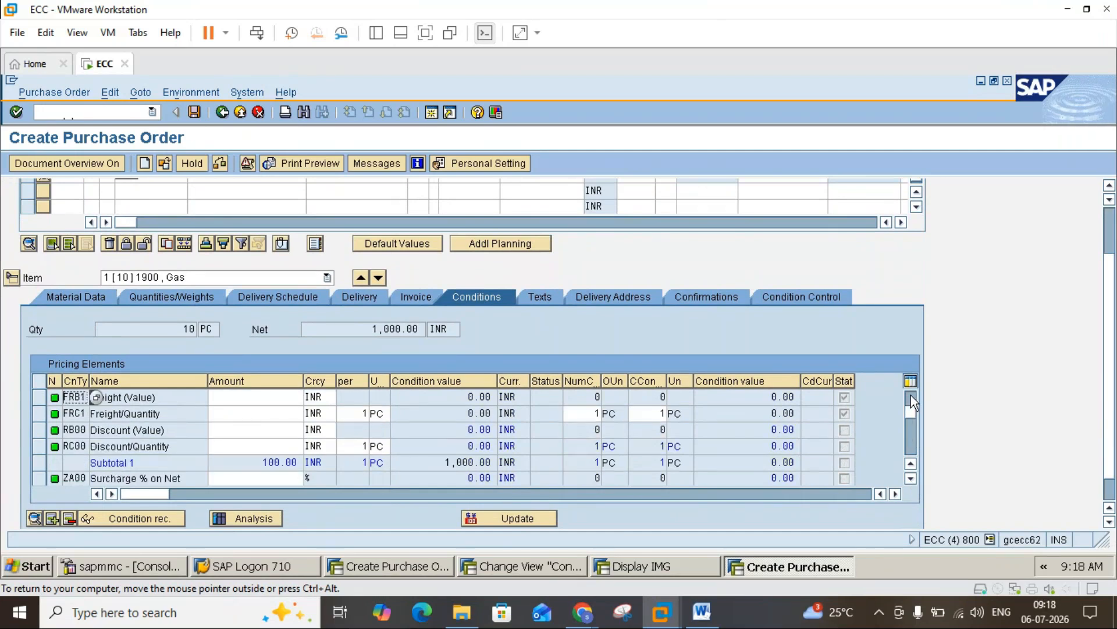
click(910, 396)
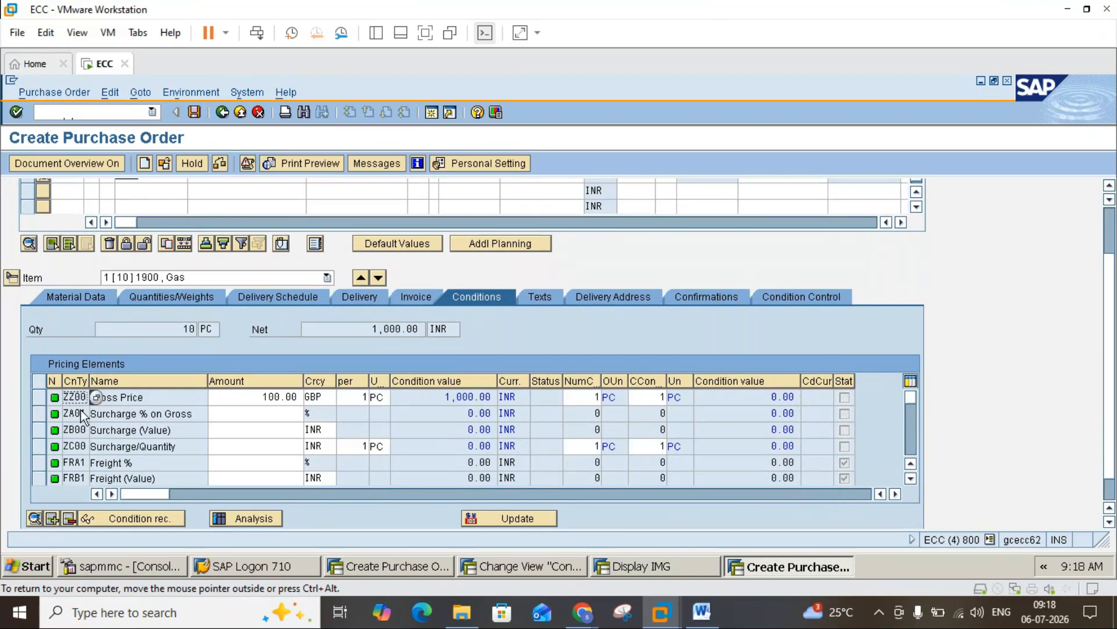
click(256, 430)
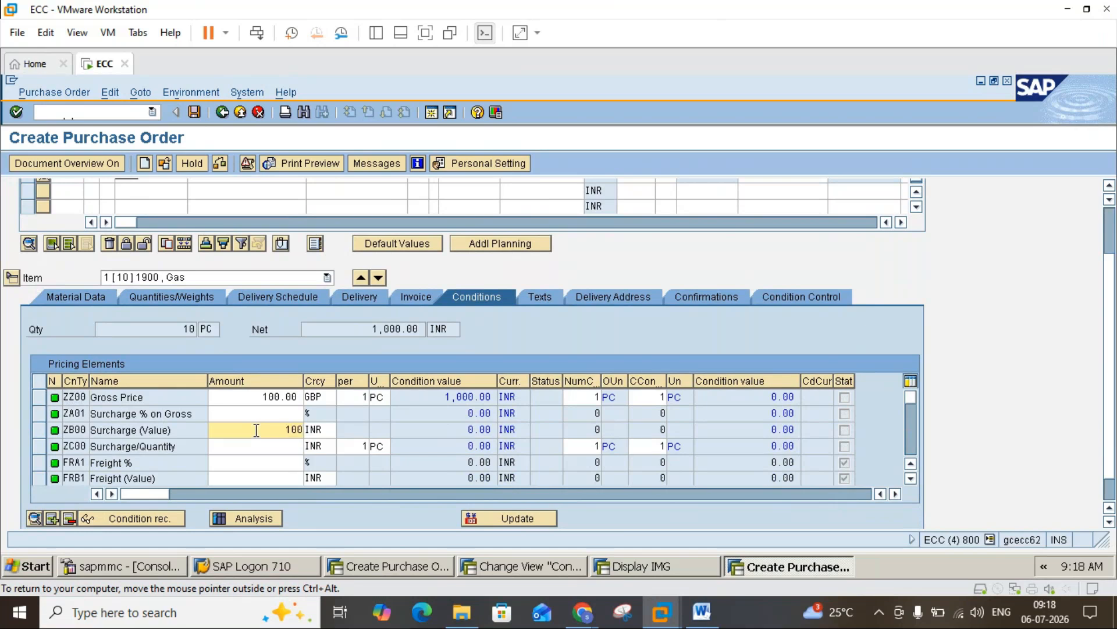
click(259, 414)
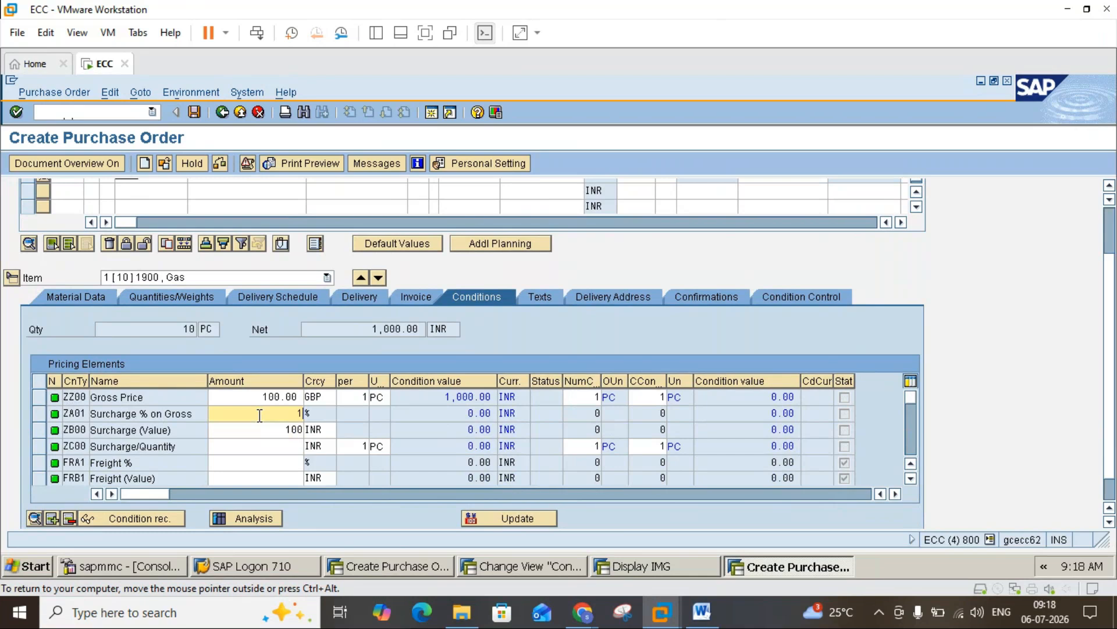
double_click(282, 445)
text(1)
Enter the item's freight conditions: 5 % for FRA1, 100 INR for FRB1 and 1 INR per piece for FRC1
click(283, 458)
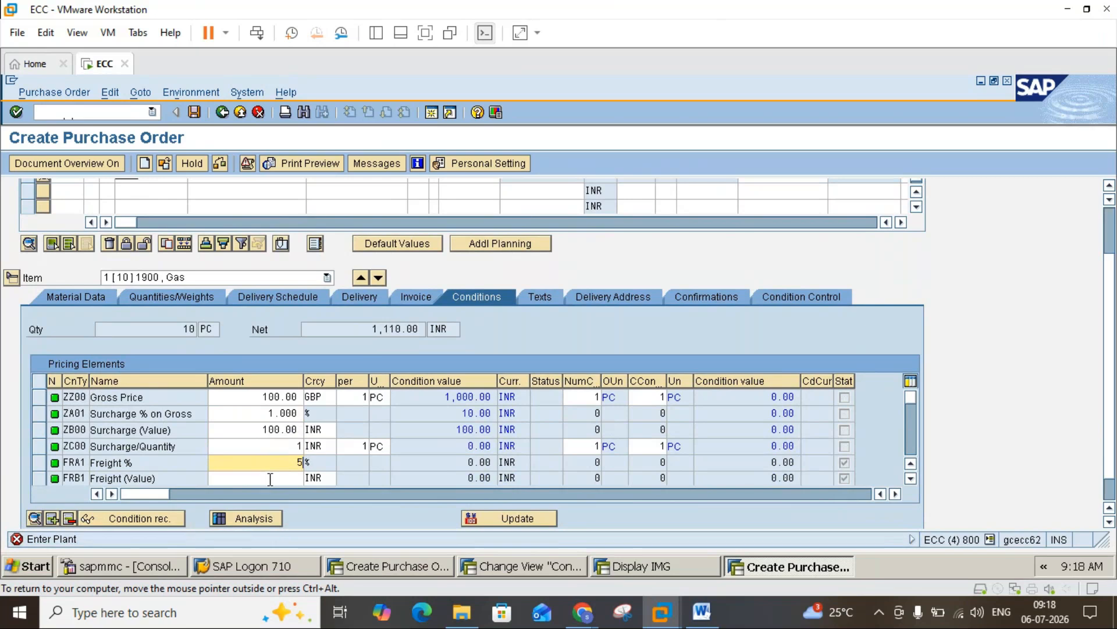
click(271, 478)
text(100)
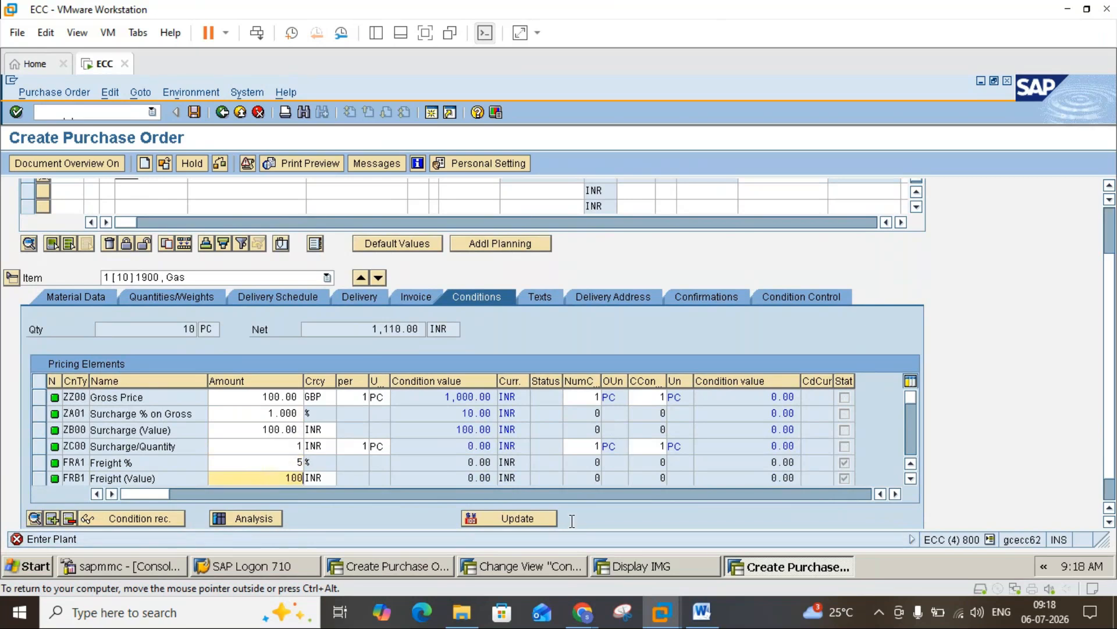
click(912, 479)
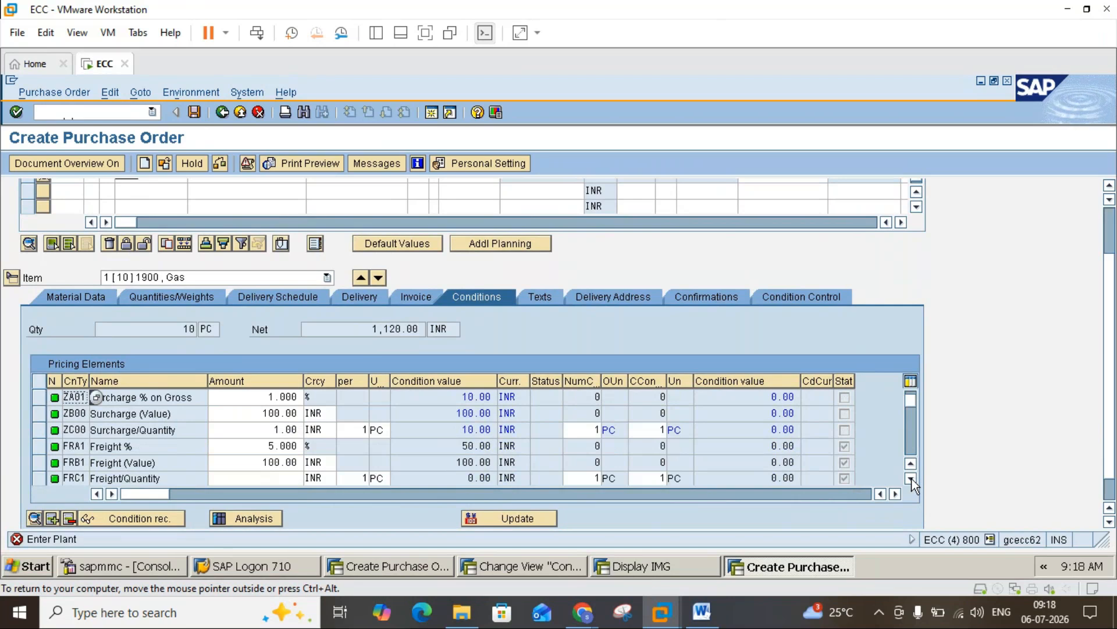
click(911, 479)
click(912, 479)
click(912, 479)
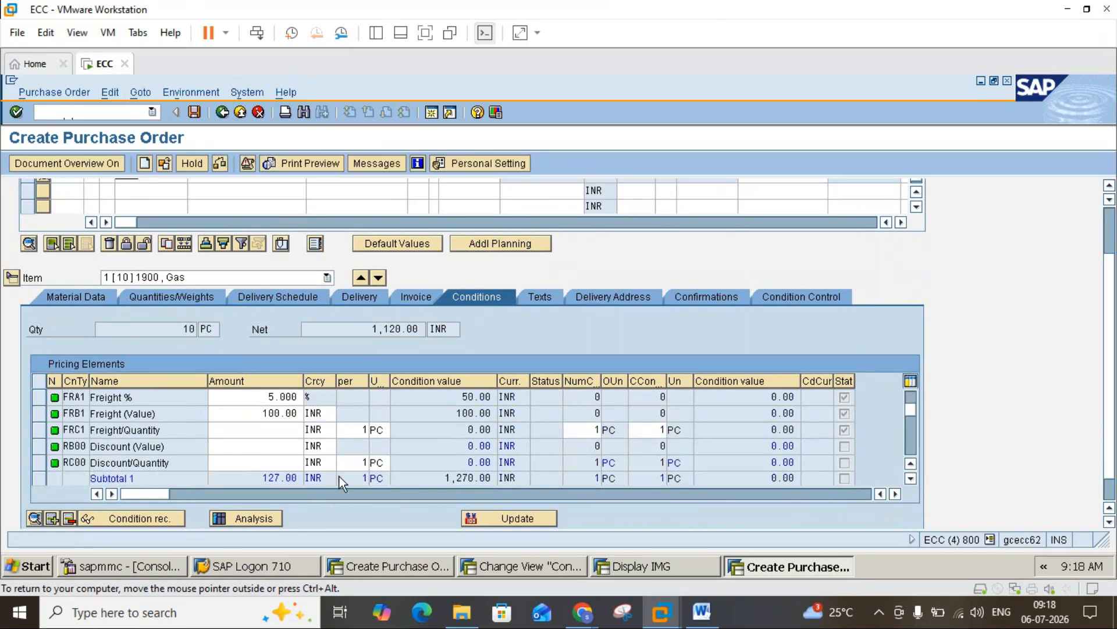
scroll(340, 476, down, 1)
click(285, 414)
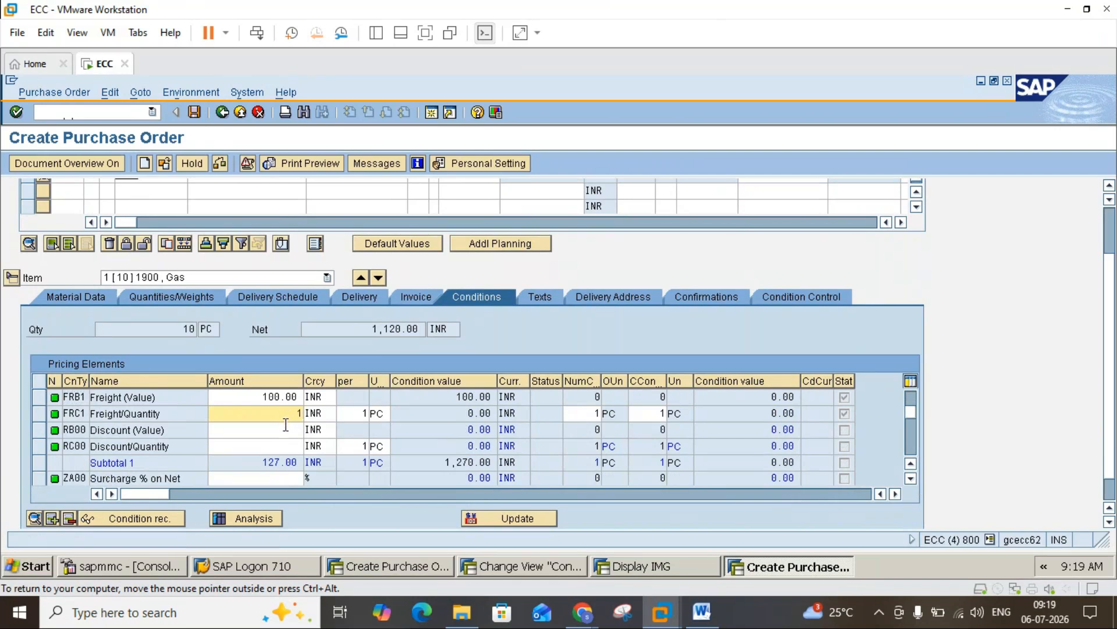
Enter the item's discounts: 10 INR for discount value RB00 and 10 INR per piece for discount quantity RC00
click(287, 429)
key(Return)
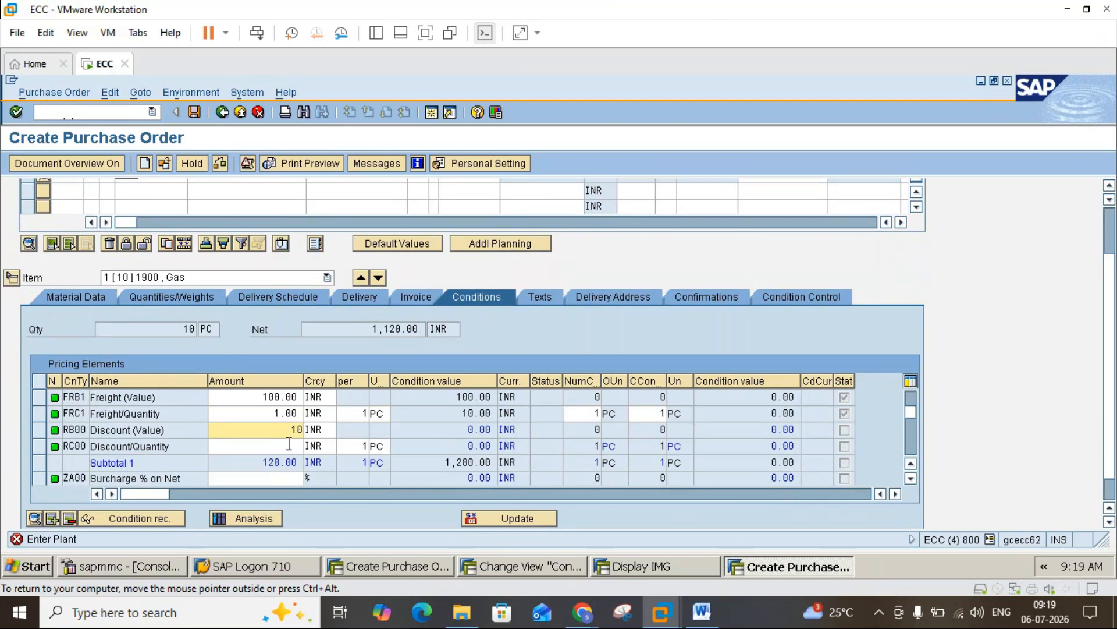
click(288, 446)
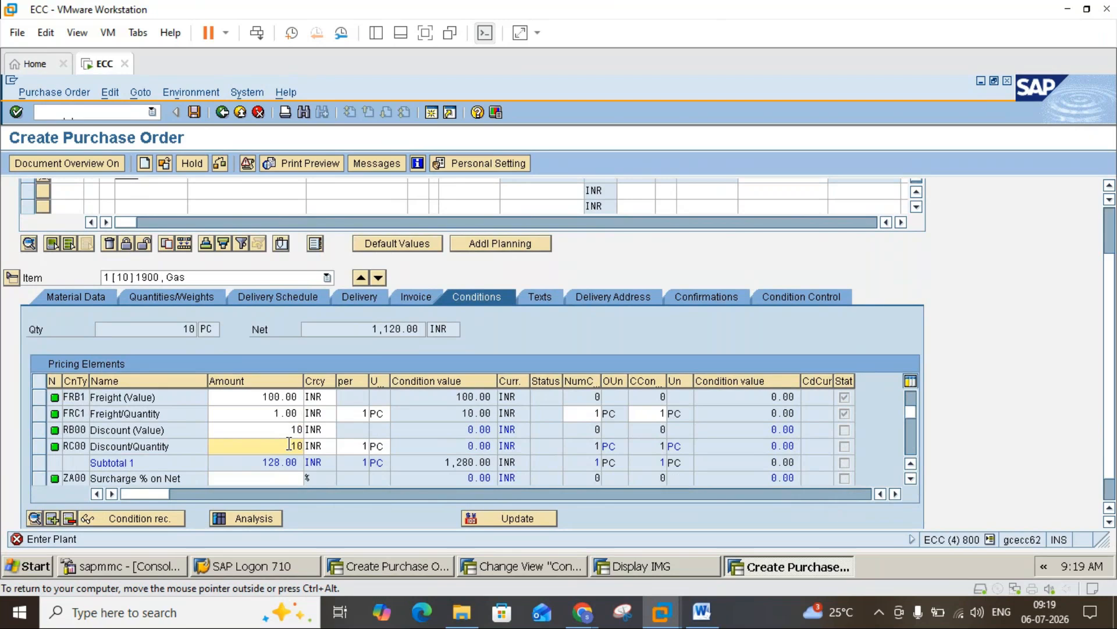
click(910, 478)
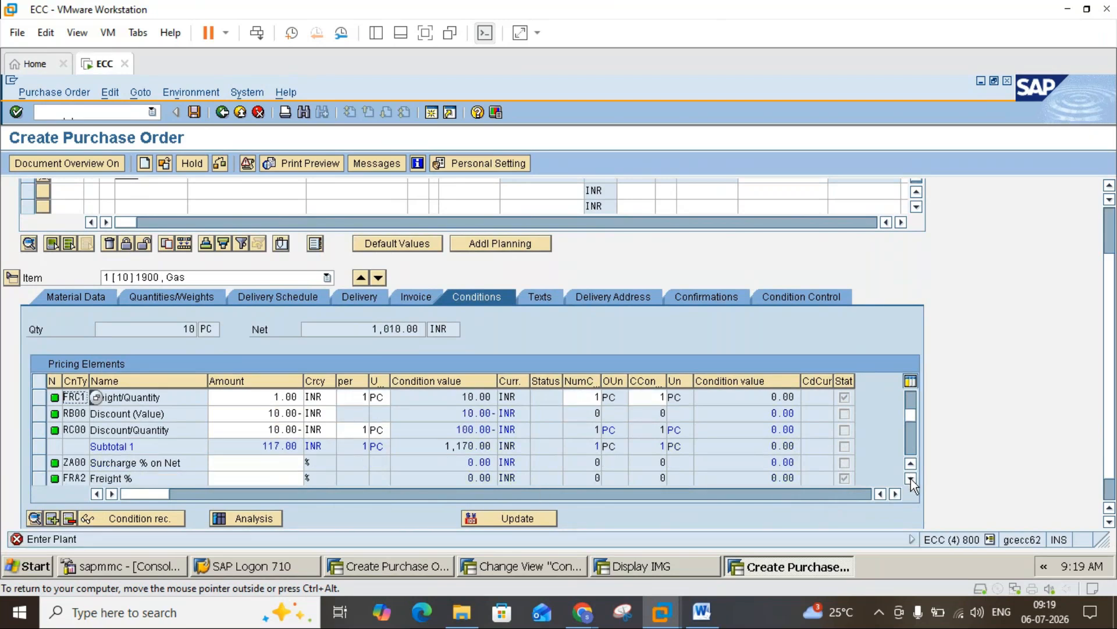
click(910, 479)
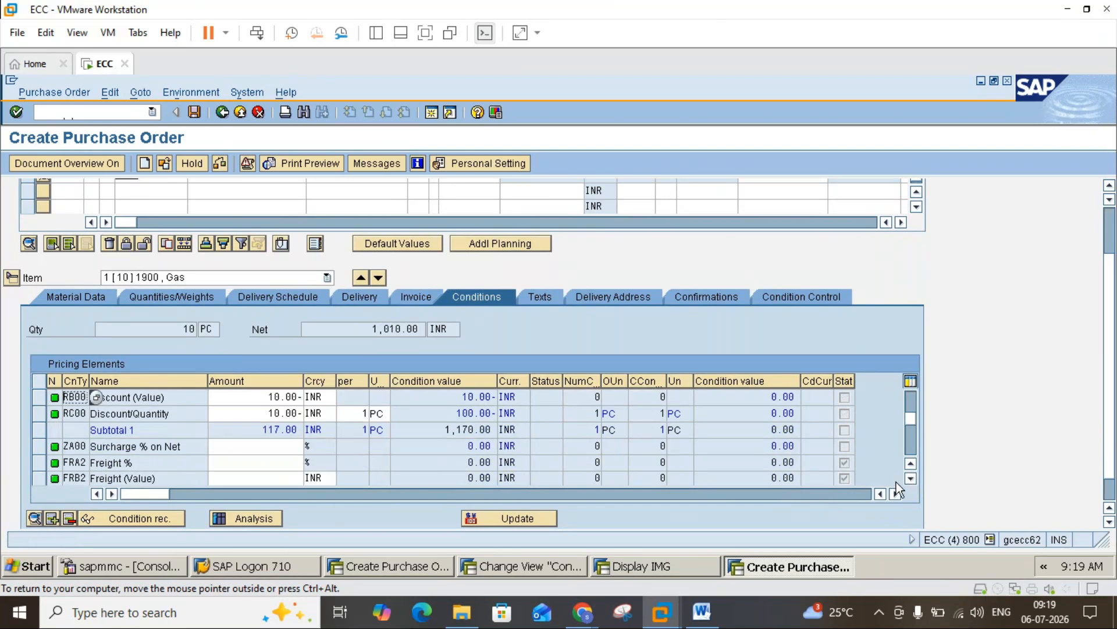
Look up the YM0000 calculation schema table in the PRICING PROCEDURE Word document and compare its Subtotal 1 row with the purchase order's Subtotal 1
click(260, 447)
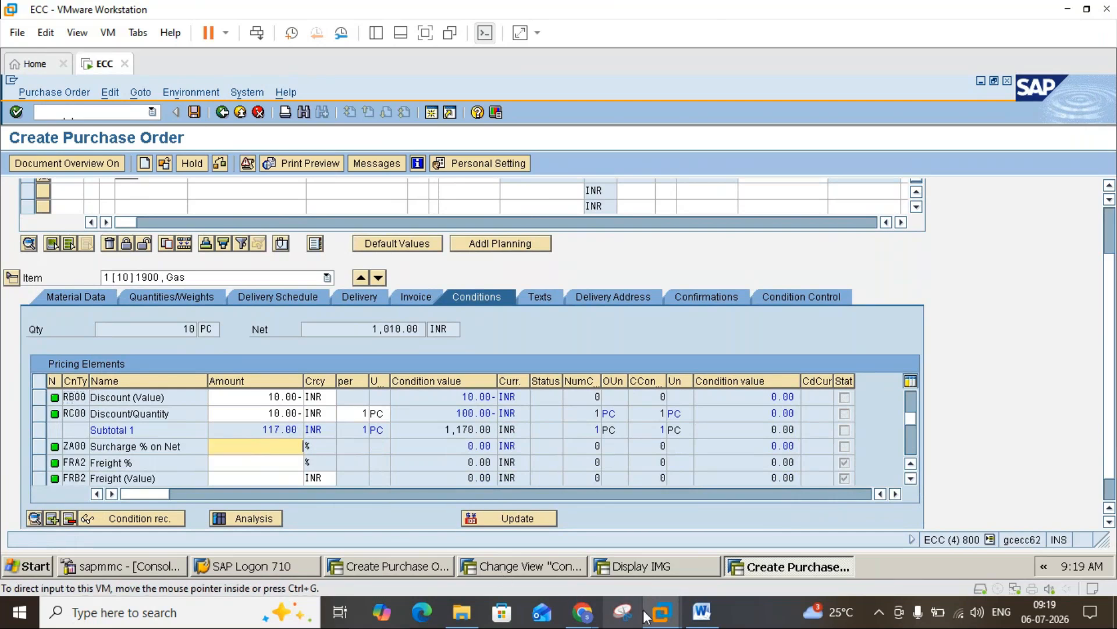
click(703, 618)
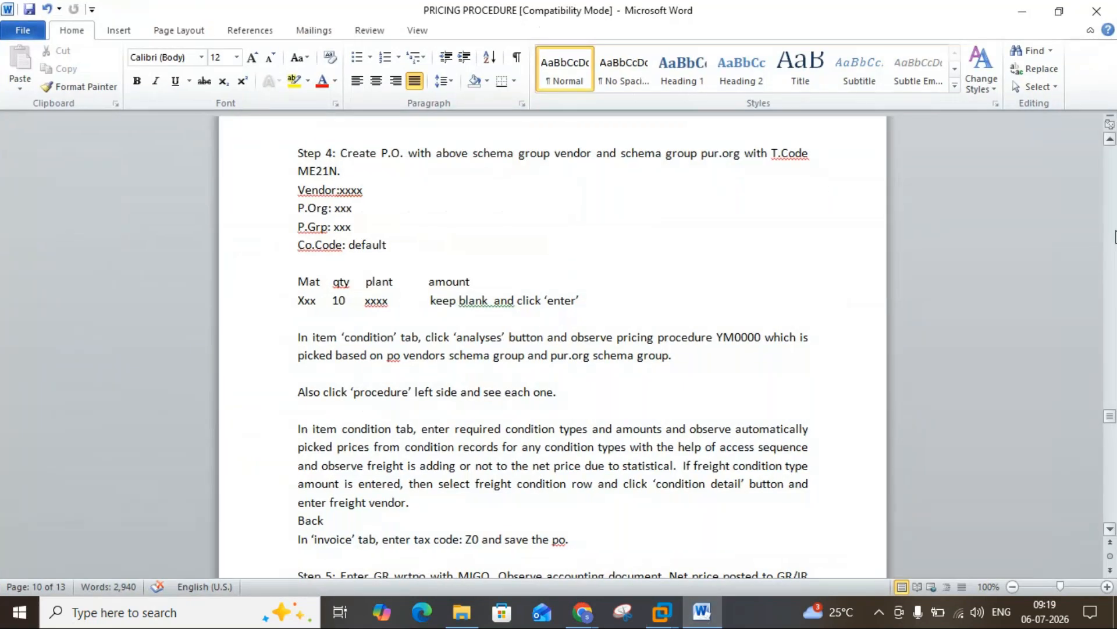
click(1113, 233)
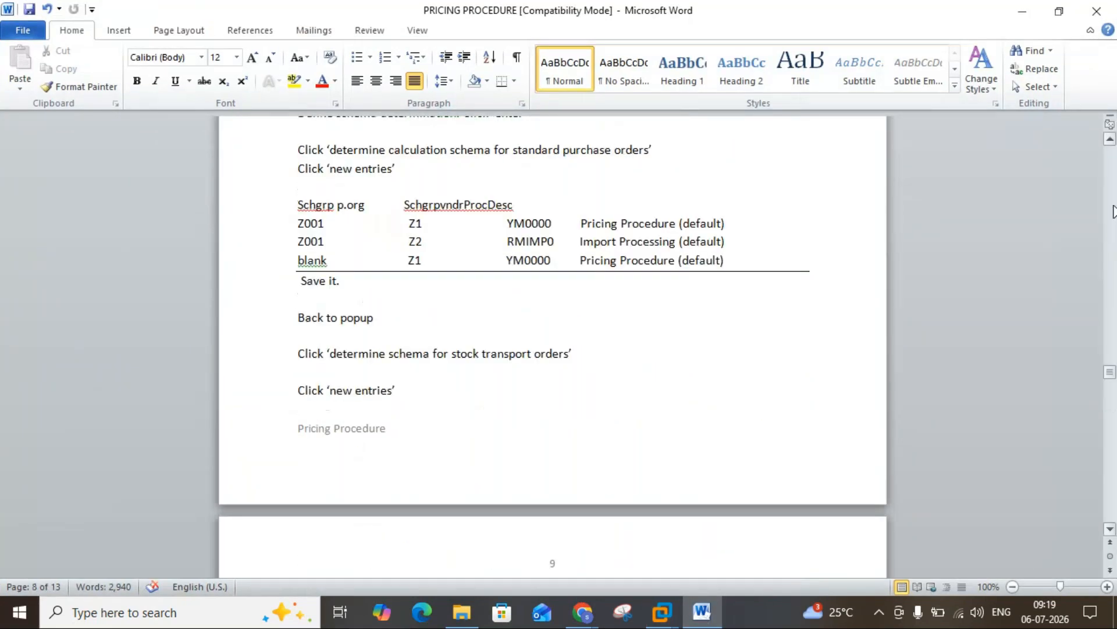
click(1113, 210)
click(1114, 210)
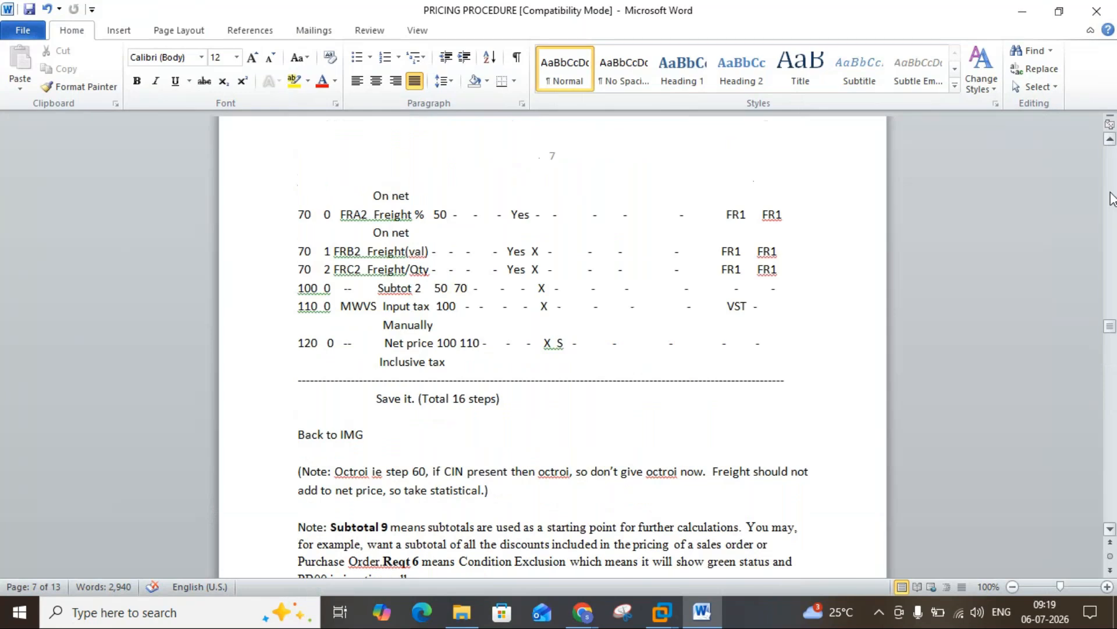
scroll(1111, 191, up, 1)
click(1111, 191)
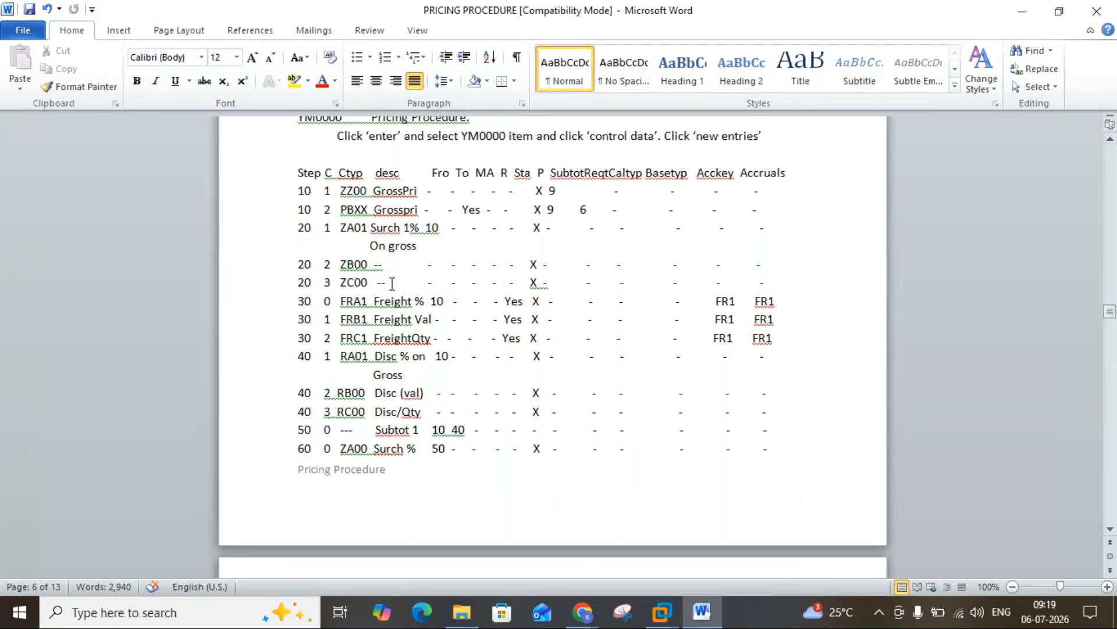
double_click(387, 430)
click(420, 431)
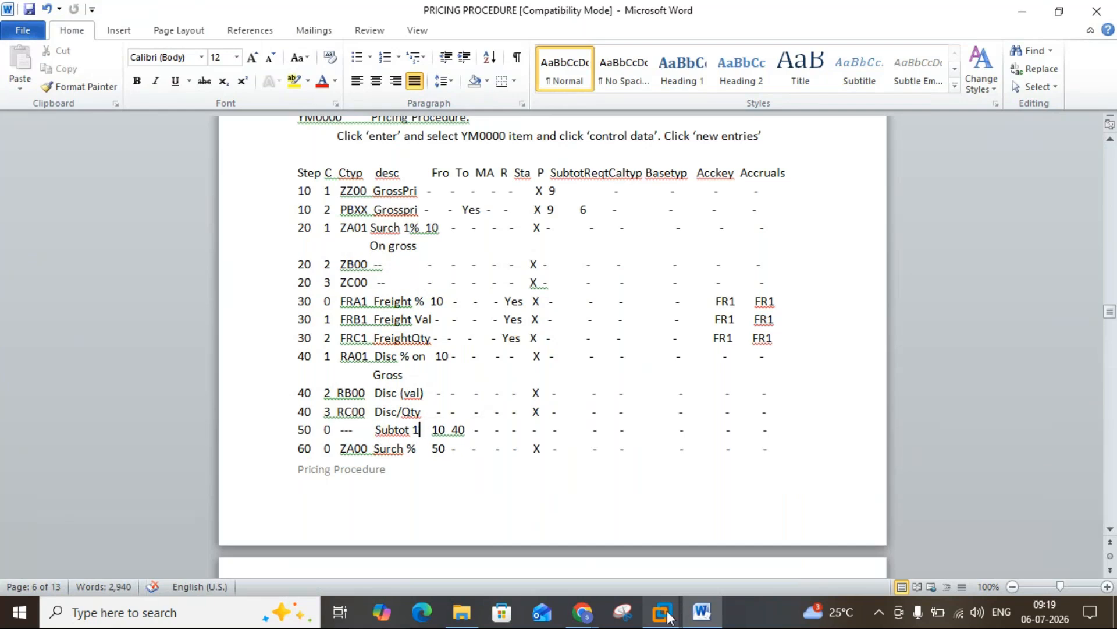
mouse_move(662, 611)
click(706, 541)
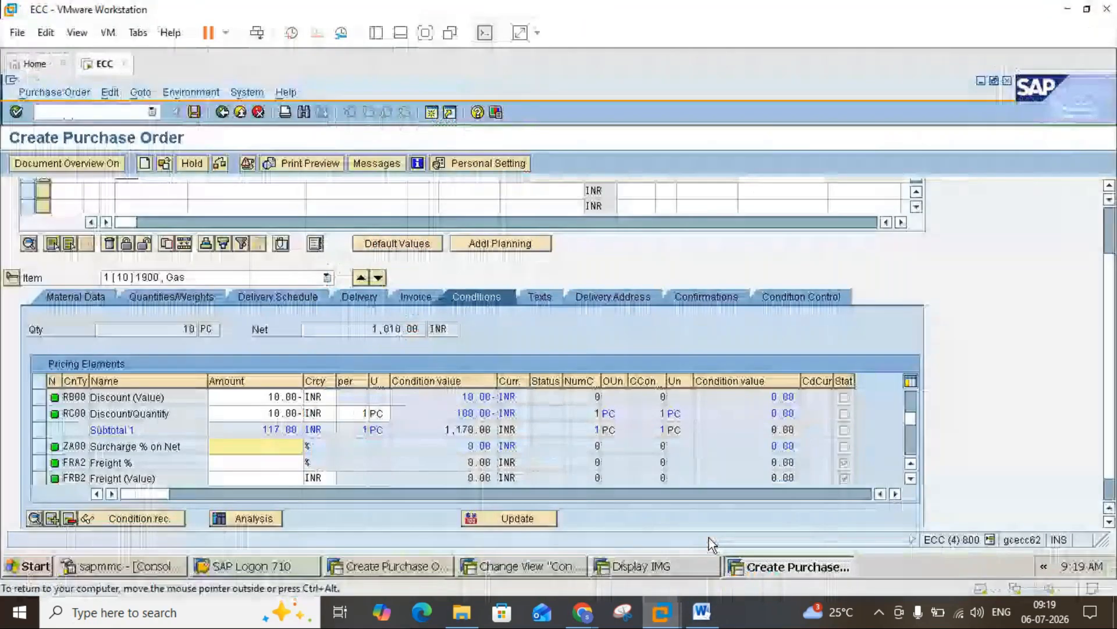
click(136, 433)
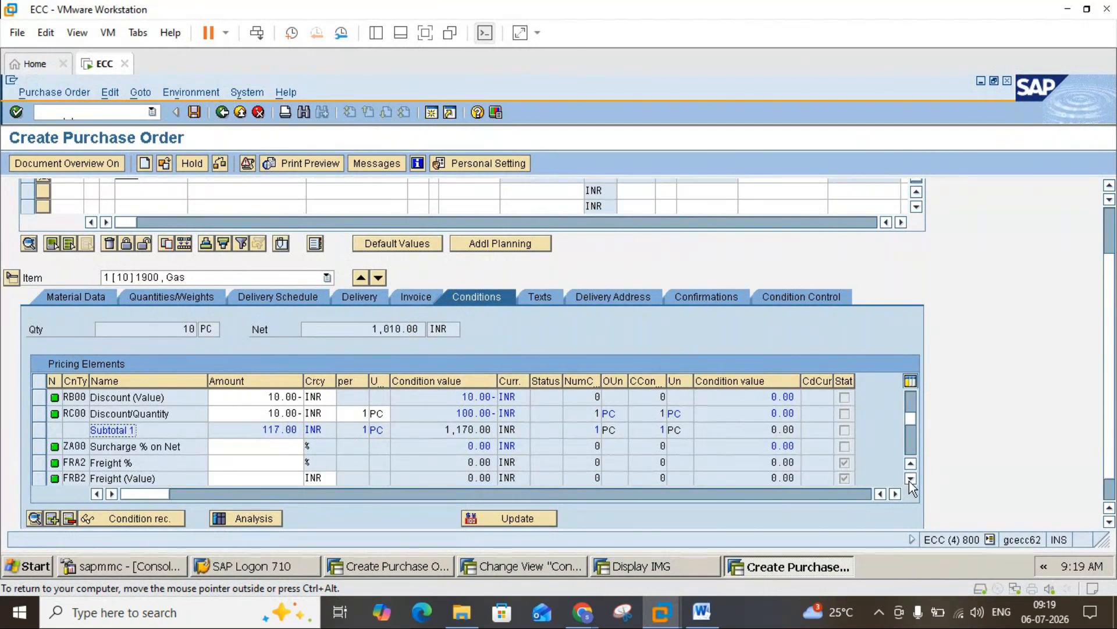
Set the item's surcharge on net, condition type ZA00, to 3 %
click(294, 450)
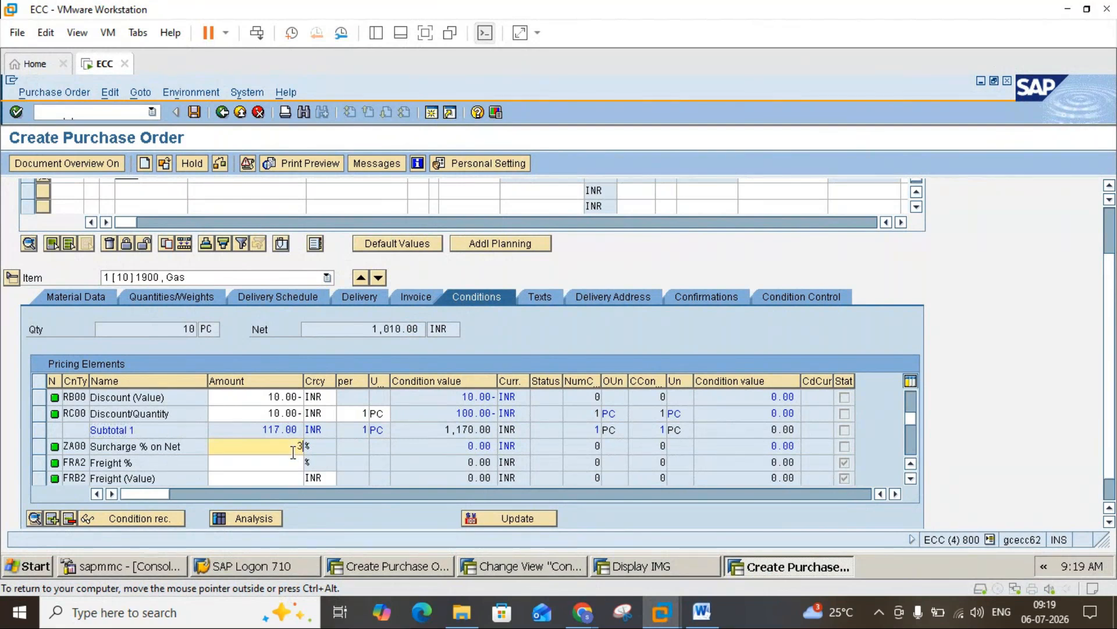
text(3)
click(292, 463)
key(Return)
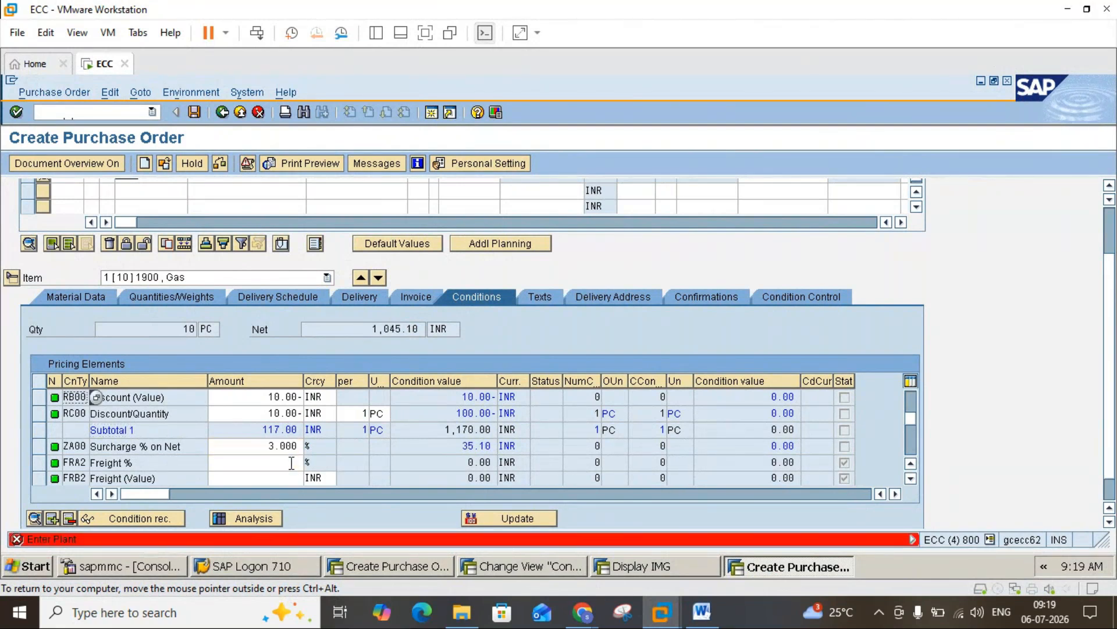
Enter the item's freight conditions on net: 3 % for FRA2, 100 INR for FRB2 and 2 INR per piece for FRC2
text(3)
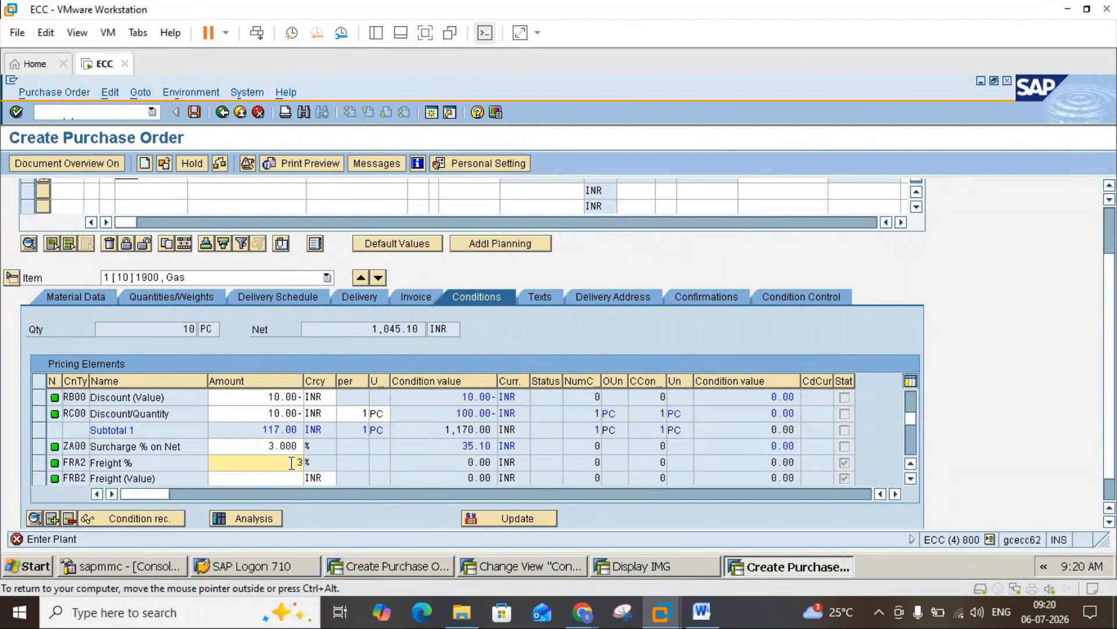
click(286, 480)
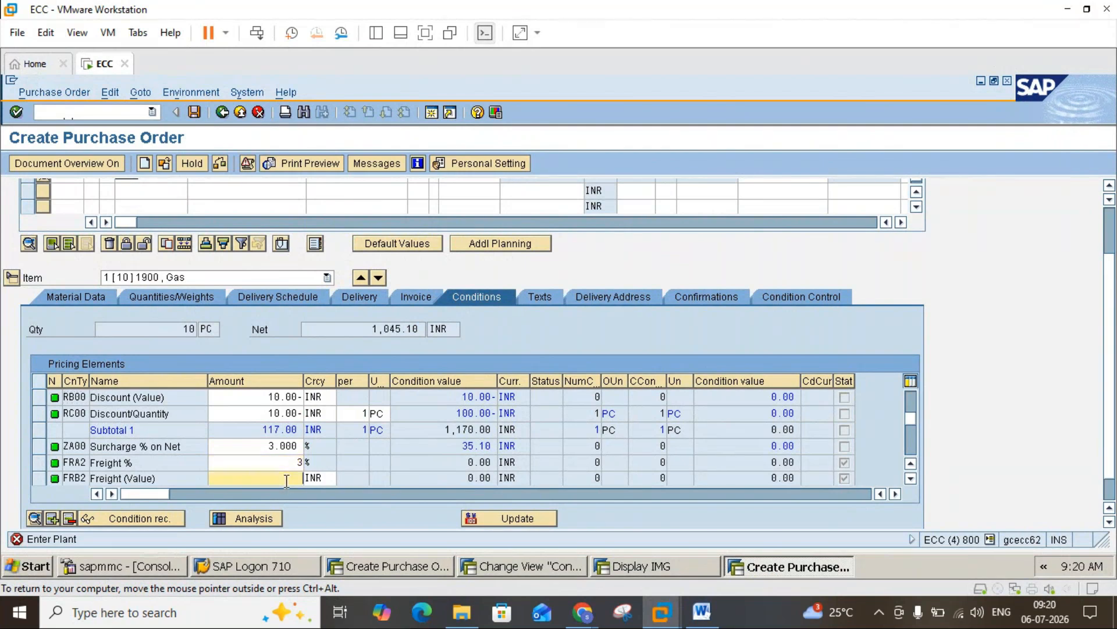
text(100)
click(910, 479)
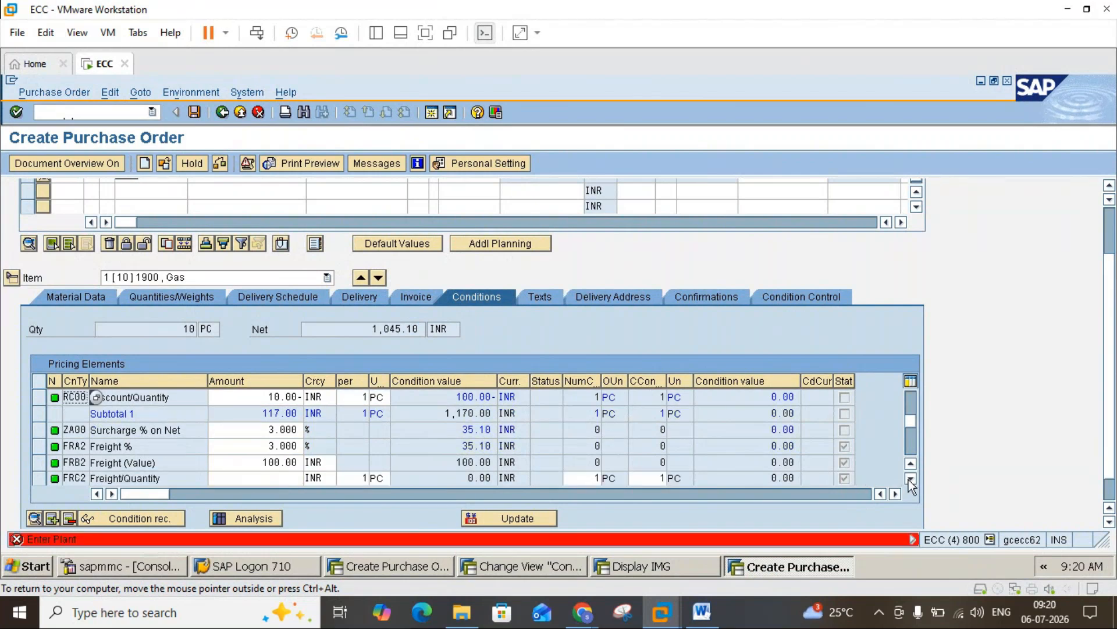
click(910, 478)
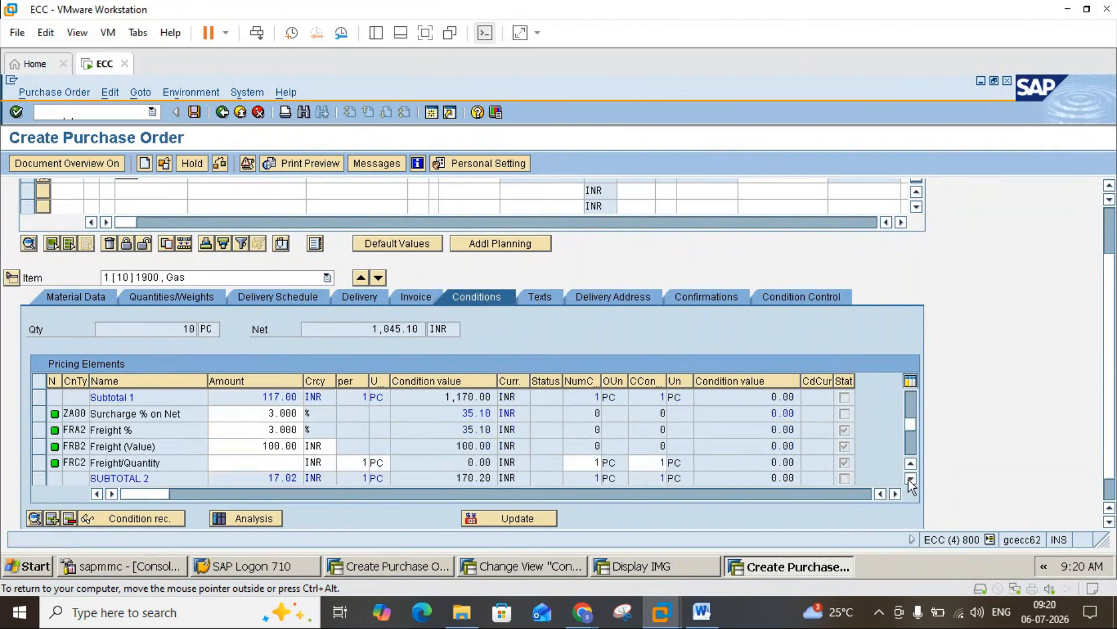
click(910, 478)
click(910, 478)
click(910, 479)
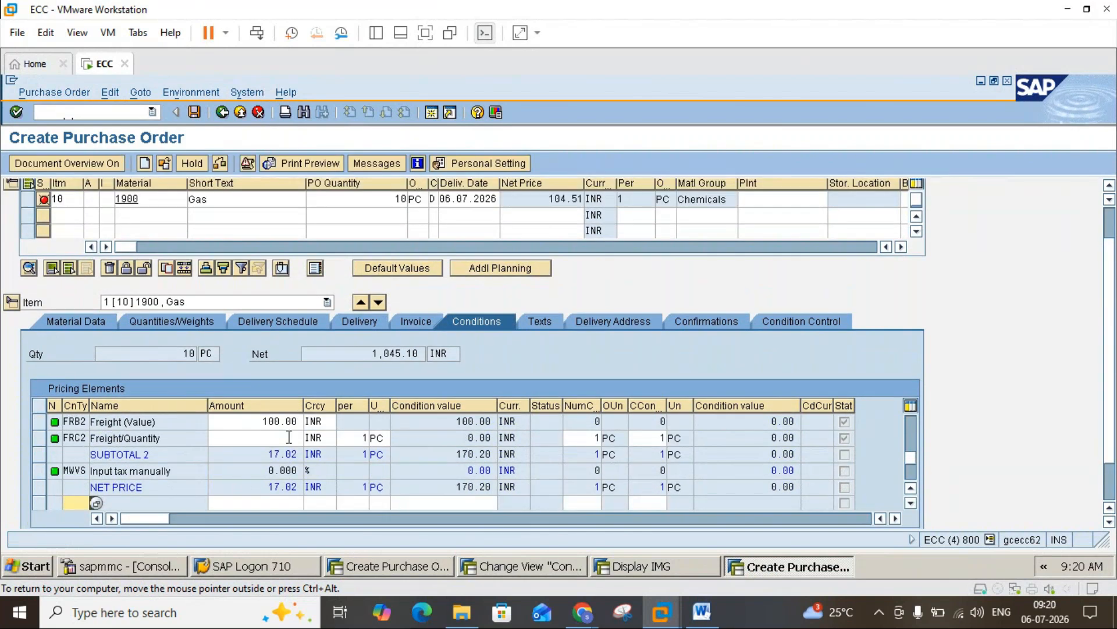
click(290, 438)
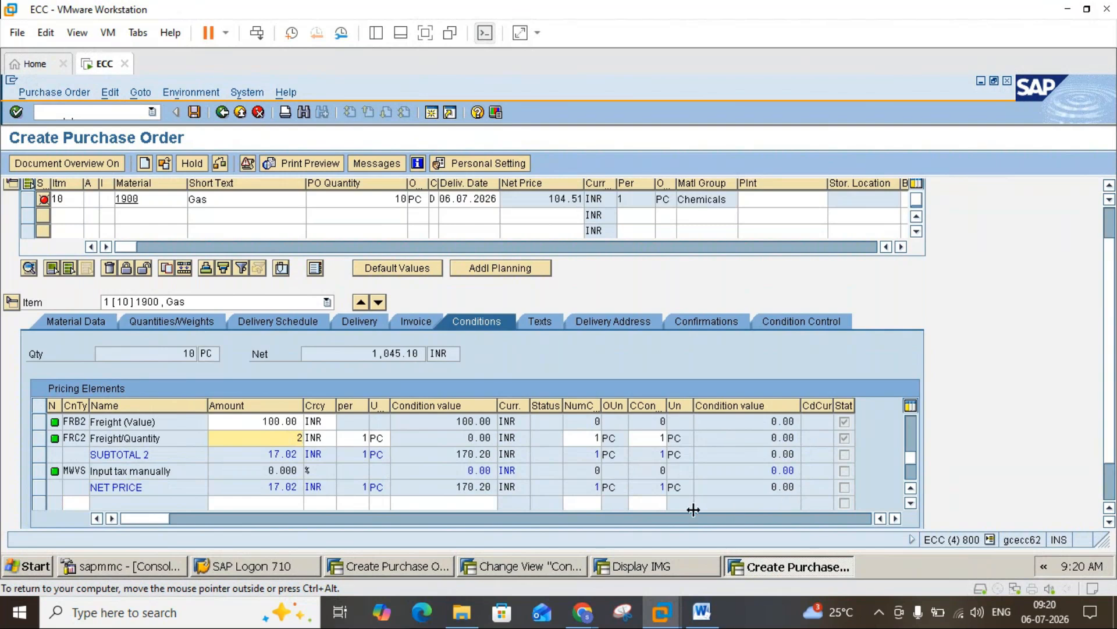
key(Return)
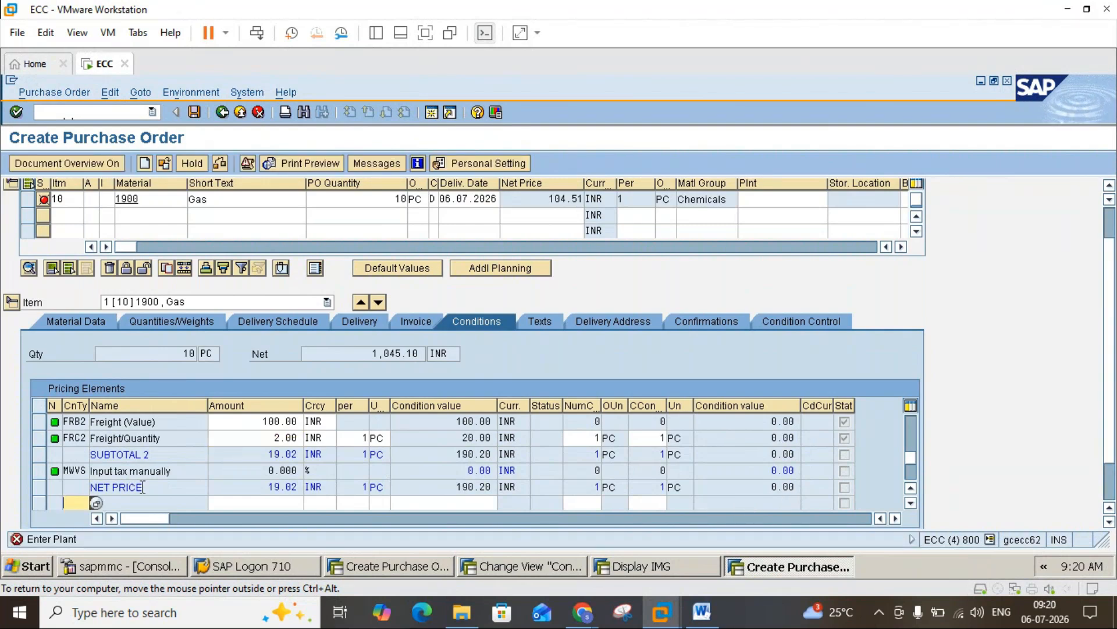
Check the Subtotal 2, input tax and net price rows of the schema table in the Word document, and return to the purchase order
click(699, 618)
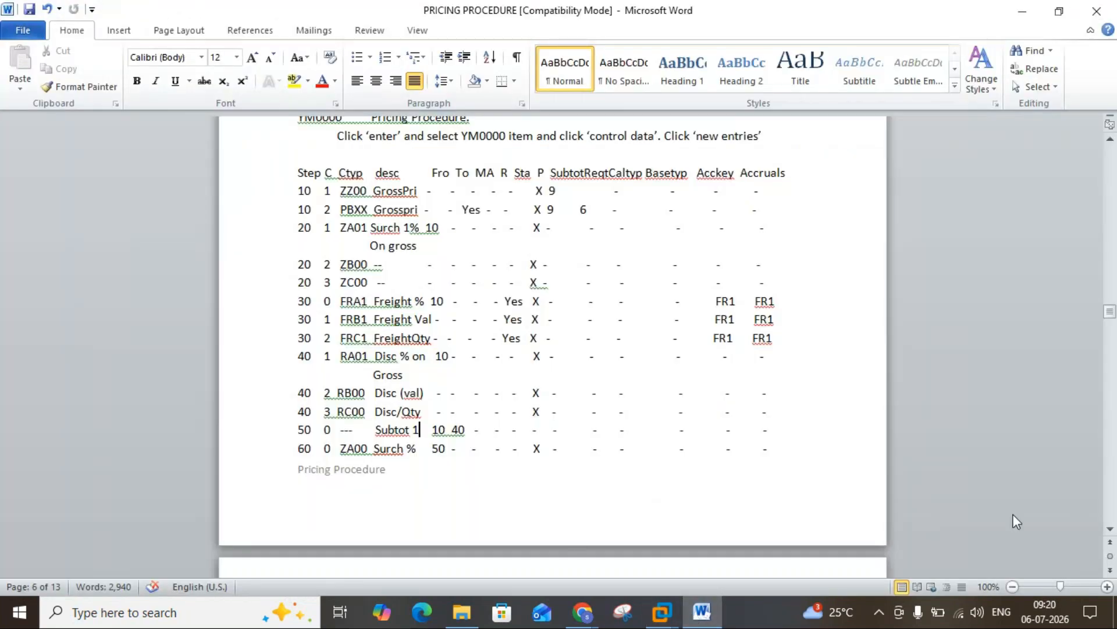
click(1110, 529)
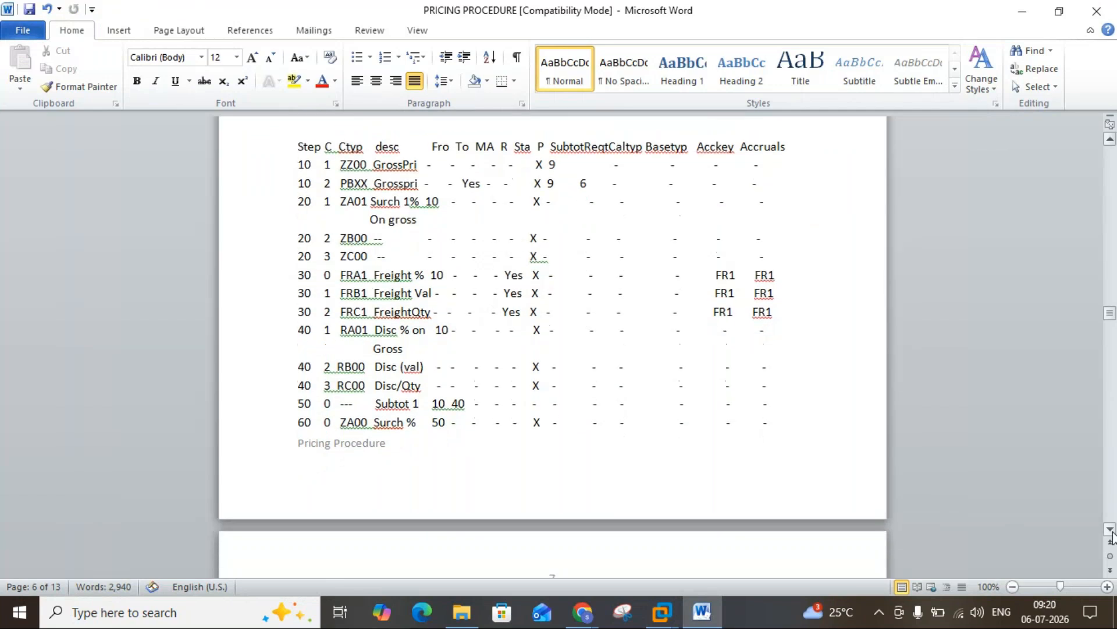
drag(1110, 530, 1111, 531)
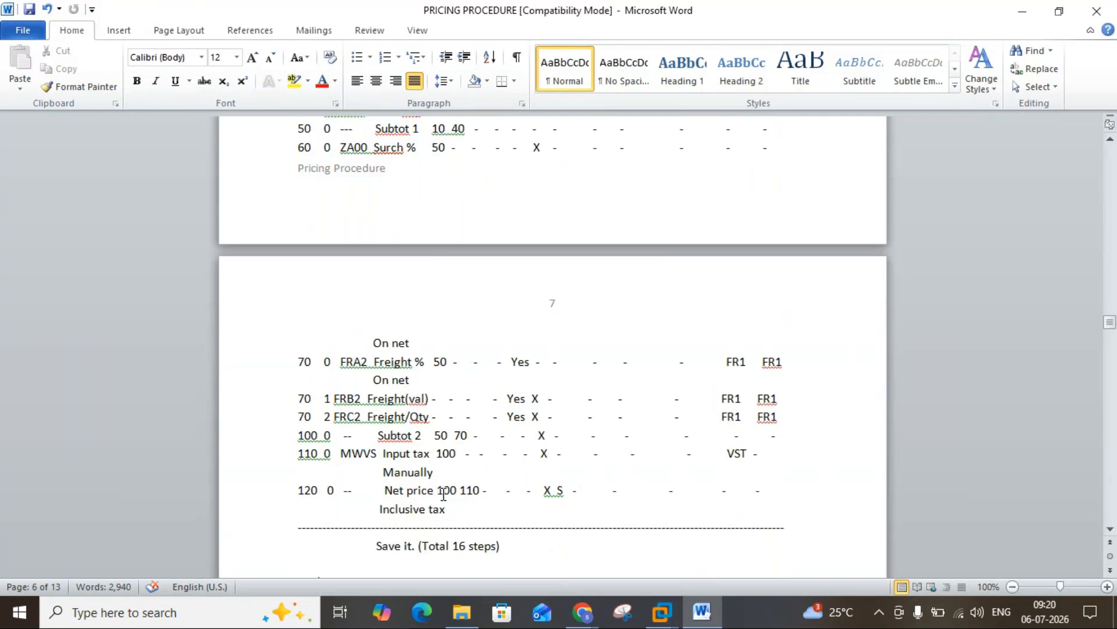
click(703, 615)
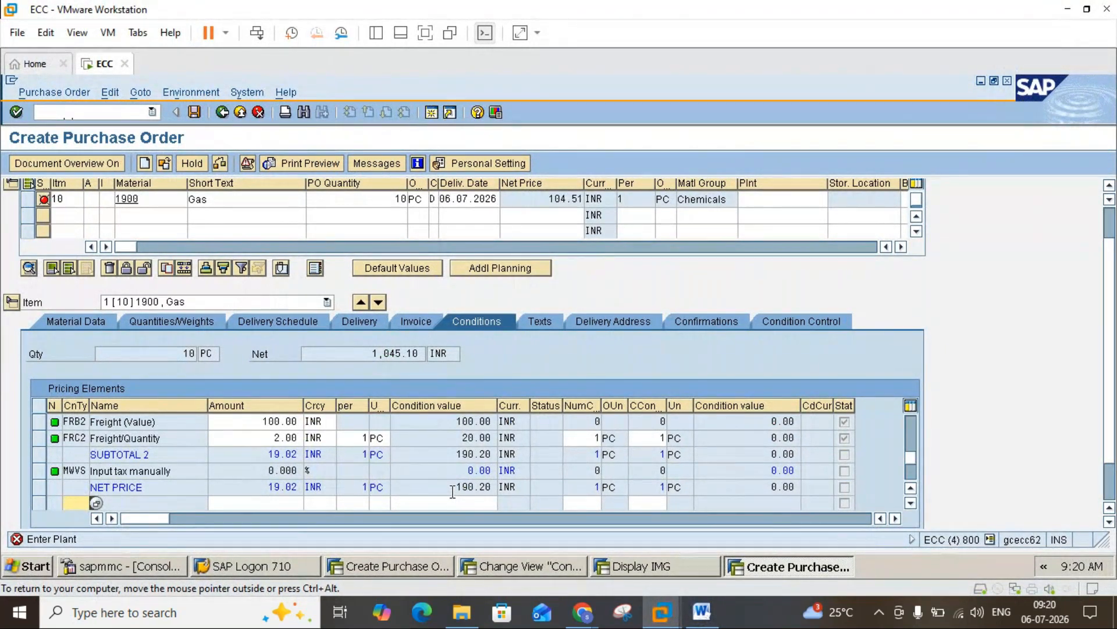
Open the pricing analysis of item 10, inspect procedure YM0000 with its condition types, and return to the purchase order
click(1111, 522)
click(1110, 522)
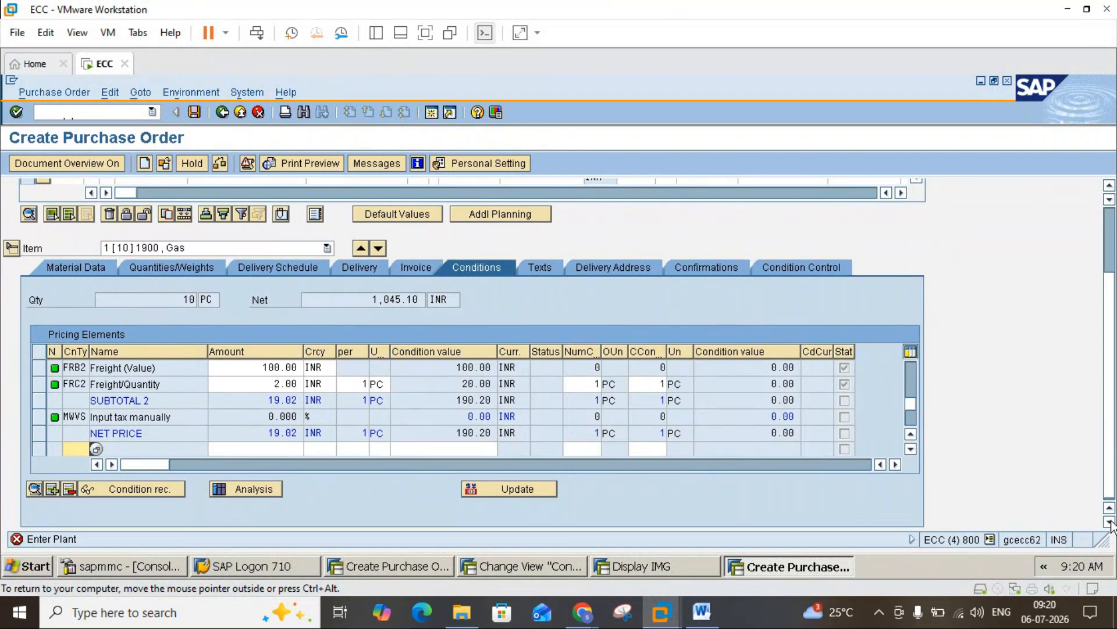
click(269, 490)
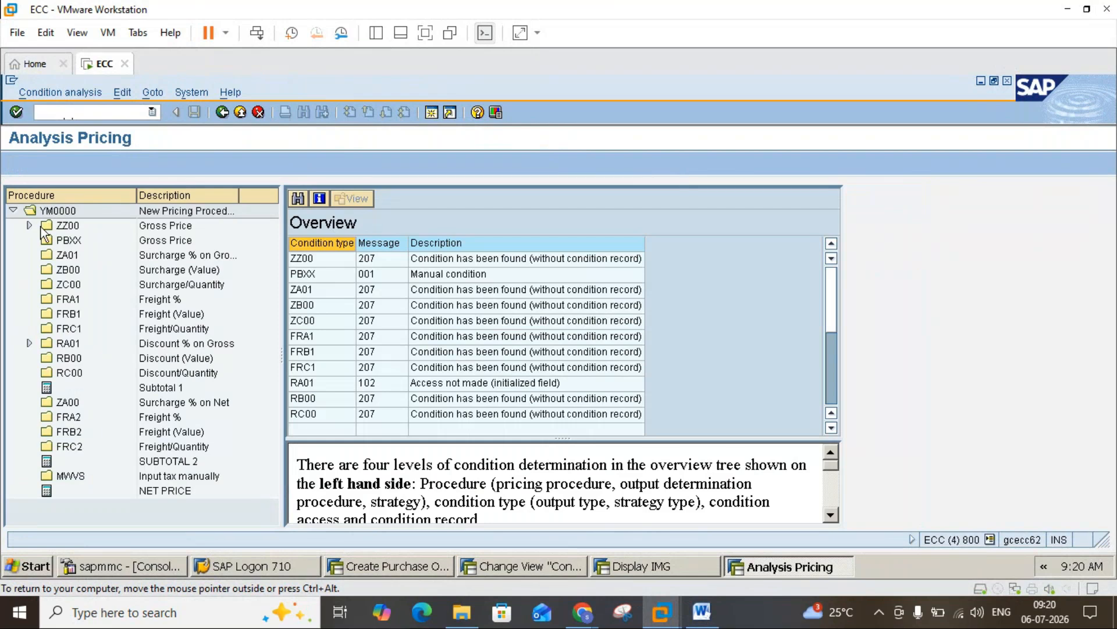
click(54, 211)
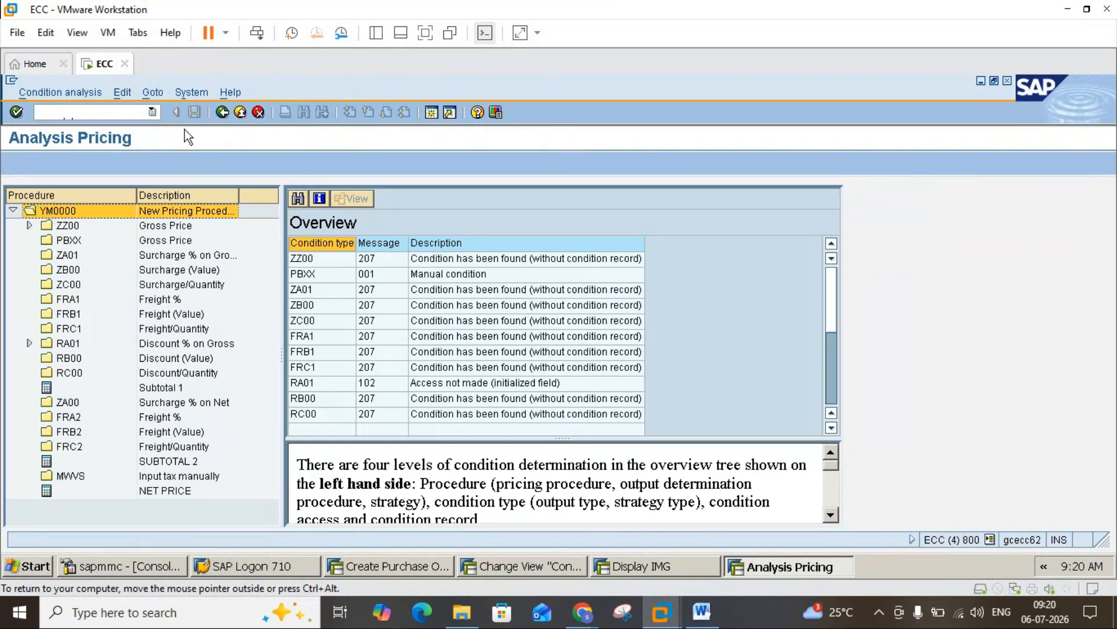
click(222, 112)
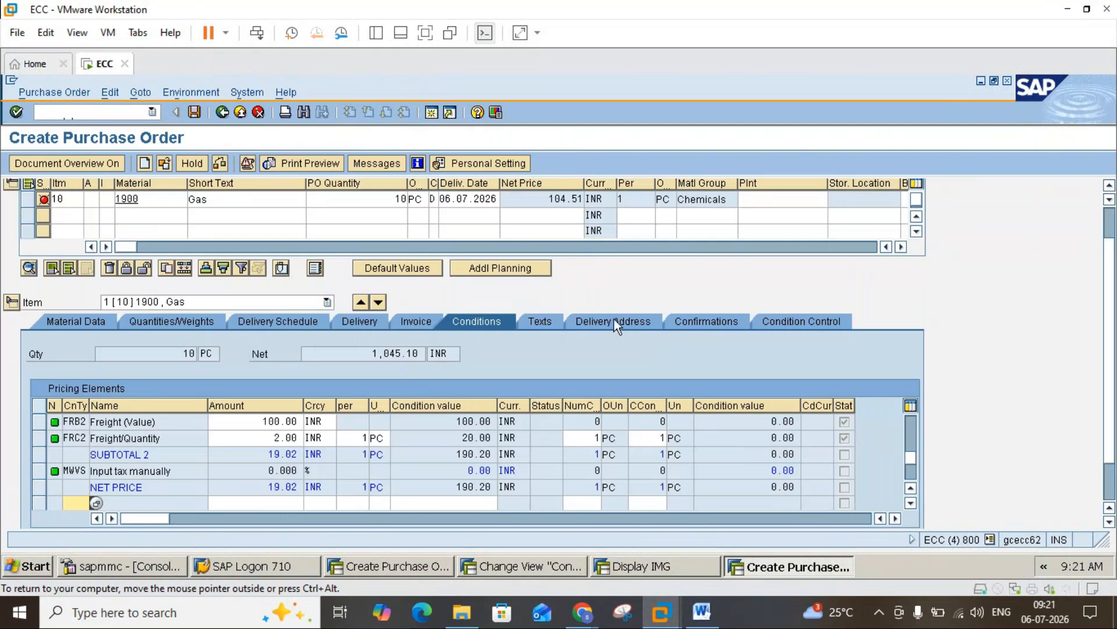
Read the Step 4 purchase order instructions in the Word document, covering pricing analysis, freight vendor, tax code and saving
click(702, 612)
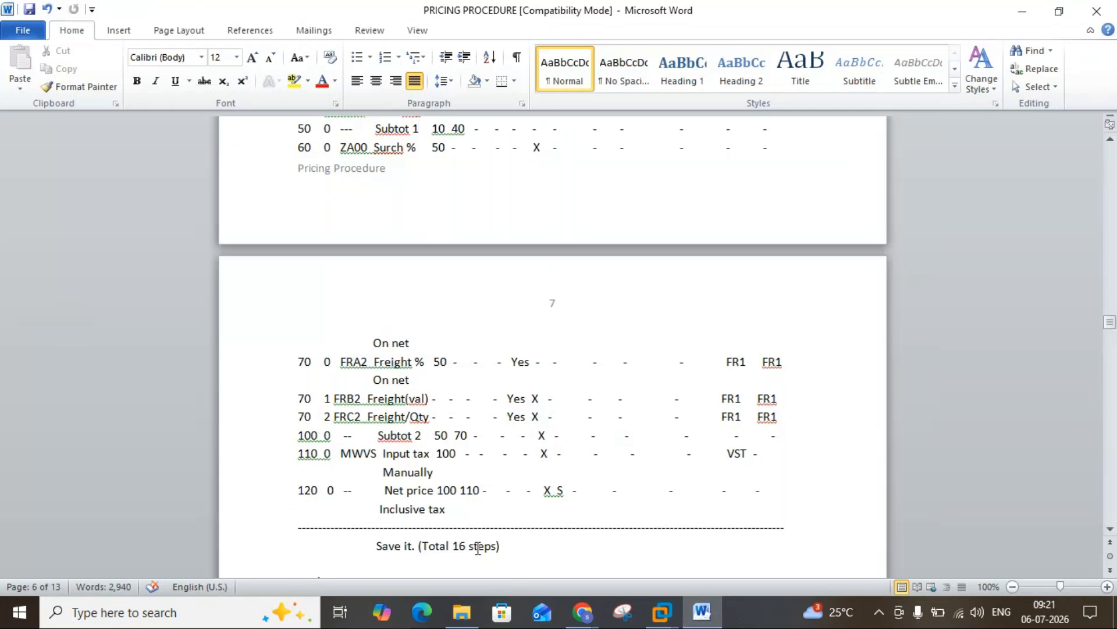
click(1113, 453)
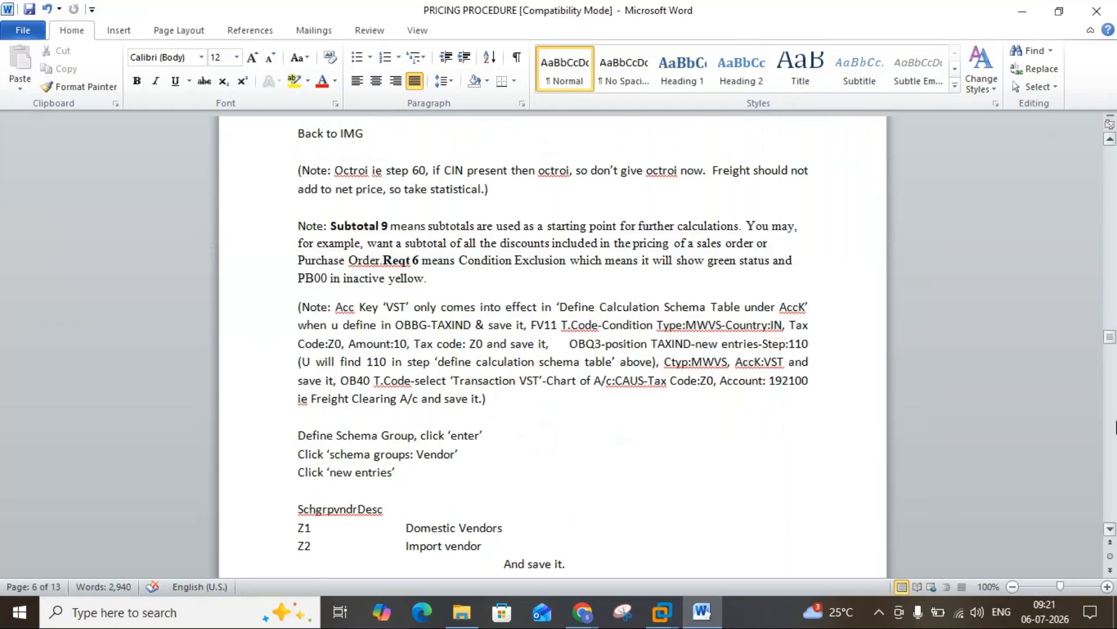
click(1113, 453)
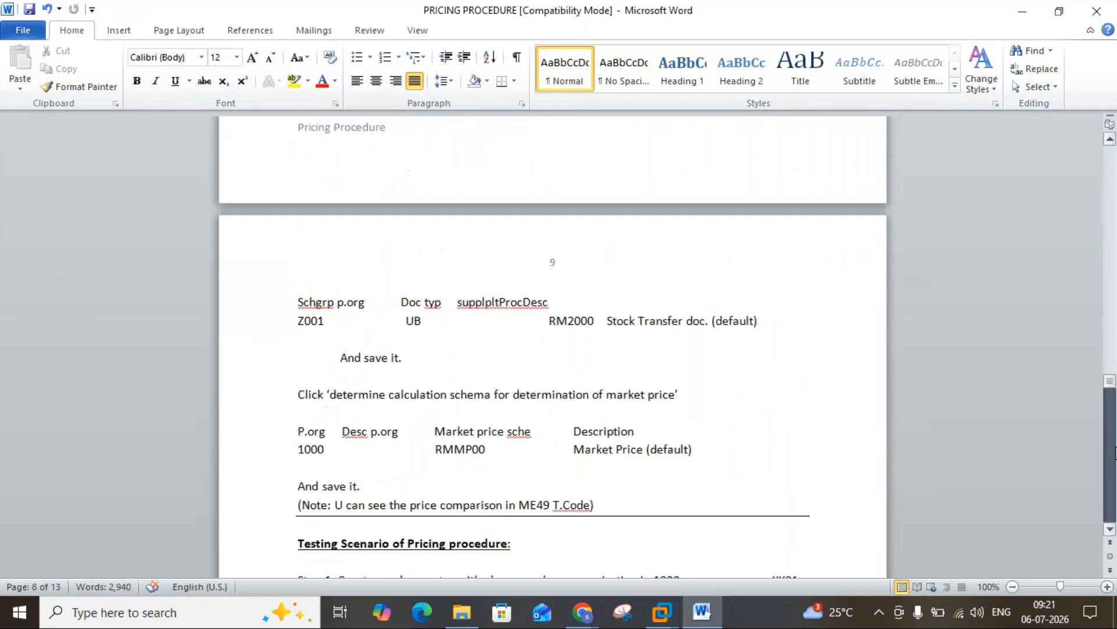
click(1112, 453)
click(1113, 453)
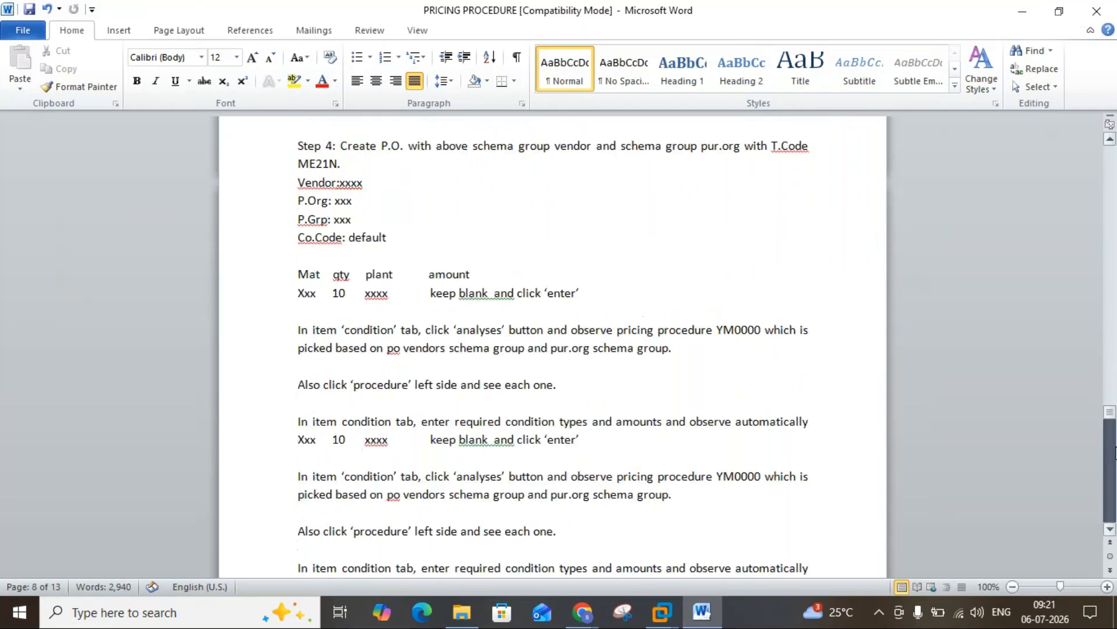
click(1113, 453)
click(1112, 347)
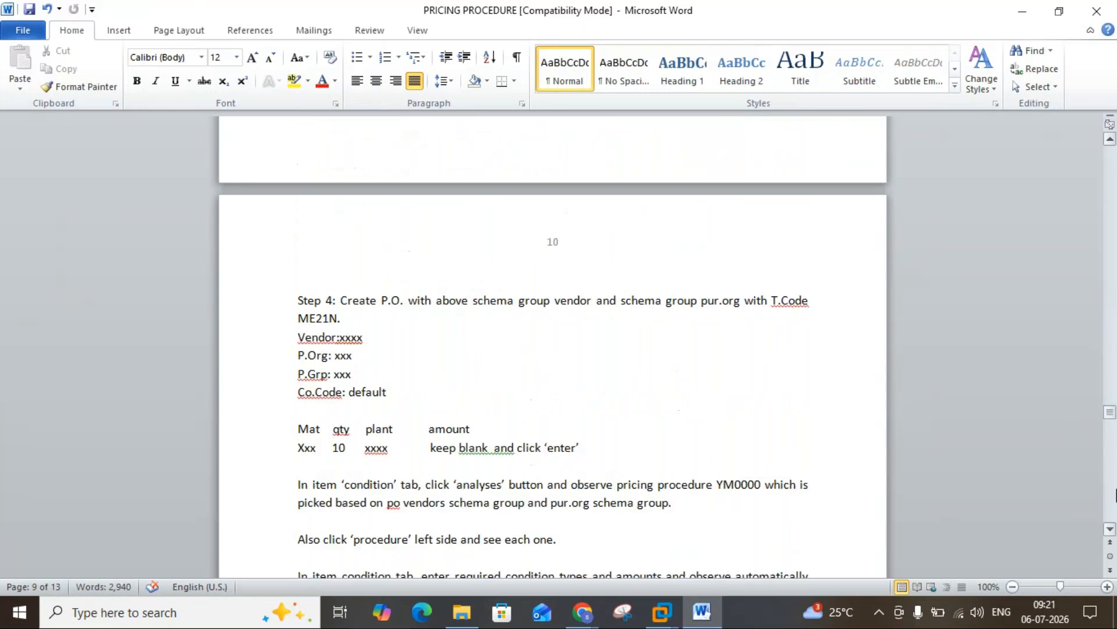
click(1111, 529)
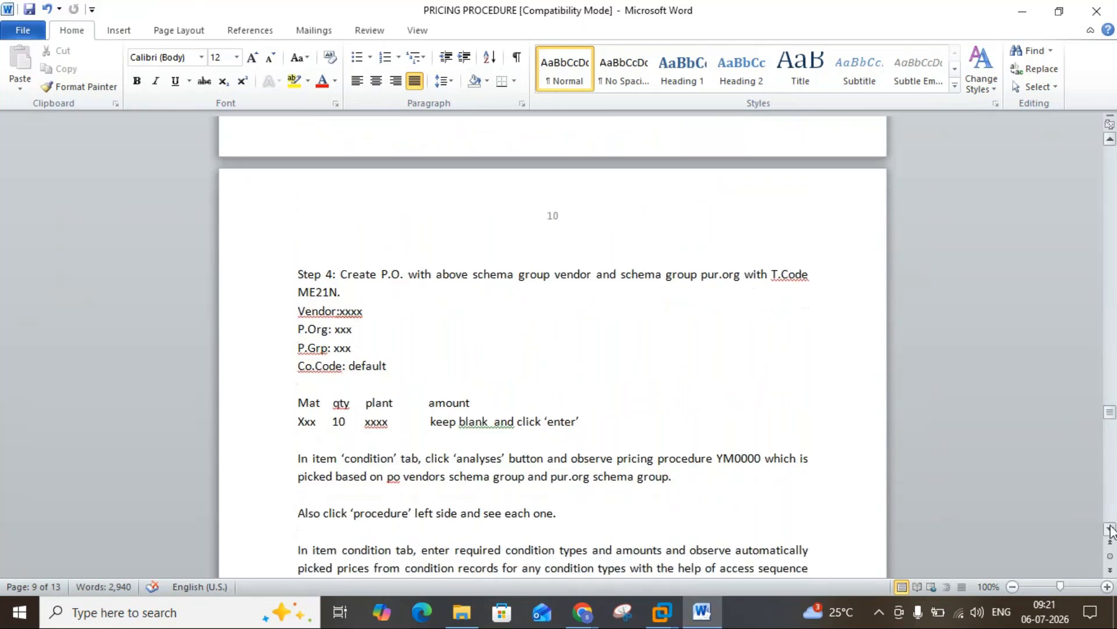
scroll(1110, 528, down, 3)
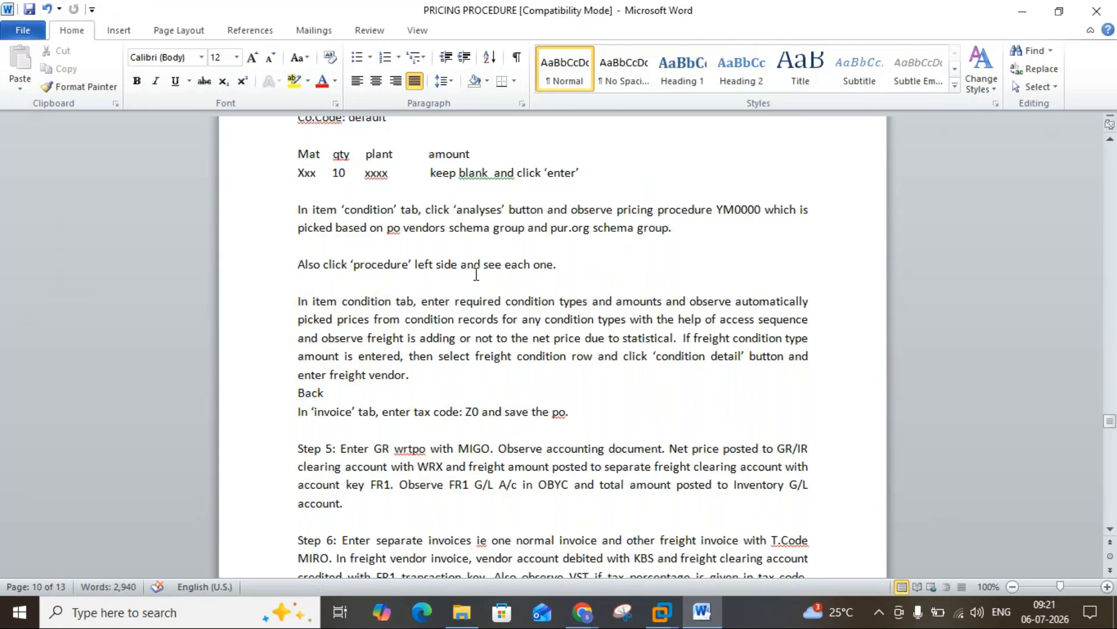
Switch back to the SAP purchase order, try to save it, and choose to edit the faulty document
click(702, 620)
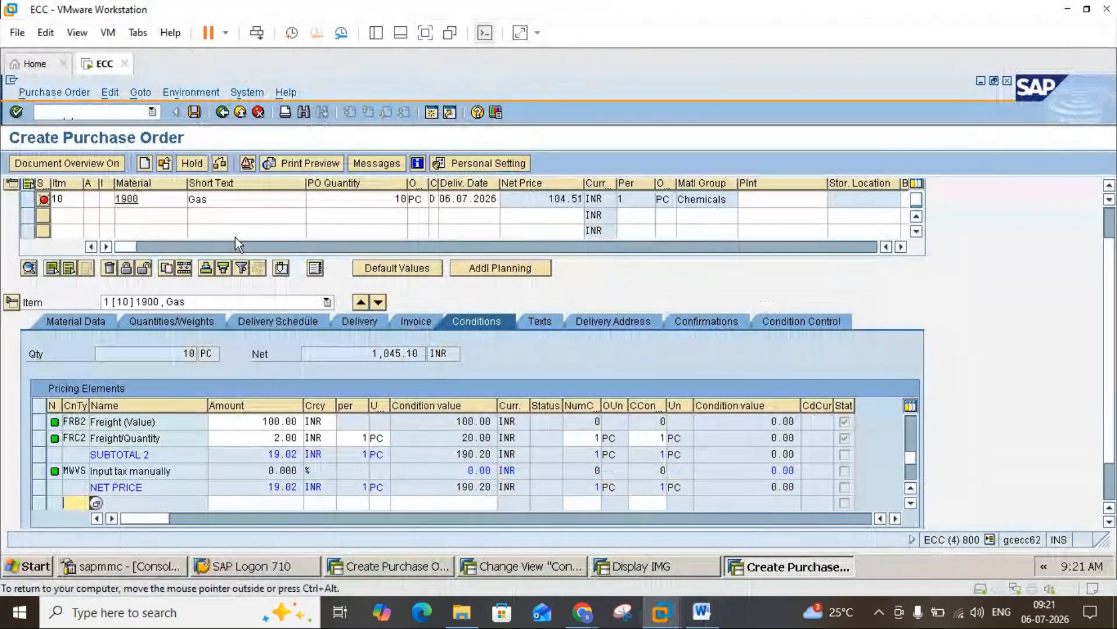
click(195, 112)
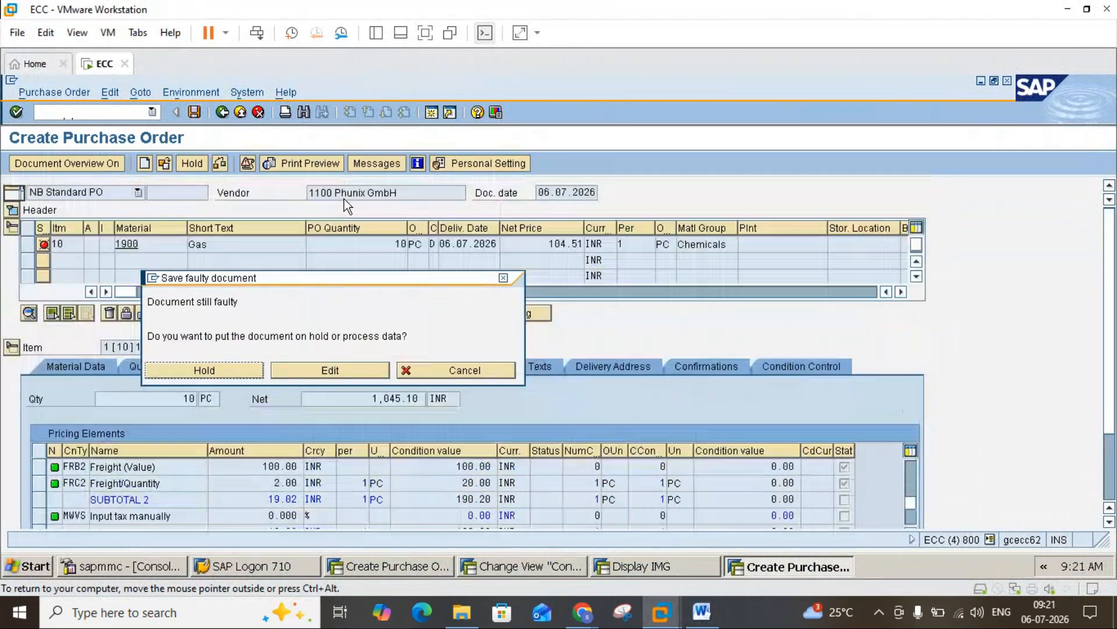
click(351, 369)
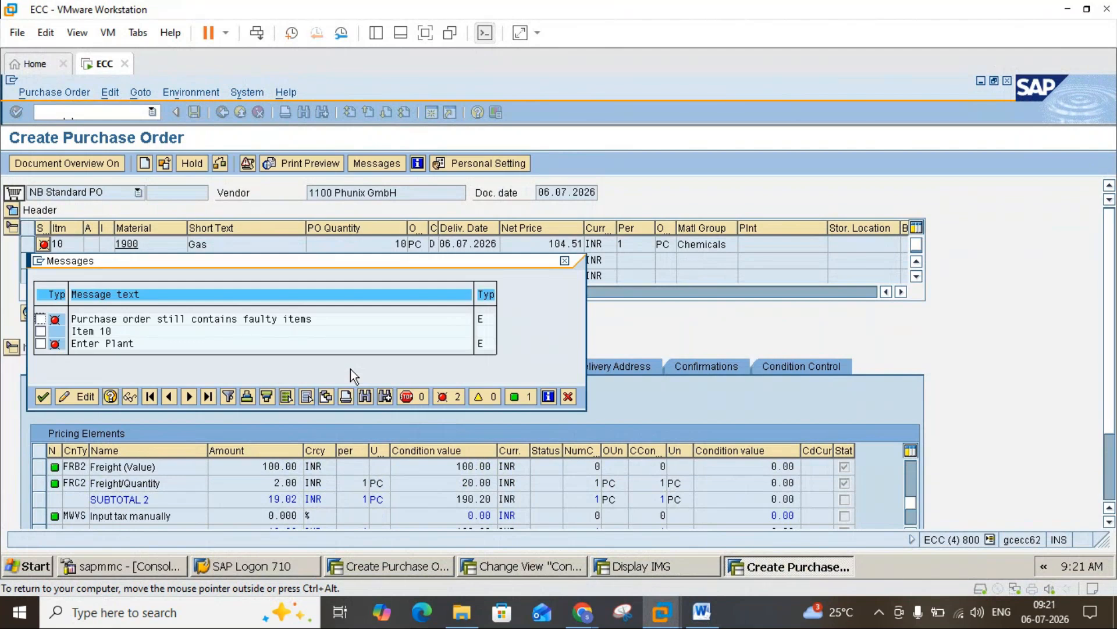
Close the message list and assign plant 1000 and storage location 0001 to item 10 of the purchase order
click(564, 260)
click(767, 198)
text(1000)
key(Return)
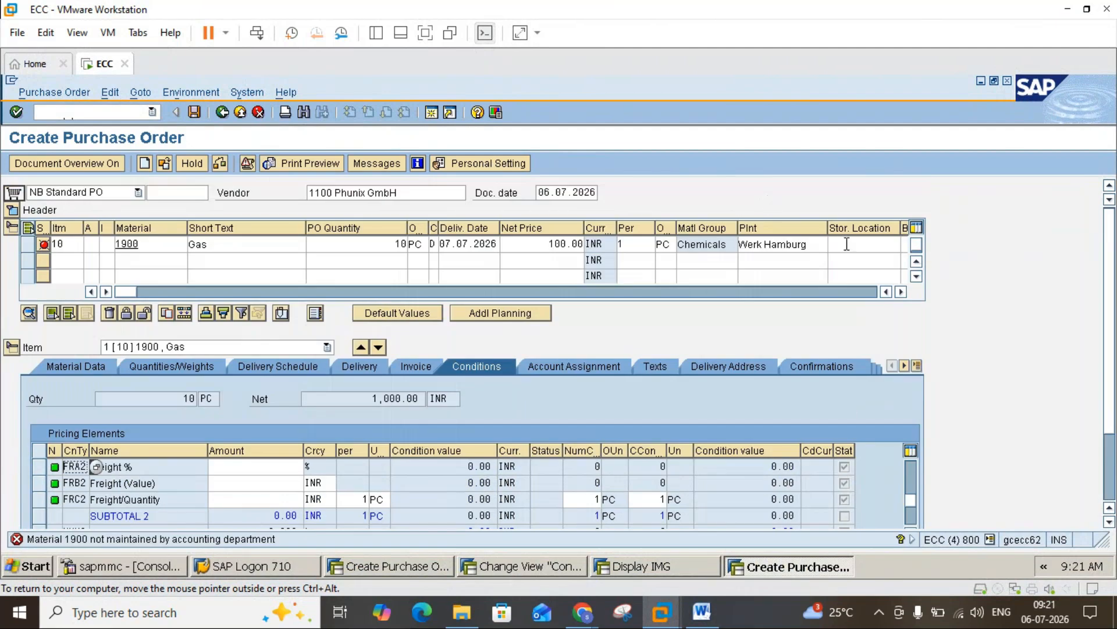
click(848, 244)
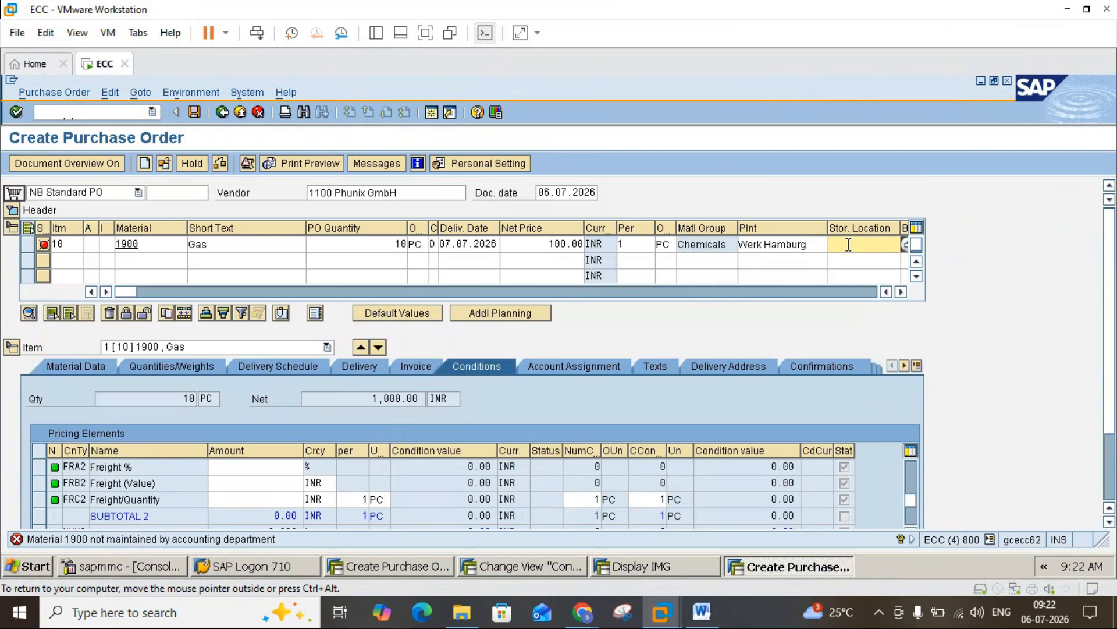
text(0001)
key(Return)
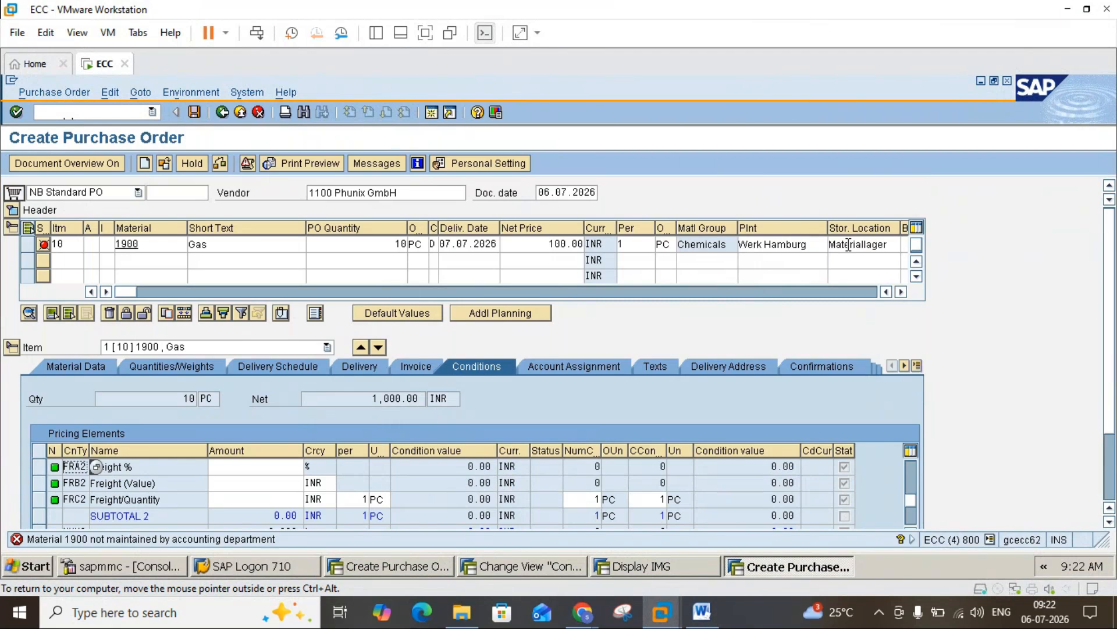
Open the long text of the accounting error for material 1900, read its diagnosis, and close the help window
double_click(190, 543)
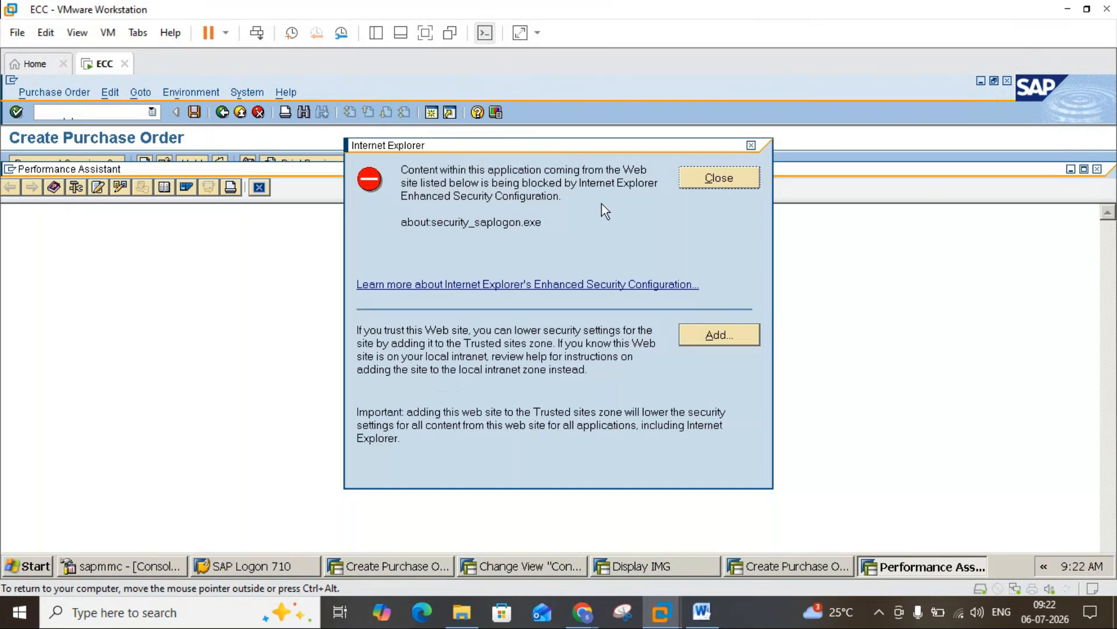
click(714, 179)
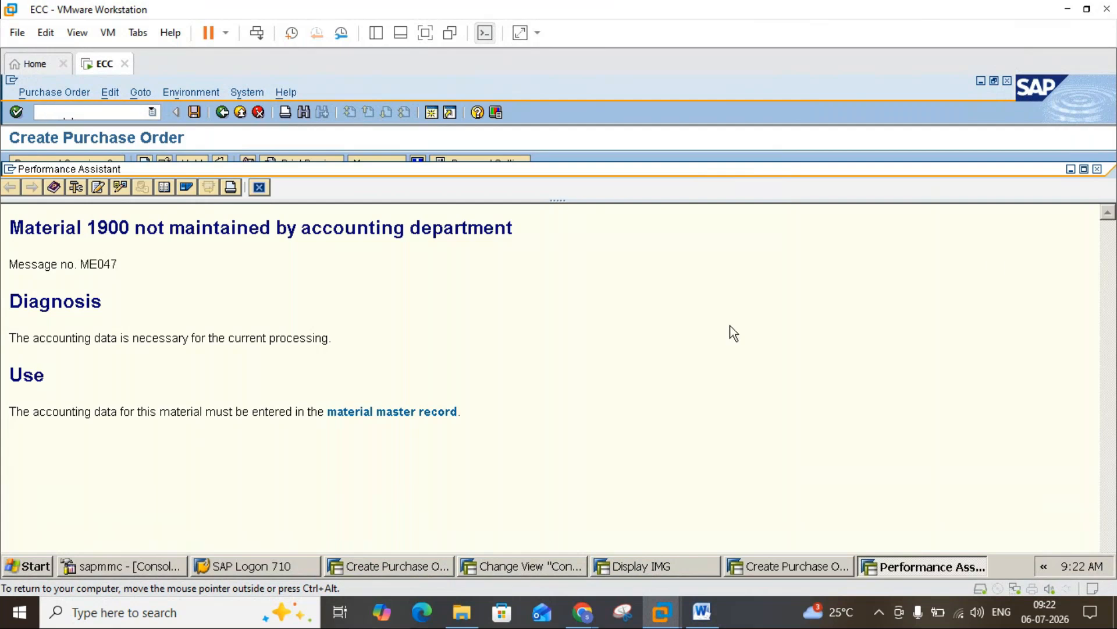
click(1097, 169)
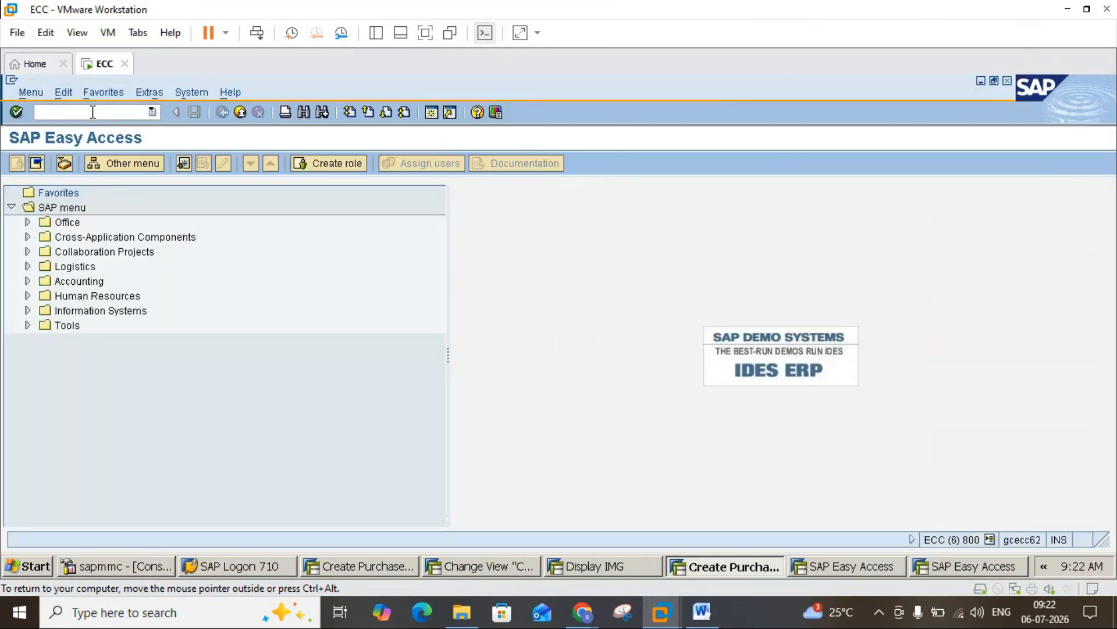
Start transaction MM50 in a new session and list material 1900 with maintenance status B (Accounting) for extension
text(mm50)
key(Return)
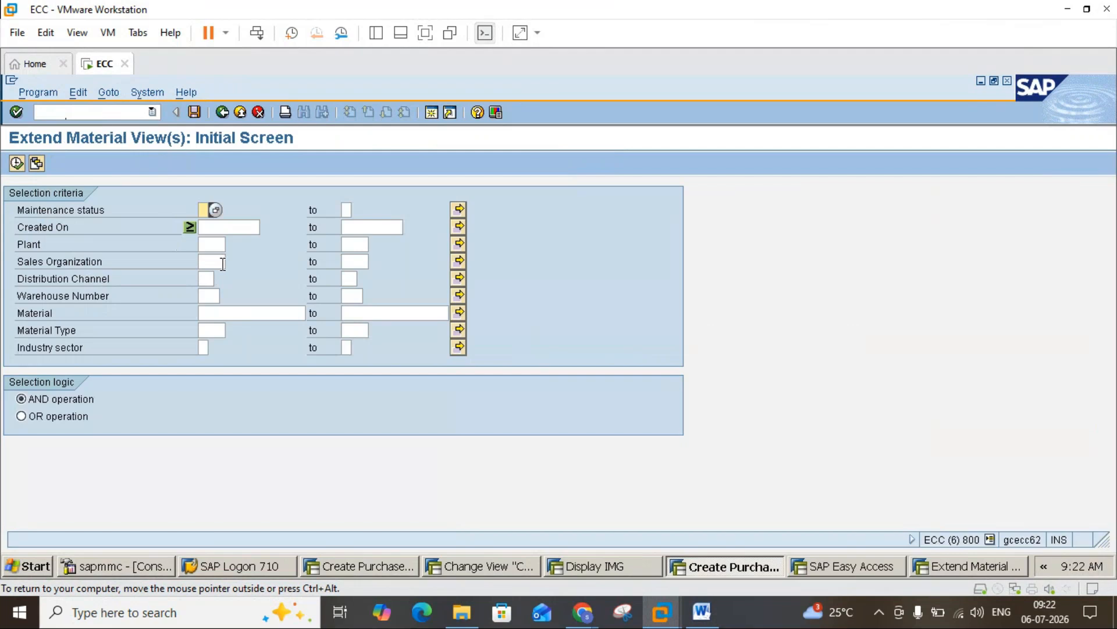
click(216, 313)
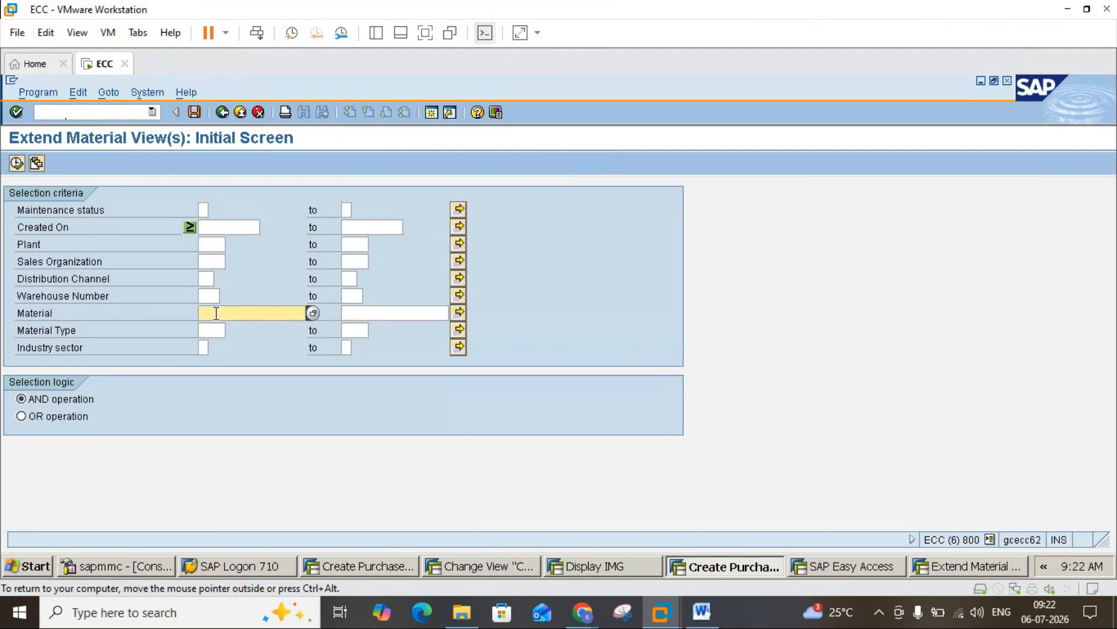
text(1900)
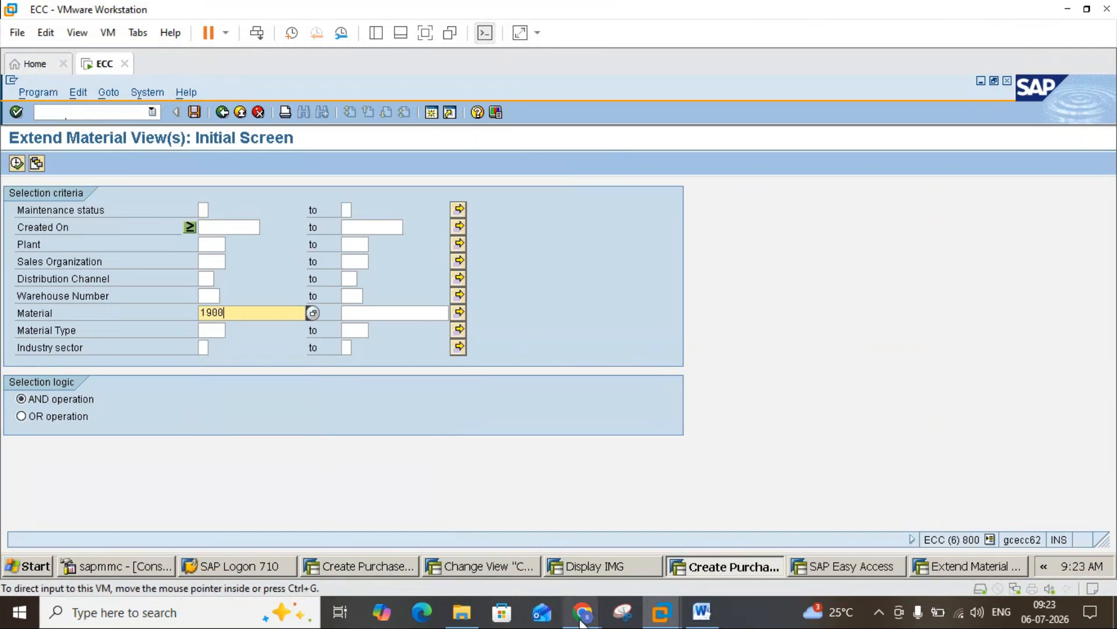
mouse_move(583, 620)
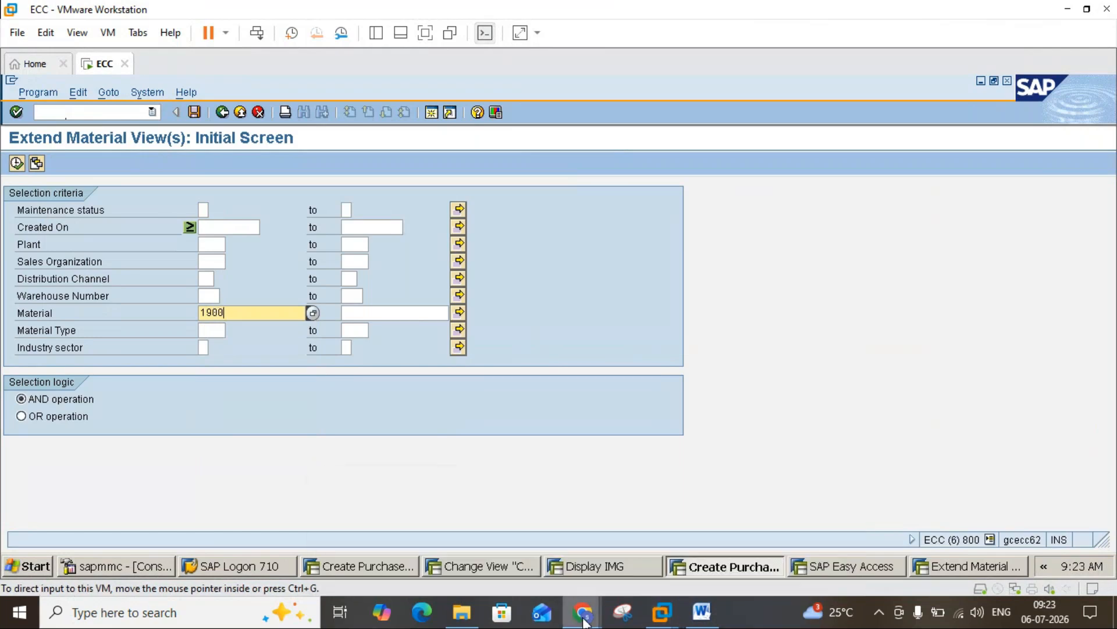
click(202, 208)
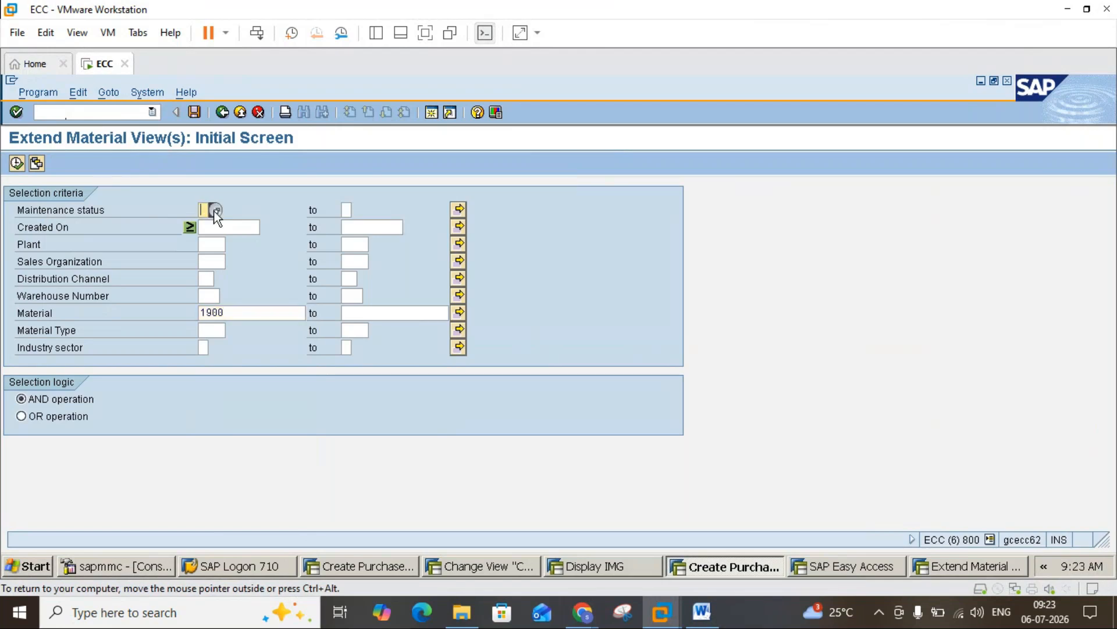
click(214, 211)
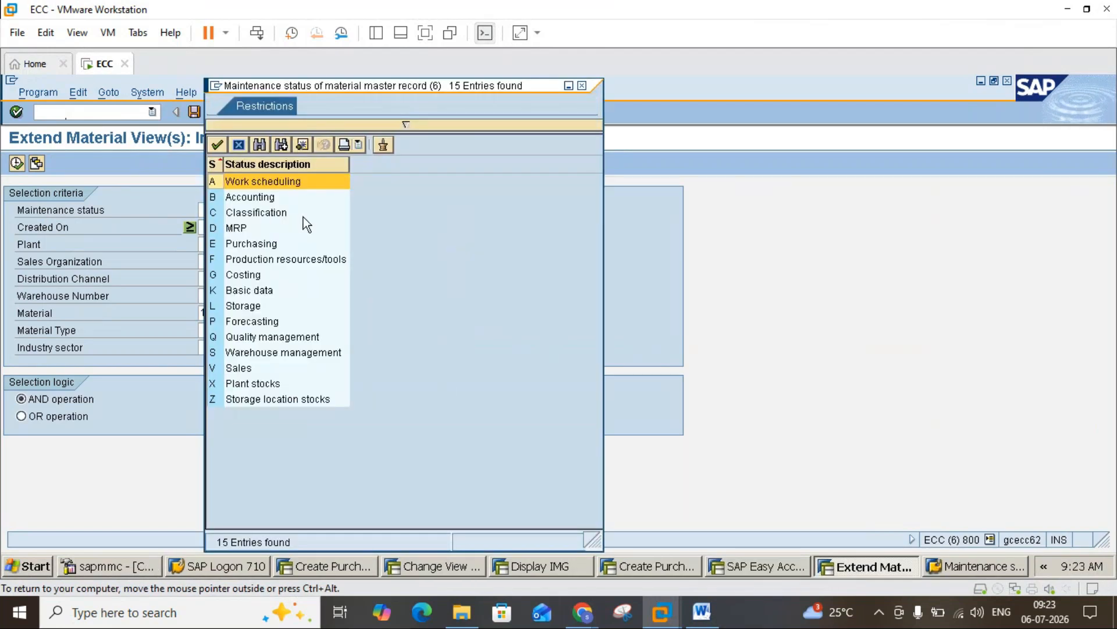
click(249, 199)
double_click(249, 200)
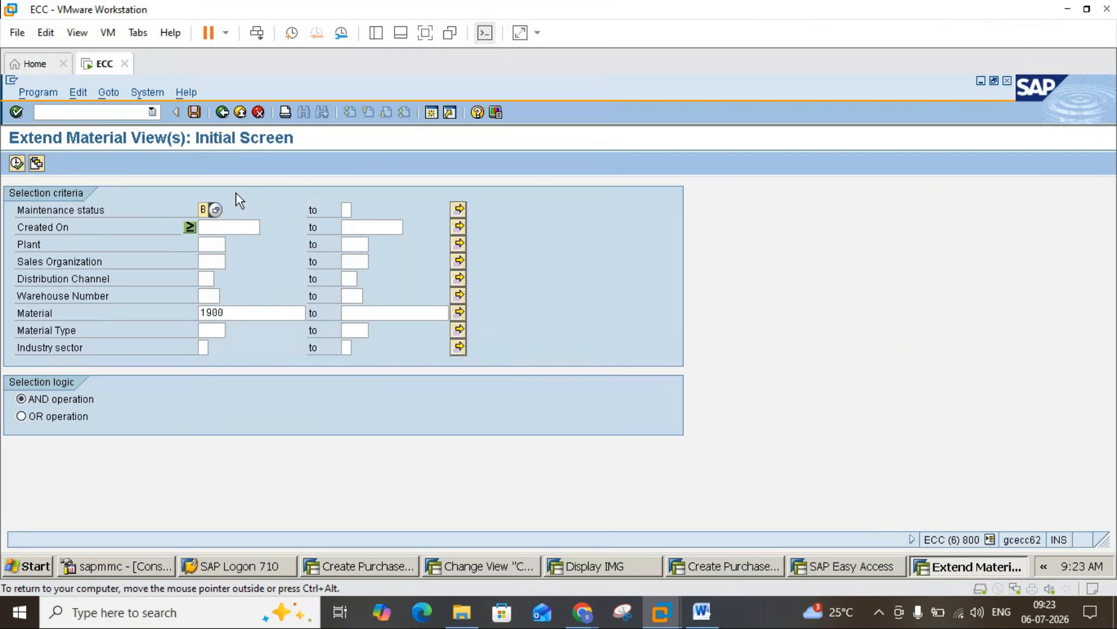
click(17, 163)
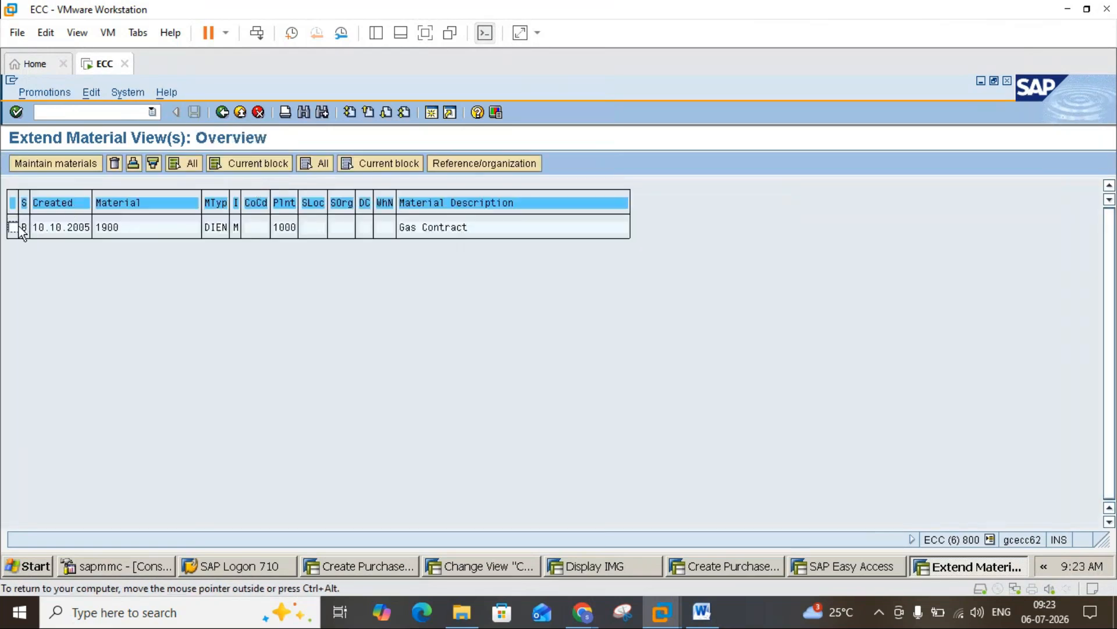
Extend material 1900 in plant 1000 with accounting data using valuation class 3200, save it, and exit the overview
click(48, 164)
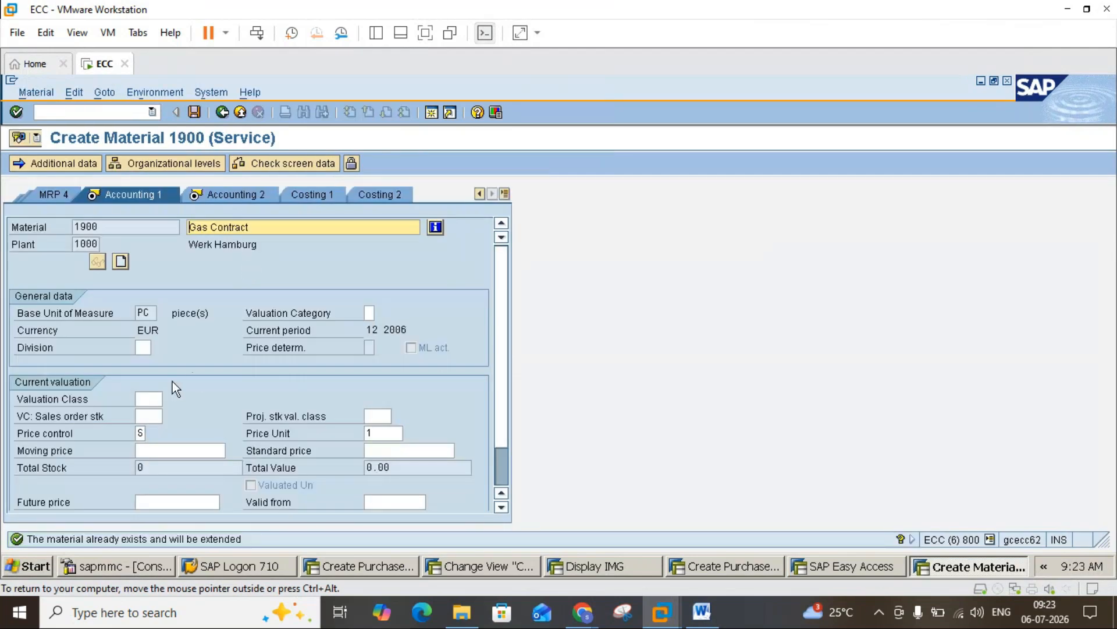
click(148, 399)
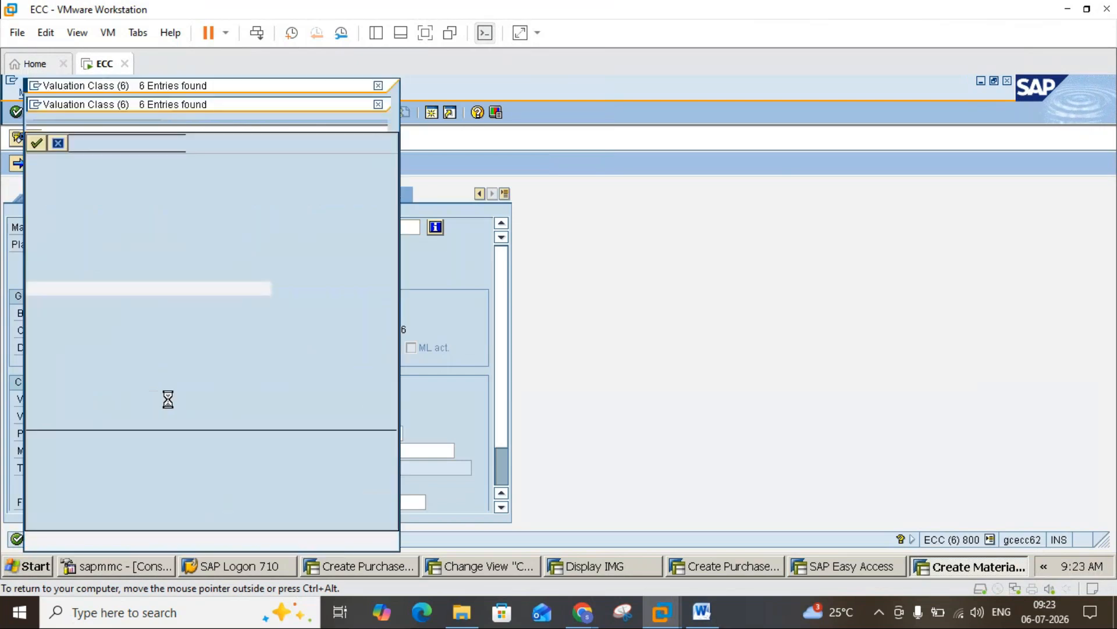
click(169, 399)
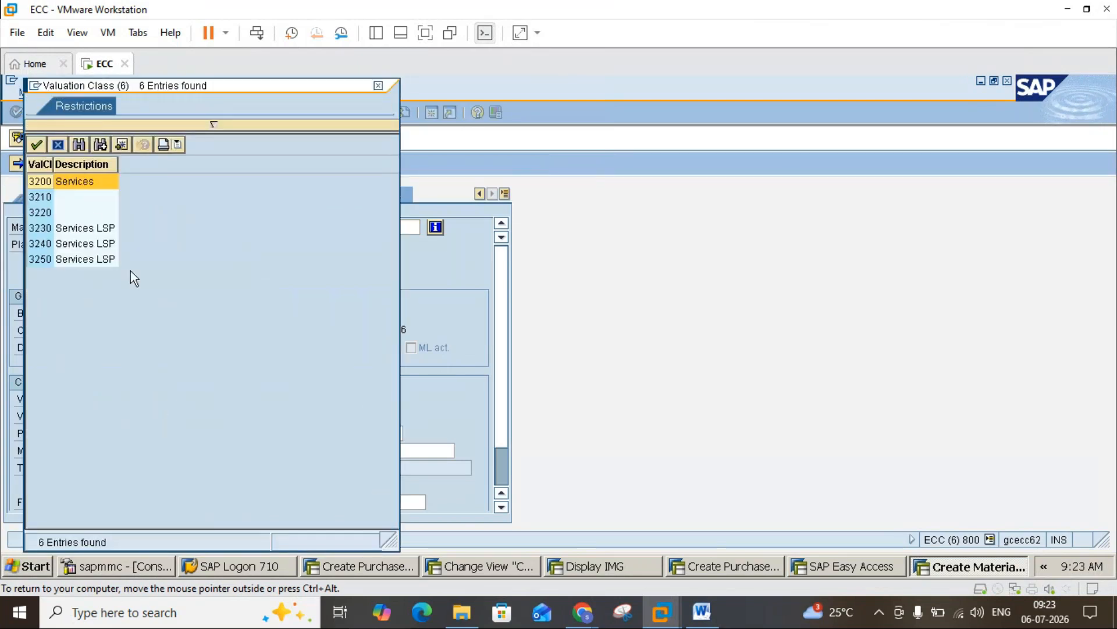
double_click(44, 184)
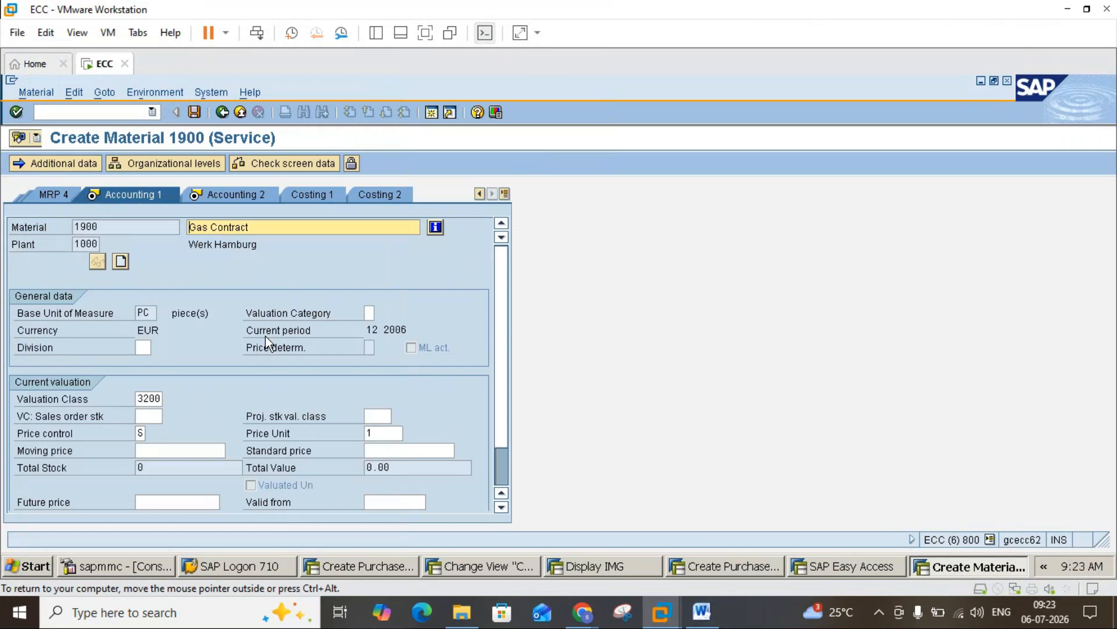
key(Return)
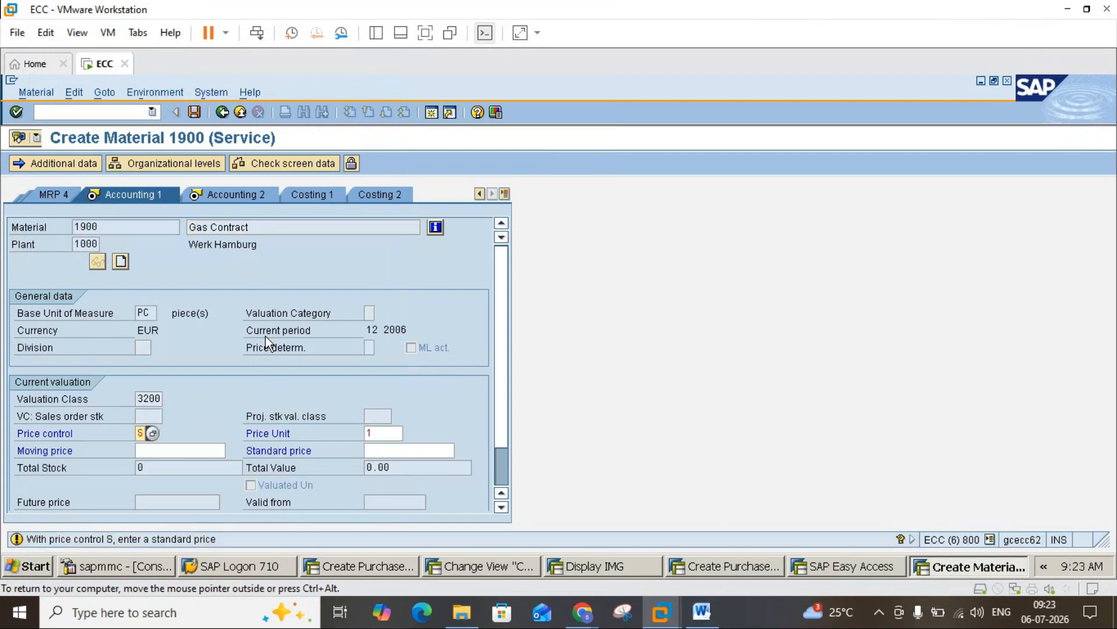
click(195, 116)
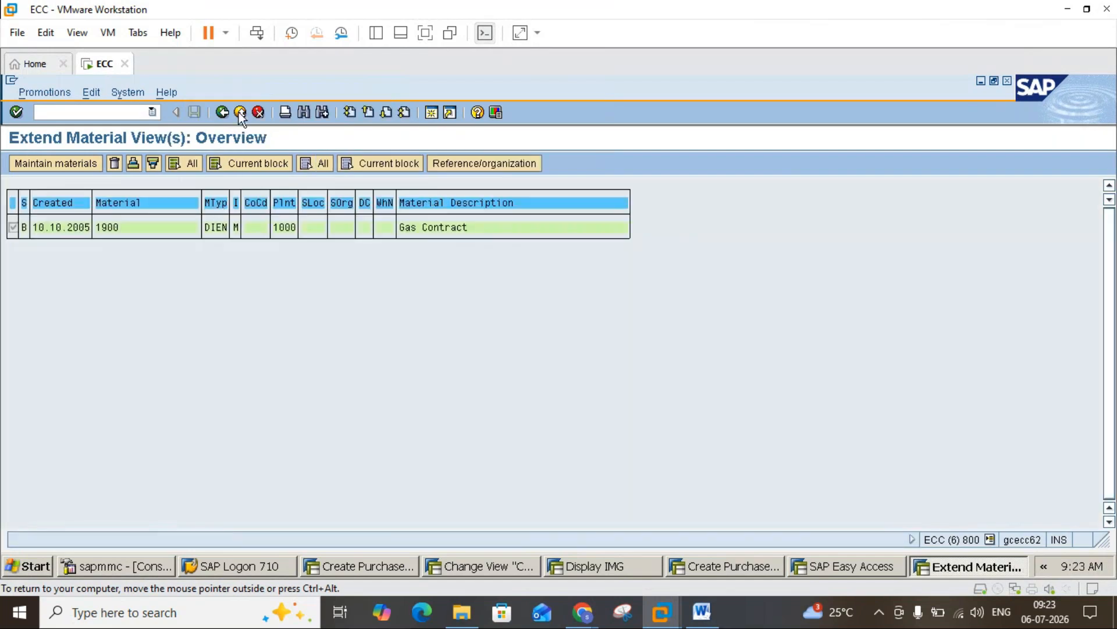
click(239, 113)
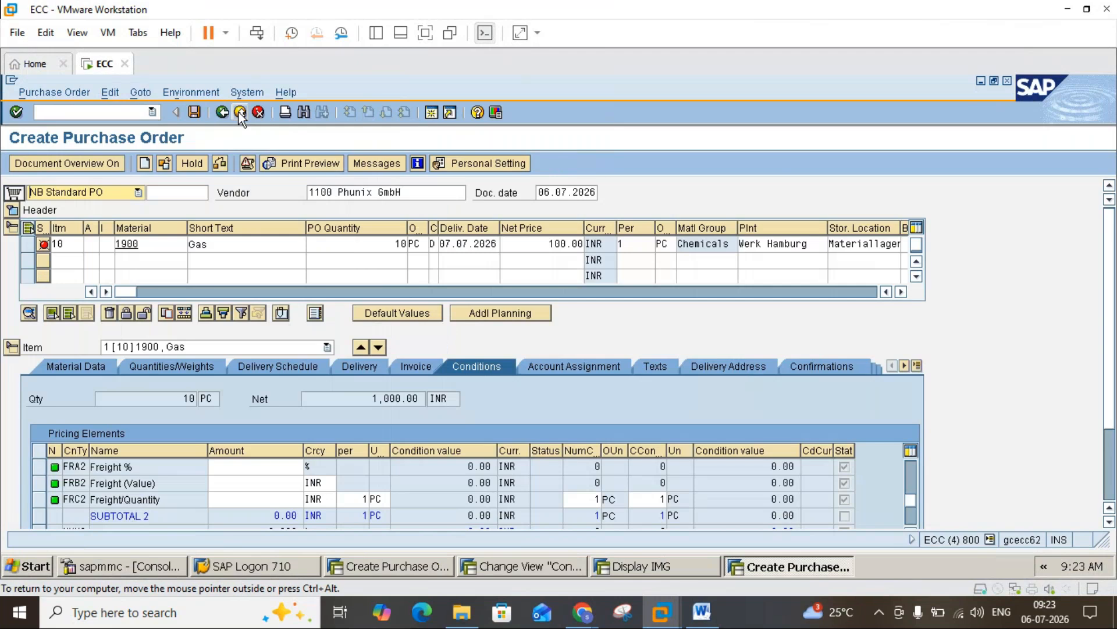
Leave the faulty purchase order without saving and start a new one with transaction ME21N
click(240, 114)
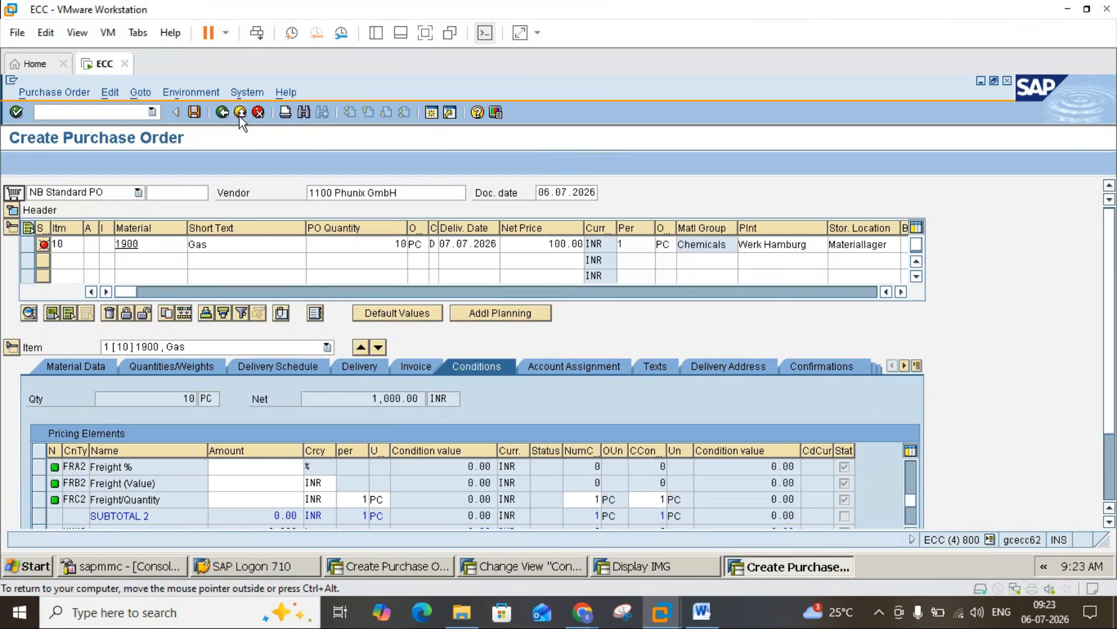
click(284, 349)
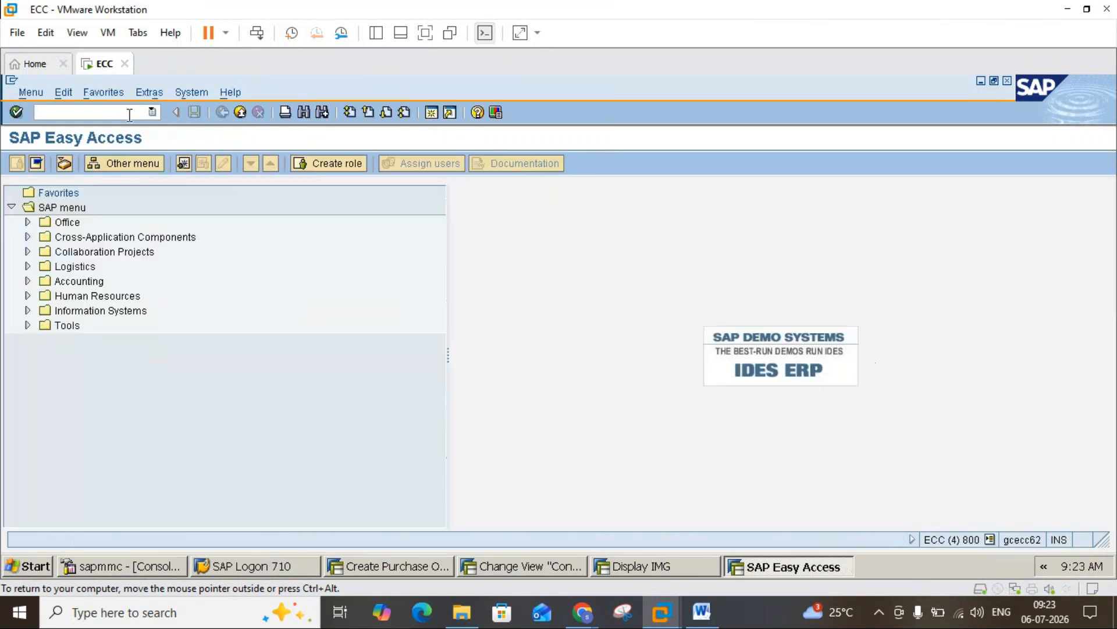
text(ME21N)
key(Return)
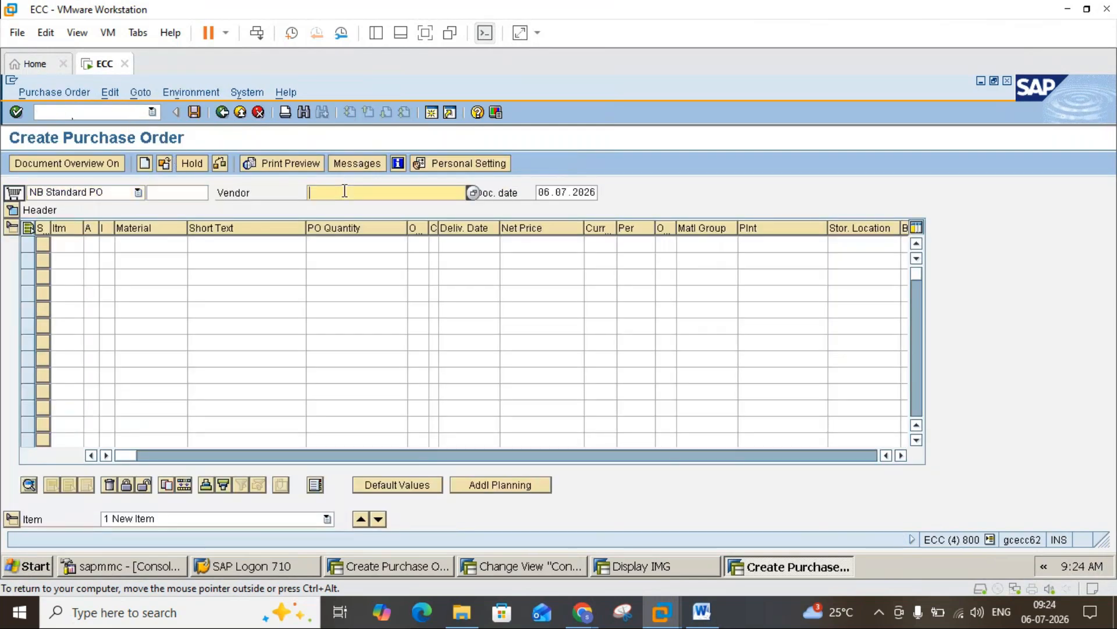
Set the vendor to 1100 Phunix GmbH, with purchasing organization 1000 and purchasing group 000
click(344, 191)
text(1)
click(338, 208)
key(Return)
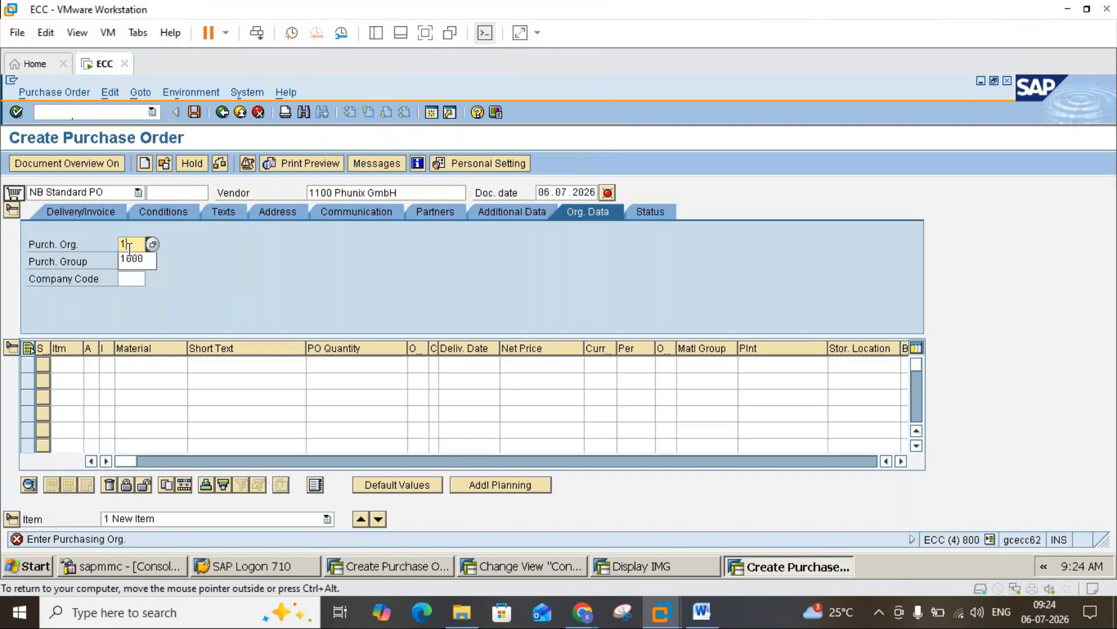
click(129, 260)
text(000)
key(Return)
Enter an item for material 1900 with quantity 10, plant 1000 and storage location 0001
click(150, 362)
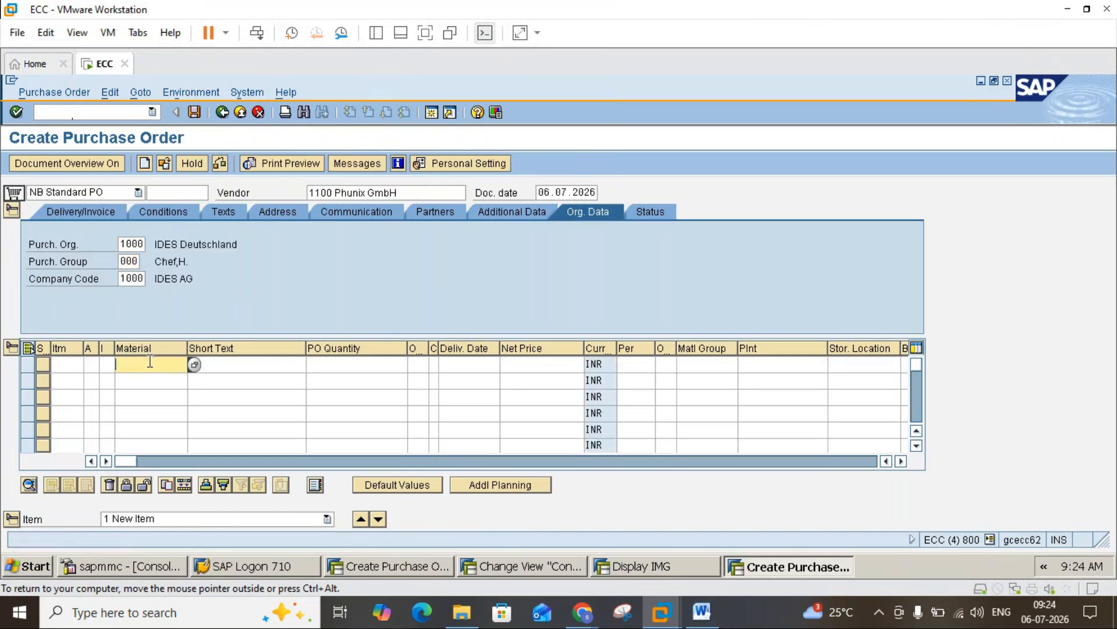
text(1)
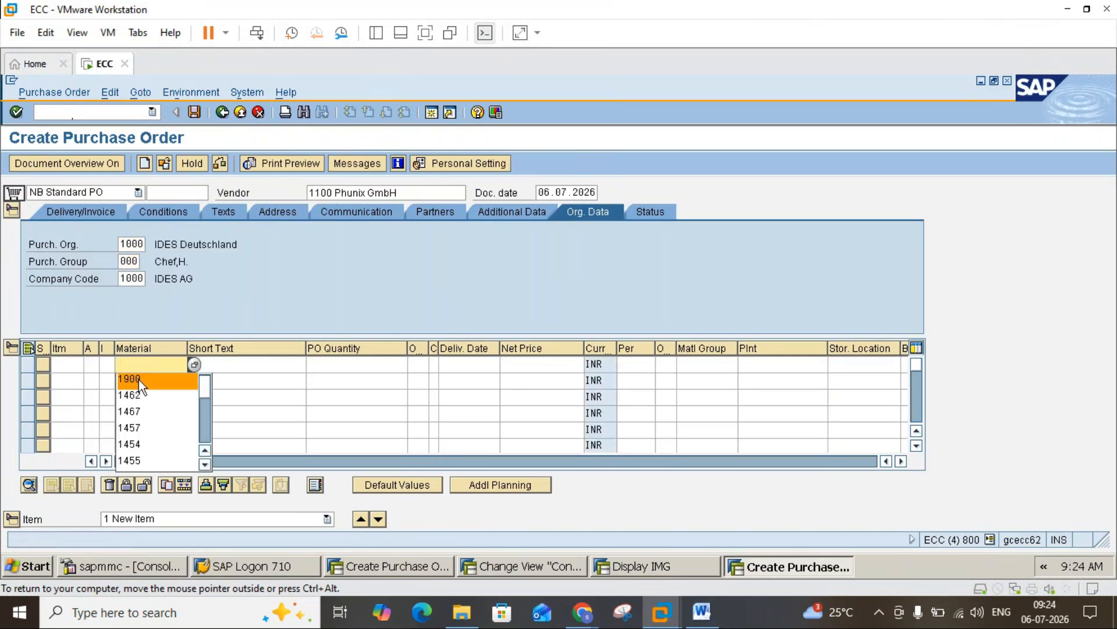
click(139, 379)
click(341, 367)
text(10)
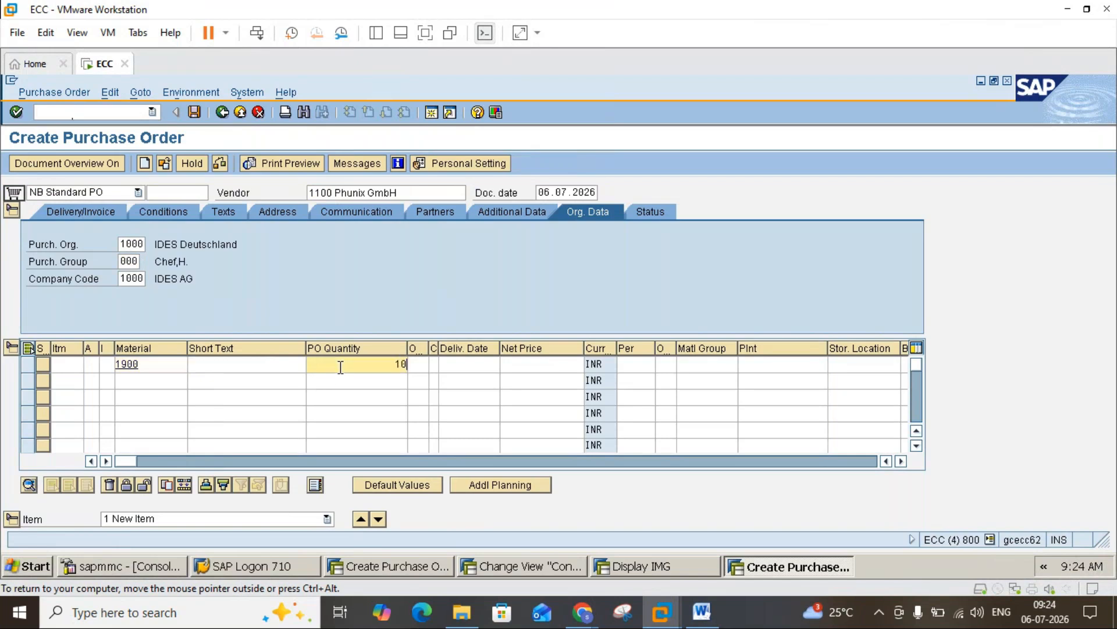
click(541, 366)
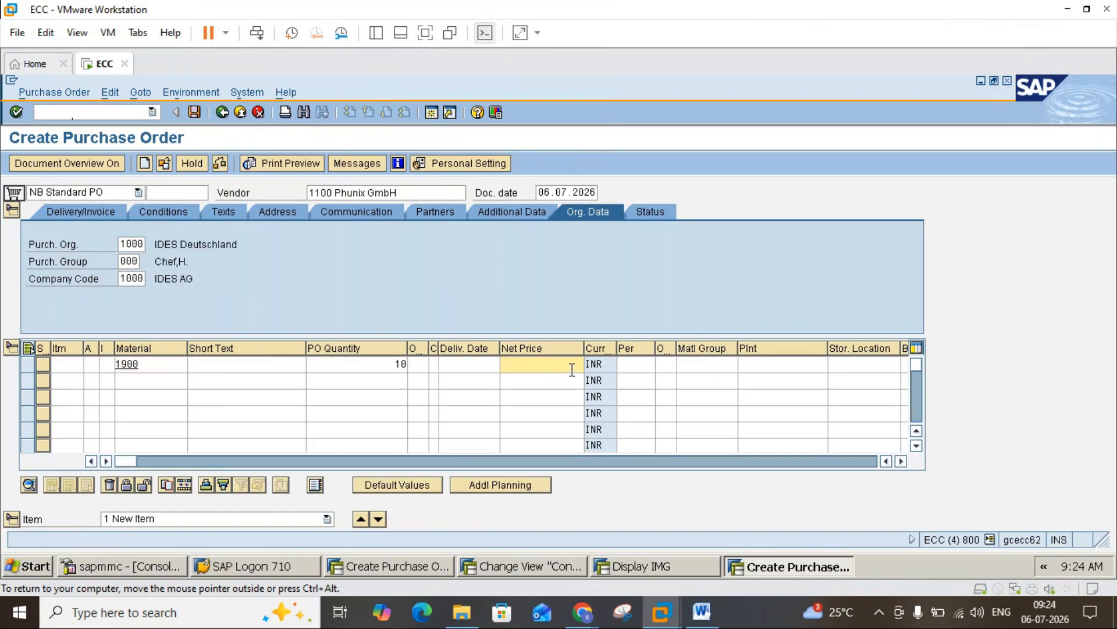
click(766, 362)
text(1000)
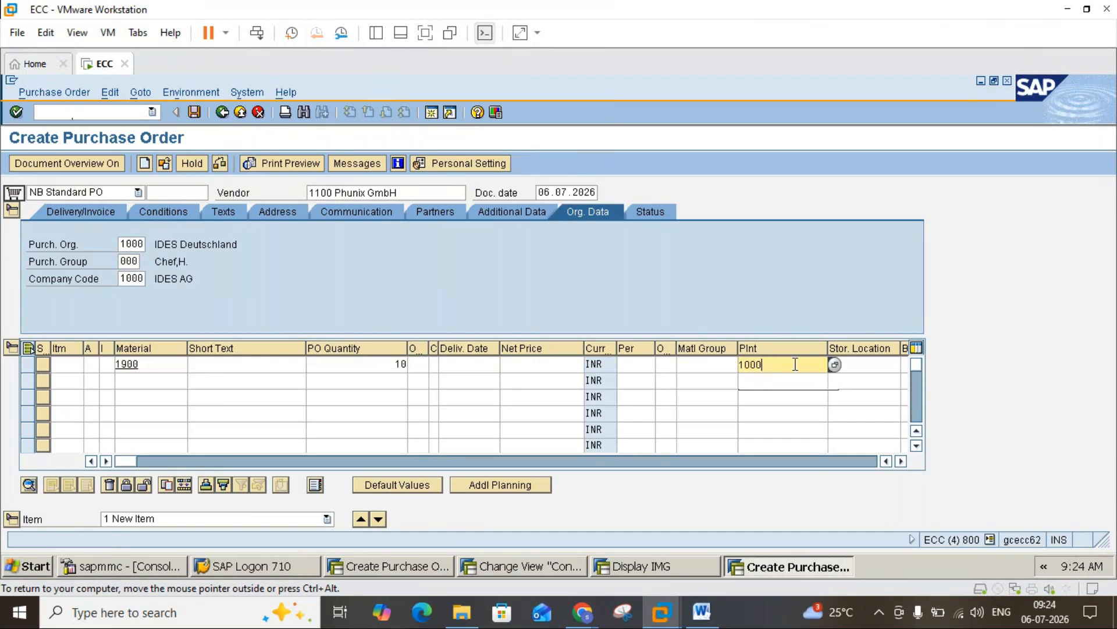
click(855, 362)
text(0001)
key(Return)
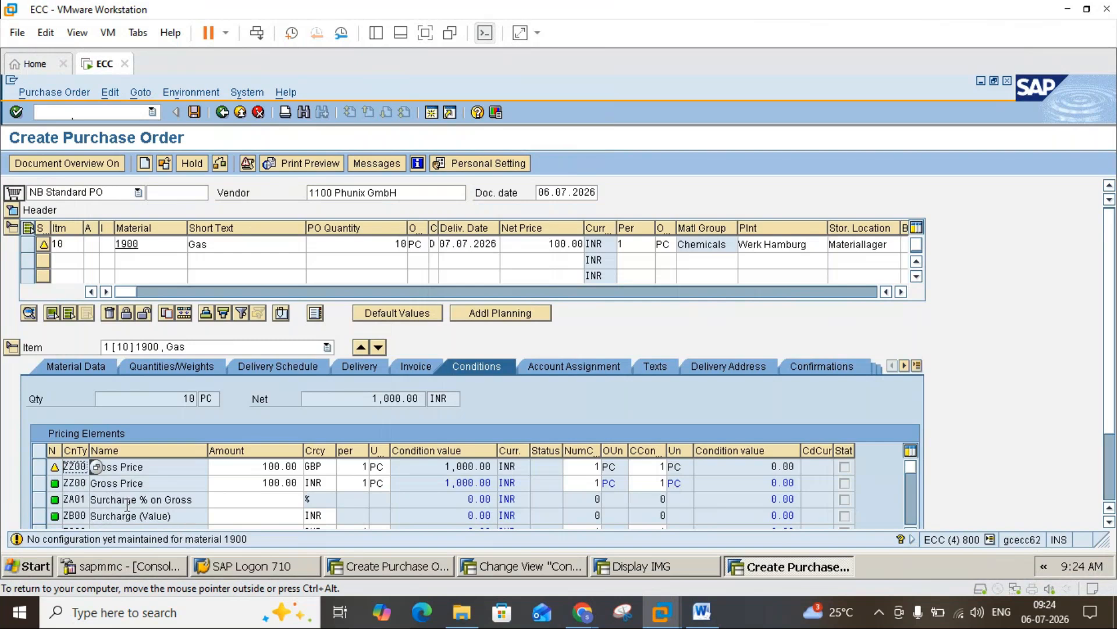
Enter the item's surcharge conditions: ZA01 at 2%, ZB00 at 10 INR, and ZC00 at 10 INR per piece
click(1109, 523)
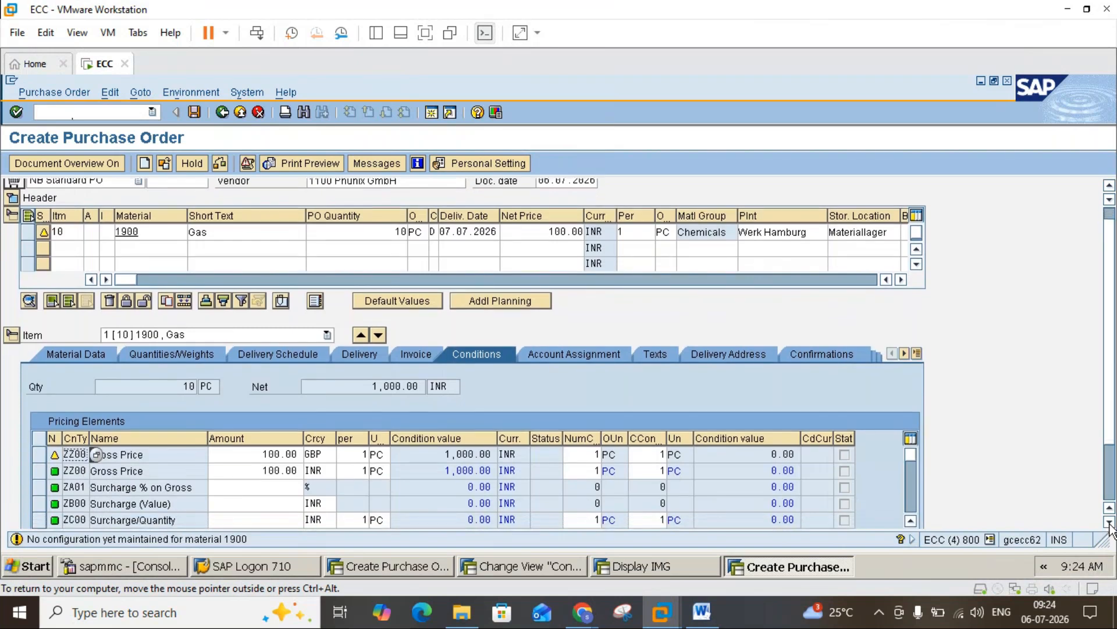
click(1110, 522)
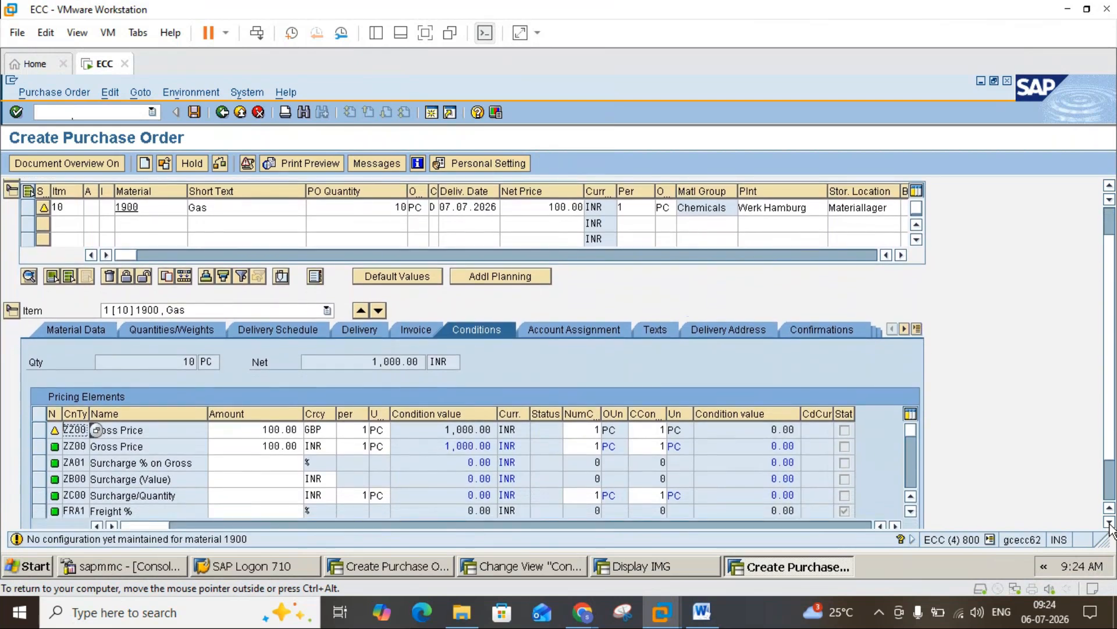
click(1109, 522)
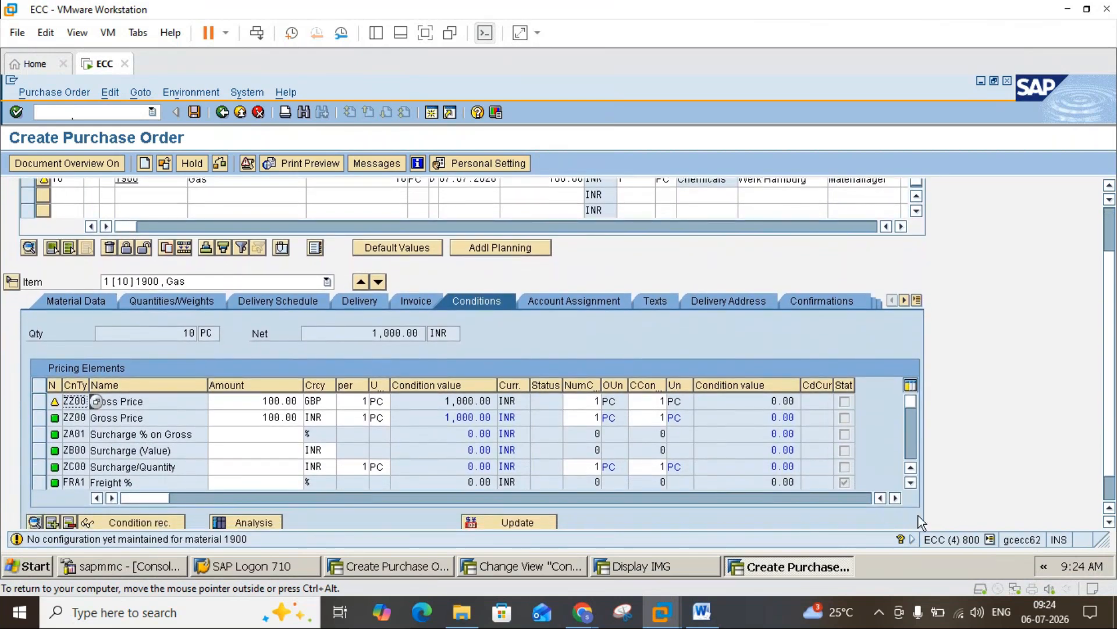
click(277, 430)
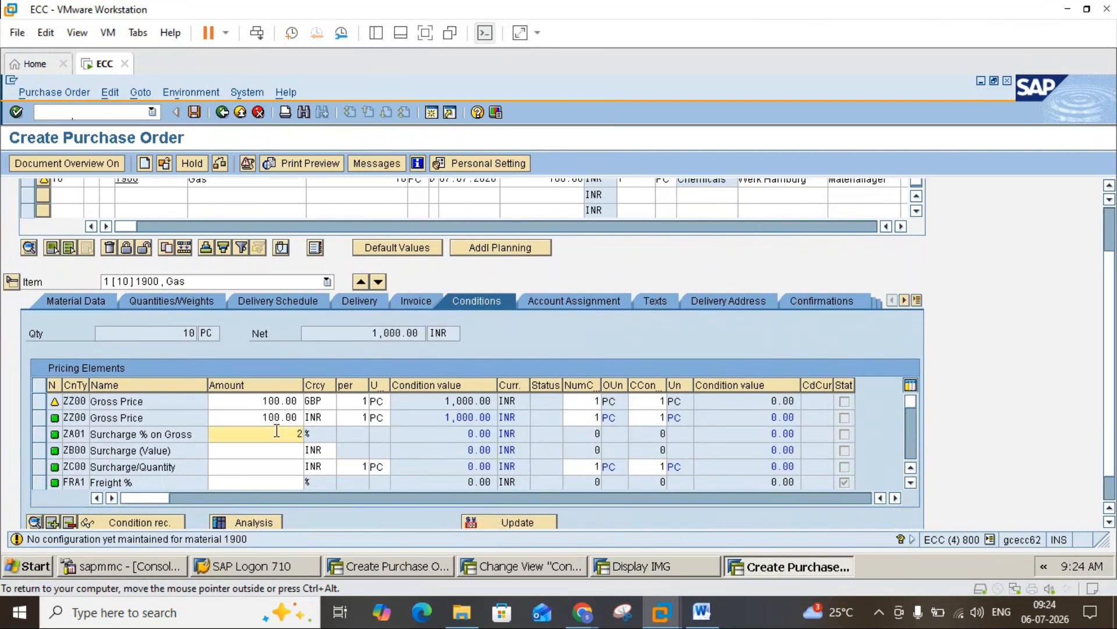
click(282, 448)
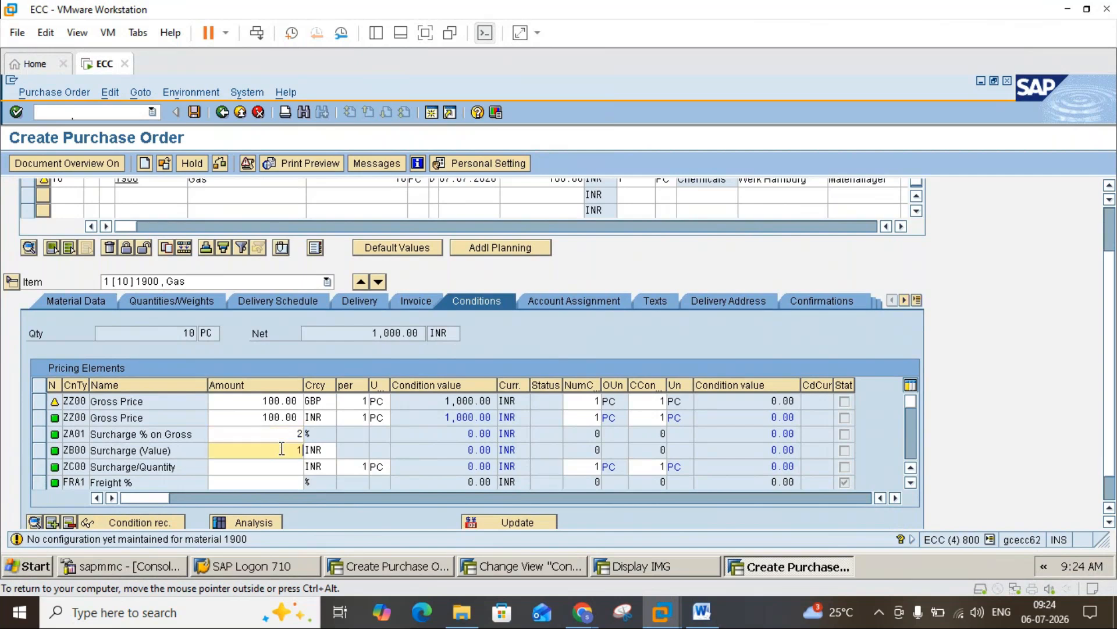
click(290, 466)
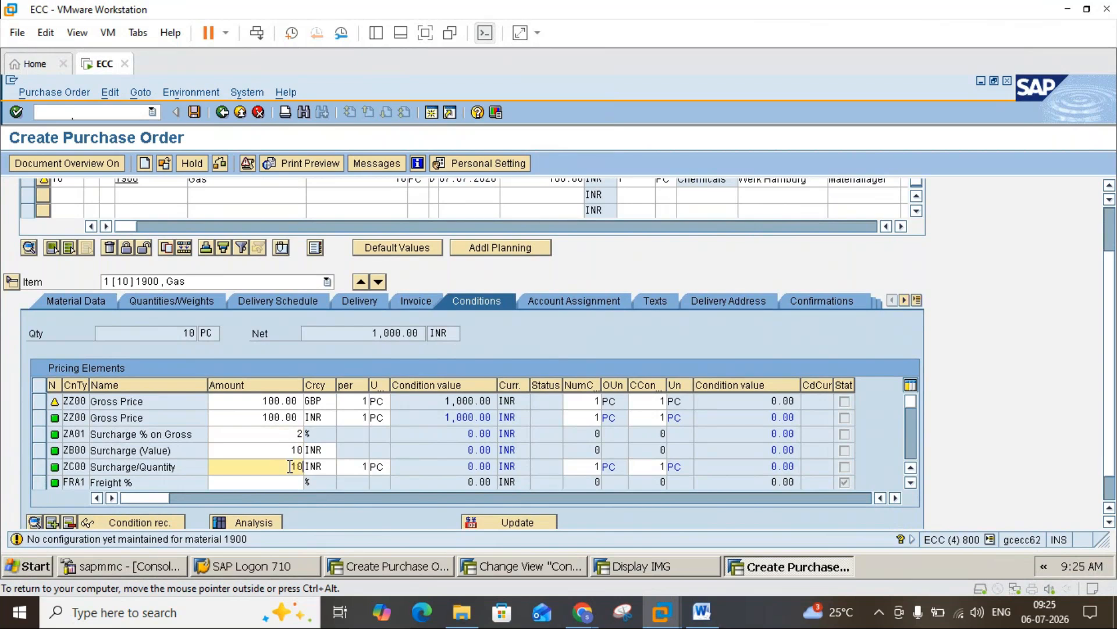
Enter the gross freight conditions: FRA1 at 3%, FRB1 at 100 INR, and FRC1 at 1 INR per piece
click(910, 483)
click(911, 482)
click(910, 483)
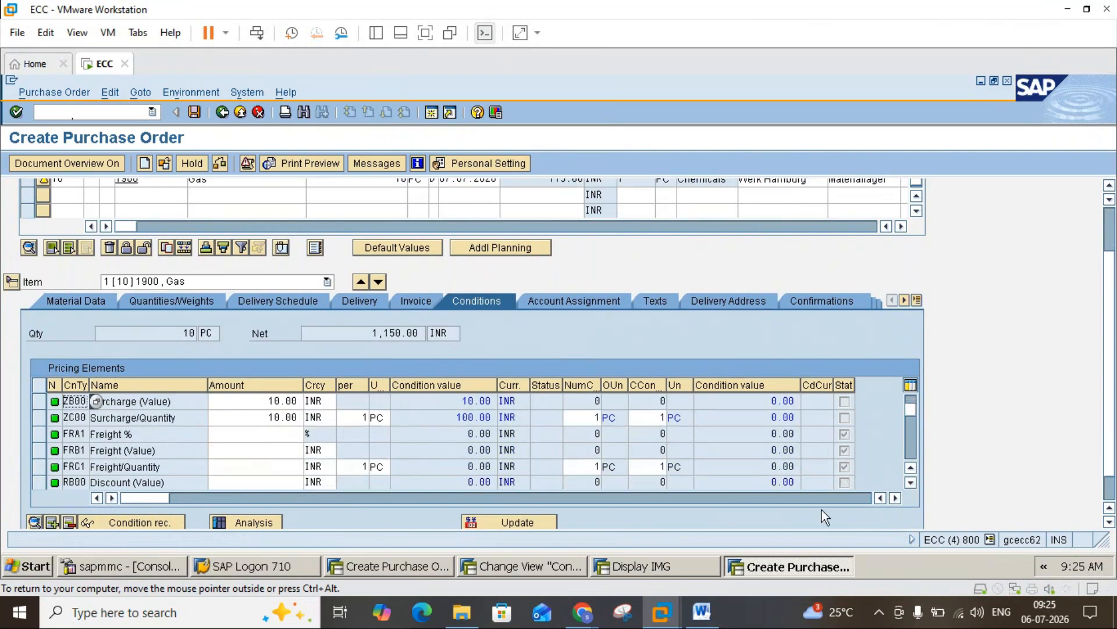
click(266, 435)
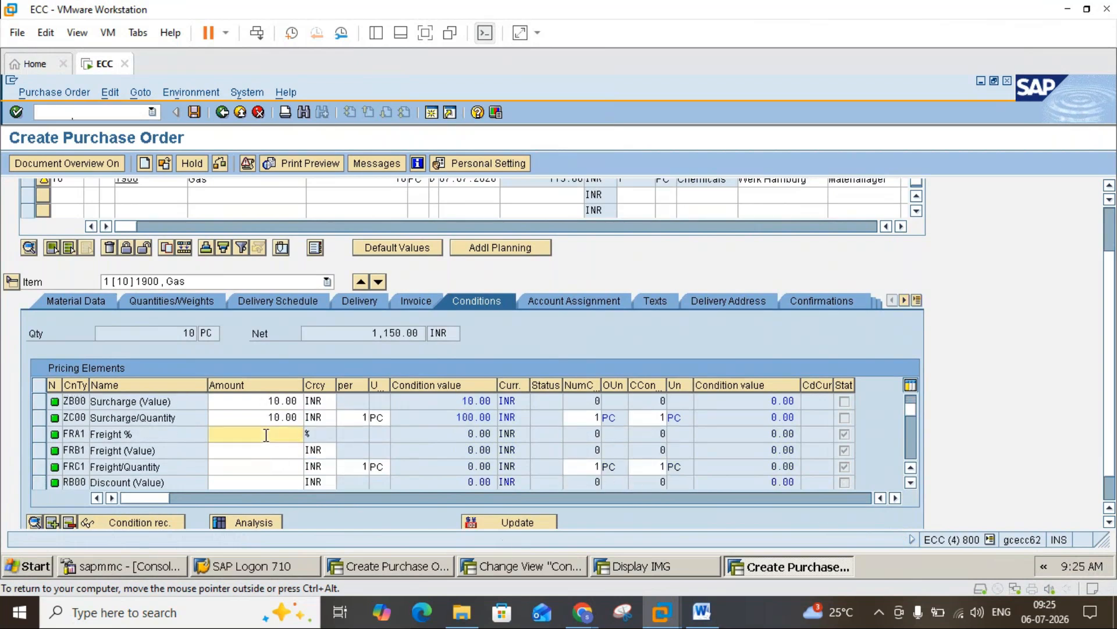
text(3)
click(278, 451)
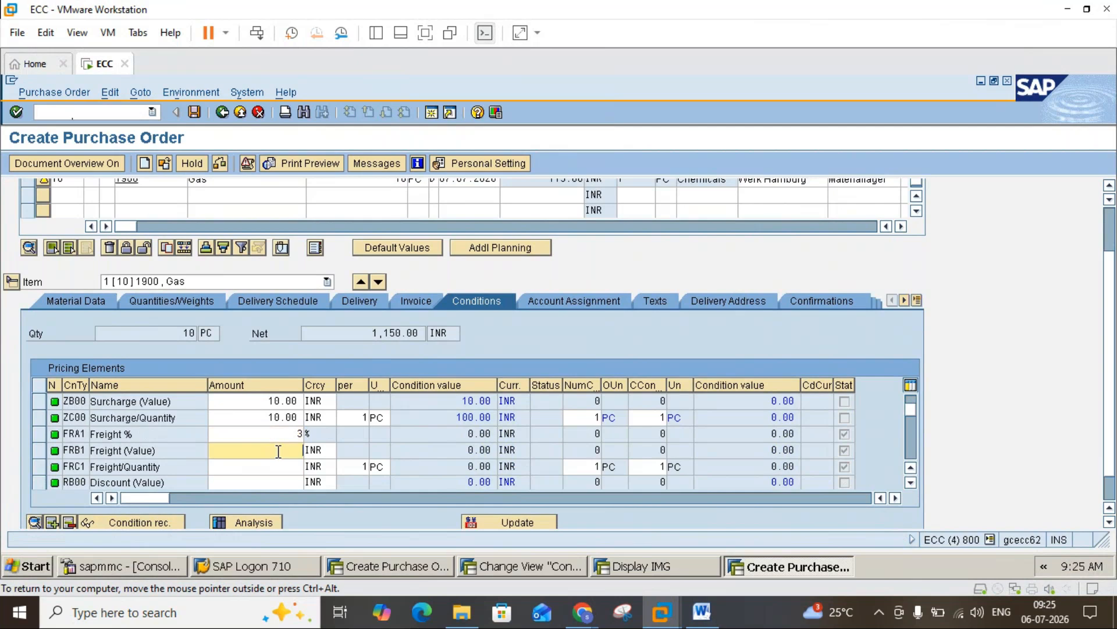
text(100)
click(290, 468)
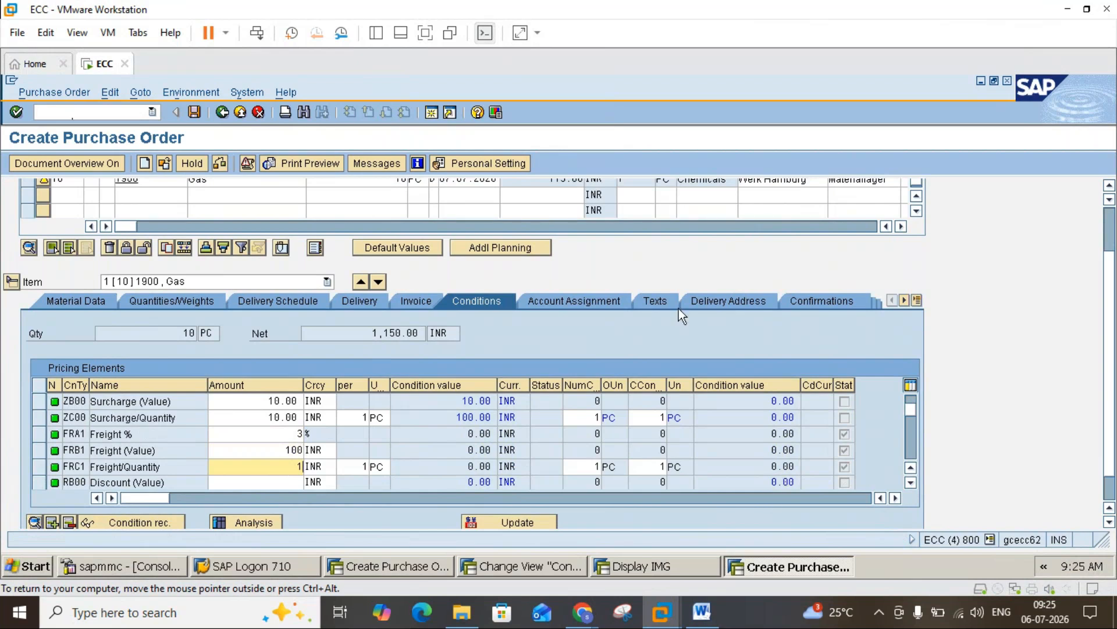
text(1)
key(Return)
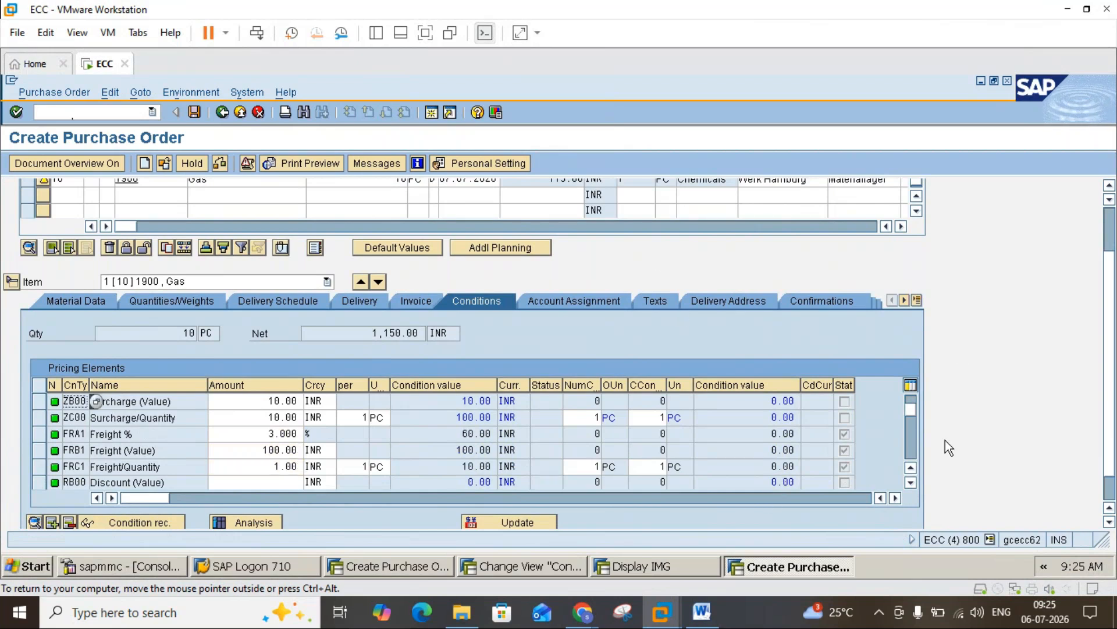
Enter the net freight conditions below Subtotal 1: FRA2 at 1% and FRC2 at 10 INR per piece
click(914, 437)
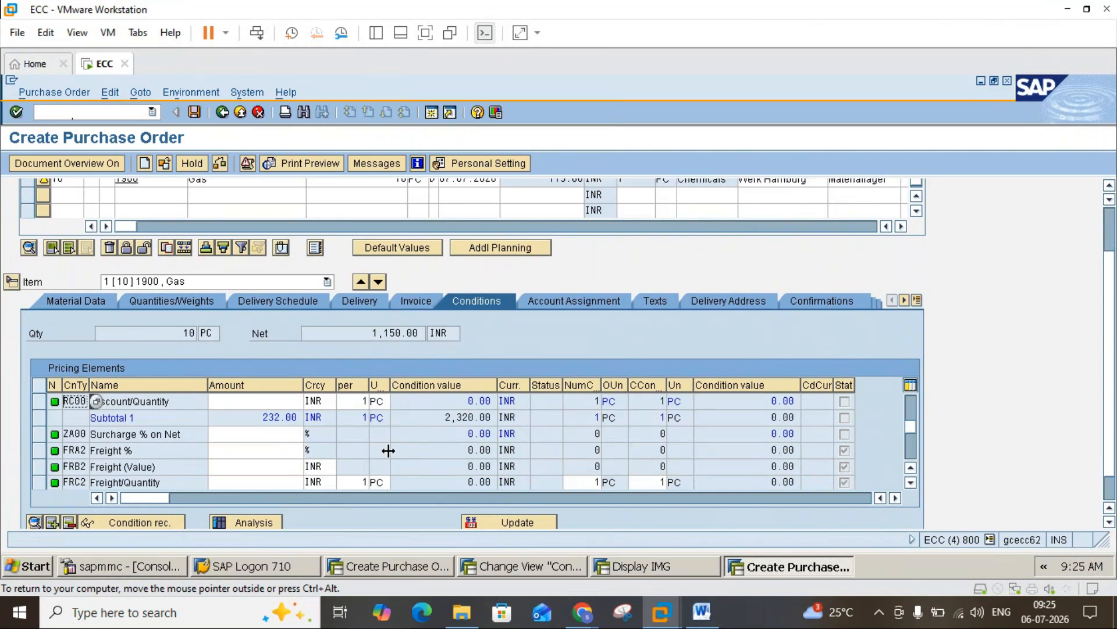
click(266, 451)
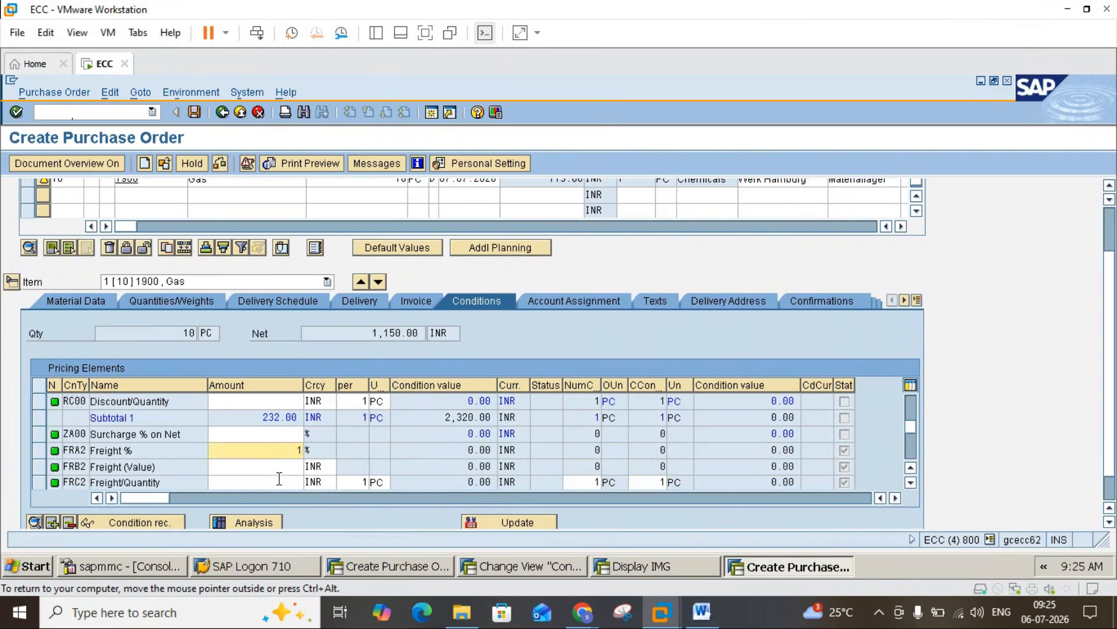
click(280, 478)
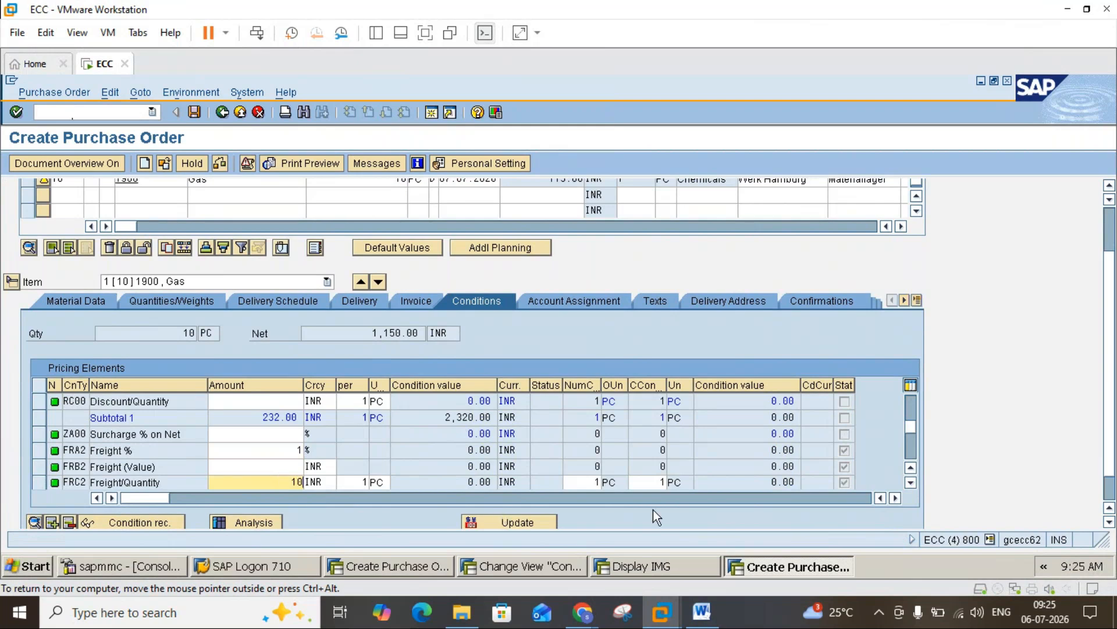
click(911, 485)
click(910, 484)
click(910, 484)
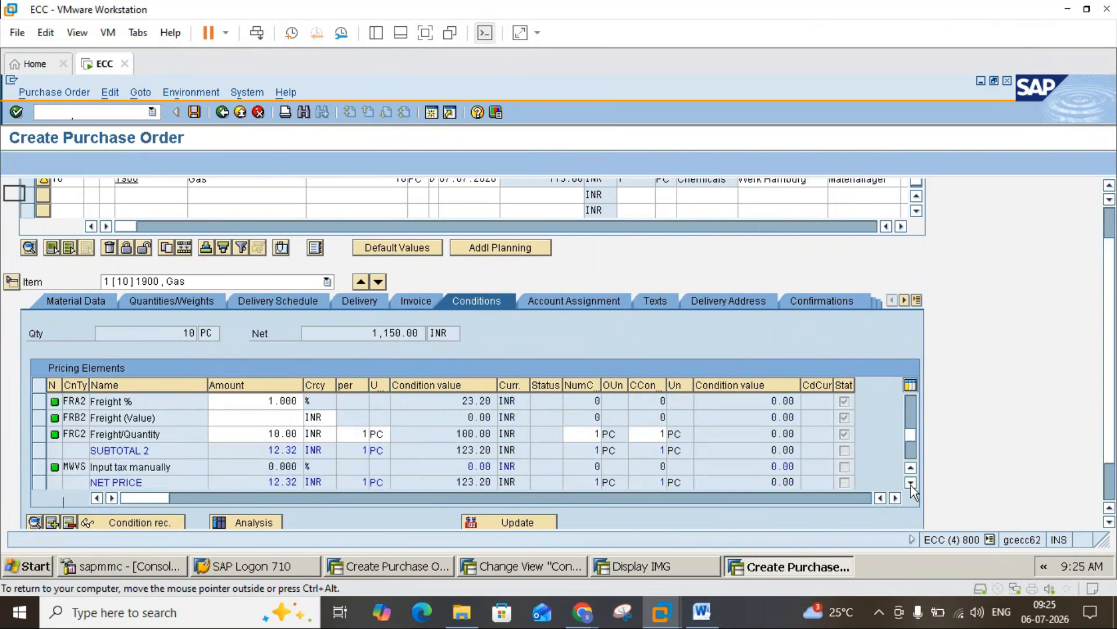
Examine the item's pricing elements from the freight conditions down through both subtotals, input tax and net price
click(910, 484)
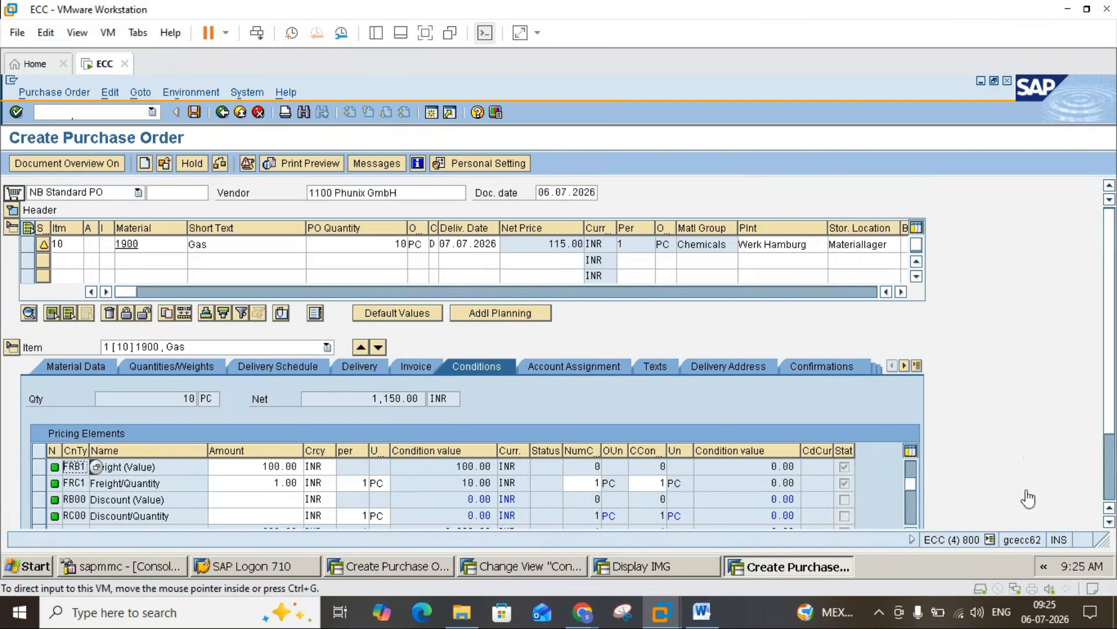
click(1110, 520)
click(1110, 521)
click(1110, 521)
click(1110, 521)
click(1110, 521)
click(1110, 521)
click(1110, 521)
click(1110, 521)
click(1110, 520)
click(1110, 521)
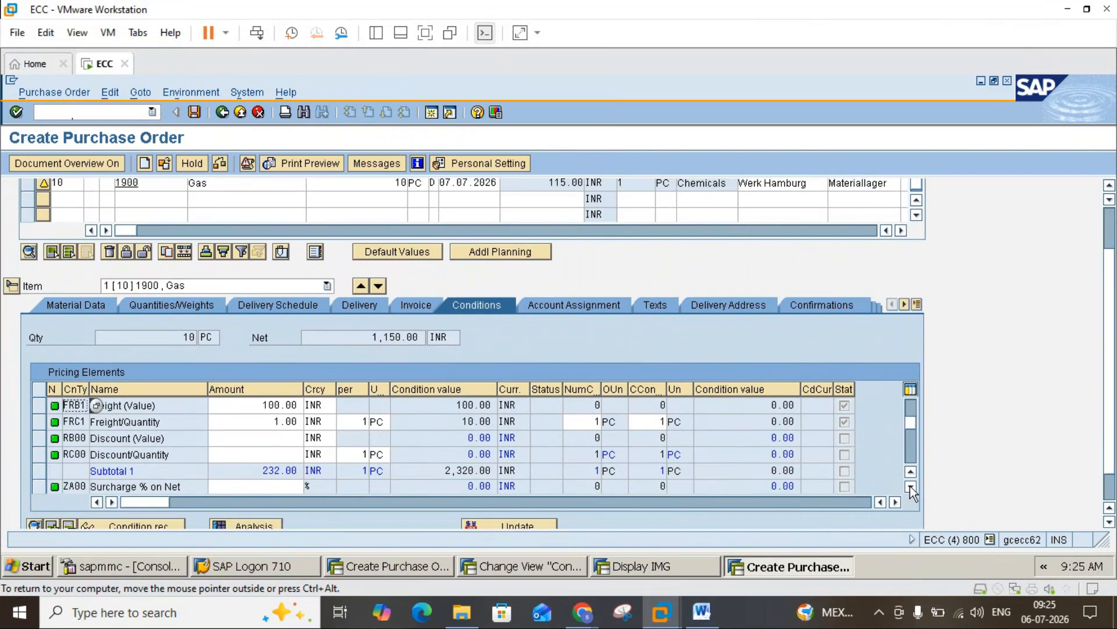
click(910, 487)
click(910, 486)
click(910, 486)
click(910, 487)
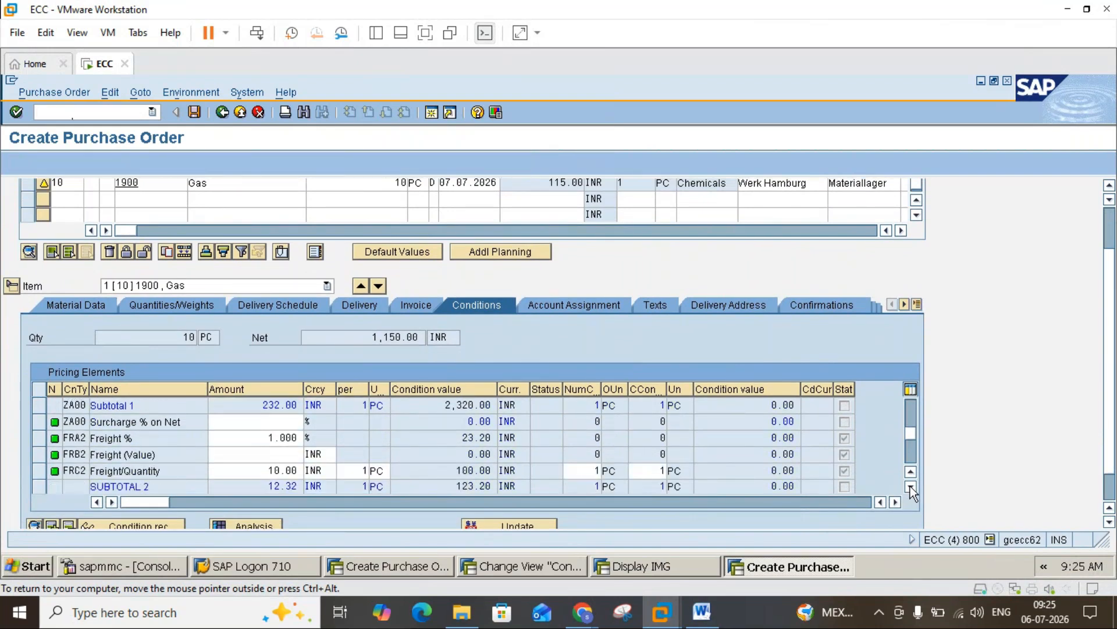
click(910, 487)
click(910, 487)
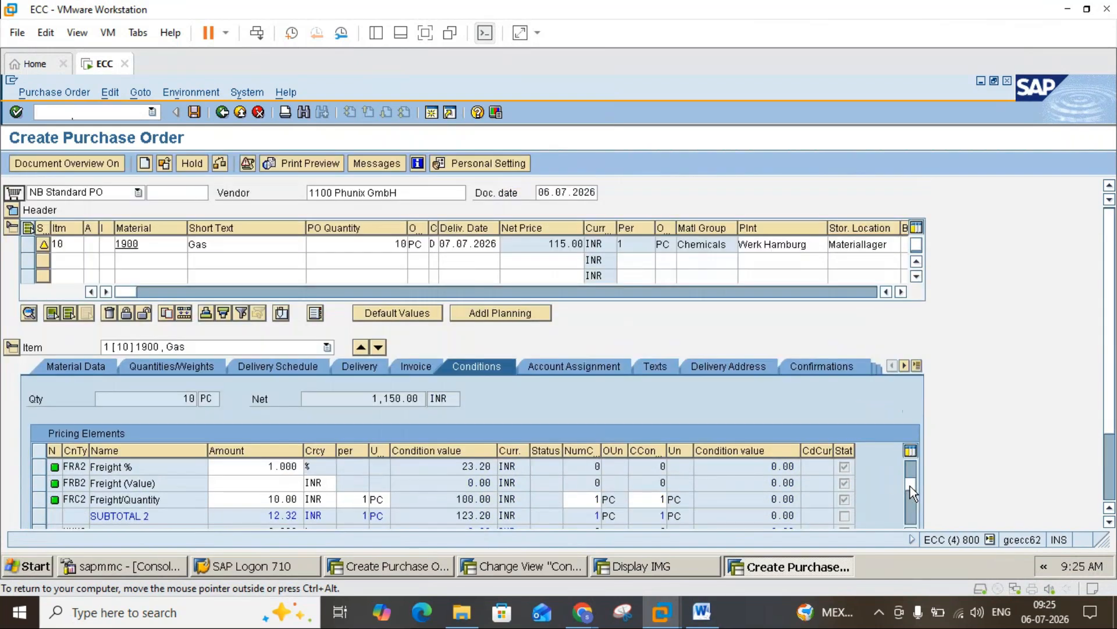
click(1109, 522)
click(1109, 522)
click(1109, 522)
click(1109, 522)
click(1109, 522)
click(1109, 522)
click(1109, 522)
click(1110, 523)
click(1109, 522)
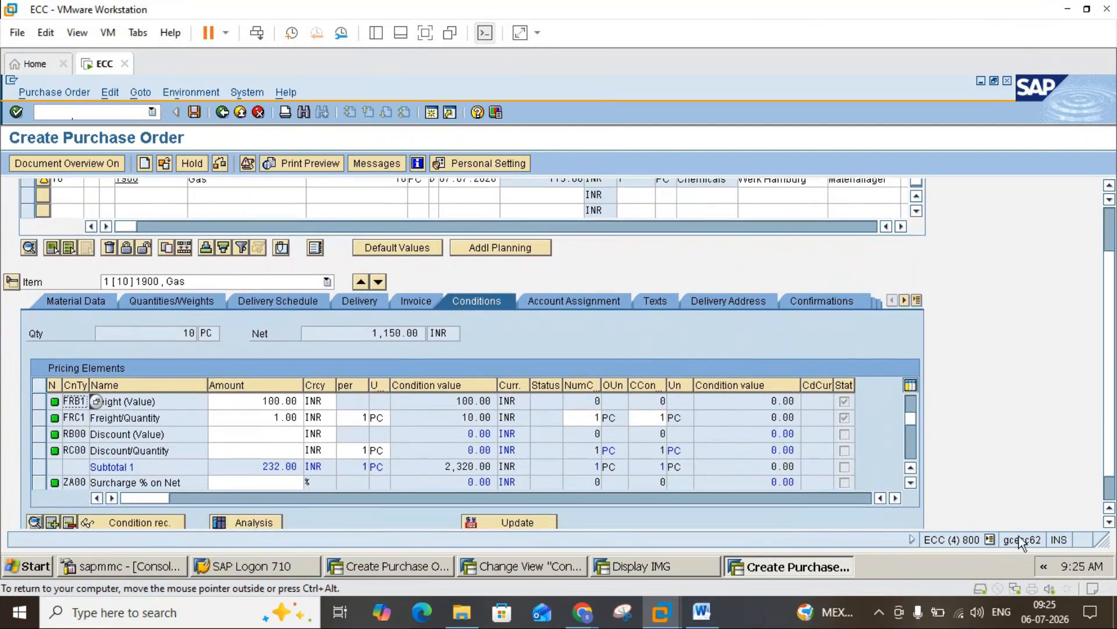
click(912, 483)
click(911, 482)
click(912, 483)
click(911, 483)
click(911, 482)
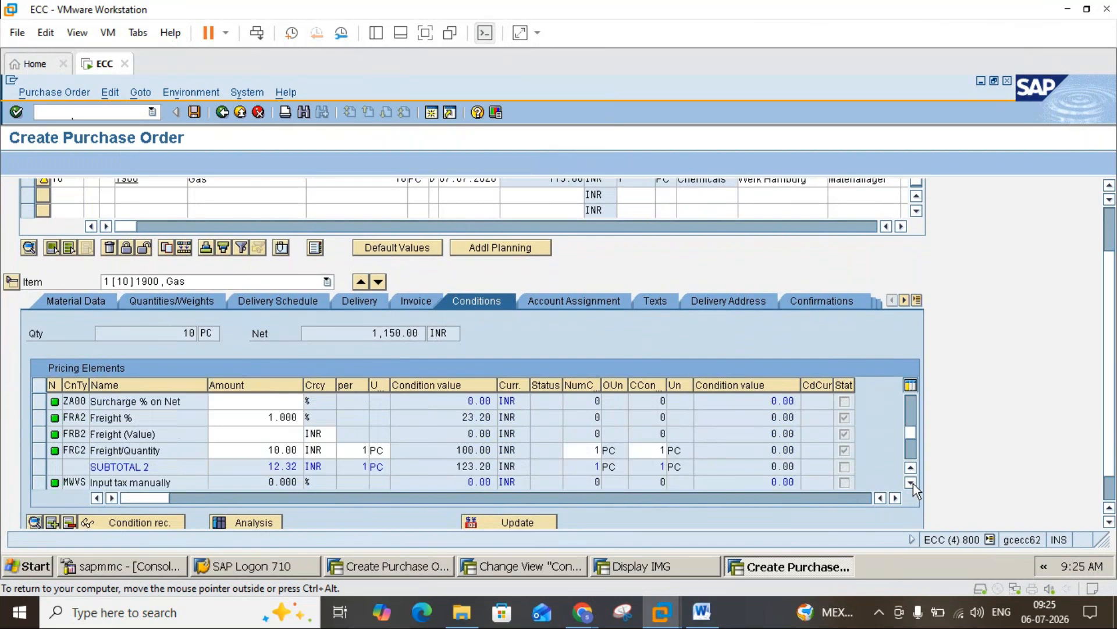
click(911, 483)
click(1109, 522)
click(1109, 522)
click(1109, 521)
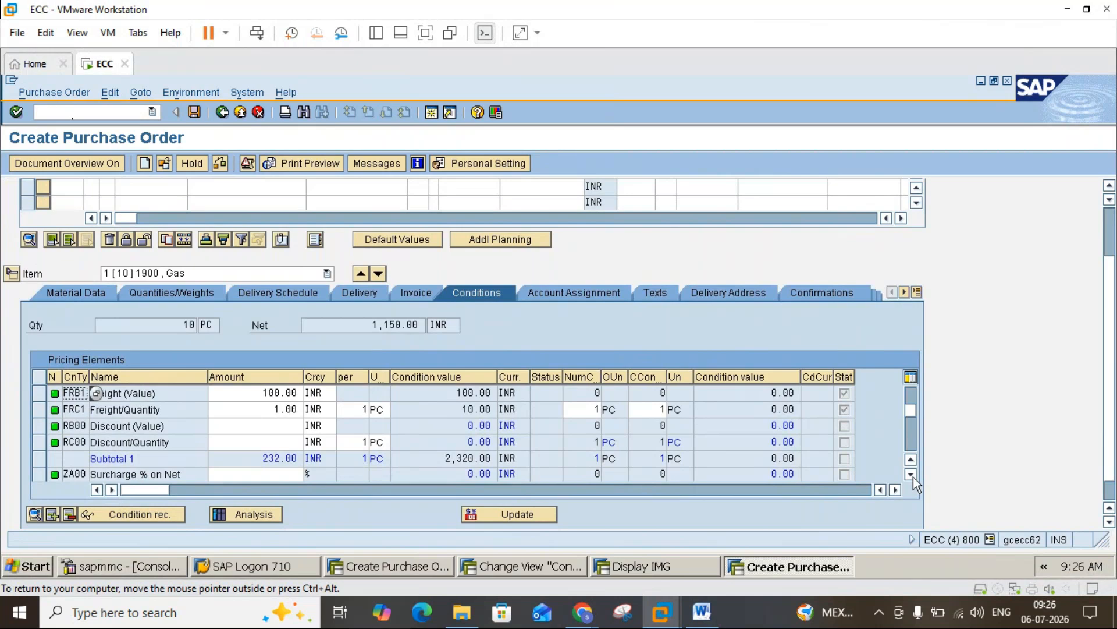
click(912, 475)
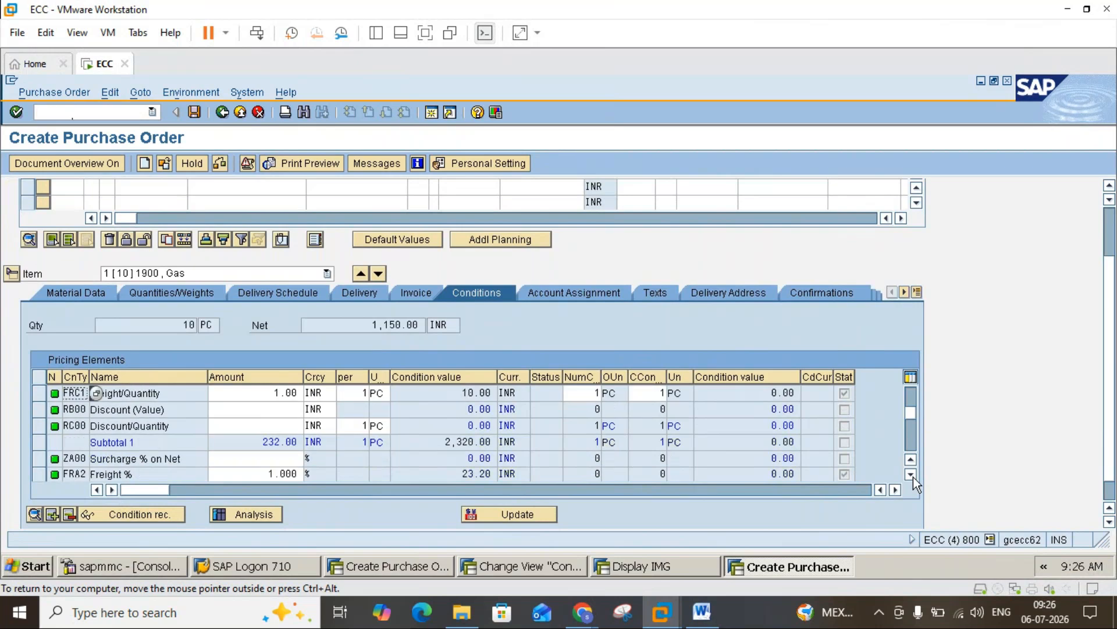
click(912, 475)
click(911, 474)
click(911, 474)
click(912, 474)
click(913, 476)
click(913, 477)
click(913, 477)
click(913, 477)
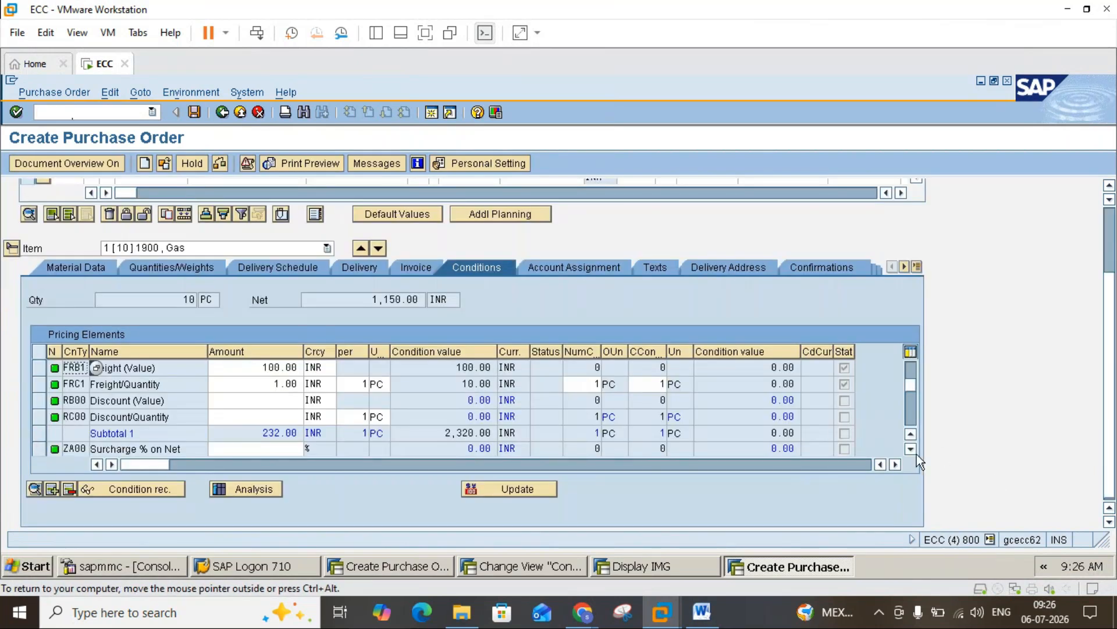
click(911, 448)
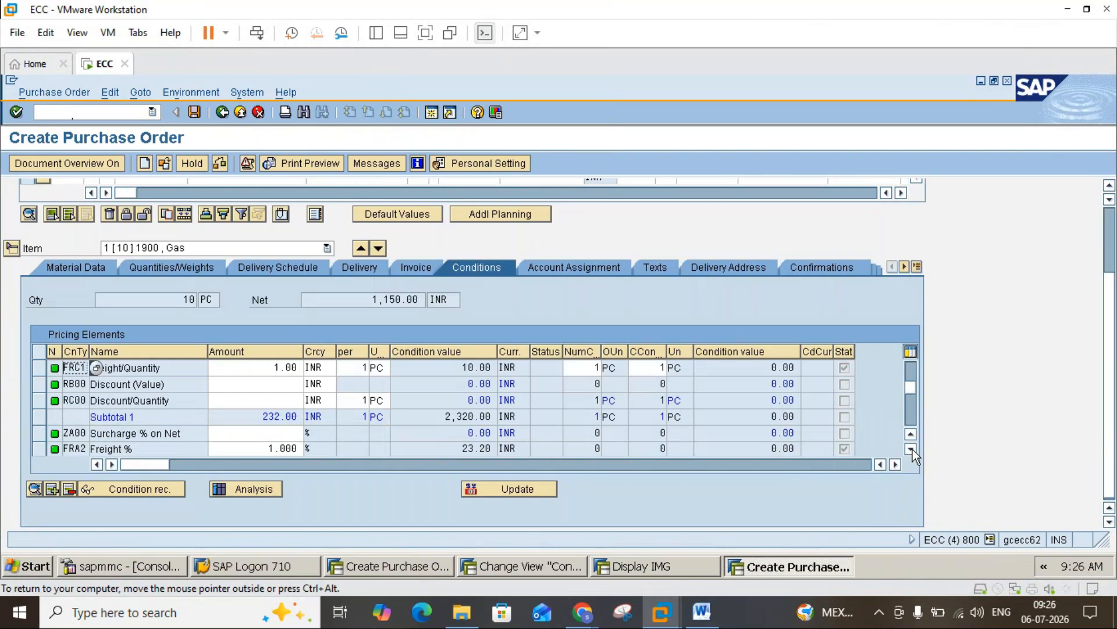
click(912, 449)
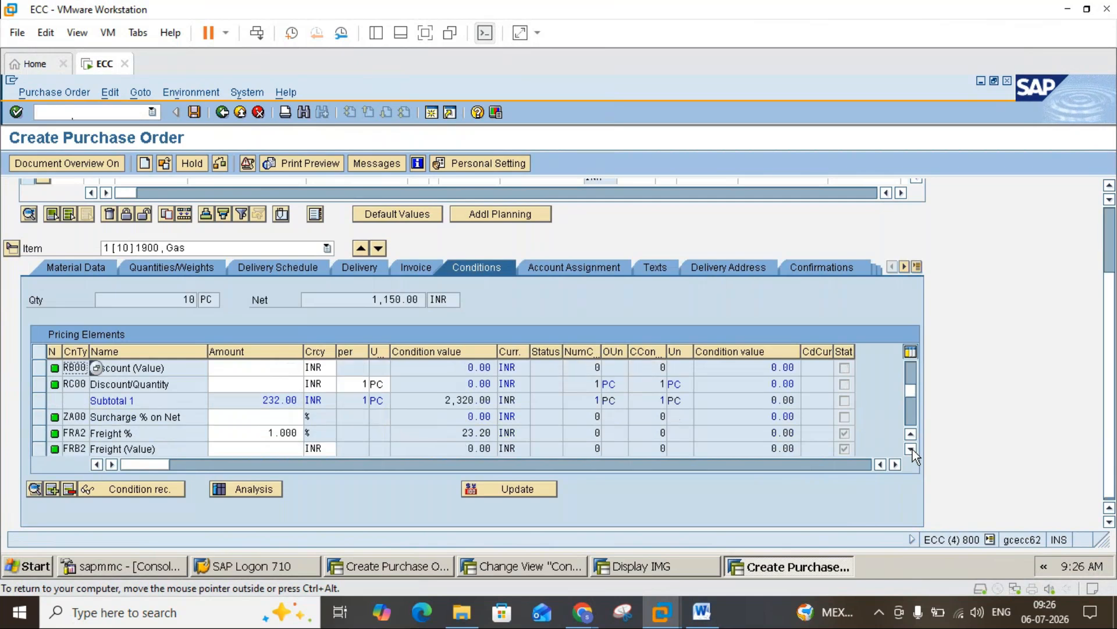
click(911, 449)
click(911, 449)
click(911, 449)
click(912, 450)
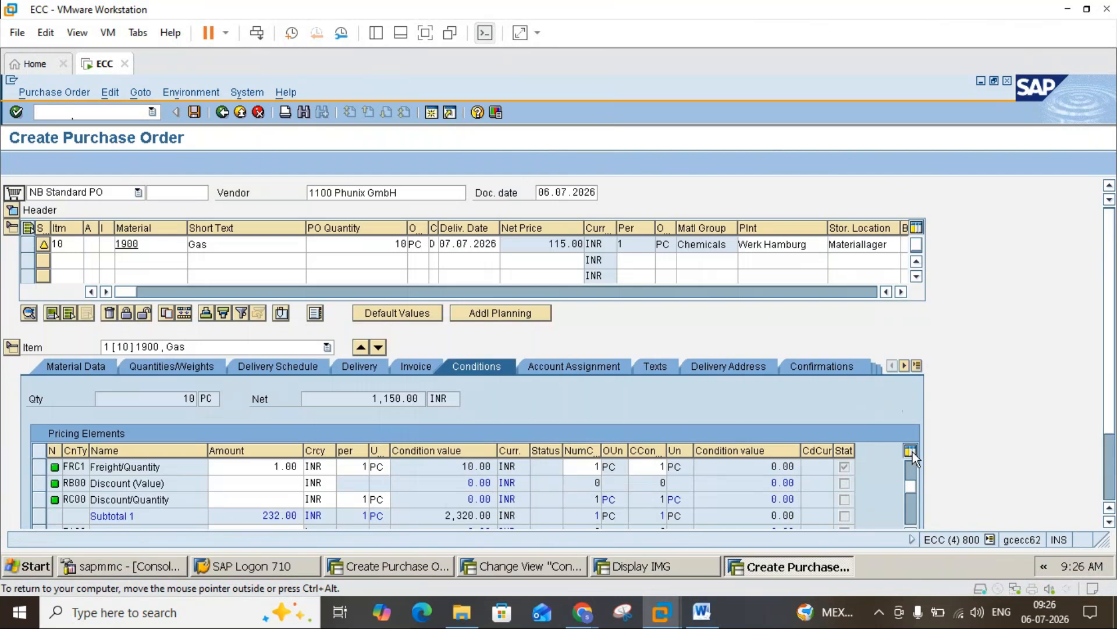
click(913, 452)
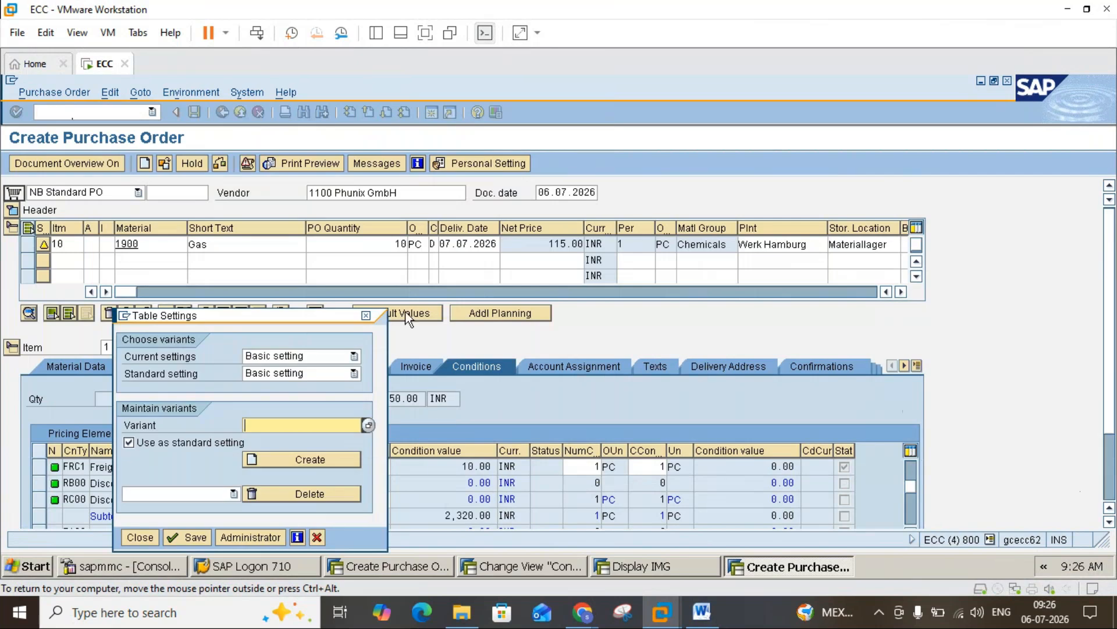
click(366, 315)
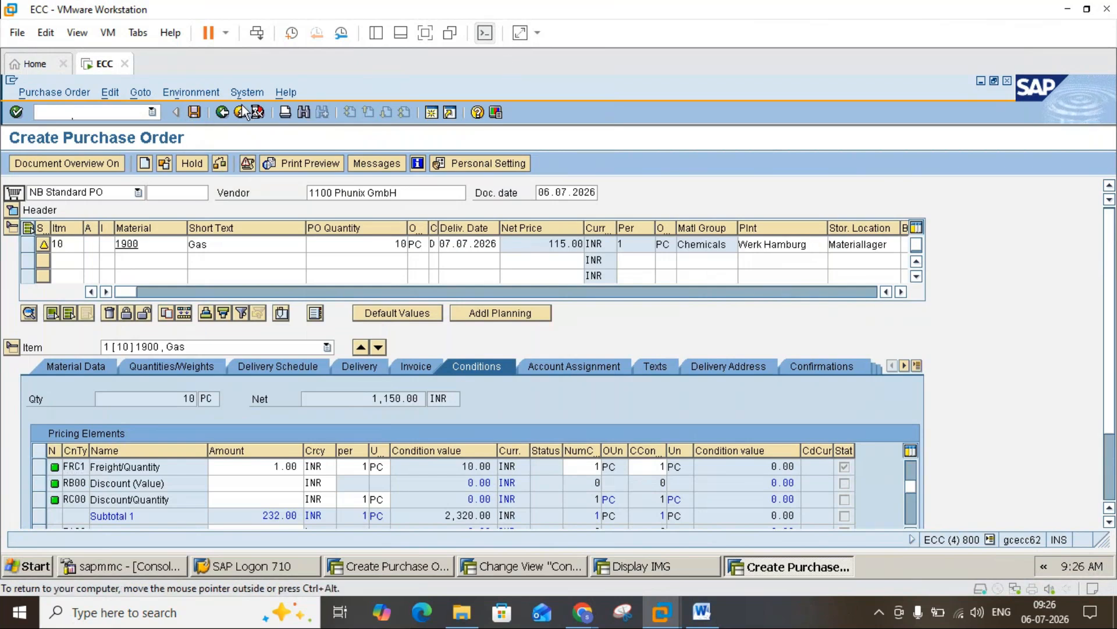
Switch to the Word pricing procedure notes, separate "wrt" and "po" with a space in Step 5, and return to the ECC virtual machine
click(700, 619)
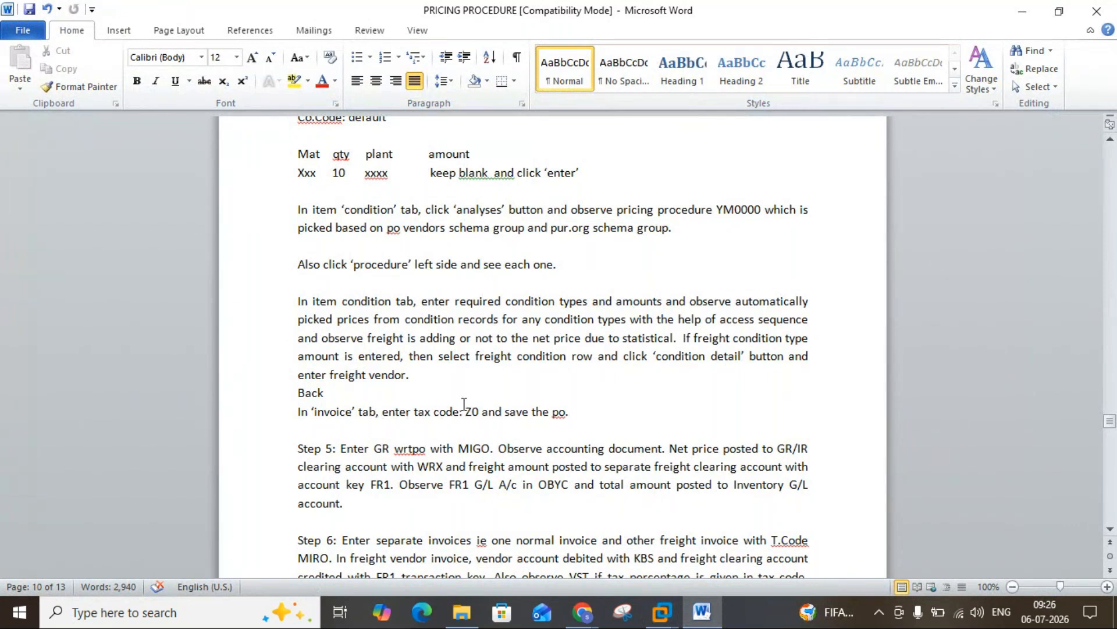
click(415, 448)
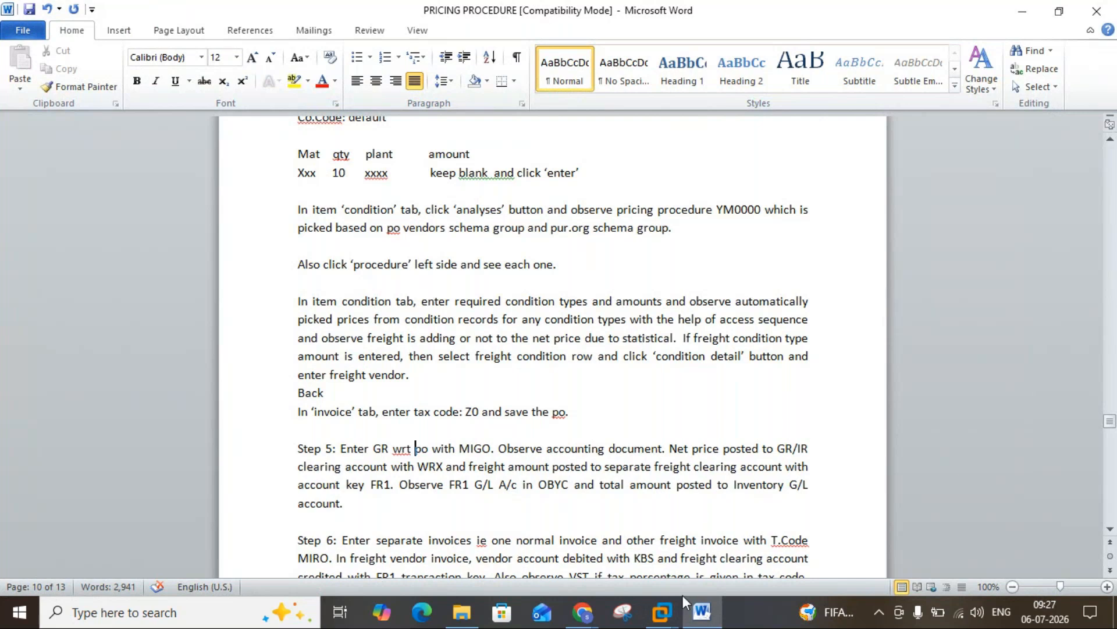
mouse_move(664, 611)
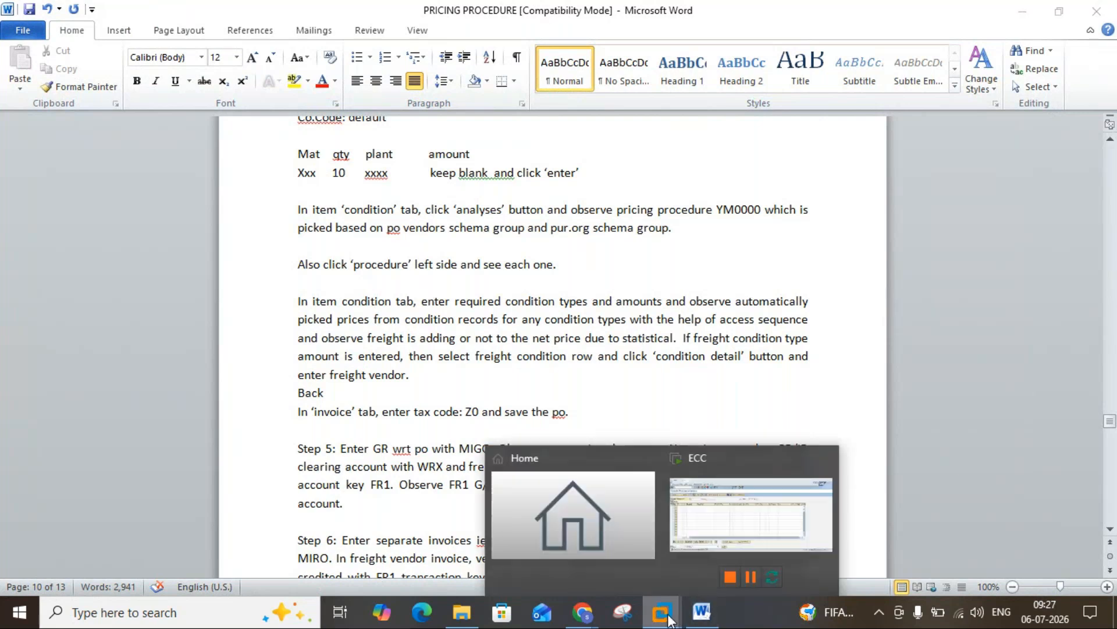
click(725, 520)
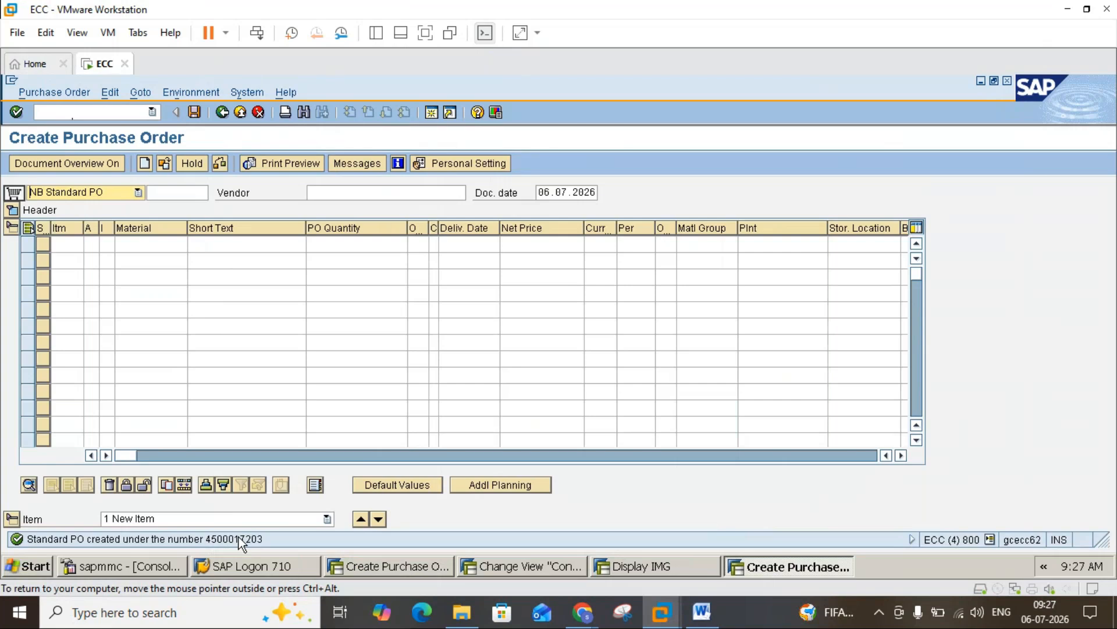
Return to the Word pricing procedure notes and read on to the page 11 notes about mwvs and access sequence priority
click(702, 611)
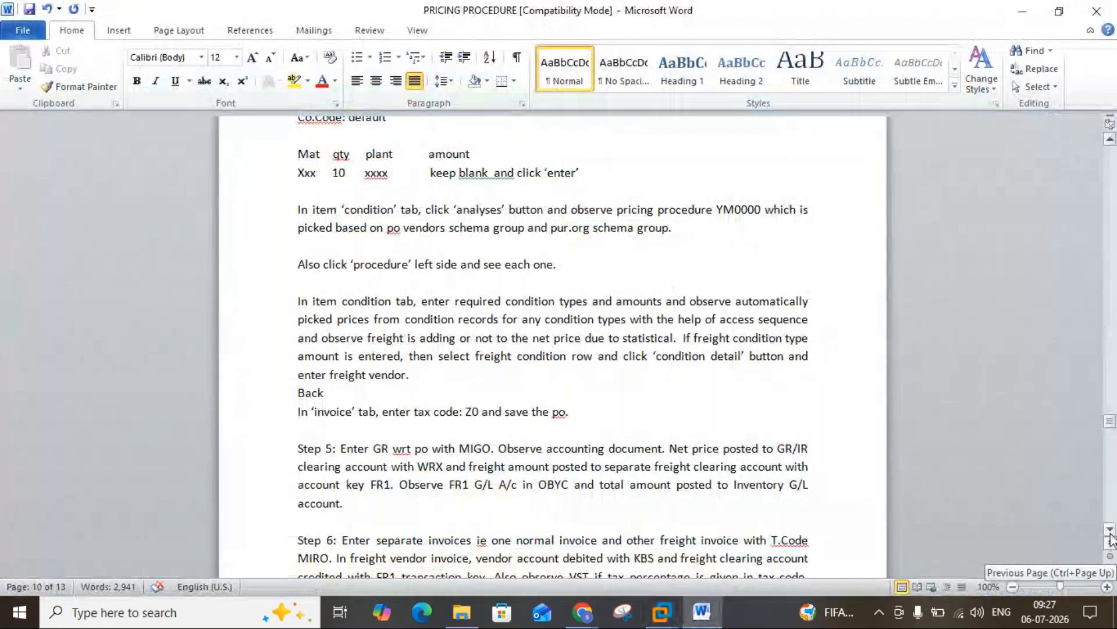
scroll(1111, 535, down, 4)
scroll(1111, 531, down, 6)
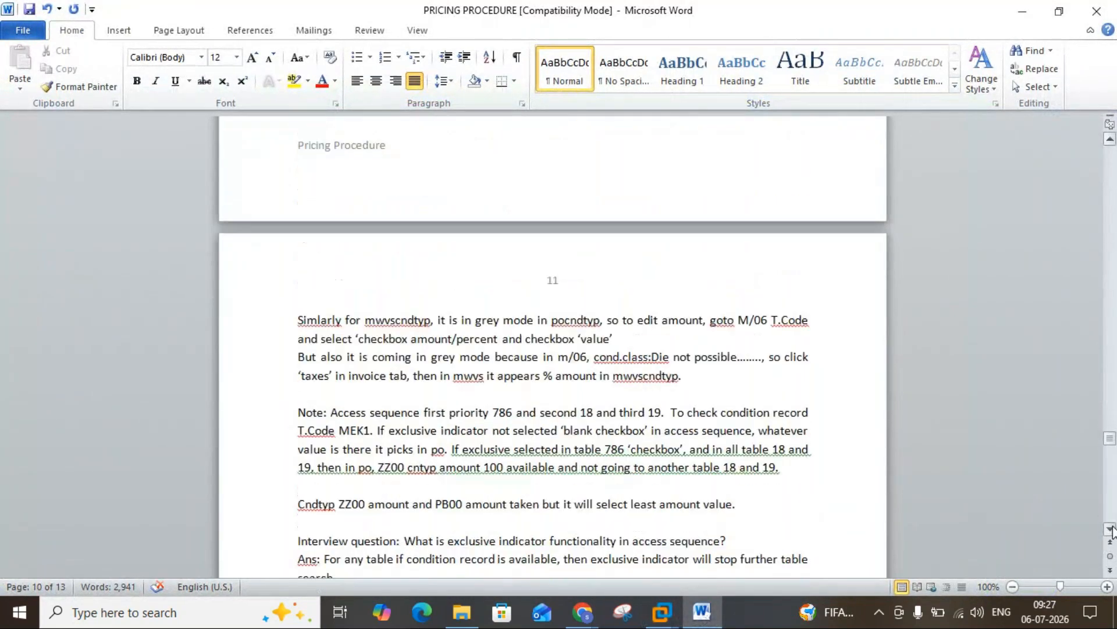
Read the remaining pricing procedure notes through to the first interview question, and close the document with its changes saved
scroll(1112, 530, down, 2)
scroll(1112, 531, down, 7)
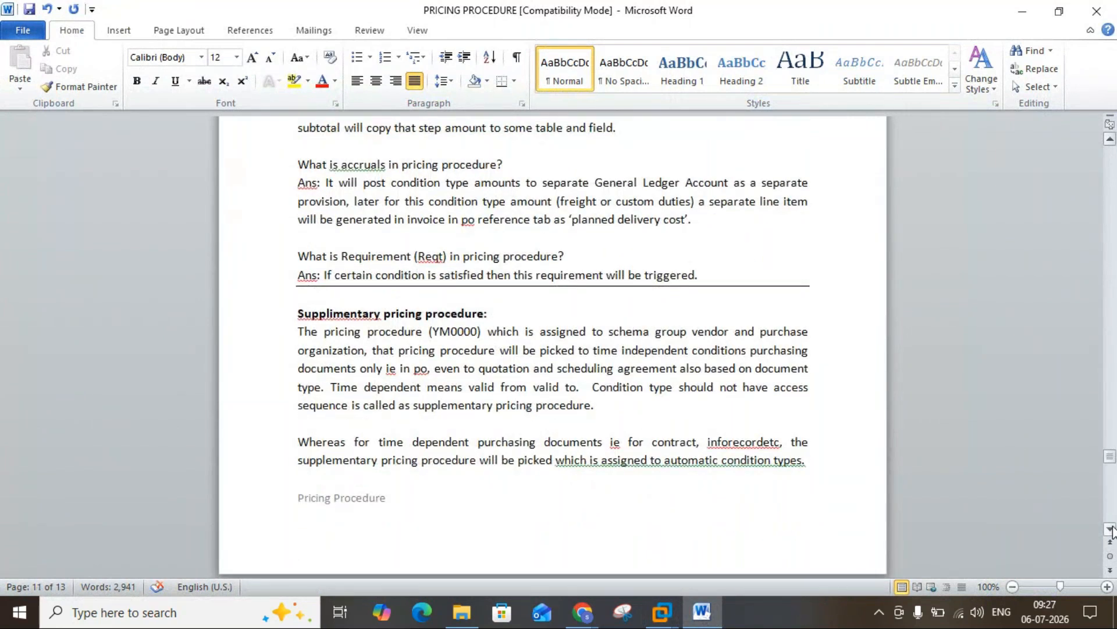
scroll(1112, 532, down, 5)
scroll(1111, 531, down, 7)
scroll(1112, 531, down, 8)
scroll(1112, 531, down, 5)
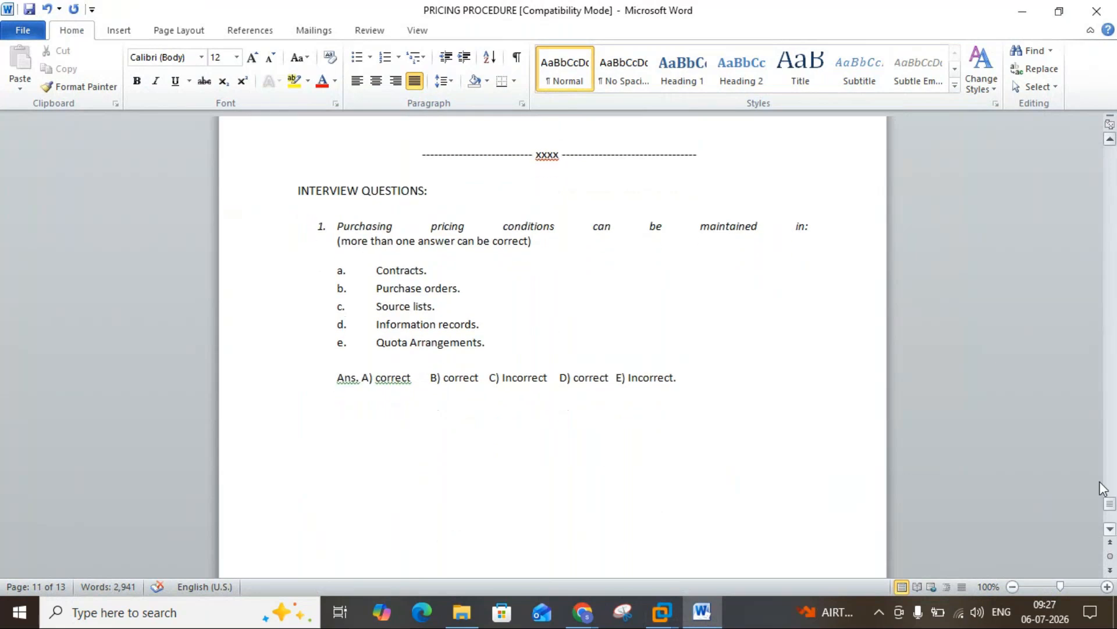
click(1097, 12)
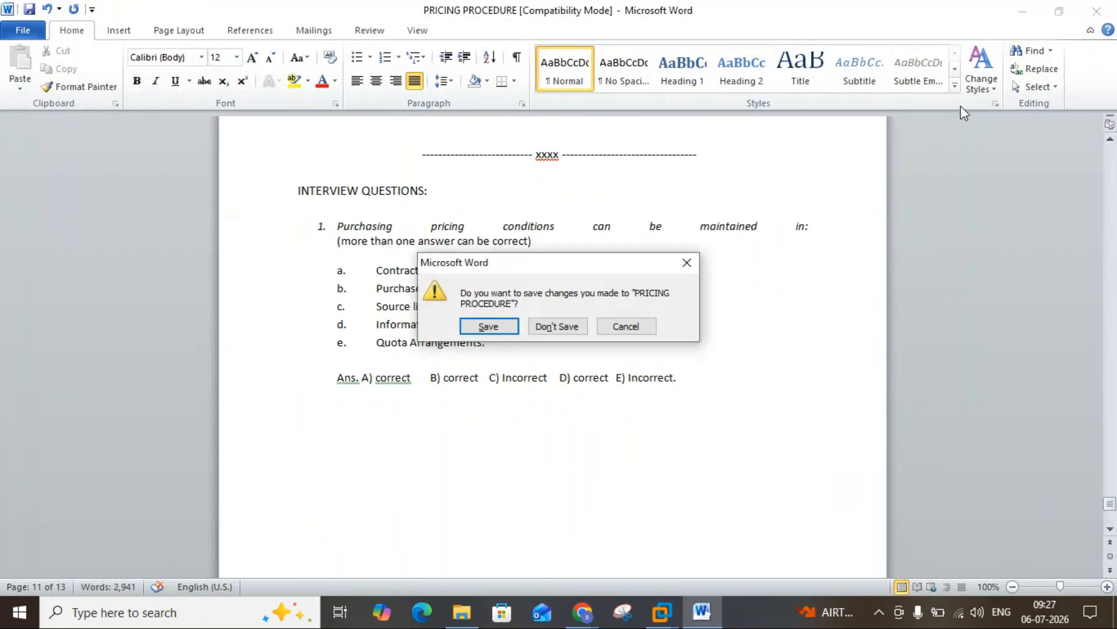
click(496, 327)
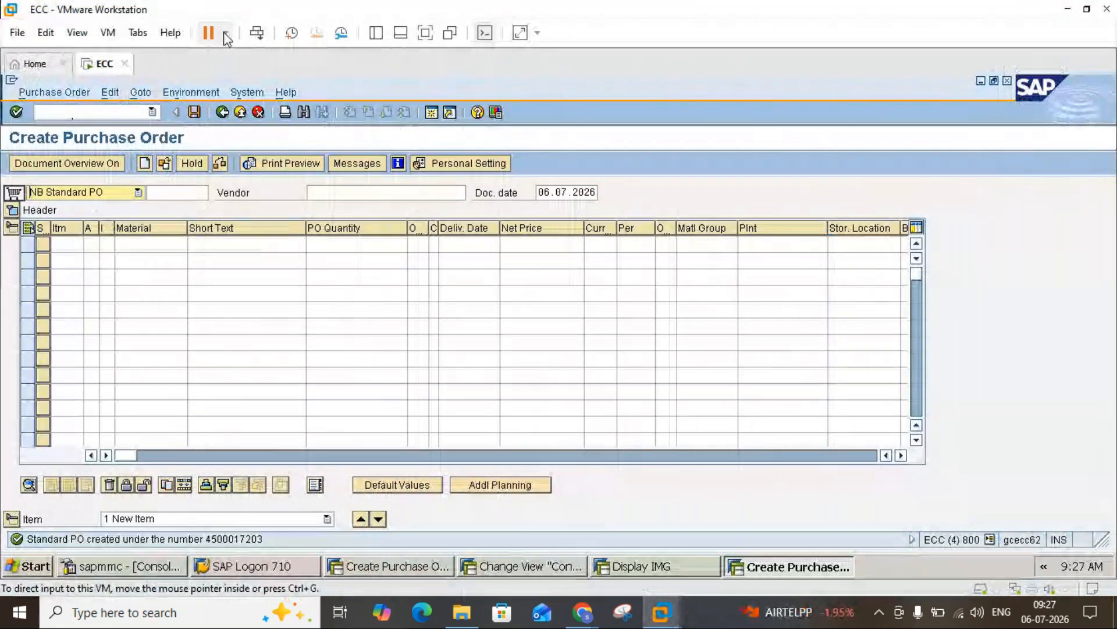
Suspend the ECC virtual machine and close VMware Workstation
click(225, 34)
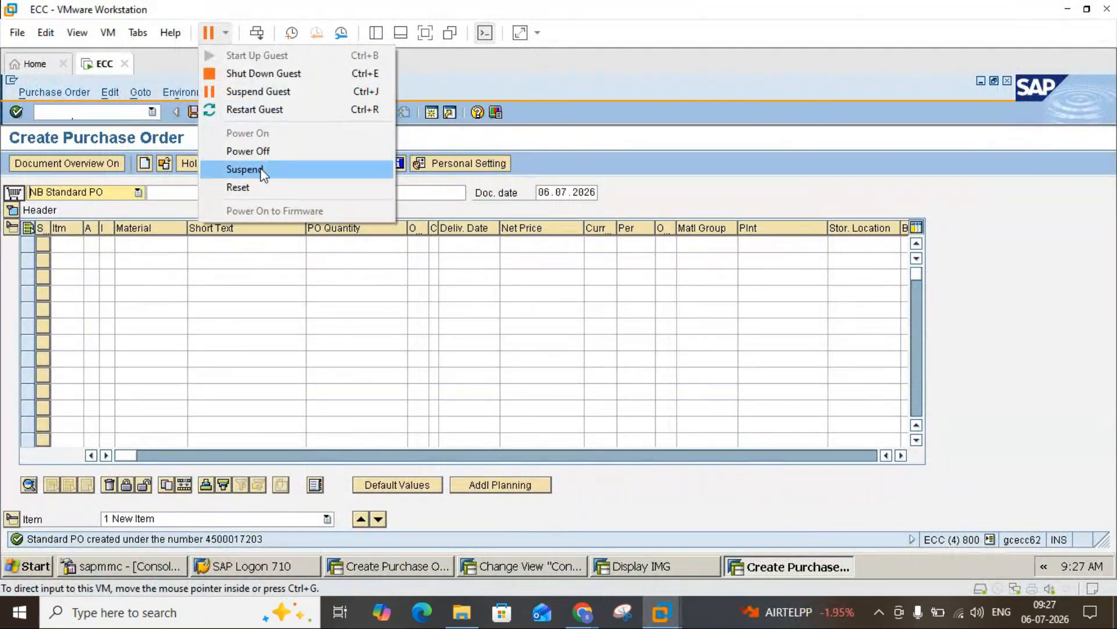
click(245, 170)
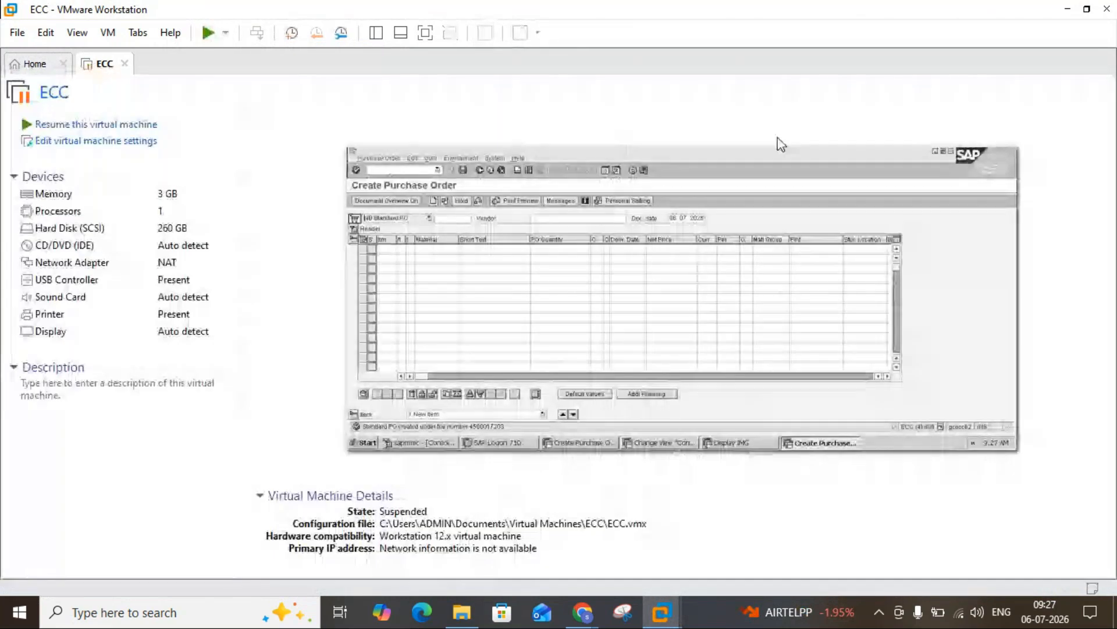
click(1108, 16)
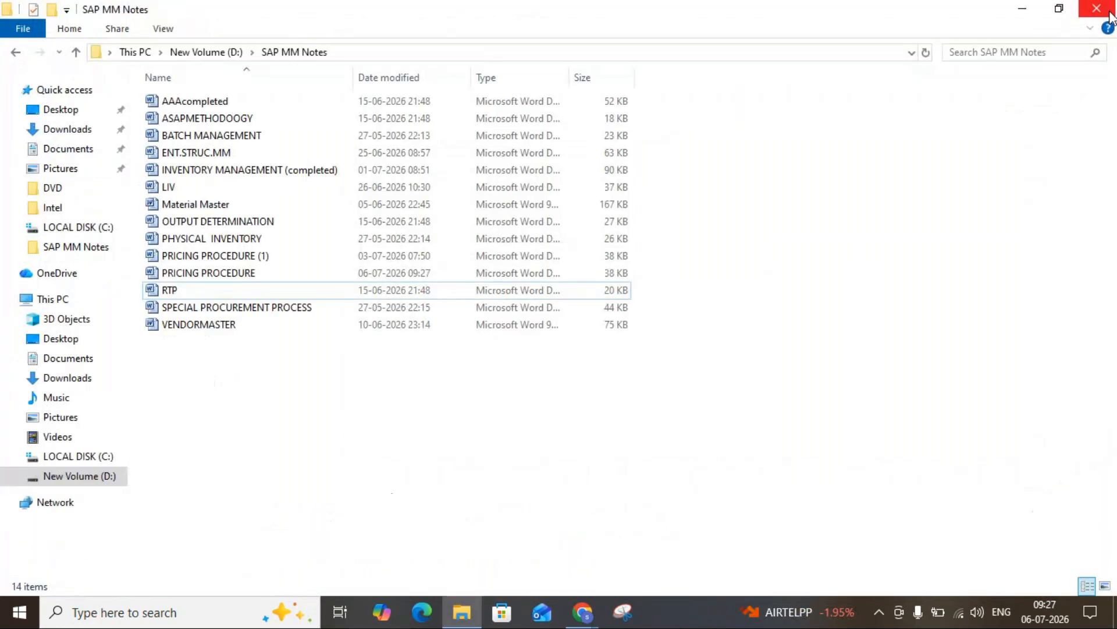
Close the SAP MM Notes folder window and switch to the GoTo Meeting window in Chrome
click(1106, 13)
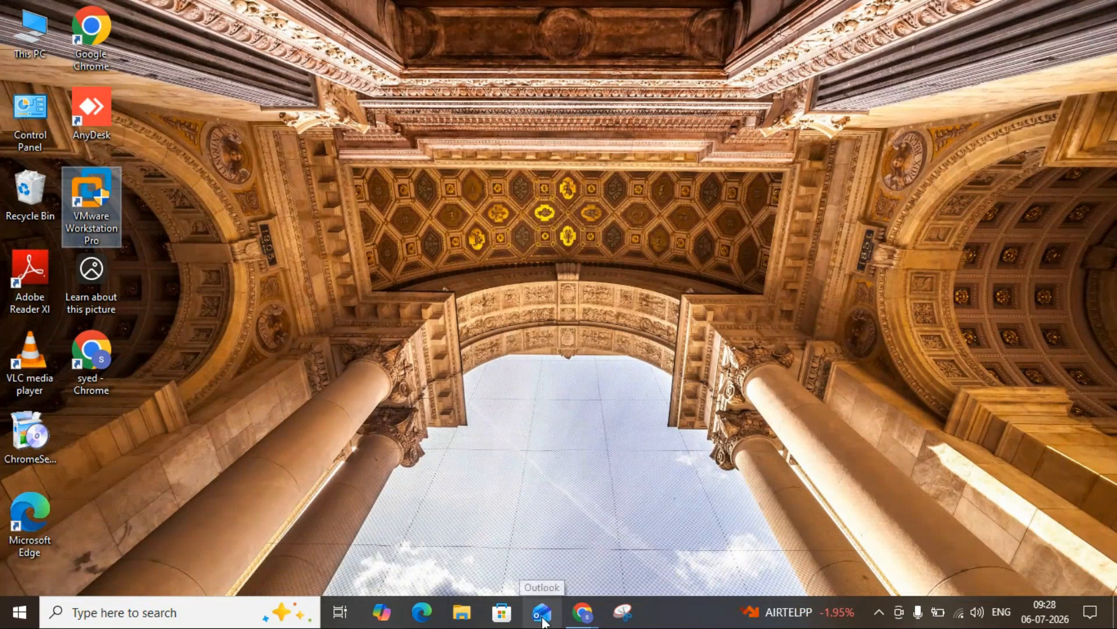
mouse_move(578, 621)
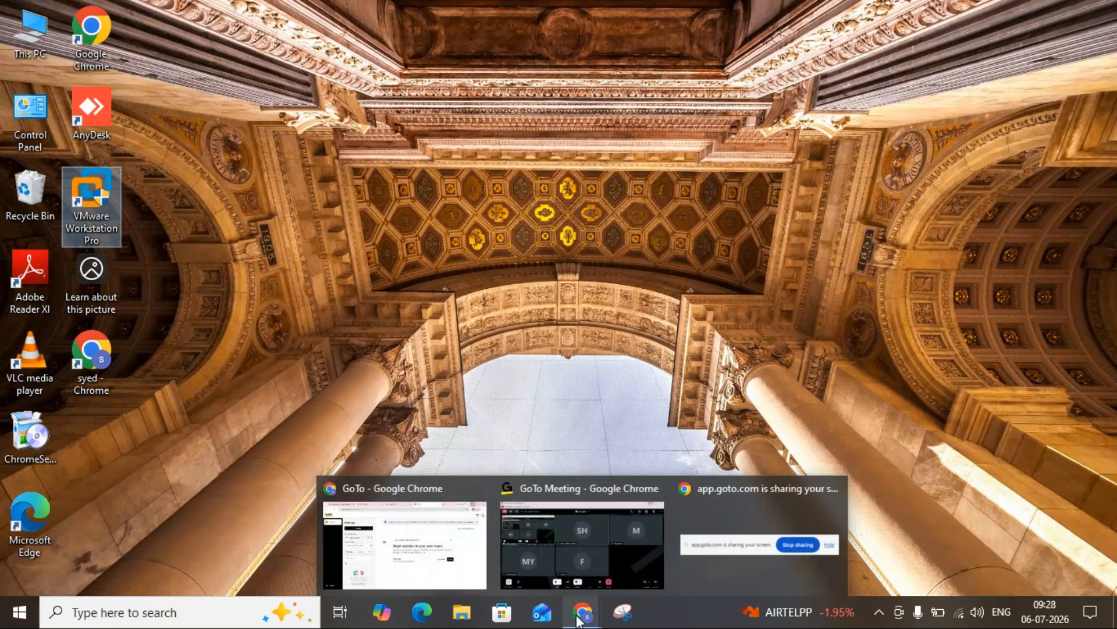
click(593, 555)
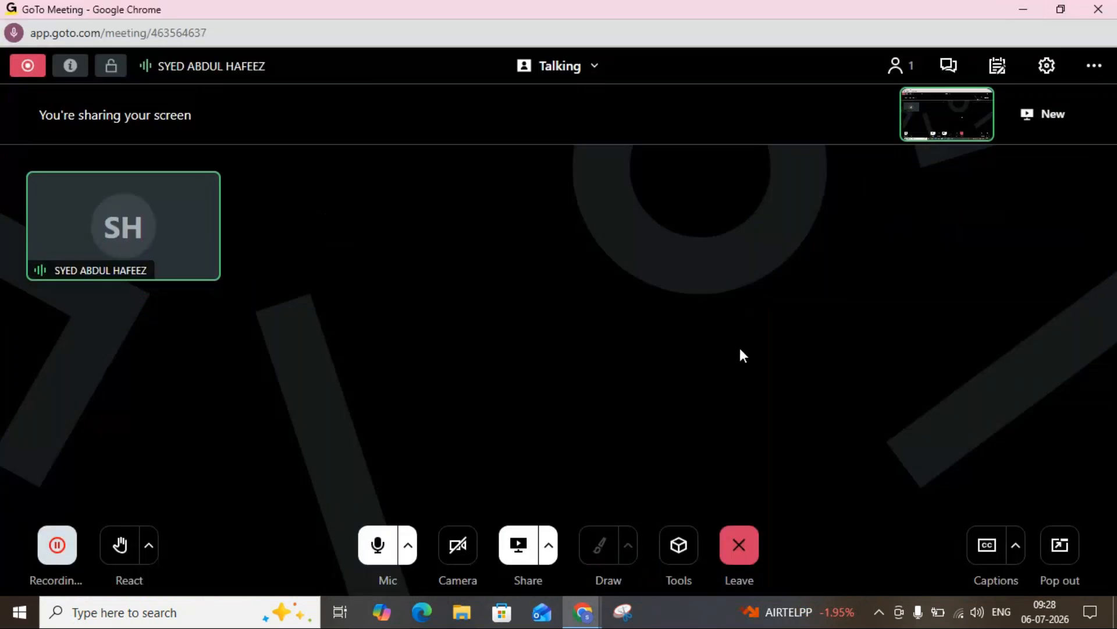